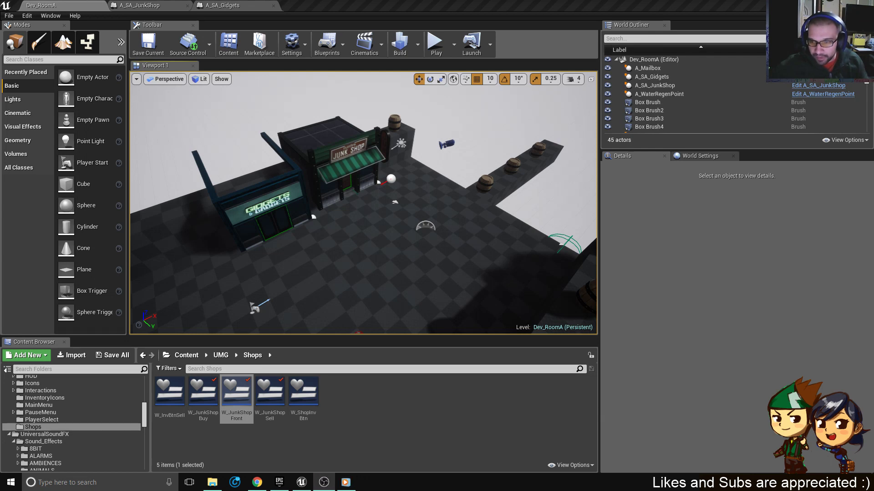
# Play the level in the editor as Vance and run through the room collecting the item pickups.
pyautogui.click(436, 44)
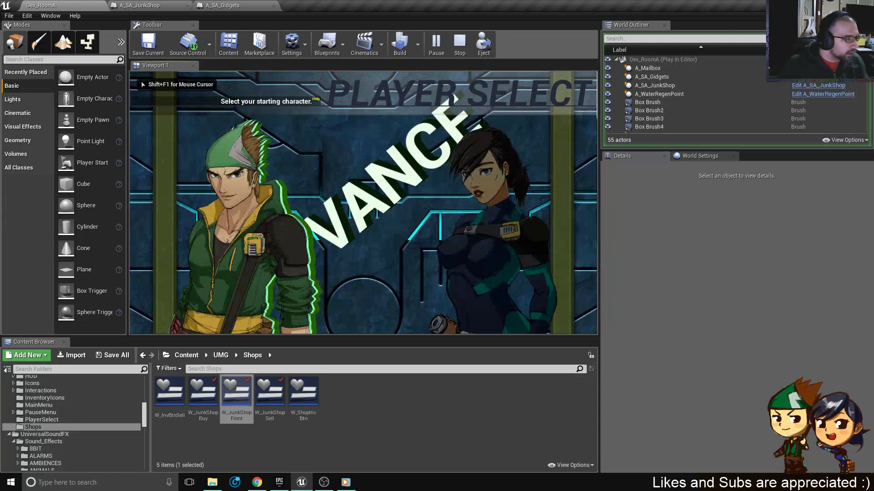
pyautogui.press('Return')
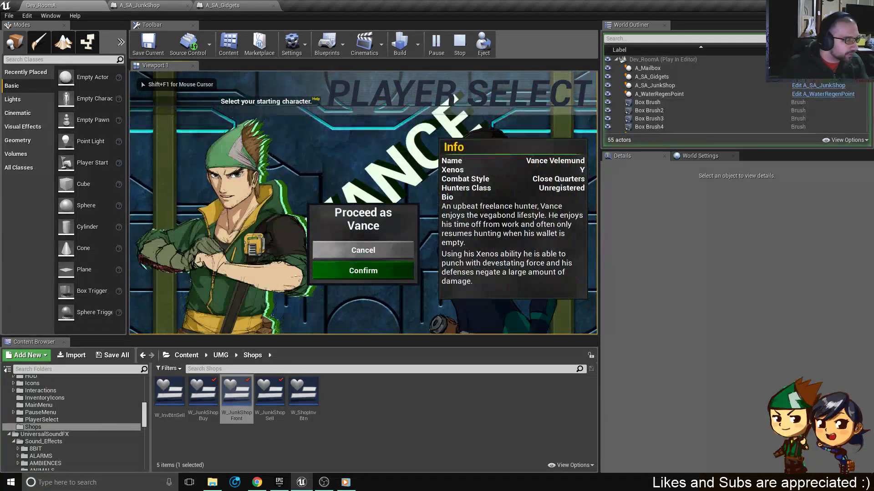
pyautogui.press('Return')
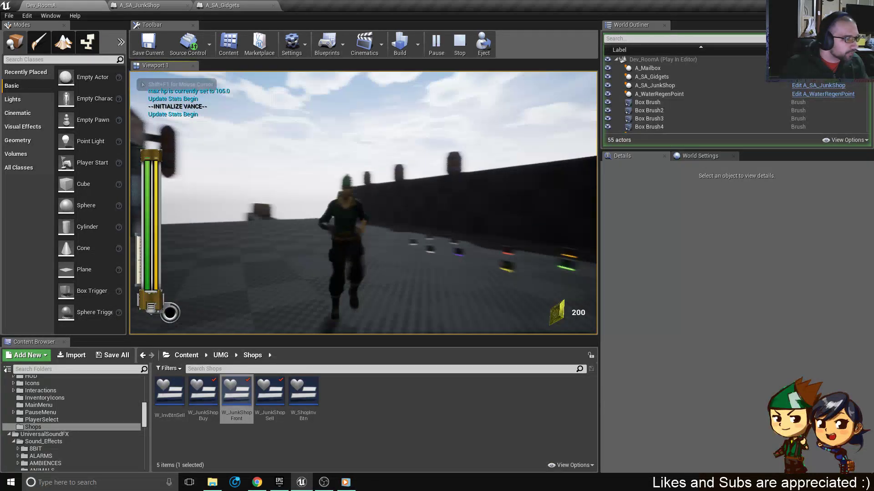
pyautogui.press('w')
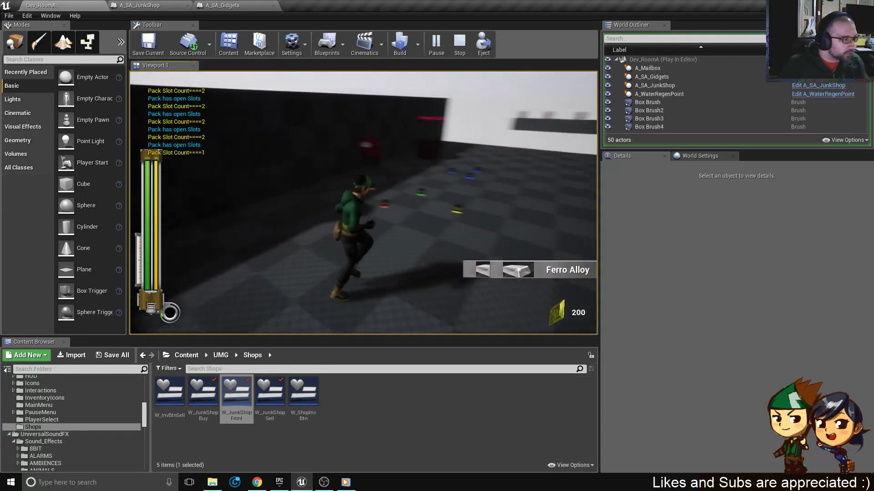
pyautogui.press('w')
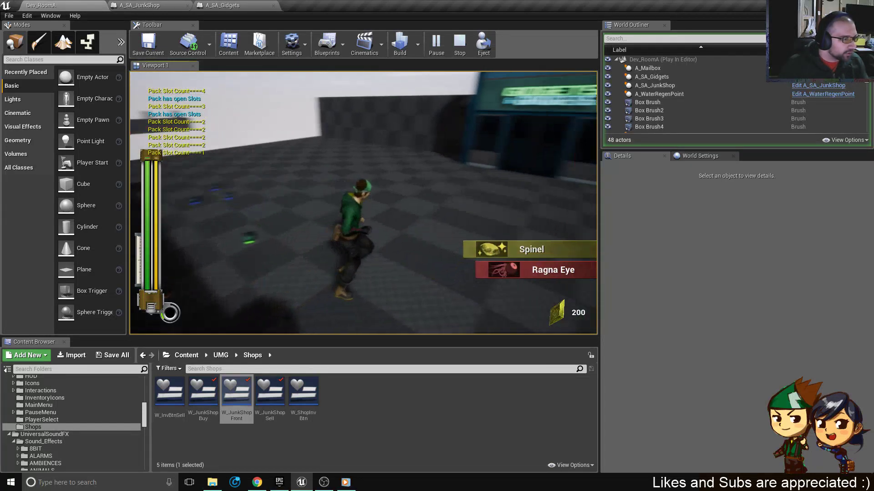
# Open the in-game item inventory and look through the pack's collected items down to the Ragna Eye.
pyautogui.press('Tab')
pyautogui.press('Down')
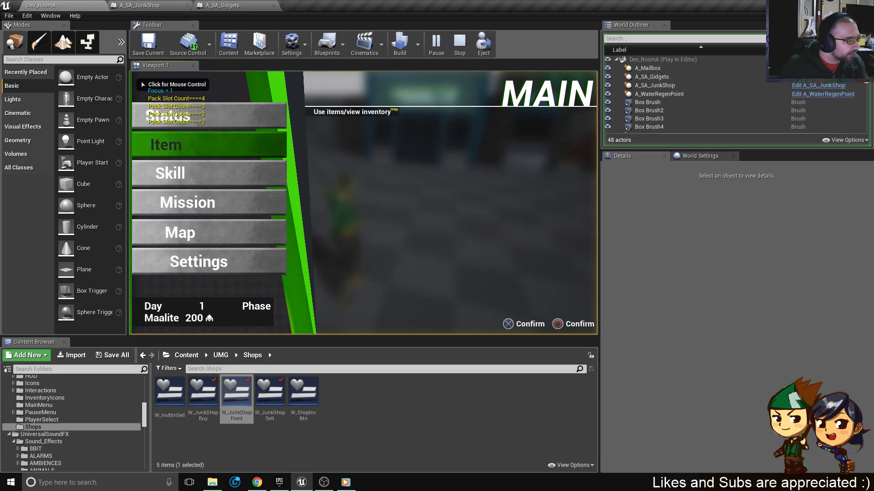
pyautogui.press('Return')
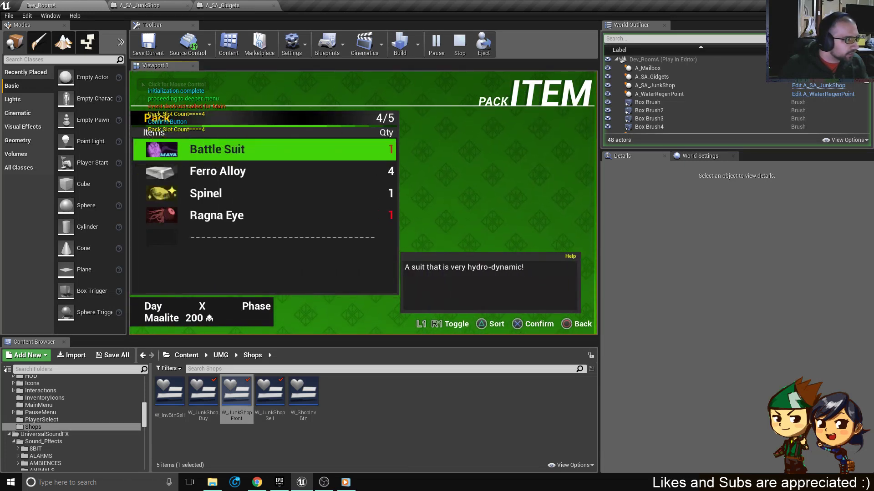
pyautogui.press('Down')
pyautogui.press('Down')
pyautogui.press('Up')
pyautogui.press('Up')
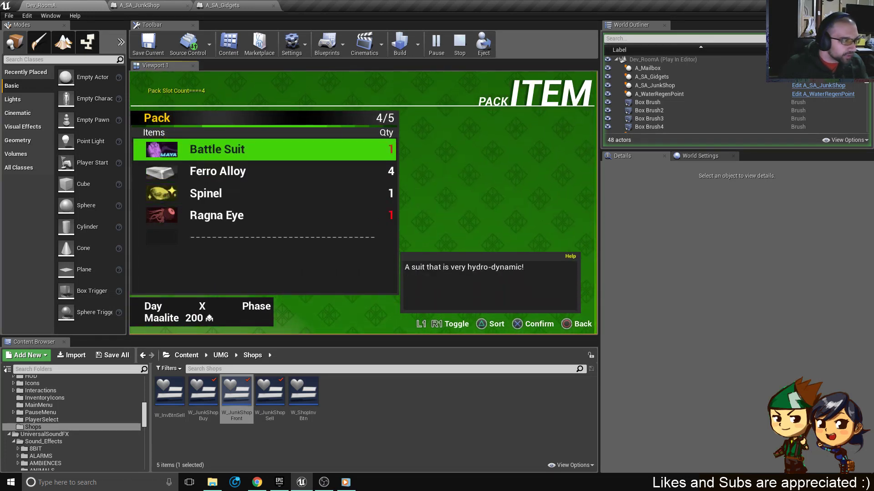
pyautogui.press('Down')
pyautogui.press('Down')
pyautogui.press('Down')
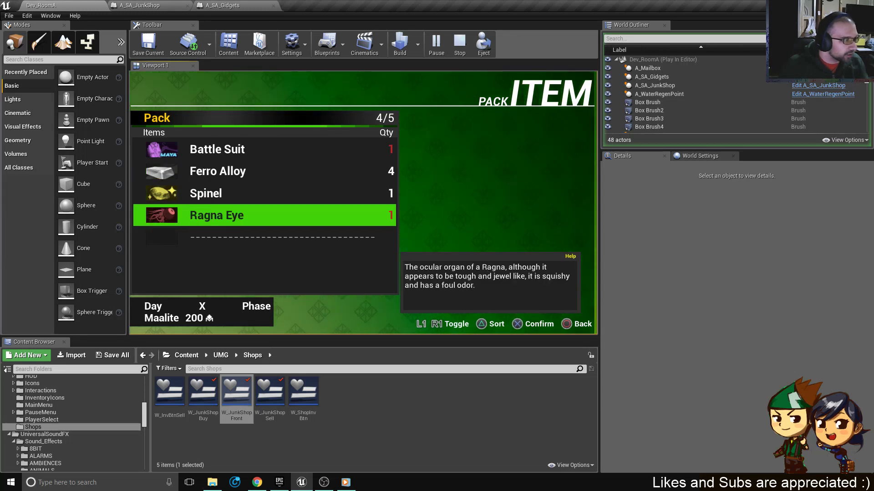
# Leave the inventory, walk to the junk shop door, check it, and enter the shop's Sell list.
pyautogui.press('BackSpace')
pyautogui.press('w')
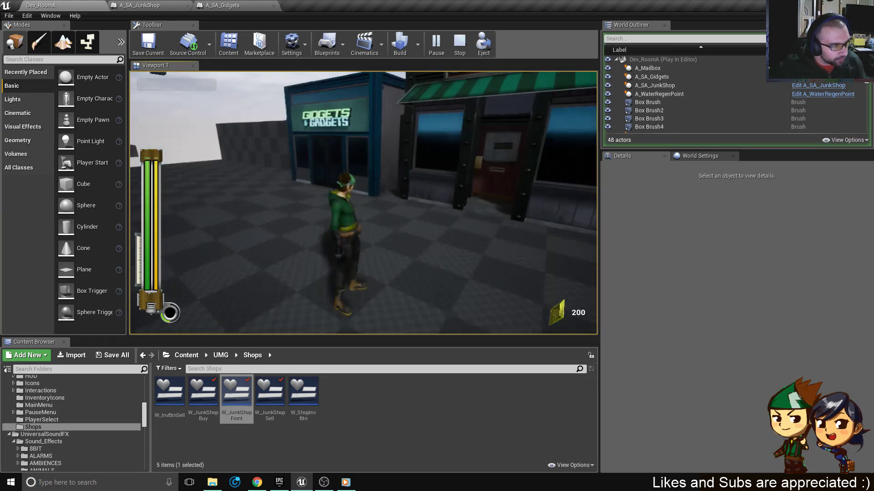
pyautogui.press('w')
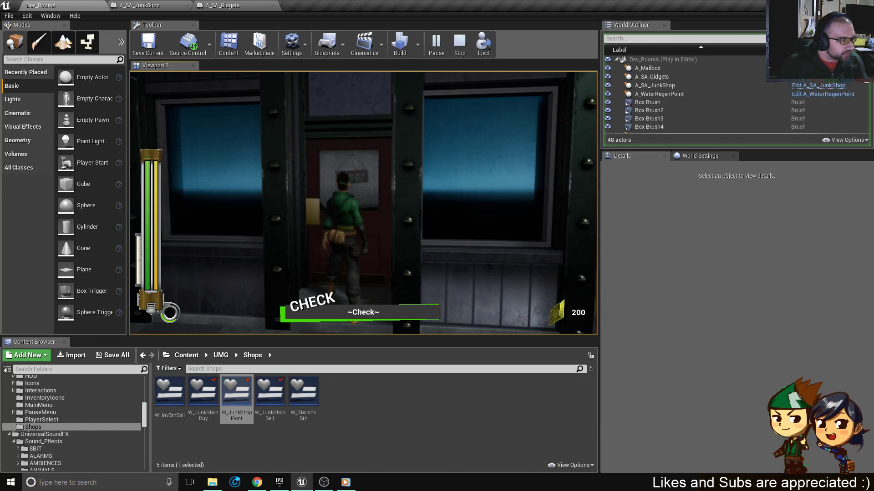
pyautogui.press('e')
pyautogui.press('e')
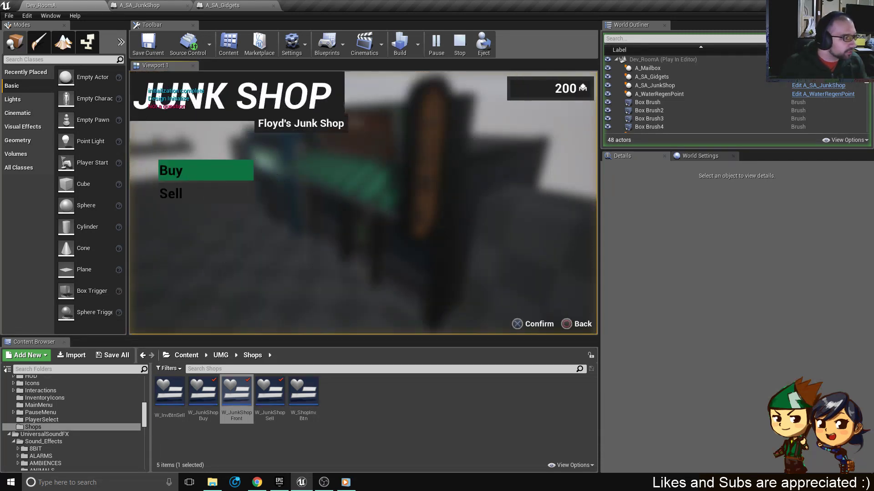
pyautogui.press('Down')
pyautogui.press('e')
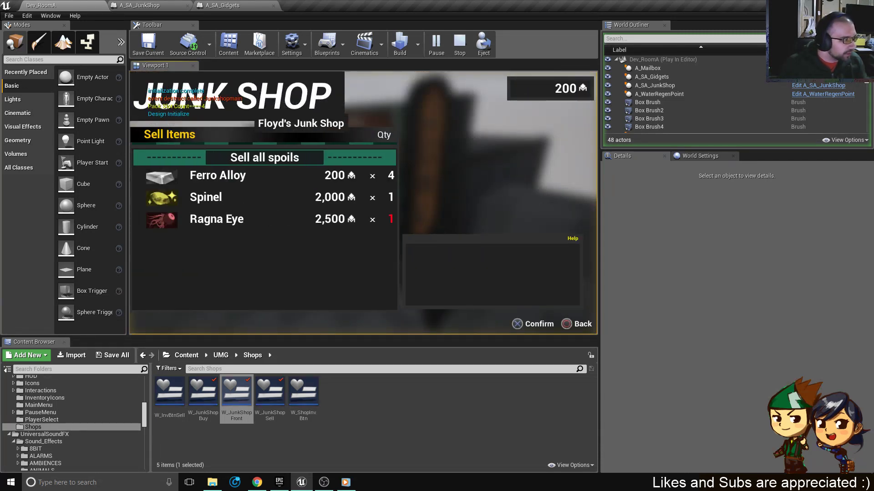
# Browse the spoils in the junk shop's sell list and sell one Ferro Alloy.
pyautogui.press('Down')
pyautogui.press('Down')
pyautogui.press('Up')
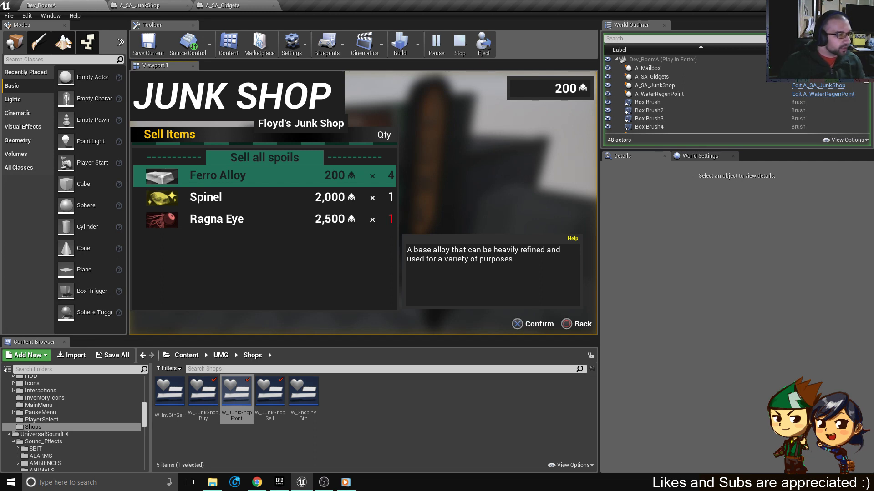
pyautogui.press('Down')
pyautogui.press('Down')
pyautogui.press('Up')
pyautogui.press('Up')
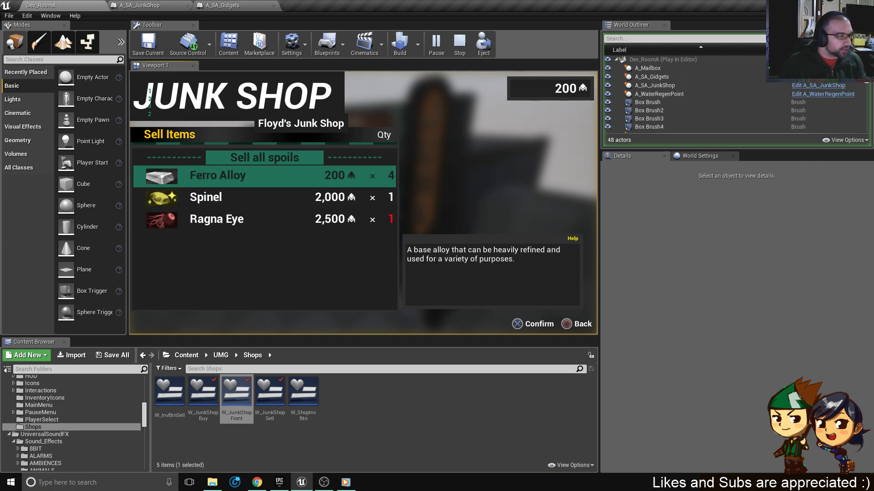
pyautogui.press('Return')
pyautogui.press('Return')
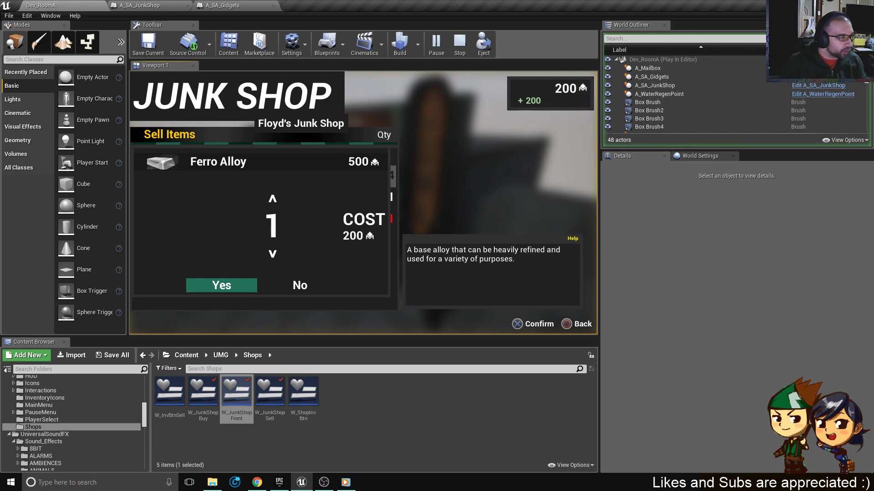
pyautogui.press('Return')
# Test the quantity selector for Ferro Alloy by cycling its amount, and sell 2 of them.
pyautogui.press('Down')
pyautogui.press('Up')
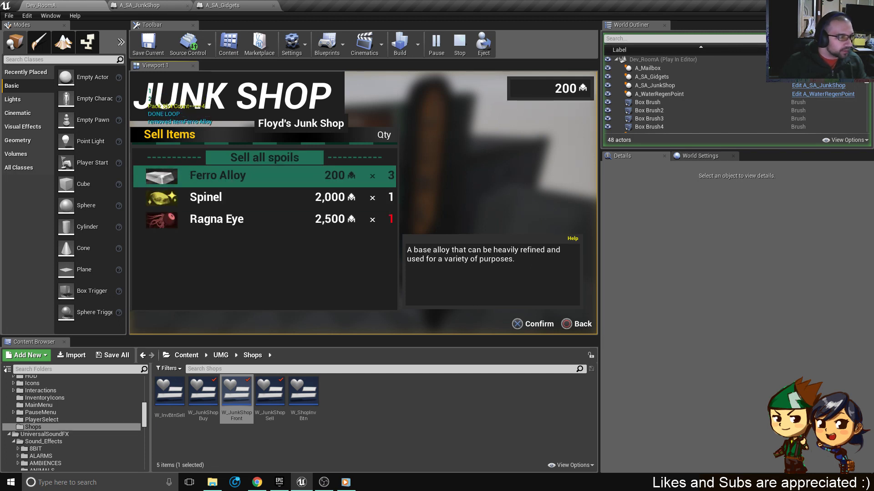
pyautogui.press('Return')
pyautogui.press('Up')
pyautogui.press('Up')
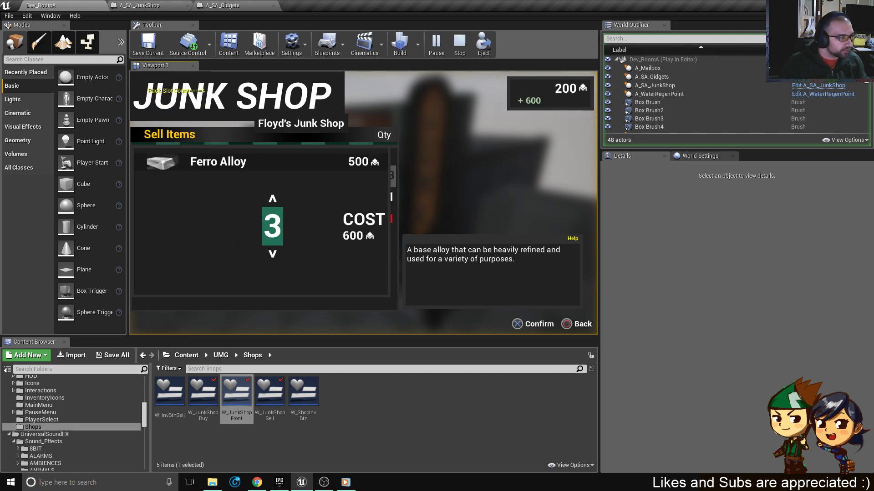
pyautogui.press('Up')
pyautogui.press('Up')
pyautogui.press('Return')
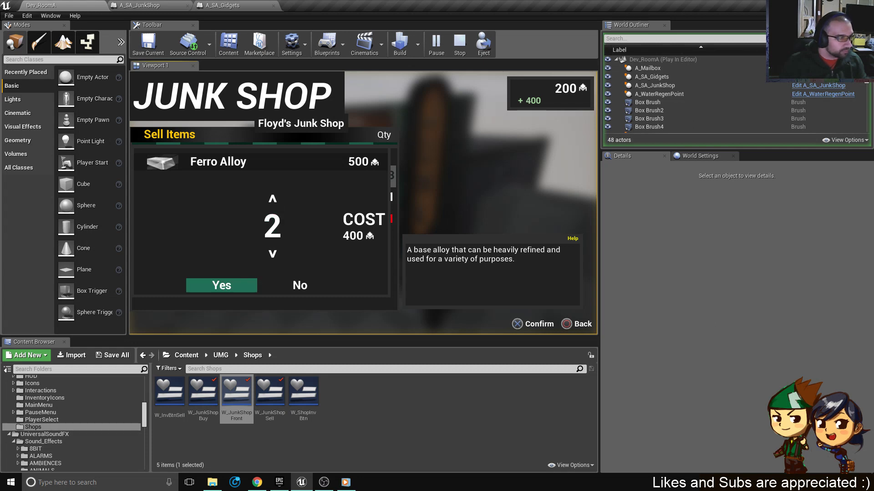
pyautogui.press('Return')
# Choose Sell all spoils, toggle between the Yes and No options, and confirm the sale.
pyautogui.press('Up')
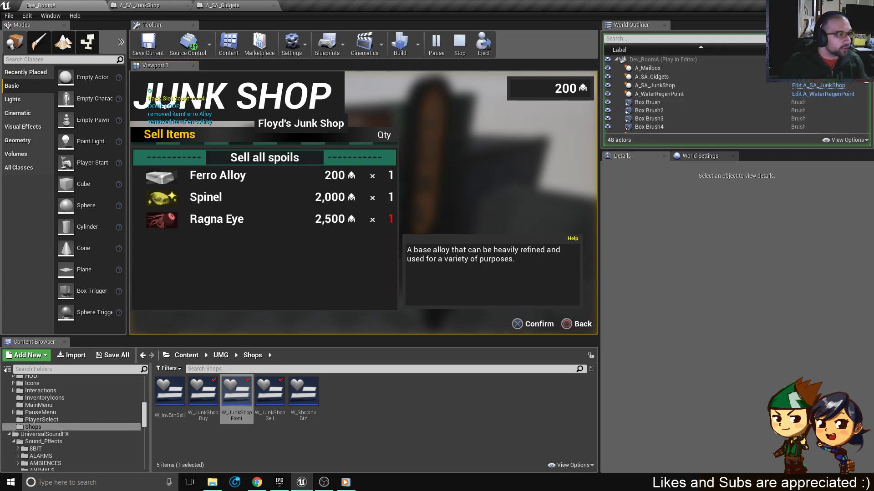
pyautogui.press('Return')
pyautogui.press('Right')
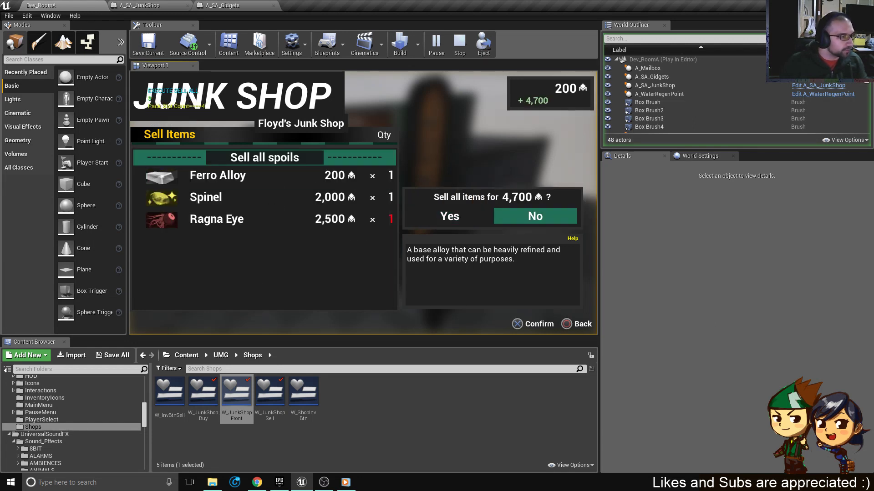
pyautogui.press('Left')
pyautogui.press('Right')
pyautogui.press('Left')
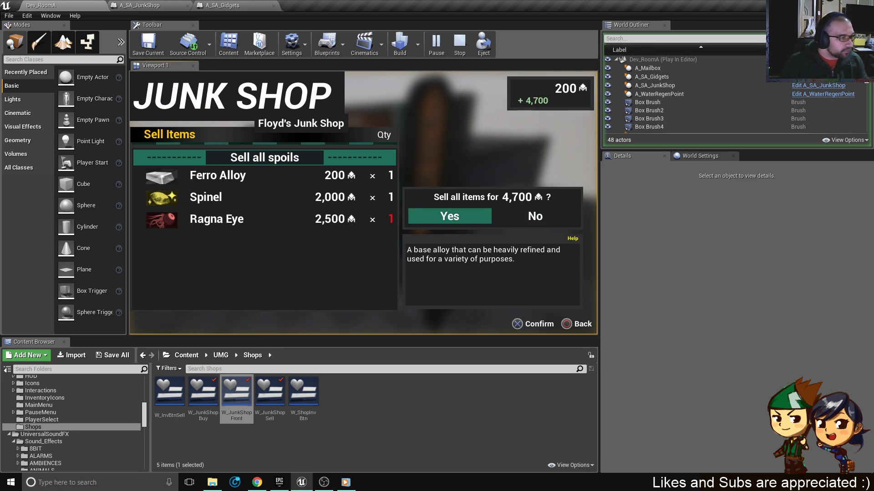
pyautogui.press('Return')
# Back out of the junk shop, dismiss the shopkeeper's farewell, and step away from the storefront.
pyautogui.press('Escape')
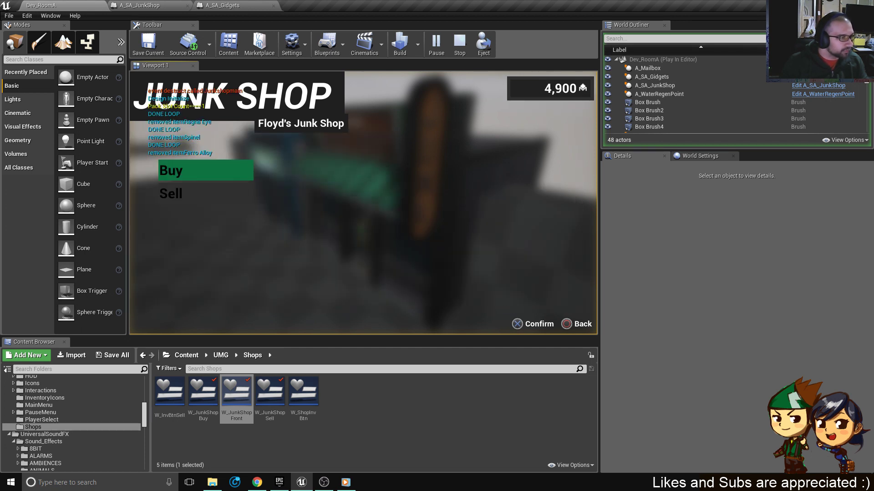
pyautogui.press('Escape')
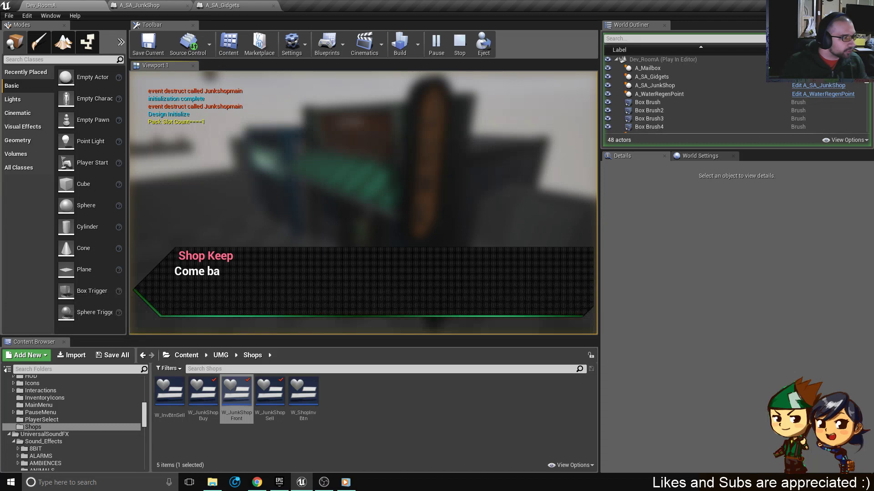
pyautogui.press('Return')
pyautogui.press('s')
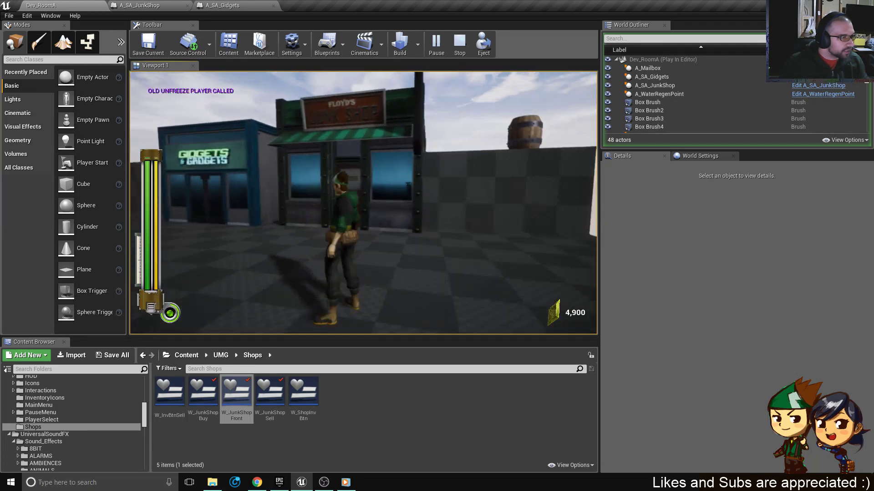
# Walk to the Gidgets & Gadgets doors, test their Check interaction repeatedly, and end the play session.
pyautogui.press('w')
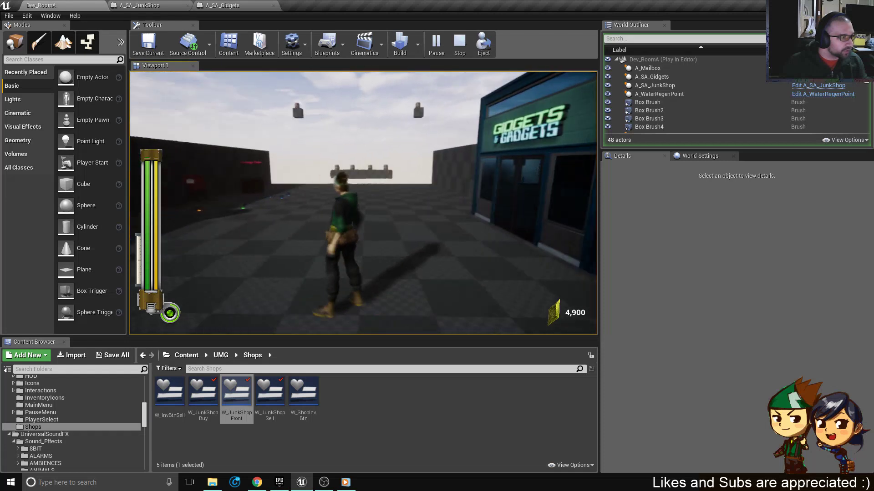
pyautogui.press('w')
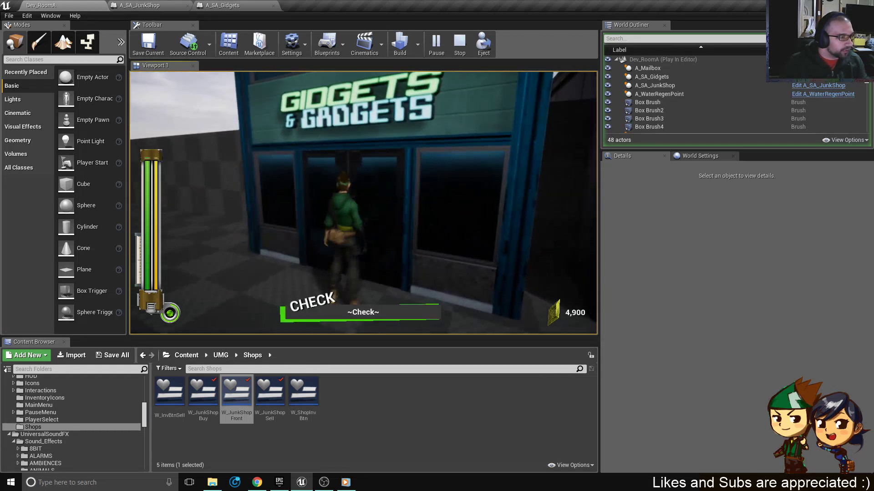
pyautogui.press('w')
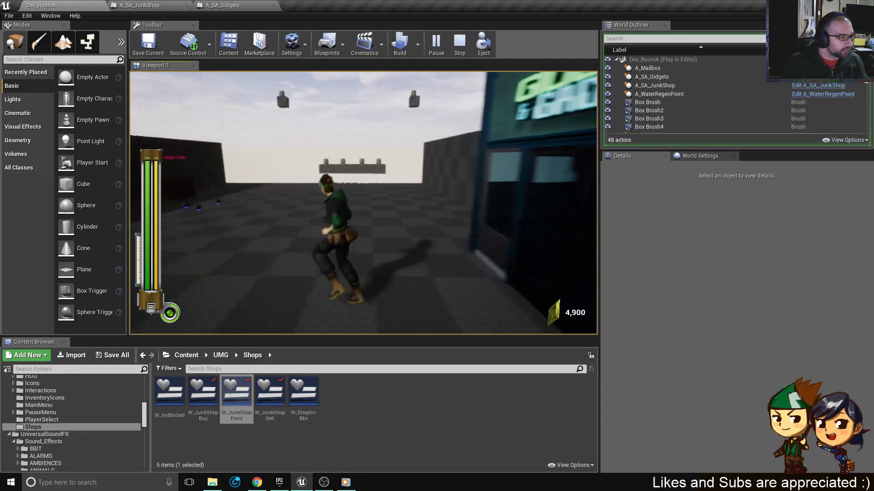
pyautogui.press('w')
pyautogui.press('e')
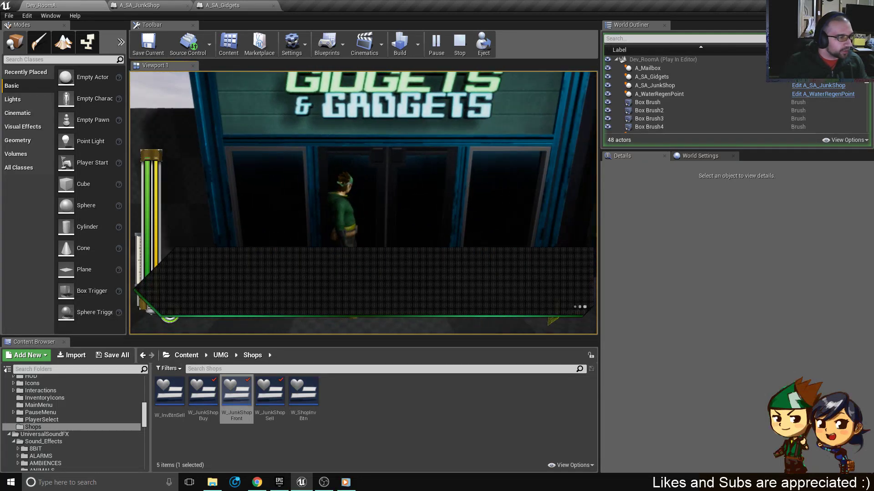
pyautogui.press('e')
pyautogui.press('e')
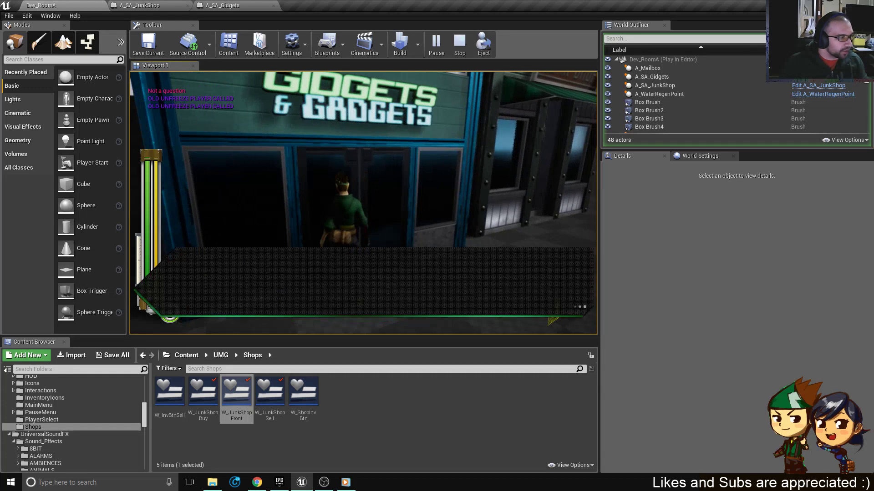
pyautogui.press('e')
pyautogui.press('Escape')
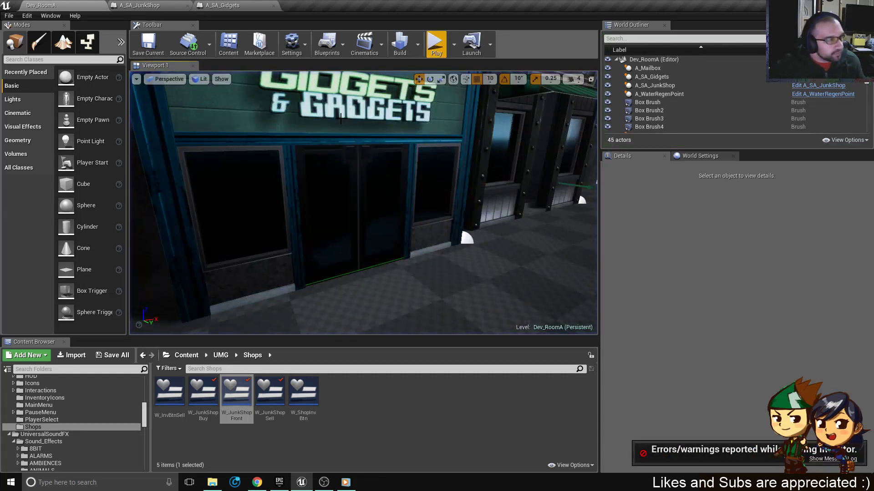
# Select and frame the Gidgets & Gadgets building in the level, and bring up the A_SA_Gidgets blueprint.
pyautogui.click(340, 119)
pyautogui.press('f')
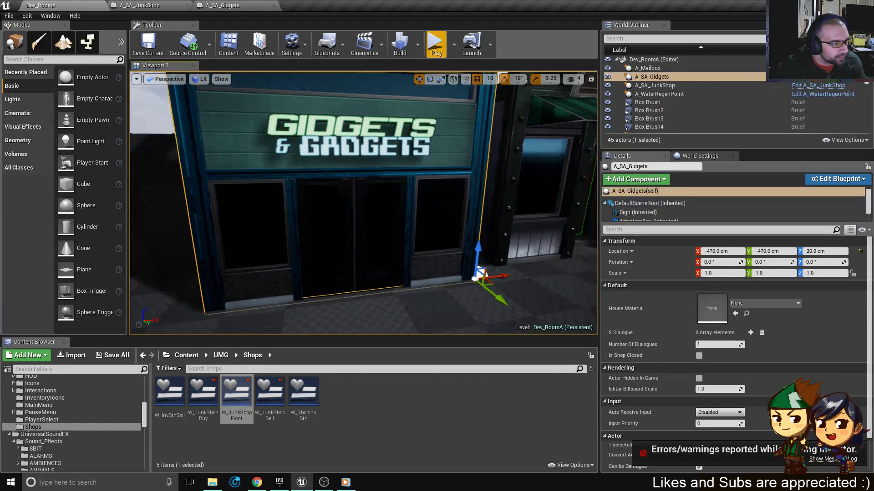
pyautogui.click(221, 5)
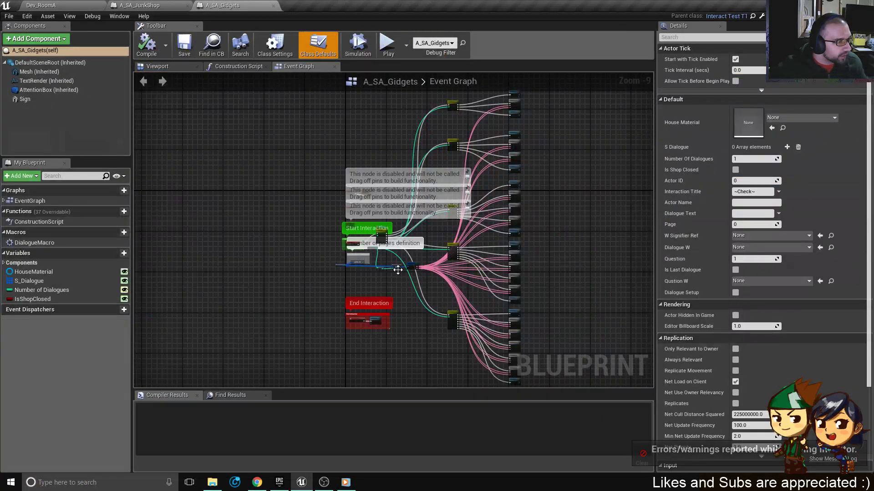
# Examine the dialogue switch branches in the A_SA_Gidgets event graph, selecting the uppermost branch's dialogue setup, macro and End Interaction nodes.
pyautogui.moveTo(502, 210); pyautogui.dragTo(463, 294, button='right')
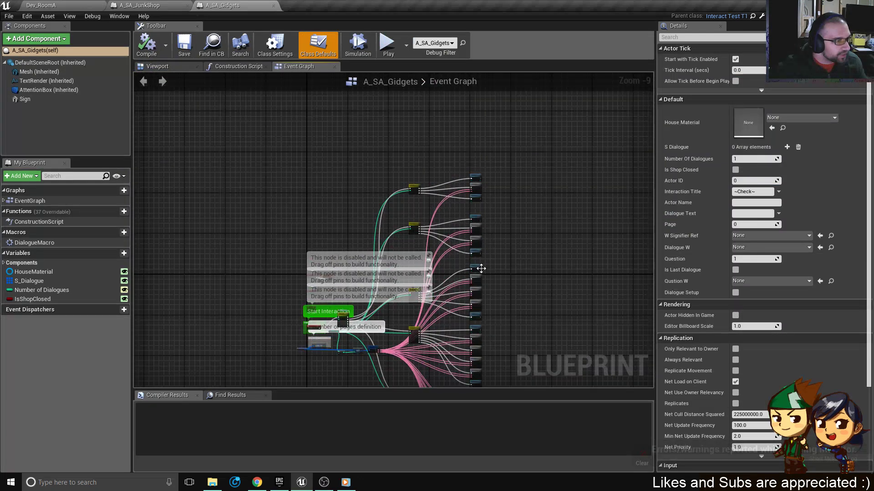
pyautogui.scroll(6, 498, 205)
pyautogui.moveTo(425, 193); pyautogui.dragTo(452, 248, button='right')
pyautogui.moveTo(320, 263)
pyautogui.mouseDown(button='right')
pyautogui.moveTo(398, 285)
pyautogui.moveTo(329, 273)
pyautogui.mouseUp(button='right')
pyautogui.moveTo(490, 239); pyautogui.dragTo(387, 152)
pyautogui.moveTo(312, 217); pyautogui.dragTo(392, 182, button='right')
pyautogui.scroll(-4, 561, 160)
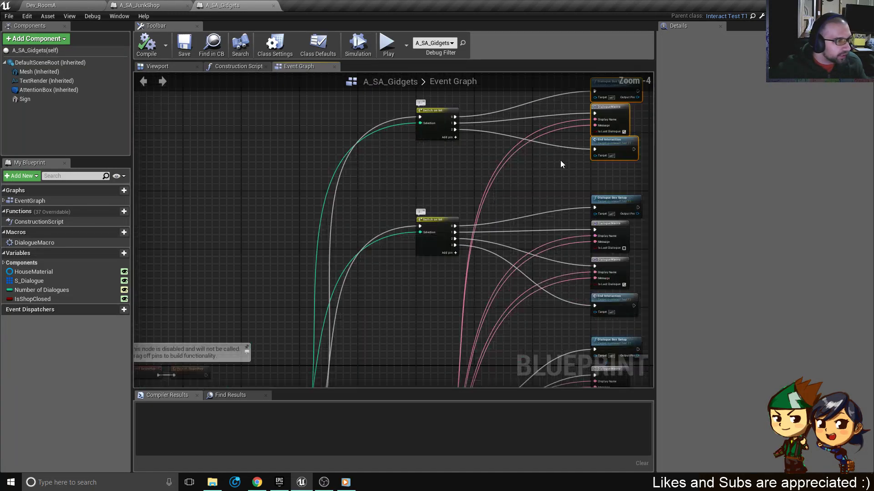
# Trace the A_SA_Gidgets dialogue branches back to the Number of Dialogues switch and the Break S_Dialogue node.
pyautogui.scroll(5, 465, 226)
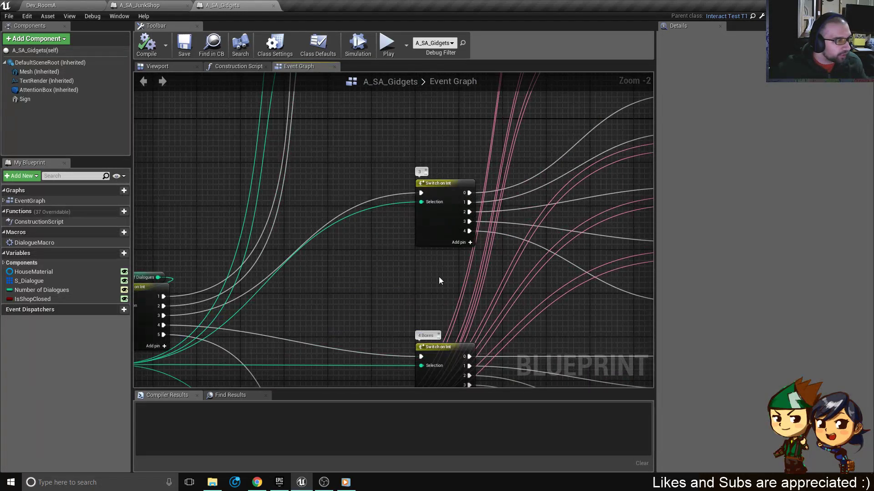
pyautogui.moveTo(405, 302); pyautogui.dragTo(517, 195, button='right')
pyautogui.scroll(-1, 517, 195)
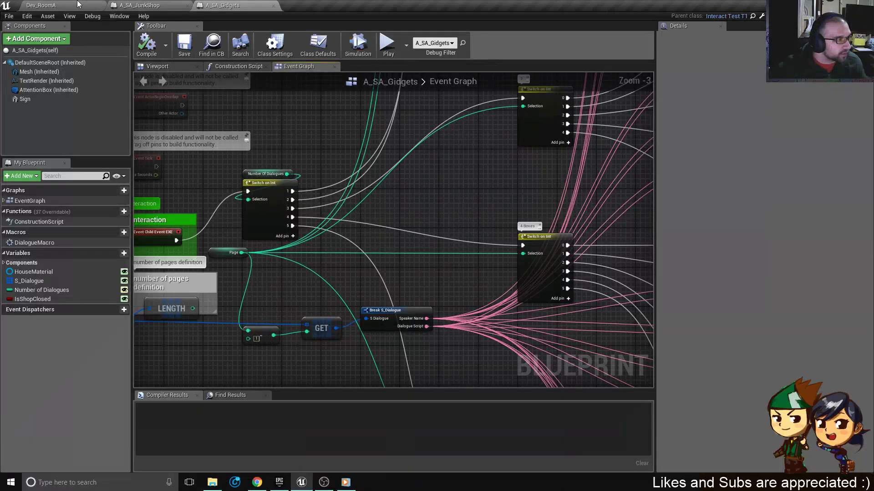
# In Dev_RoomA, add an S Dialogue entry to the Gidgets building with speaker name "Shop Keeper" and script "Yo wasssup".
pyautogui.click(146, 5)
pyautogui.click(80, 5)
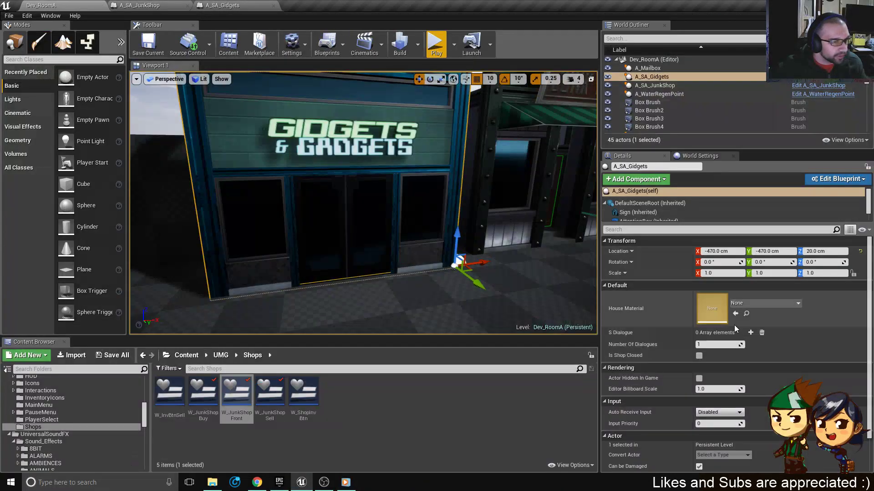
pyautogui.click(751, 333)
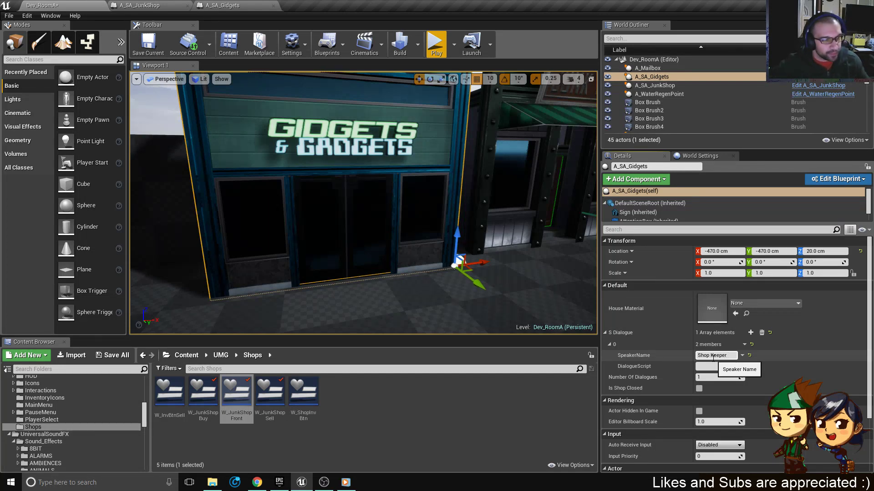
pyautogui.click(726, 367)
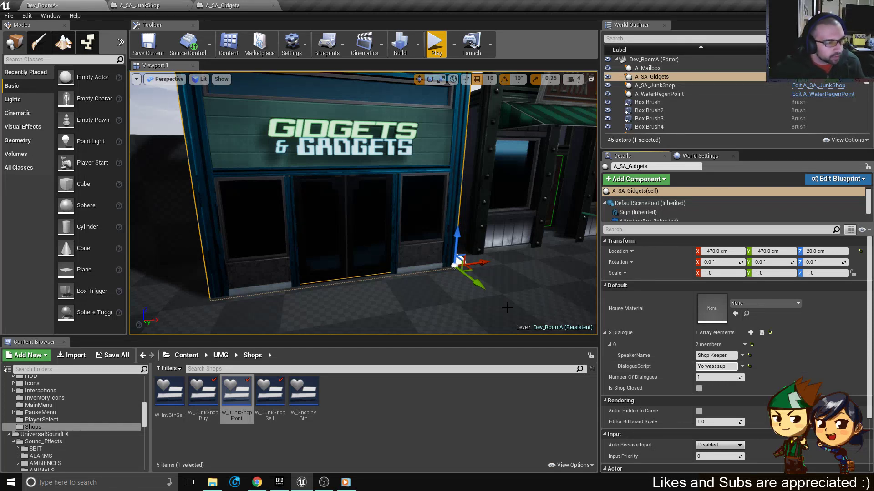
# Start a play session as Maya and run to the Gidgets & Gadgets doors.
pyautogui.press('s')
pyautogui.moveTo(507, 309)
pyautogui.mouseDown(button='right')
pyautogui.moveTo(523, 320)
pyautogui.moveTo(508, 308)
pyautogui.mouseUp(button='right')
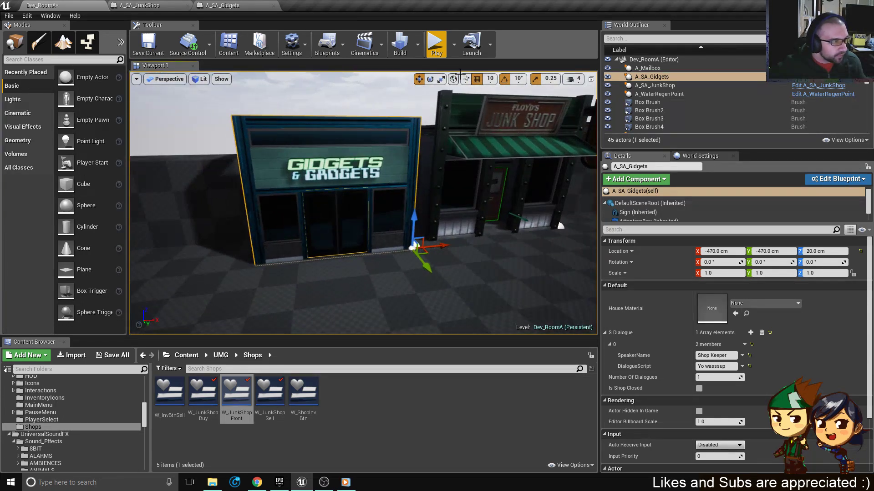
pyautogui.click(444, 46)
pyautogui.press('Right')
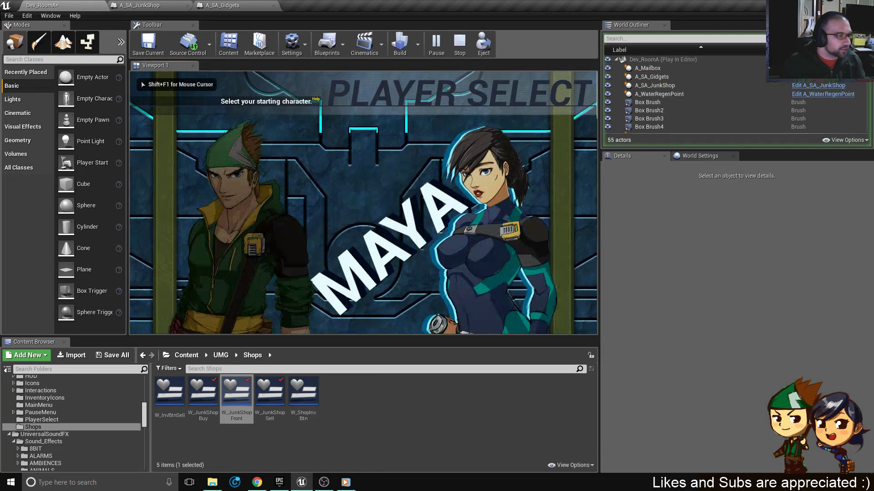
pyautogui.press('Return')
pyautogui.press('Down')
pyautogui.press('Return')
pyautogui.press('w')
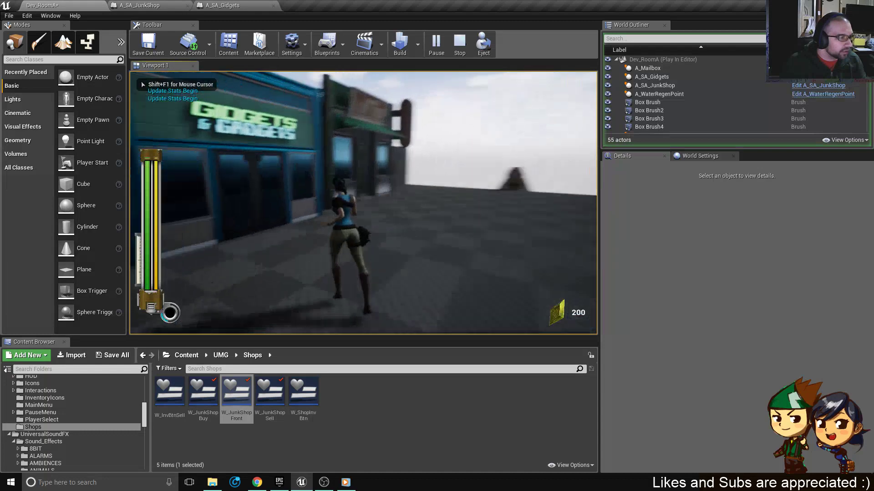
# Test the shopkeeper dialogue at Gidgets & Gadgets, step away from the doors, and end the play session.
pyautogui.press('e')
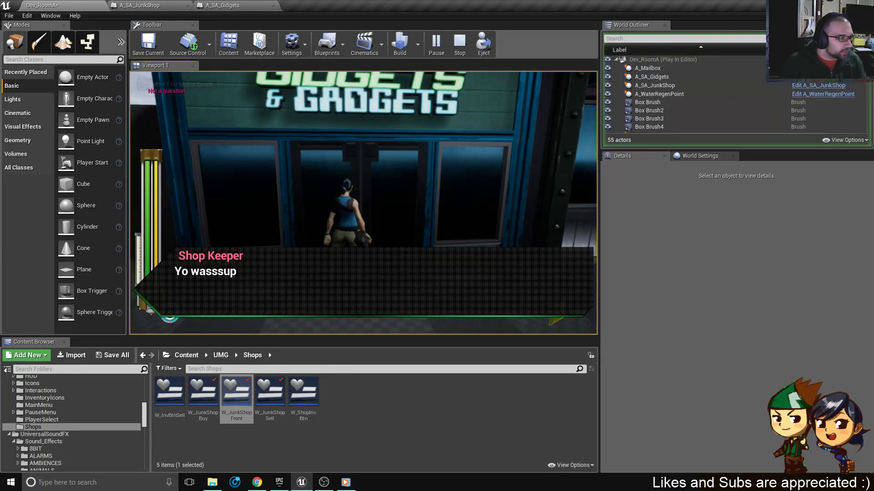
pyautogui.press('e')
pyautogui.press('s')
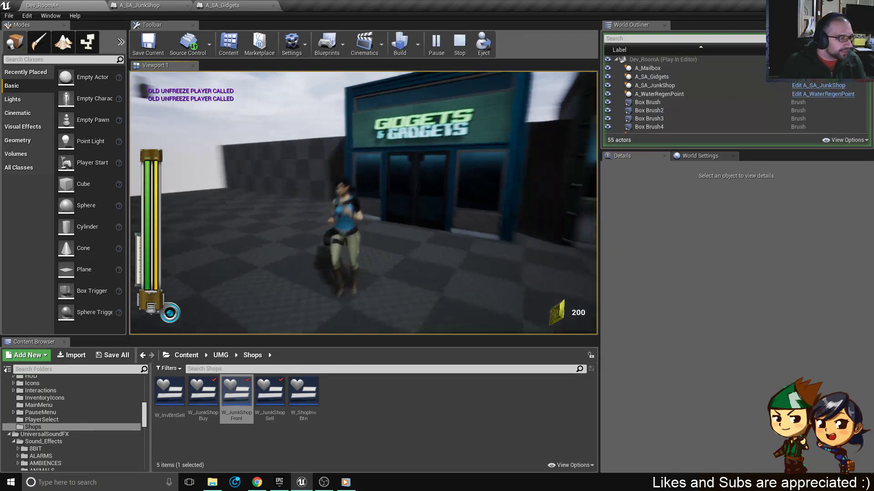
pyautogui.press('Escape')
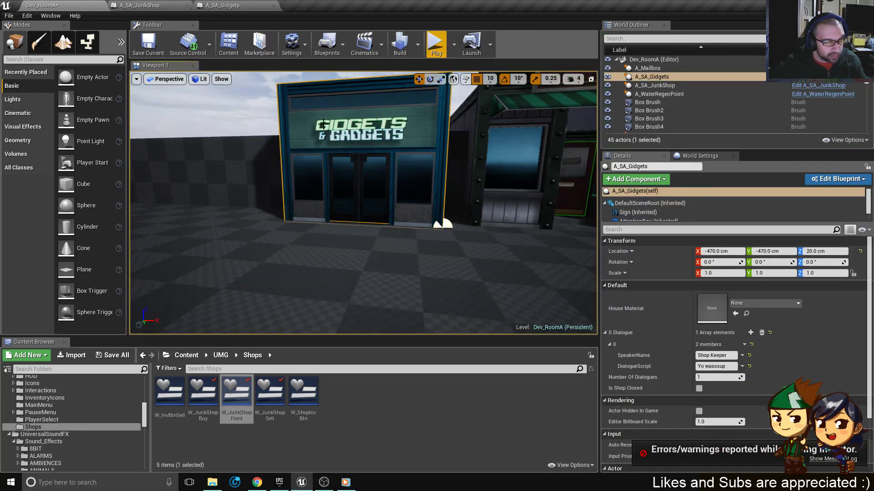
# Save Dev_RoomA and open the HavenlockDT_TestPitch level.
pyautogui.moveTo(355, 169); pyautogui.dragTo(350, 186, button='right')
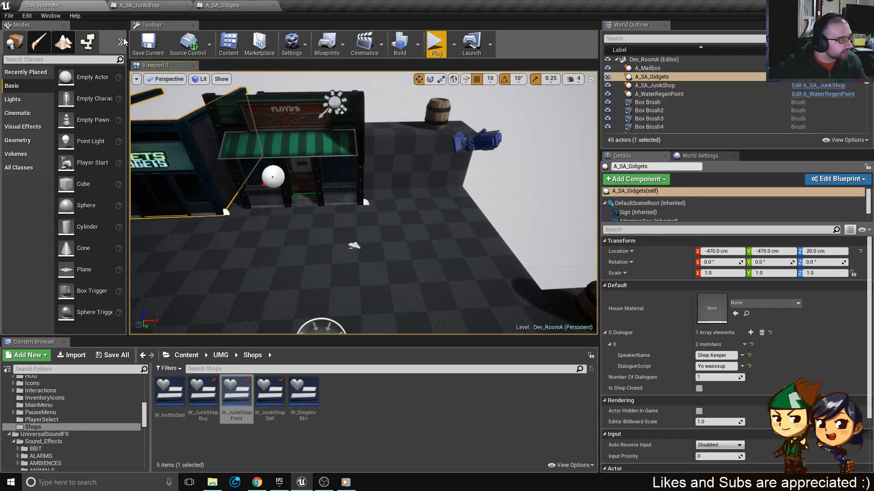
pyautogui.click(162, 43)
pyautogui.click(10, 15)
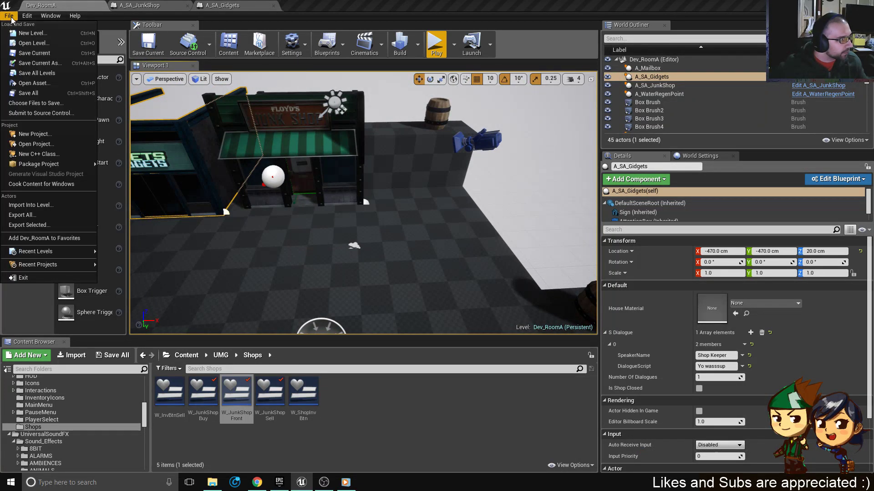
pyautogui.click(13, 14)
pyautogui.click(13, 12)
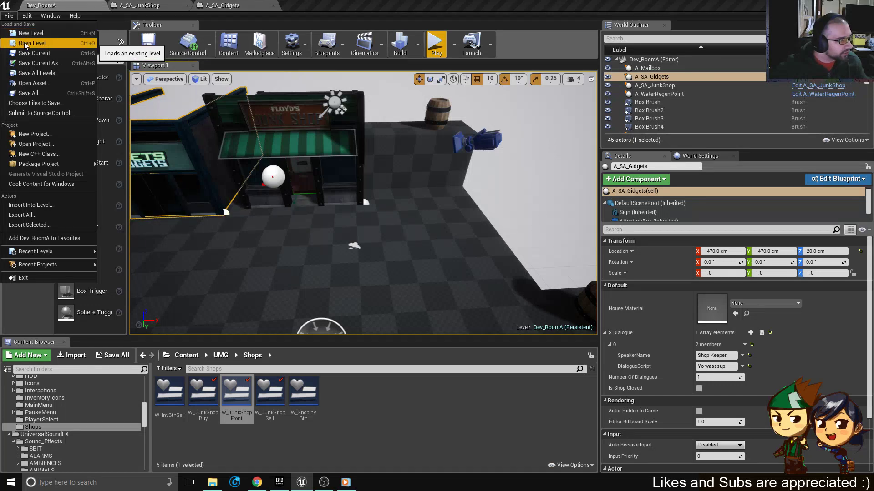
pyautogui.click(23, 43)
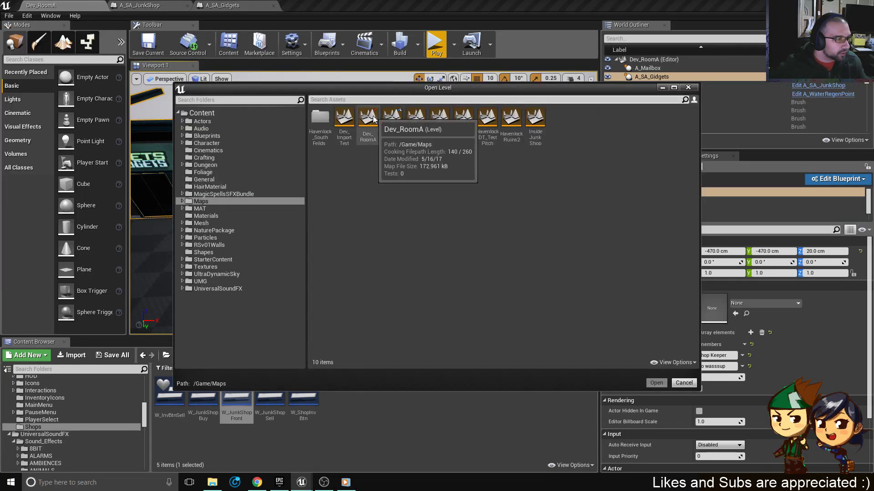
pyautogui.doubleClick(494, 138)
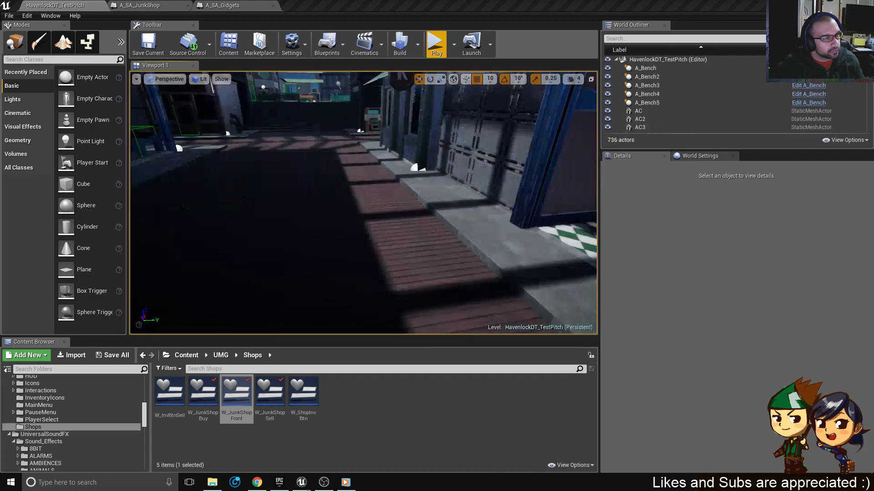
# Start a play session in the town street as Vance and run to the junk shop.
pyautogui.moveTo(398, 238); pyautogui.dragTo(341, 234, button='right')
pyautogui.press('w')
pyautogui.press('s')
pyautogui.press('w')
pyautogui.click(436, 46)
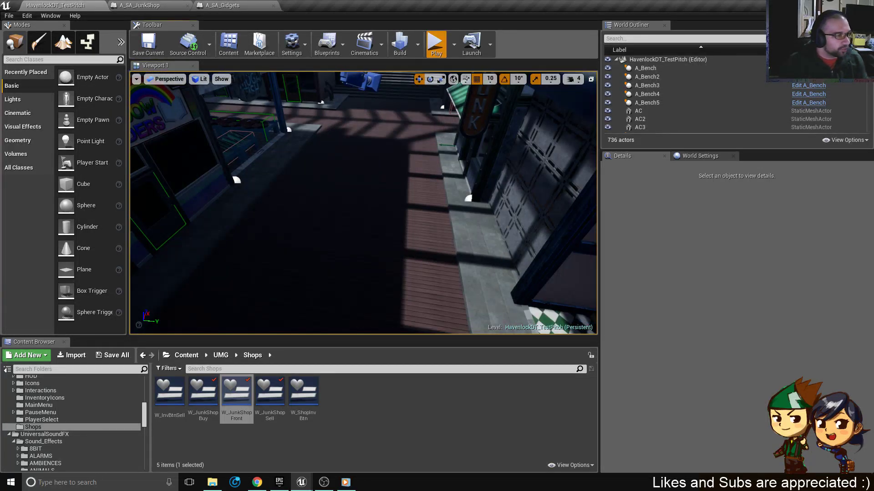
pyautogui.press('Return')
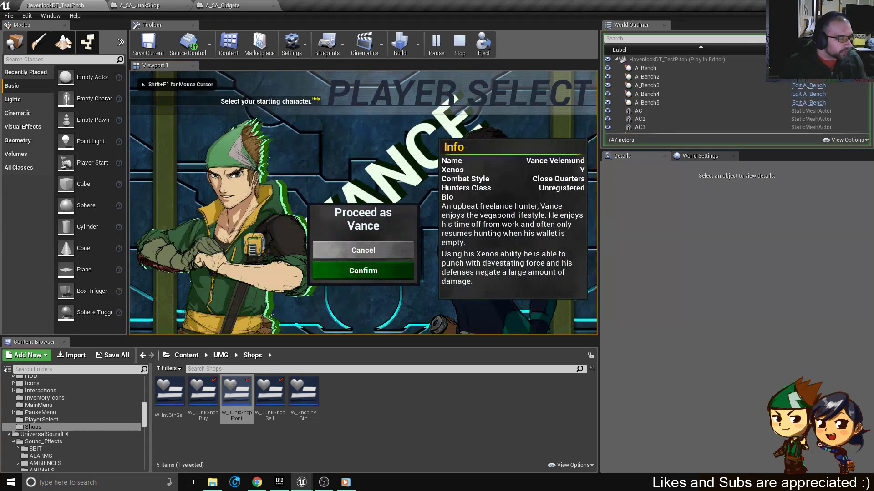
pyautogui.press('w')
pyautogui.press('w')
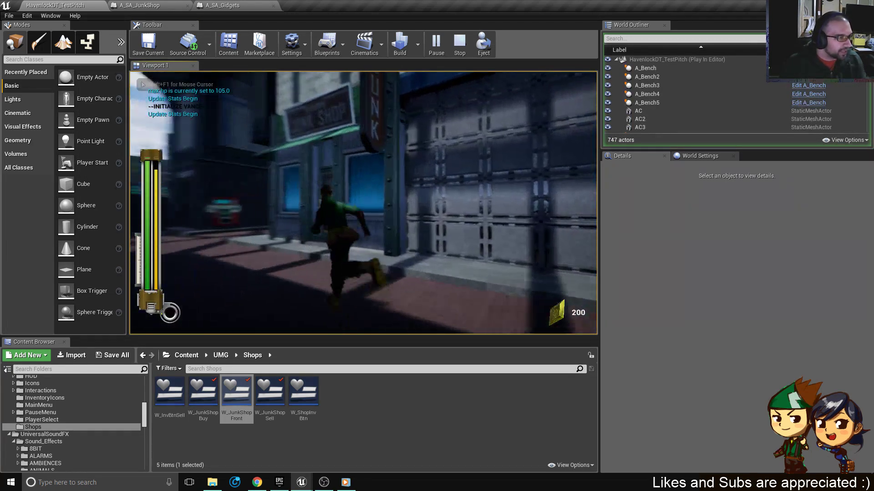
# Enter Floyd's Junk Shop past the shopkeeper's greeting, browse the whole Buy Items list, and back out of it.
pyautogui.press('e')
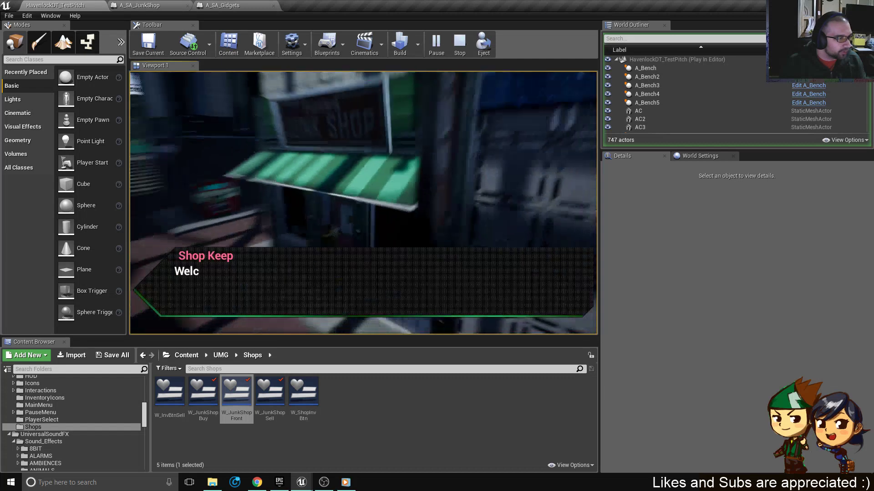
pyautogui.press('e')
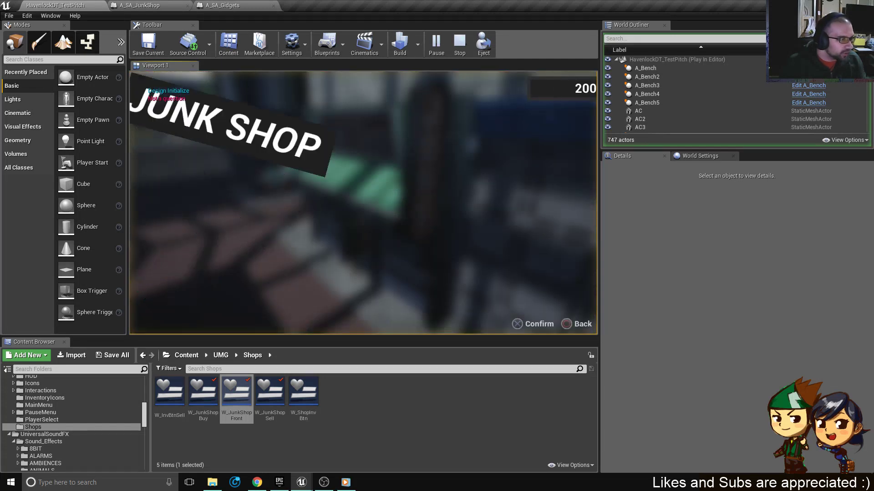
pyautogui.press('Return')
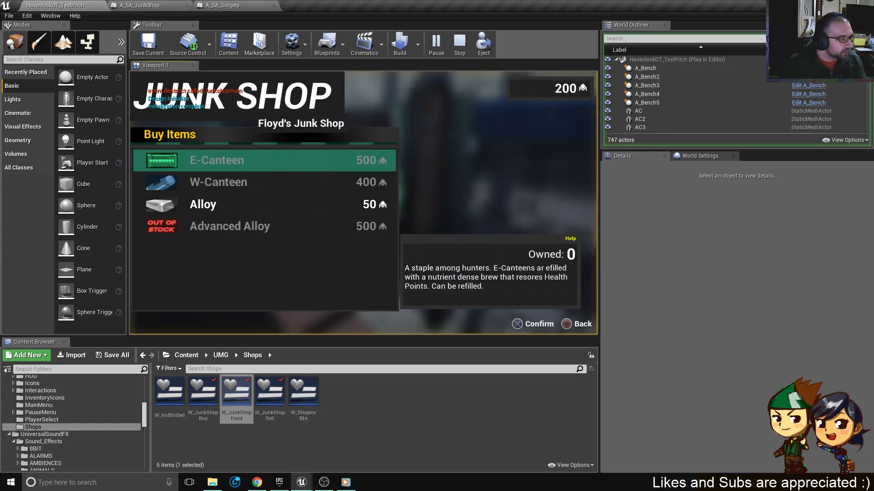
pyautogui.press('Down')
pyautogui.press('Down')
pyautogui.press('Down')
pyautogui.press('Up')
pyautogui.press('Up')
pyautogui.press('Up')
pyautogui.press('Escape')
# View the junk shop's Sell Items list, then leave the shop.
pyautogui.press('Down')
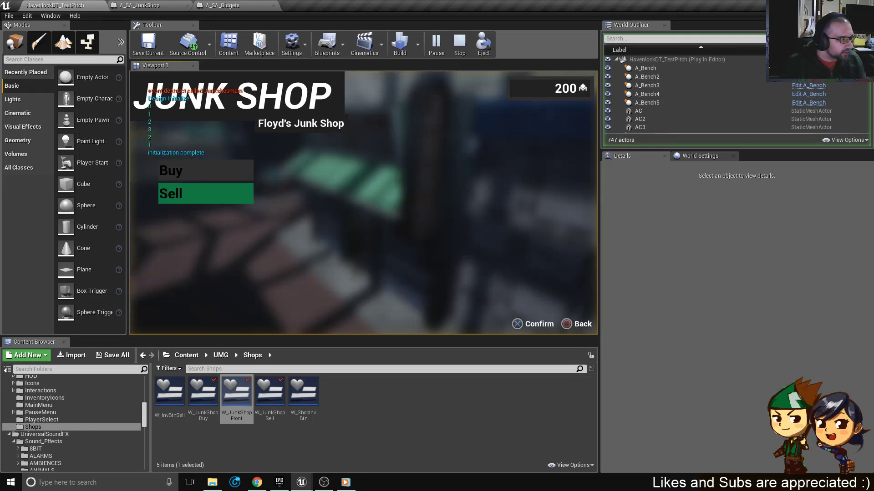
pyautogui.press('Return')
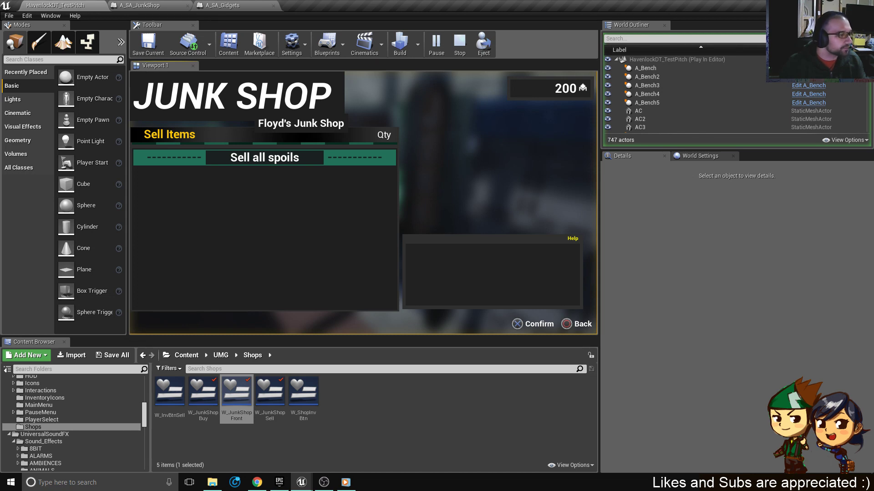
pyautogui.press('Escape')
pyautogui.press('Escape')
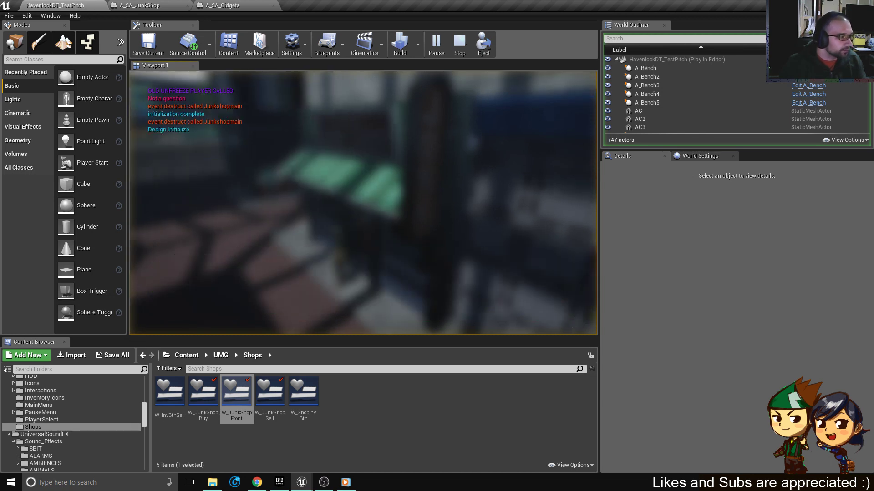
# Run to the Gidgets & Gadgets doors, check the store's description dialogue, and end the play session.
pyautogui.press('w')
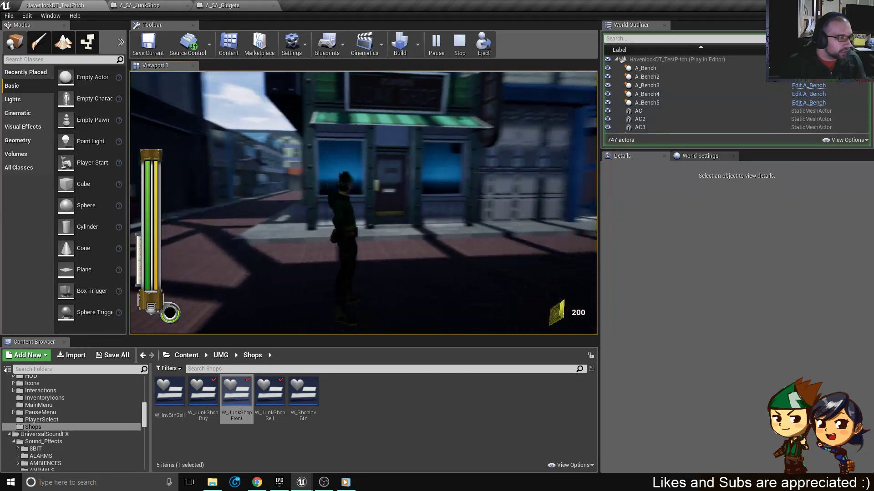
pyautogui.press('w')
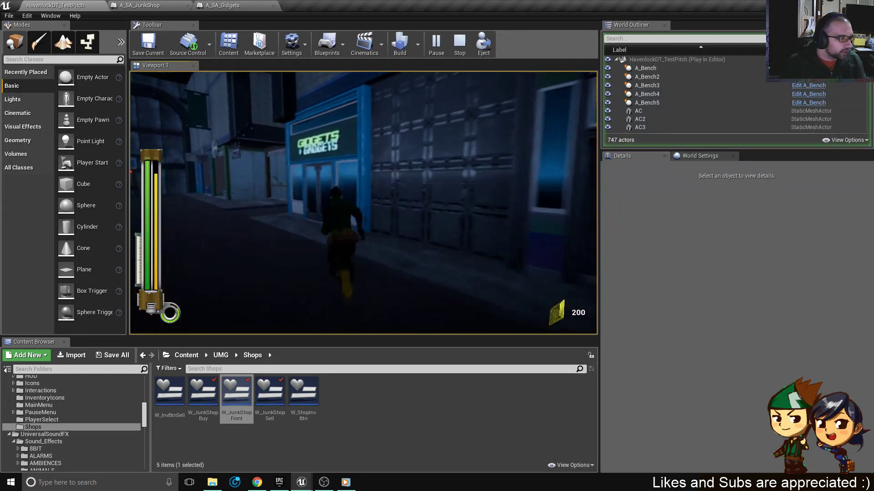
pyautogui.press('e')
pyautogui.press('e')
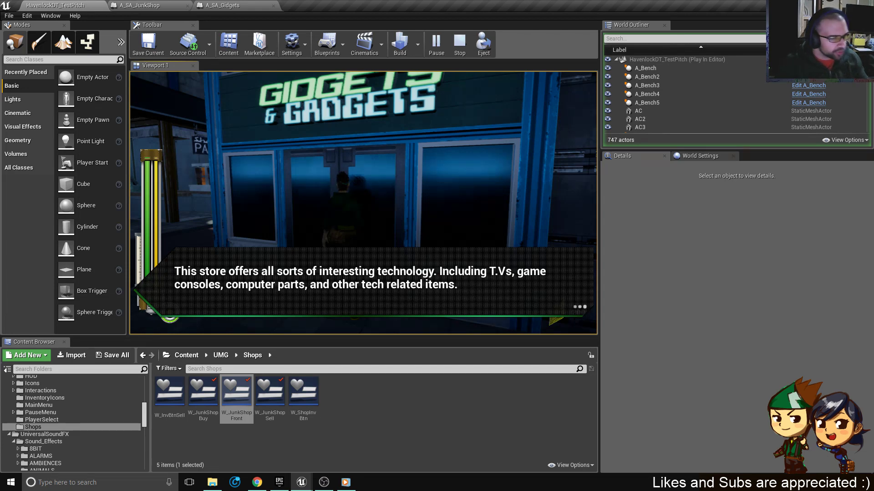
pyautogui.press('e')
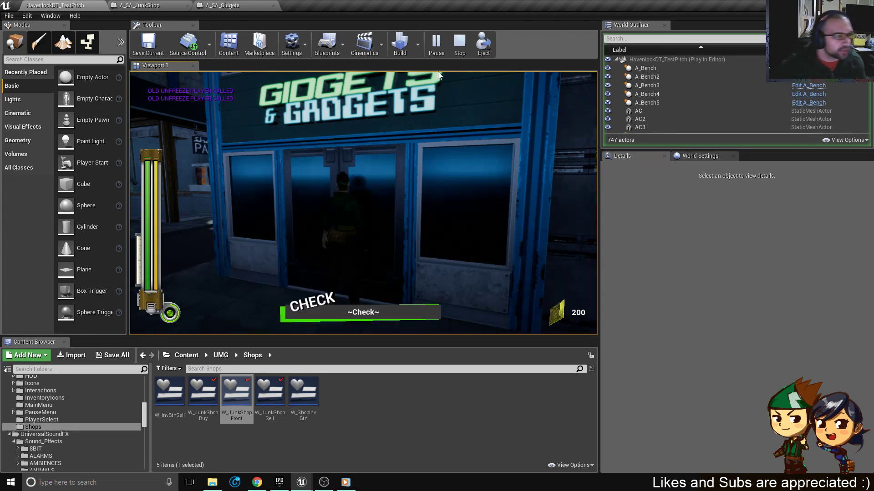
pyautogui.press('Escape')
# Look over the town's storefronts and view the A_SA_JunkShop building in its blueprint viewport.
pyautogui.moveTo(437, 136); pyautogui.dragTo(505, 159, button='right')
pyautogui.press('s')
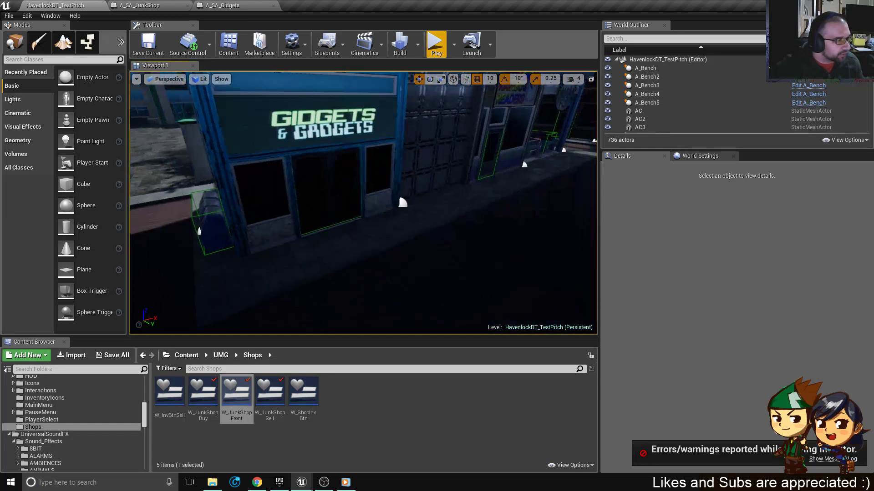
pyautogui.moveTo(295, 150); pyautogui.dragTo(368, 144, button='right')
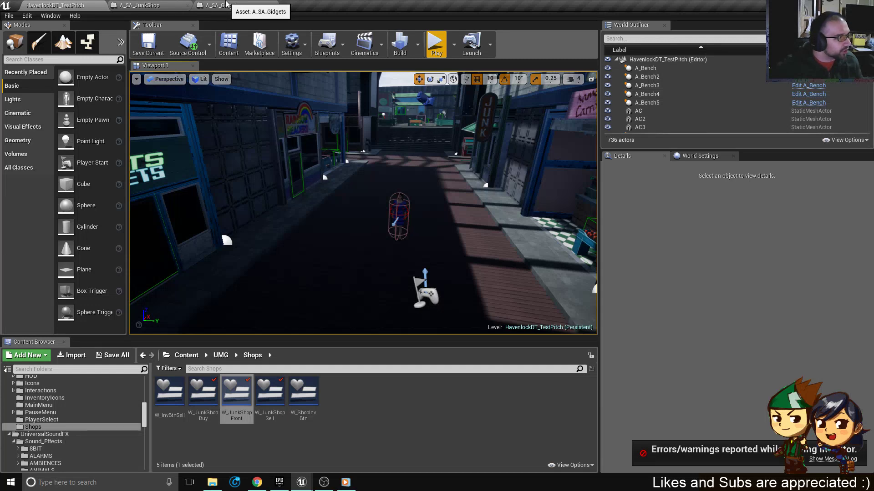
pyautogui.click(226, 4)
pyautogui.click(162, 5)
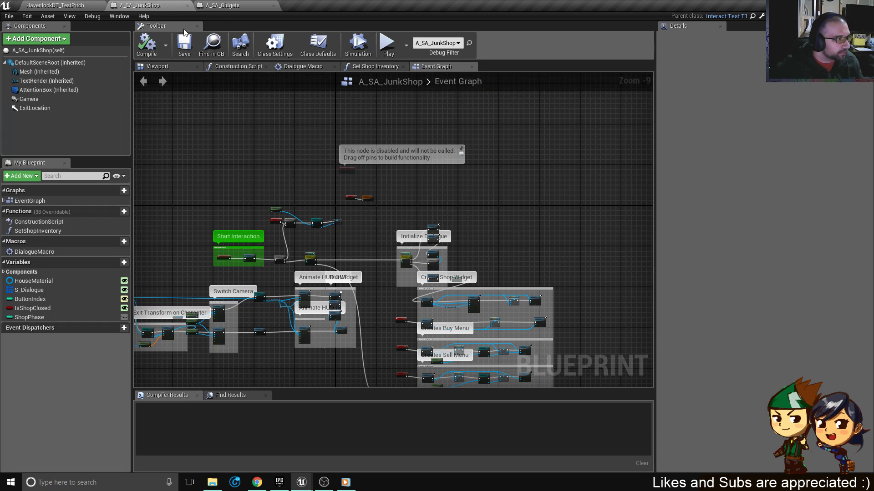
pyautogui.click(177, 67)
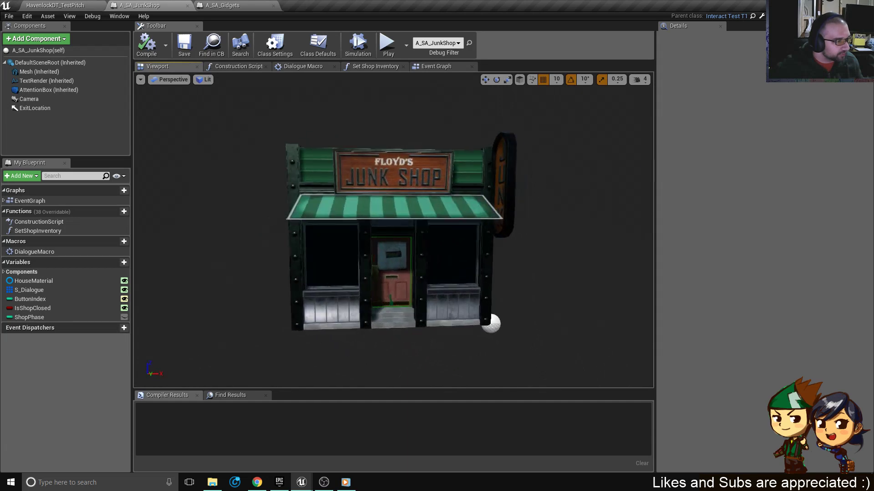
# Look between the A_SA_Gidgets event graph and the town level, ending on the dialogue graph.
pyautogui.click(214, 5)
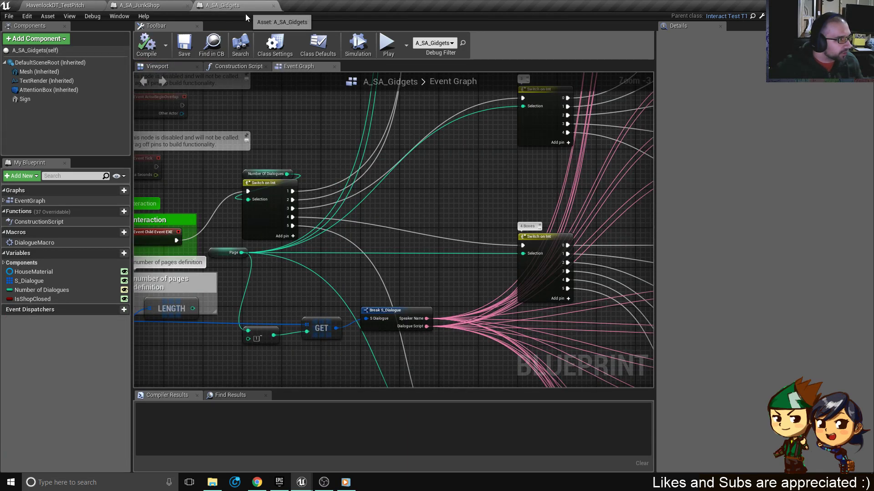
pyautogui.click(68, 5)
pyautogui.moveTo(378, 191); pyautogui.dragTo(318, 193, button='right')
pyautogui.click(218, 5)
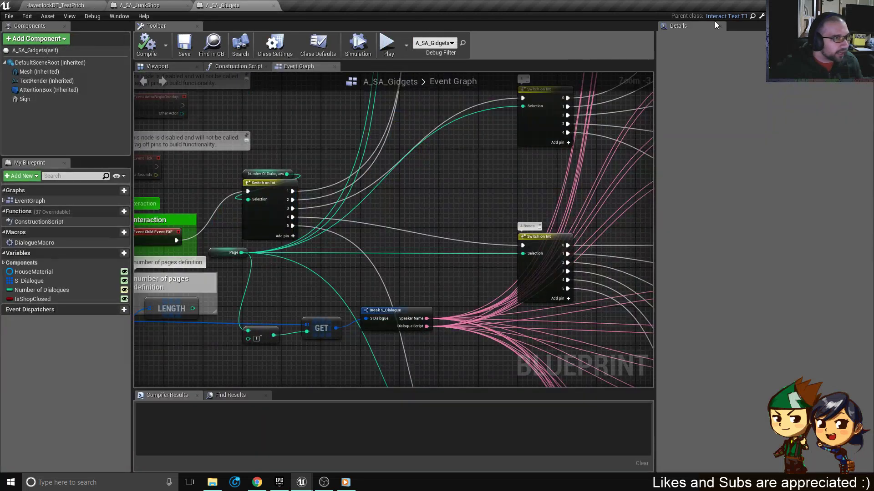
# Select all the nodes in the A_SA_JunkShop event graph.
pyautogui.click(139, 5)
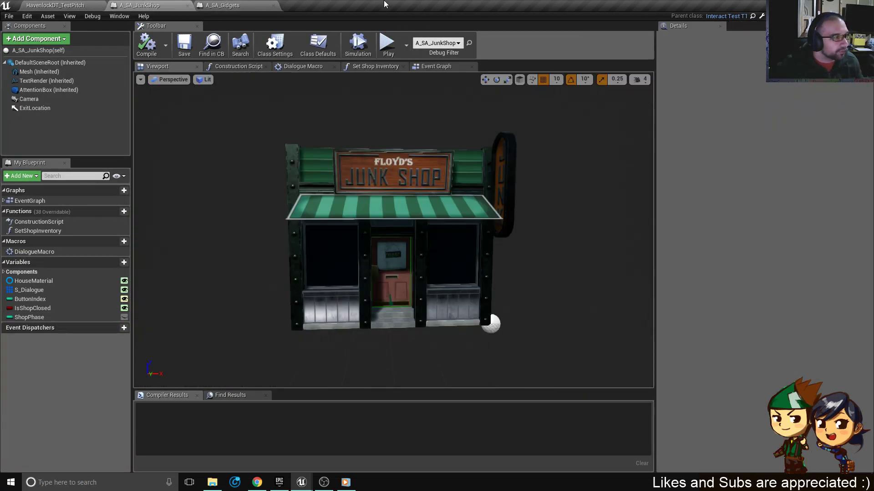
pyautogui.click(225, 5)
pyautogui.click(145, 5)
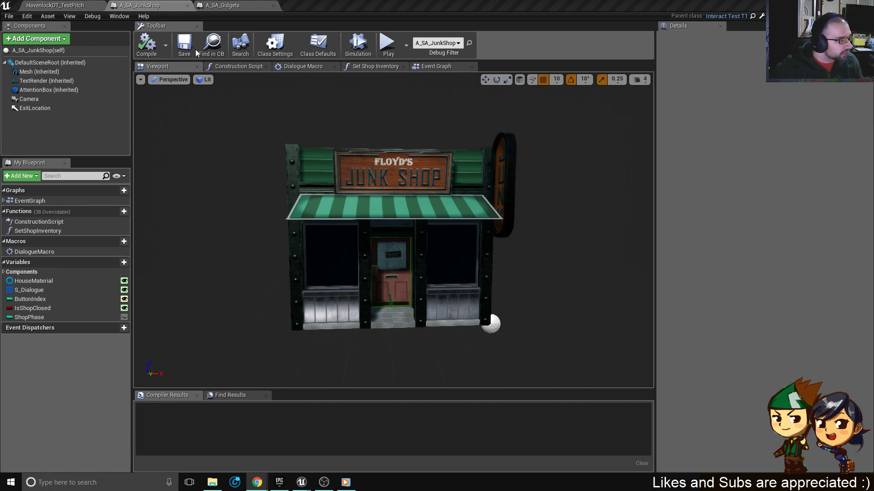
pyautogui.click(433, 67)
pyautogui.scroll(-1, 299, 221)
pyautogui.moveTo(299, 220); pyautogui.dragTo(312, 152, button='right')
pyautogui.scroll(3, 383, 246)
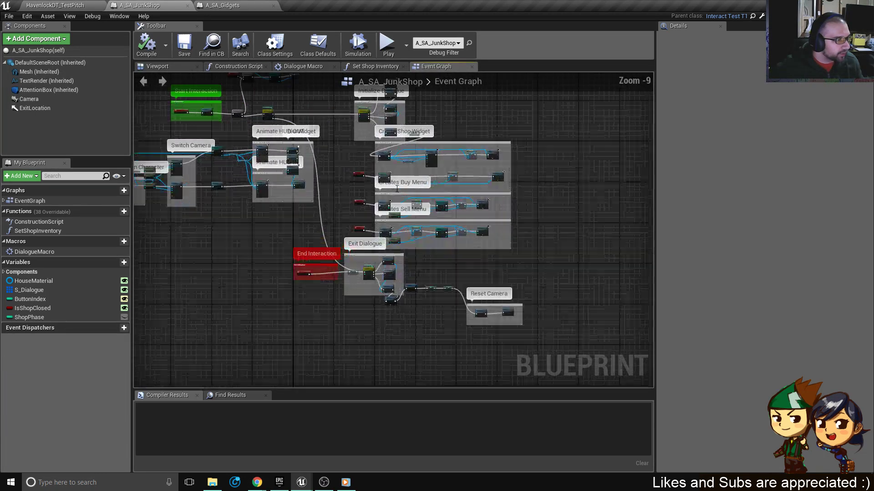
pyautogui.scroll(-2, 403, 177)
pyautogui.moveTo(452, 176); pyautogui.dragTo(473, 205, button='right')
pyautogui.moveTo(548, 318); pyautogui.dragTo(168, 111)
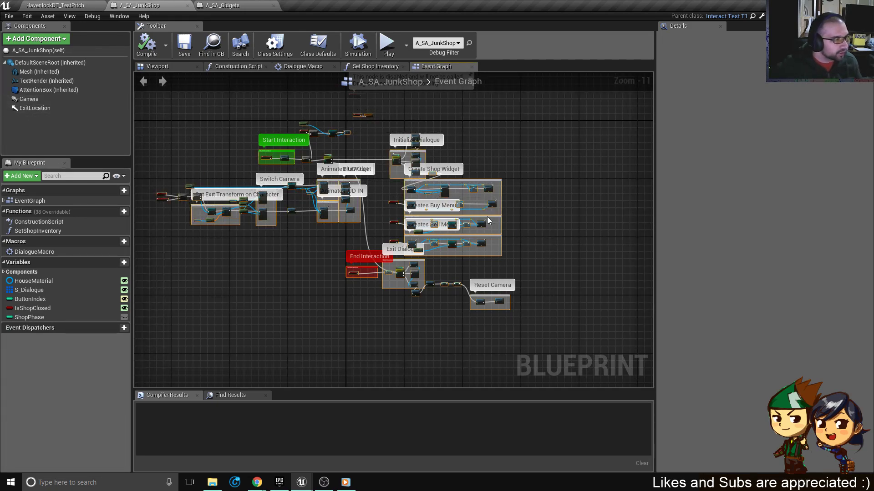
# Exclude the Event BeginPlay and Parent: BeginPlay nodes from the selection and copy the remaining junk shop nodes.
pyautogui.scroll(9, 345, 127)
pyautogui.moveTo(345, 125); pyautogui.dragTo(378, 253, button='right')
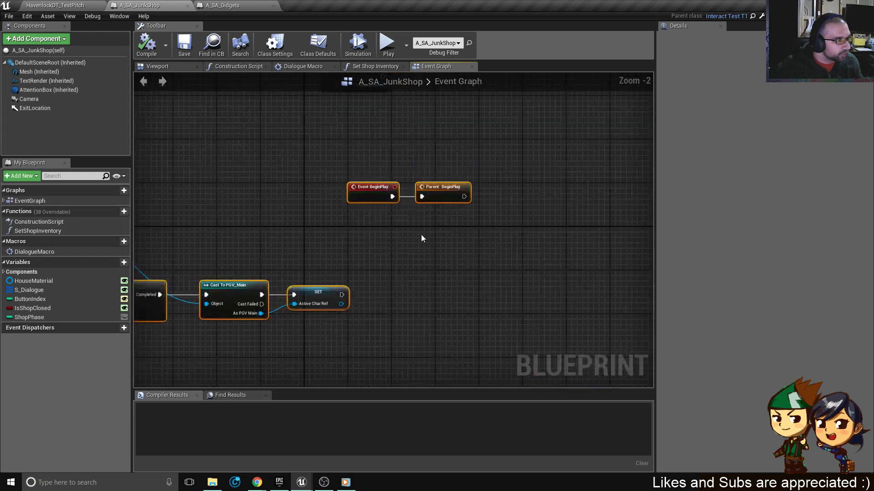
pyautogui.scroll(1, 421, 233)
pyautogui.keyDown('ctrl'); pyautogui.moveTo(502, 217); pyautogui.dragTo(349, 174); pyautogui.keyUp('ctrl')
pyautogui.scroll(-6, 363, 180)
pyautogui.scroll(-3, 378, 189)
pyautogui.moveTo(430, 235); pyautogui.dragTo(335, 118, button='right')
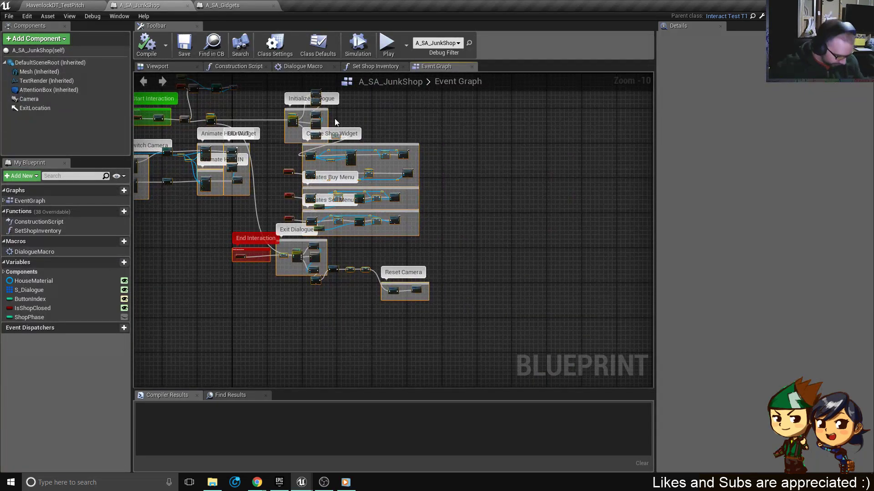
# Paste the junk shop nodes into the A_SA_Gidgets event graph and shift them away from the existing dialogue nodes.
pyautogui.click(226, 5)
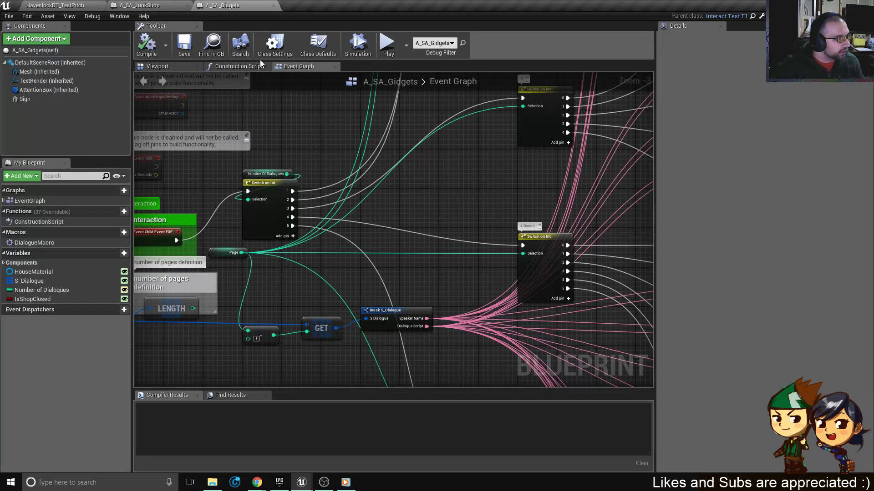
pyautogui.scroll(-9, 405, 170)
pyautogui.hotkey('ctrl', 'v')
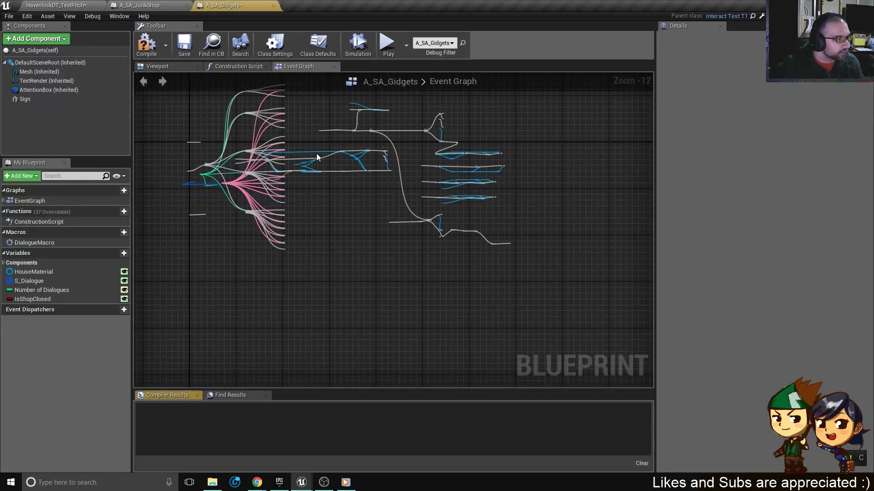
pyautogui.moveTo(325, 174); pyautogui.dragTo(409, 184)
pyautogui.scroll(5, 344, 178)
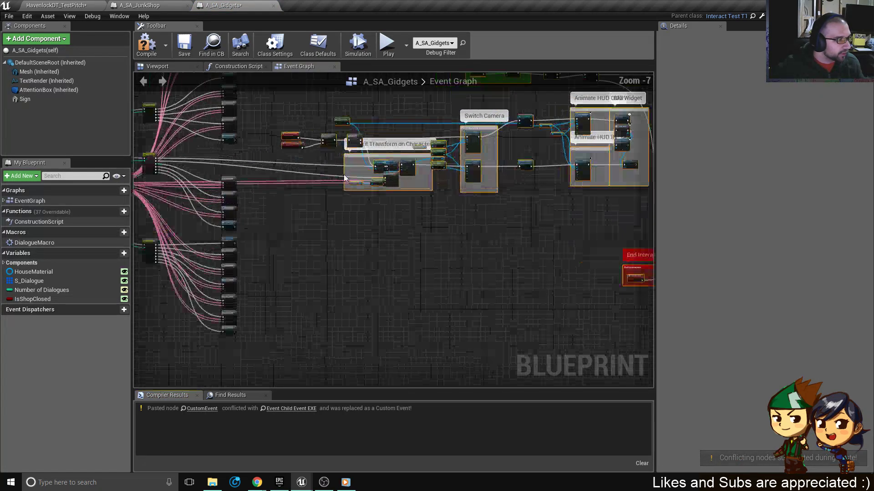
# Move the stray DialogueMacro and Dialogue Box Setup nodes out of the pasted logic, back beside the old dialogue node column.
pyautogui.scroll(5, 374, 174)
pyautogui.click(438, 180)
pyautogui.moveTo(439, 181); pyautogui.dragTo(267, 191)
pyautogui.scroll(-4, 269, 191)
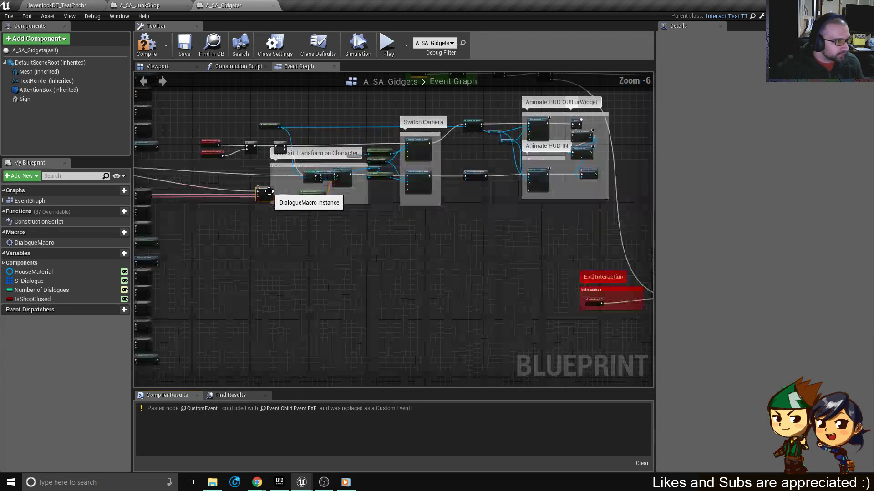
pyautogui.moveTo(271, 190); pyautogui.dragTo(499, 177, button='right')
pyautogui.moveTo(505, 177); pyautogui.dragTo(399, 161)
pyautogui.scroll(4, 552, 165)
pyautogui.moveTo(612, 141); pyautogui.dragTo(276, 147)
pyautogui.scroll(-3, 376, 164)
pyautogui.scroll(-1, 376, 163)
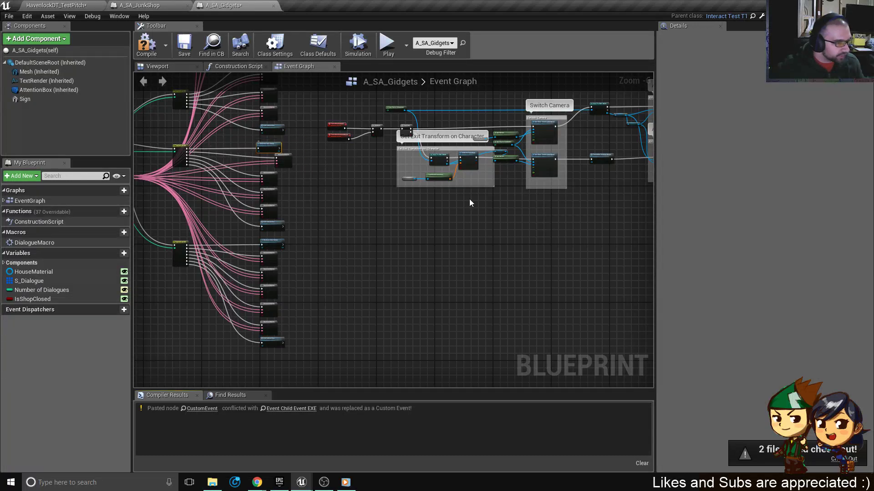
# Check out the A_SA_Gidgets blueprint and the HavenlockDT_TestPitch level from source control.
pyautogui.click(836, 461)
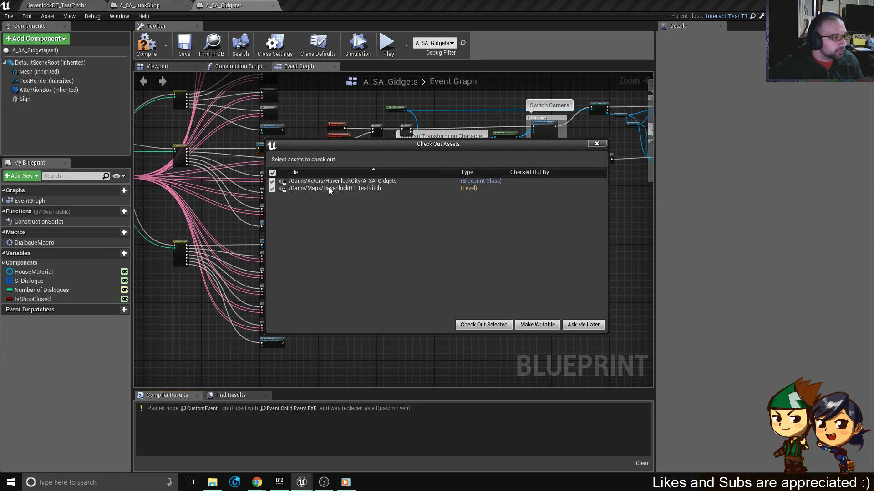
pyautogui.click(495, 325)
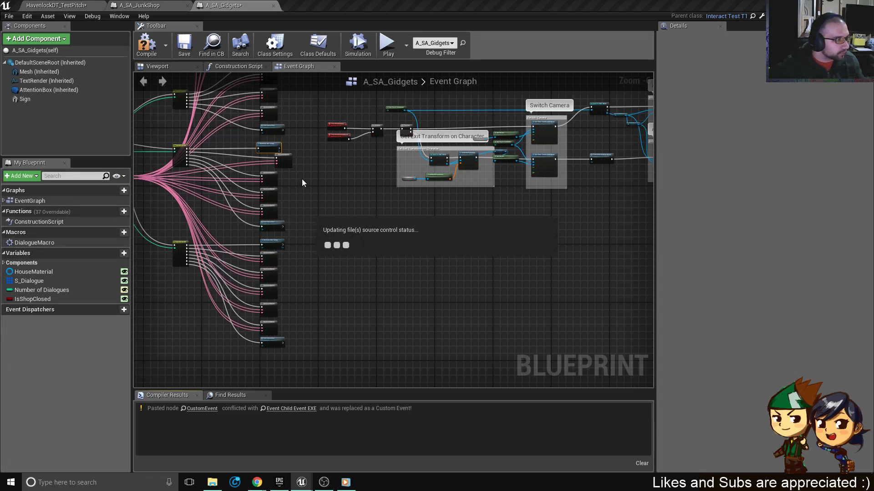
# Delete the old page switches with their DialogueMacro and dialogue box nodes, plus the S_Dialogue length, get and break nodes.
pyautogui.scroll(-1, 296, 169)
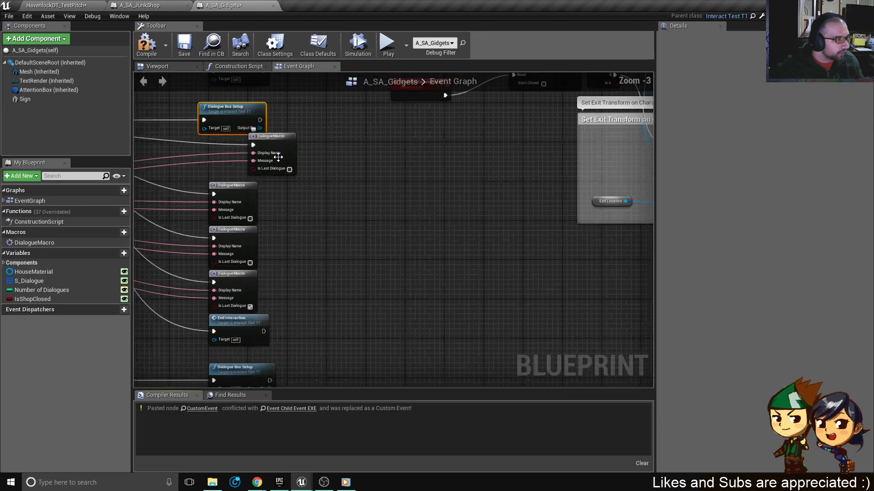
pyautogui.moveTo(288, 164); pyautogui.dragTo(405, 239, button='right')
pyautogui.scroll(-4, 405, 239)
pyautogui.scroll(7, 391, 231)
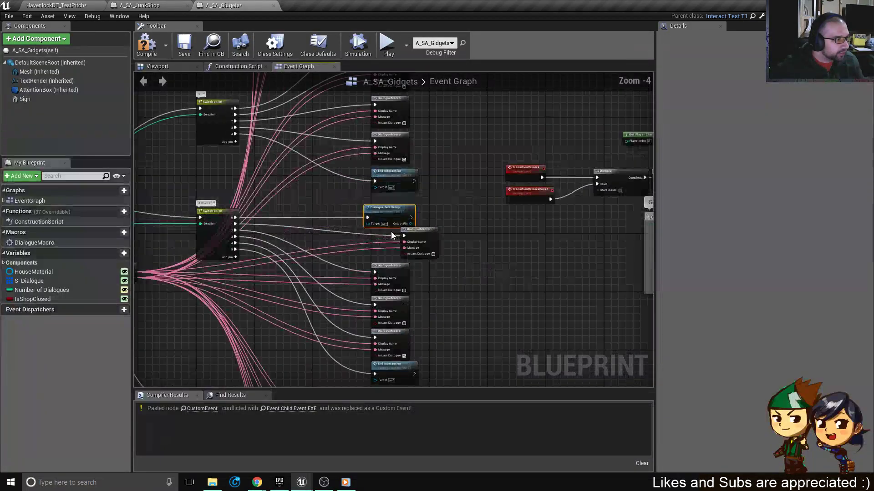
pyautogui.scroll(-6, 392, 233)
pyautogui.scroll(-1, 392, 235)
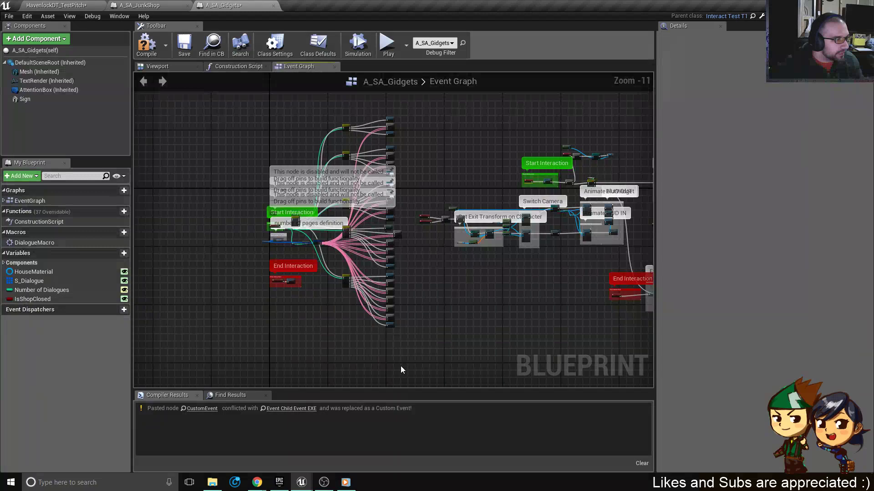
pyautogui.scroll(6, 341, 269)
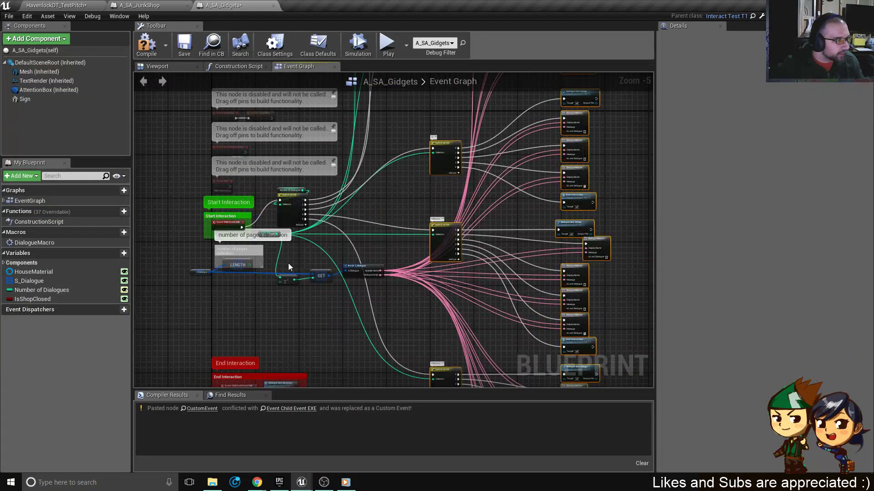
pyautogui.scroll(5, 288, 263)
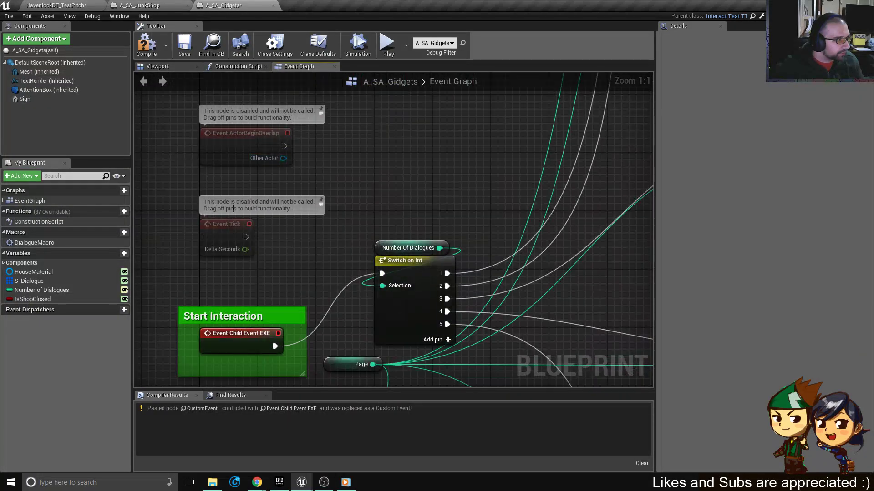
pyautogui.scroll(-6, 334, 259)
pyautogui.scroll(2, 293, 279)
pyautogui.scroll(-3, 299, 279)
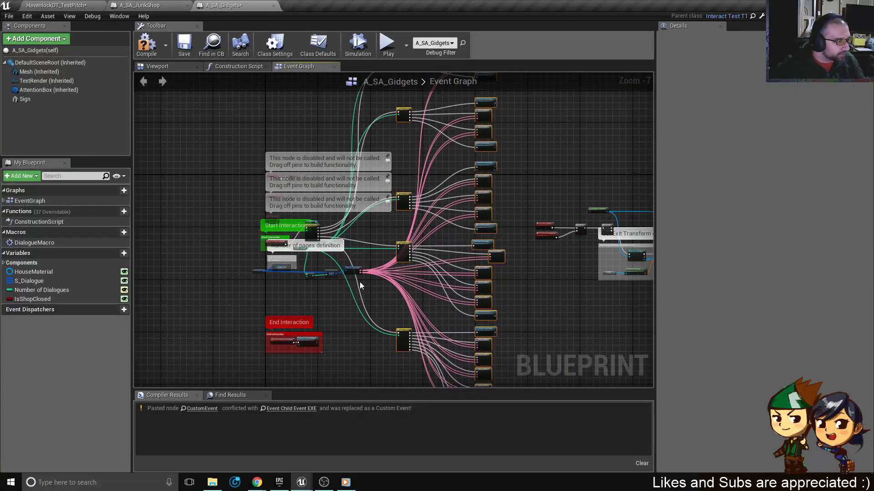
pyautogui.scroll(6, 358, 281)
pyautogui.scroll(-9, 491, 247)
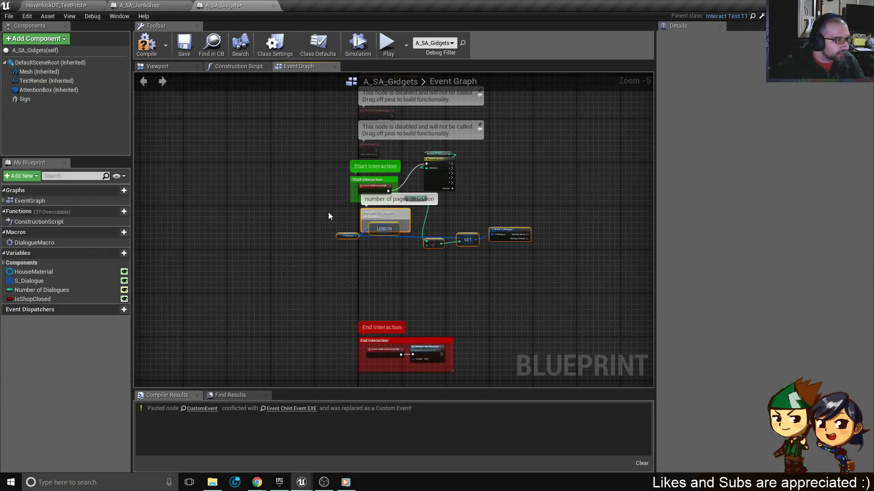
# Remove the old End Interaction comment and its Dialogue Box Destruct node, keeping Event Child End Event EXE.
pyautogui.scroll(9, 337, 231)
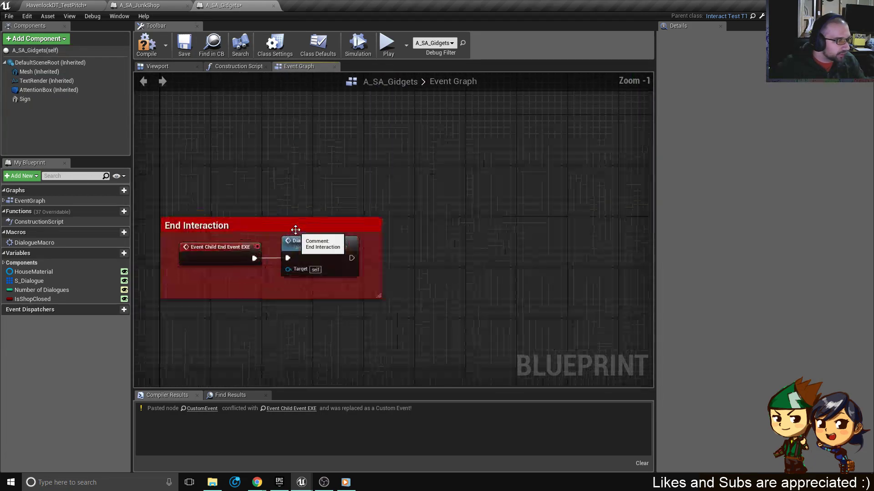
pyautogui.moveTo(292, 234); pyautogui.dragTo(312, 348)
pyautogui.scroll(-9, 311, 347)
pyautogui.moveTo(436, 302); pyautogui.dragTo(191, 209, button='right')
pyautogui.scroll(9, 335, 241)
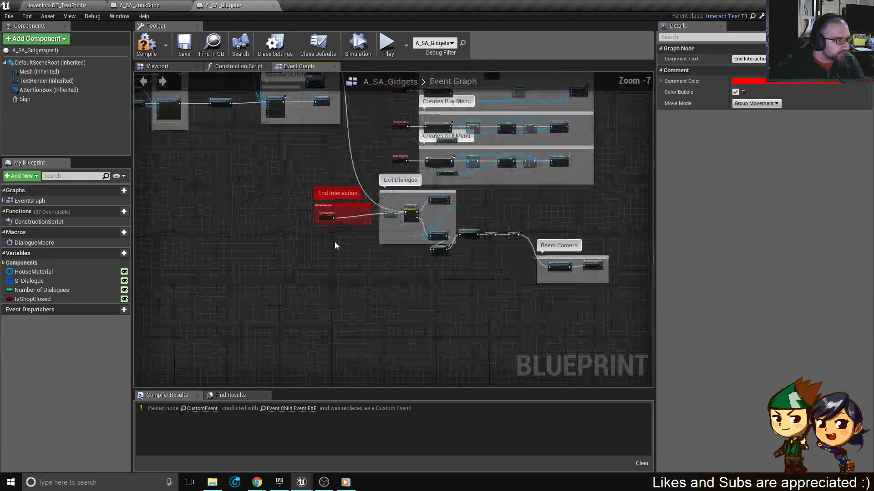
pyautogui.scroll(-7, 327, 233)
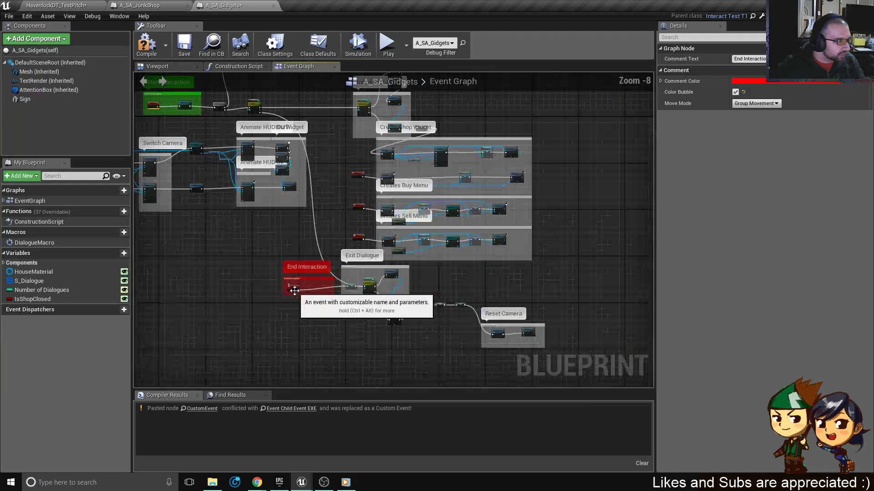
pyautogui.moveTo(328, 233); pyautogui.dragTo(191, 282, button='right')
pyautogui.scroll(8, 403, 246)
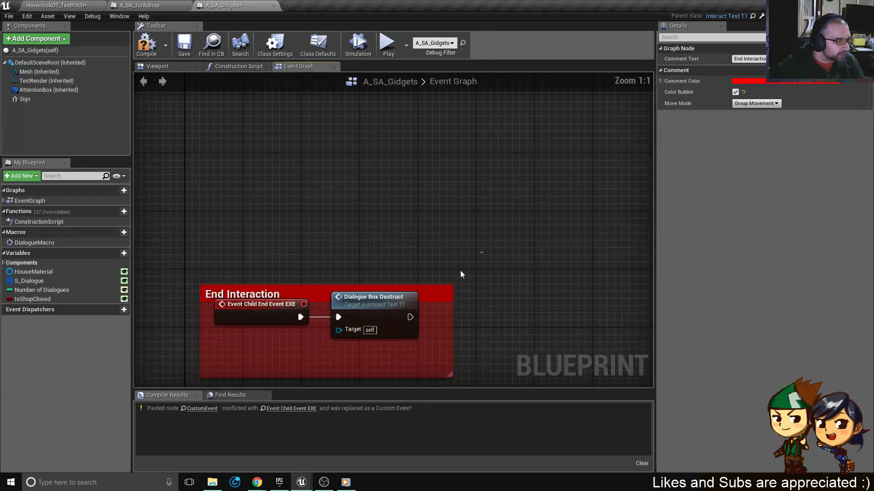
pyautogui.scroll(-6, 362, 359)
pyautogui.moveTo(559, 332); pyautogui.dragTo(522, 237, button='right')
pyautogui.click(289, 173)
pyautogui.scroll(-6, 423, 255)
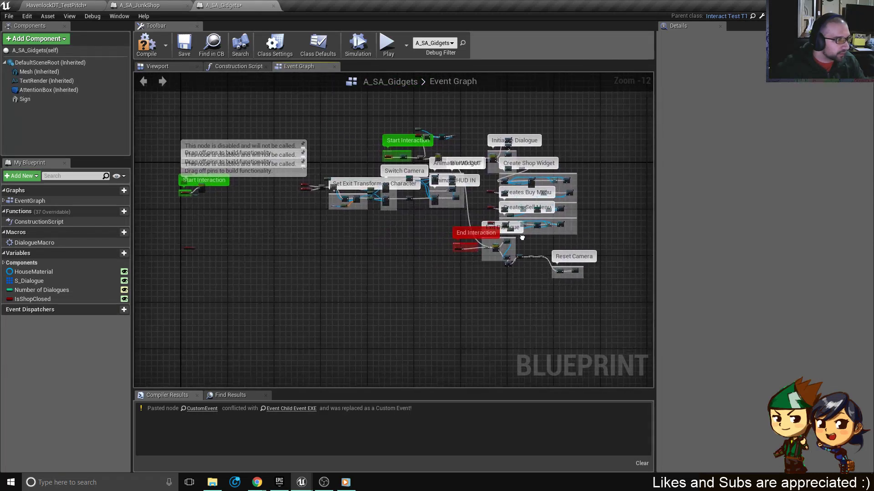
# Delete the replacement CustomEvent node from the pasted Start Interaction comment.
pyautogui.moveTo(395, 172); pyautogui.dragTo(423, 211, button='right')
pyautogui.scroll(10, 424, 212)
pyautogui.moveTo(356, 113); pyautogui.dragTo(366, 208, button='right')
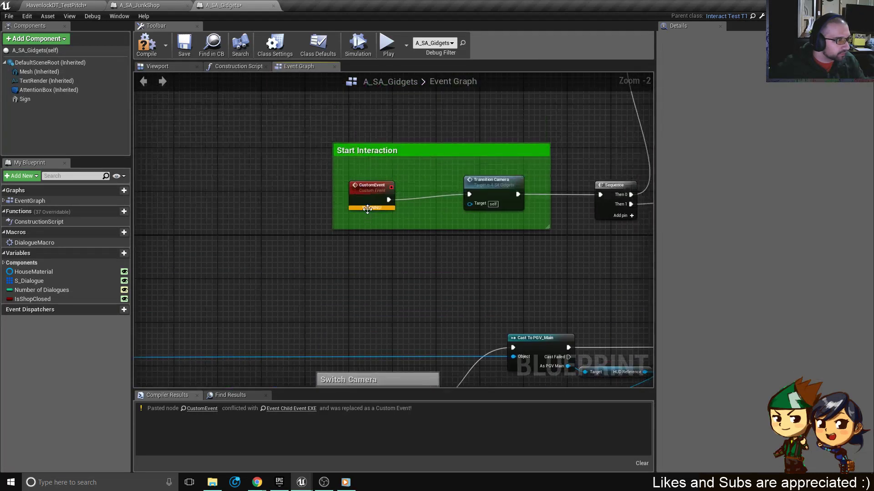
pyautogui.scroll(2, 364, 207)
pyautogui.click(401, 207)
pyautogui.press('Delete')
pyautogui.scroll(-12, 400, 206)
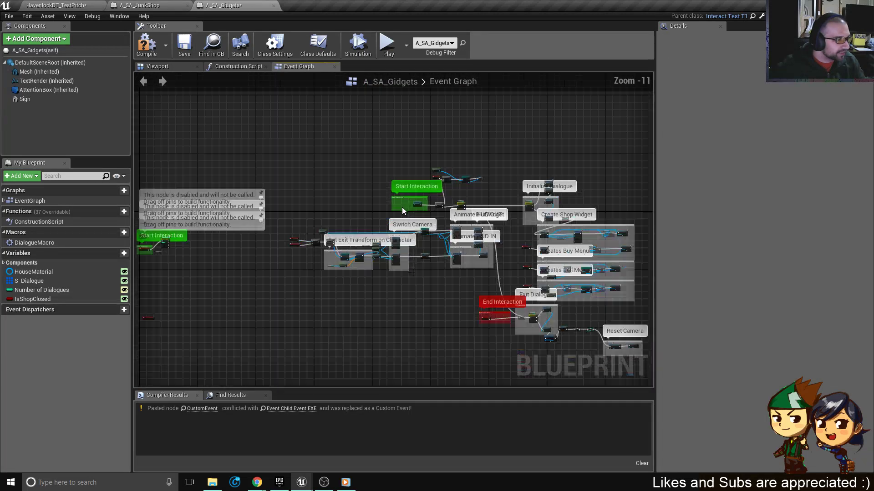
# Move the pasted junk shop node groups next to the original Start Interaction event, with the TransitionCamera events just below it.
pyautogui.scroll(5, 446, 176)
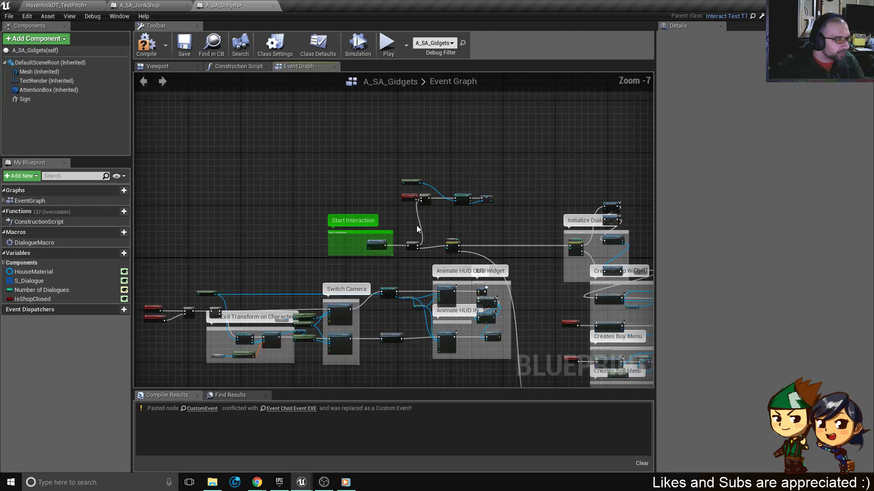
pyautogui.scroll(-5, 416, 225)
pyautogui.moveTo(246, 134); pyautogui.dragTo(493, 185, button='right')
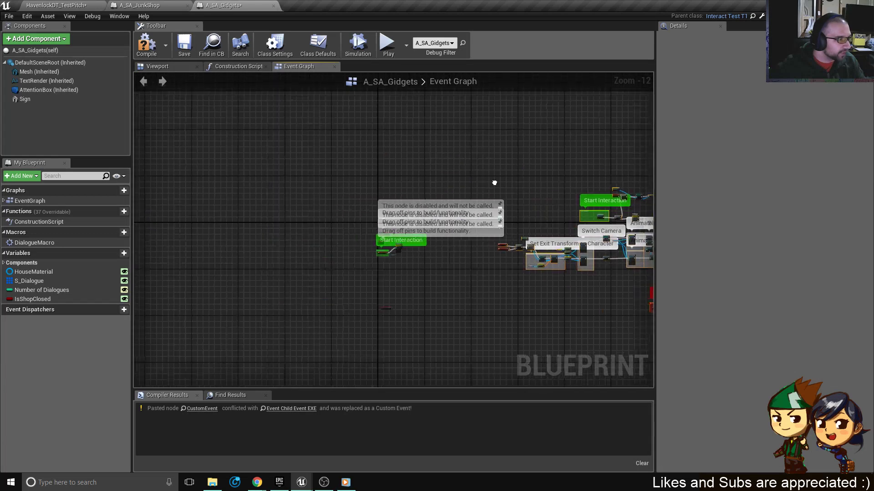
pyautogui.scroll(3, 518, 242)
pyautogui.moveTo(496, 269); pyautogui.dragTo(372, 291, button='right')
pyautogui.scroll(3, 323, 285)
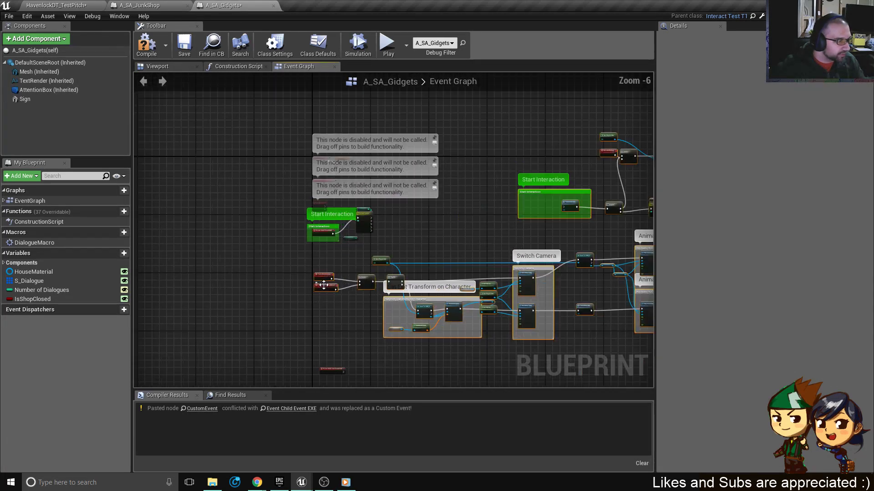
pyautogui.scroll(3, 323, 285)
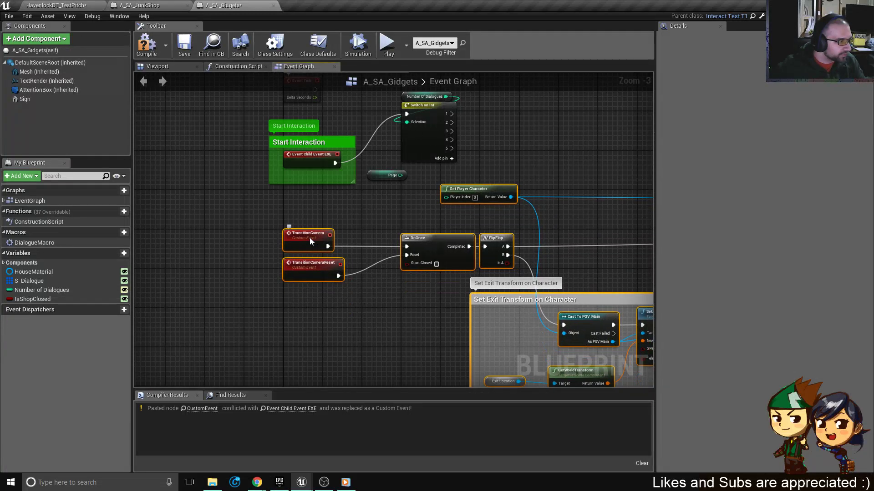
pyautogui.moveTo(507, 129); pyautogui.dragTo(423, 207, button='right')
pyautogui.scroll(1, 400, 197)
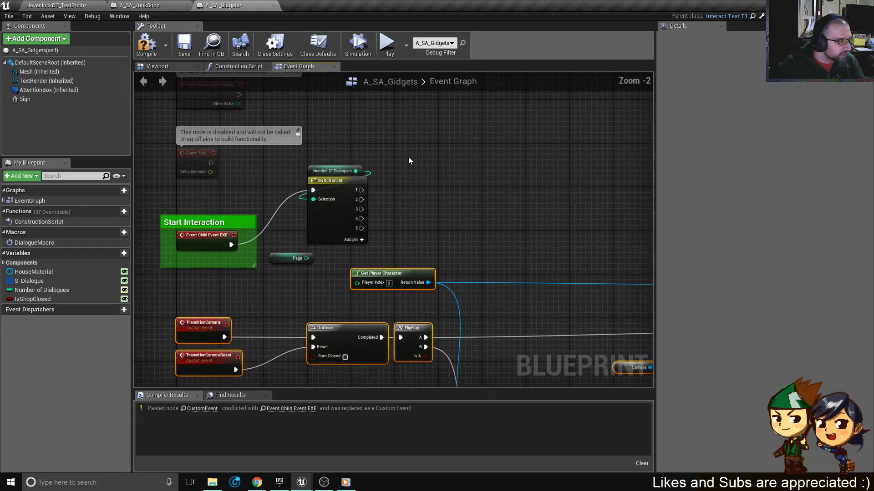
# Delete the Number Of Dialogues, Switch on Int and Page nodes beside the original Start Interaction event.
pyautogui.moveTo(408, 157); pyautogui.dragTo(309, 259)
pyautogui.scroll(-5, 517, 200)
pyautogui.moveTo(517, 199); pyautogui.dragTo(509, 174, button='right')
pyautogui.scroll(7, 351, 188)
pyautogui.scroll(-4, 351, 188)
pyautogui.moveTo(195, 209); pyautogui.dragTo(504, 218, button='right')
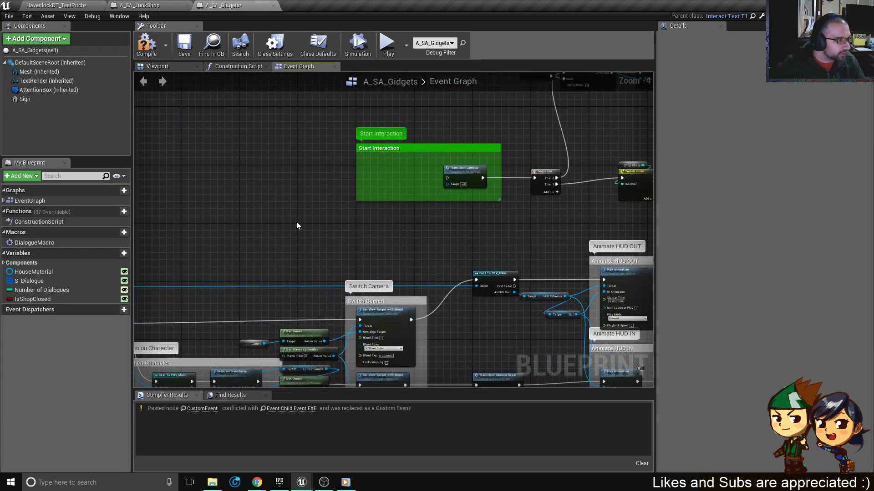
pyautogui.moveTo(188, 243); pyautogui.dragTo(269, 257, button='right')
pyautogui.moveTo(391, 225); pyautogui.dragTo(600, 194, button='right')
pyautogui.press('Delete')
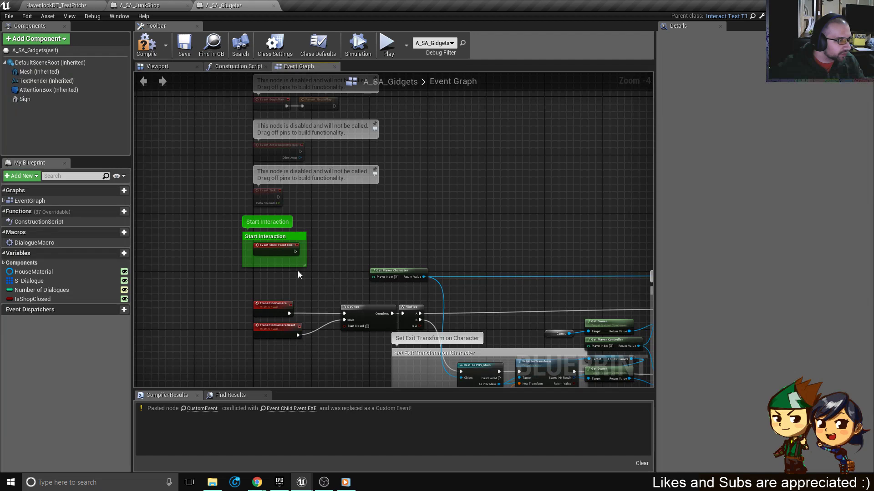
# Move Event Child Event EXE into the pasted Start Interaction comment and connect it to the Transition Camera node.
pyautogui.scroll(-3, 253, 238)
pyautogui.moveTo(259, 237); pyautogui.dragTo(490, 194)
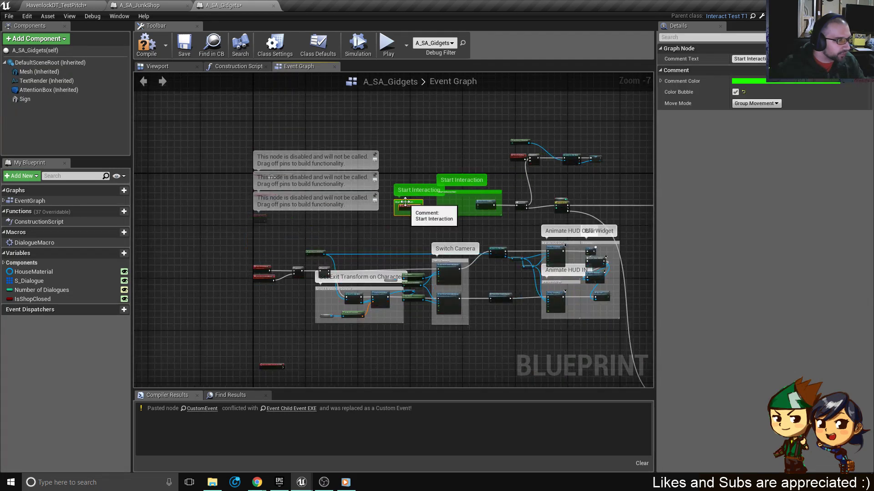
pyautogui.scroll(6, 427, 201)
pyautogui.click(427, 220)
pyautogui.moveTo(366, 220); pyautogui.dragTo(543, 206)
pyautogui.moveTo(543, 206); pyautogui.dragTo(348, 191, button='right')
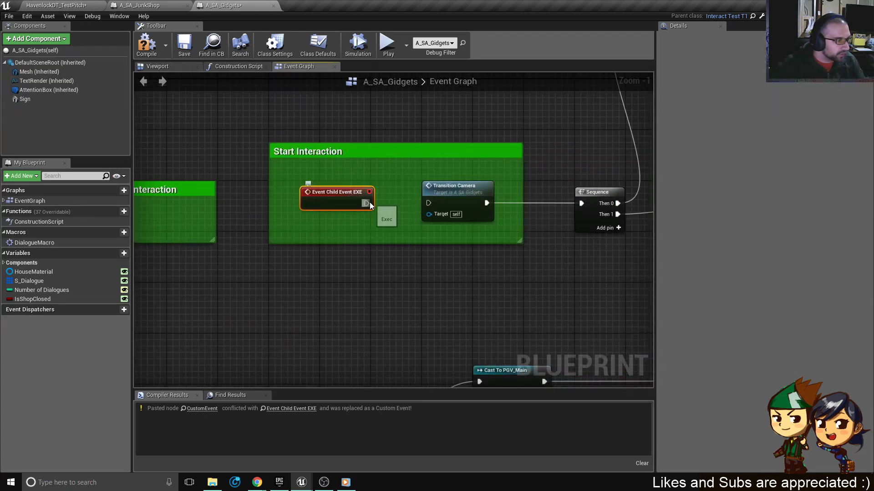
pyautogui.moveTo(370, 203); pyautogui.dragTo(428, 203)
pyautogui.scroll(-5, 435, 203)
pyautogui.scroll(6, 500, 191)
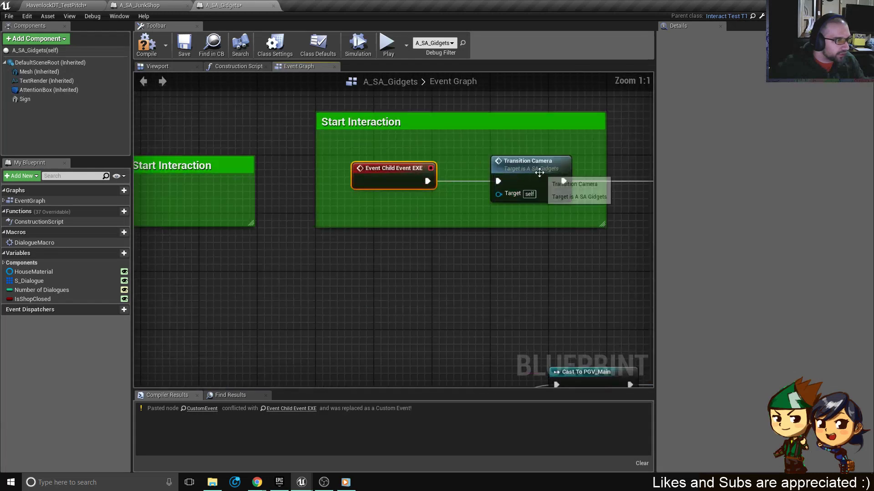
# Delete the emptied original Start Interaction comment beside the pasted one.
pyautogui.click(539, 173)
pyautogui.click(341, 255)
pyautogui.click(198, 164)
pyautogui.scroll(-4, 198, 163)
pyautogui.press('Delete')
# Copy the Camera component from the A_SA_JunkShop blueprint and paste it onto DefaultSceneRoot in A_SA_Gidgets.
pyautogui.moveTo(346, 255); pyautogui.dragTo(432, 120, button='right')
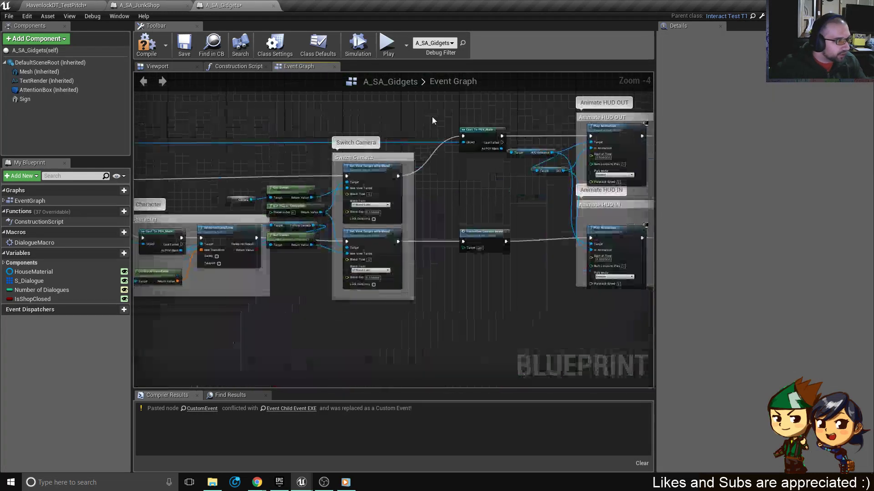
pyautogui.scroll(5, 226, 191)
pyautogui.moveTo(207, 230); pyautogui.dragTo(421, 188, button='right')
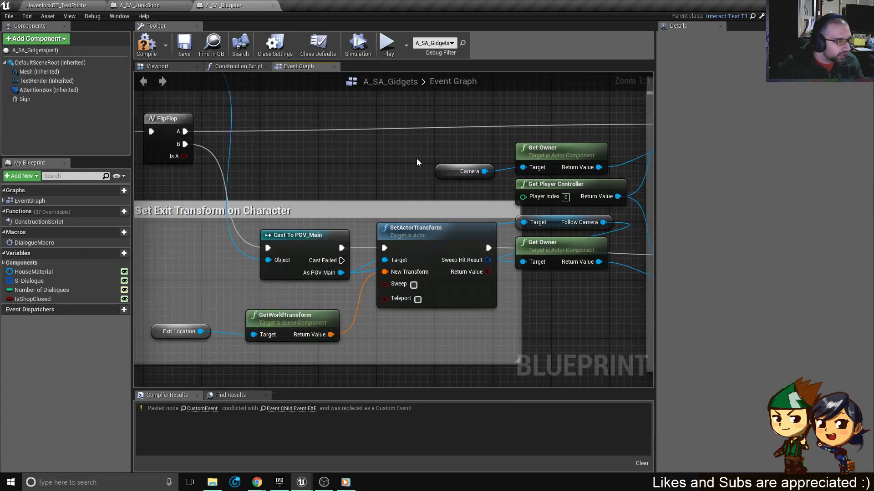
pyautogui.click(138, 5)
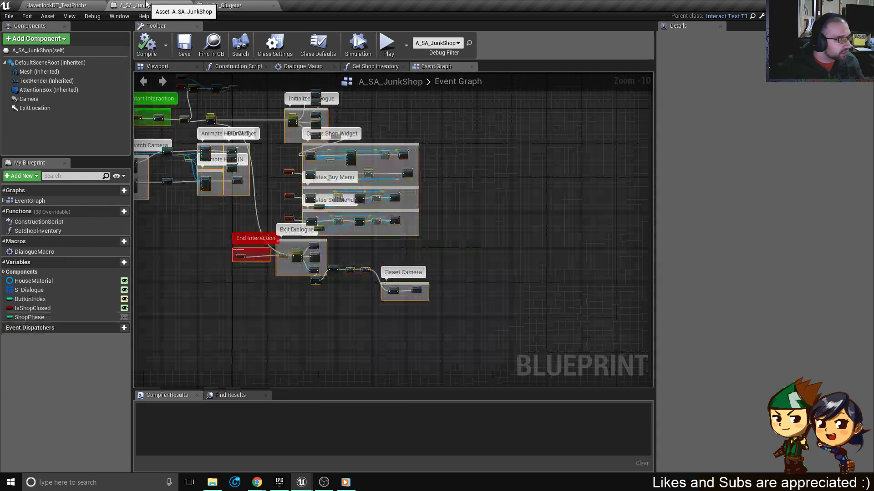
pyautogui.rightClick(47, 97)
pyautogui.click(82, 131)
pyautogui.click(221, 5)
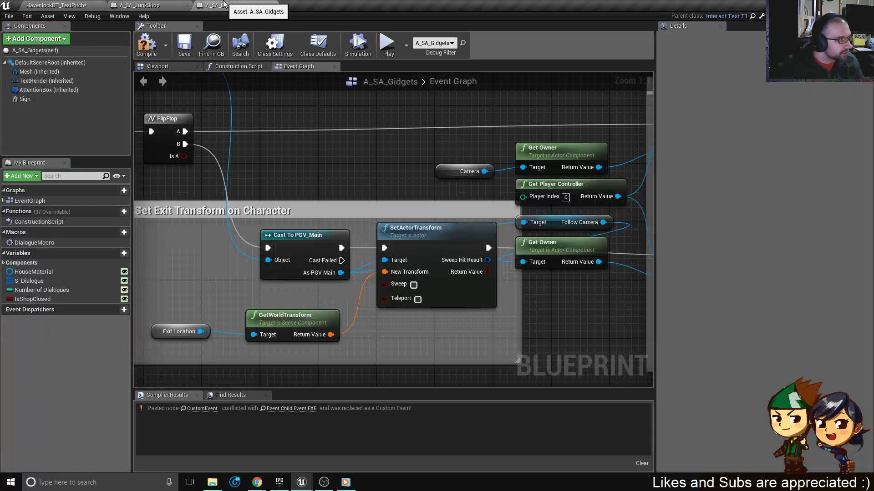
pyautogui.rightClick(57, 62)
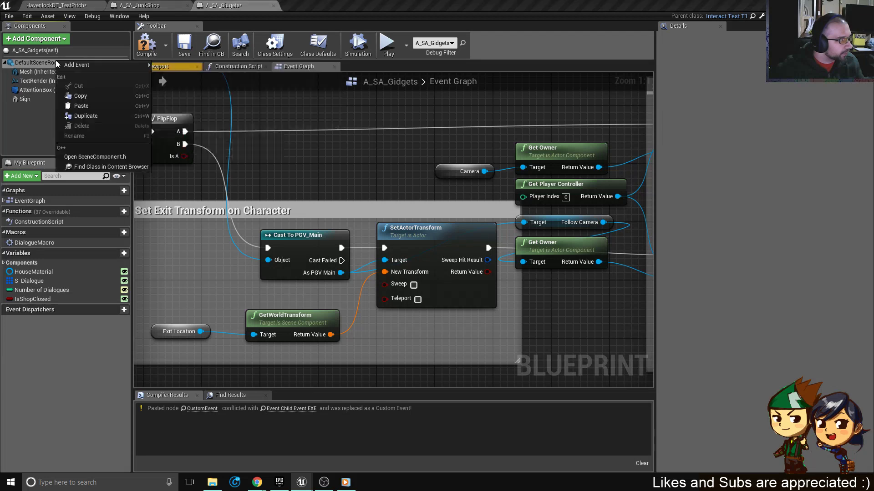
pyautogui.click(97, 108)
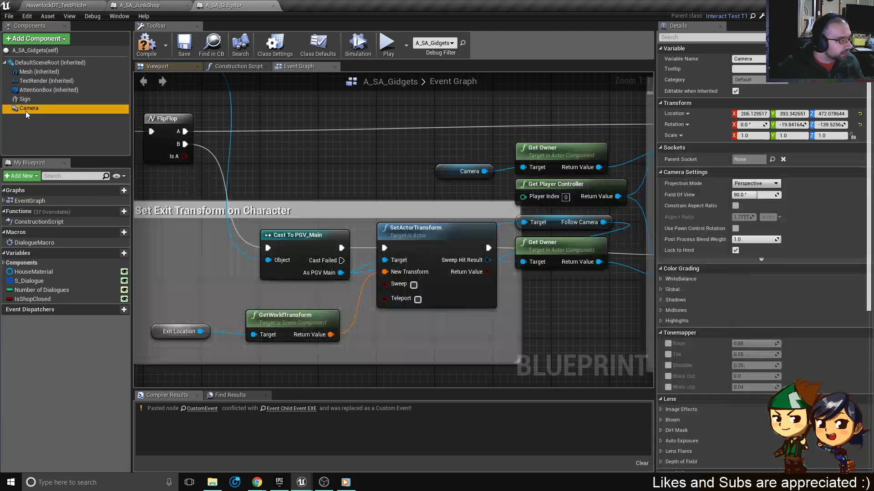
# Copy the ExitLocation arrow component from A_SA_JunkShop and paste it onto DefaultSceneRoot in A_SA_Gidgets.
pyautogui.click(148, 6)
pyautogui.click(53, 110)
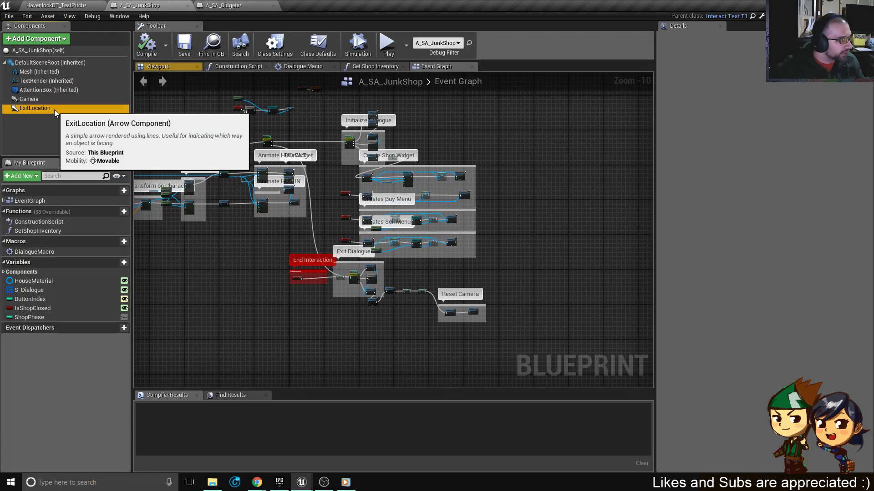
pyautogui.rightClick(54, 110)
pyautogui.click(86, 145)
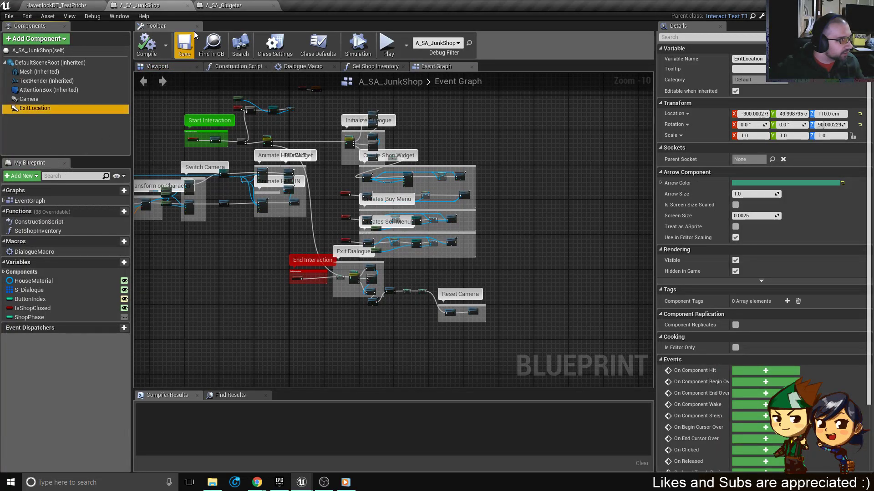
pyautogui.click(233, 6)
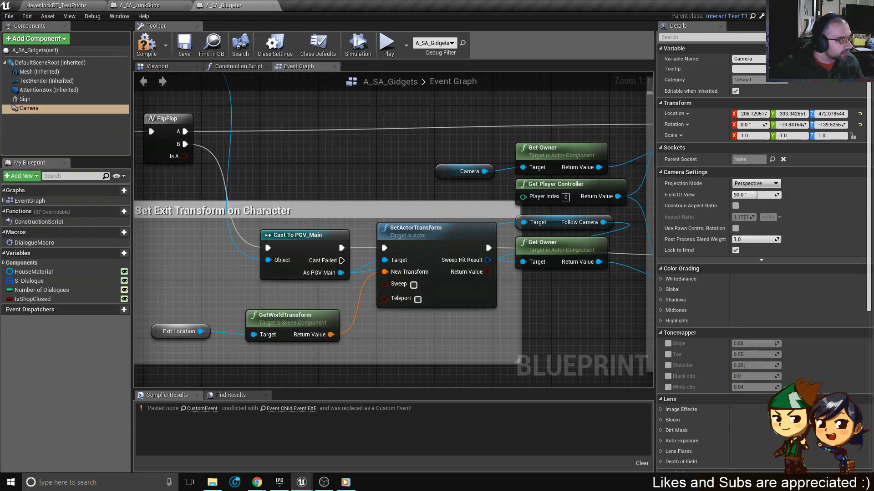
pyautogui.rightClick(28, 63)
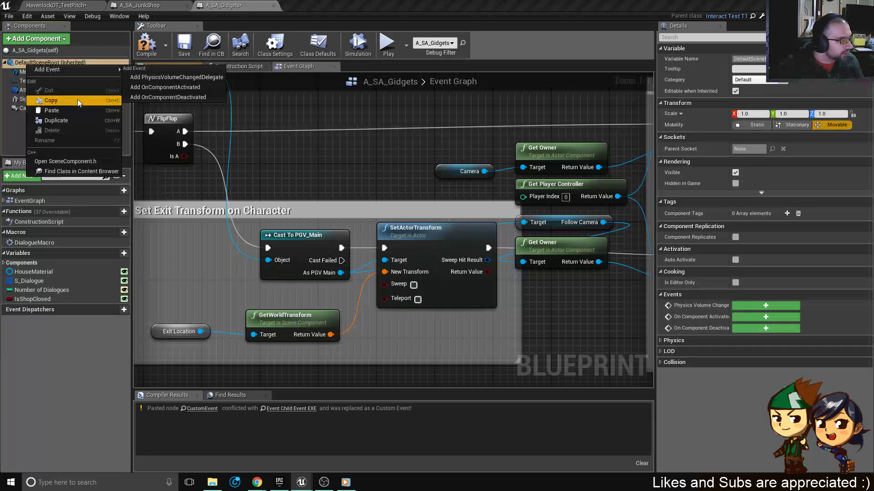
pyautogui.click(51, 110)
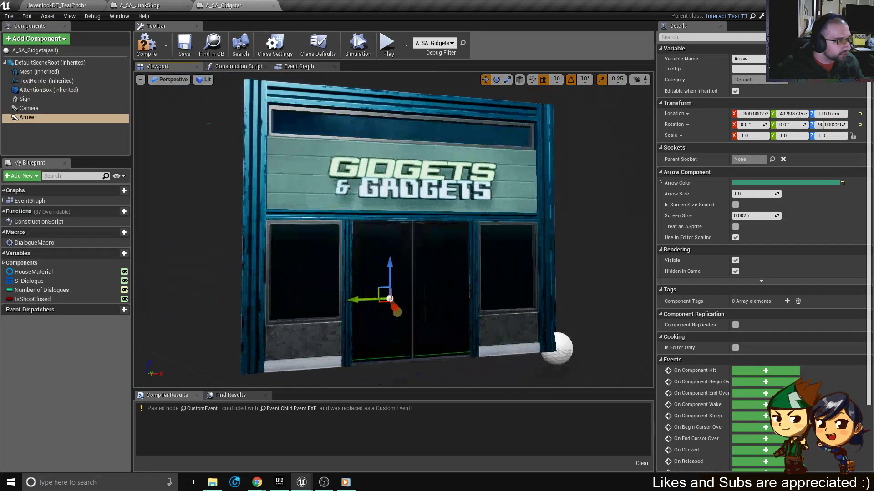
# Move the pasted Arrow component in front of the shop doors, to X about -260 cm, and save the blueprint.
pyautogui.moveTo(393, 230); pyautogui.dragTo(359, 242, button='right')
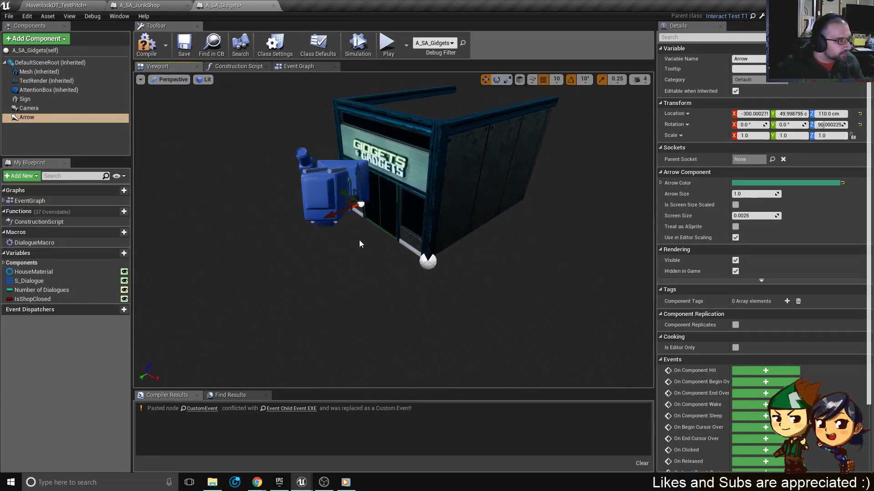
pyautogui.click(343, 181)
pyautogui.keyDown('alt'); pyautogui.moveTo(373, 250); pyautogui.dragTo(464, 249); pyautogui.keyUp('alt')
pyautogui.keyDown('alt'); pyautogui.moveTo(467, 204); pyautogui.dragTo(526, 217); pyautogui.keyUp('alt')
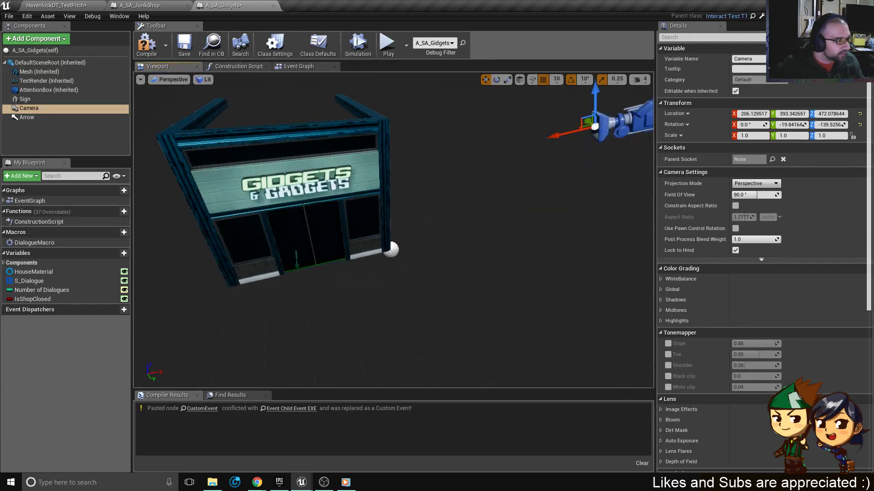
pyautogui.click(296, 266)
pyautogui.click(296, 269)
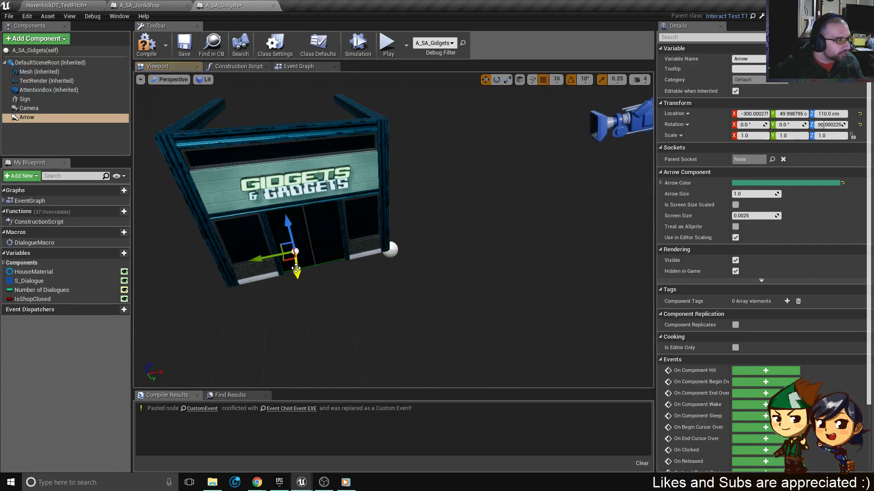
pyautogui.moveTo(261, 257); pyautogui.dragTo(281, 257)
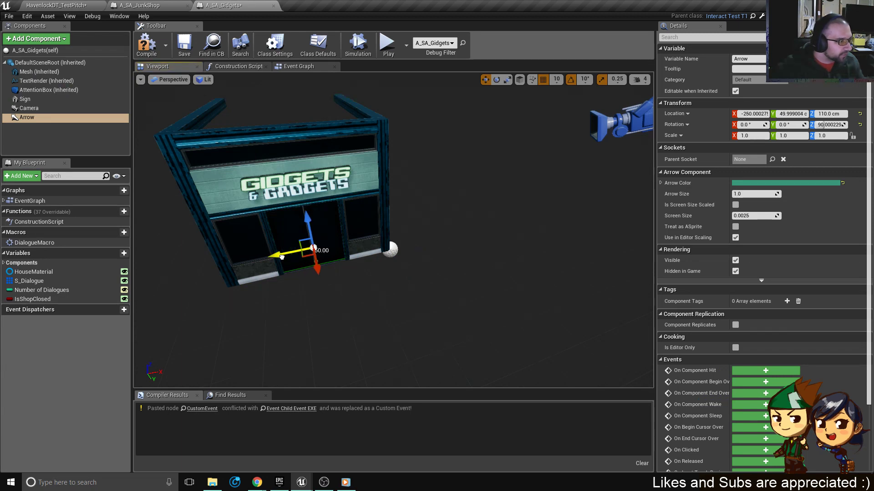
pyautogui.moveTo(426, 233)
pyautogui.mouseDown(button='right')
pyautogui.moveTo(469, 214)
pyautogui.moveTo(448, 237)
pyautogui.moveTo(427, 233)
pyautogui.mouseUp(button='right')
pyautogui.keyDown('alt'); pyautogui.moveTo(426, 233); pyautogui.dragTo(501, 273); pyautogui.keyUp('alt')
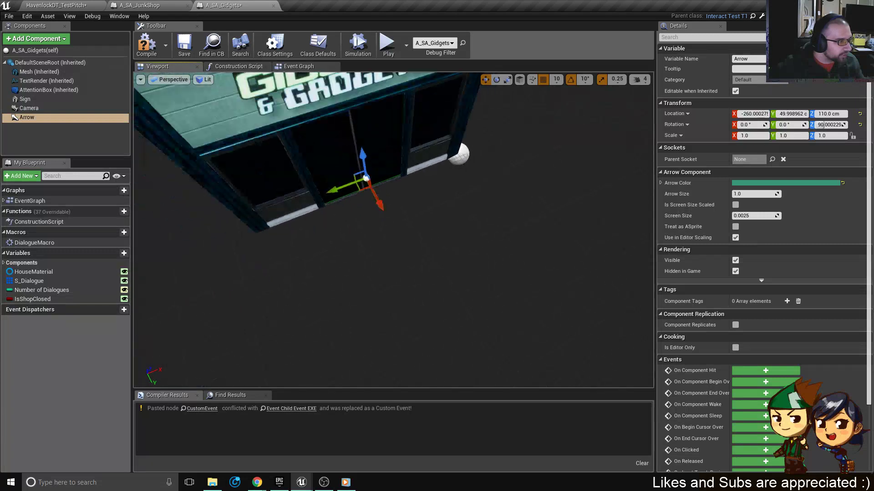
pyautogui.keyDown('alt'); pyautogui.moveTo(500, 273); pyautogui.dragTo(514, 359, button='right'); pyautogui.keyUp('alt')
pyautogui.moveTo(517, 324)
pyautogui.keyDown('alt'); pyautogui.mouseDown()
pyautogui.moveTo(555, 287)
pyautogui.moveTo(517, 323)
pyautogui.mouseUp(); pyautogui.keyUp('alt')
pyautogui.click(185, 45)
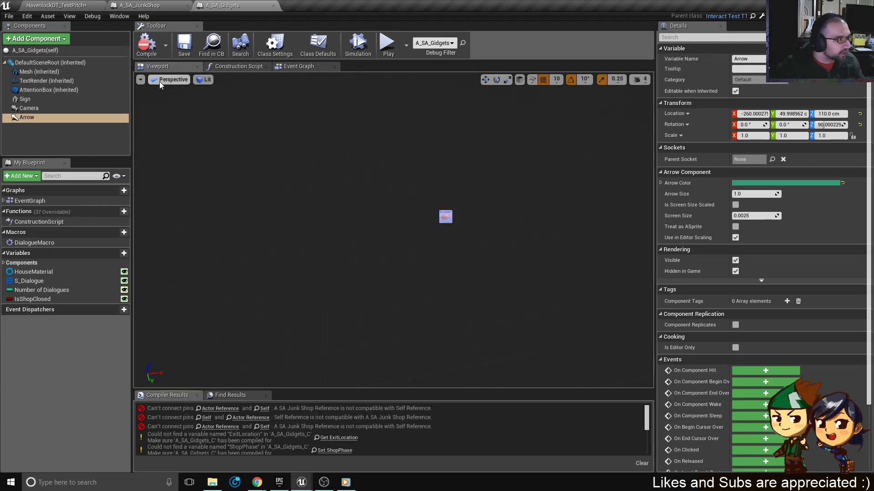
# Open the node behind the first Actor Reference compiler error and examine the Creates Buy Menu and Creates Sell Menu groups.
pyautogui.scroll(2, 478, 199)
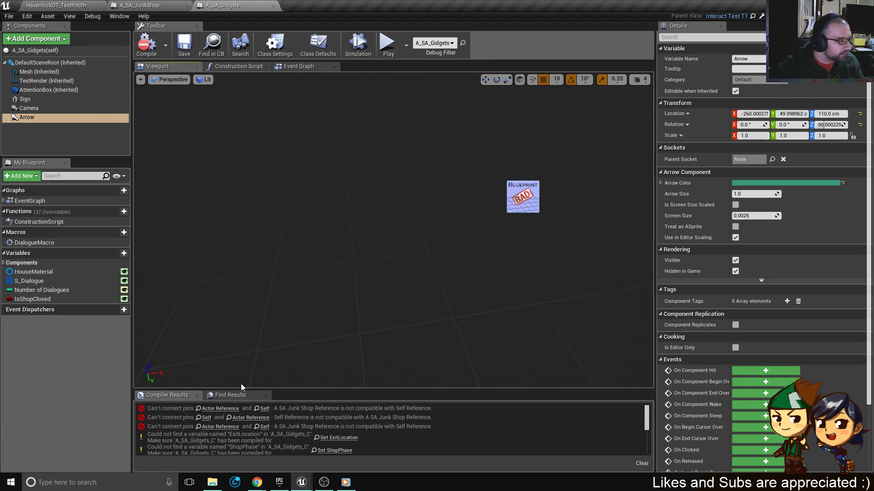
pyautogui.scroll(-1, 337, 289)
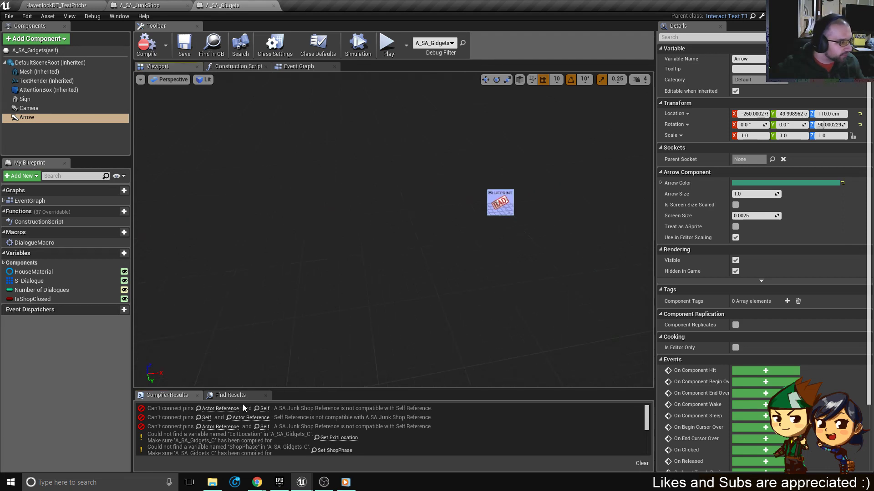
pyautogui.click(223, 408)
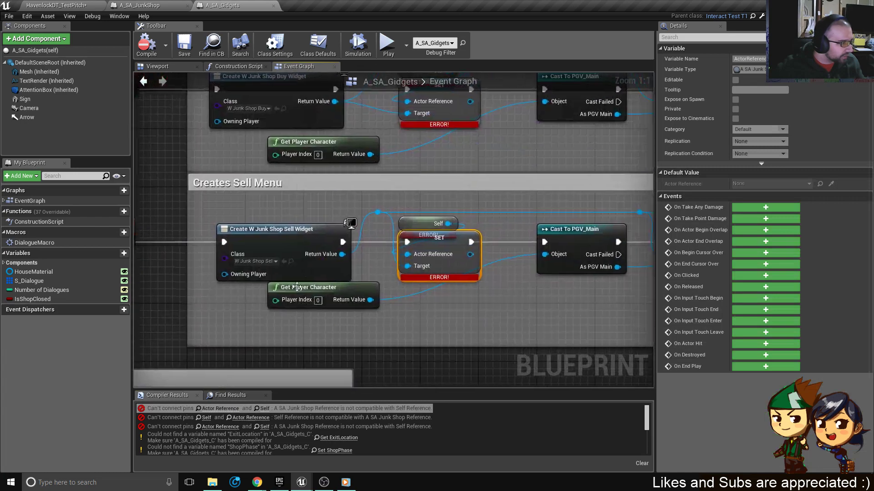
pyautogui.scroll(-1, 395, 279)
pyautogui.scroll(6, 407, 284)
pyautogui.scroll(-4, 368, 254)
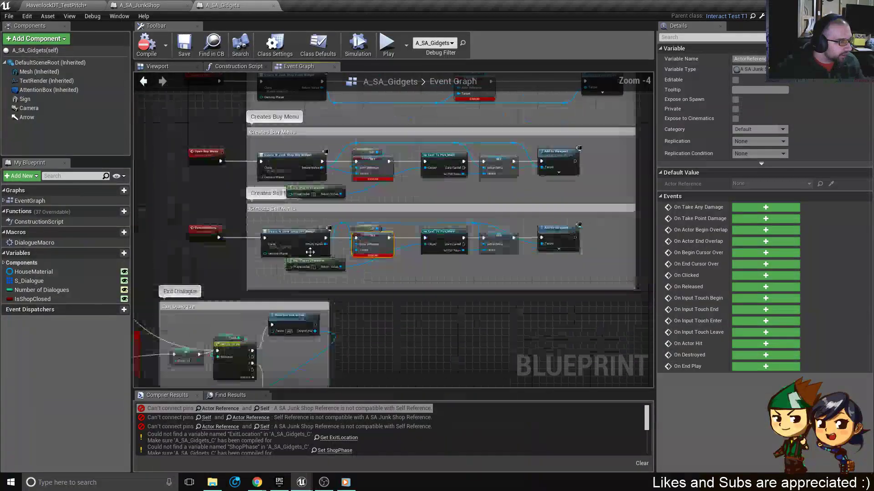
pyautogui.scroll(3, 161, 244)
pyautogui.scroll(-6, 289, 267)
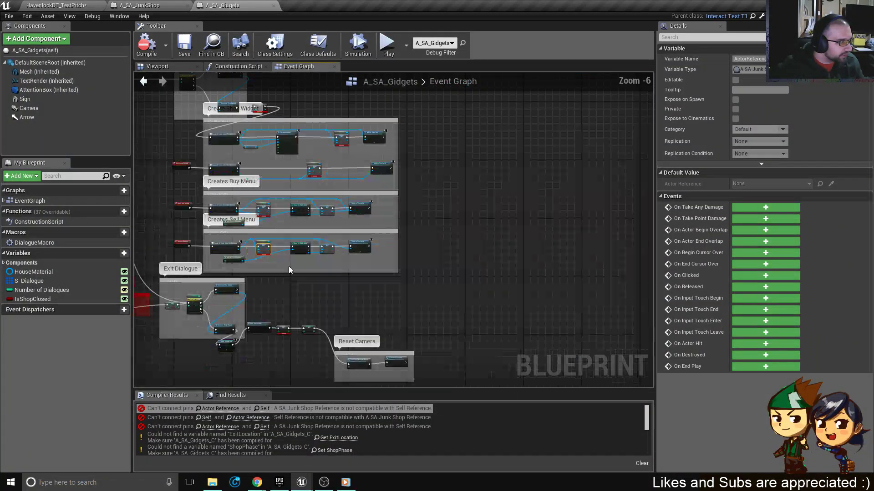
pyautogui.scroll(1, 416, 288)
pyautogui.scroll(2, 461, 288)
pyautogui.scroll(-3, 495, 266)
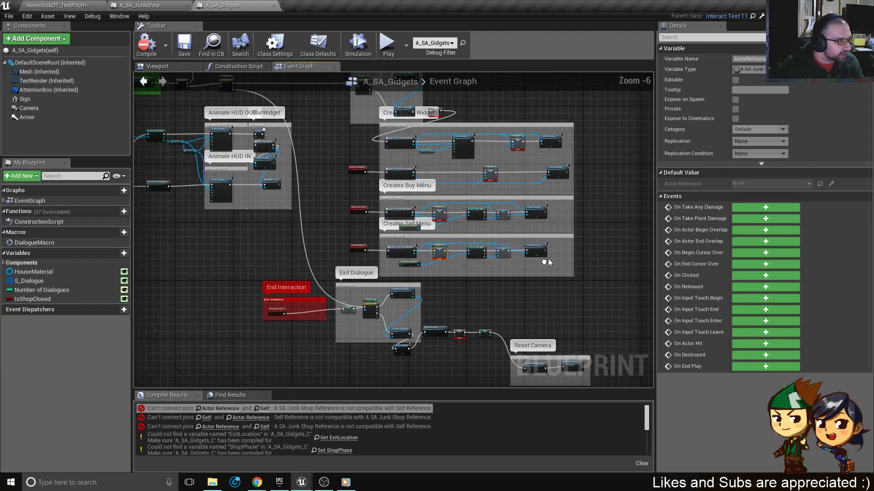
pyautogui.scroll(4, 405, 269)
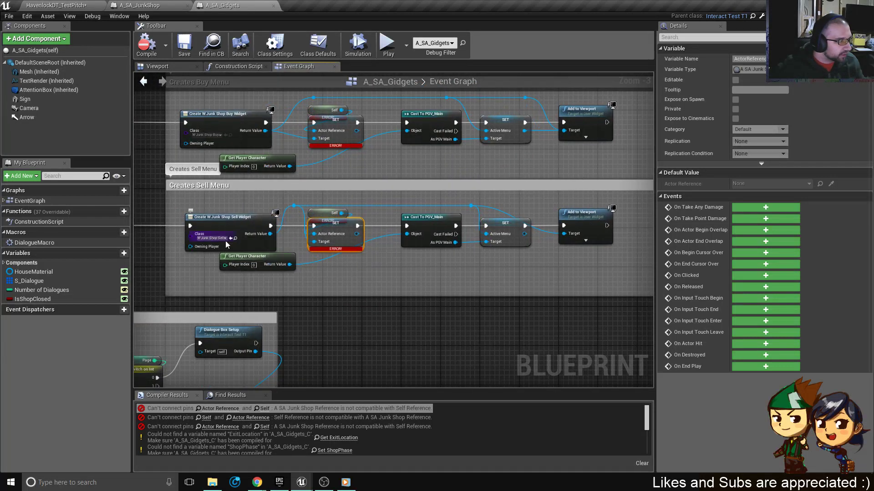
pyautogui.scroll(-3, 338, 231)
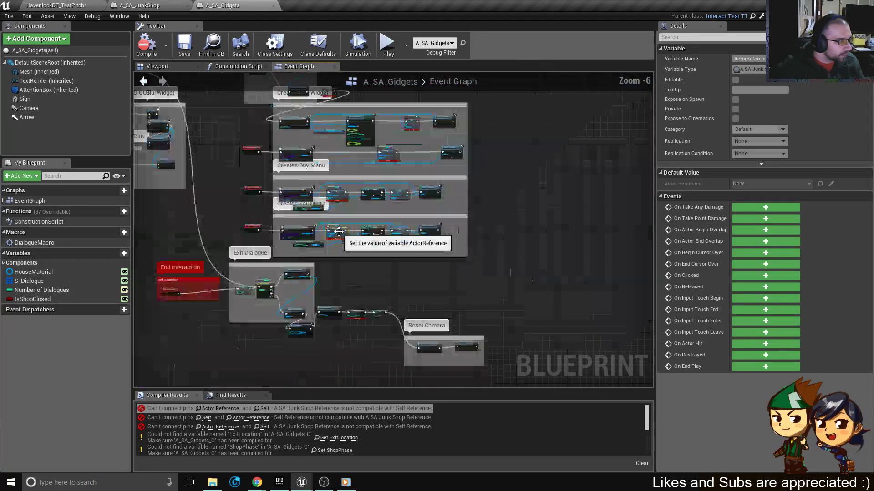
# Delete the Creates Sell Menu comment with all its nodes and the OpenSellMenu event.
pyautogui.moveTo(293, 223); pyautogui.dragTo(249, 220)
pyautogui.scroll(5, 255, 220)
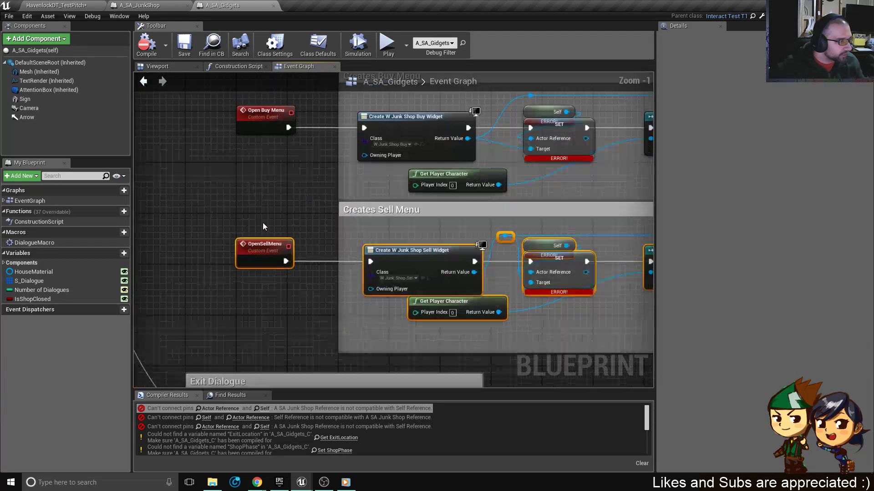
pyautogui.moveTo(209, 274); pyautogui.dragTo(438, 229)
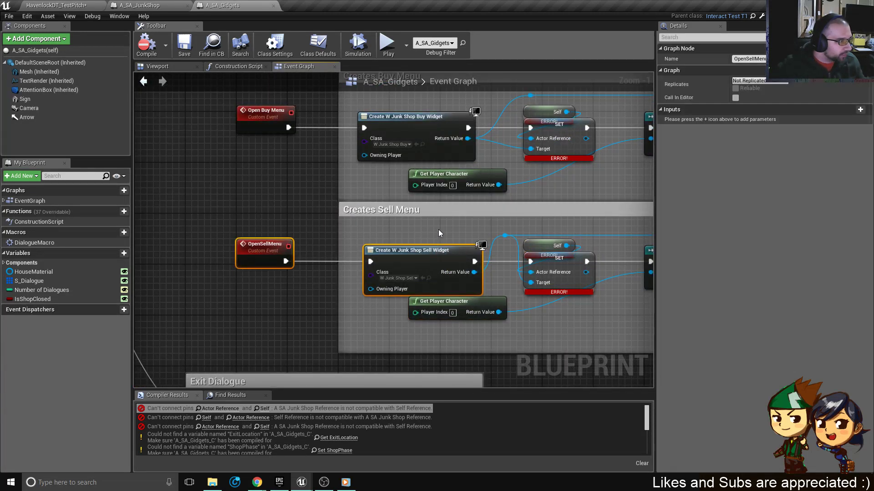
pyautogui.scroll(-3, 438, 229)
pyautogui.moveTo(438, 230); pyautogui.dragTo(275, 192, button='right')
pyautogui.moveTo(593, 235); pyautogui.dragTo(195, 183)
pyautogui.scroll(-2, 241, 164)
pyautogui.moveTo(240, 162); pyautogui.dragTo(255, 222, button='right')
pyautogui.click(70, 5)
pyautogui.scroll(-2, 349, 240)
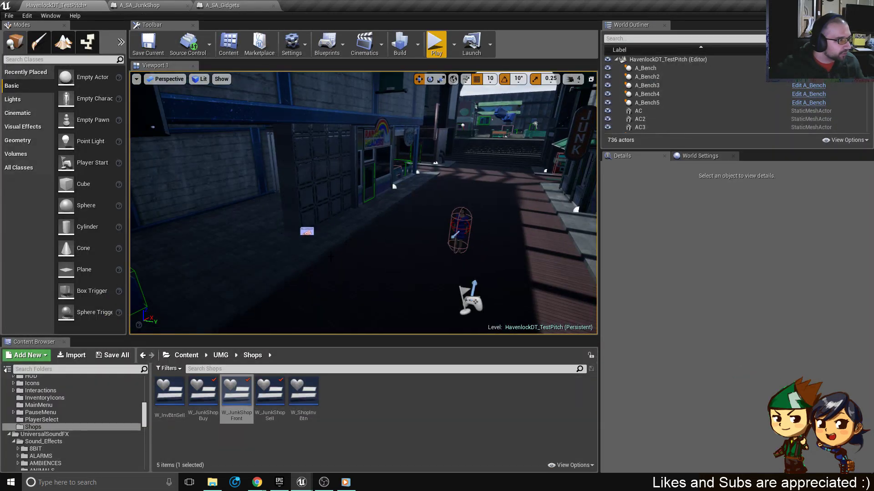
pyautogui.moveTo(331, 256); pyautogui.dragTo(290, 250, button='right')
pyautogui.click(222, 5)
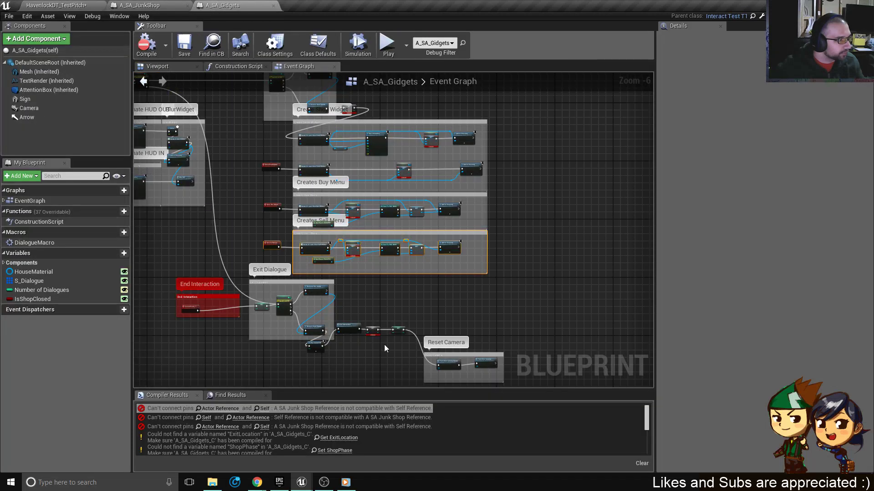
pyautogui.scroll(4, 296, 257)
pyautogui.moveTo(433, 252); pyautogui.dragTo(335, 252, button='right')
pyautogui.scroll(-2, 337, 252)
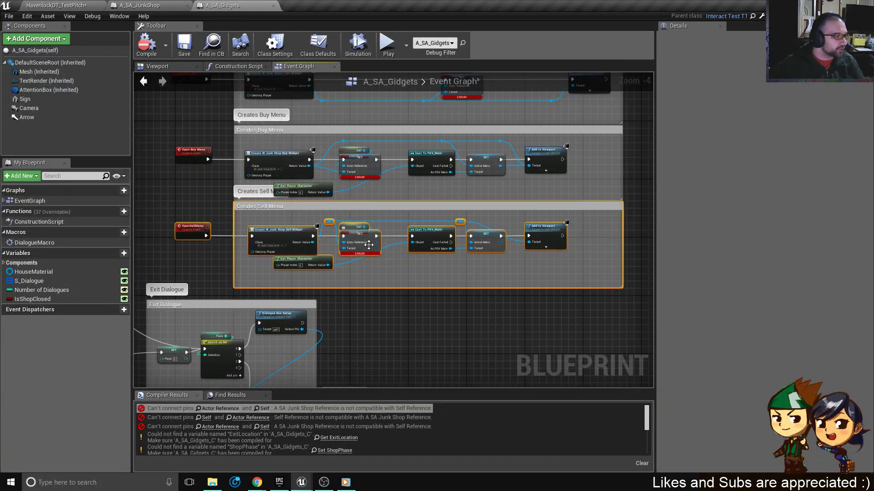
pyautogui.press('Delete')
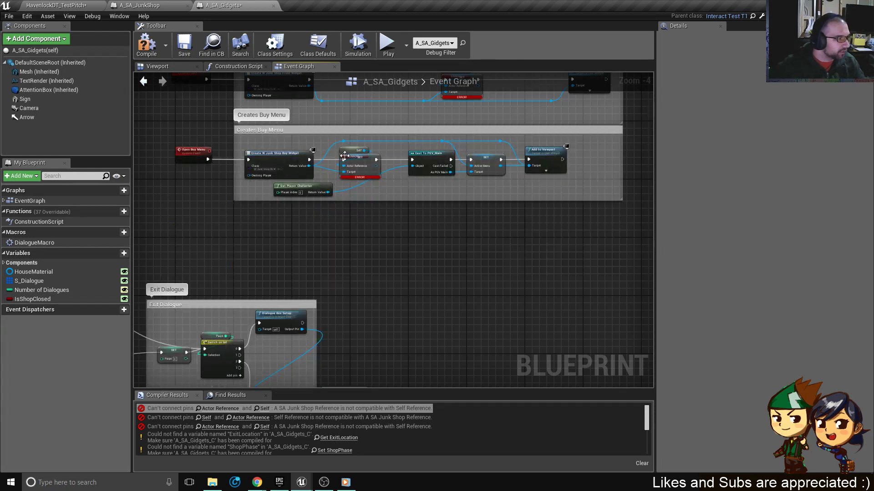
pyautogui.moveTo(345, 156); pyautogui.dragTo(375, 236, button='right')
pyautogui.scroll(-2, 304, 235)
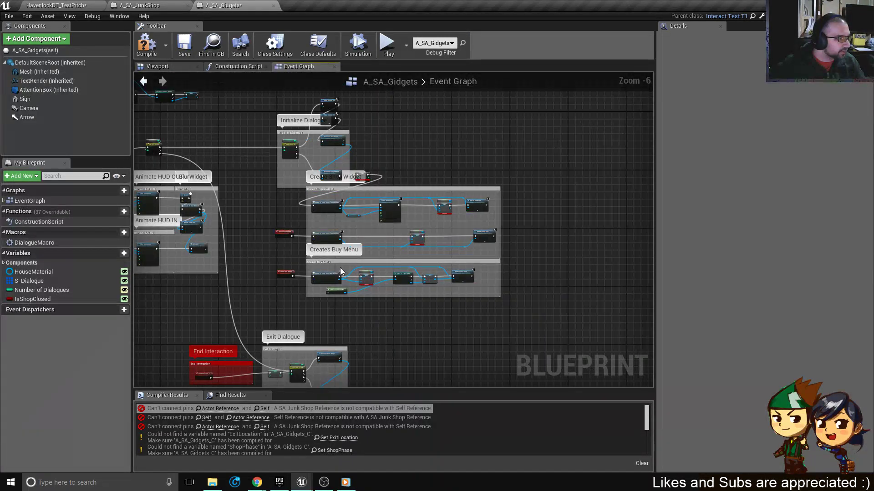
# Delete the Create Shop Widget comment with all its nodes and the OpenShopWidget event.
pyautogui.scroll(4, 478, 230)
pyautogui.scroll(-2, 523, 254)
pyautogui.moveTo(540, 282); pyautogui.dragTo(588, 285, button='right')
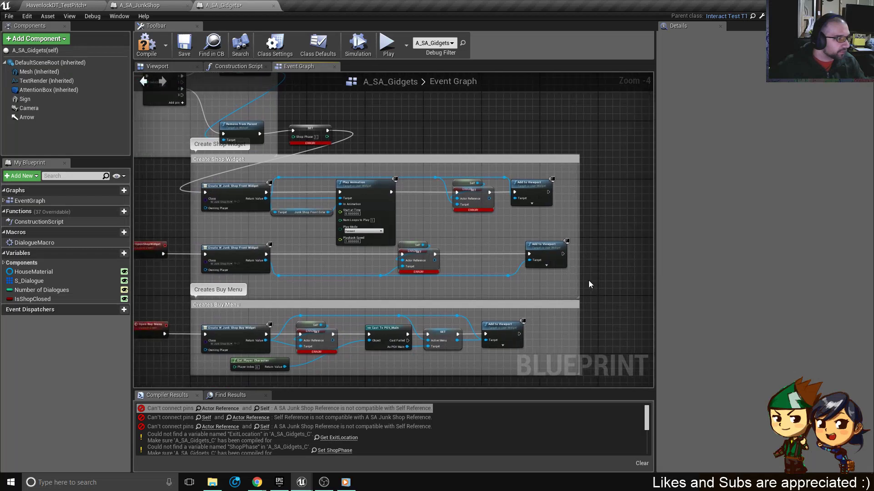
pyautogui.moveTo(600, 294); pyautogui.dragTo(200, 160)
pyautogui.press('Home')
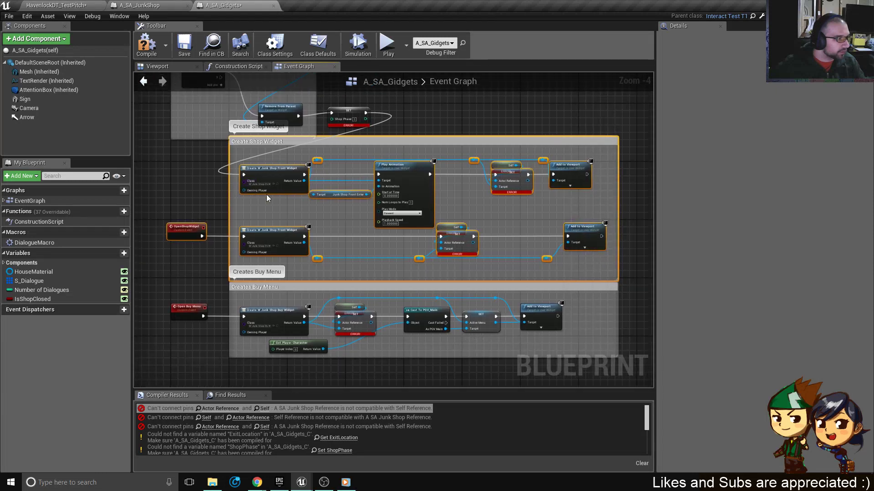
pyautogui.press('Delete')
pyautogui.scroll(-1, 267, 195)
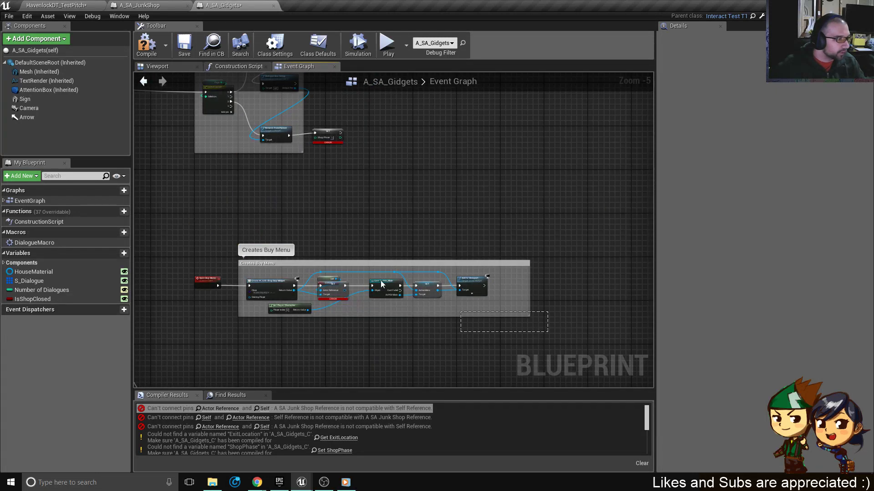
# Nudge the Creates Buy Menu comment group slightly upward in the event graph.
pyautogui.moveTo(381, 284); pyautogui.dragTo(179, 227)
pyautogui.click(291, 264)
pyautogui.press('Up')
pyautogui.press('Up')
pyautogui.press('Up')
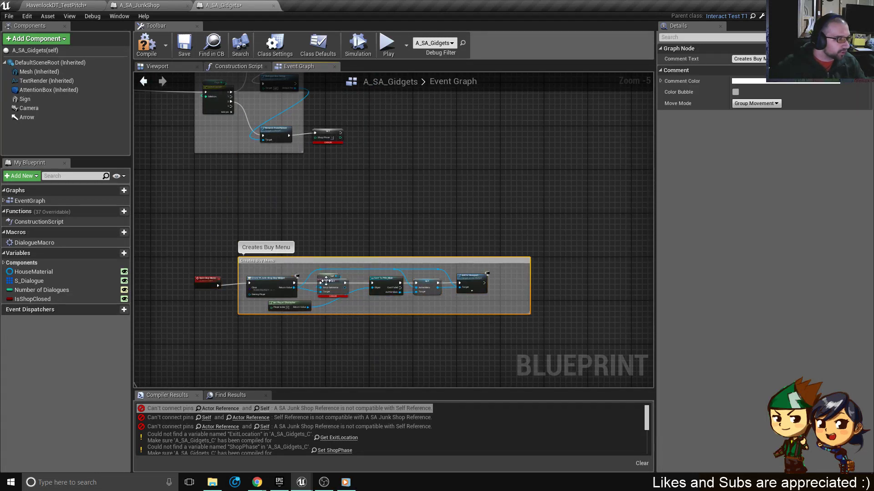
pyautogui.press('Down')
pyautogui.press('Down')
# Place the Set Shop Phase node between the Initialize Dialogue and Creates Buy Menu groups and connect its execution output to Create W Junk Shop Buy Widget.
pyautogui.scroll(3, 339, 132)
pyautogui.moveTo(333, 144); pyautogui.dragTo(255, 255)
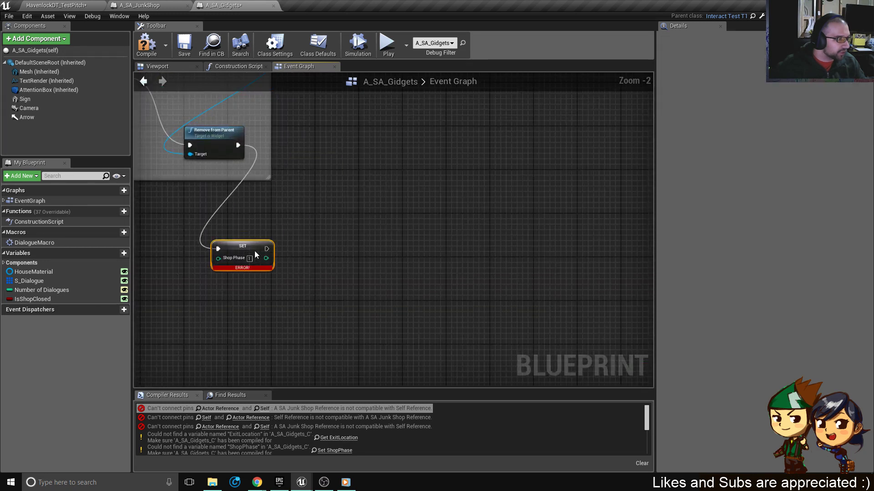
pyautogui.moveTo(265, 258); pyautogui.dragTo(393, 176, button='right')
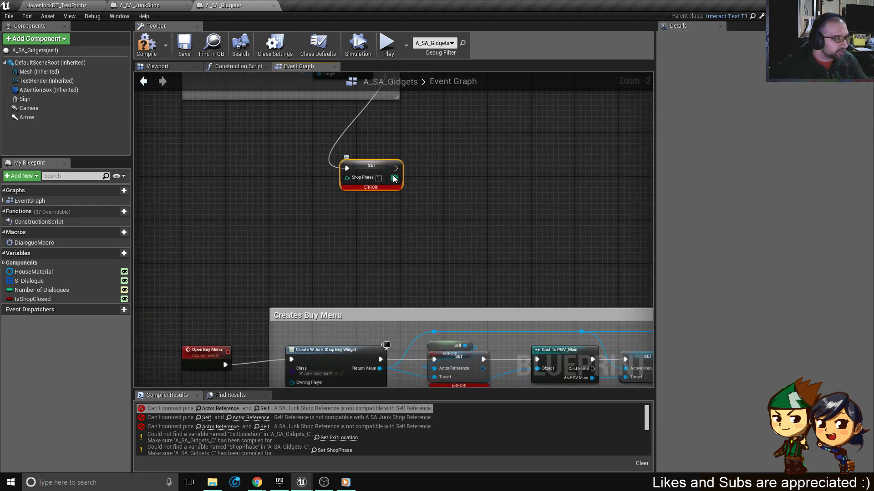
pyautogui.moveTo(394, 178); pyautogui.dragTo(291, 258)
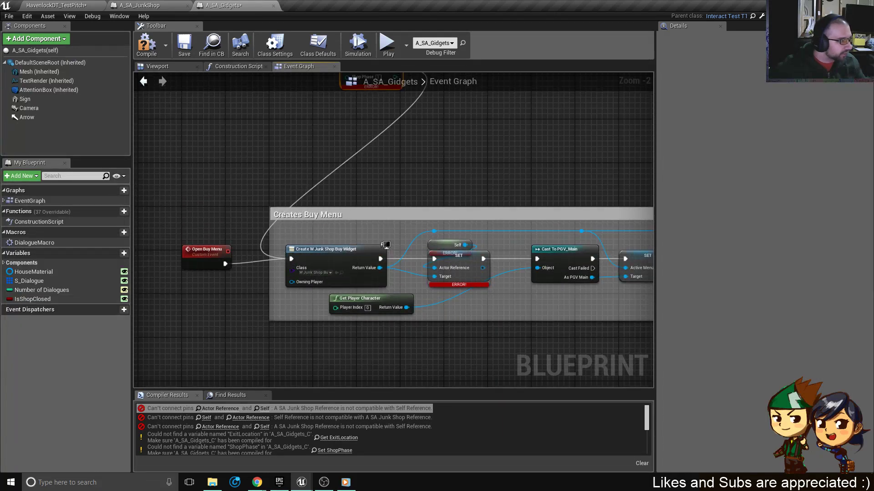
# Check the failing Set Shop Phase node and add a new variable to the blueprint, keeping its default name.
pyautogui.moveTo(182, 178); pyautogui.dragTo(281, 275, button='right')
pyautogui.scroll(-1, 281, 275)
pyautogui.scroll(-2, 281, 275)
pyautogui.scroll(5, 381, 200)
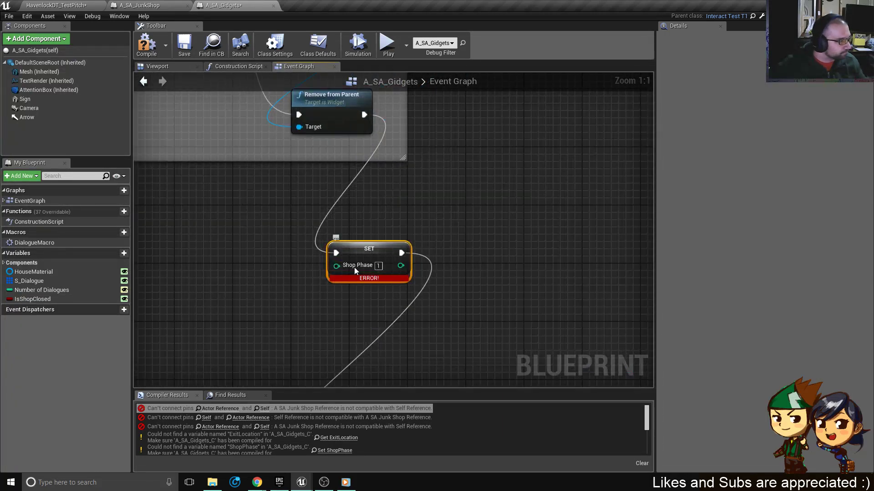
pyautogui.scroll(-3, 311, 304)
pyautogui.moveTo(310, 304); pyautogui.dragTo(364, 223, button='right')
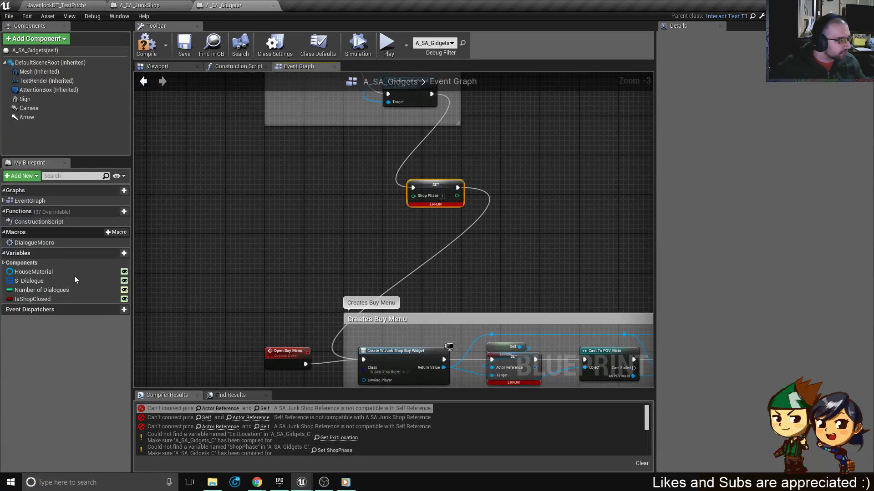
pyautogui.click(108, 254)
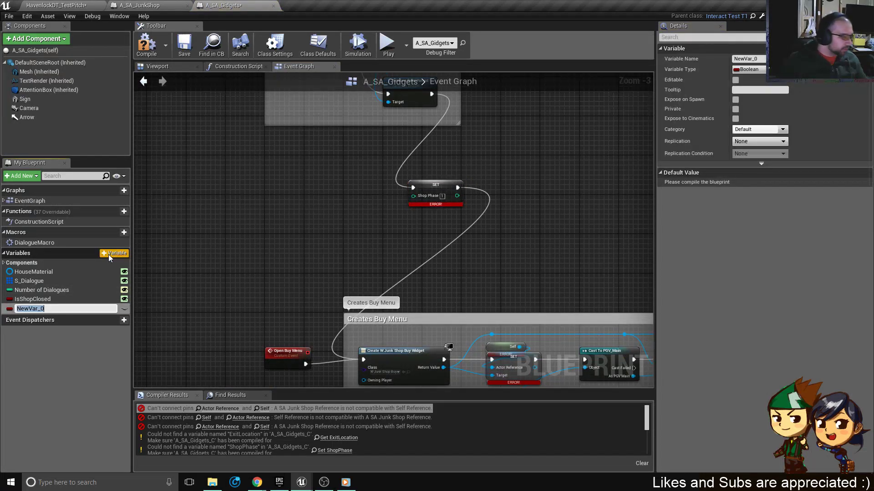
pyautogui.press('Return')
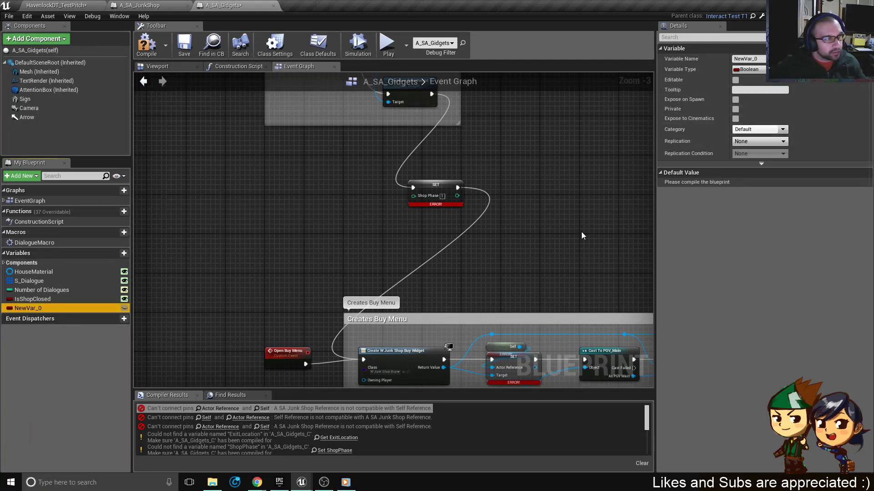
# Set the new variable's type to Integer to match the Shop Phase pin on the Set node.
pyautogui.scroll(3, 439, 193)
pyautogui.moveTo(540, 113); pyautogui.dragTo(310, 244)
pyautogui.moveTo(426, 191); pyautogui.dragTo(448, 213)
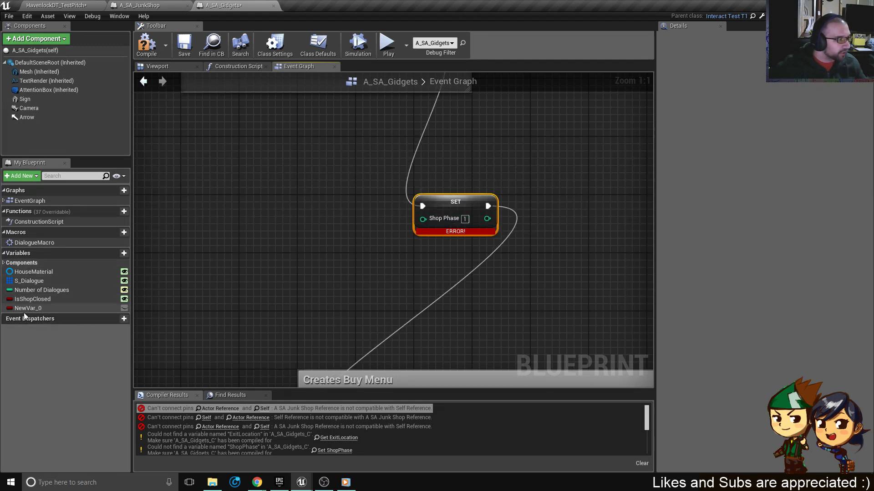
pyautogui.scroll(-3, 460, 200)
pyautogui.scroll(3, 460, 200)
pyautogui.scroll(-3, 460, 201)
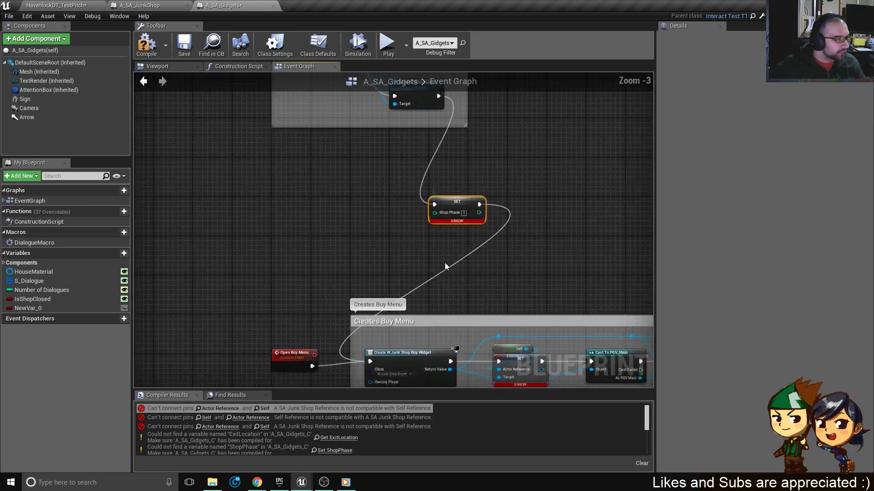
pyautogui.click(57, 309)
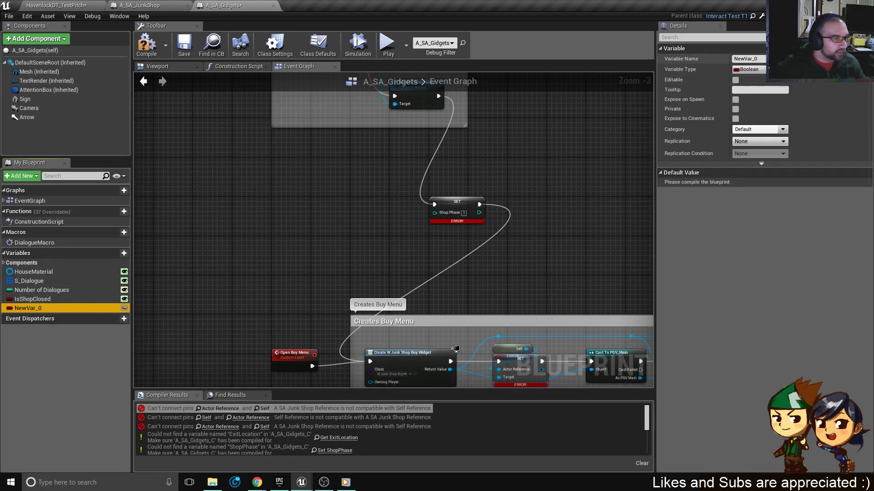
pyautogui.click(761, 71)
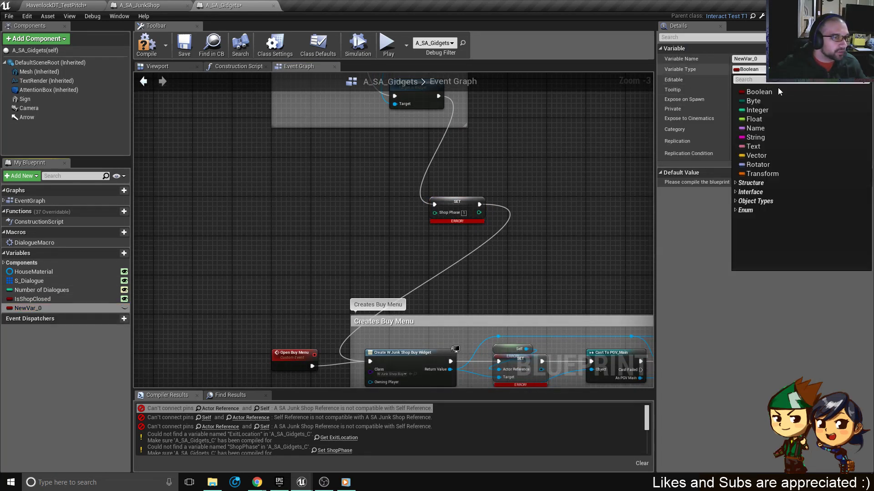
pyautogui.click(772, 110)
# Name the new integer variable ShopPhase, then save and compile the blueprint.
pyautogui.click(430, 209)
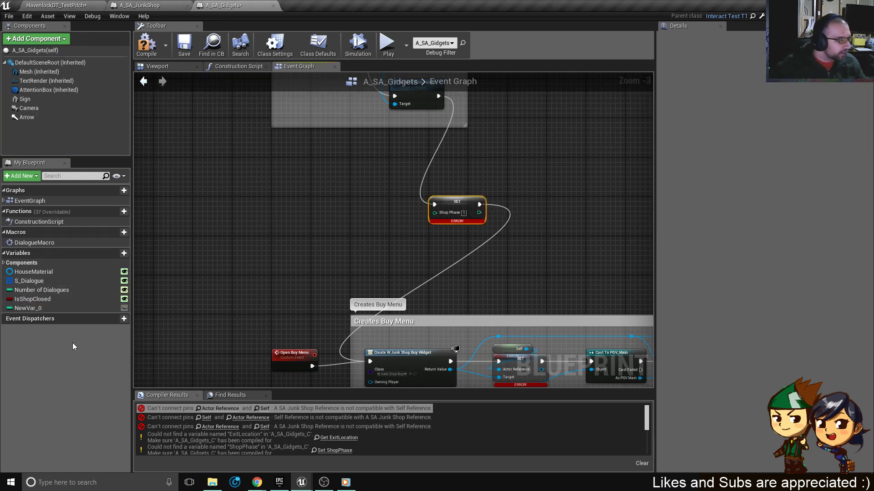
pyautogui.click(73, 308)
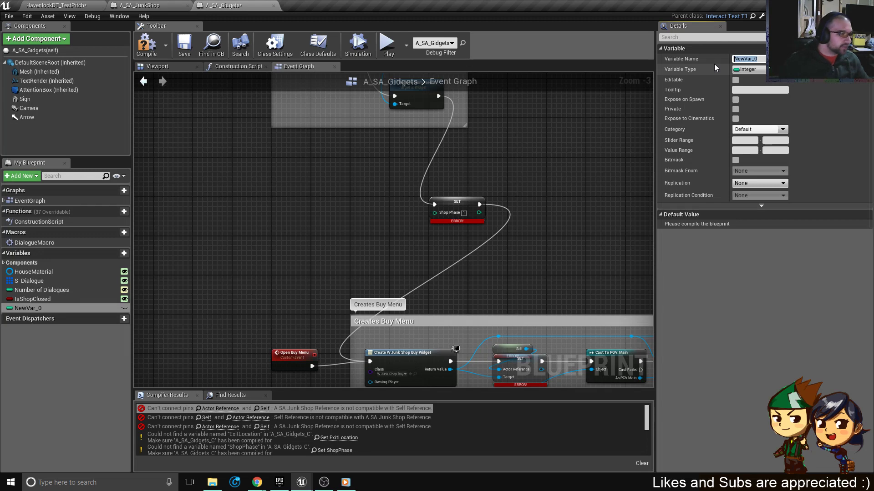
pyautogui.write('ShopP')
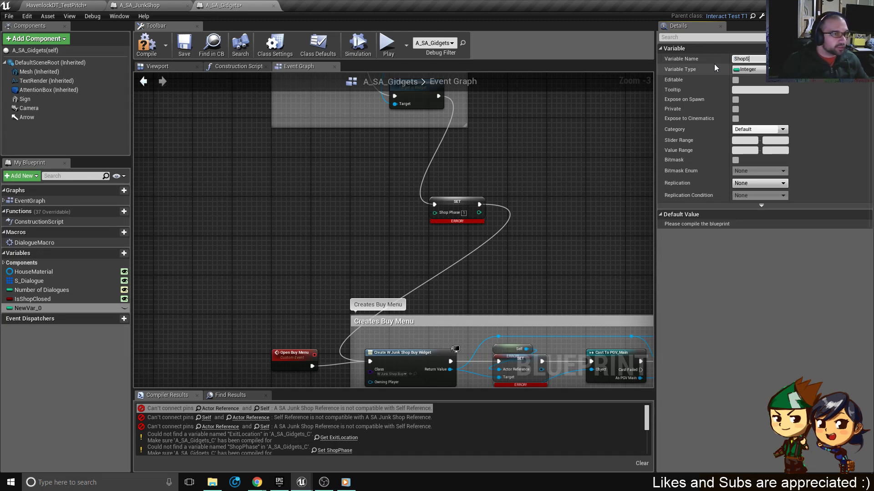
pyautogui.write('hase')
pyautogui.press('Return')
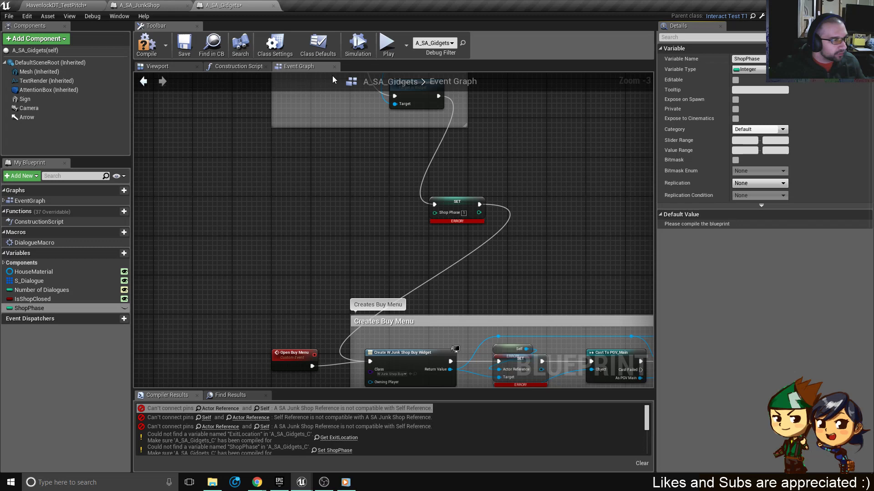
pyautogui.click(184, 44)
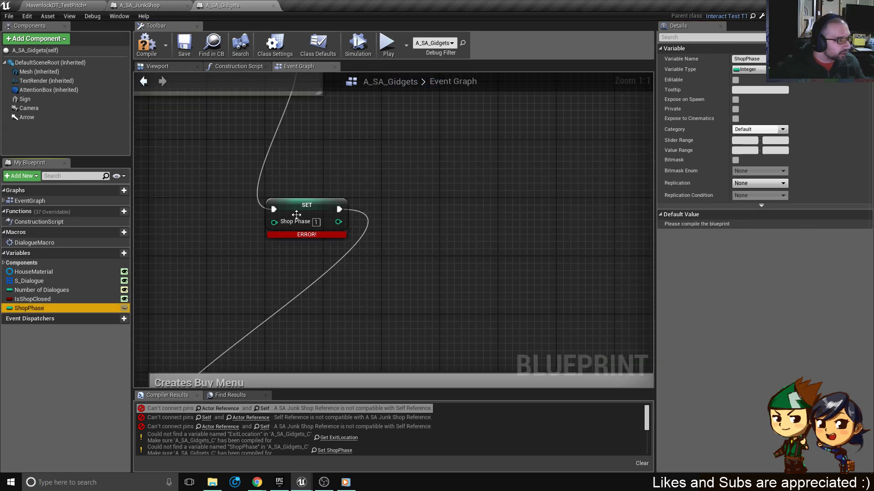
pyautogui.moveTo(325, 195); pyautogui.dragTo(421, 156, button='right')
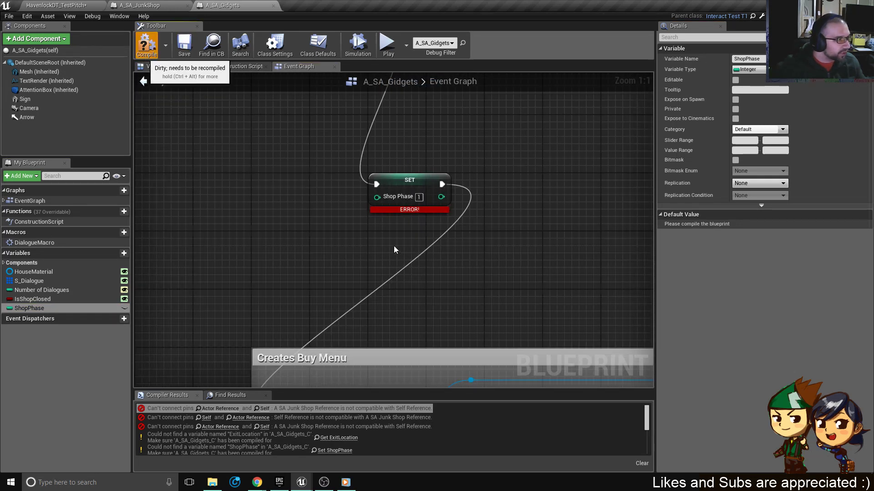
pyautogui.scroll(-4, 454, 220)
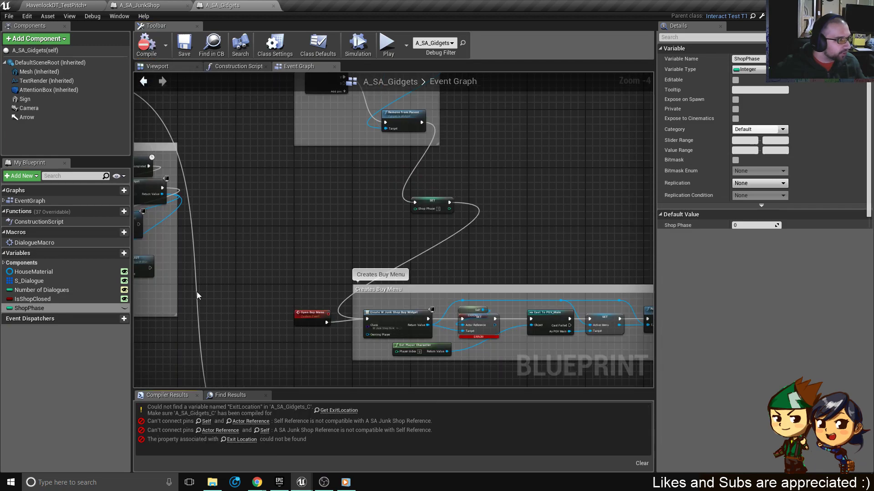
# Examine how the Start Interaction sequence and the Shop Phase Switch on Int feed the dialogue and menu groups.
pyautogui.scroll(4, 485, 241)
pyautogui.scroll(-4, 410, 197)
pyautogui.scroll(-4, 410, 200)
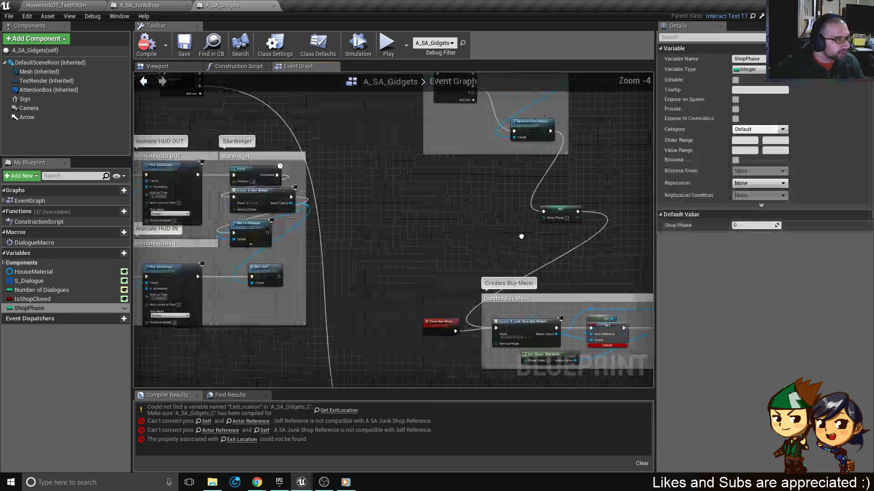
pyautogui.scroll(8, 364, 187)
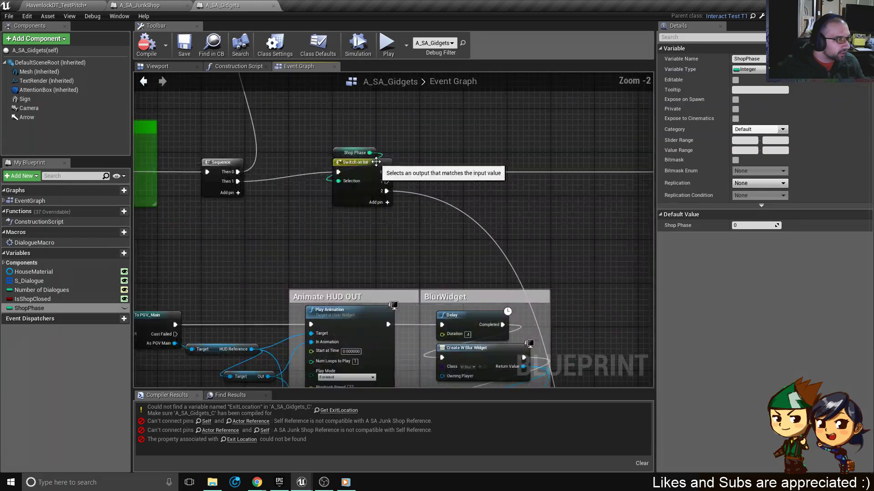
pyautogui.scroll(-7, 355, 184)
pyautogui.scroll(8, 328, 183)
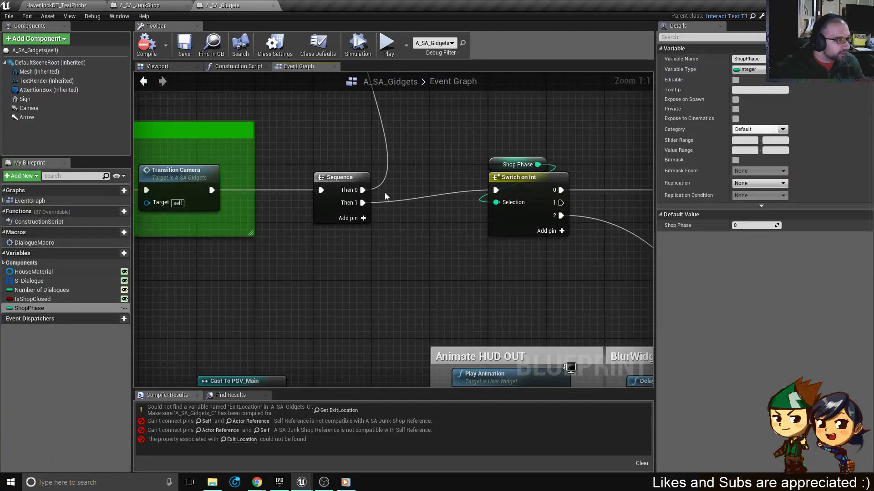
pyautogui.scroll(-6, 287, 200)
pyautogui.scroll(5, 284, 198)
pyautogui.scroll(-1, 317, 210)
pyautogui.scroll(-3, 316, 210)
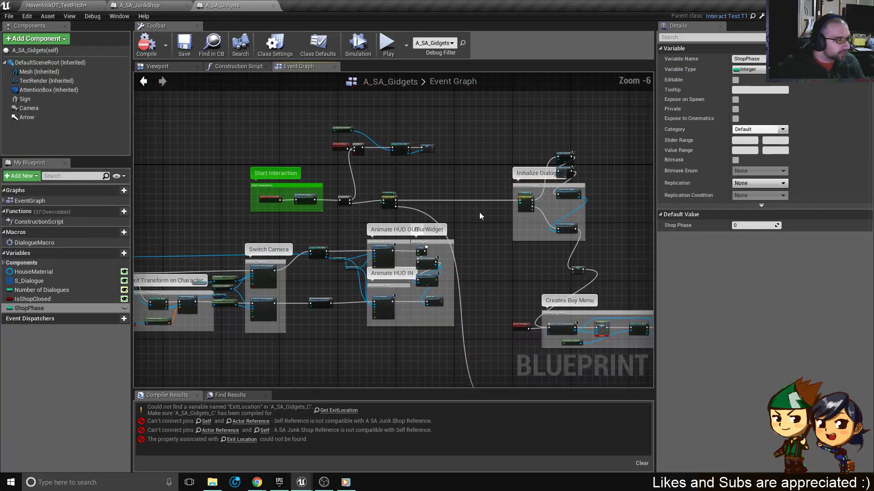
pyautogui.scroll(4, 497, 242)
# Clear the class of the Create W Junk Shop Buy Widget node in the Creates Buy Menu group by choosing None.
pyautogui.moveTo(543, 305); pyautogui.dragTo(437, 276, button='right')
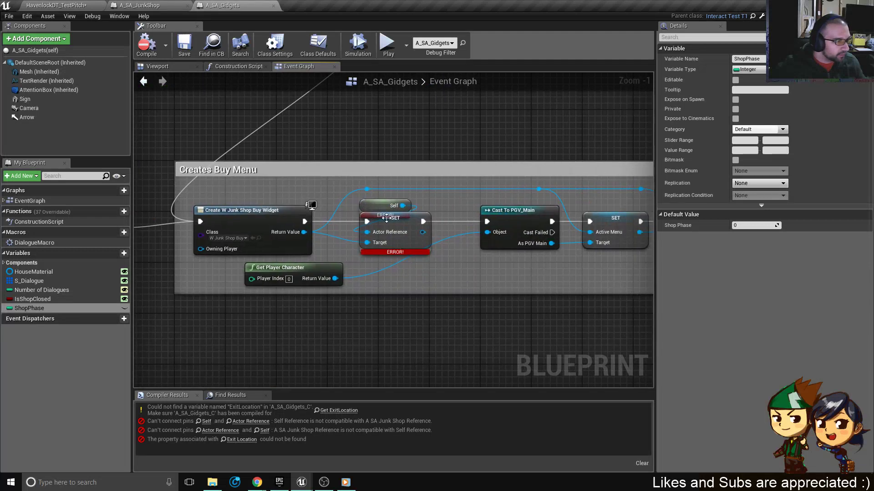
pyautogui.scroll(1, 421, 226)
pyautogui.scroll(-4, 282, 241)
pyautogui.scroll(3, 363, 241)
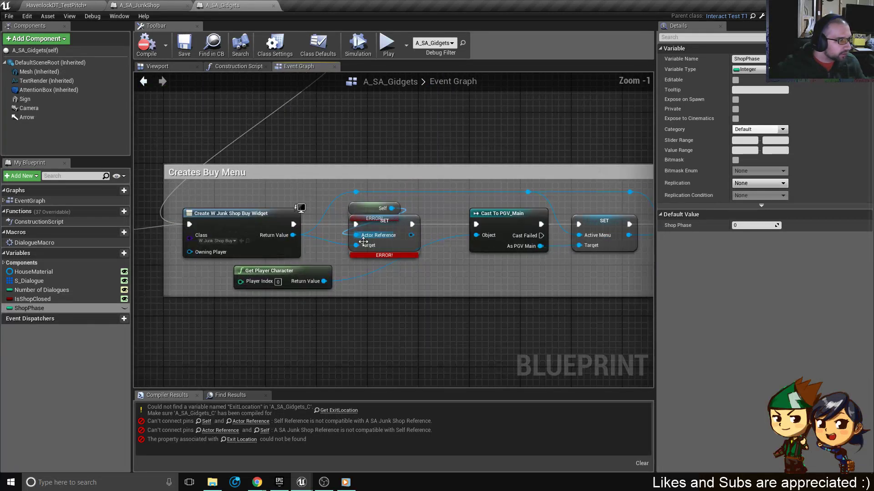
pyautogui.scroll(1, 240, 246)
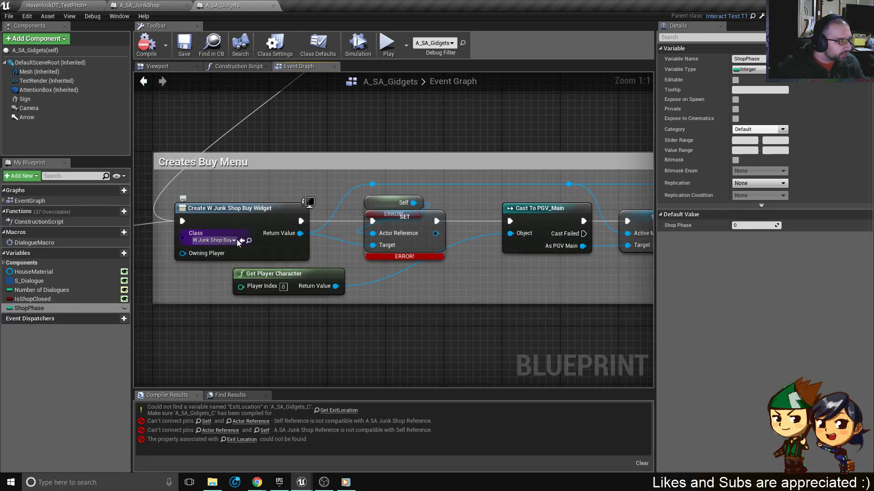
pyautogui.click(214, 241)
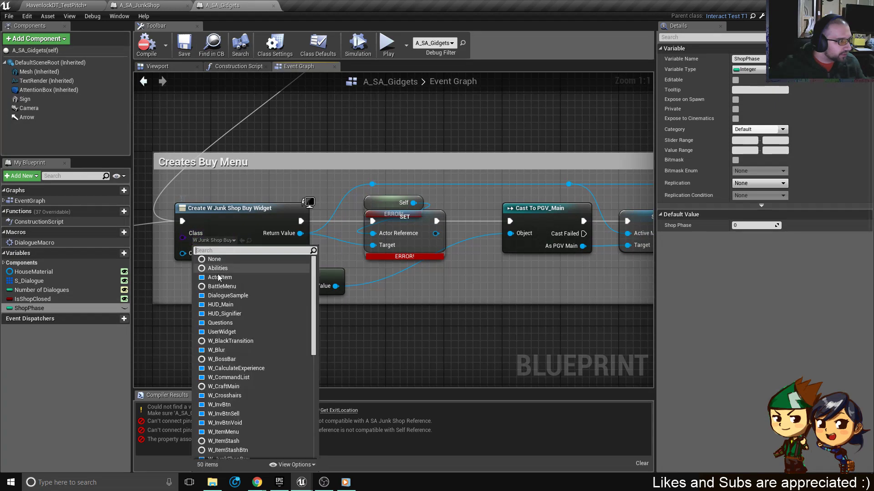
pyautogui.click(233, 257)
pyautogui.scroll(-5, 186, 274)
pyautogui.scroll(4, 197, 272)
pyautogui.moveTo(236, 264); pyautogui.dragTo(441, 247, button='right')
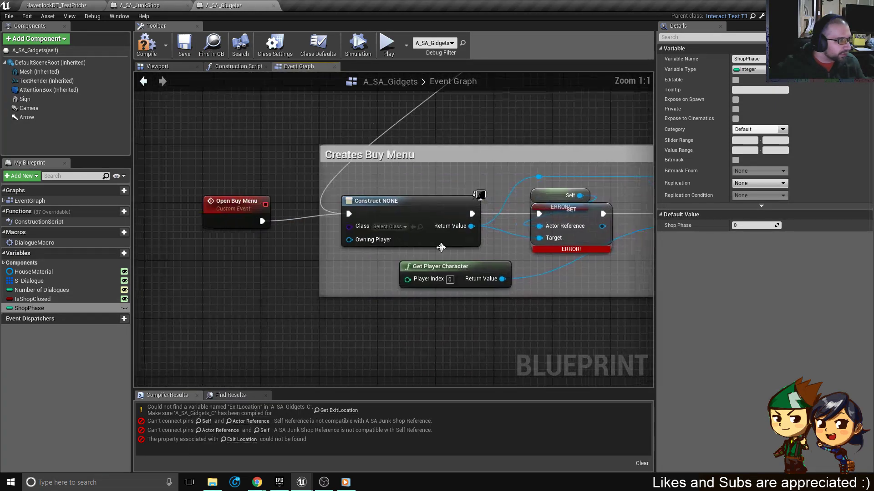
pyautogui.click(419, 220)
# Rename the Arrow component as ExitLocation to match the failing Exit Location node in Set Exit Transform on Character.
pyautogui.scroll(-5, 419, 221)
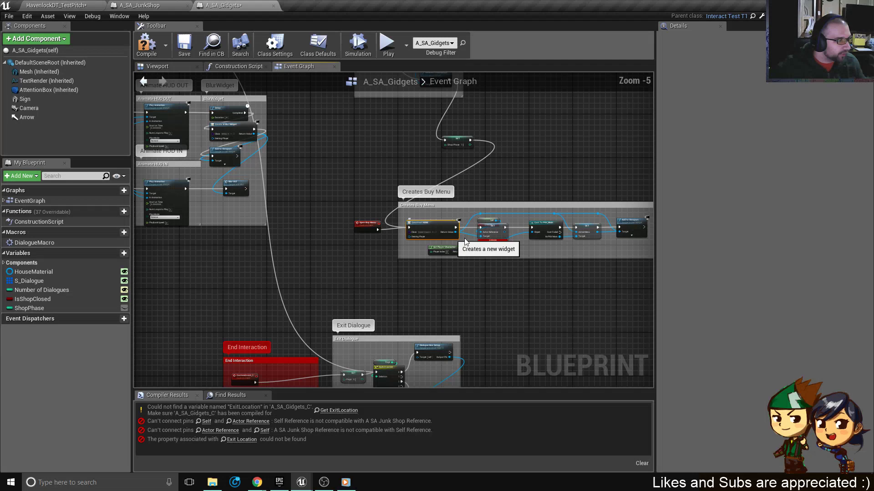
pyautogui.scroll(-3, 465, 242)
pyautogui.moveTo(465, 242); pyautogui.dragTo(546, 191, button='right')
pyautogui.scroll(8, 203, 191)
pyautogui.moveTo(168, 195); pyautogui.dragTo(364, 240, button='right')
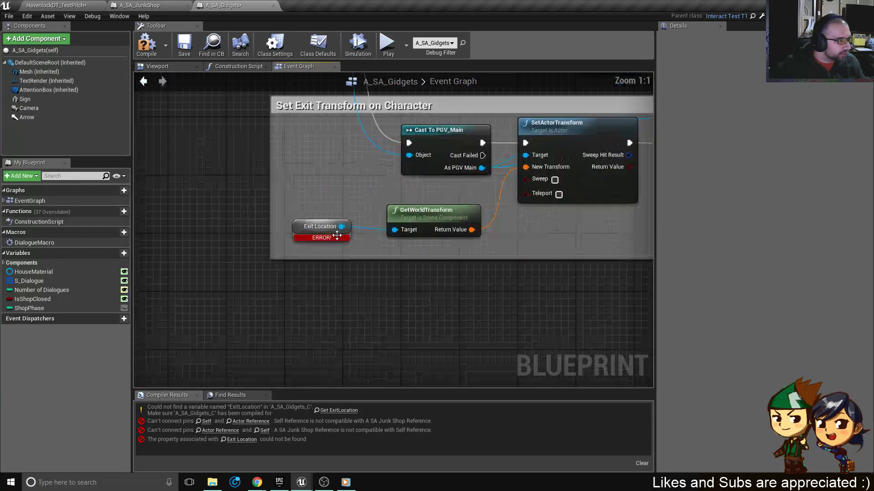
pyautogui.doubleClick(29, 118)
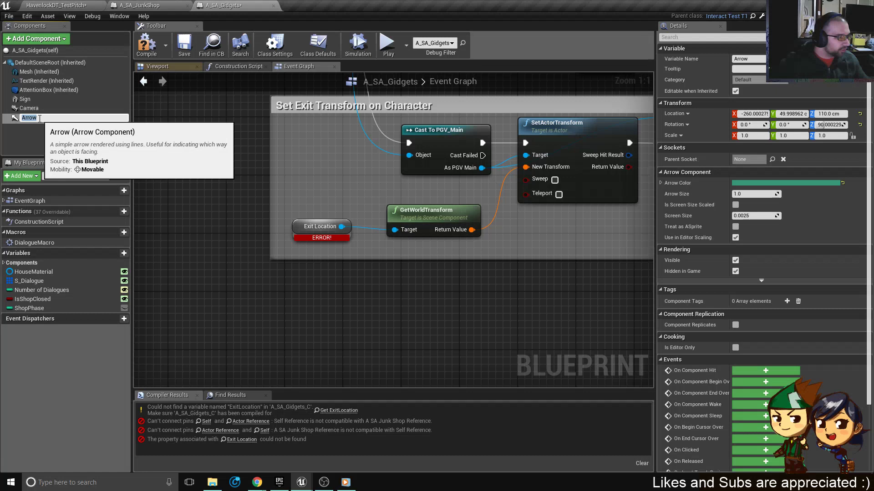
pyautogui.write('ExitLocation')
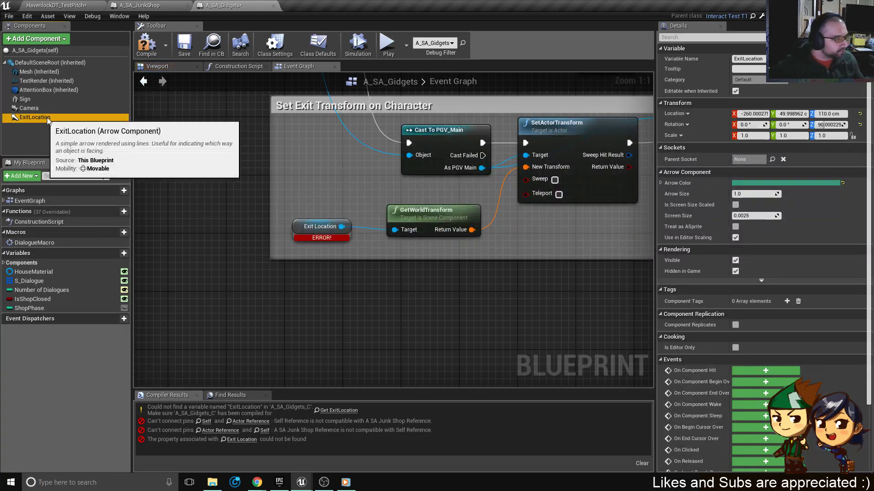
# Compile the blueprint and move the Event Child End Event EXE node beside the End Interaction group.
pyautogui.click(148, 46)
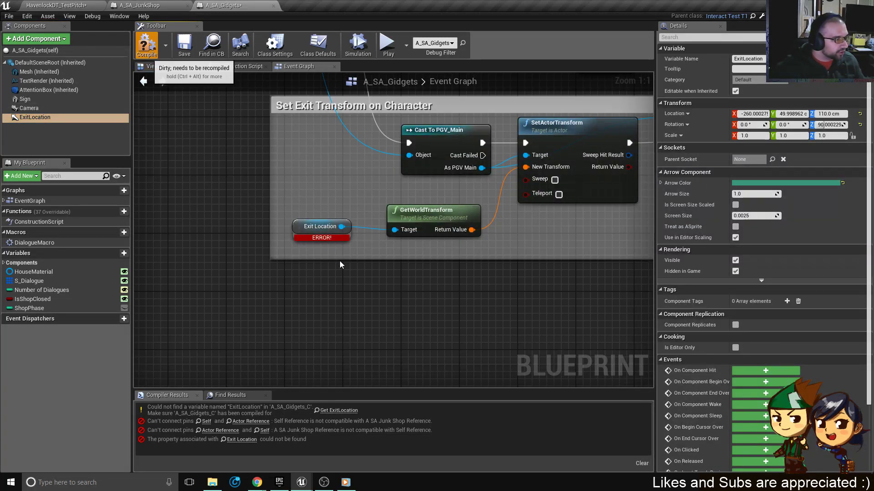
pyautogui.scroll(-6, 439, 247)
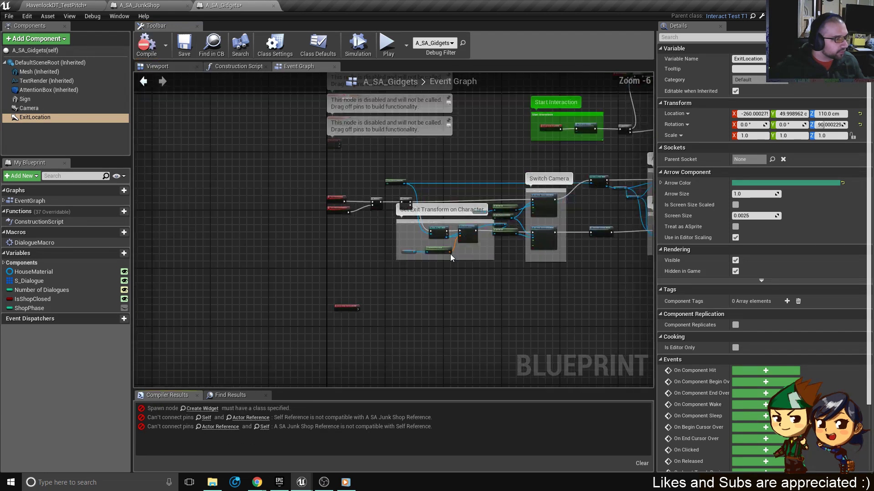
pyautogui.moveTo(407, 279); pyautogui.dragTo(281, 300, button='right')
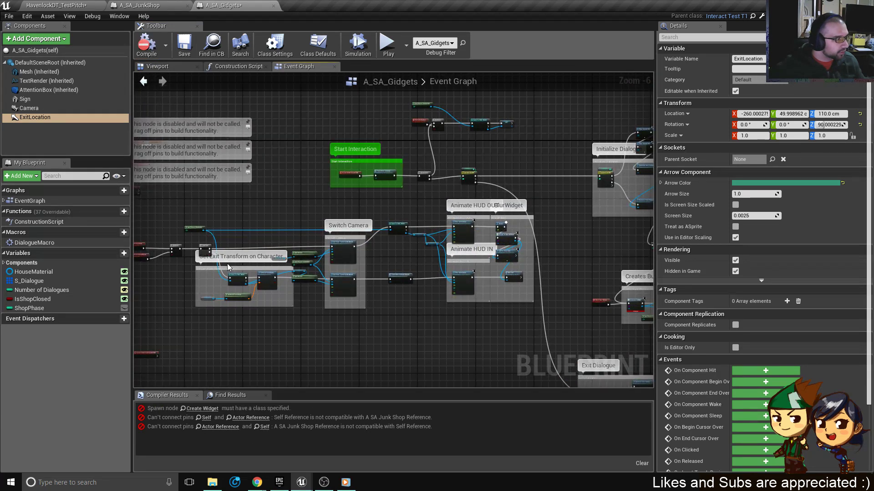
pyautogui.moveTo(146, 359); pyautogui.dragTo(286, 280, button='right')
pyautogui.scroll(6, 285, 280)
pyautogui.scroll(-7, 283, 278)
pyautogui.moveTo(281, 277); pyautogui.dragTo(588, 320)
pyautogui.moveTo(588, 320); pyautogui.dragTo(378, 269, button='right')
pyautogui.scroll(6, 437, 271)
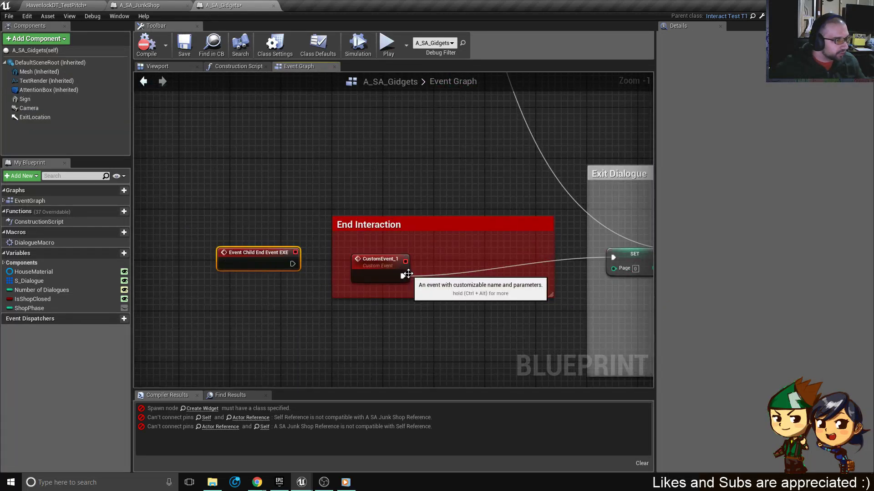
# Transfer the execution link from CustomEvent_1 to Event Child End Event EXE in End Interaction, and delete CustomEvent_1.
pyautogui.keyDown('ctrl'); pyautogui.moveTo(402, 276); pyautogui.dragTo(375, 248); pyautogui.keyUp('ctrl')
pyautogui.click(391, 271)
pyautogui.press('Delete')
pyautogui.scroll(-4, 375, 246)
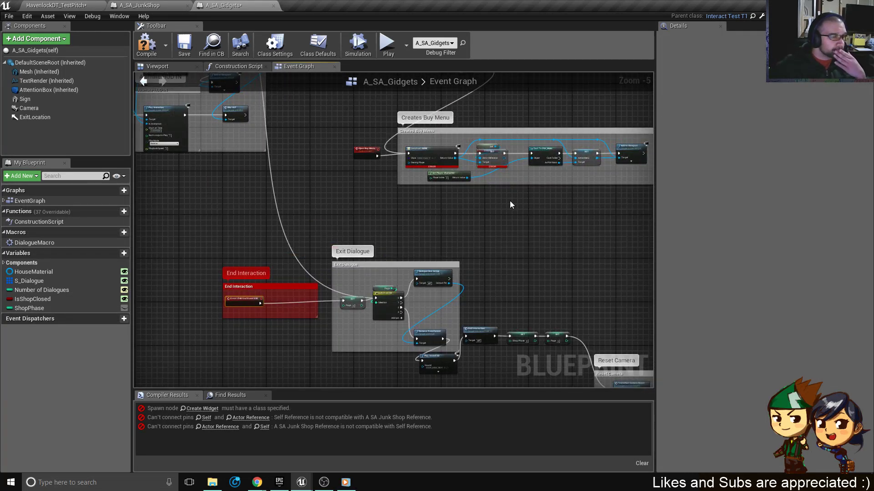
# Compile and save the A_SA_Gidgets blueprint.
pyautogui.scroll(5, 489, 187)
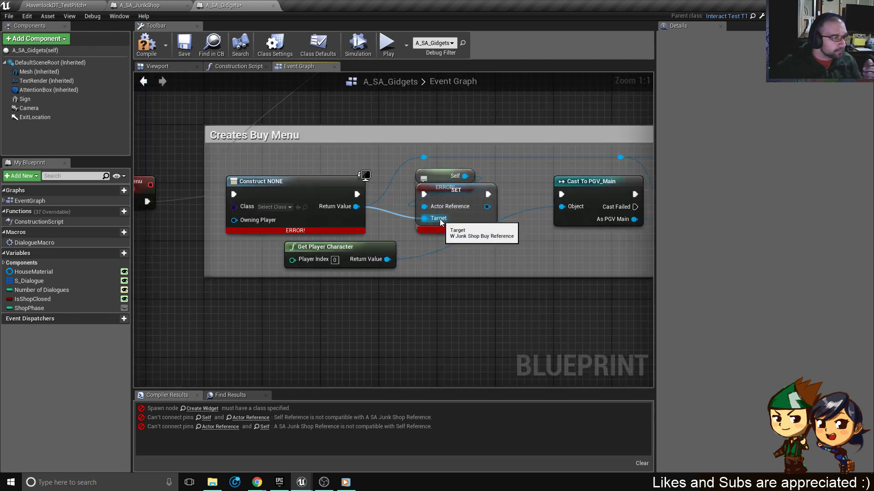
pyautogui.scroll(-8, 440, 221)
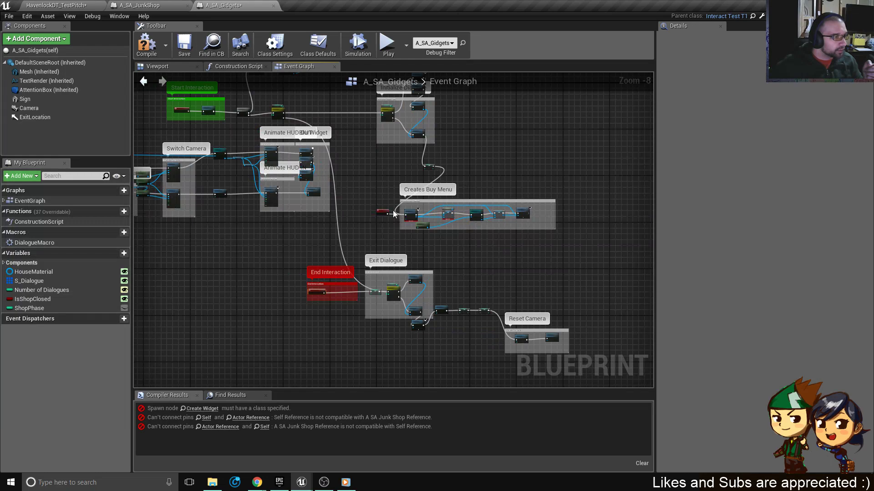
pyautogui.scroll(5, 440, 211)
pyautogui.scroll(-3, 440, 210)
pyautogui.moveTo(432, 133); pyautogui.dragTo(394, 288, button='right')
pyautogui.scroll(-4, 394, 288)
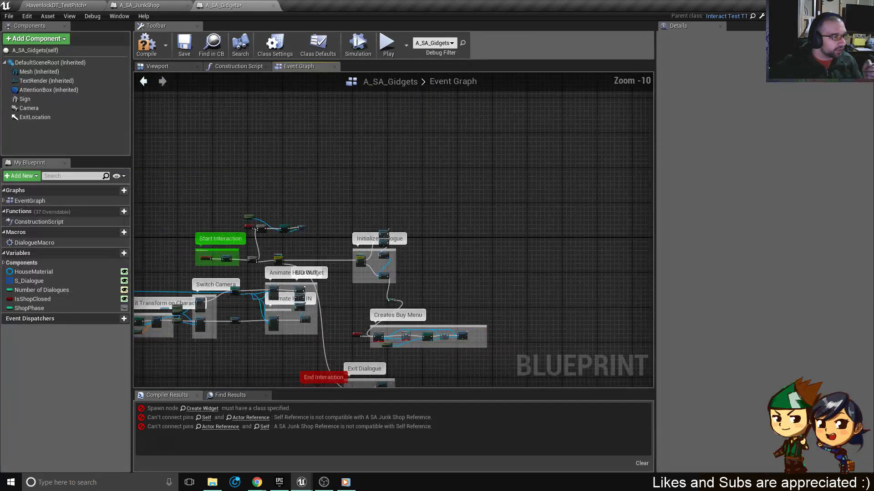
pyautogui.scroll(4, 354, 364)
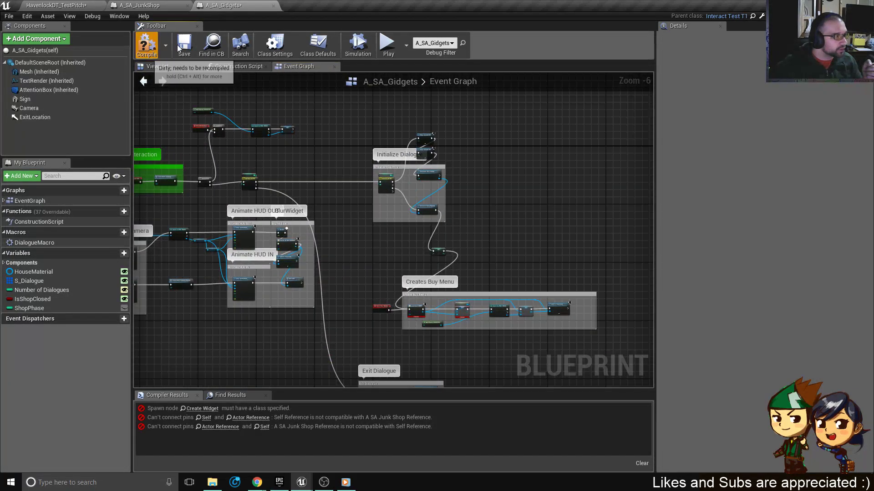
pyautogui.click(184, 45)
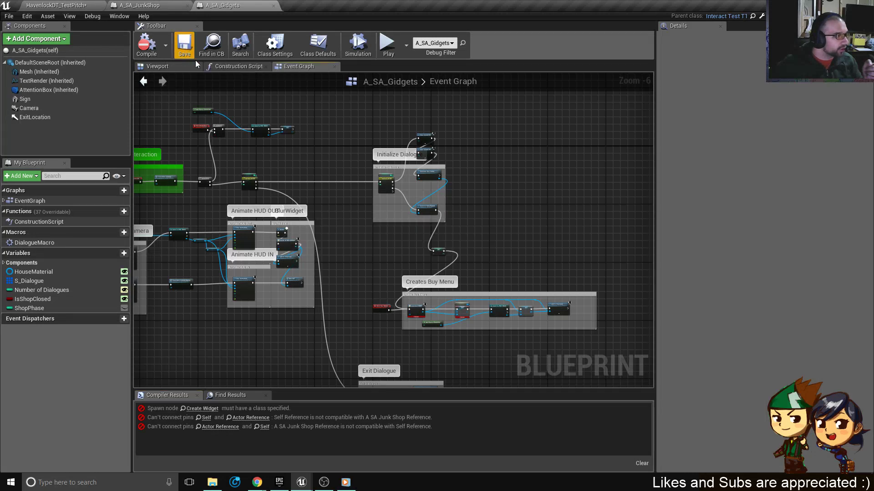
pyautogui.click(76, 5)
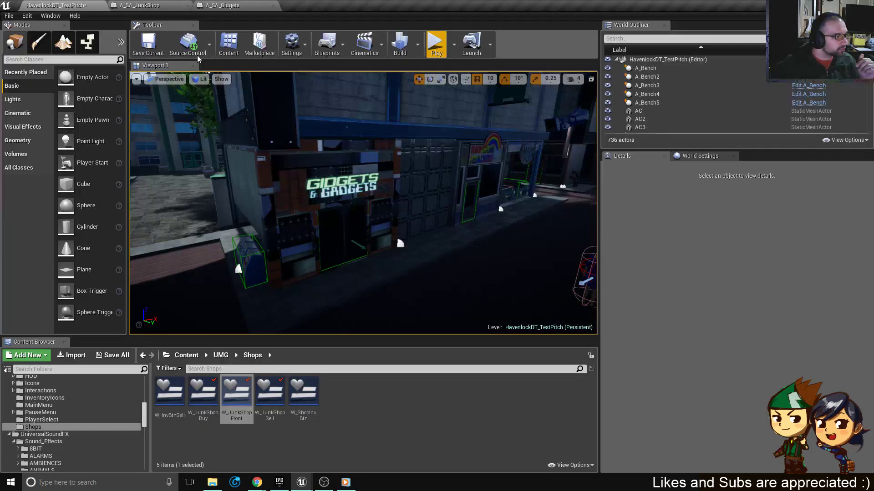
pyautogui.press('w')
pyautogui.moveTo(254, 151)
pyautogui.mouseDown(button='right')
pyautogui.moveTo(195, 152)
pyautogui.moveTo(227, 153)
pyautogui.moveTo(264, 170)
pyautogui.moveTo(146, 163)
pyautogui.moveTo(227, 165)
pyautogui.moveTo(268, 148)
pyautogui.moveTo(223, 170)
pyautogui.moveTo(173, 169)
pyautogui.moveTo(248, 154)
pyautogui.mouseUp(button='right')
pyautogui.press('w')
pyautogui.press('s')
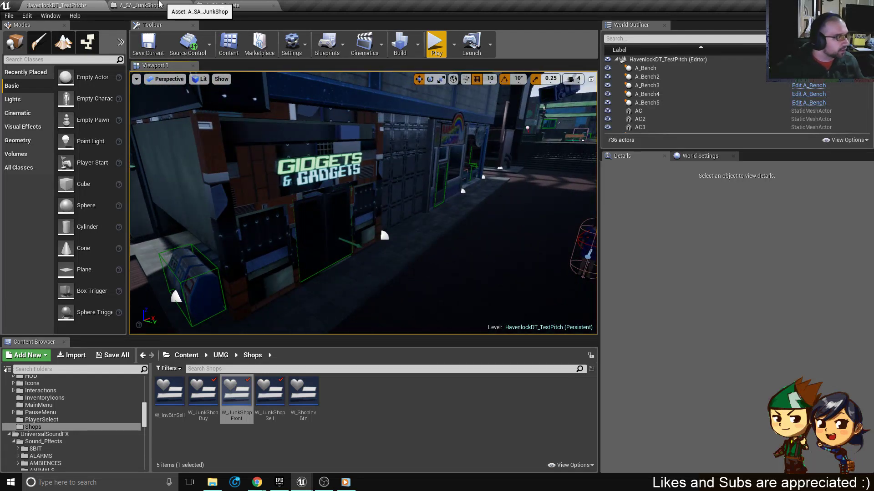
# Locate the widget asset used by the Create W Junk Shop Buy Widget node of A_SA_JunkShop in the project's content.
pyautogui.click(140, 5)
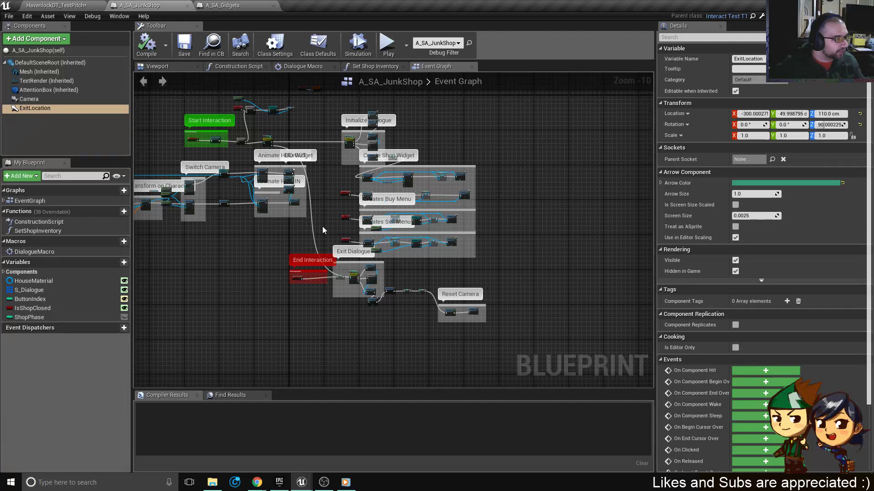
pyautogui.scroll(4, 322, 226)
pyautogui.click(222, 5)
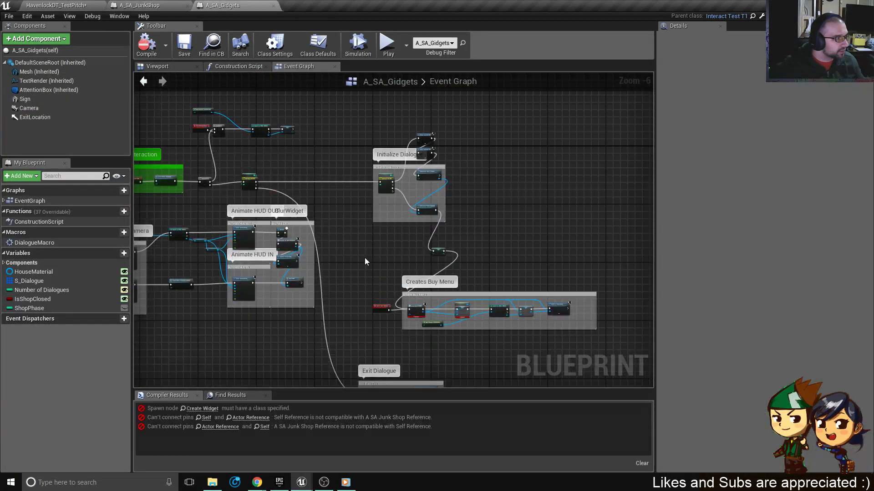
pyautogui.scroll(3, 366, 255)
pyautogui.scroll(6, 335, 210)
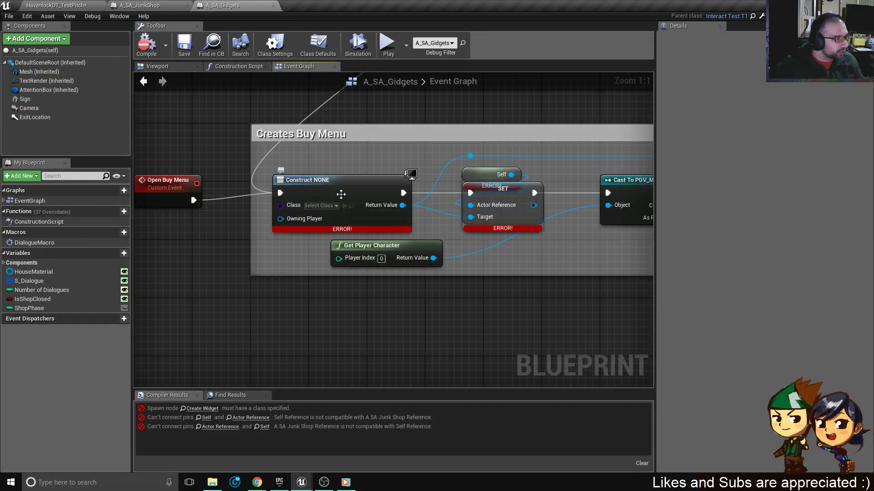
pyautogui.click(156, 5)
pyautogui.scroll(3, 403, 217)
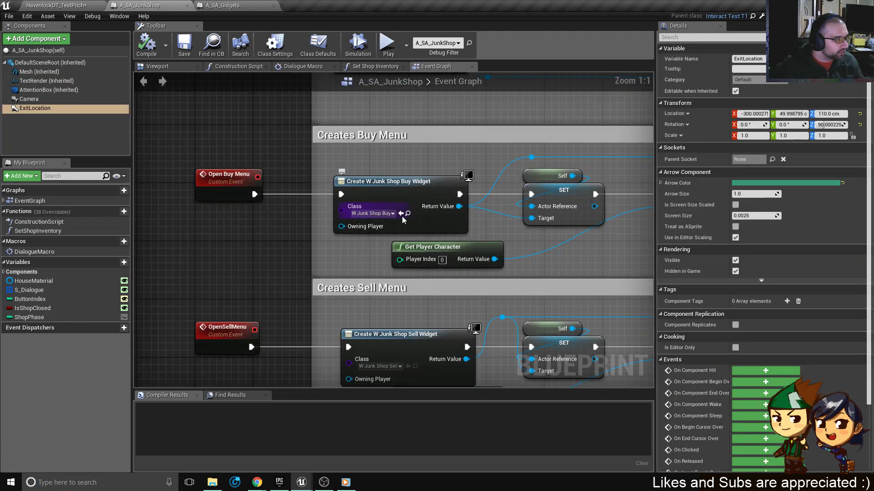
pyautogui.click(407, 214)
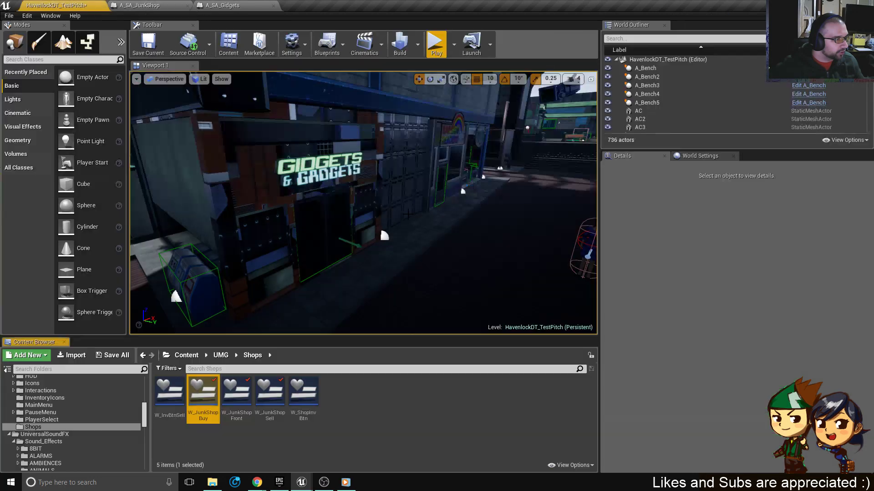
# Duplicate the W_JunkShopBuy widget in the Shops folder and name the copy W_BasicShopBuy.
pyautogui.rightClick(203, 399)
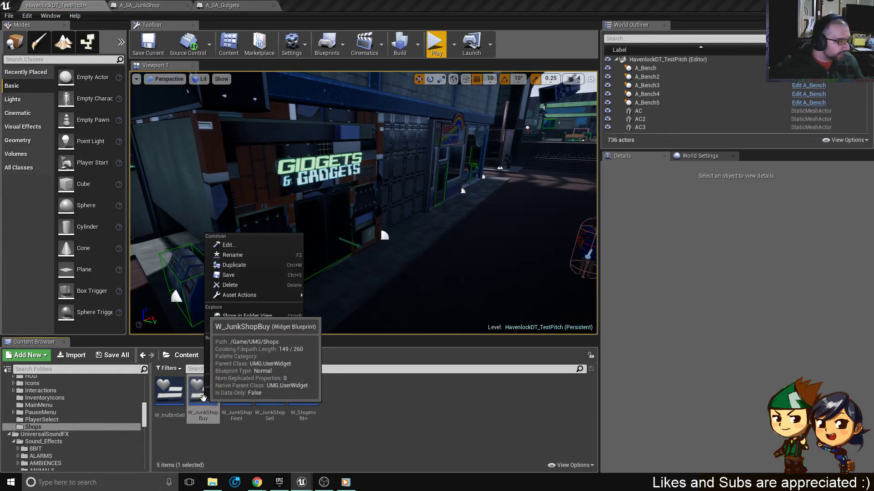
pyautogui.click(243, 265)
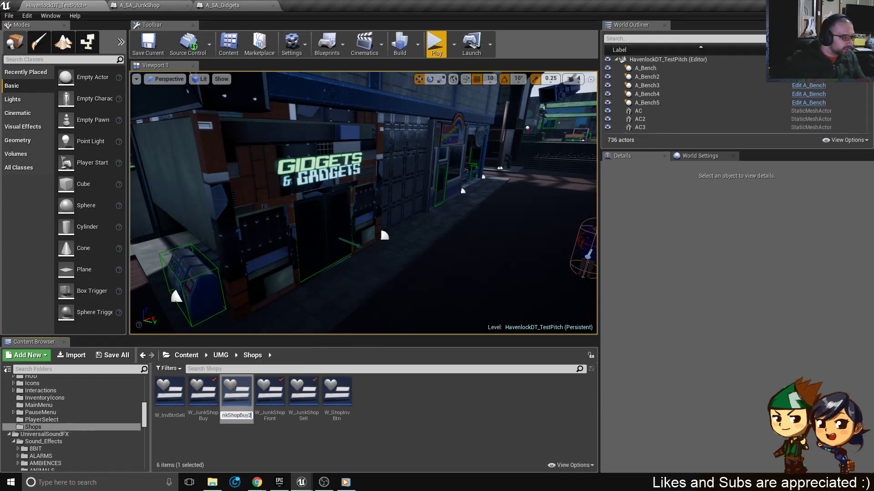
pyautogui.press('BackSpace')
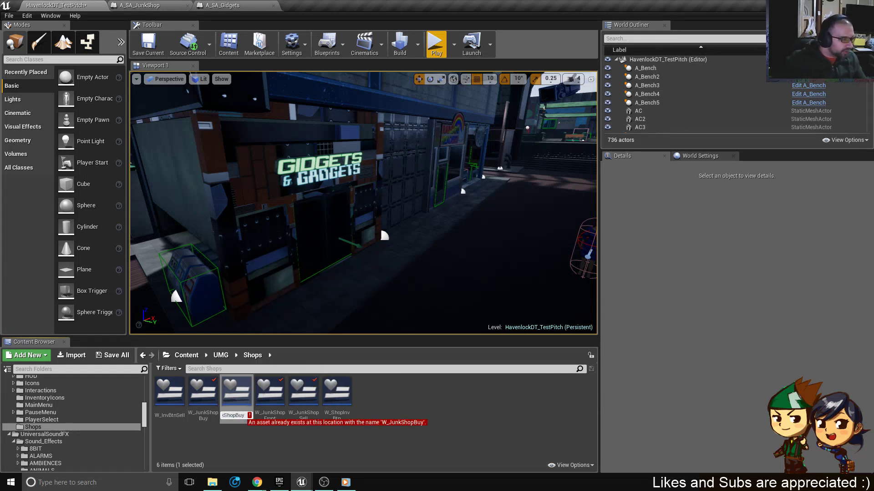
pyautogui.press('BackSpace')
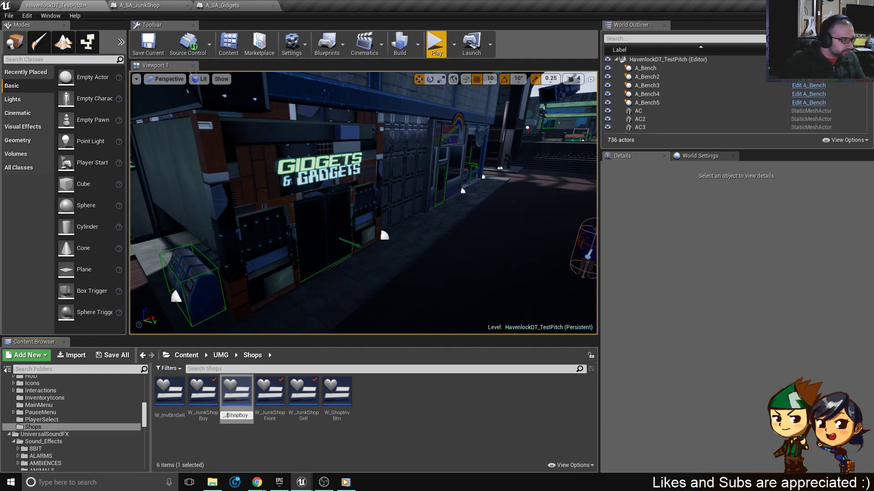
pyautogui.write('U')
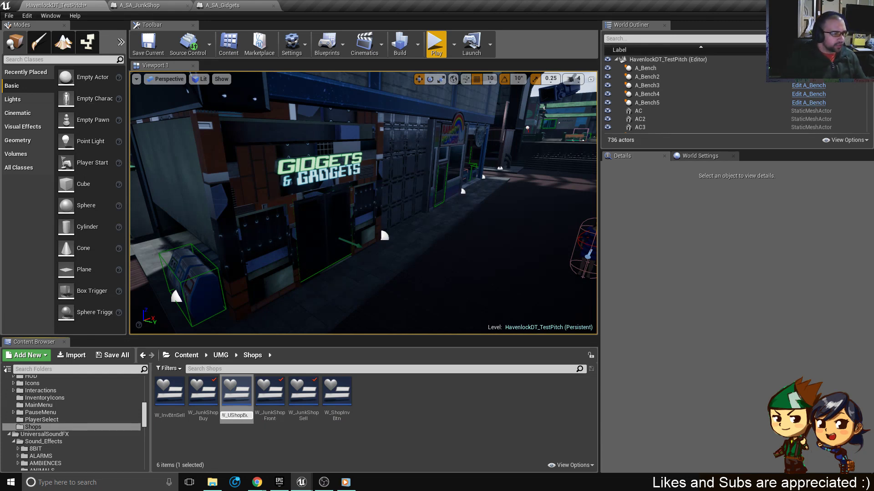
pyautogui.write('nivers')
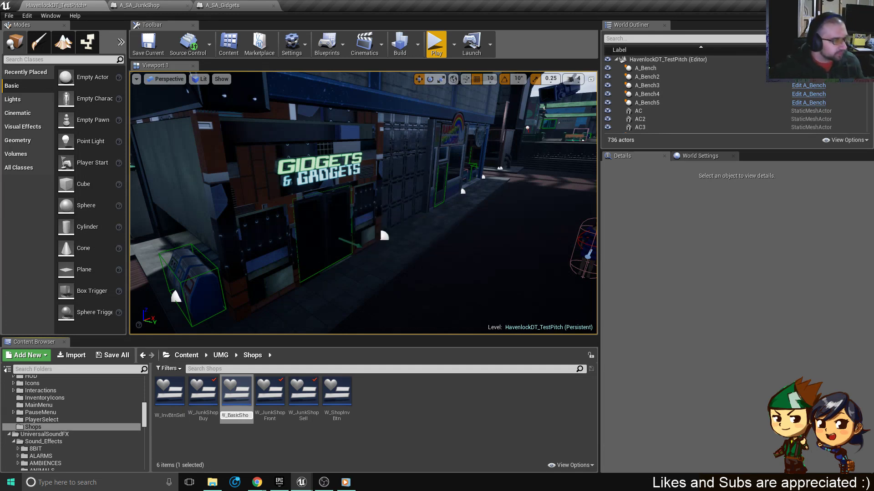
pyautogui.write('pBuy')
pyautogui.press('Return')
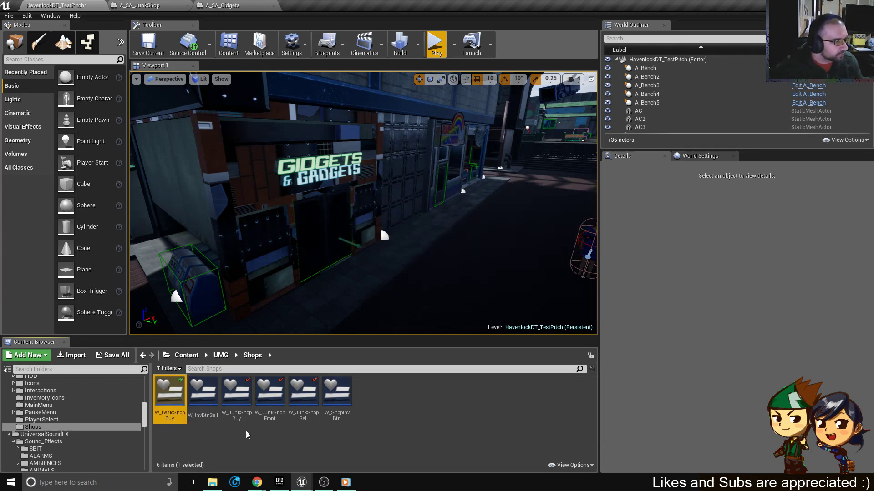
# Open the W_BasicShopBuy widget and change its JUNK SHOP title text to BASIC SHOP.
pyautogui.doubleClick(166, 397)
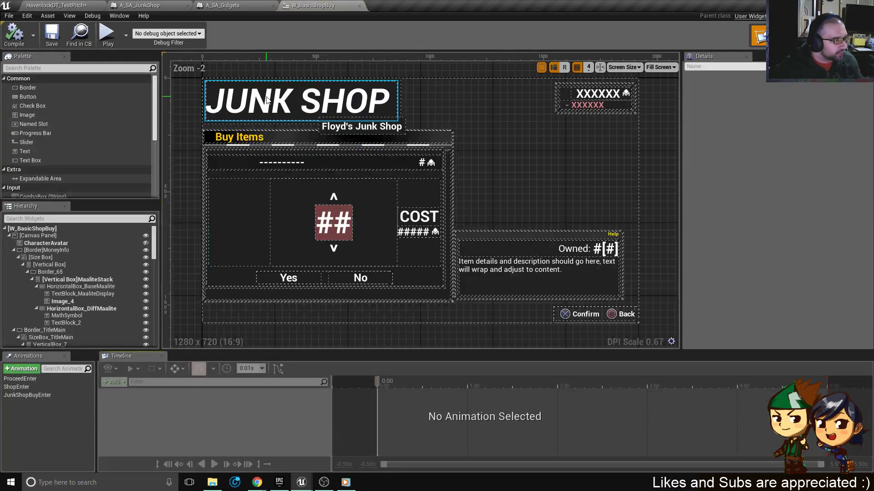
pyautogui.click(262, 113)
pyautogui.click(782, 164)
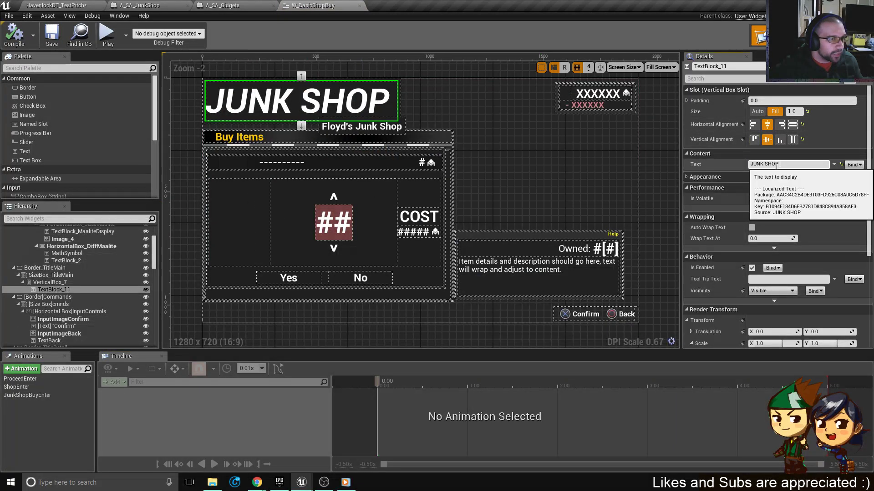
pyautogui.write('BASIC SHOP')
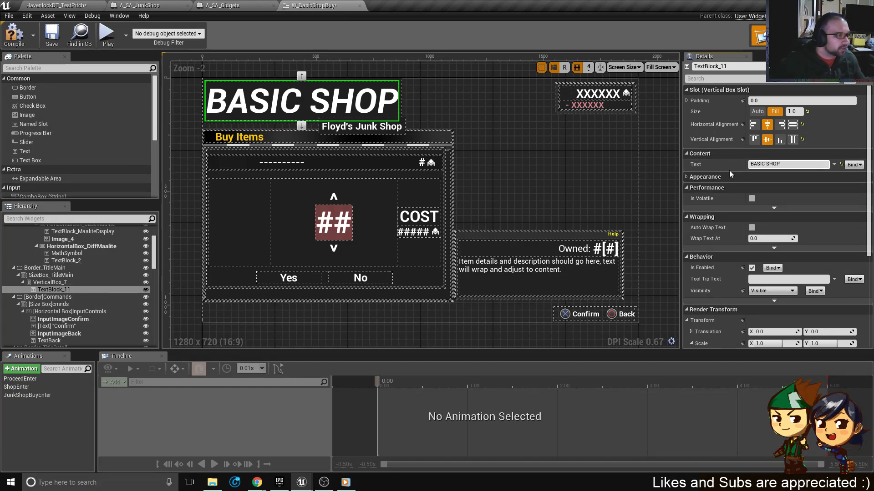
pyautogui.click(189, 187)
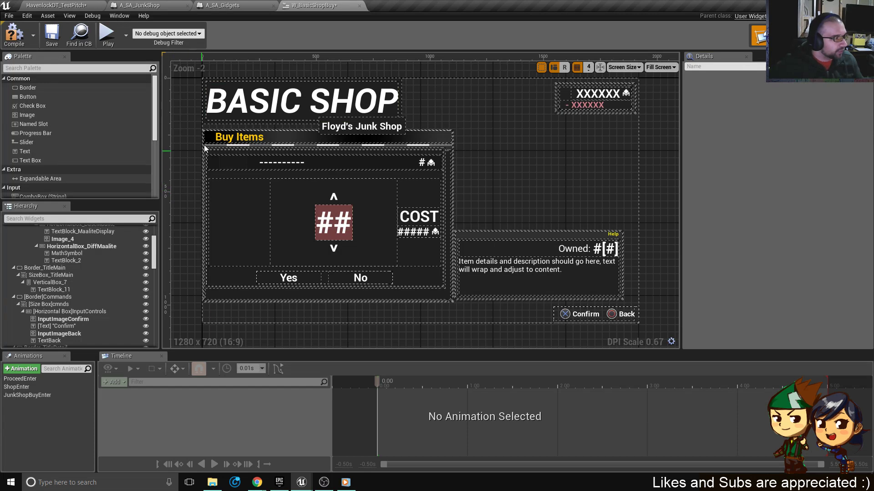
# Set the shop name text beneath the BASIC SHOP title to TBD and save the widget.
pyautogui.click(366, 130)
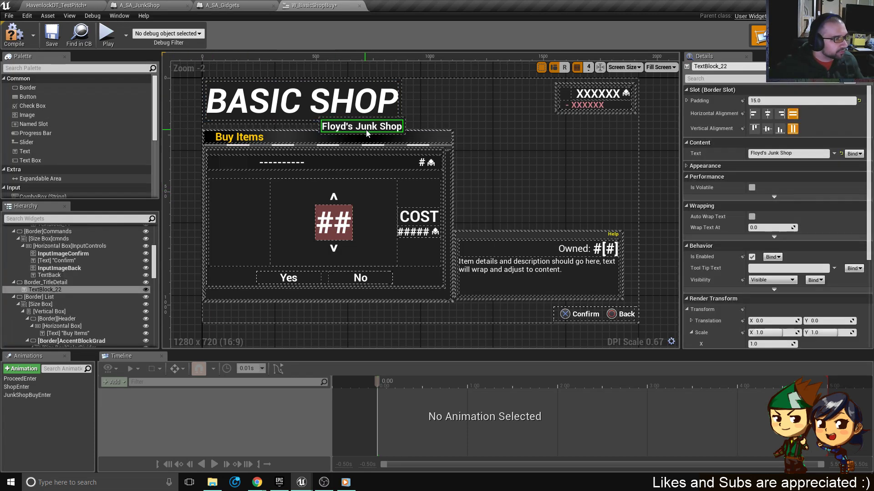
pyautogui.click(769, 154)
pyautogui.write('TB')
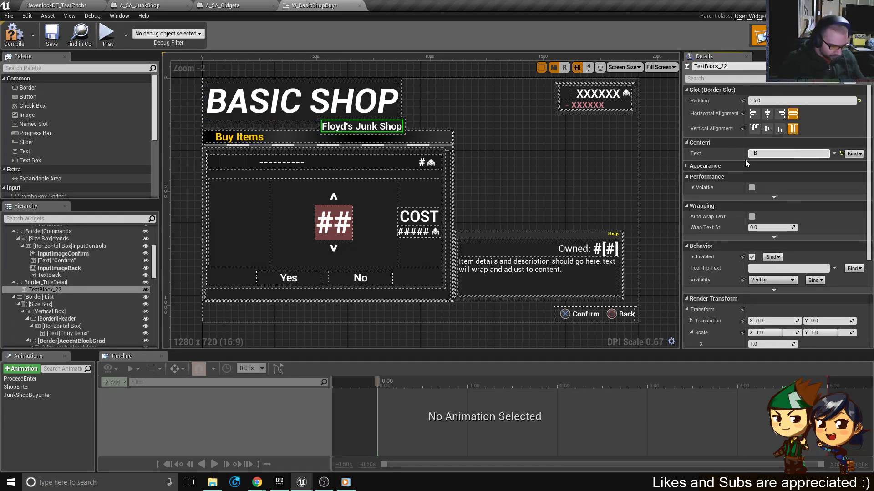
pyautogui.write('D')
pyautogui.press('Return')
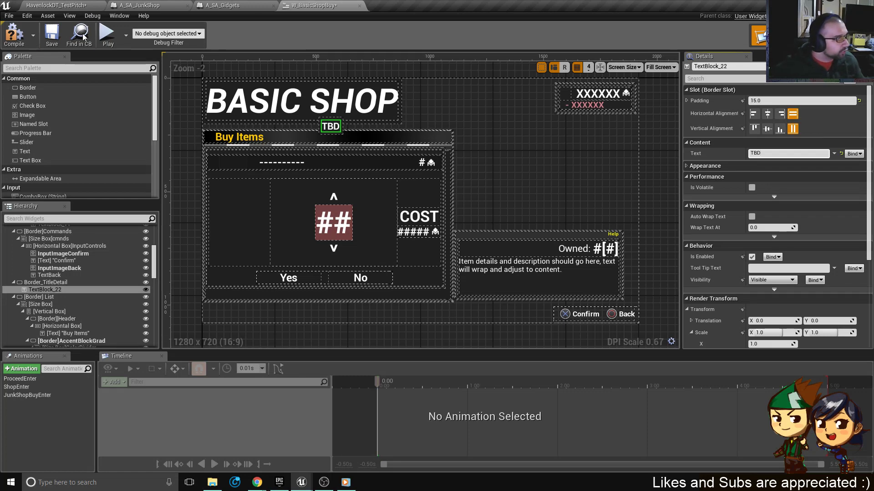
pyautogui.click(51, 35)
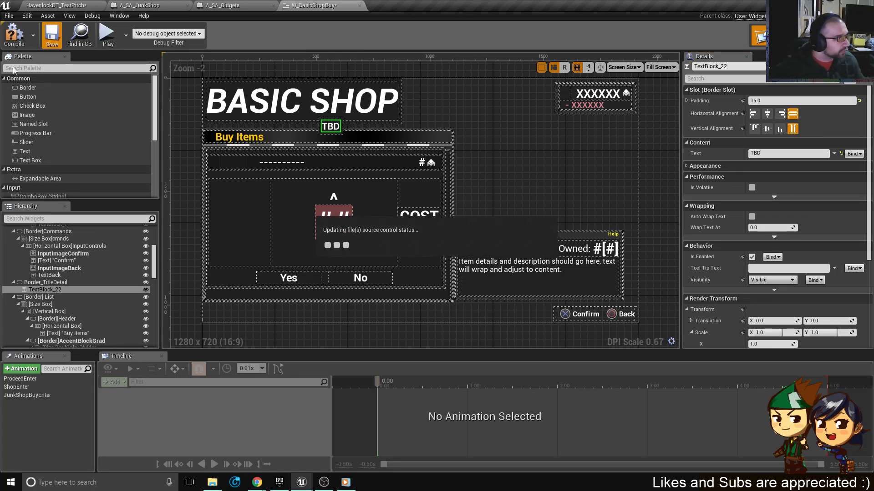
# Set the class of the Construct node under Creates Buy Menu in A_SA_Gidgets to W_BasicShopBuy and recompile the blueprint.
pyautogui.click(225, 5)
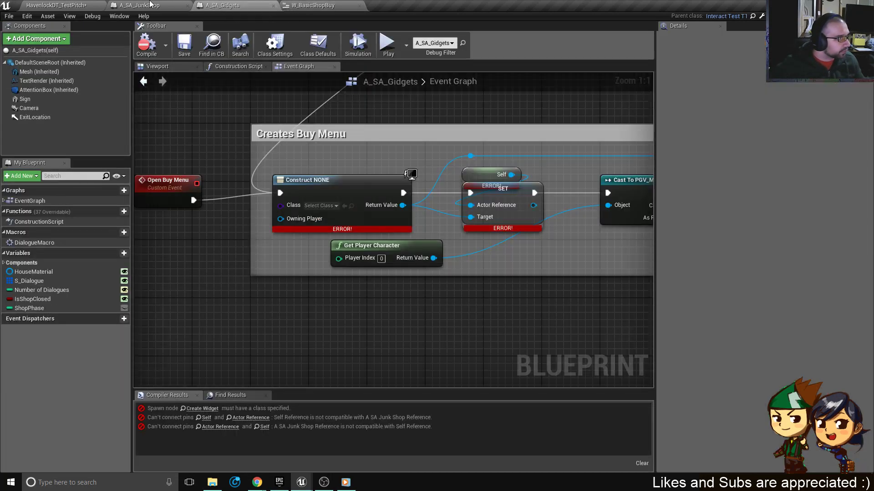
pyautogui.click(157, 7)
pyautogui.click(225, 6)
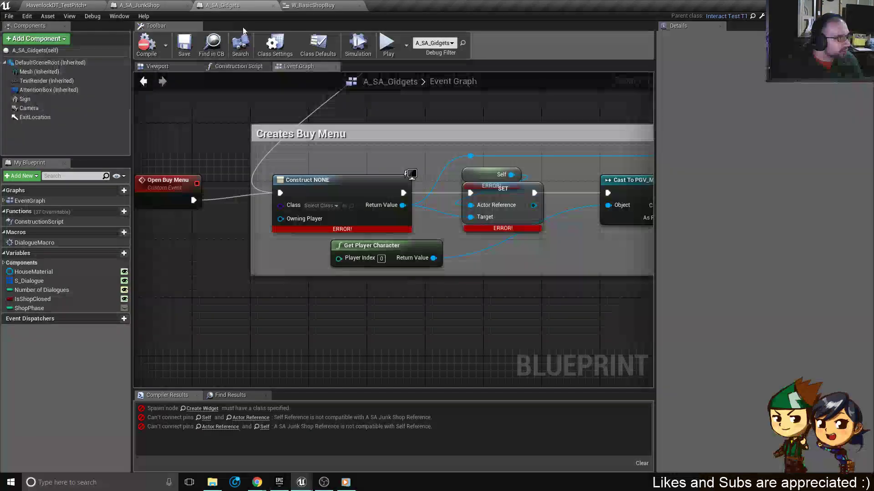
pyautogui.click(336, 206)
pyautogui.write('basic')
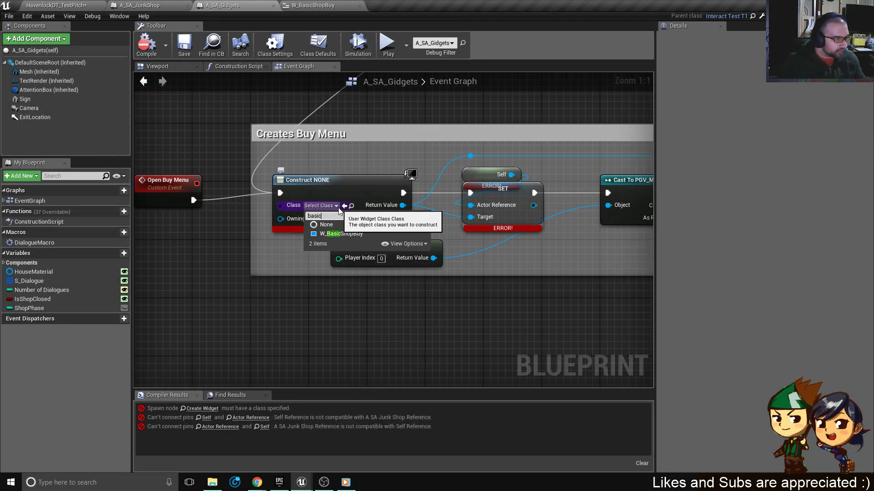
pyautogui.click(349, 234)
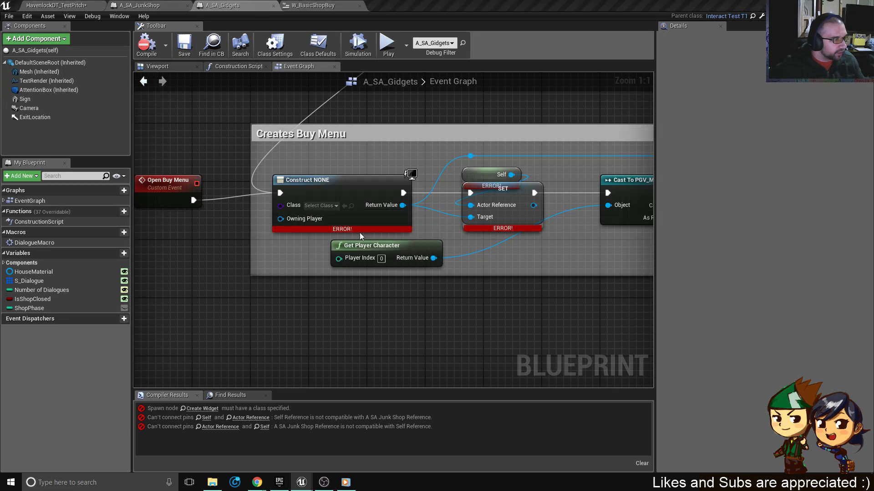
pyautogui.moveTo(480, 243); pyautogui.dragTo(354, 229, button='right')
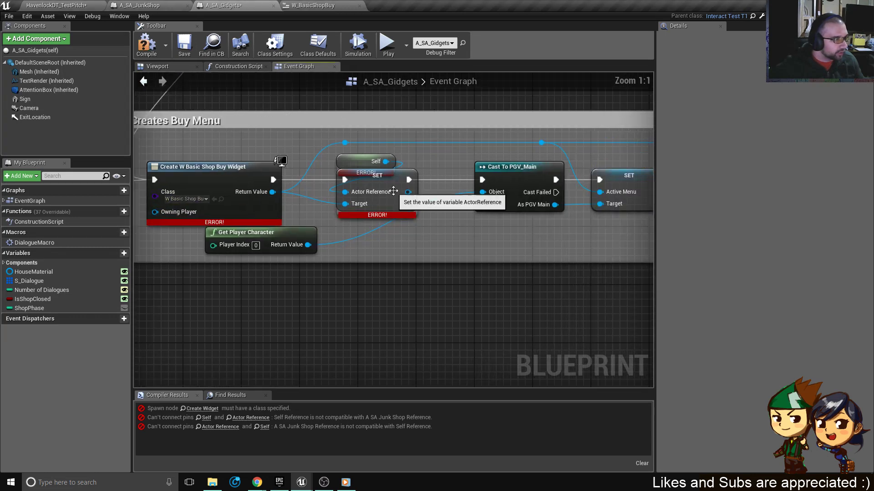
pyautogui.click(410, 210)
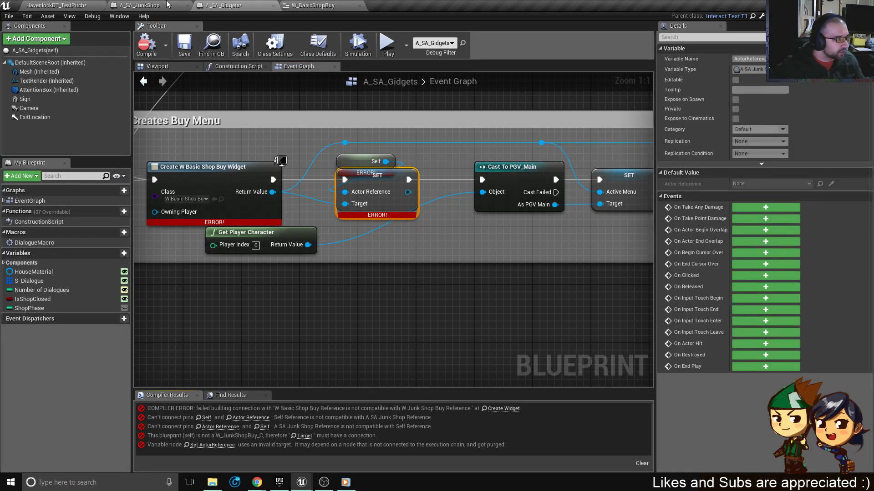
# Find where the ActorReference variable is used in the W_BasicShopBuy event graph and go to its Get node.
pyautogui.click(313, 6)
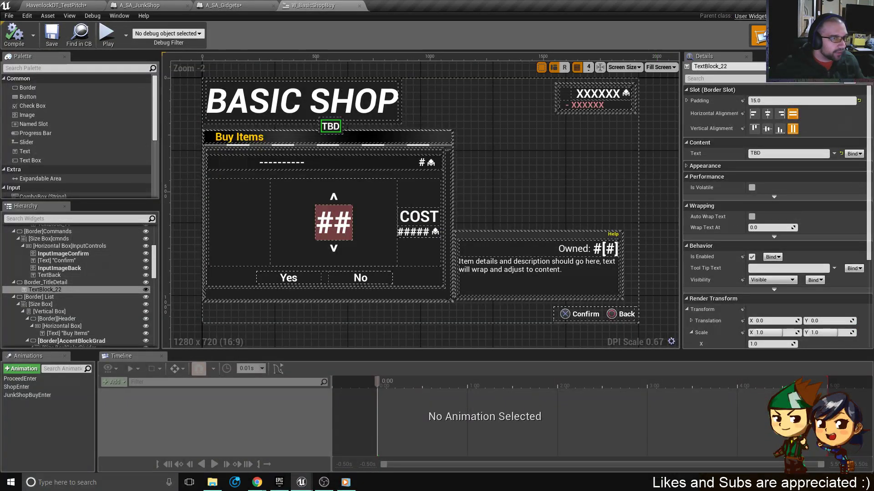
pyautogui.click(844, 36)
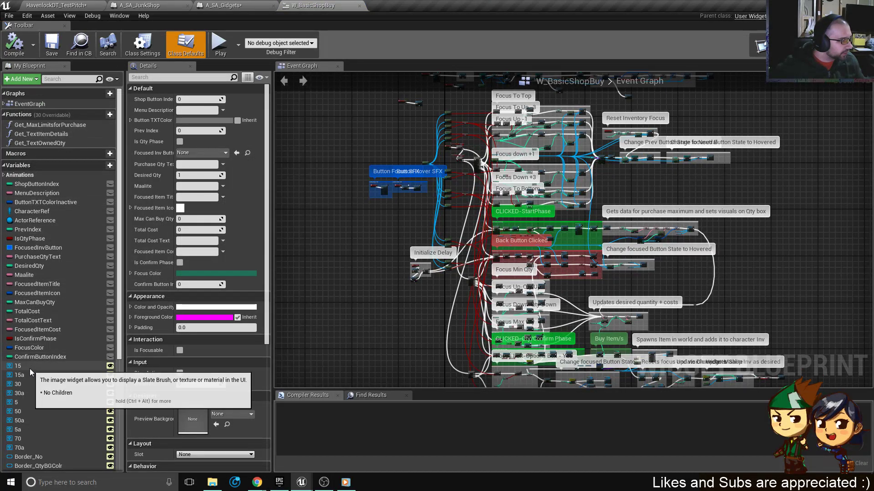
pyautogui.click(41, 221)
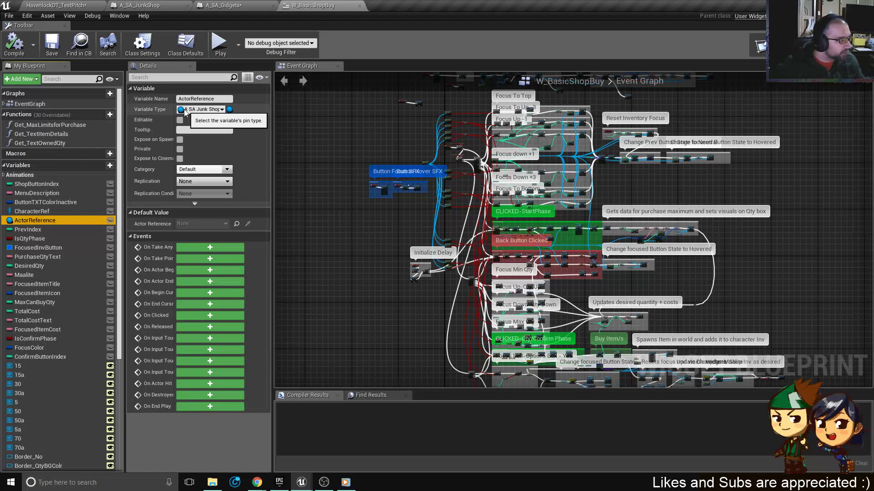
pyautogui.click(218, 110)
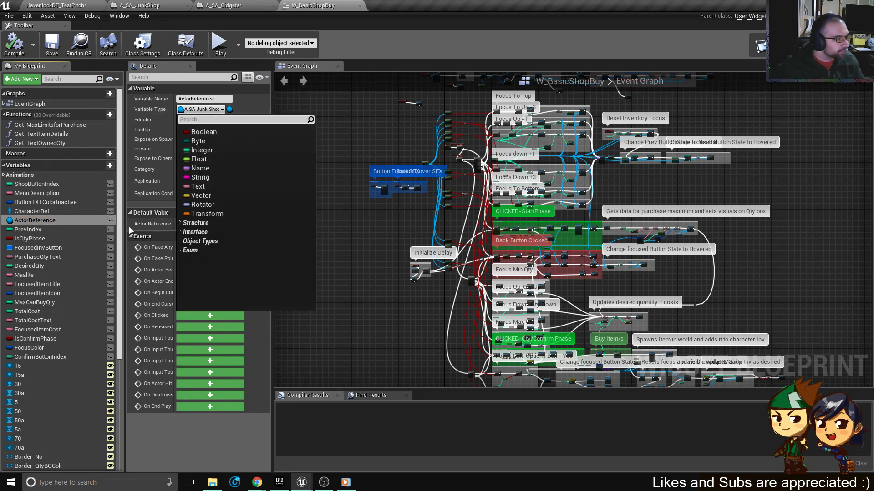
pyautogui.click(73, 215)
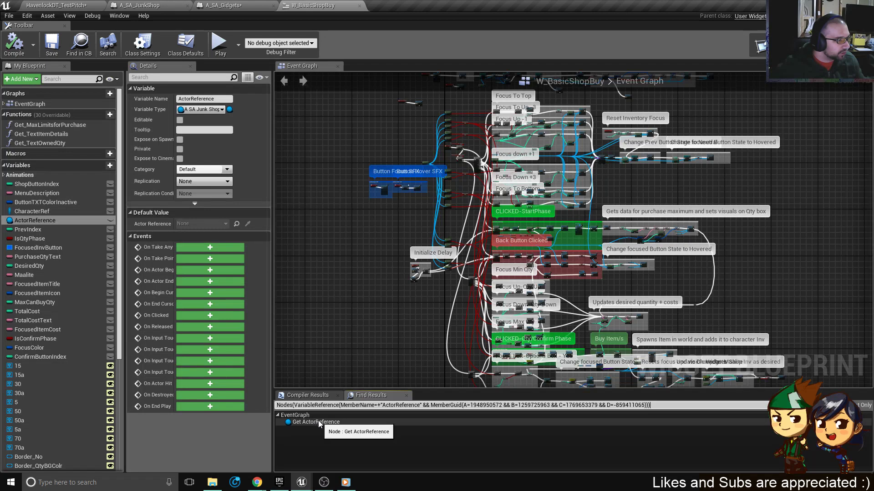
pyautogui.click(319, 424)
pyautogui.doubleClick(317, 423)
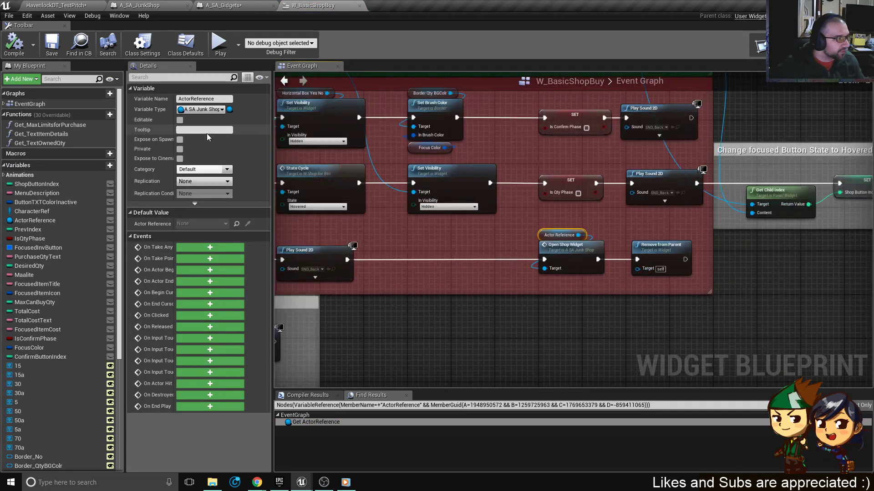
# Change the ActorReference variable's type in W_BasicShopBuy to Interact Test T1, the parent class of A_SA_Gidgets.
pyautogui.click(215, 110)
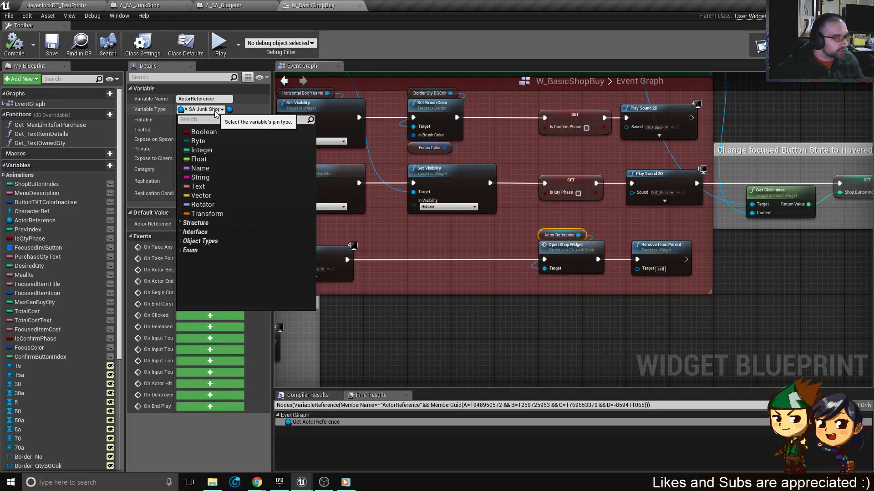
pyautogui.click(227, 5)
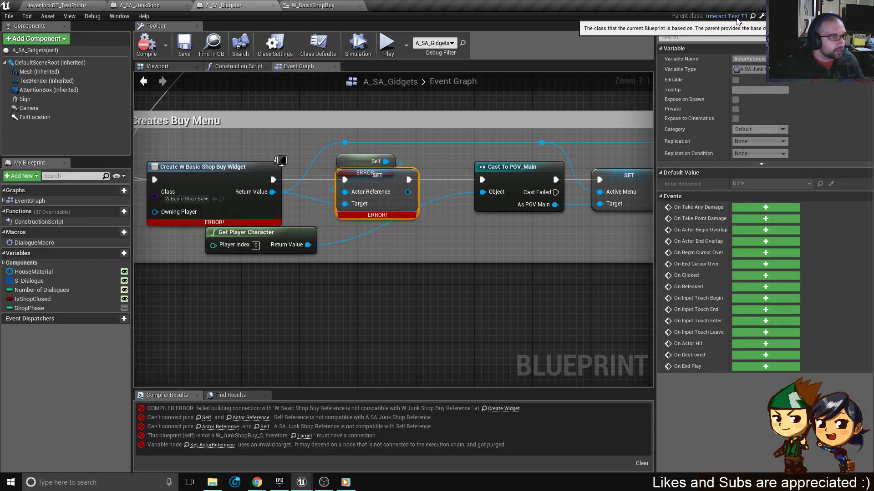
pyautogui.click(322, 5)
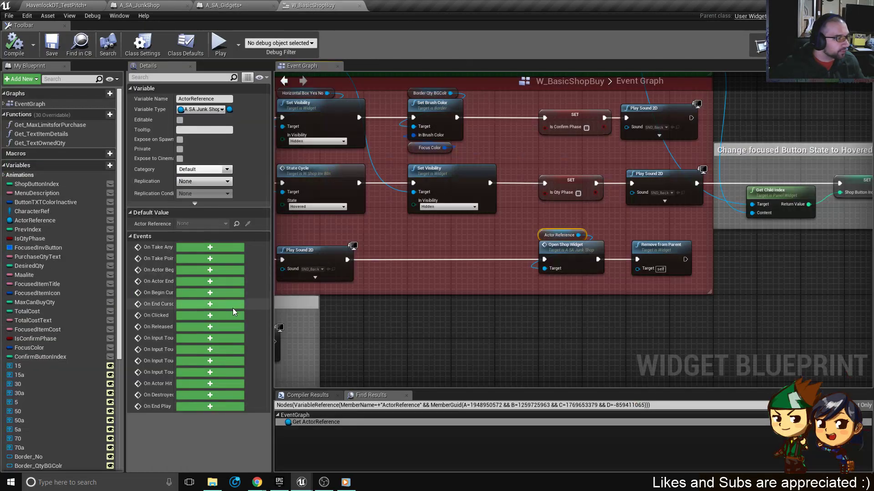
pyautogui.click(204, 109)
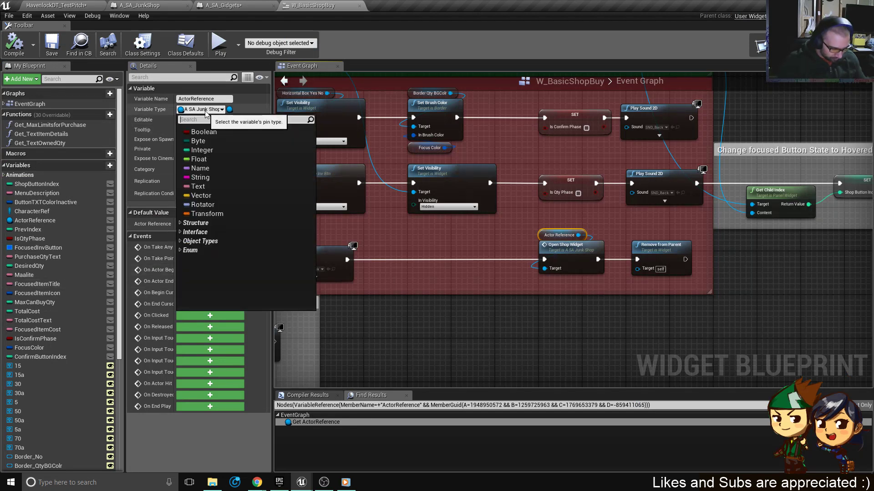
pyautogui.write('Interact')
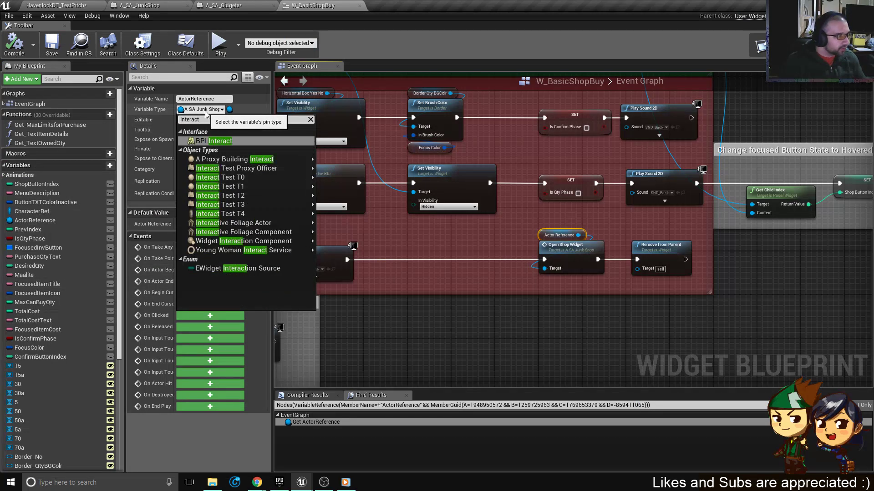
pyautogui.click(245, 186)
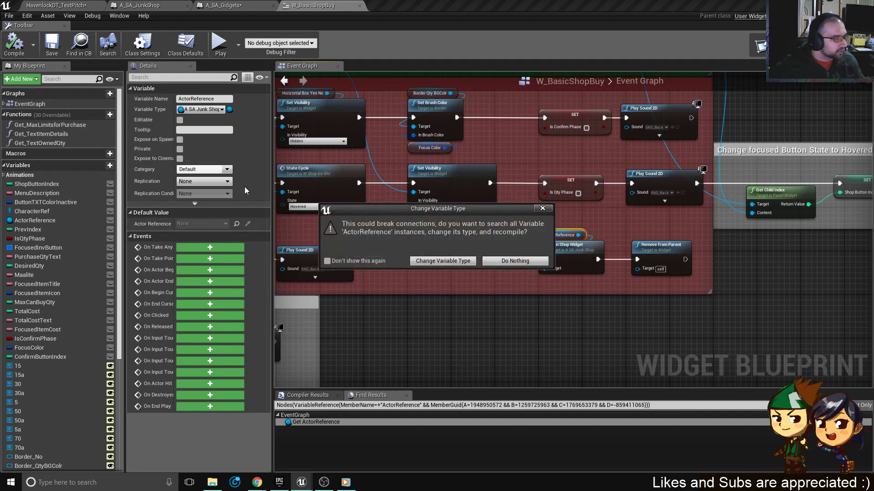
pyautogui.click(434, 261)
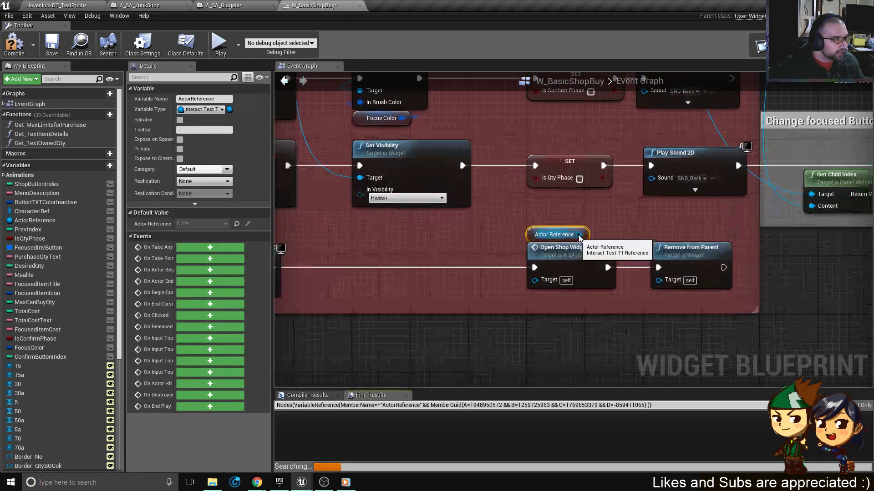
# Try to reconnect Actor Reference to the target of the Open Shop Widget node, and compile and save W_BasicShopBuy.
pyautogui.scroll(2, 557, 234)
pyautogui.moveTo(522, 285); pyautogui.dragTo(540, 305)
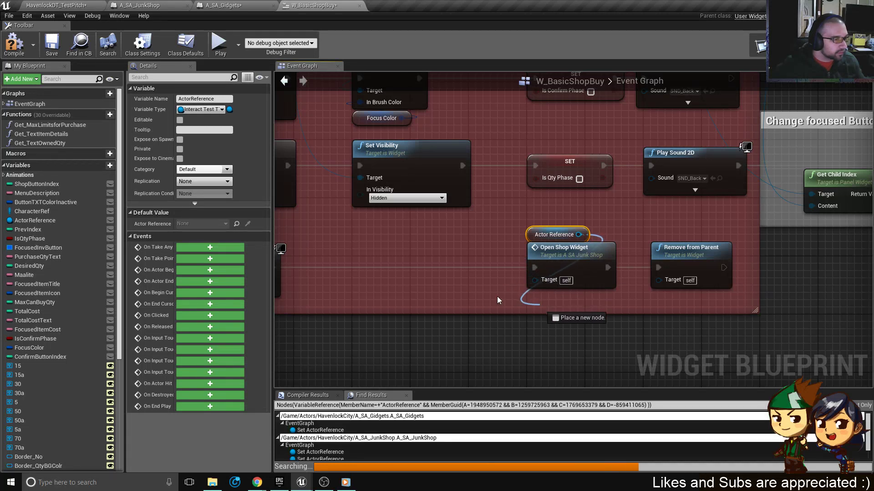
pyautogui.click(489, 296)
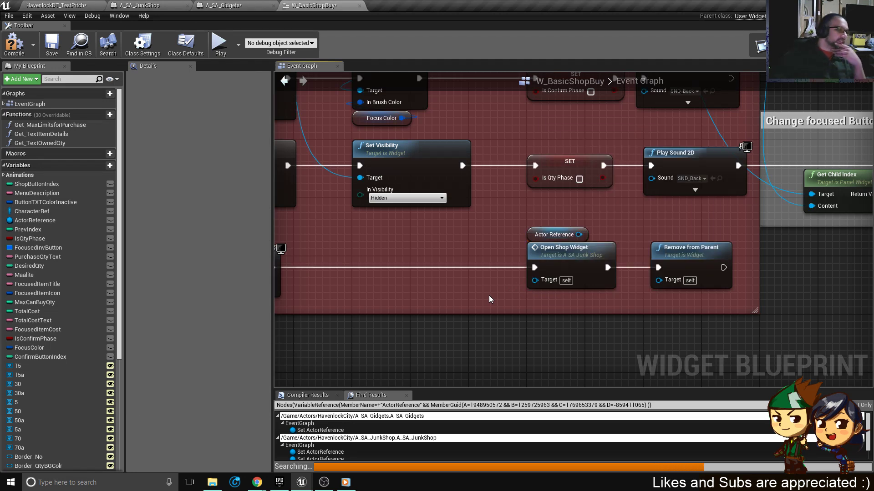
pyautogui.click(541, 235)
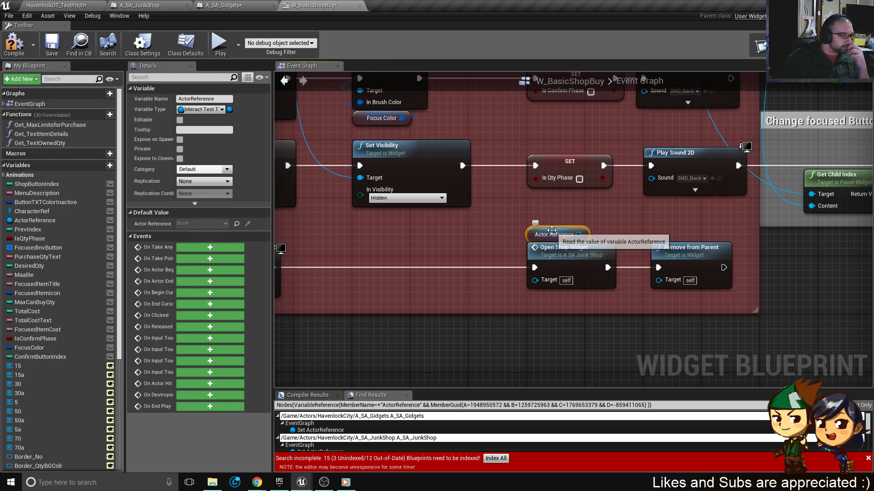
pyautogui.click(52, 44)
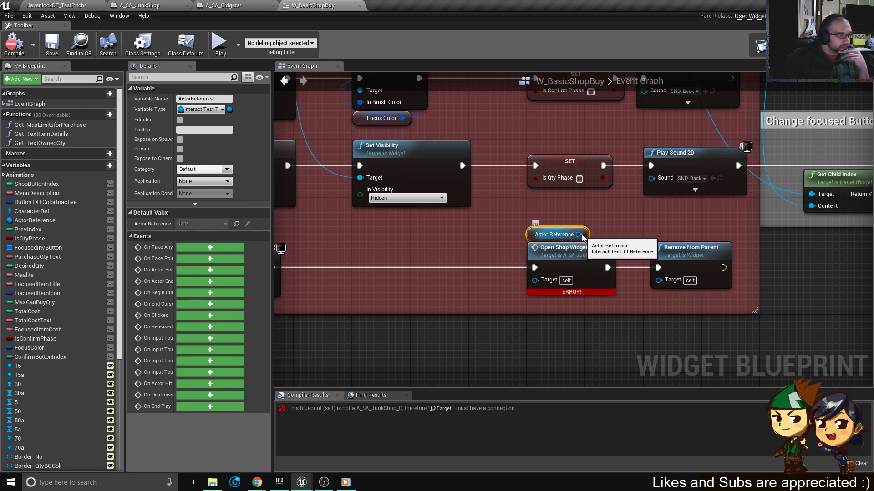
# Search the actions available from the Actor Reference pin for "child even" without adding a node.
pyautogui.moveTo(578, 235); pyautogui.dragTo(612, 244)
pyautogui.moveTo(629, 229); pyautogui.dragTo(628, 228)
pyautogui.write('child even')
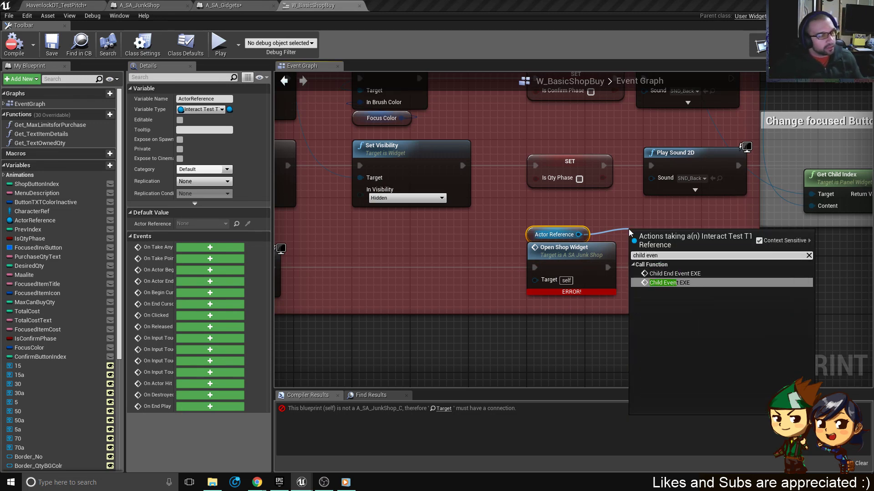
pyautogui.click(441, 242)
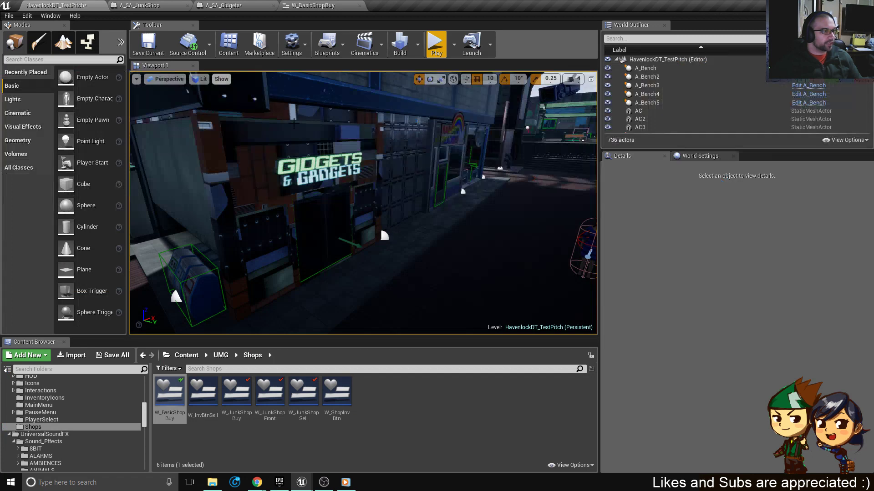
# Examine the Create W Basic Shop Buy Widget and Set Actor Reference nodes under Creates Buy Menu in A_SA_Gidgets.
pyautogui.click(243, 5)
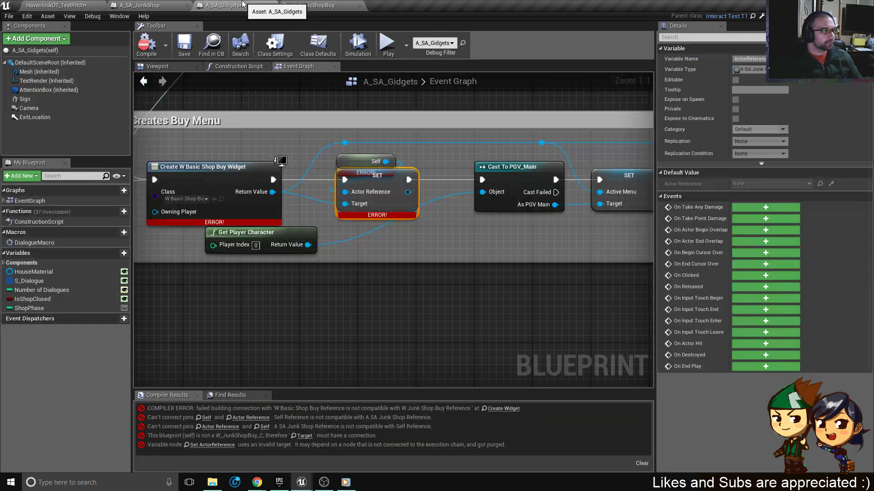
pyautogui.scroll(-6, 296, 189)
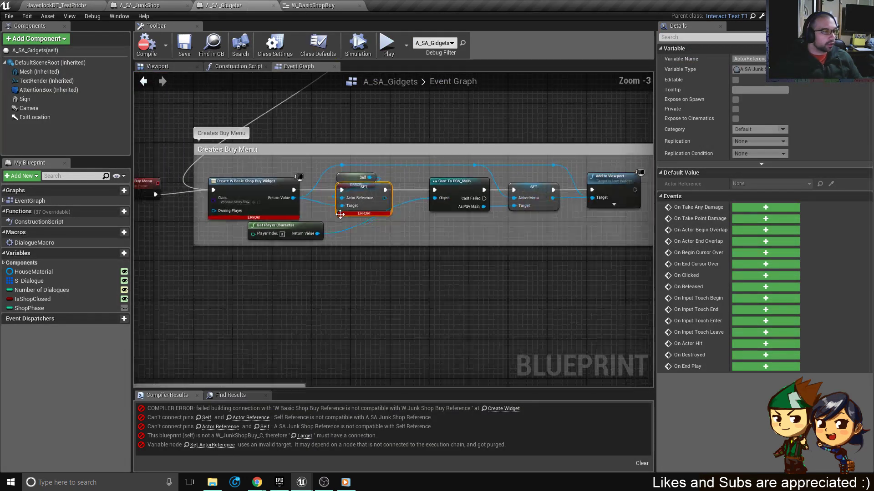
pyautogui.scroll(5, 280, 186)
pyautogui.scroll(-3, 400, 225)
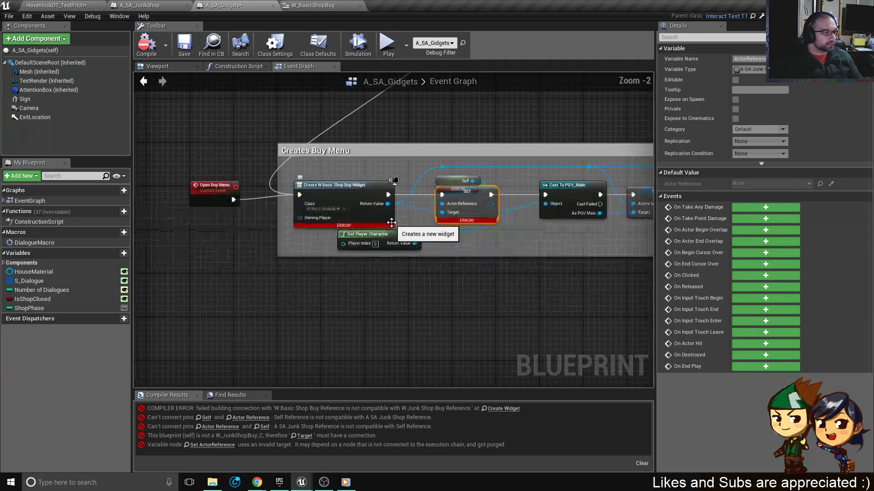
pyautogui.scroll(3, 364, 219)
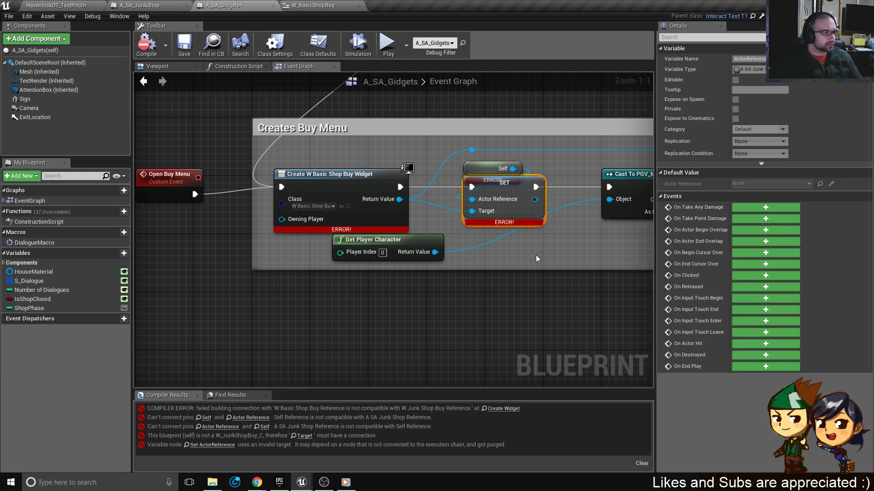
pyautogui.moveTo(536, 258); pyautogui.dragTo(531, 279, button='right')
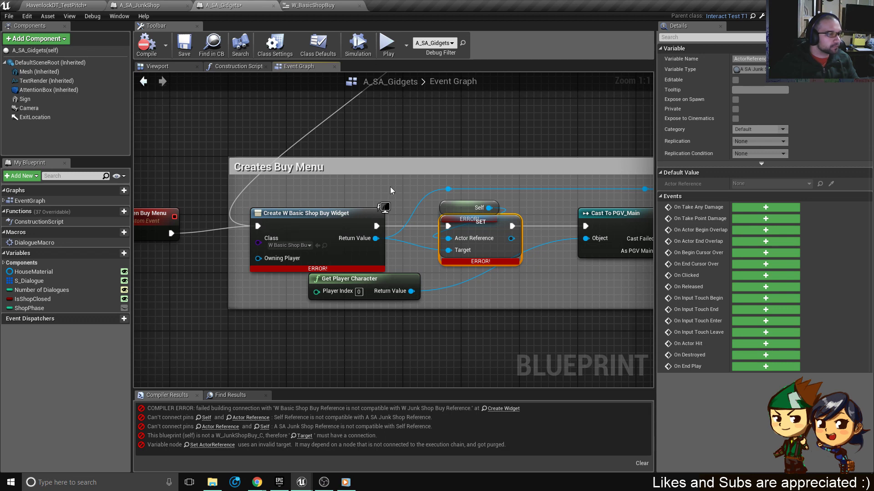
pyautogui.click(394, 233)
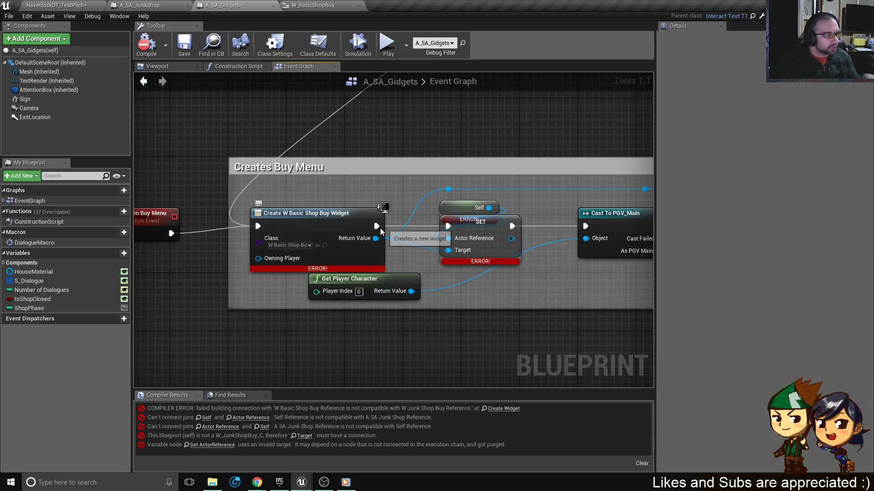
# Examine the Open Shop Widget node and the execution chain around it in the W_BasicShopBuy event graph.
pyautogui.click(314, 5)
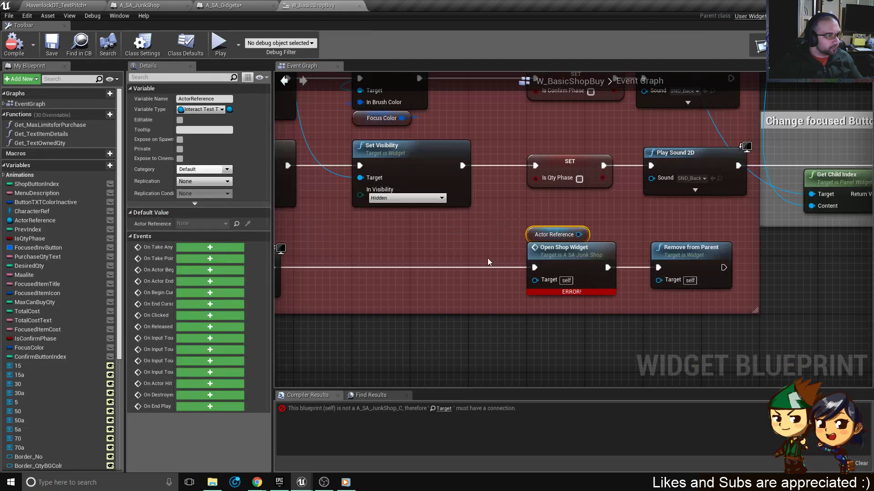
pyautogui.click(567, 259)
pyautogui.scroll(-3, 485, 270)
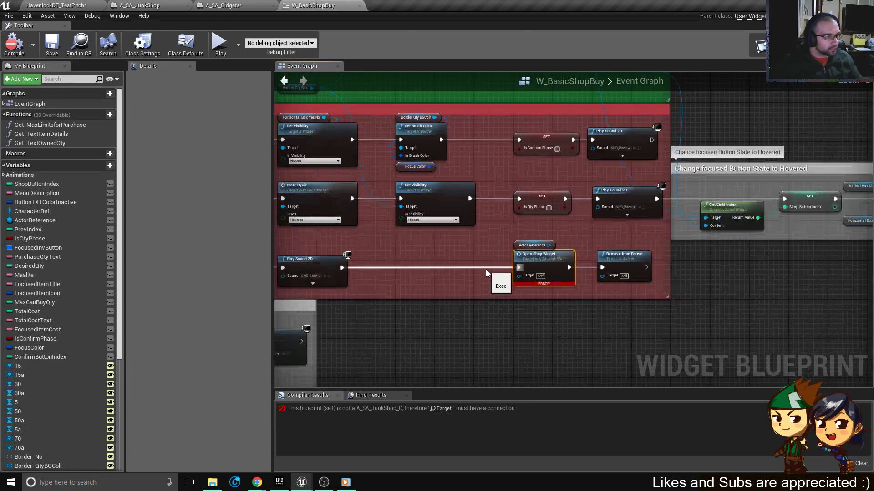
pyautogui.moveTo(485, 269); pyautogui.dragTo(622, 269, button='right')
pyautogui.scroll(3, 680, 257)
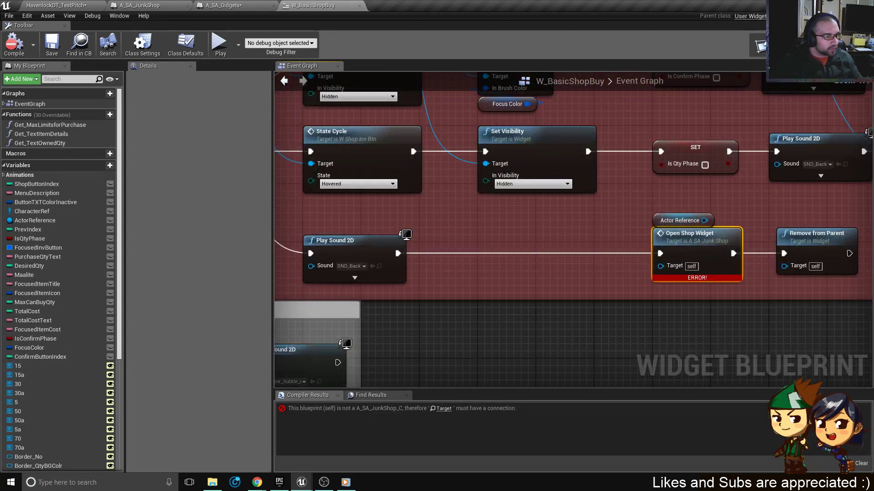
pyautogui.moveTo(733, 256); pyautogui.dragTo(582, 241, button='right')
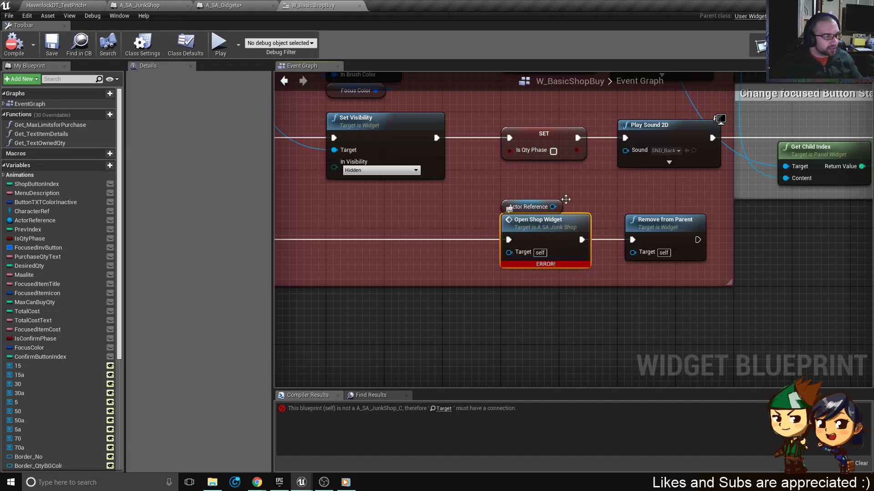
# Delete the Open Shop Widget node from the W_BasicShopBuy event graph.
pyautogui.moveTo(591, 196); pyautogui.dragTo(539, 246)
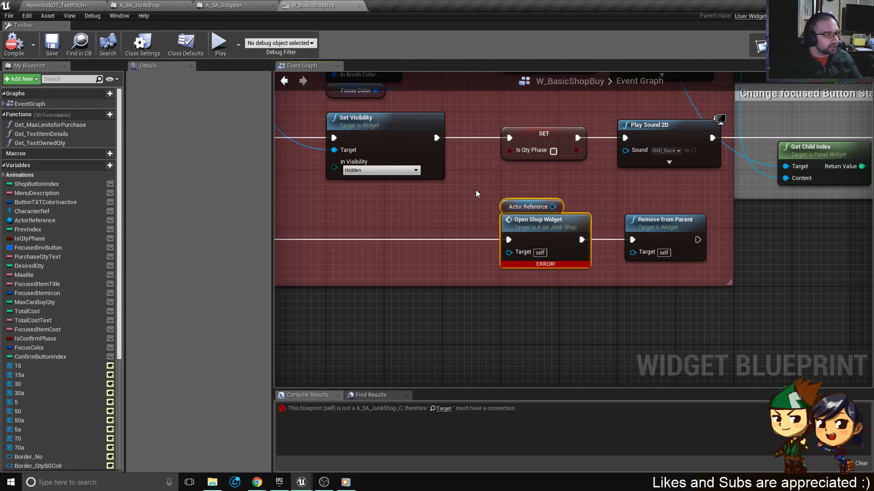
pyautogui.moveTo(484, 193); pyautogui.dragTo(554, 228)
pyautogui.click(526, 220)
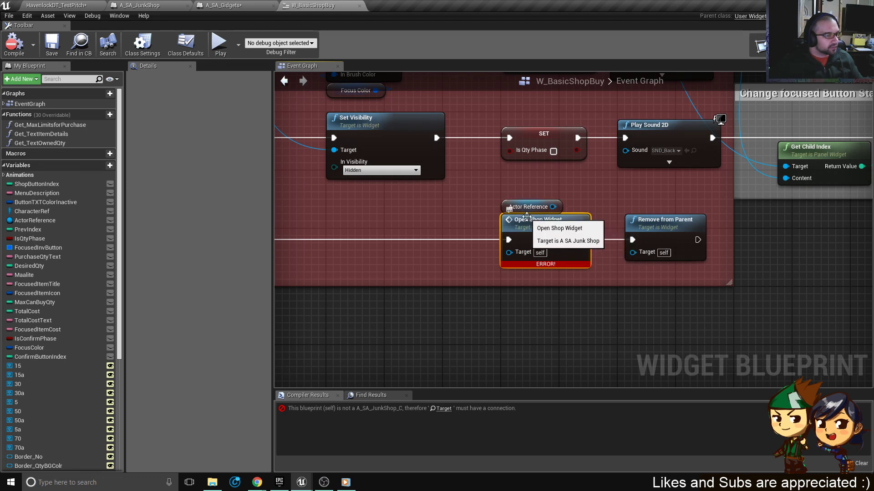
pyautogui.press('Delete')
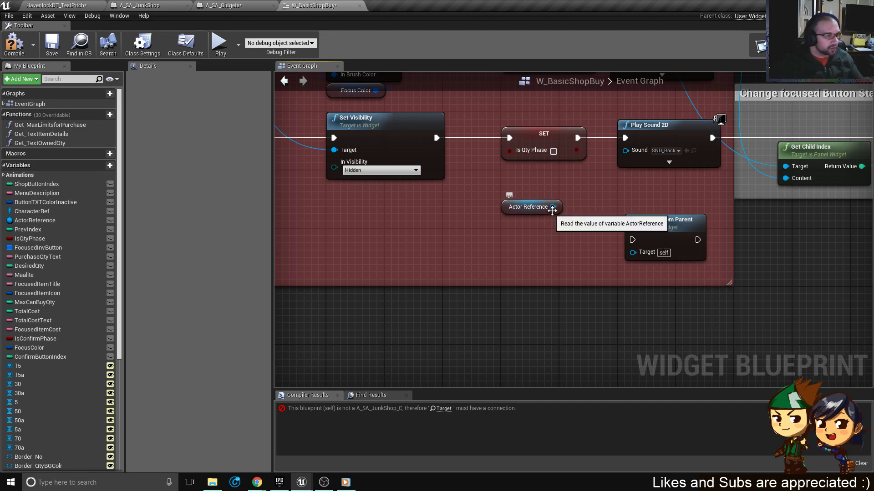
pyautogui.scroll(-2, 554, 212)
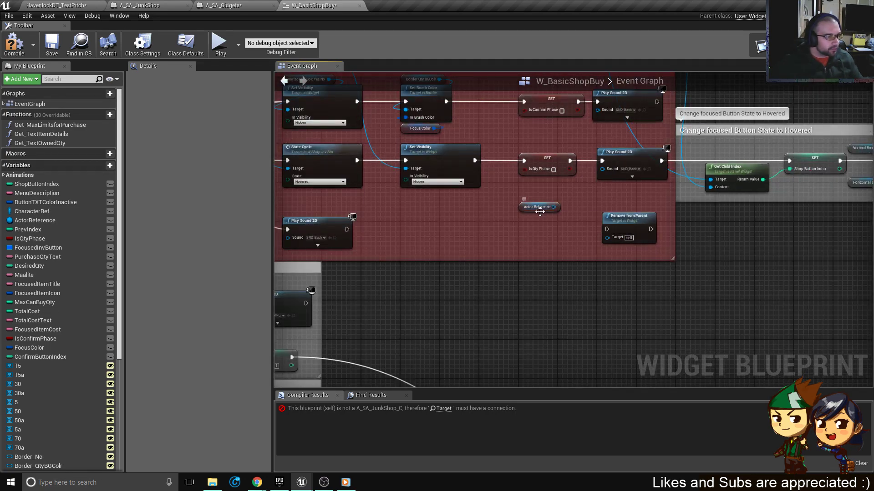
pyautogui.scroll(3, 540, 211)
# Examine the Creates Buy Menu section in A_SA_Gidgets and the front, buy and sell widget creation chains in A_SA_JunkShop.
pyautogui.click(234, 5)
pyautogui.scroll(-6, 418, 162)
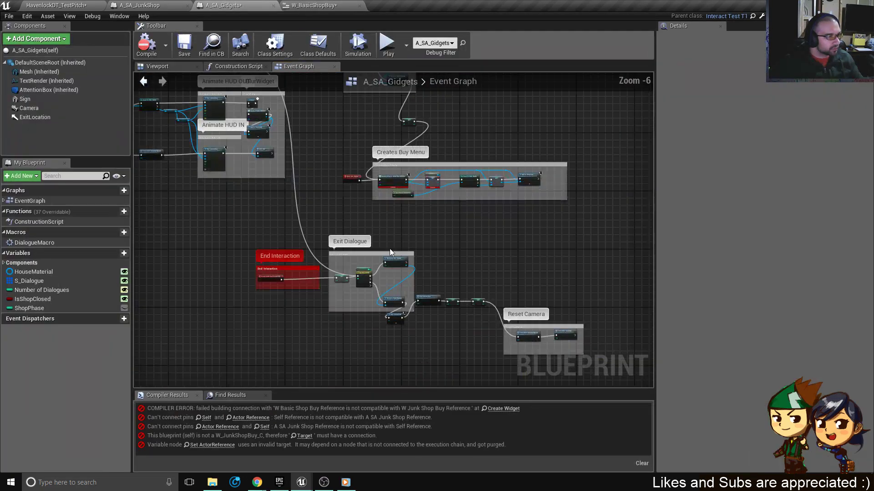
pyautogui.scroll(5, 421, 180)
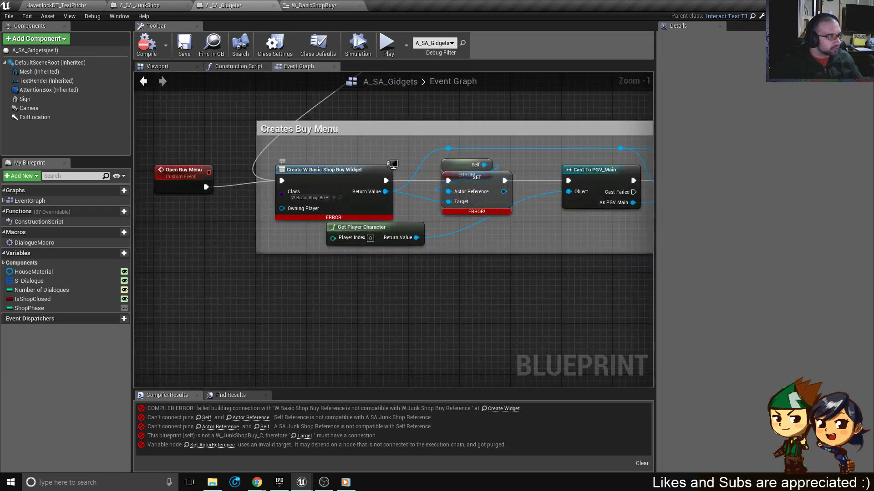
pyautogui.click(139, 5)
pyautogui.scroll(-4, 368, 161)
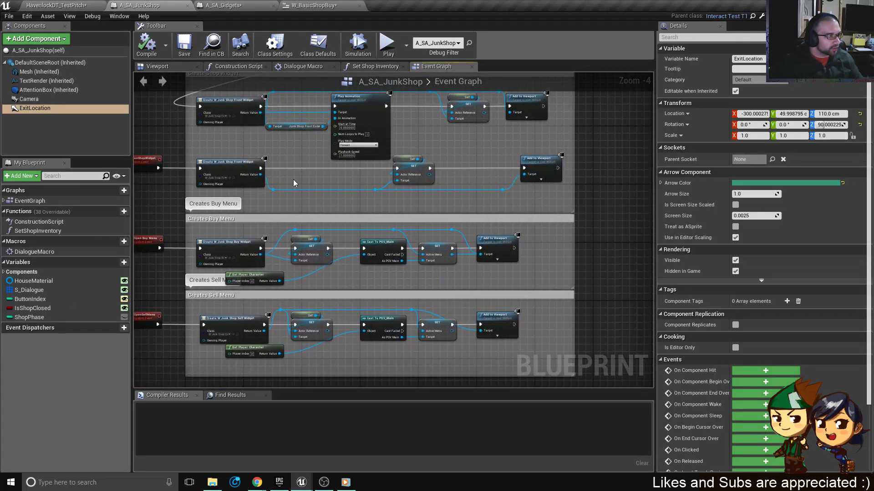
pyautogui.moveTo(294, 183); pyautogui.dragTo(247, 237, button='right')
pyautogui.scroll(3, 375, 278)
pyautogui.scroll(-3, 375, 277)
pyautogui.scroll(2, 375, 277)
pyautogui.scroll(1, 353, 167)
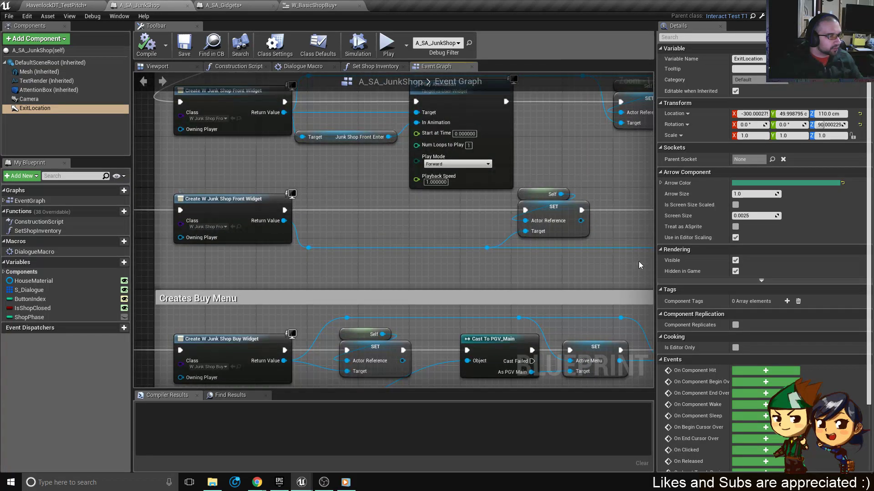
# Open the W_JunkShopFront event graph, examine how Actor Reference drives Set Shop Phase and Exit Dialogue, and close the widget again.
pyautogui.click(239, 226)
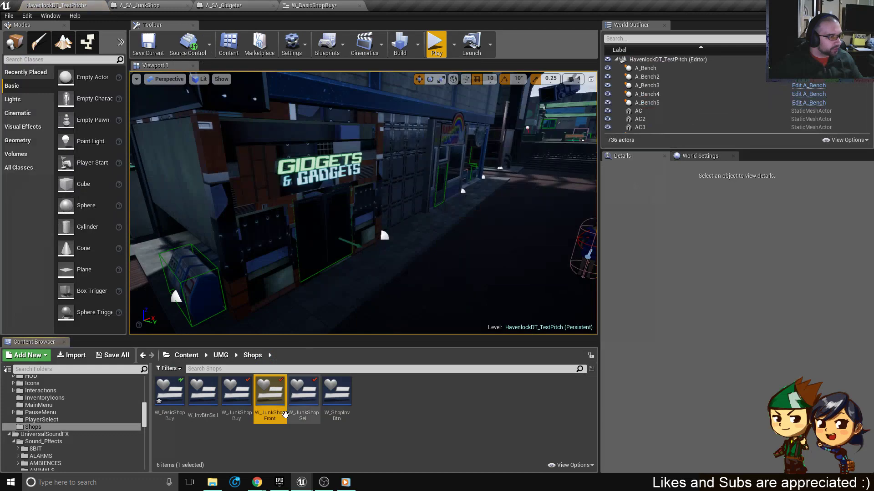
pyautogui.doubleClick(269, 394)
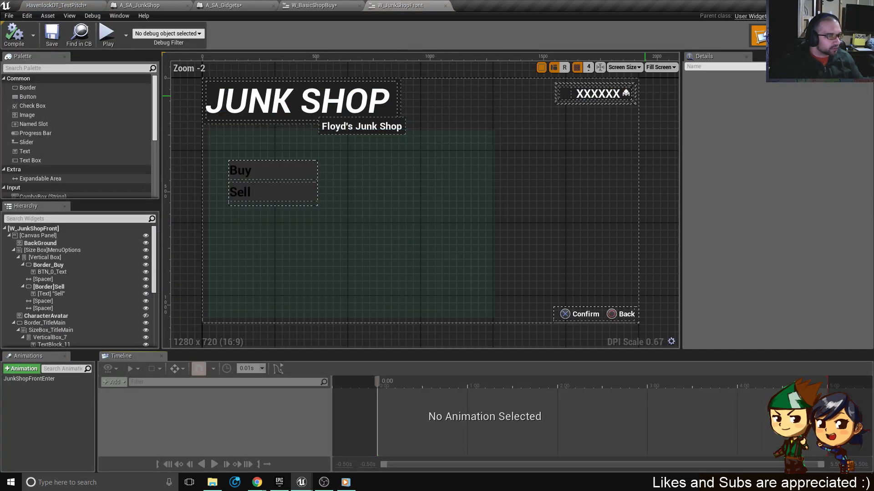
pyautogui.click(842, 36)
pyautogui.scroll(-4, 541, 231)
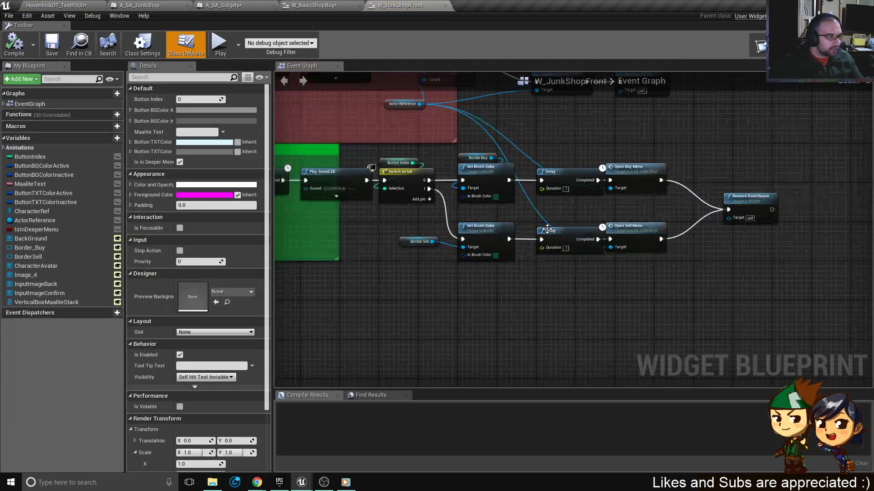
pyautogui.moveTo(505, 177); pyautogui.dragTo(669, 294, button='right')
pyautogui.scroll(3, 587, 239)
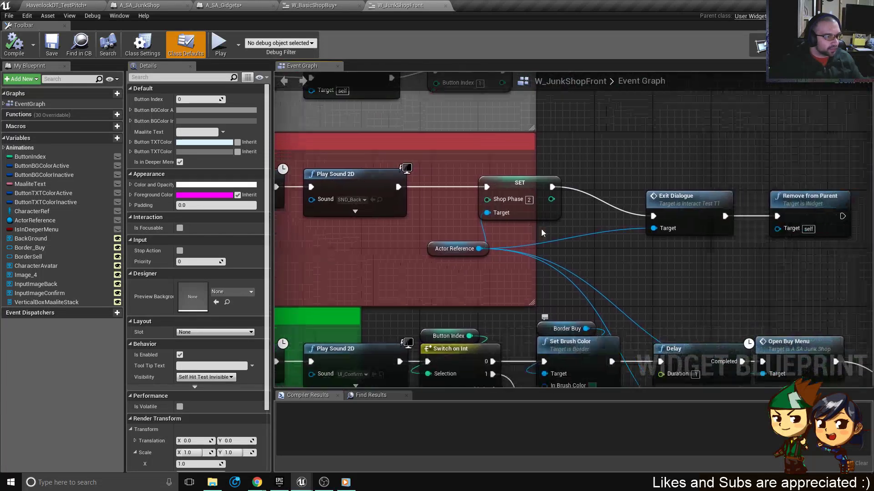
pyautogui.moveTo(580, 260); pyautogui.dragTo(467, 193)
pyautogui.scroll(-3, 518, 232)
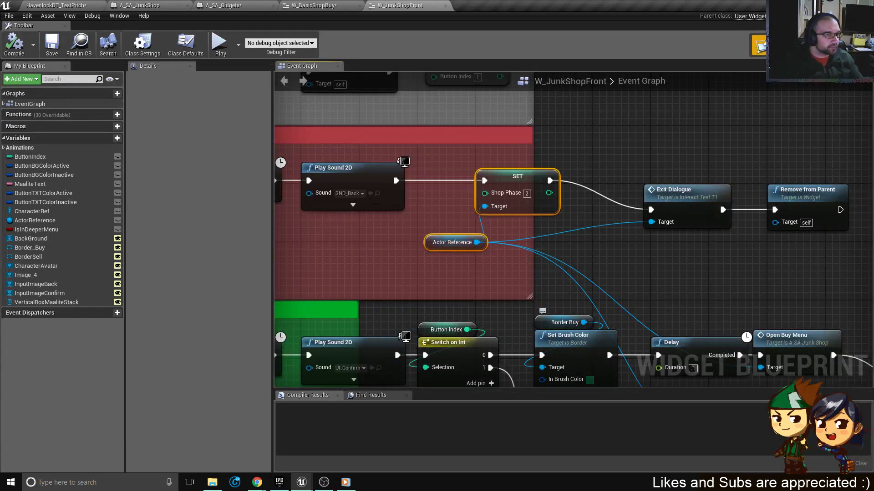
pyautogui.click(759, 36)
pyautogui.click(318, 6)
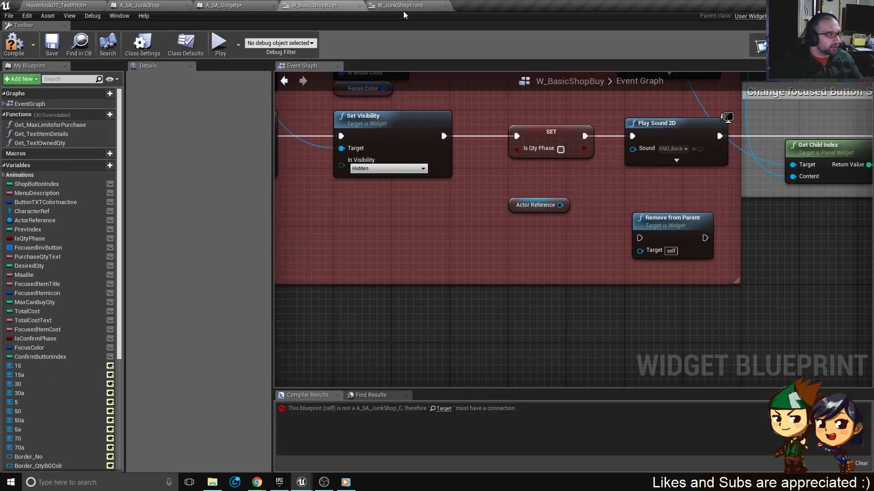
pyautogui.click(445, 6)
# Search the actions available from W_BasicShopBuy's Actor Reference pin for "shop phase" and "phase" without adding a node.
pyautogui.scroll(-3, 463, 236)
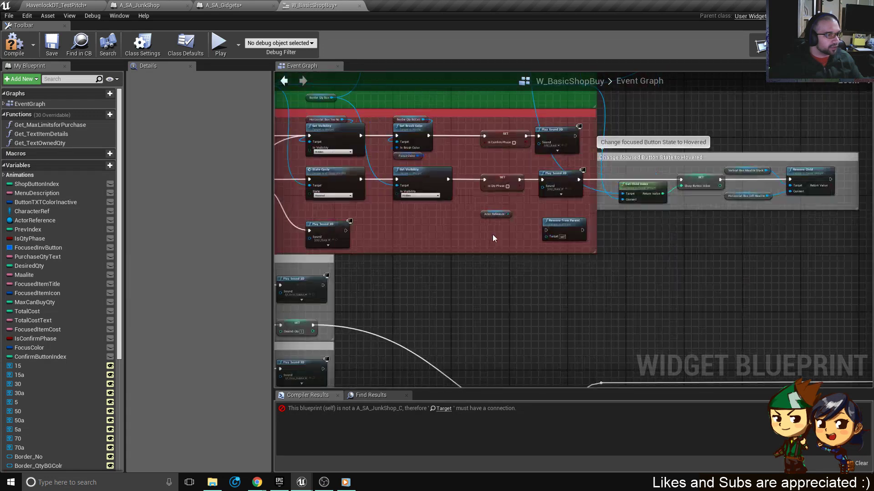
pyautogui.scroll(2, 510, 218)
pyautogui.moveTo(517, 199); pyautogui.dragTo(458, 233)
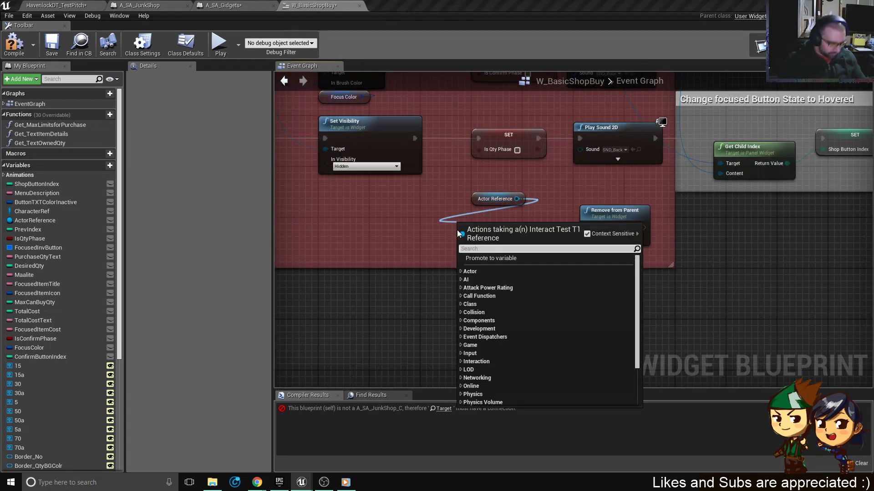
pyautogui.write('shop phase')
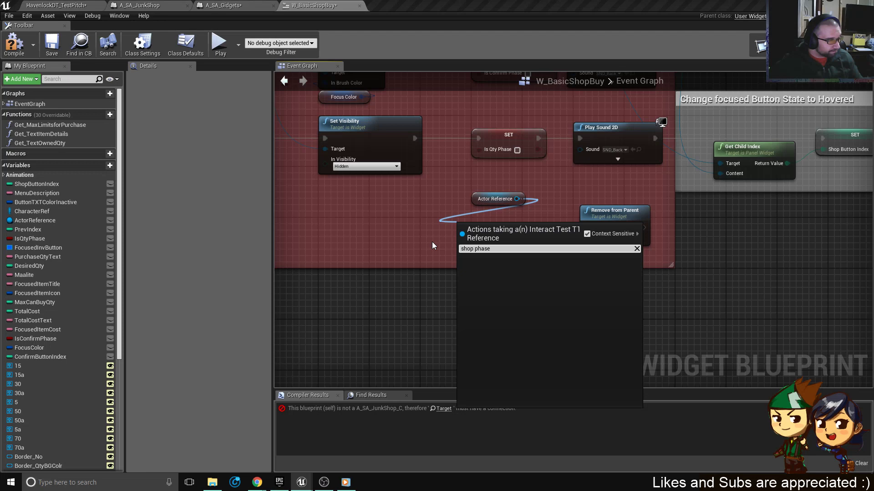
pyautogui.moveTo(516, 199); pyautogui.dragTo(477, 222)
pyautogui.write('pha')
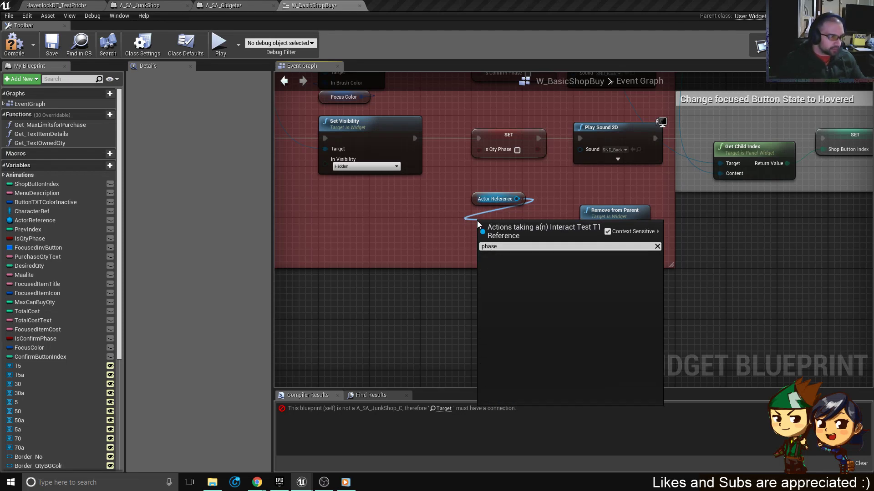
pyautogui.write('se')
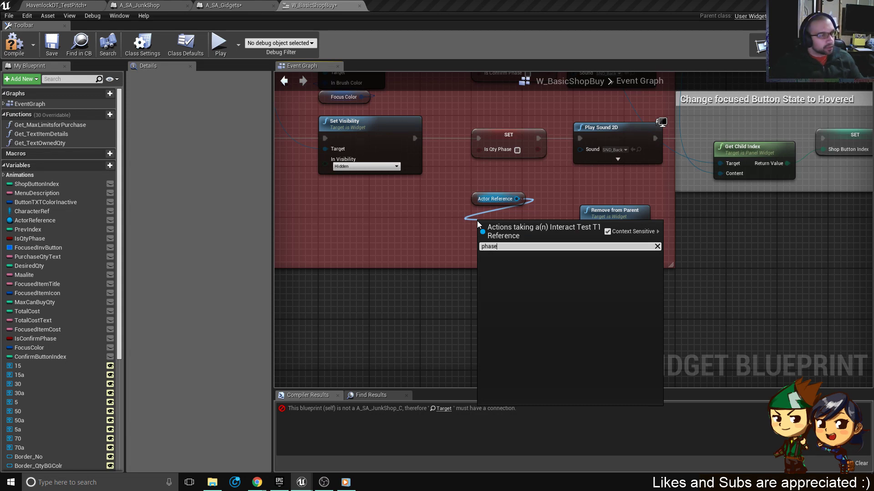
pyautogui.click(421, 252)
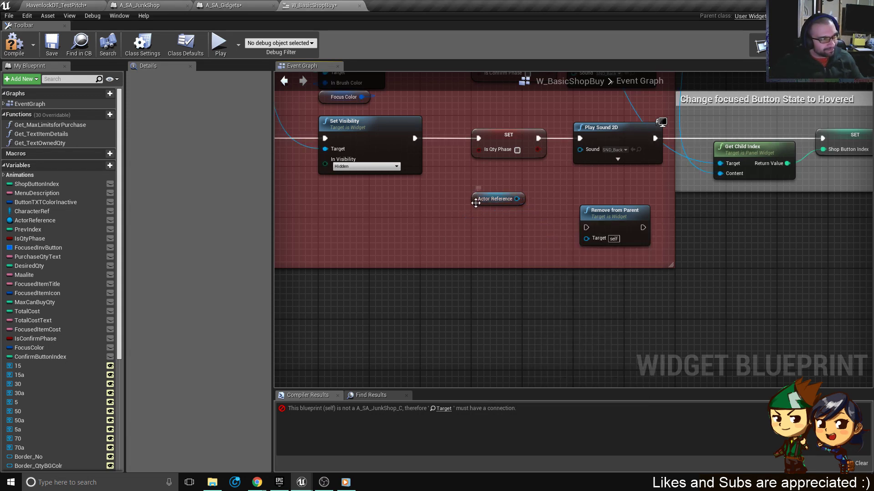
pyautogui.click(483, 201)
pyautogui.click(759, 46)
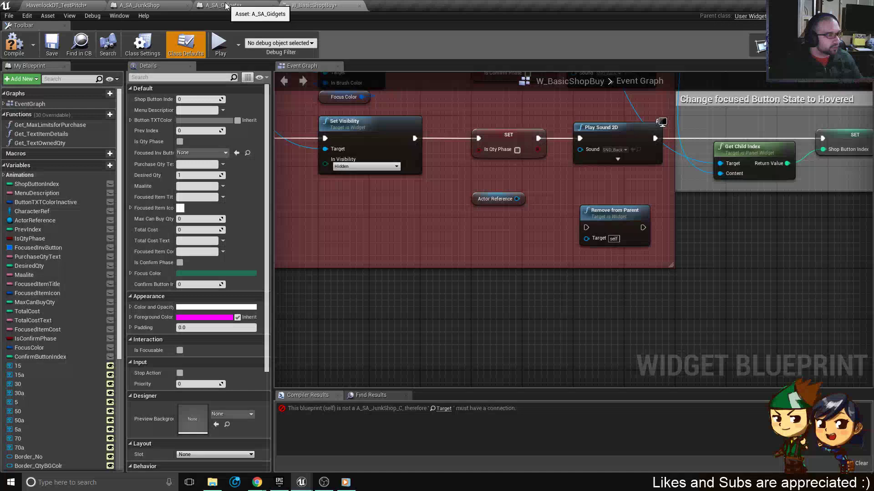
# Delete the faulty Set Actor Reference node under Creates Buy Menu in A_SA_Gidgets and compile the blueprint.
pyautogui.click(227, 5)
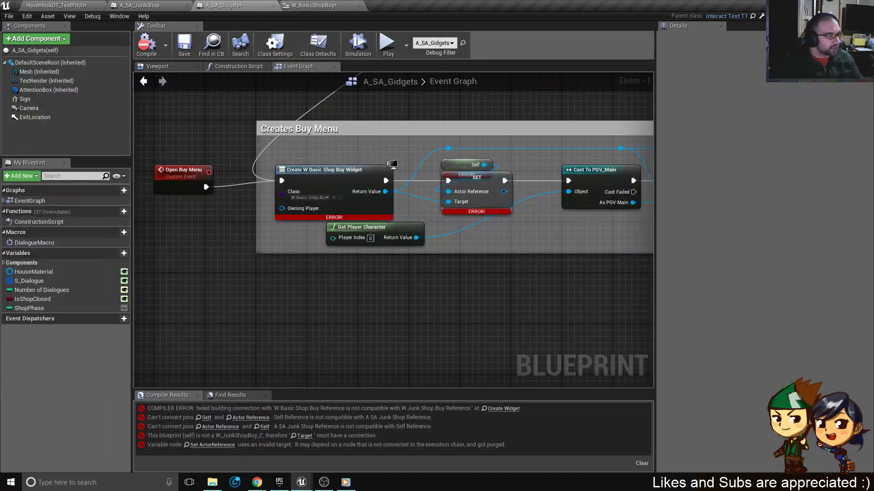
pyautogui.moveTo(395, 209); pyautogui.dragTo(331, 267, button='right')
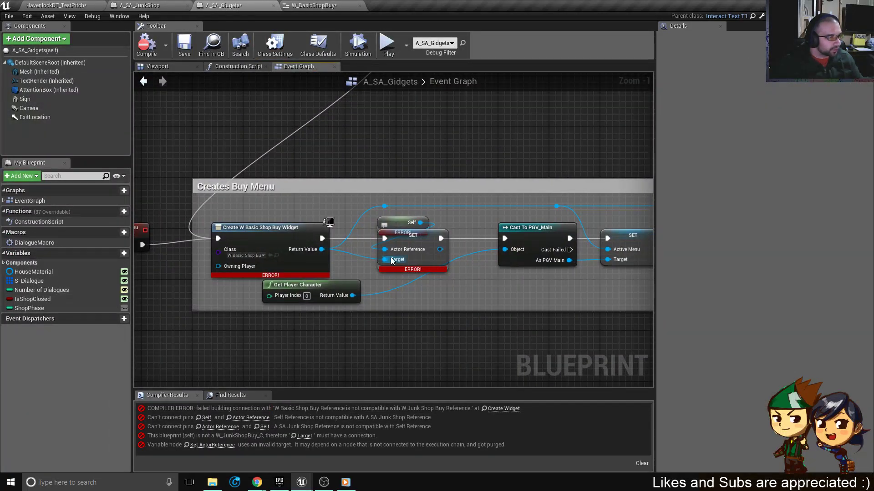
pyautogui.click(407, 255)
pyautogui.press('Delete')
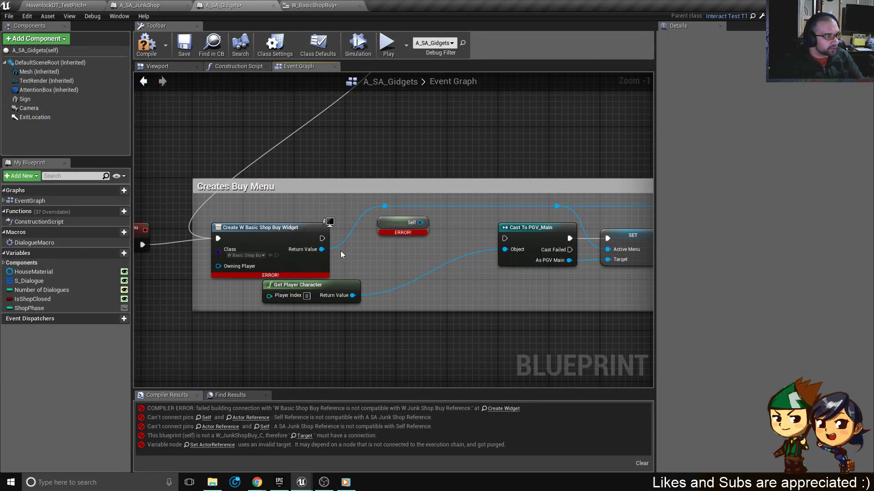
pyautogui.moveTo(322, 250); pyautogui.dragTo(399, 274)
pyautogui.moveTo(456, 248); pyautogui.dragTo(365, 230, button='right')
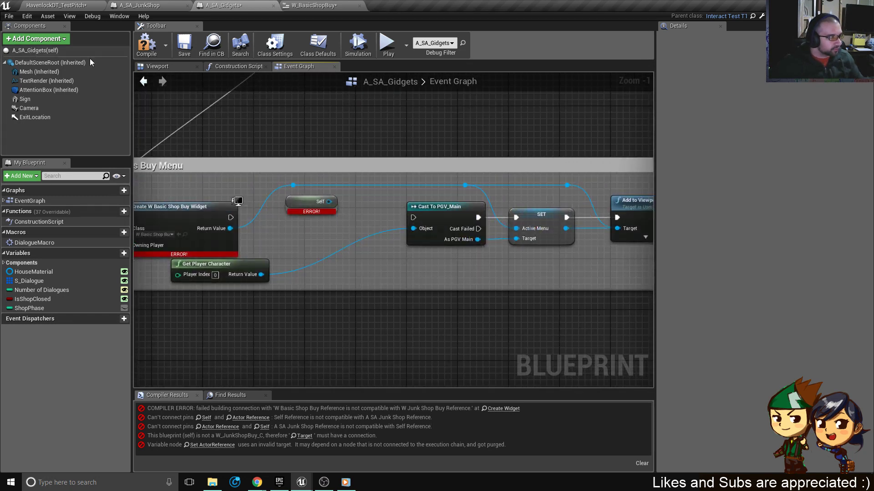
pyautogui.click(147, 50)
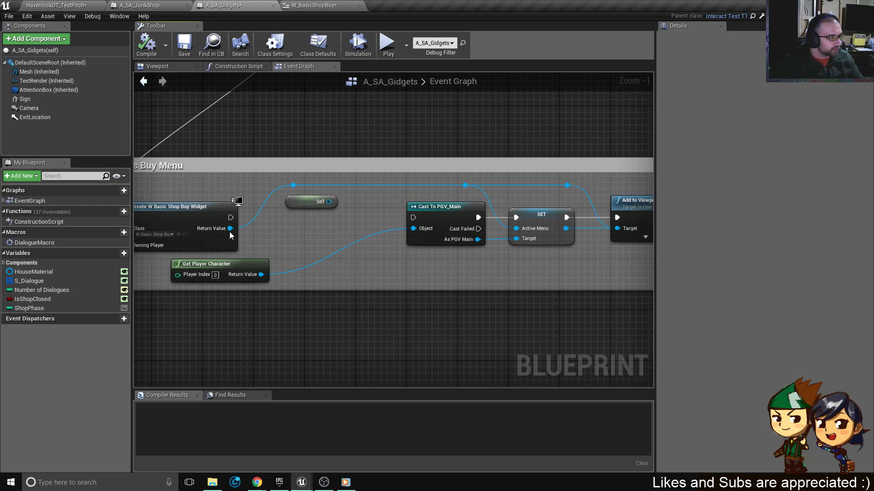
# Add a Set Actor Reference node from the Create W Basic Shop Buy Widget's Return Value and place it just below the Self node.
pyautogui.moveTo(230, 229); pyautogui.dragTo(282, 241)
pyautogui.write('actor')
pyautogui.press('Down')
pyautogui.press('Return')
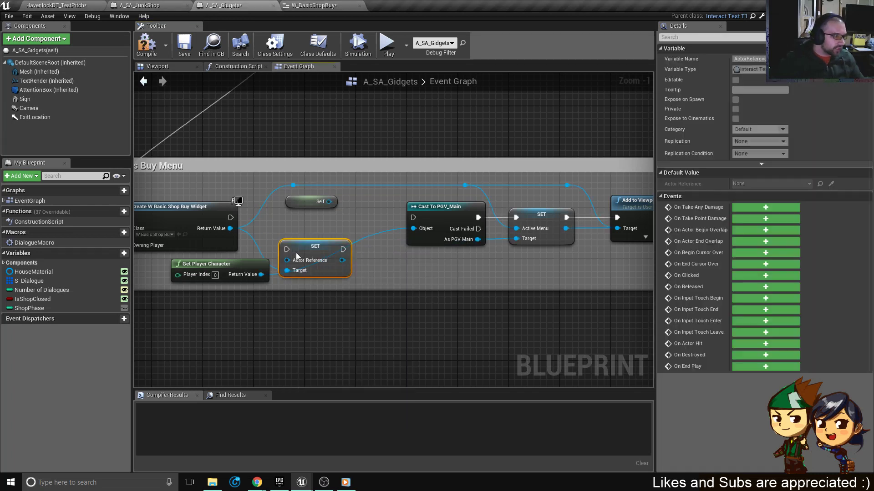
pyautogui.moveTo(296, 257); pyautogui.dragTo(308, 231)
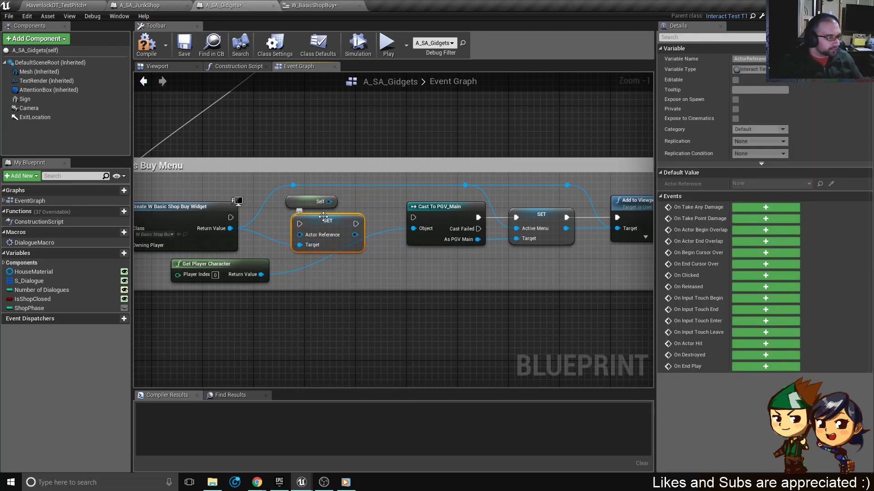
# Wire Self and the widget creation's execution output into Set Actor Reference, continue to Cast To PGV_Main, and align the nodes with the chain.
pyautogui.moveTo(330, 202); pyautogui.dragTo(309, 216)
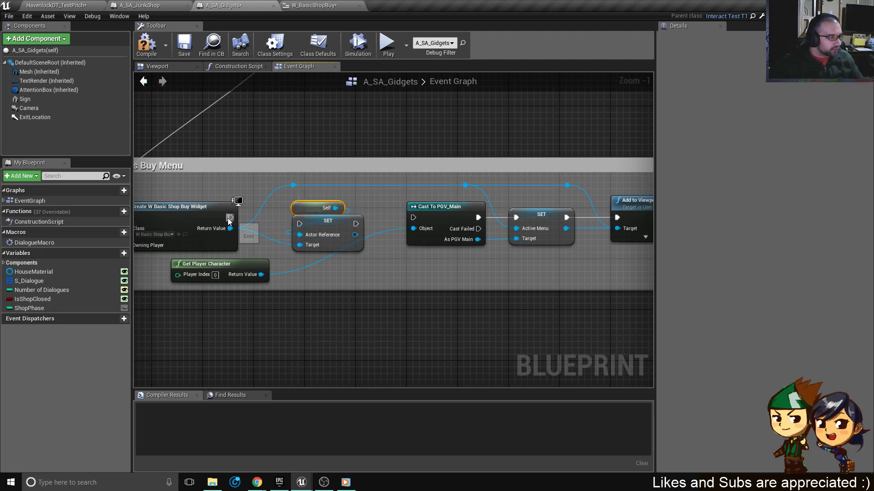
pyautogui.moveTo(230, 218); pyautogui.dragTo(307, 227)
pyautogui.moveTo(337, 257); pyautogui.dragTo(303, 204)
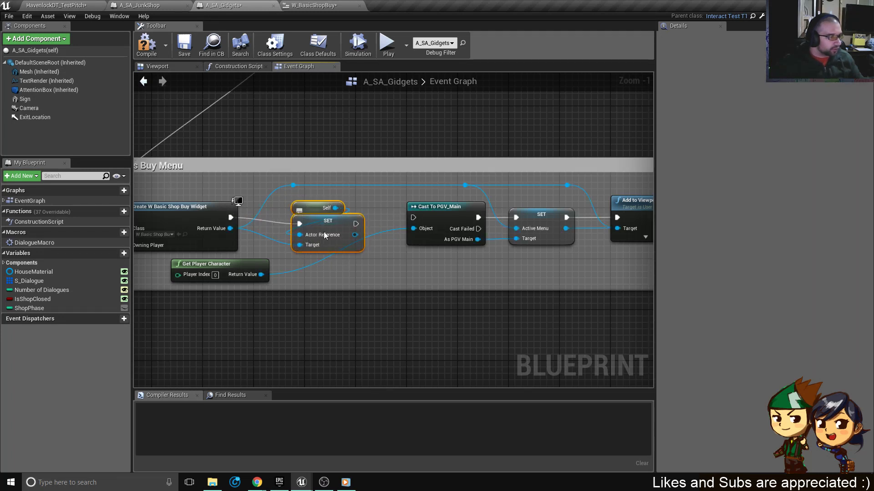
pyautogui.moveTo(323, 232); pyautogui.dragTo(322, 215)
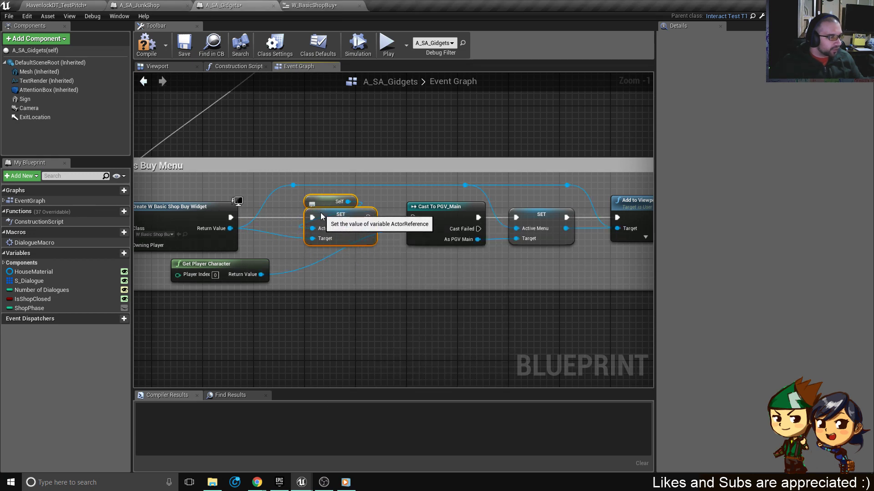
pyautogui.scroll(-2, 381, 248)
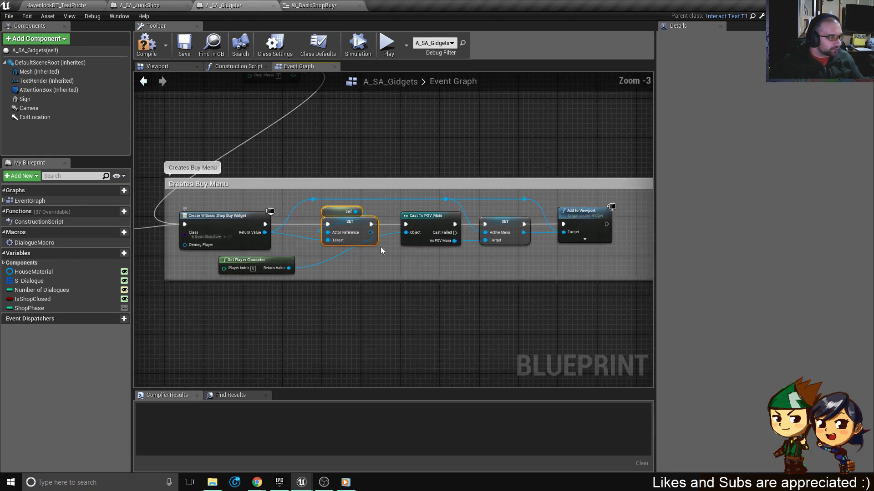
pyautogui.scroll(3, 380, 247)
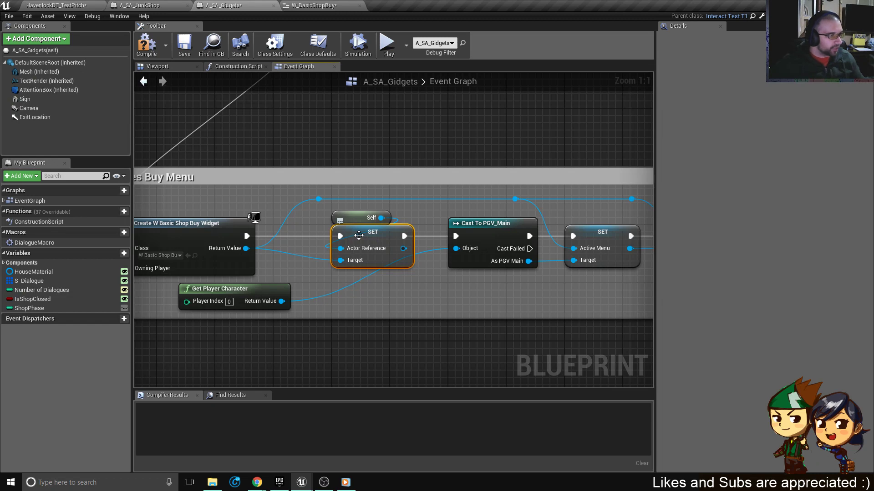
# Examine the Actor Reference variable in W_BasicShopBuy and the Set Shop Phase node and ShopPhase variable in A_SA_Gidgets.
pyautogui.click(319, 5)
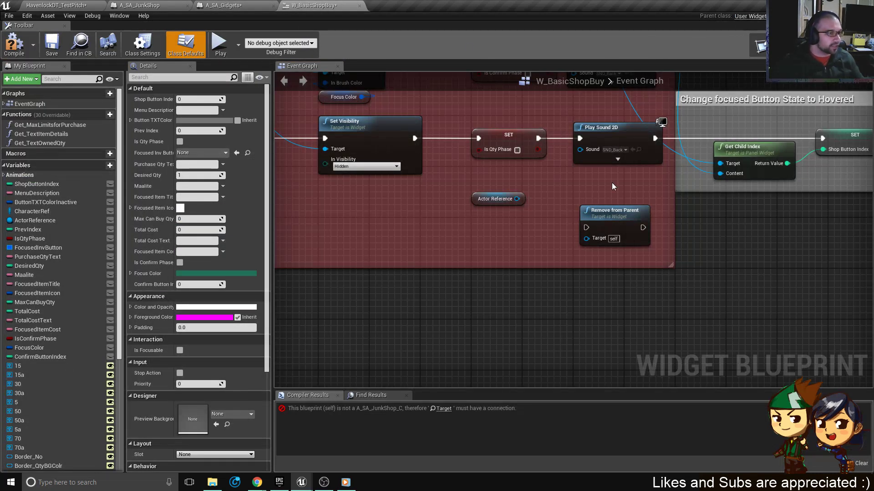
pyautogui.click(484, 200)
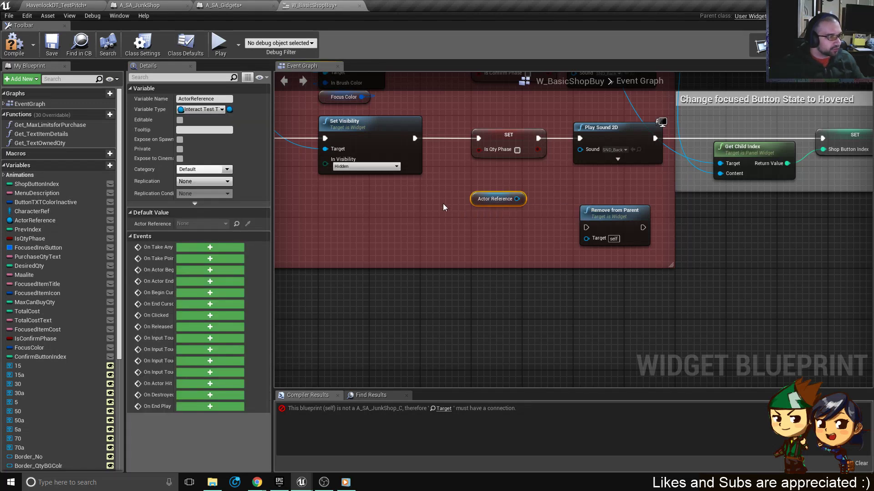
pyautogui.click(224, 5)
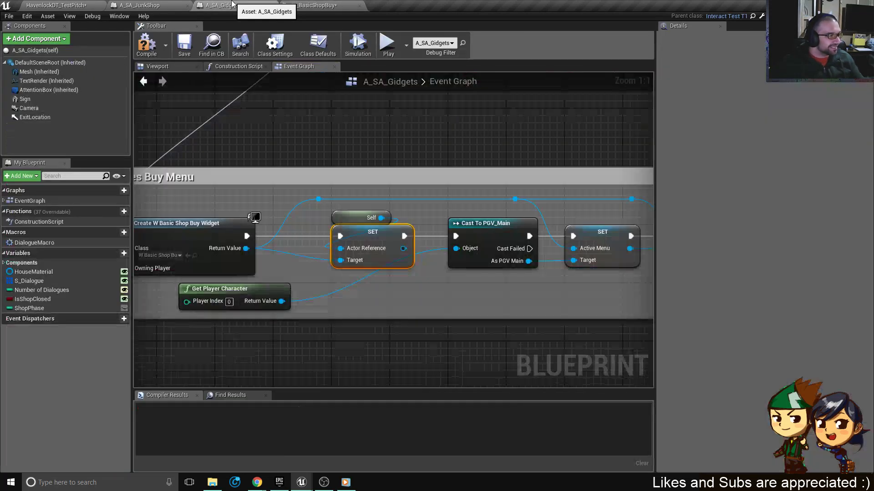
pyautogui.scroll(-5, 329, 234)
pyautogui.moveTo(228, 223); pyautogui.dragTo(402, 316, button='right')
pyautogui.scroll(4, 444, 221)
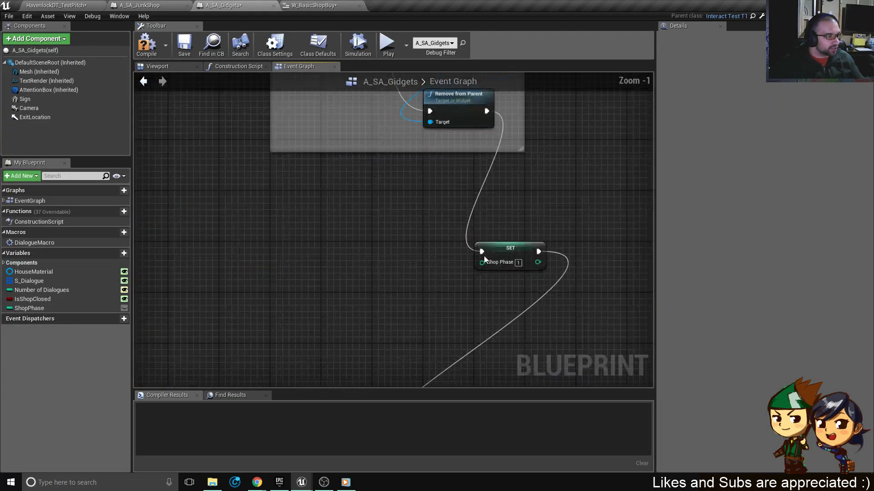
pyautogui.click(485, 244)
pyautogui.moveTo(460, 264); pyautogui.dragTo(381, 224, button='right')
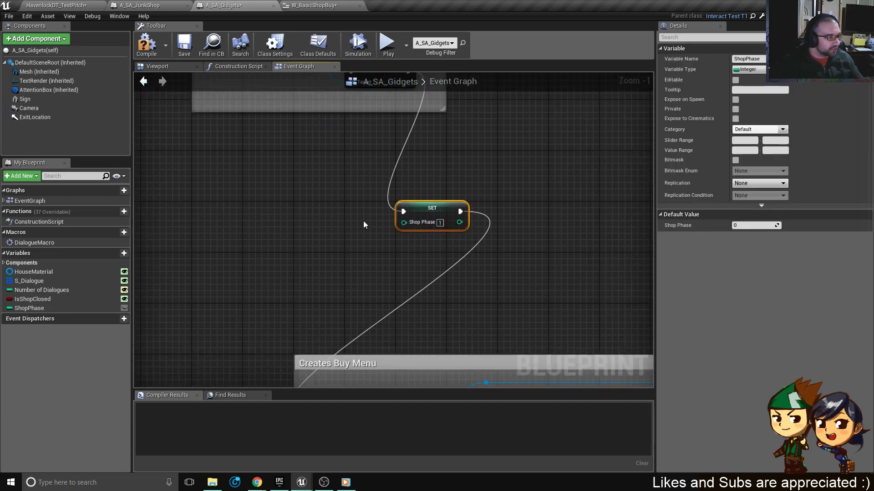
pyautogui.moveTo(480, 253); pyautogui.dragTo(335, 172)
pyautogui.click(45, 305)
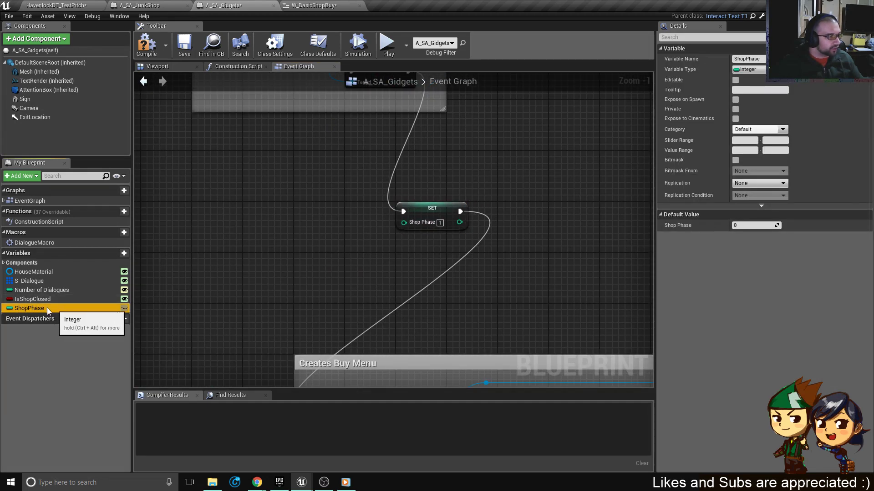
# Open the parent blueprint InteractTest_T1, add a new variable to it and compile.
pyautogui.click(751, 17)
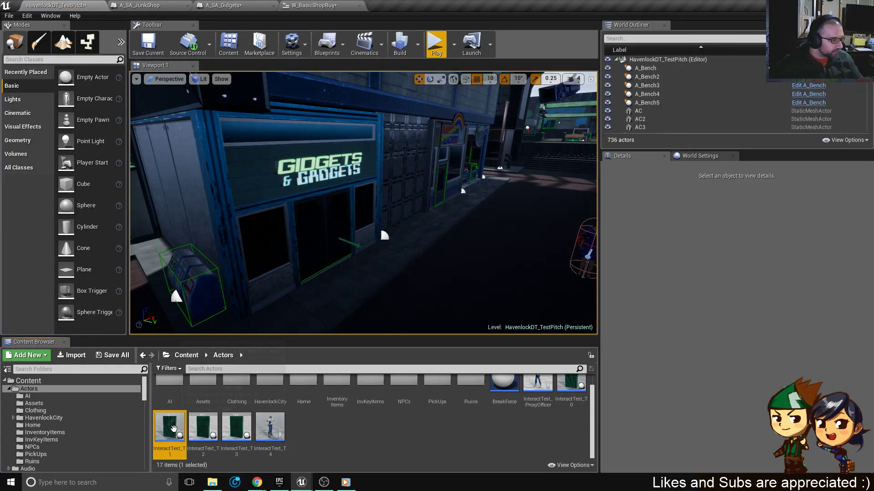
pyautogui.doubleClick(174, 429)
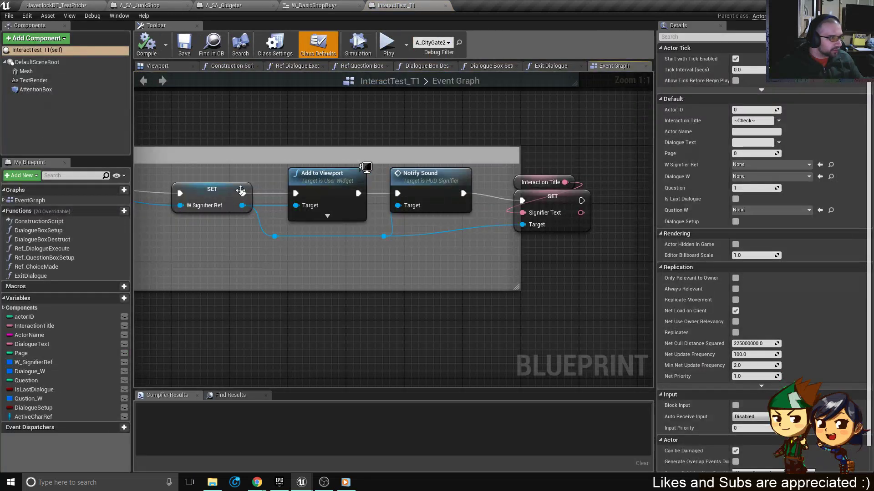
pyautogui.scroll(-10, 248, 242)
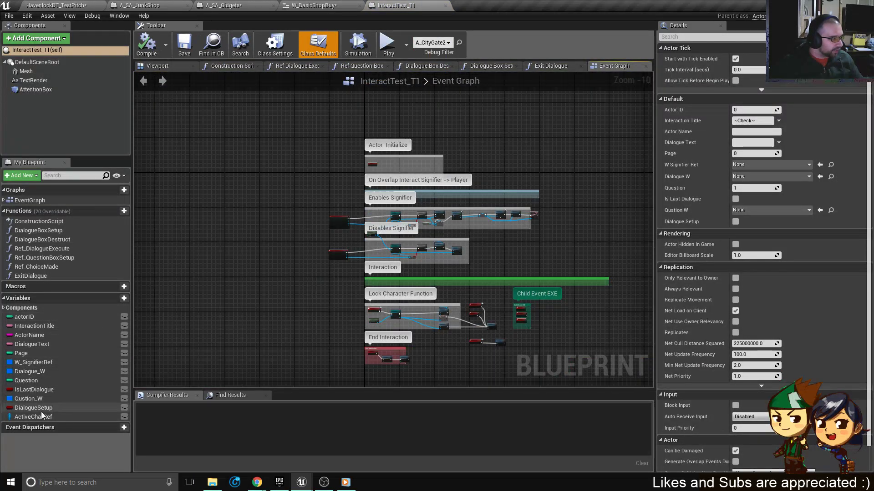
pyautogui.click(121, 299)
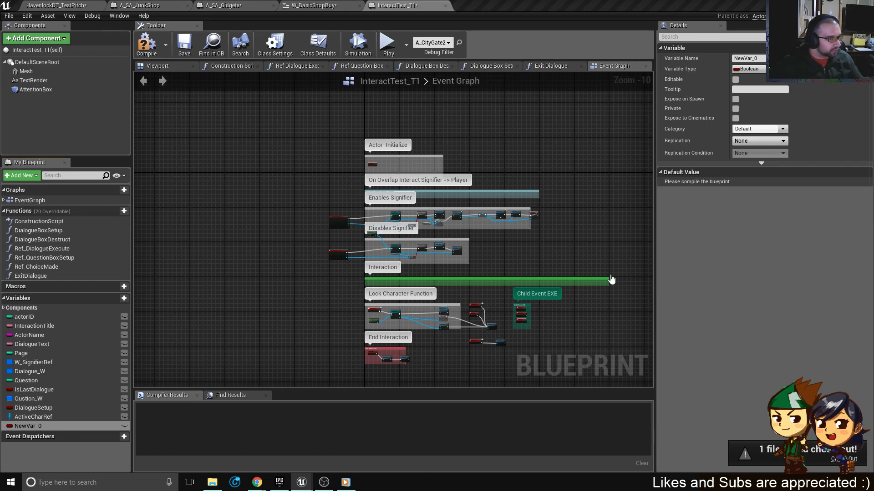
pyautogui.click(148, 45)
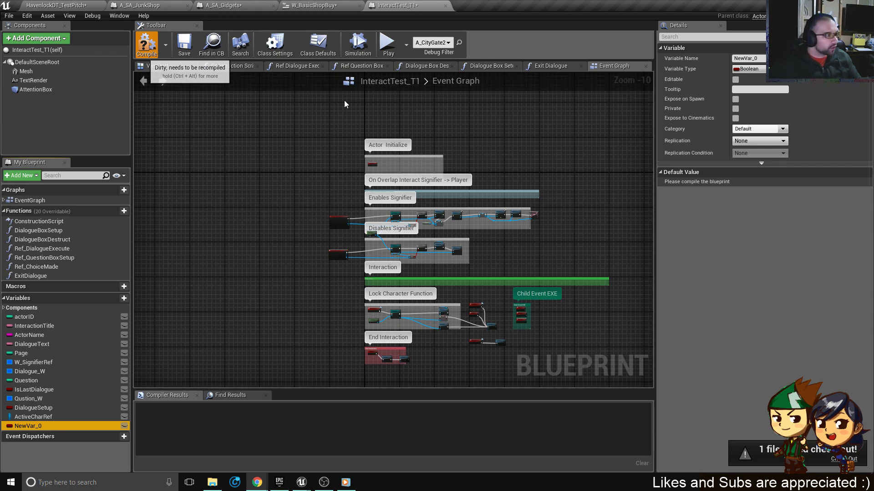
pyautogui.click(299, 484)
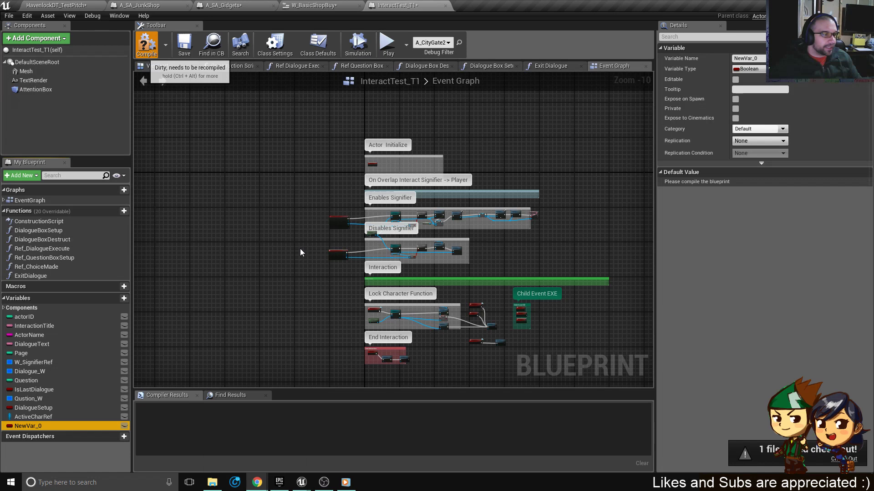
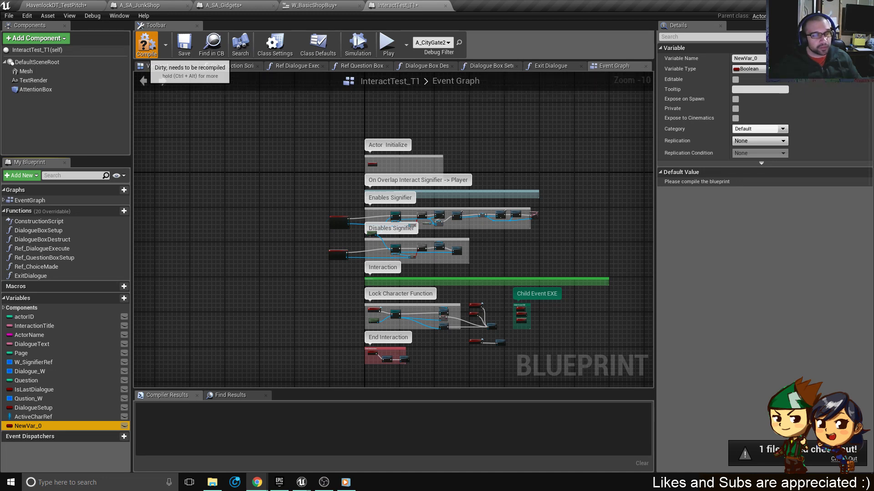
pyautogui.click(146, 46)
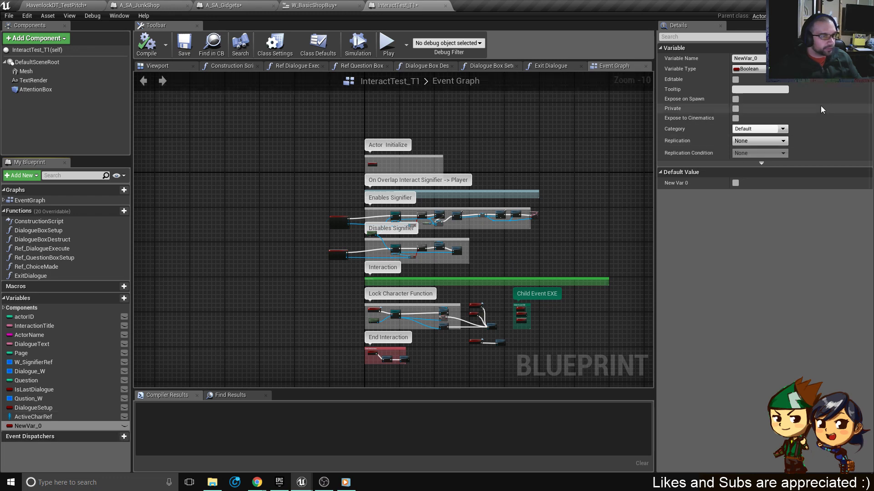
# Change the new variable's type to Integer, rename it ShopPhase and compile InteractTest_T1.
pyautogui.click(748, 68)
pyautogui.click(774, 109)
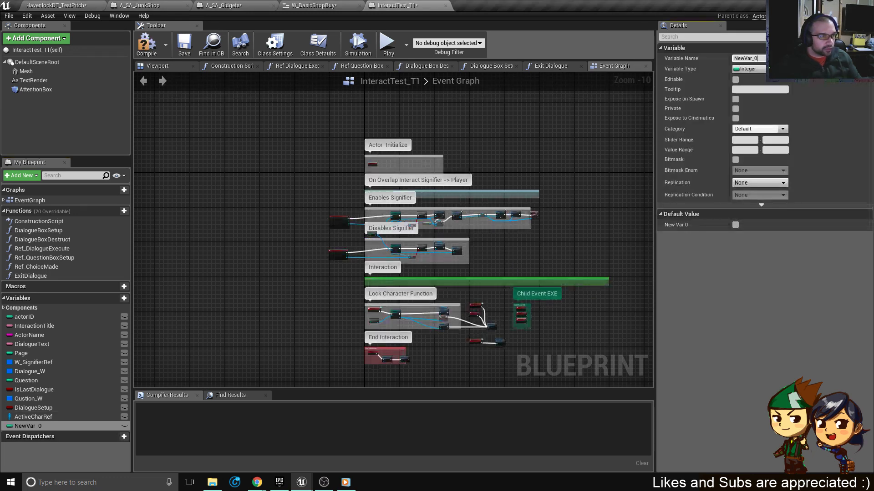
pyautogui.click(755, 58)
pyautogui.write('Sho')
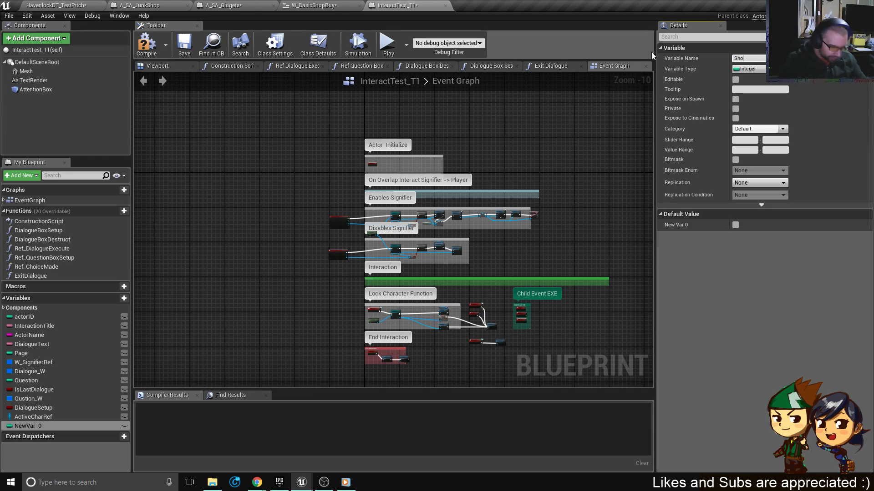
pyautogui.write('pPhase')
pyautogui.press('Return')
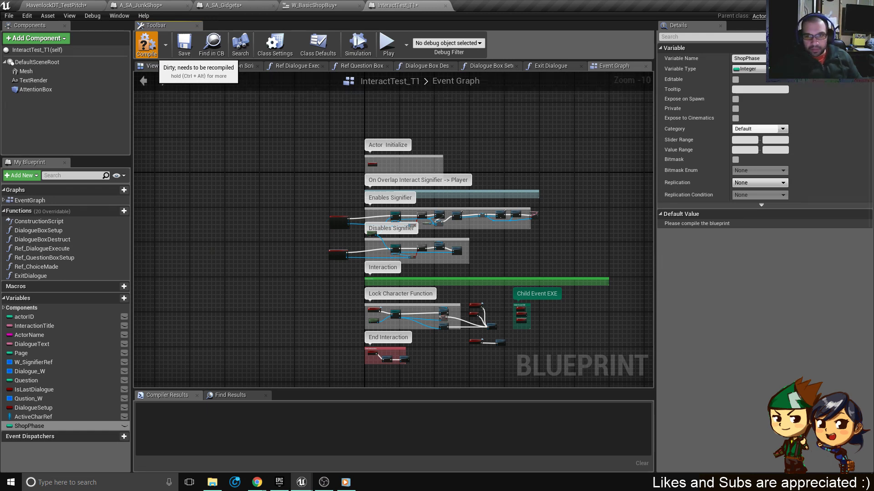
pyautogui.hotkey('alt', 'Tab')
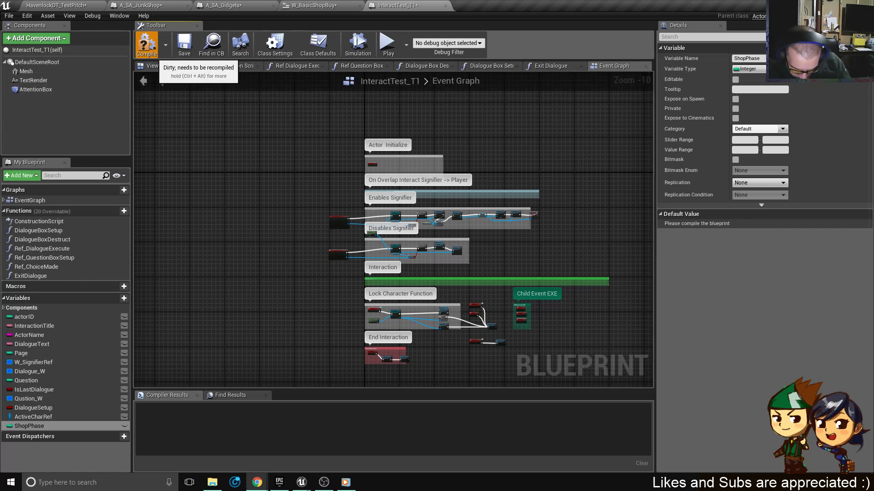
pyautogui.click(146, 45)
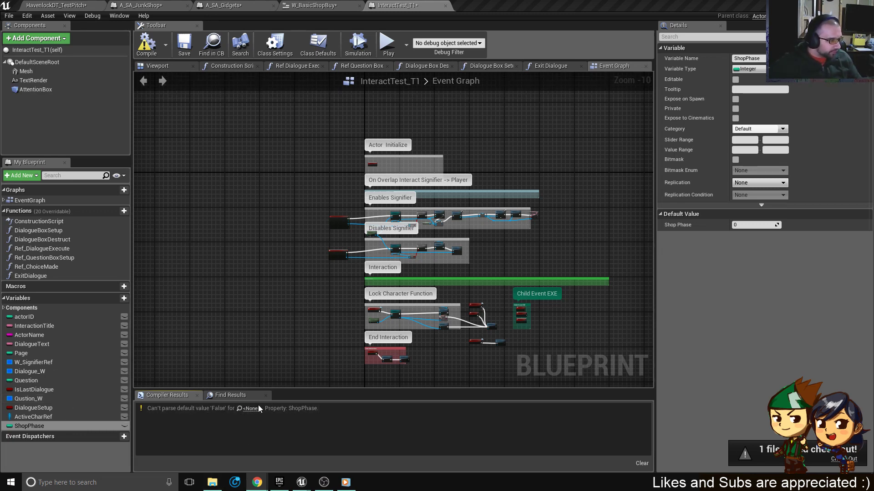
# Recompile InteractTest_T1 to clear the ShopPhase default value warning.
pyautogui.rightClick(272, 291)
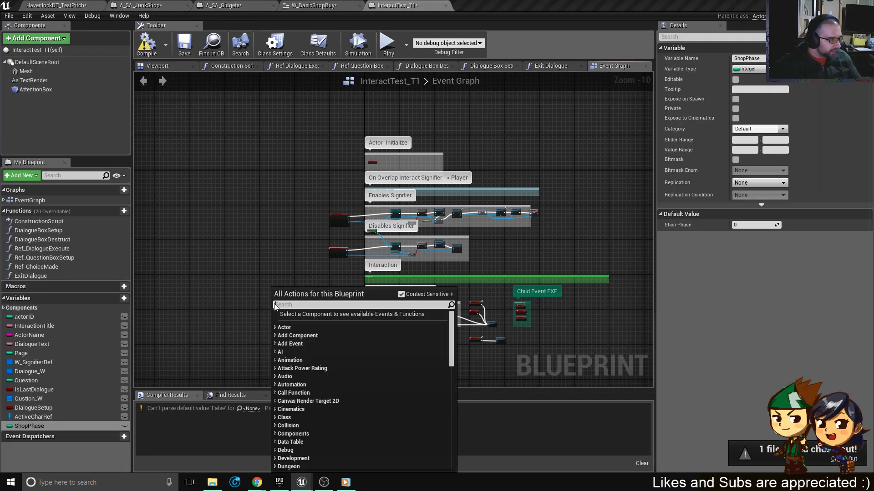
pyautogui.click(238, 230)
pyautogui.scroll(9, 400, 316)
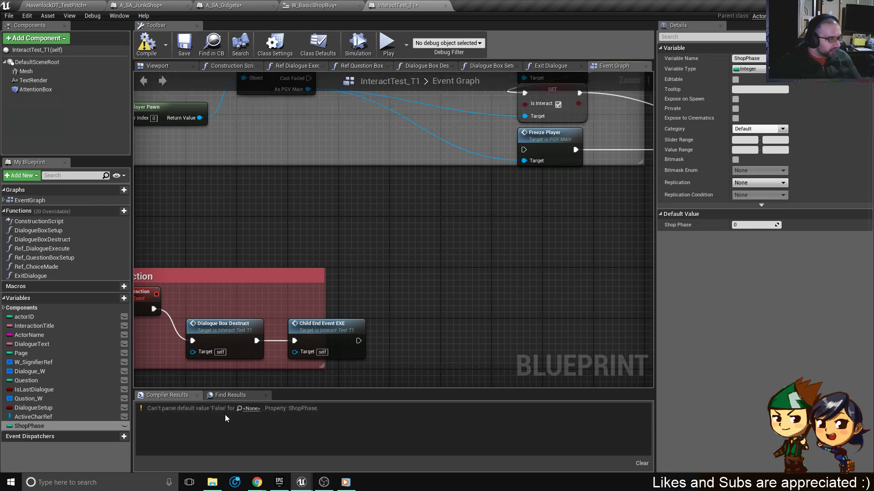
pyautogui.click(151, 48)
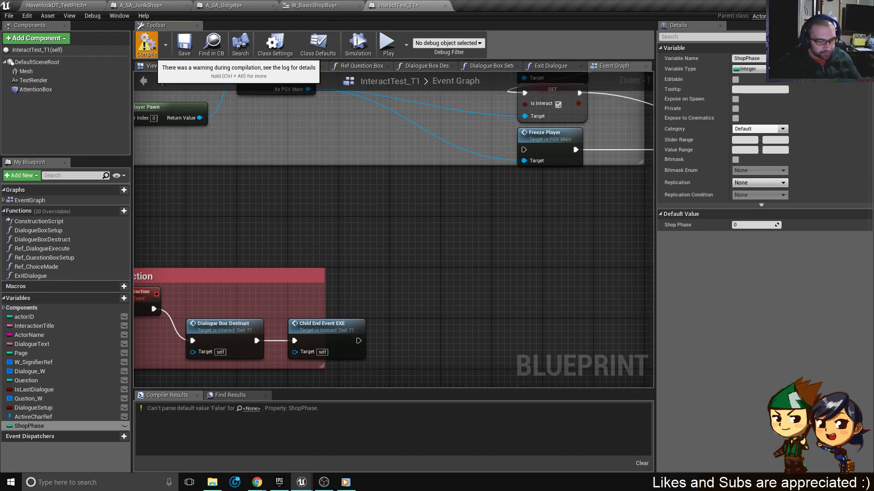
pyautogui.hotkey('alt', 'Tab')
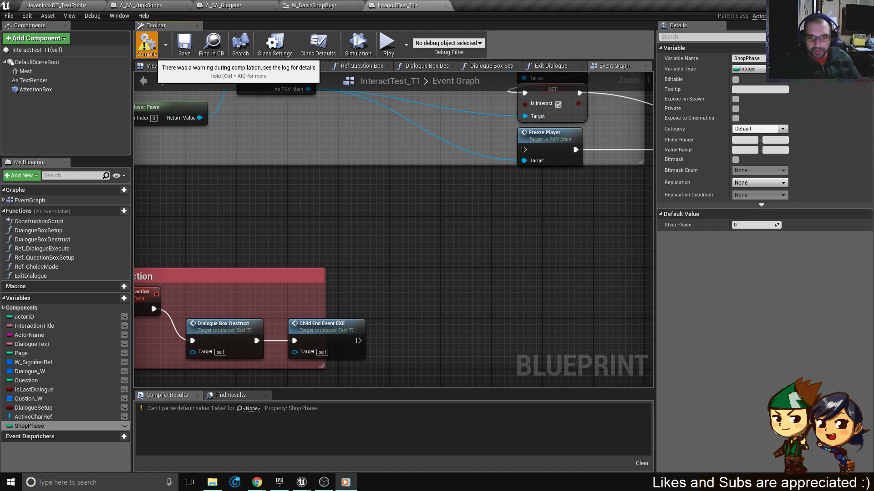
pyautogui.hotkey('alt', 'Tab')
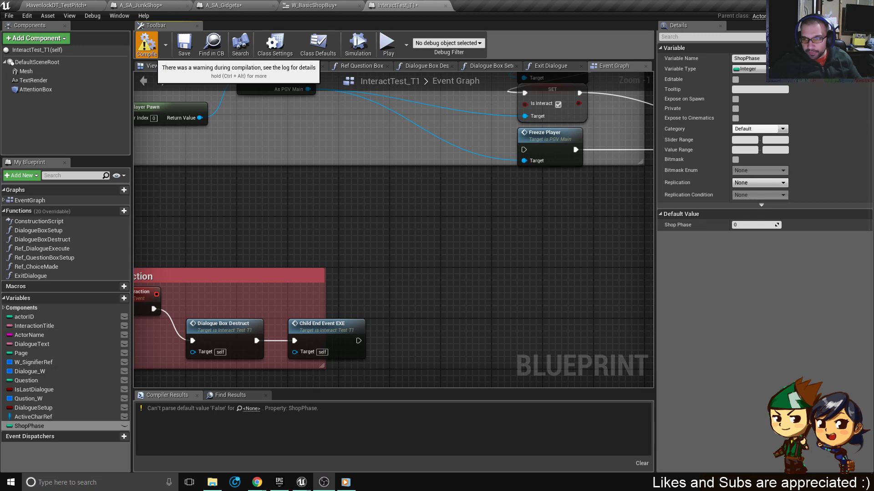
pyautogui.click(147, 44)
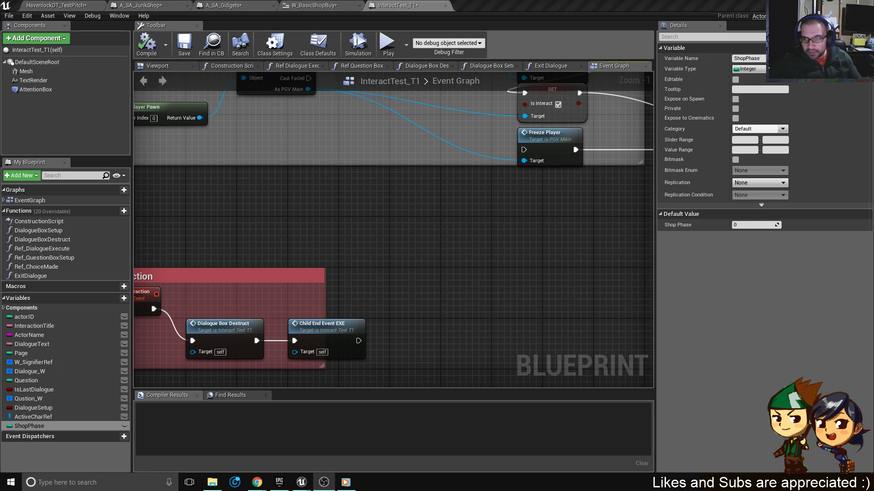
# Save InteractTest_T1 and check the asset out of source control.
pyautogui.scroll(-3, 261, 210)
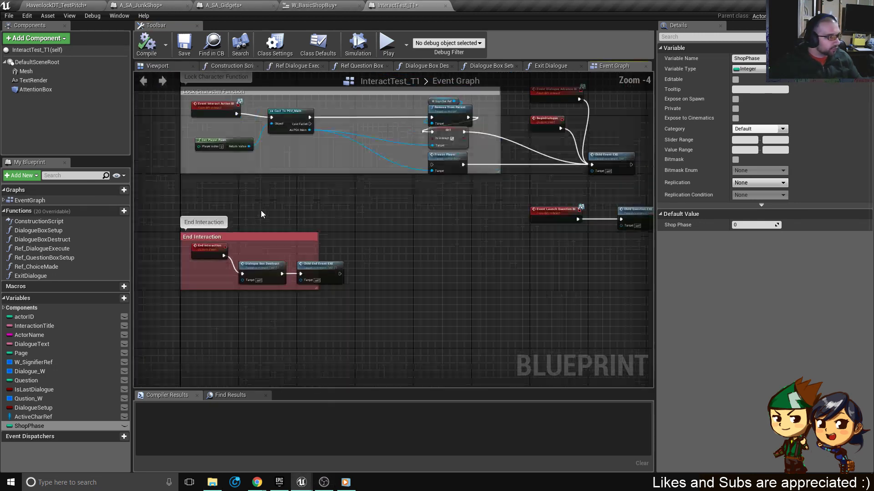
pyautogui.moveTo(261, 210); pyautogui.dragTo(335, 260, button='right')
pyautogui.scroll(3, 340, 252)
pyautogui.scroll(-4, 343, 253)
pyautogui.moveTo(388, 286); pyautogui.dragTo(283, 247, button='right')
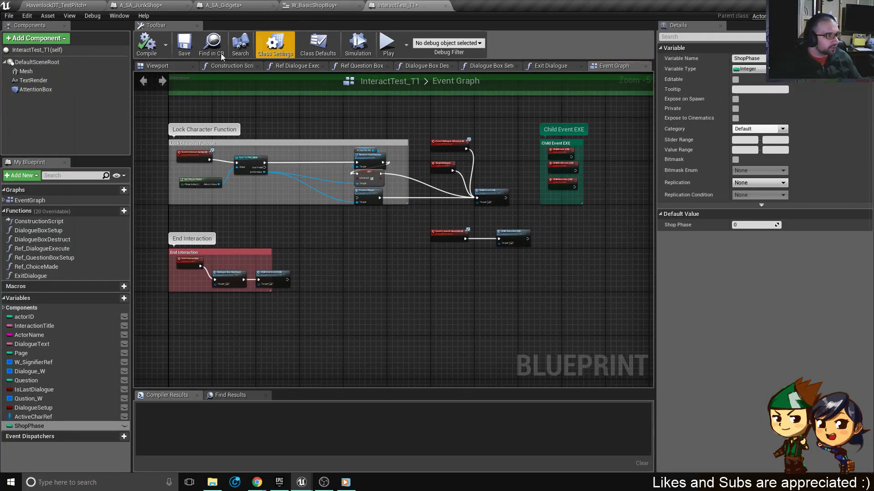
pyautogui.click(190, 54)
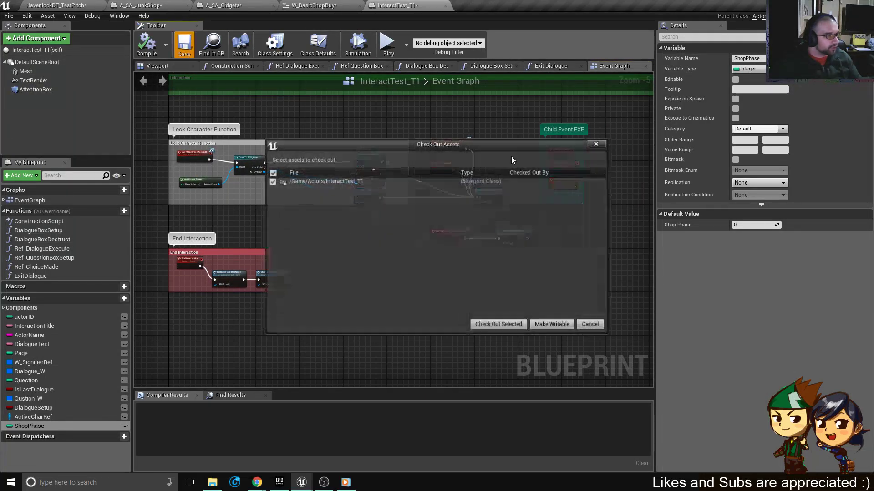
pyautogui.click(504, 326)
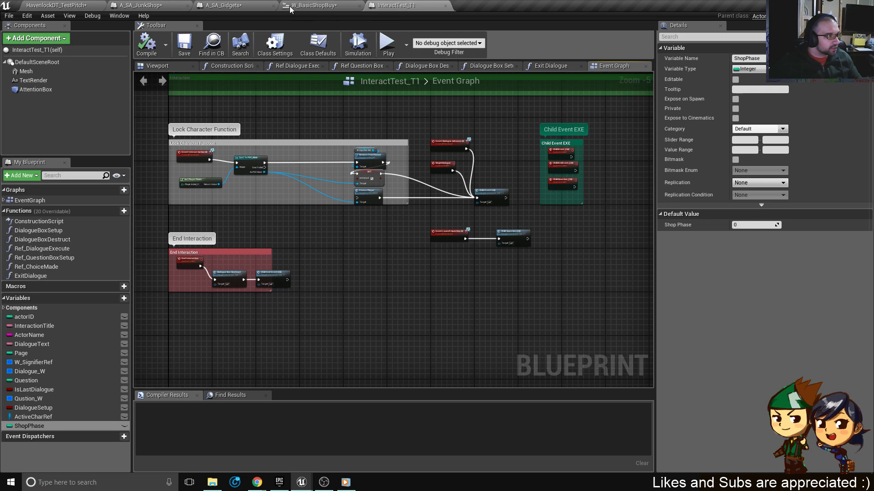
# Inspect the ShopPhase_0 variable's settings in A_SA_JunkShop.
pyautogui.click(143, 5)
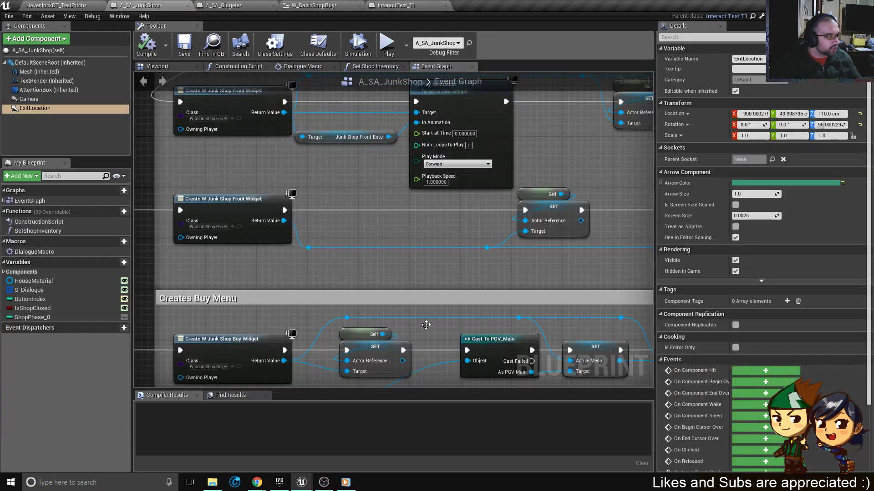
pyautogui.click(40, 318)
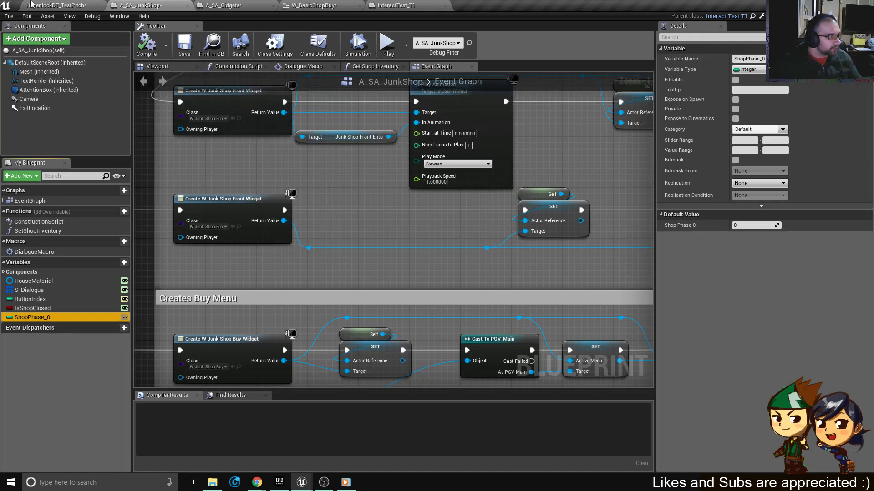
# Start a play test of the HavenlockDT_TestPitch level with Vance as the starting character.
pyautogui.click(72, 5)
pyautogui.moveTo(439, 136); pyautogui.dragTo(496, 132, button='right')
pyautogui.press('d')
pyautogui.press('w')
pyautogui.moveTo(400, 140); pyautogui.dragTo(400, 223, button='right')
pyautogui.press('s')
pyautogui.press('w')
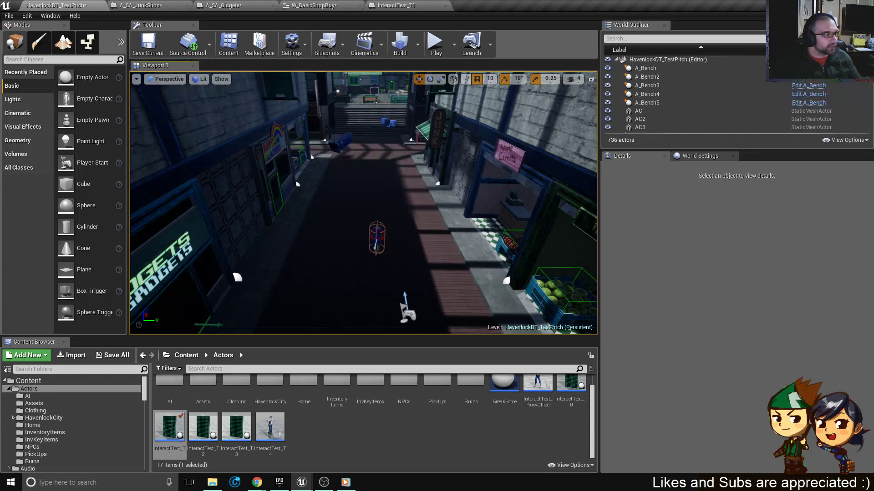
pyautogui.click(436, 50)
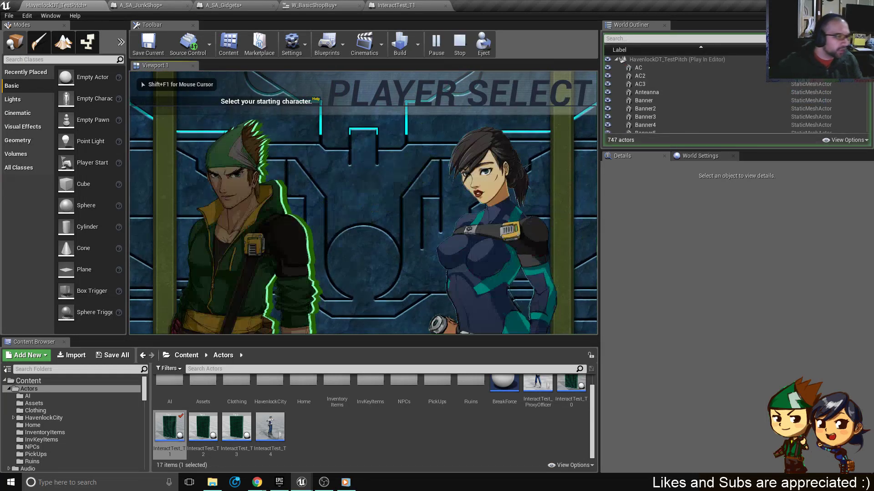
pyautogui.press('Return')
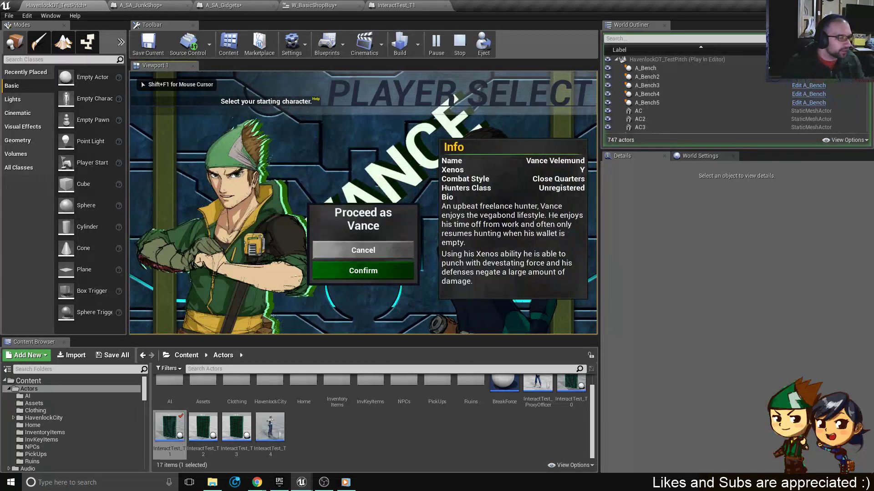
pyautogui.press('Return')
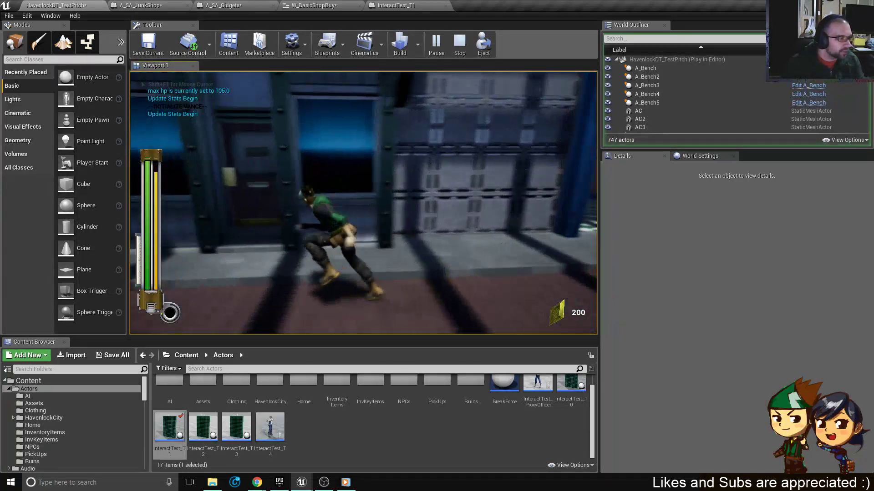
# Interact with the junk shop's door in the play test and open its Buy Items list.
pyautogui.press('e')
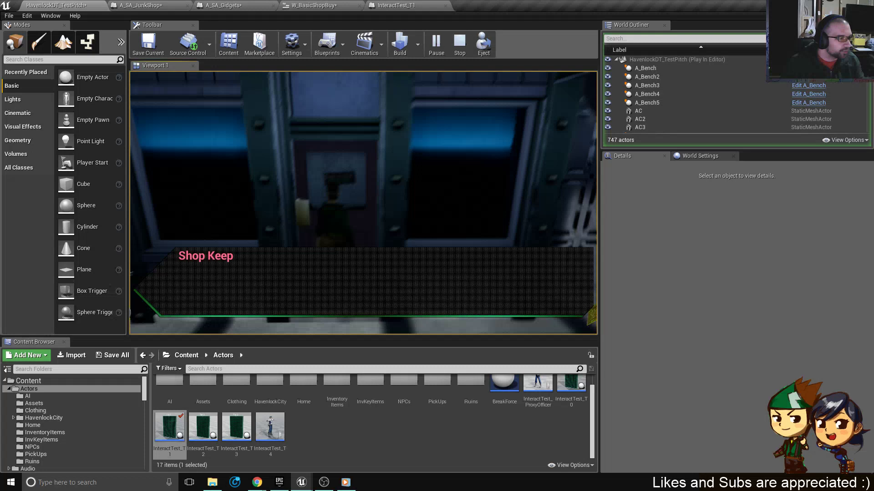
pyautogui.press('Up')
pyautogui.press('Return')
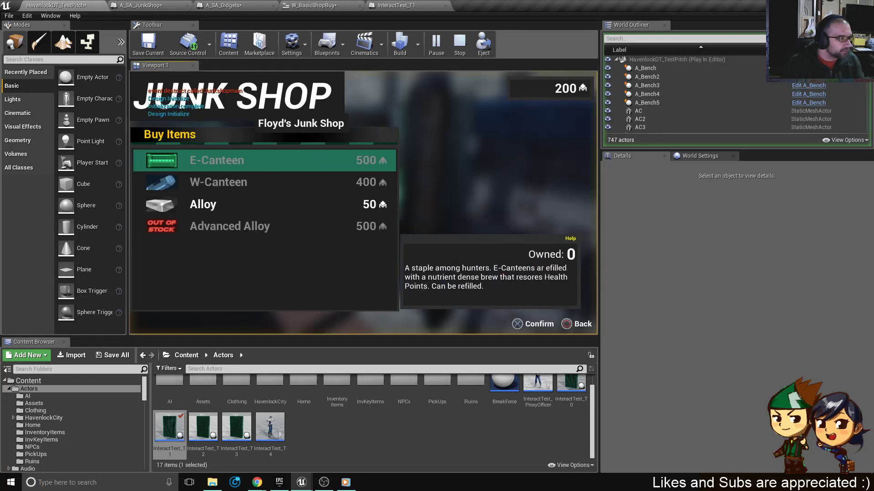
# Buy 2 Alloy from Floyd's Junk Shop.
pyautogui.press('Down')
pyautogui.press('Down')
pyautogui.press('Return')
pyautogui.press('Up')
pyautogui.press('Return')
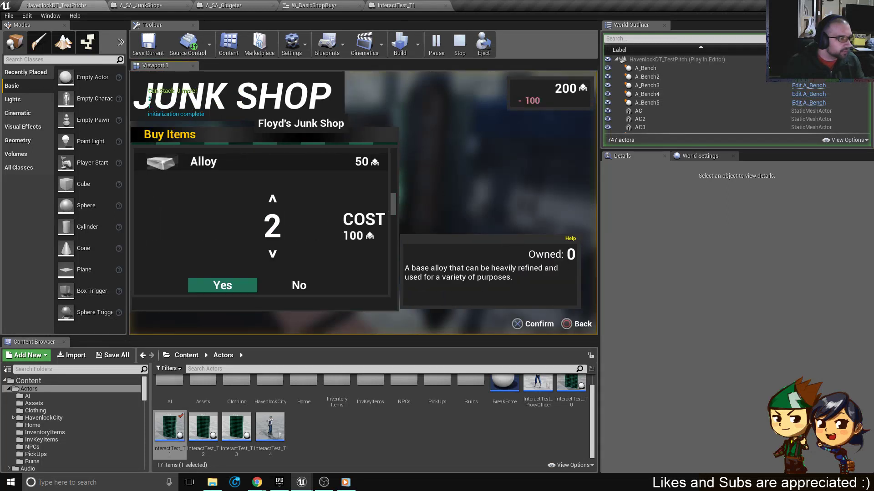
pyautogui.press('Right')
pyautogui.press('Return')
pyautogui.press('Return')
pyautogui.press('Return')
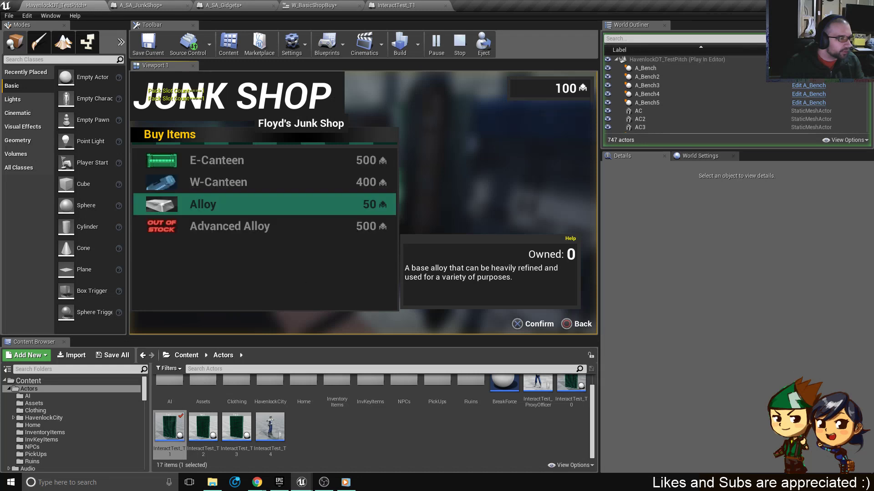
# Sell all spoils at the junk shop and exit the shop through the shopkeeper's farewell dialogue.
pyautogui.press('Escape')
pyautogui.press('Return')
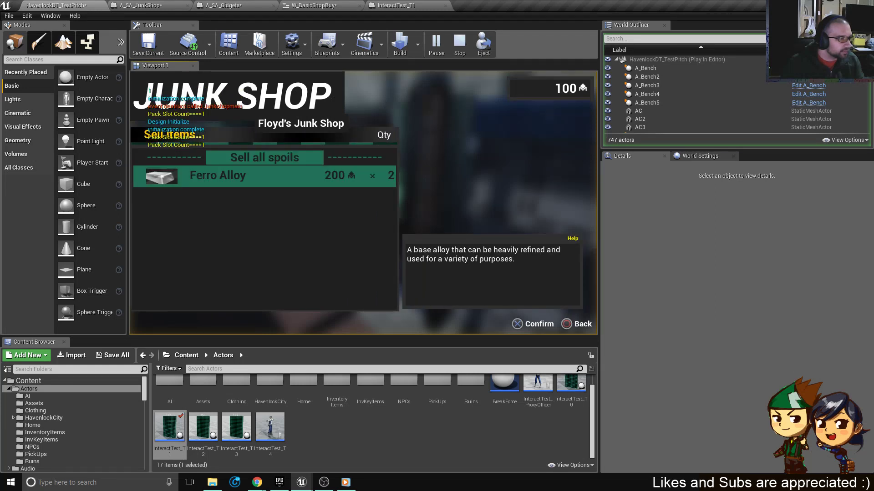
pyautogui.press('Return')
pyautogui.press('Return')
pyautogui.press('Escape')
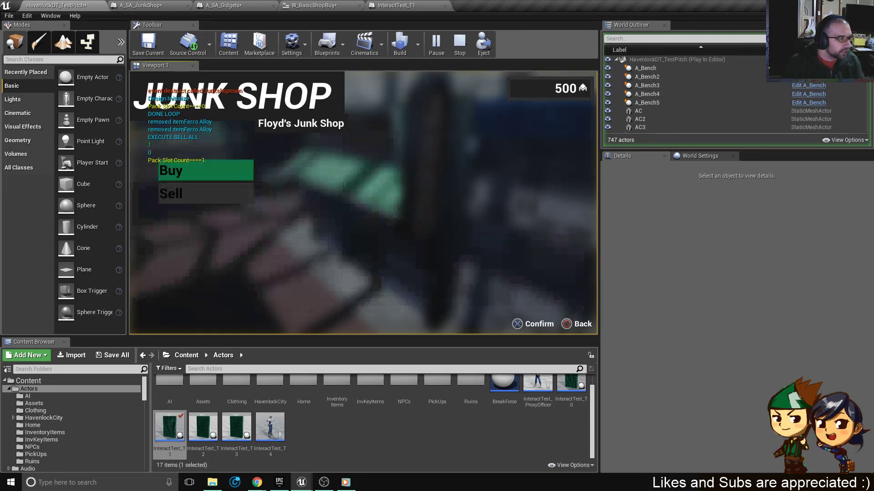
pyautogui.press('Escape')
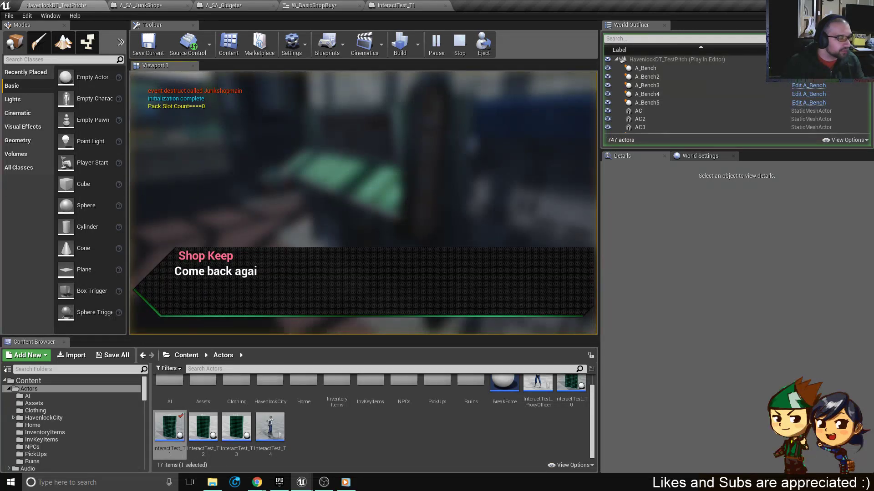
pyautogui.press('Return')
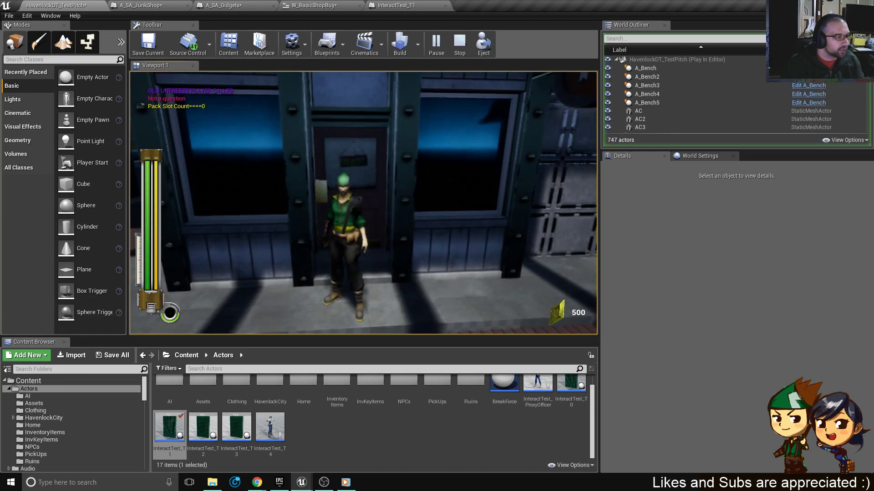
# Walk the character from the junk shop along the street to Gidgets & Gadgets and end the play test.
pyautogui.press('s')
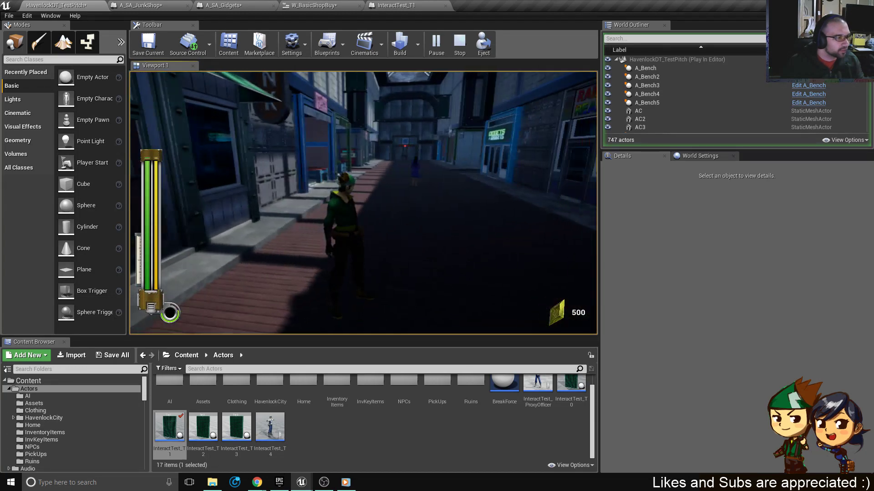
pyautogui.press('w')
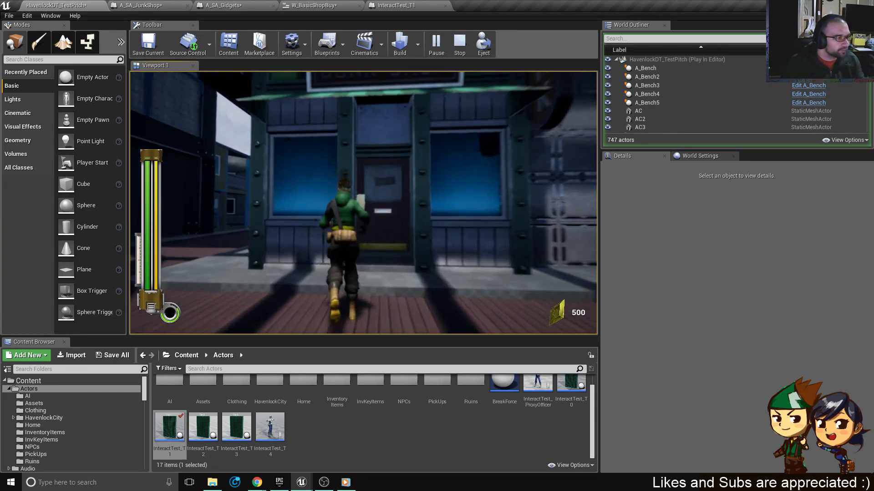
pyautogui.press('d')
pyautogui.press('w')
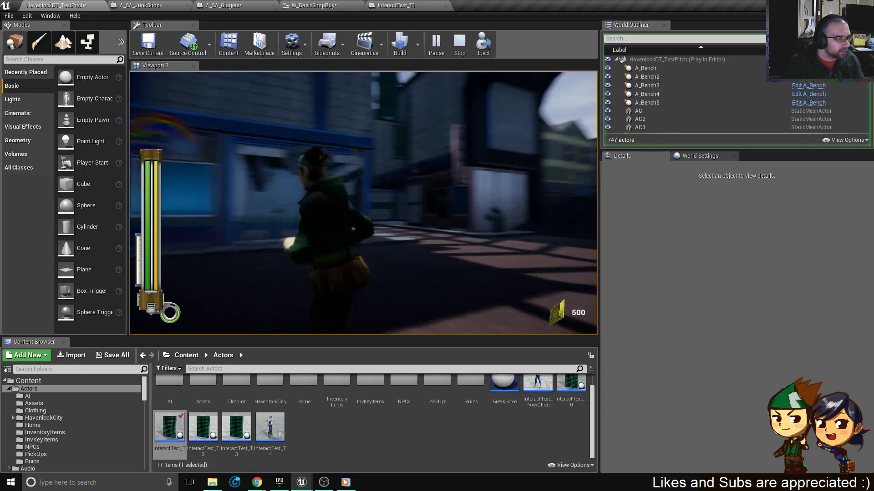
pyautogui.press('a')
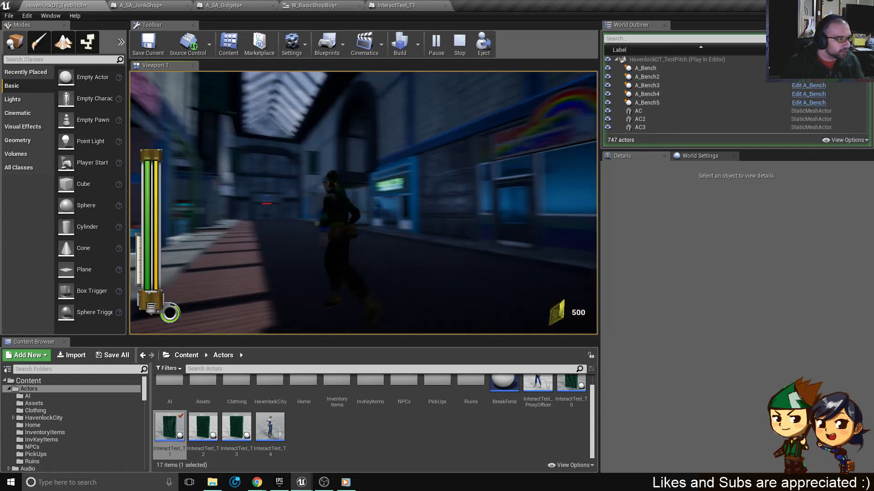
pyautogui.press('w')
pyautogui.press('s')
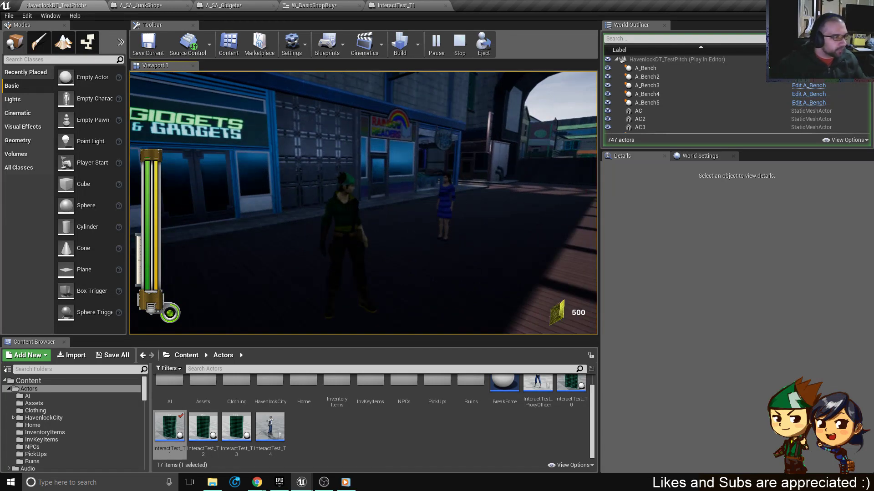
pyautogui.press('Escape')
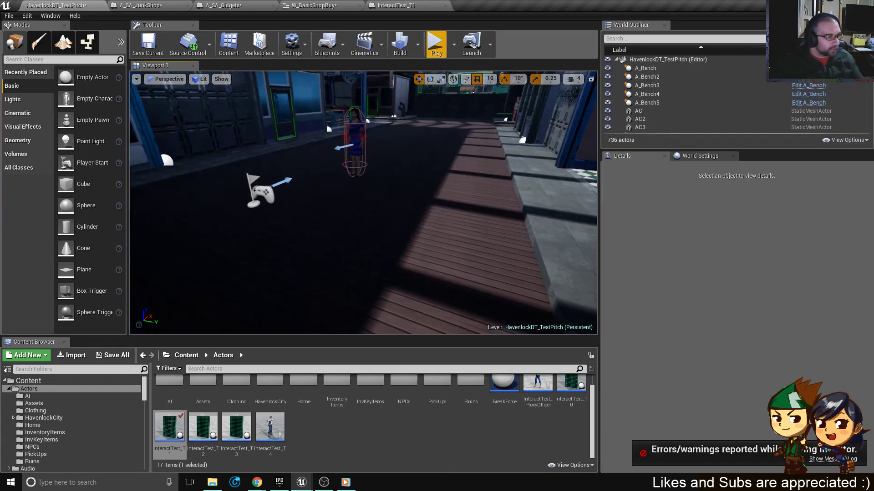
pyautogui.moveTo(363, 203); pyautogui.dragTo(364, 141, button='middle')
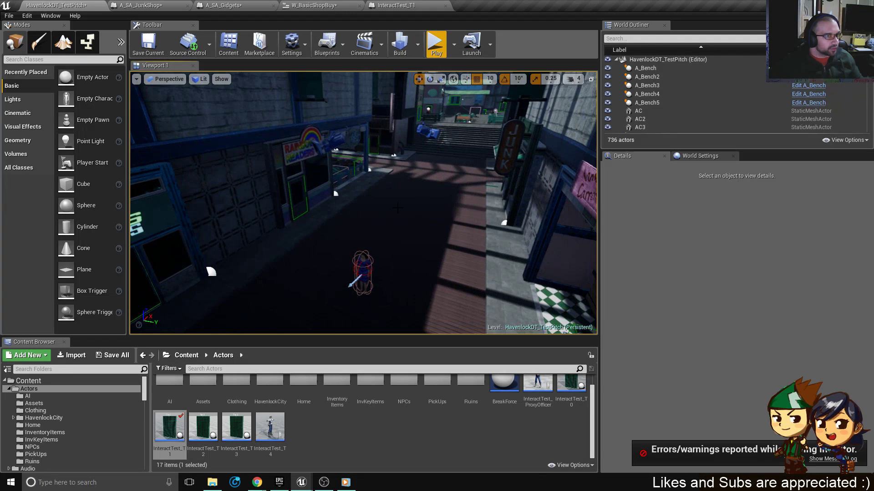
pyautogui.press('a')
pyautogui.moveTo(466, 209); pyautogui.dragTo(486, 209, button='right')
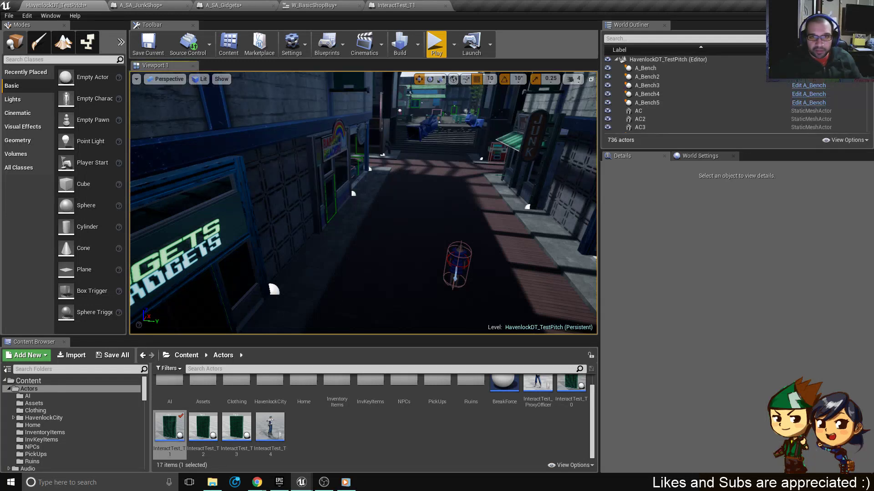
pyautogui.hotkey('alt', 'Tab')
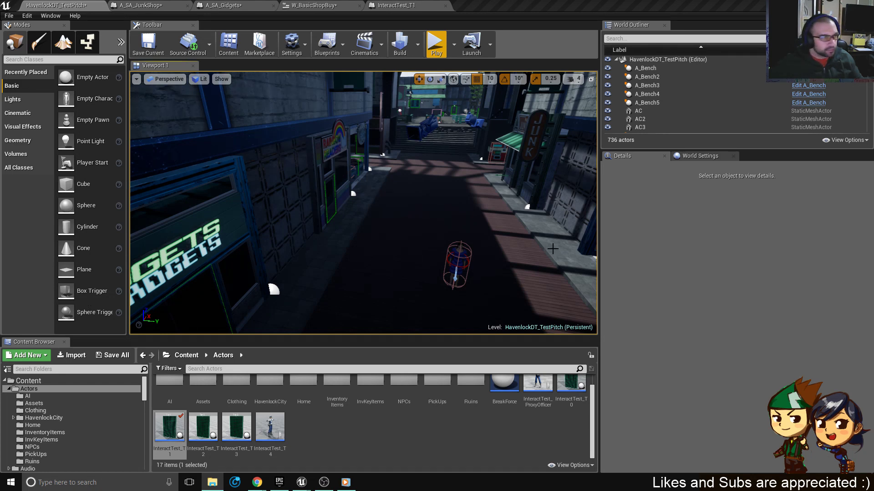
pyautogui.moveTo(442, 196); pyautogui.dragTo(421, 223, button='right')
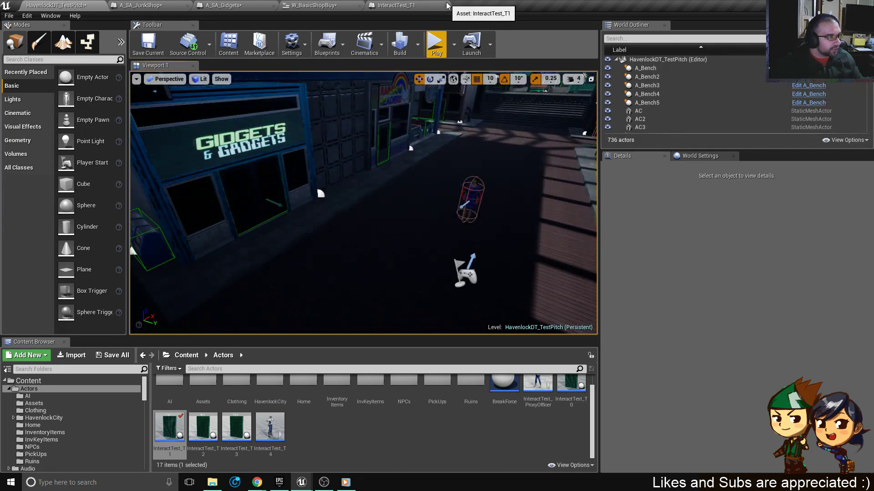
# In W_BasicShopBuy's event graph, add a Set Shop Phase node with value 2, targeting the Actor Reference.
pyautogui.click(319, 6)
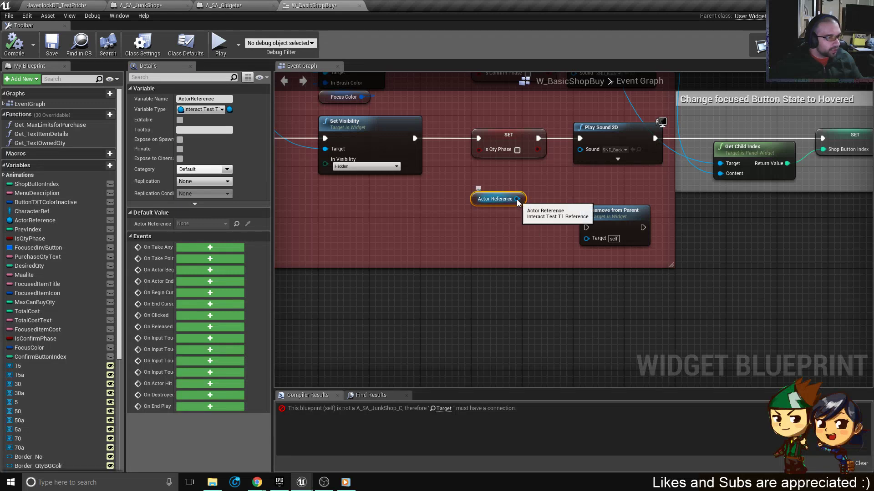
pyautogui.moveTo(517, 198); pyautogui.dragTo(478, 225)
pyautogui.write('shop phase')
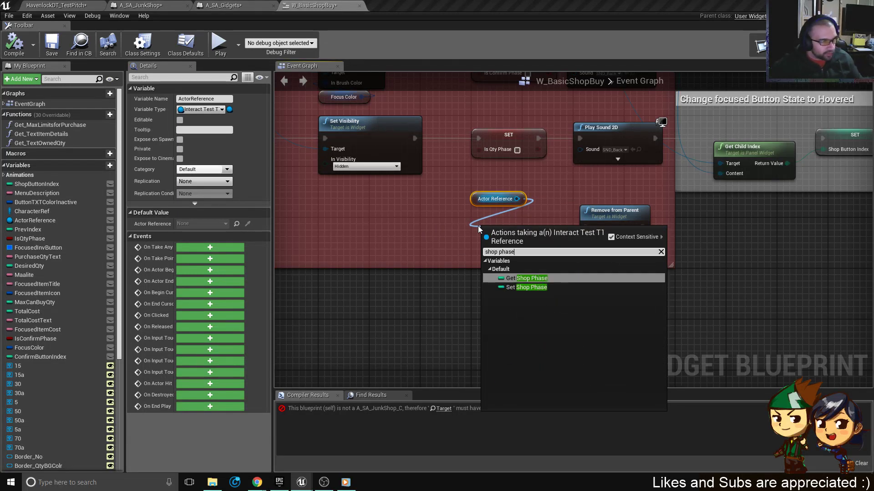
pyautogui.click(533, 286)
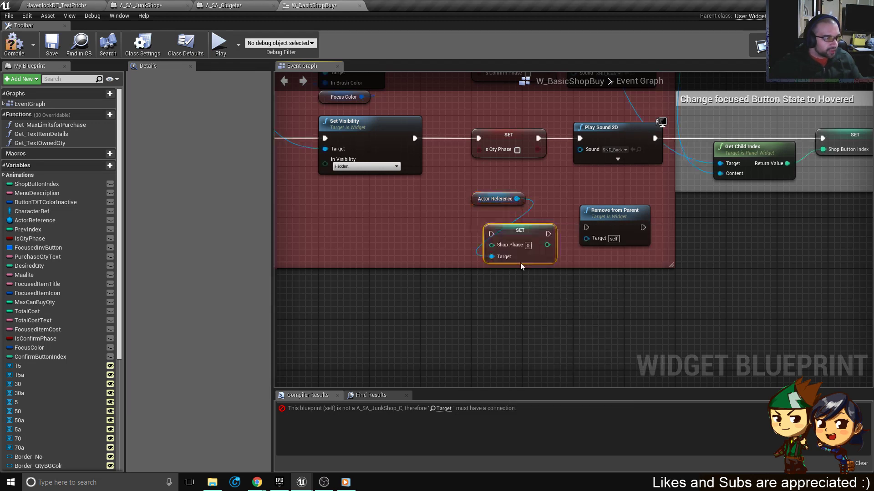
pyautogui.click(568, 274)
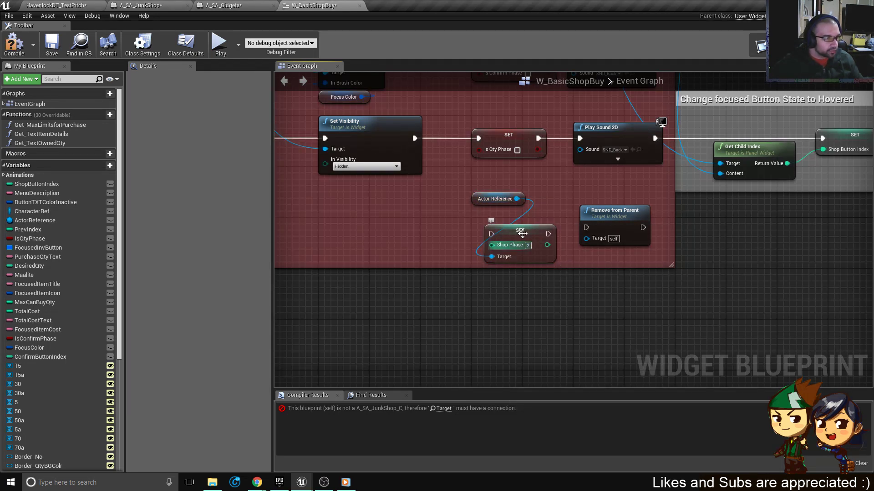
pyautogui.moveTo(523, 231); pyautogui.dragTo(516, 219)
# Wire the Set Shop Phase node between Play Sound 2D and Remove from Parent, align it, and save the widget.
pyautogui.moveTo(343, 231); pyautogui.dragTo(460, 258, button='right')
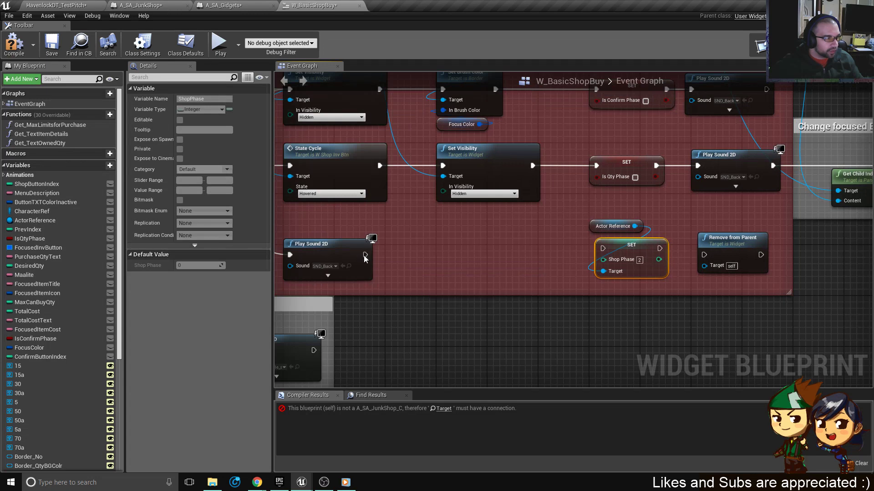
pyautogui.moveTo(366, 256); pyautogui.dragTo(602, 249)
pyautogui.click(639, 260)
pyautogui.write('2')
pyautogui.moveTo(659, 249); pyautogui.dragTo(712, 257)
pyautogui.moveTo(640, 258); pyautogui.dragTo(633, 265)
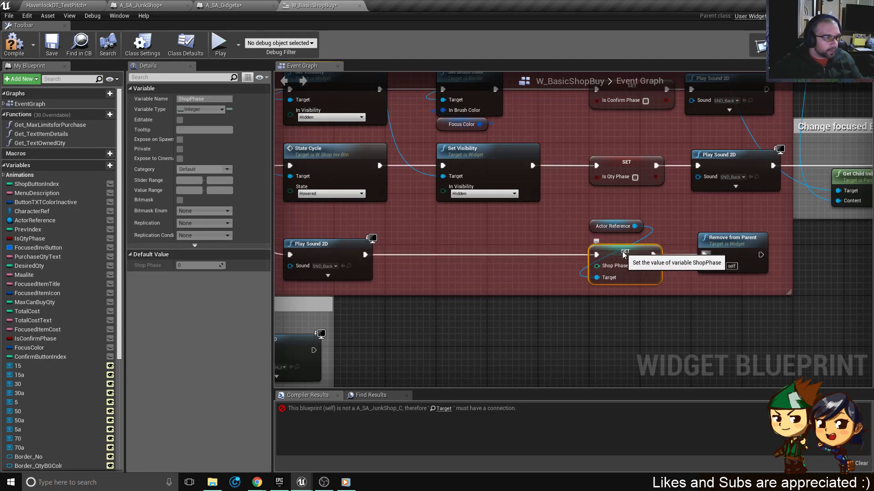
pyautogui.click(51, 44)
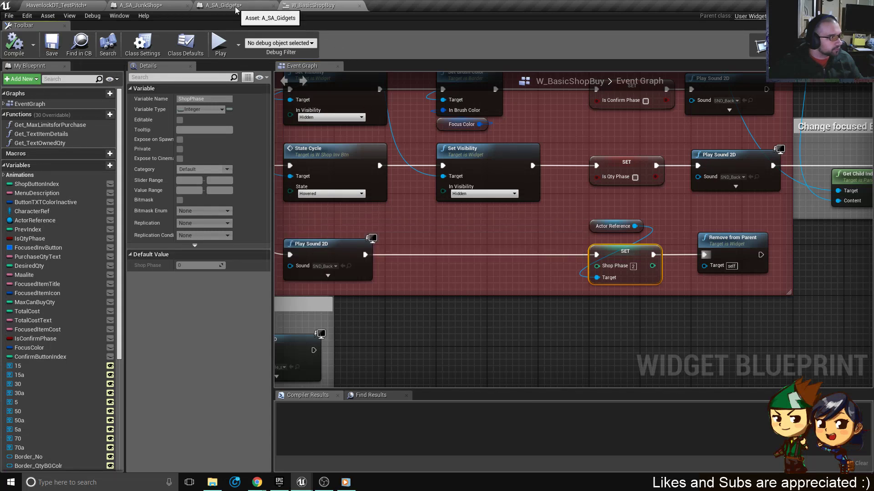
# Find all references to ShopPhase_0 in A_SA_Gidgets and go to its Get node.
pyautogui.click(212, 6)
pyautogui.scroll(-7, 436, 211)
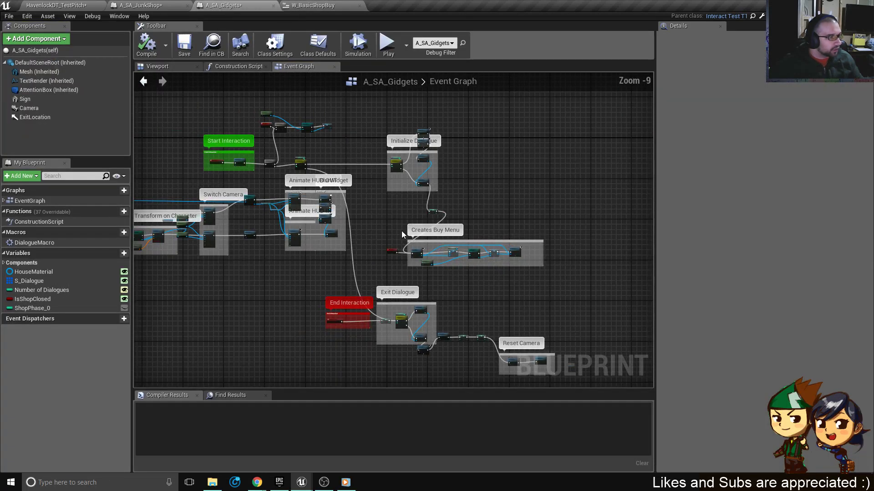
pyautogui.moveTo(231, 304); pyautogui.dragTo(439, 284, button='right')
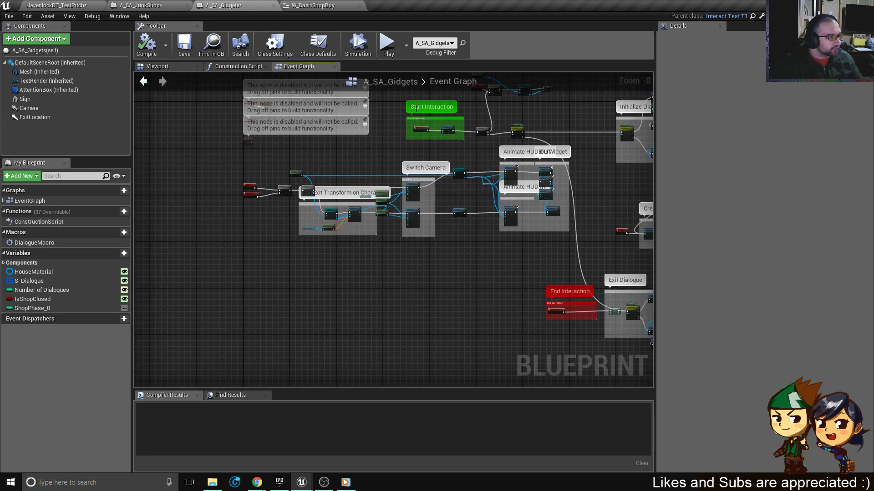
pyautogui.rightClick(34, 310)
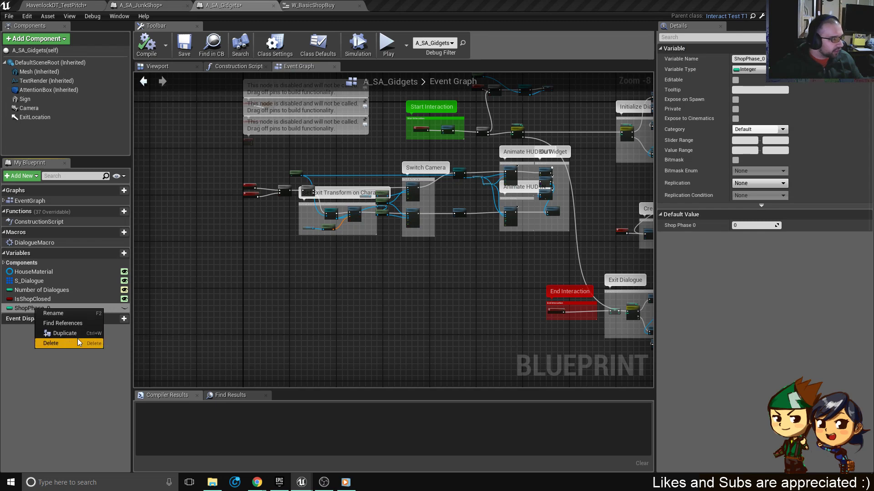
pyautogui.click(72, 324)
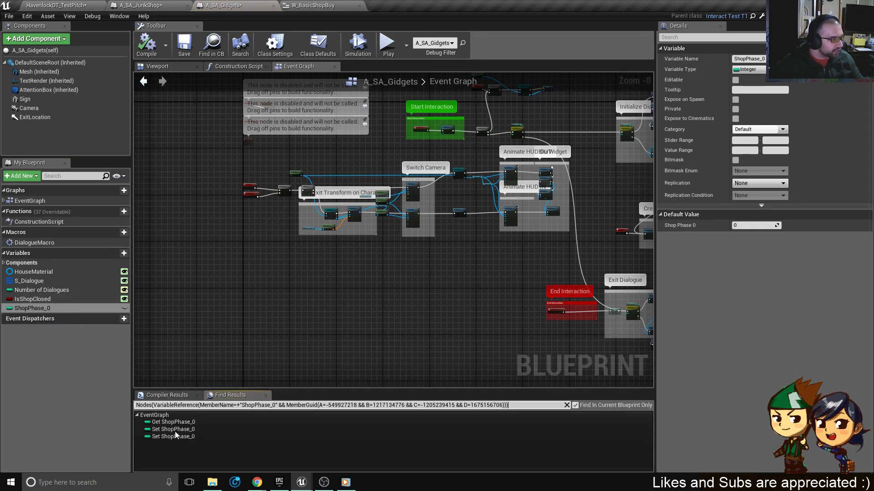
pyautogui.doubleClick(174, 422)
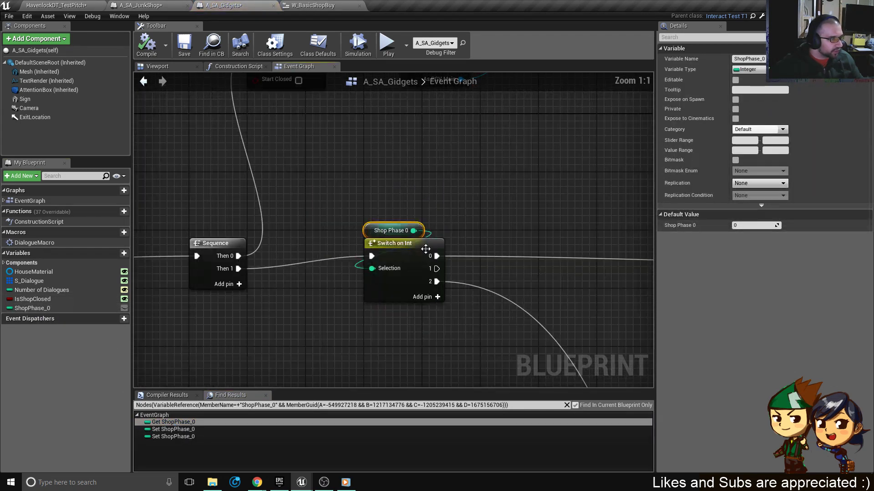
# Feed the Switch on Int's selection from a Get node of the parent's Shop Phase and delete the Shop Phase 0 getter.
pyautogui.rightClick(397, 183)
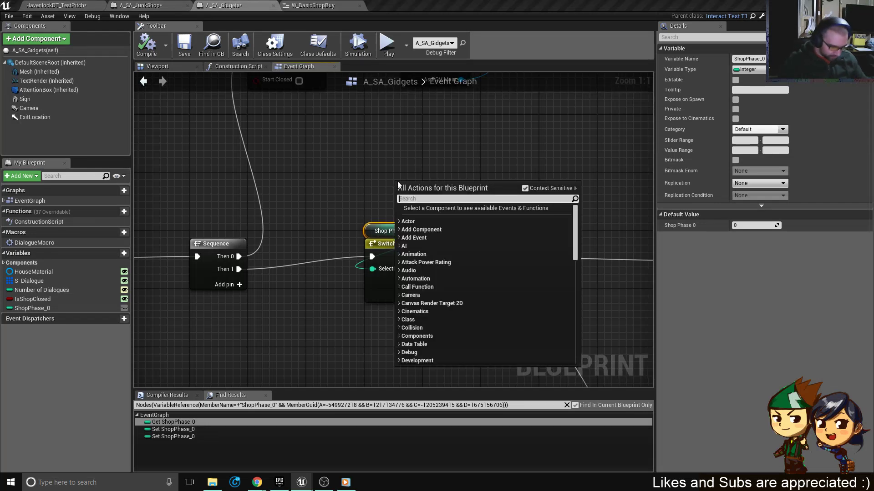
pyautogui.write('shop phase')
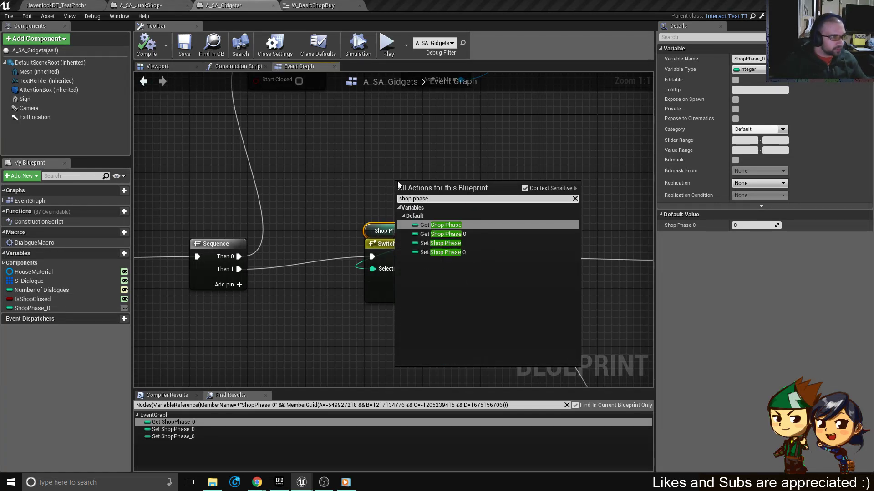
pyautogui.click(443, 225)
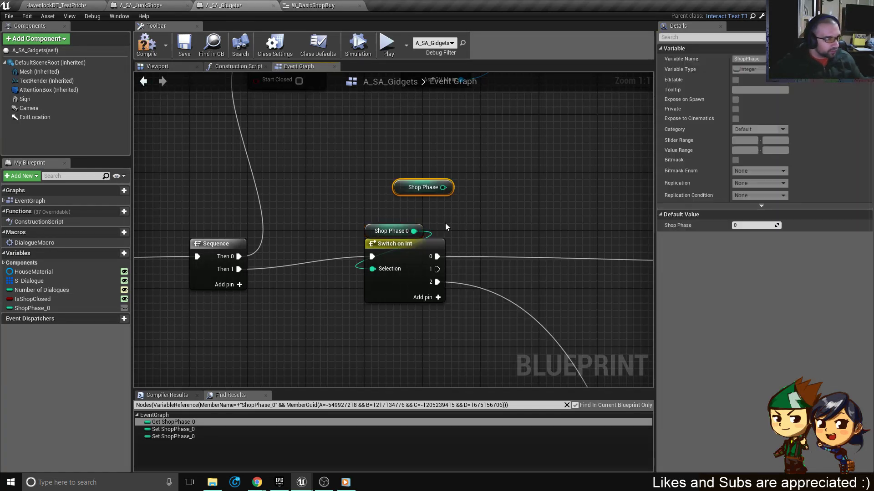
pyautogui.moveTo(444, 190); pyautogui.dragTo(372, 269)
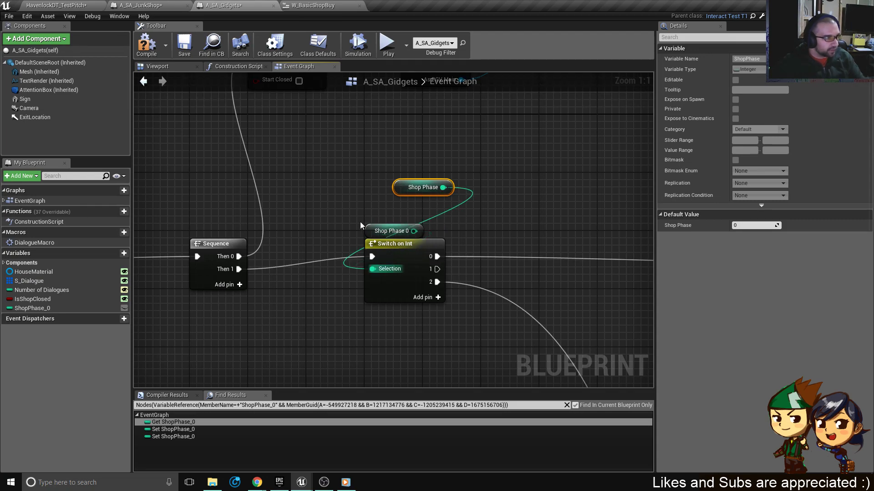
pyautogui.moveTo(348, 219); pyautogui.dragTo(400, 233)
pyautogui.press('Delete')
# Add a Set node for the parent's Shop Phase near the Set Shop Phase 0 node that follows End Interaction.
pyautogui.scroll(-3, 451, 218)
pyautogui.moveTo(516, 225); pyautogui.dragTo(220, 157, button='right')
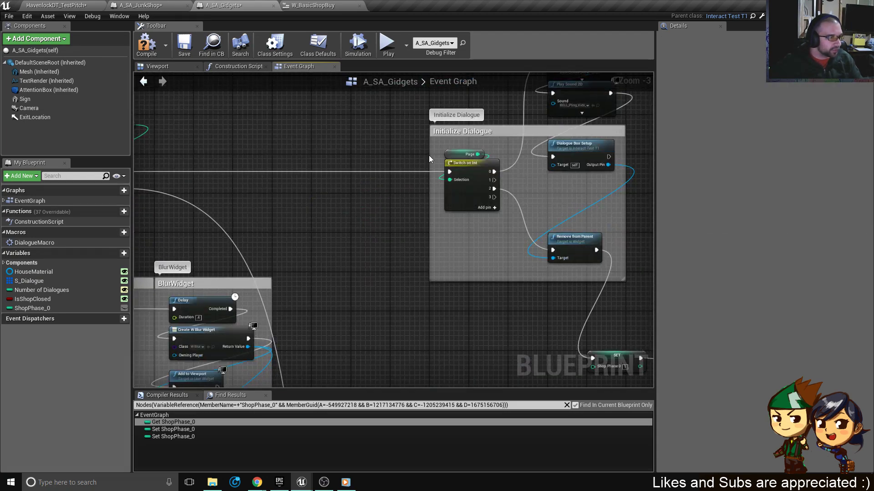
pyautogui.moveTo(391, 174); pyautogui.dragTo(446, 189, button='right')
pyautogui.moveTo(154, 151); pyautogui.dragTo(155, 151)
pyautogui.moveTo(155, 151); pyautogui.dragTo(310, 159, button='right')
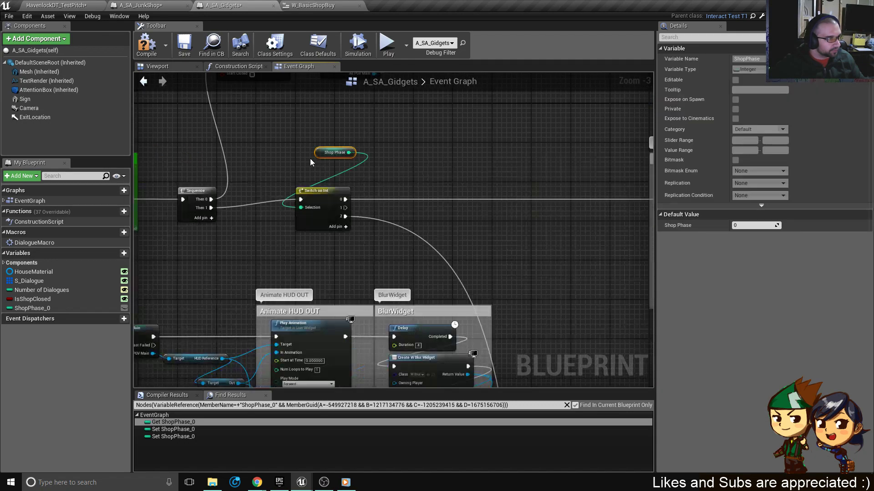
pyautogui.moveTo(580, 212); pyautogui.dragTo(262, 165, button='right')
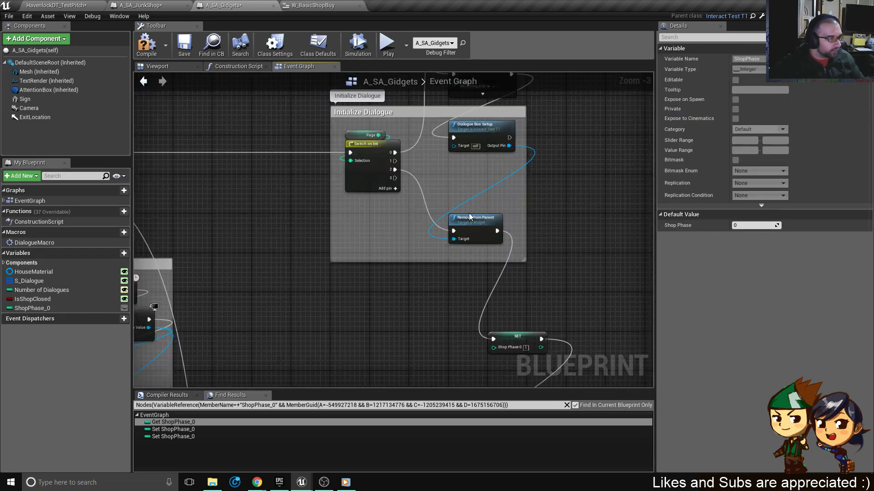
pyautogui.moveTo(395, 207); pyautogui.dragTo(359, 150, button='right')
pyautogui.scroll(-3, 502, 258)
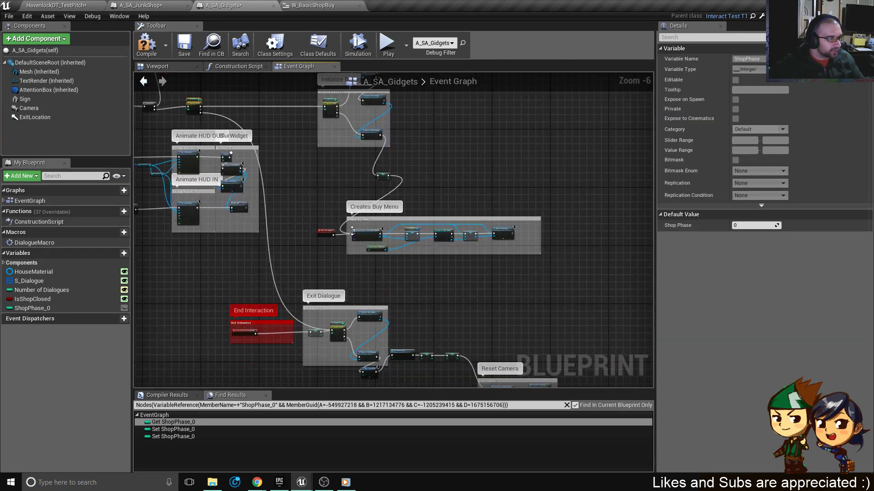
pyautogui.scroll(7, 346, 325)
pyautogui.scroll(-7, 334, 319)
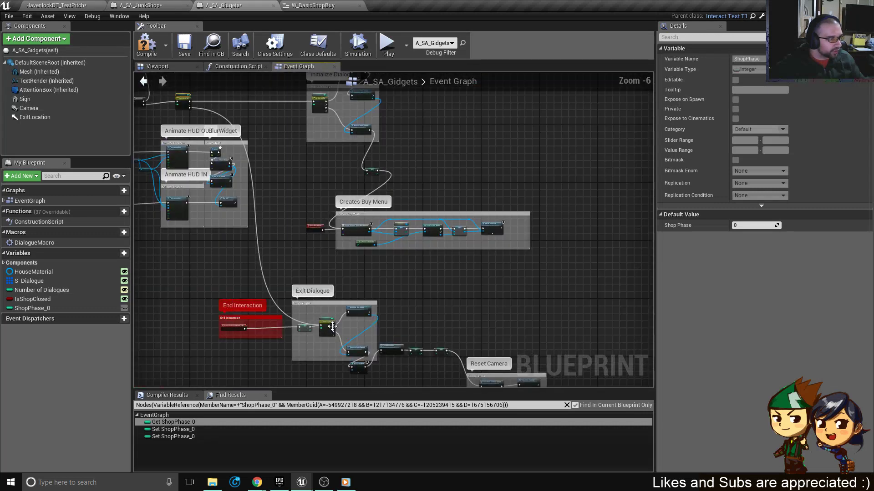
pyautogui.moveTo(580, 386); pyautogui.dragTo(590, 215, button='right')
pyautogui.scroll(3, 405, 157)
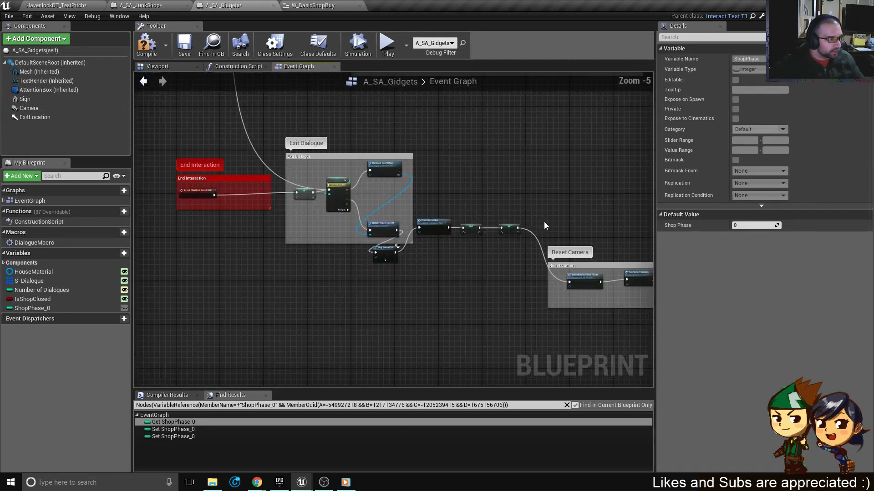
pyautogui.scroll(4, 544, 222)
pyautogui.hotkey('ctrl', 'v')
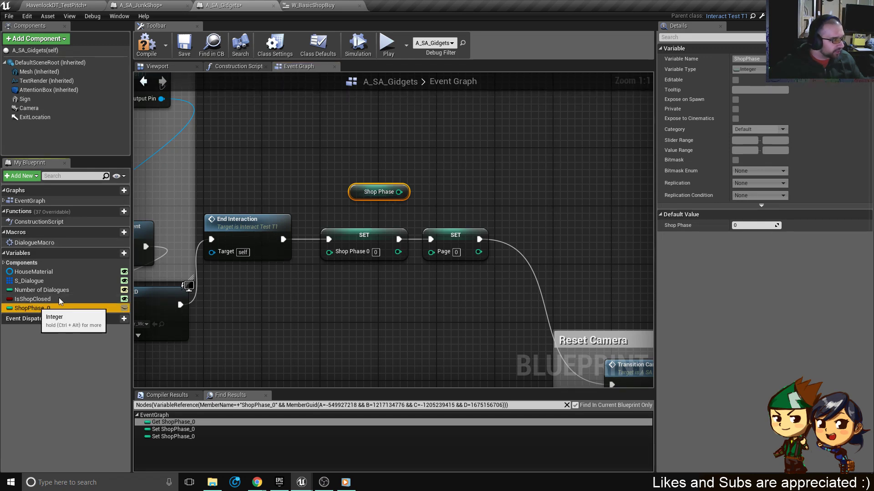
pyautogui.moveTo(35, 308); pyautogui.dragTo(341, 133)
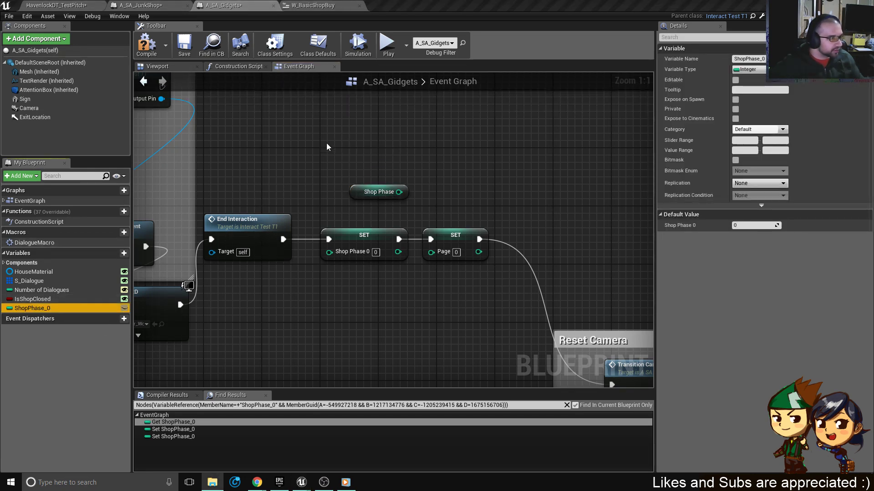
pyautogui.rightClick(318, 146)
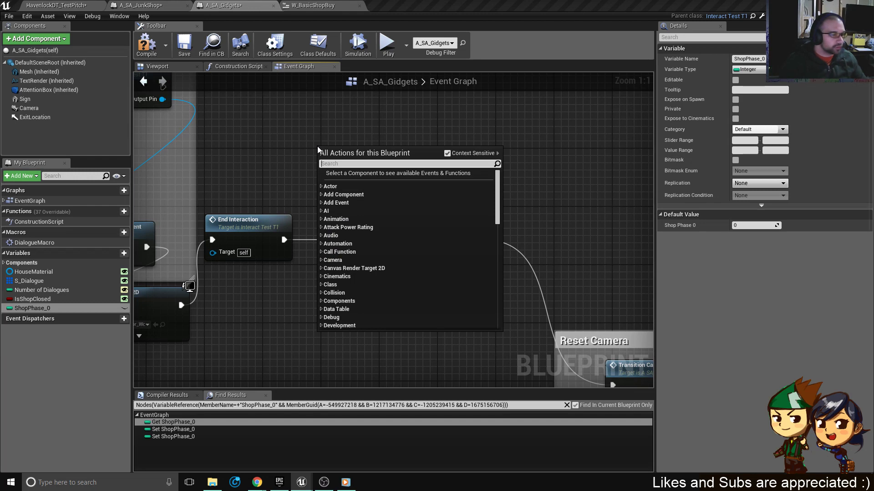
pyautogui.write('shop phas')
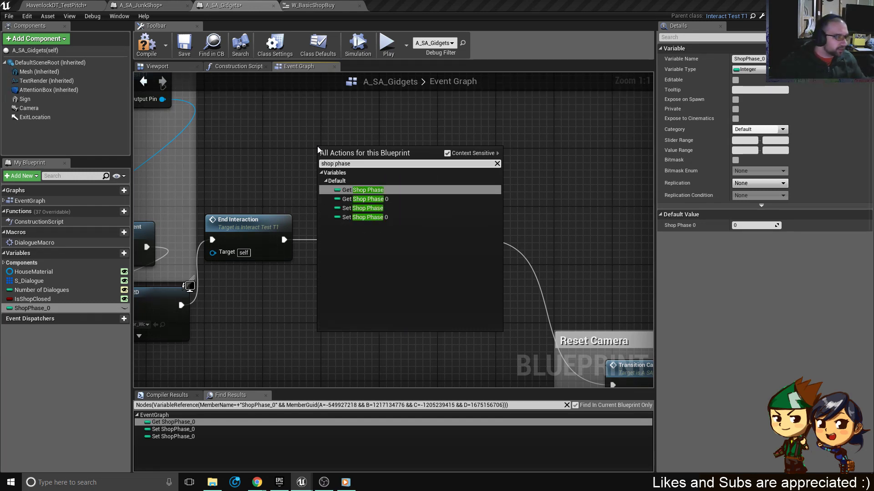
pyautogui.write('e')
pyautogui.click(389, 204)
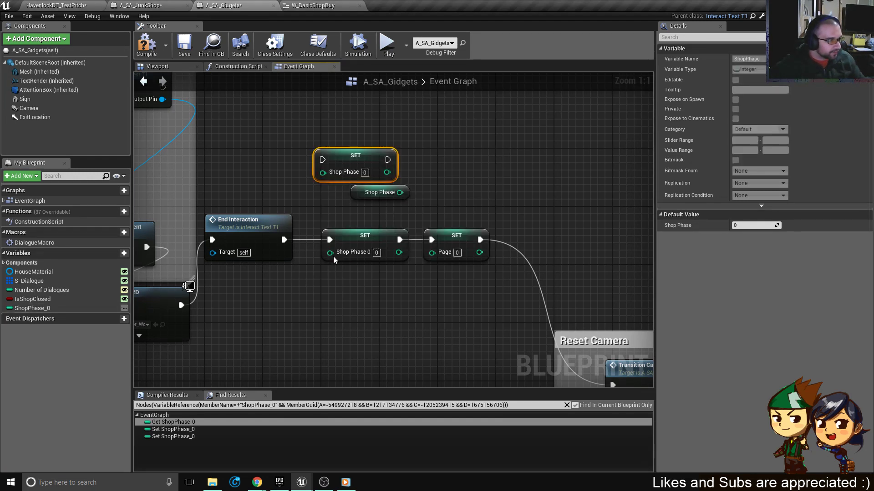
# Wire Set Shop Phase between End Interaction and Set Page, replacing and deleting the Set Shop Phase 0 node and the stray getter.
pyautogui.keyDown('ctrl'); pyautogui.moveTo(329, 240); pyautogui.dragTo(321, 160); pyautogui.keyUp('ctrl')
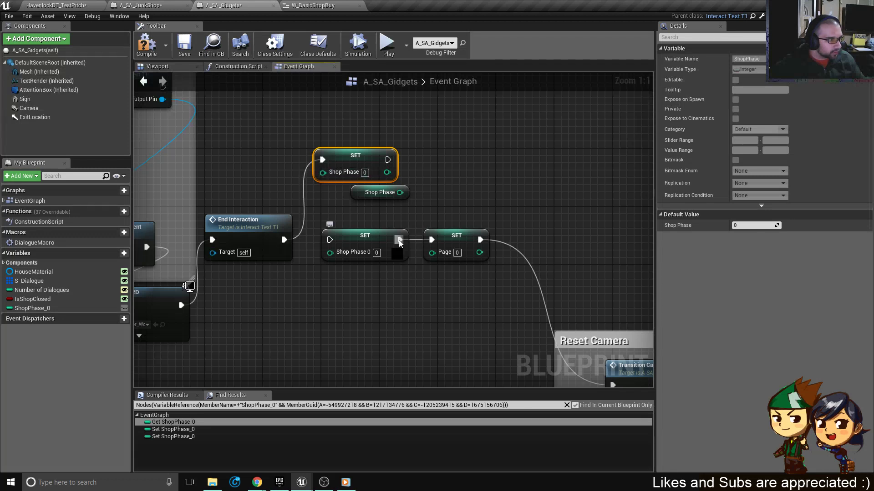
pyautogui.keyDown('ctrl'); pyautogui.moveTo(399, 240); pyautogui.dragTo(388, 159); pyautogui.keyUp('ctrl')
pyautogui.moveTo(377, 307); pyautogui.dragTo(362, 247)
pyautogui.press('Delete')
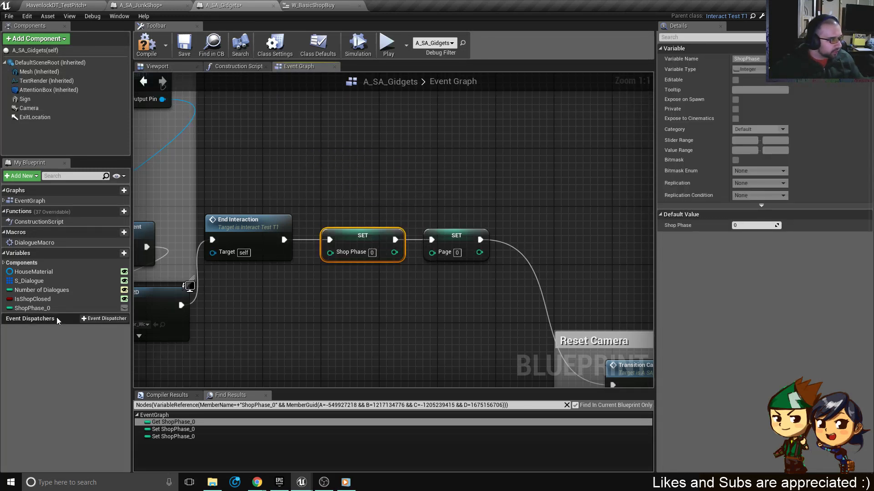
# Find all references to ShopPhase_0 again and go to its remaining Set node.
pyautogui.rightClick(51, 307)
pyautogui.click(75, 324)
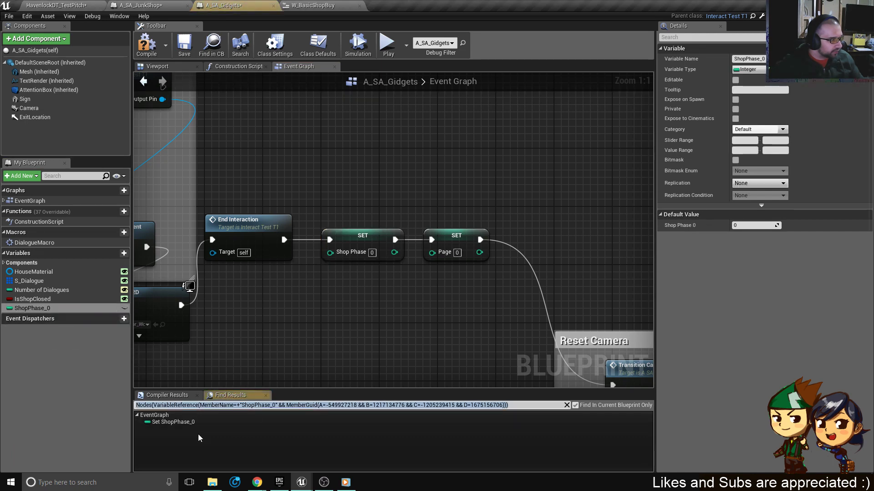
pyautogui.doubleClick(182, 422)
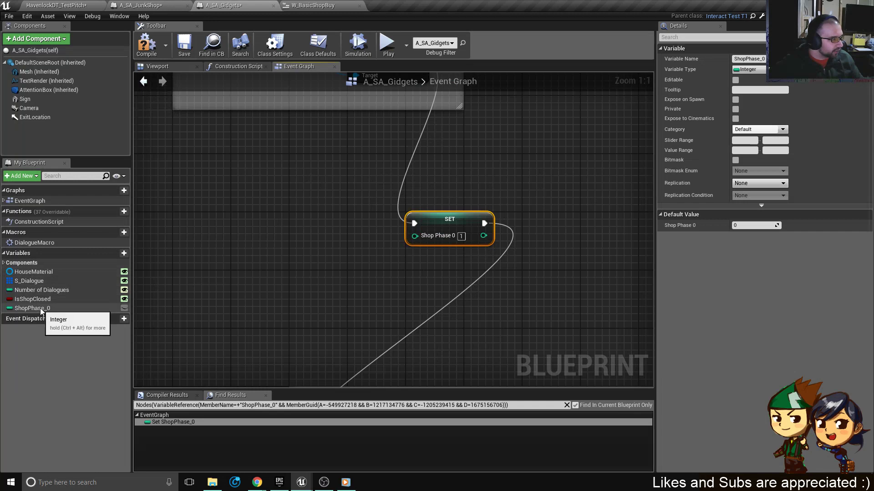
# Replace the Set Shop Phase 0 node between Remove from Parent and the buy menu creation with a wired Set Shop Phase node.
pyautogui.click(40, 308)
pyautogui.rightClick(471, 196)
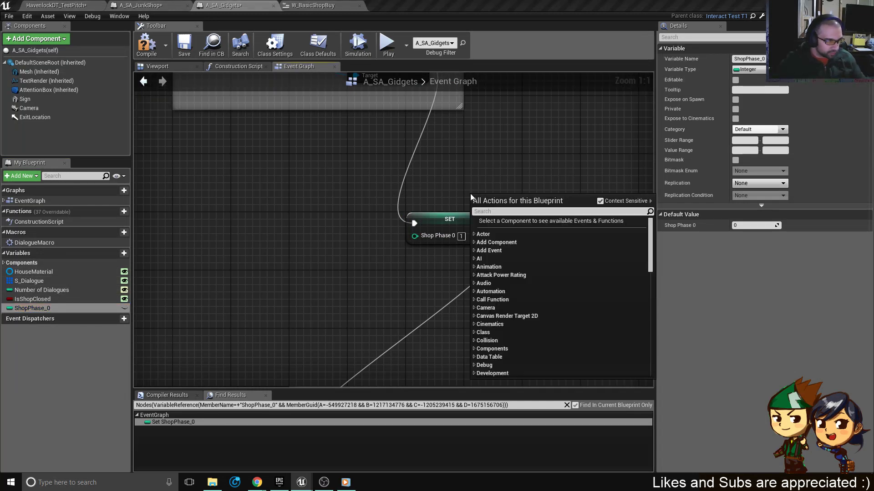
pyautogui.write('shop phase')
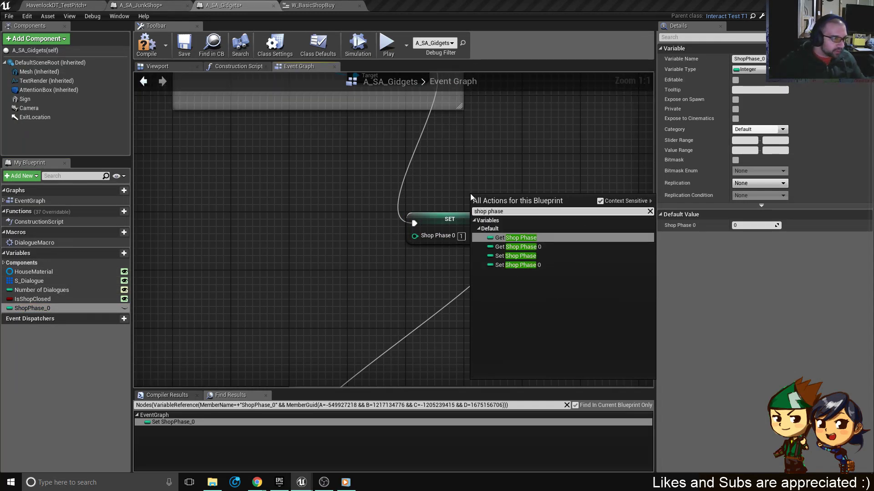
pyautogui.click(504, 256)
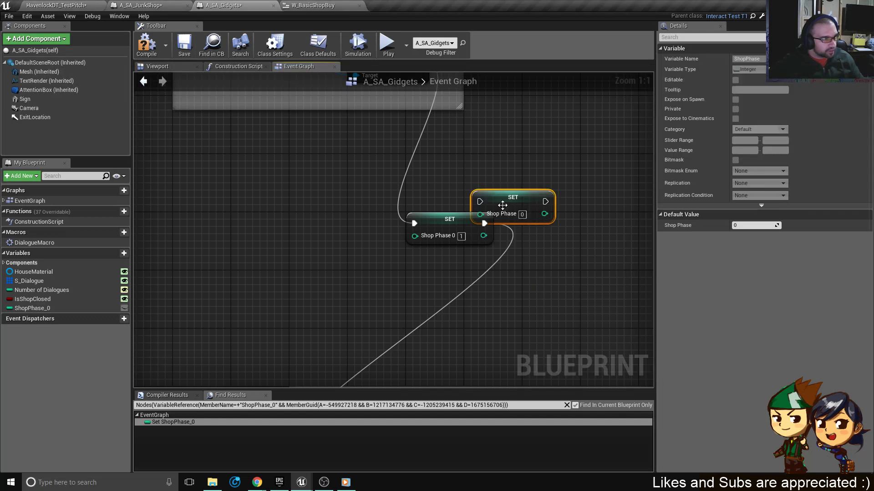
pyautogui.keyDown('ctrl'); pyautogui.moveTo(485, 223); pyautogui.dragTo(545, 201); pyautogui.keyUp('ctrl')
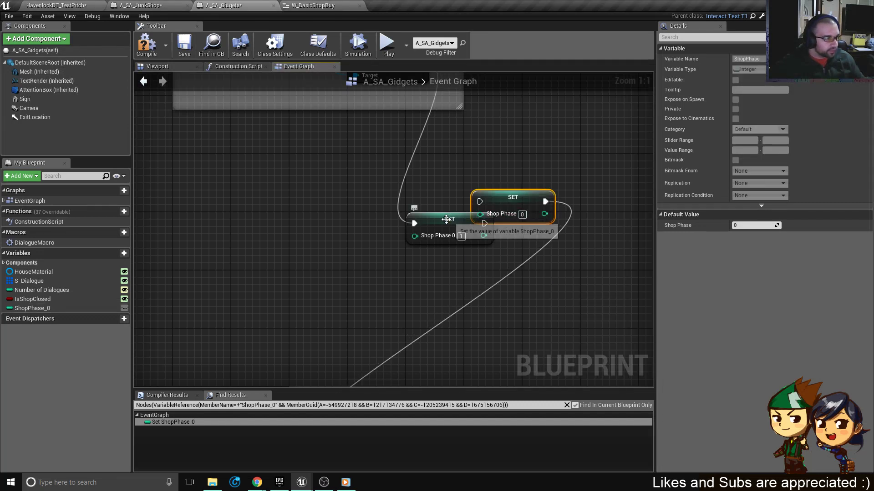
pyautogui.keyDown('ctrl'); pyautogui.moveTo(415, 222); pyautogui.dragTo(394, 225); pyautogui.keyUp('ctrl')
pyautogui.click(473, 241)
pyautogui.press('Delete')
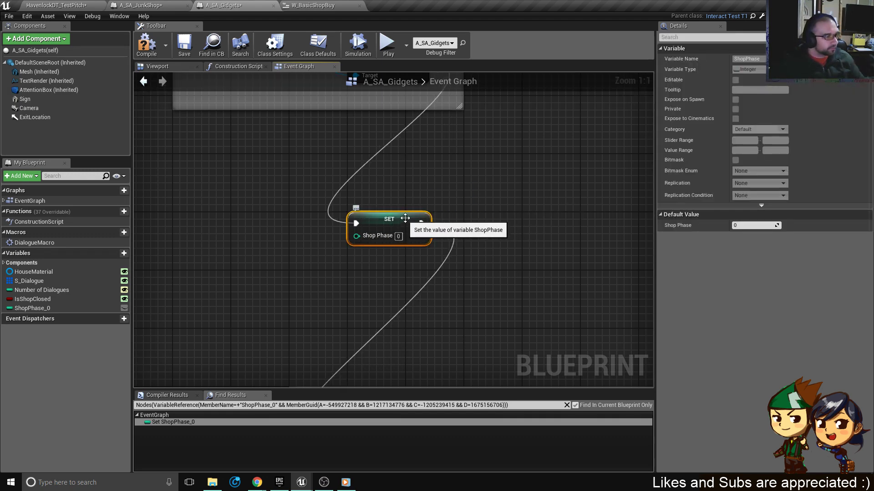
pyautogui.scroll(-6, 395, 226)
pyautogui.scroll(6, 395, 225)
pyautogui.scroll(-4, 449, 218)
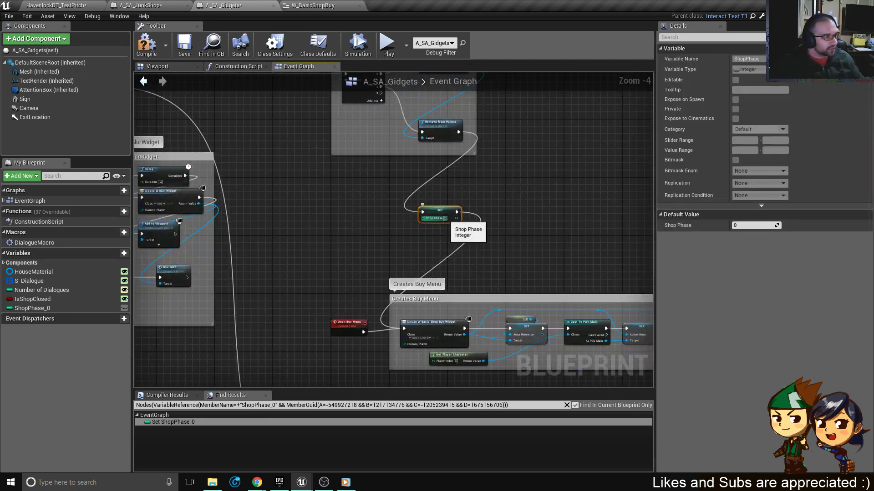
pyautogui.click(433, 241)
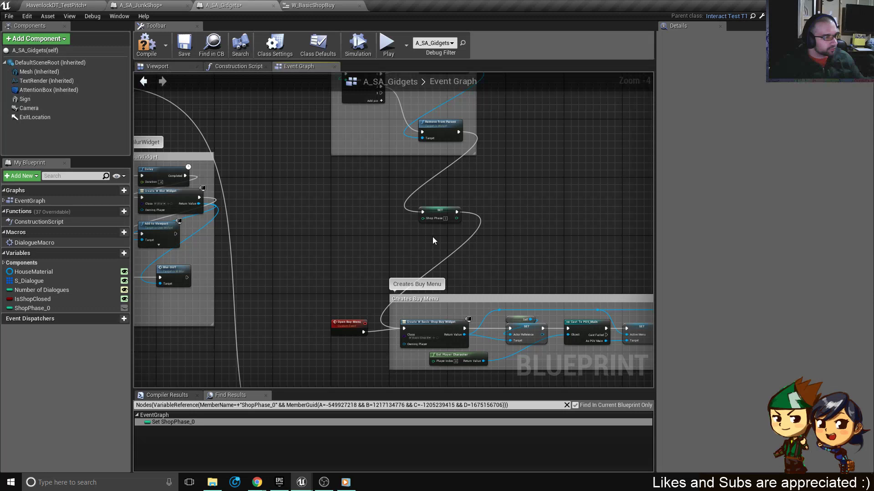
# Check the Shop Phase switch's connections, then save and compile the A_SA_Gidgets blueprint.
pyautogui.scroll(-2, 433, 242)
pyautogui.scroll(6, 235, 182)
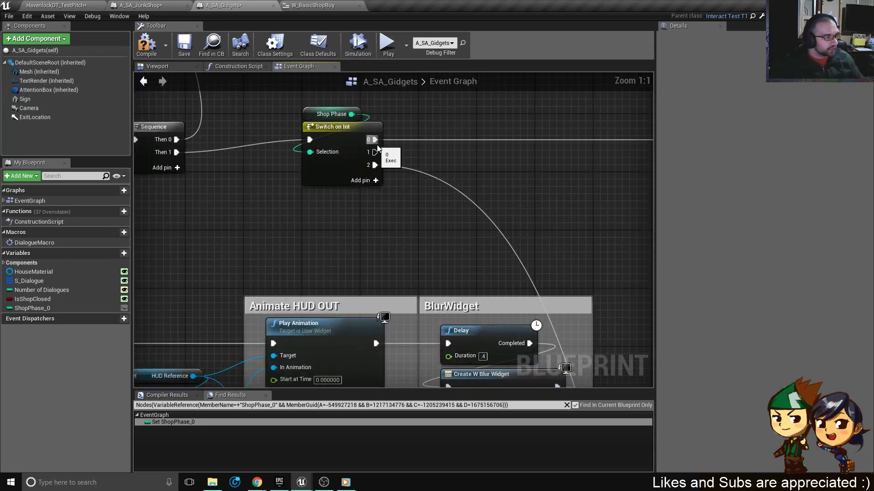
pyautogui.scroll(-5, 412, 162)
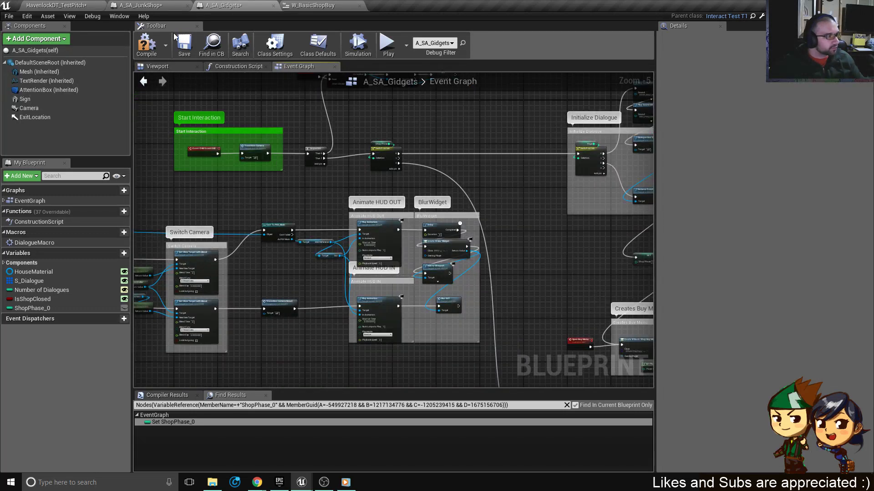
pyautogui.click(183, 43)
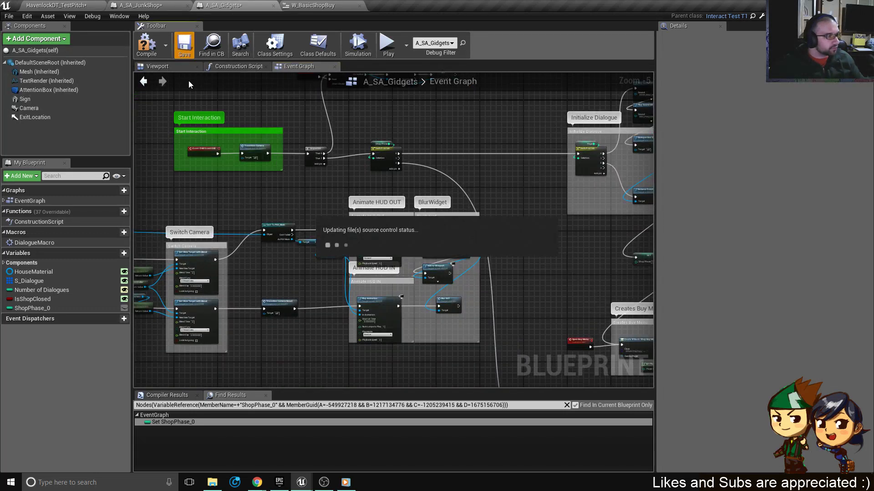
pyautogui.click(155, 51)
# Review the ResetInitialize chain and the Initialize Dialogue section of the Gidgets event graph.
pyautogui.moveTo(445, 188); pyautogui.dragTo(211, 165, button='right')
pyautogui.moveTo(259, 126); pyautogui.dragTo(371, 191, button='right')
pyautogui.scroll(7, 382, 149)
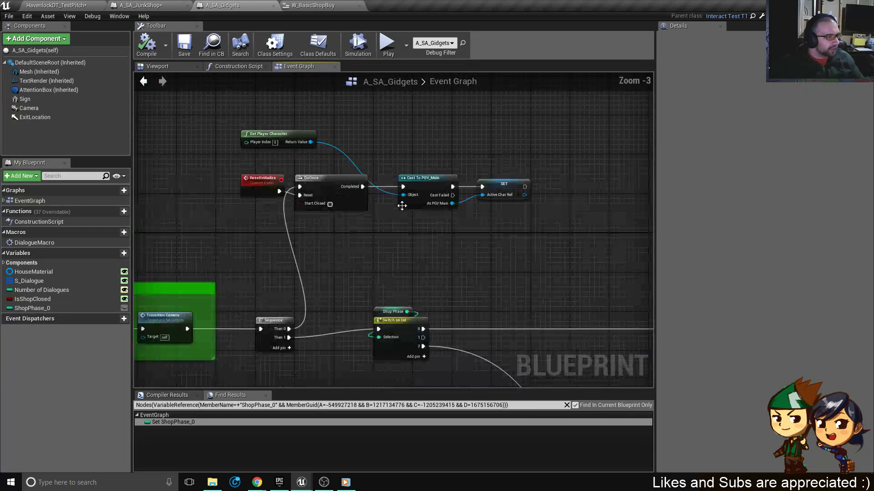
pyautogui.scroll(-7, 402, 206)
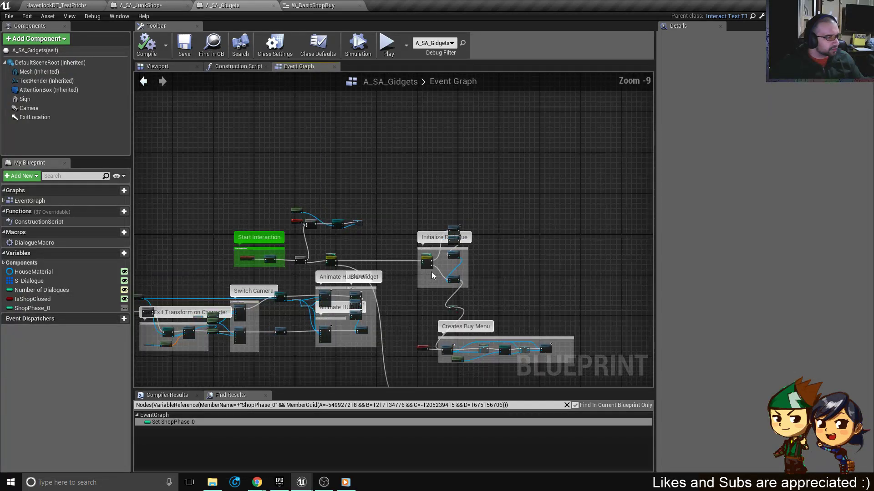
pyautogui.scroll(7, 431, 272)
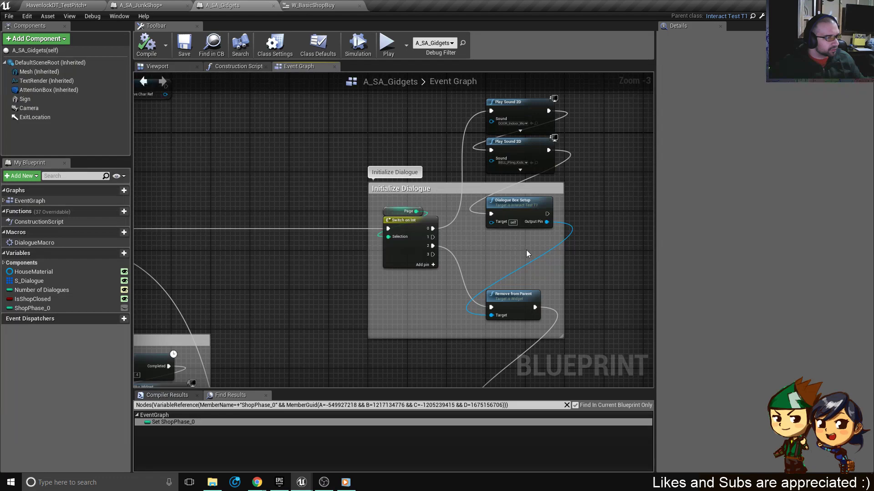
pyautogui.moveTo(513, 262); pyautogui.dragTo(448, 234, button='right')
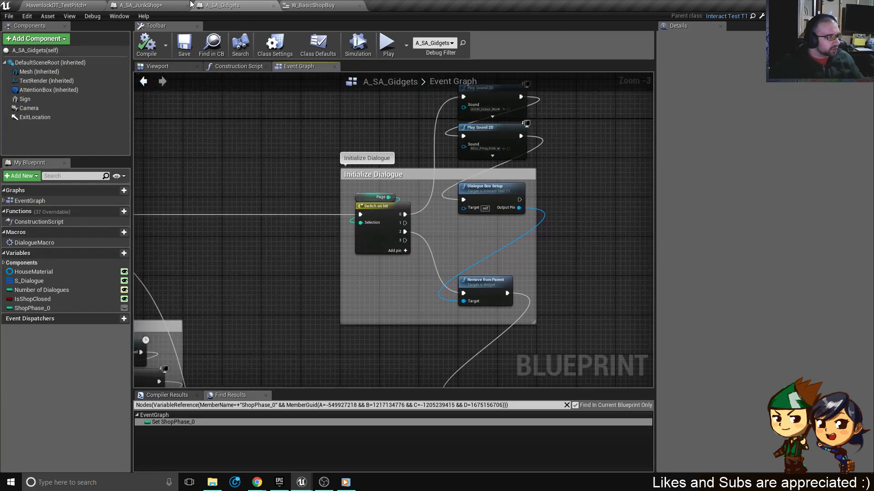
# Examine the End Interaction chain, its Shop Phase and Page resets, and how the Exit and Initialize Dialogue switches use Page.
pyautogui.scroll(-4, 370, 199)
pyautogui.scroll(-2, 370, 199)
pyautogui.moveTo(396, 307); pyautogui.dragTo(366, 269, button='right')
pyautogui.moveTo(370, 353); pyautogui.dragTo(361, 228, button='right')
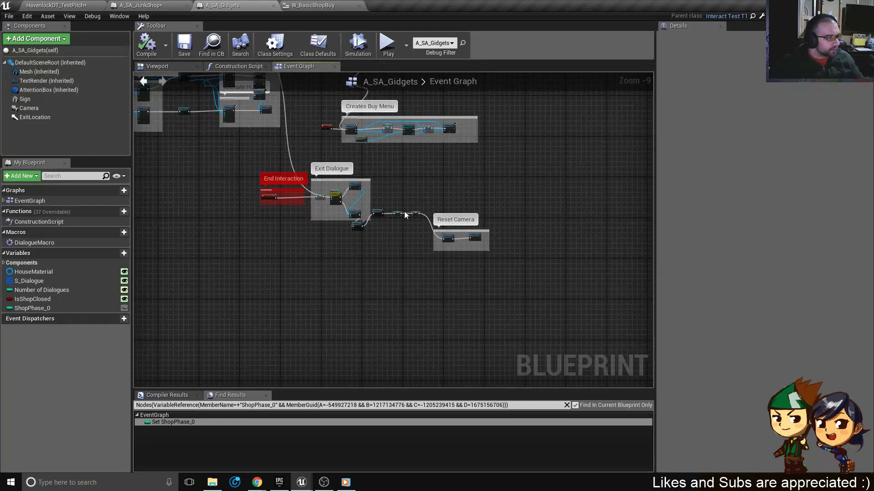
pyautogui.scroll(7, 406, 223)
pyautogui.scroll(-3, 394, 231)
pyautogui.scroll(5, 417, 163)
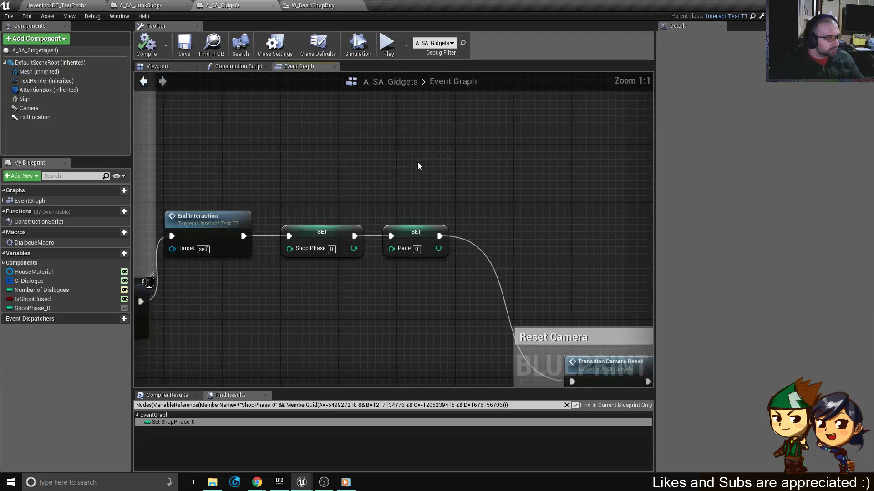
pyautogui.scroll(-5, 417, 163)
pyautogui.scroll(3, 456, 172)
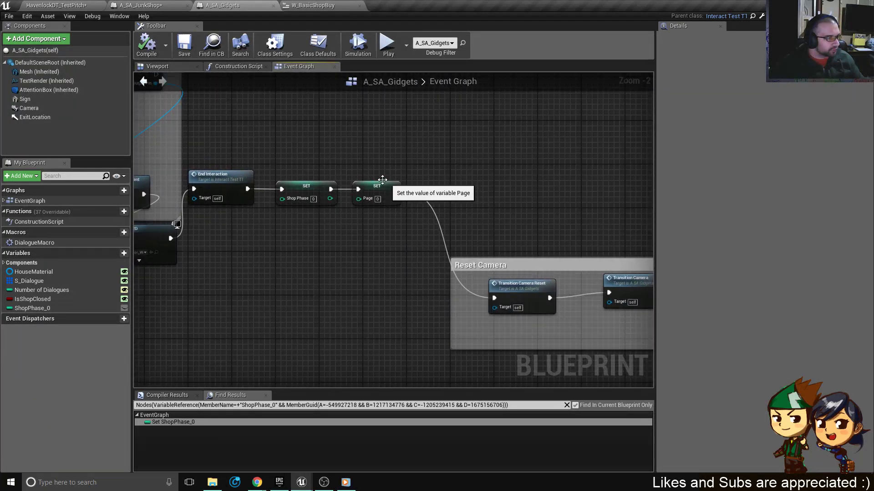
pyautogui.scroll(-5, 468, 346)
pyautogui.scroll(4, 254, 156)
pyautogui.scroll(-4, 344, 179)
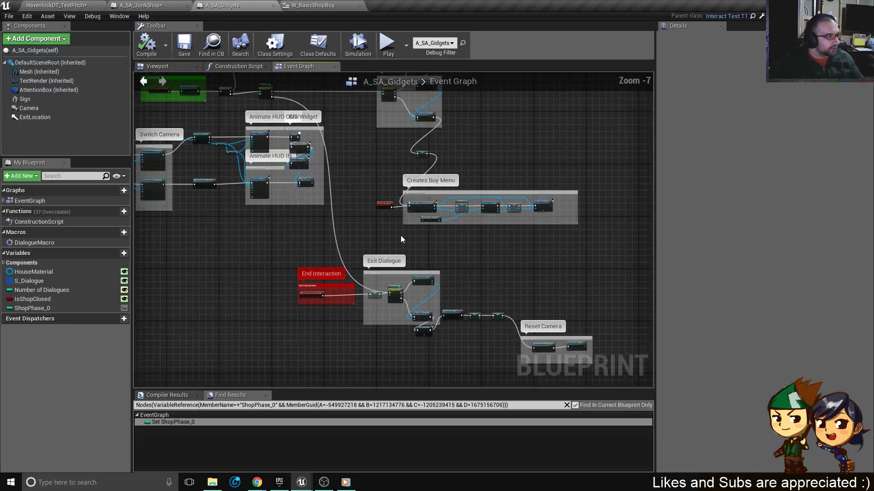
pyautogui.scroll(4, 407, 300)
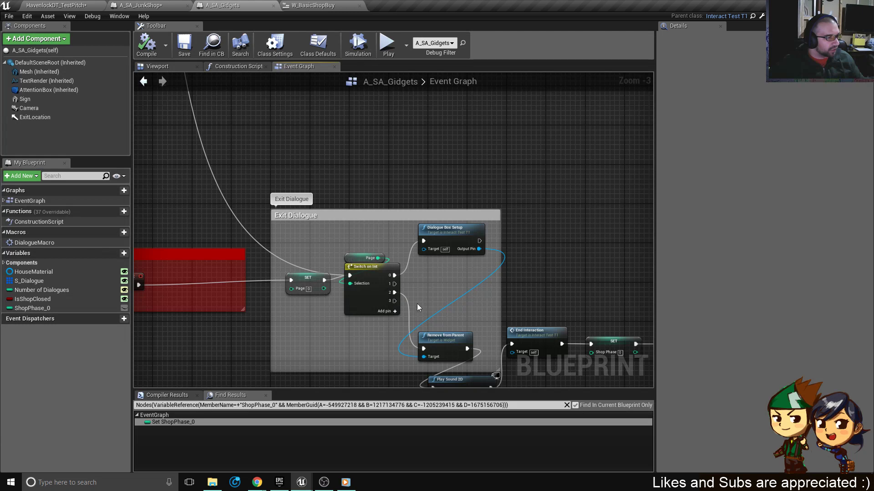
pyautogui.scroll(-4, 416, 304)
pyautogui.scroll(5, 405, 199)
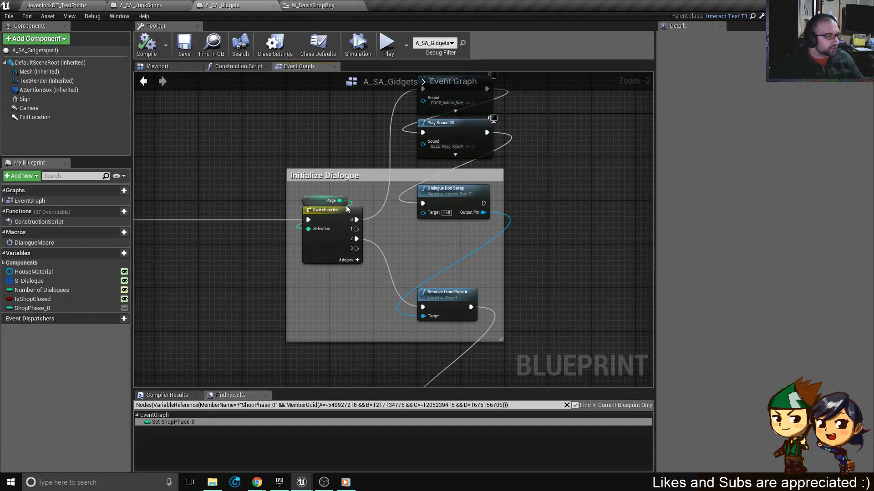
# Switch to W_BasicShopBuy, look over the Back Button Clicked logic, and open the widget's Designer layout.
pyautogui.click(318, 5)
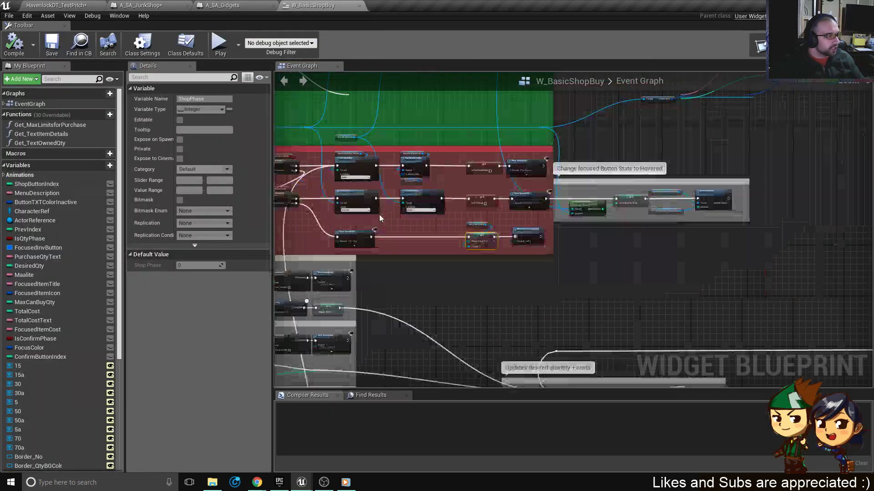
pyautogui.scroll(-2, 380, 216)
pyautogui.moveTo(340, 202); pyautogui.dragTo(591, 210, button='right')
pyautogui.scroll(3, 434, 231)
pyautogui.moveTo(444, 242); pyautogui.dragTo(387, 220, button='right')
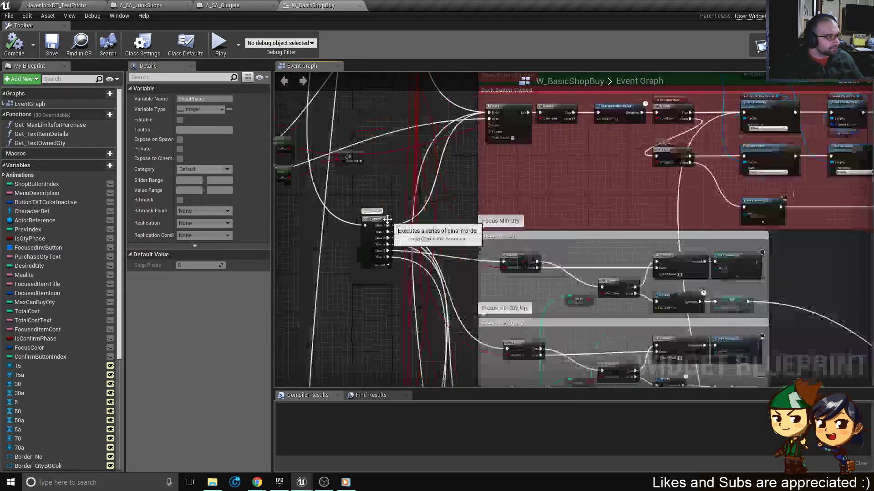
pyautogui.moveTo(391, 185); pyautogui.dragTo(511, 263, button='right')
pyautogui.click(770, 44)
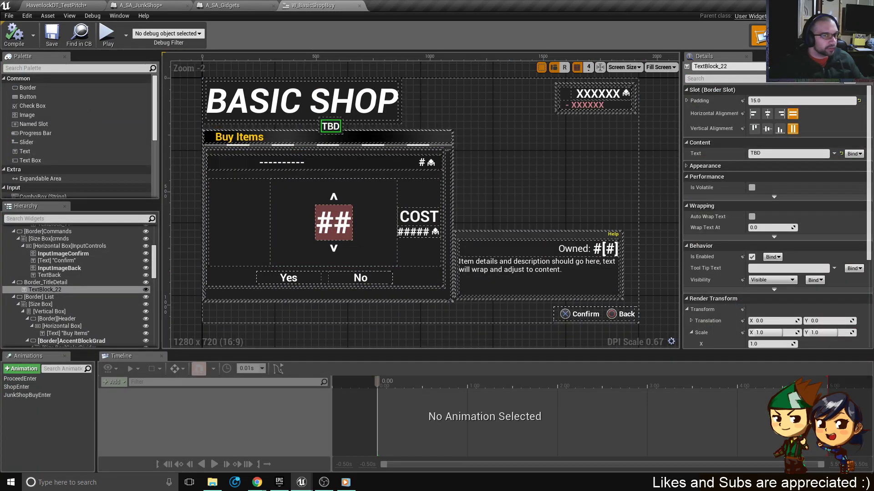
# Examine the W_BasicShopBuy event graph around the input checks and the Back Button Clicked section, and return to the widget layout.
pyautogui.click(842, 35)
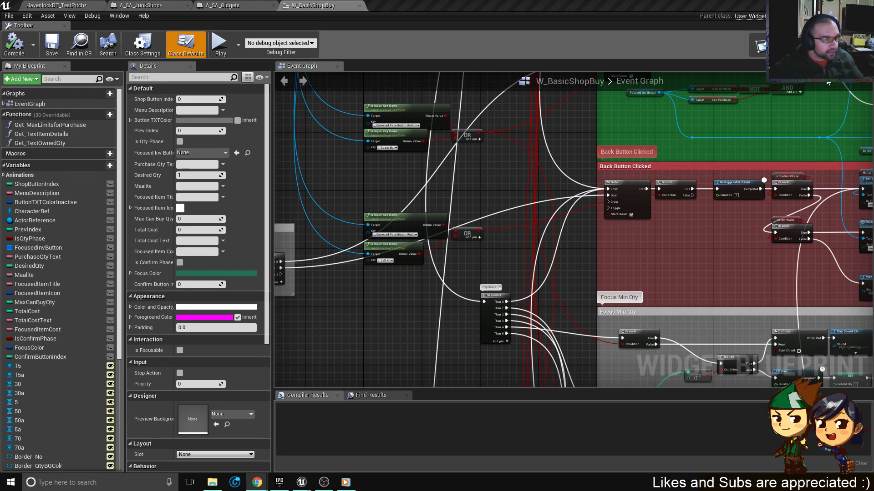
pyautogui.scroll(-5, 473, 205)
pyautogui.scroll(4, 478, 209)
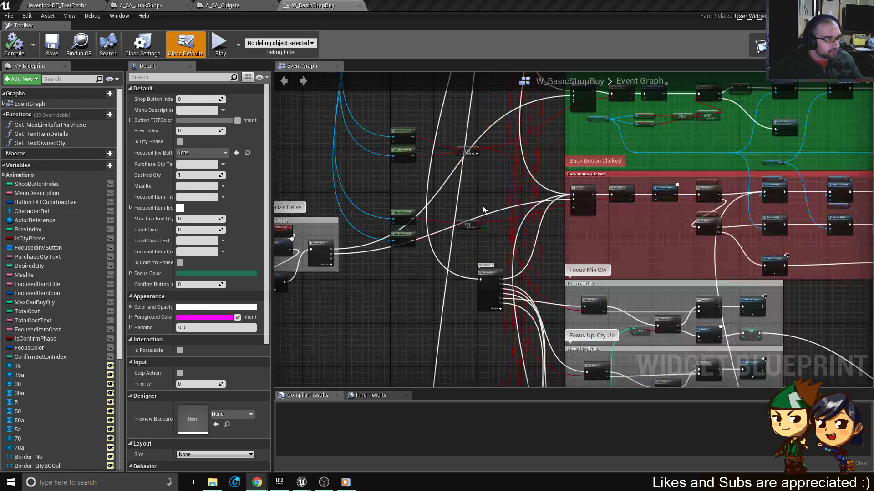
pyautogui.scroll(3, 478, 200)
pyautogui.scroll(-2, 507, 183)
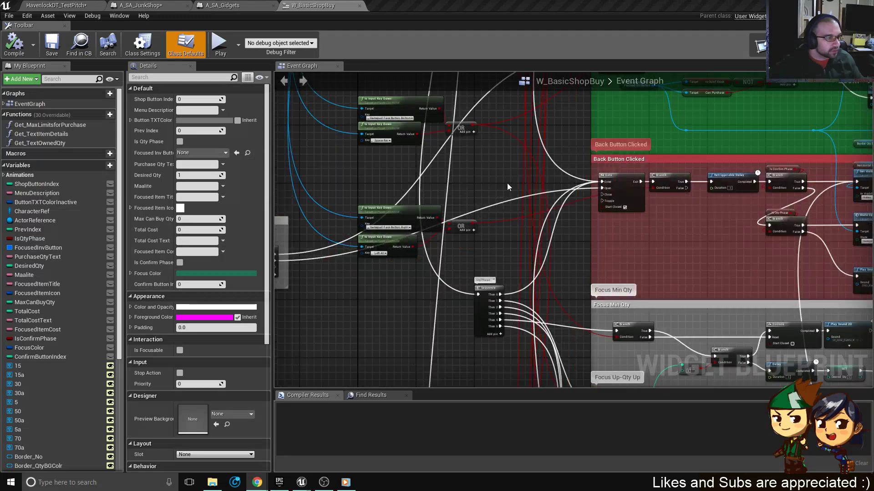
pyautogui.moveTo(507, 183); pyautogui.dragTo(510, 216, button='right')
pyautogui.scroll(-5, 517, 182)
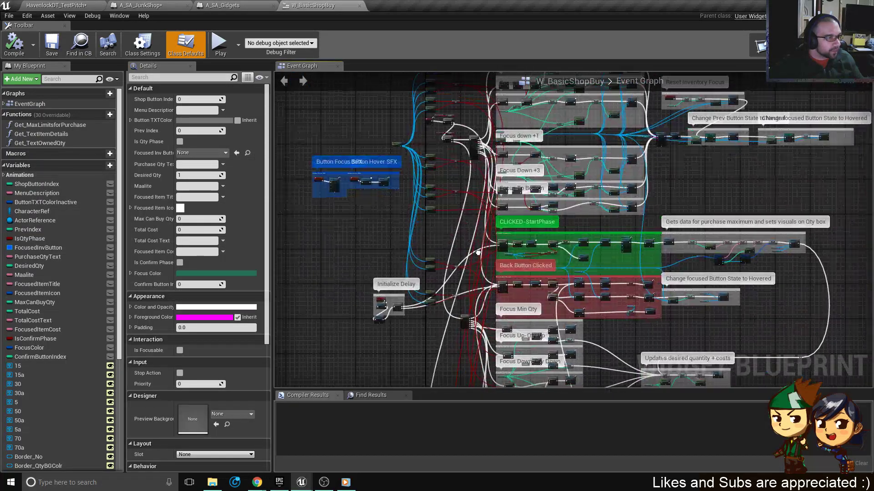
pyautogui.moveTo(438, 327); pyautogui.dragTo(459, 258, button='right')
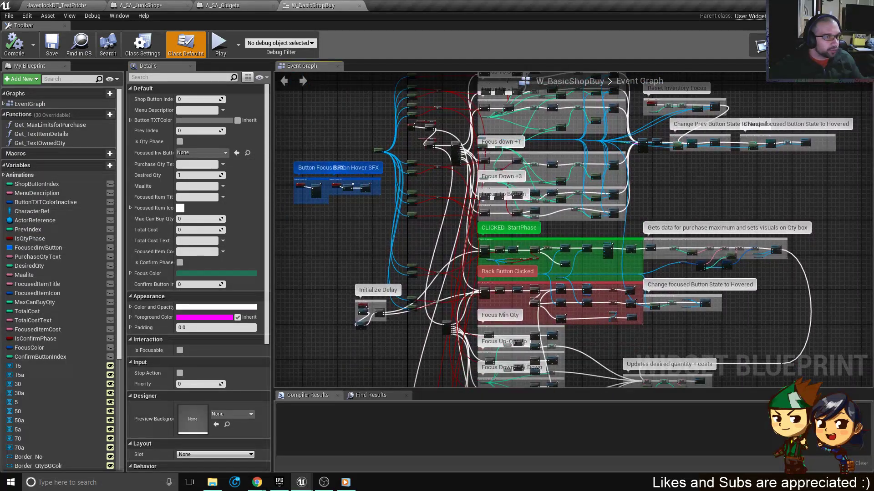
pyautogui.click(759, 45)
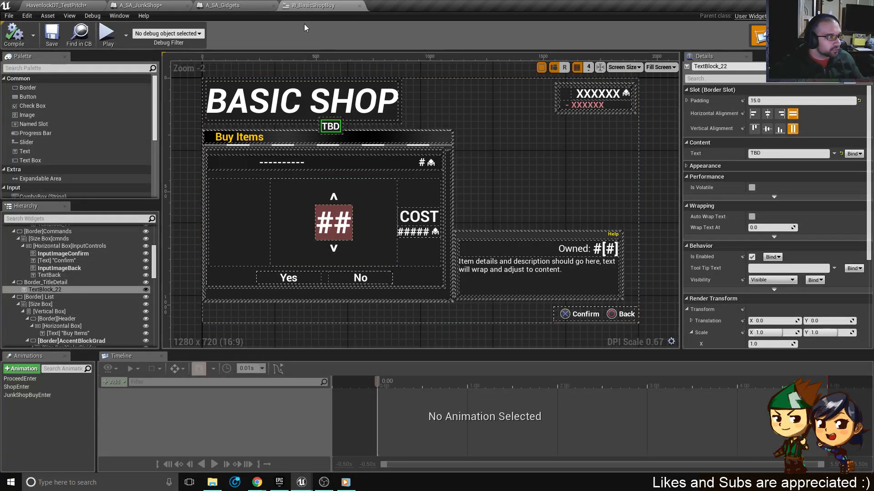
# Look over the Initialize Dialogue section and its DialogueMacro node in the A_SA_JunkShop event graph.
pyautogui.click(228, 5)
pyautogui.click(141, 5)
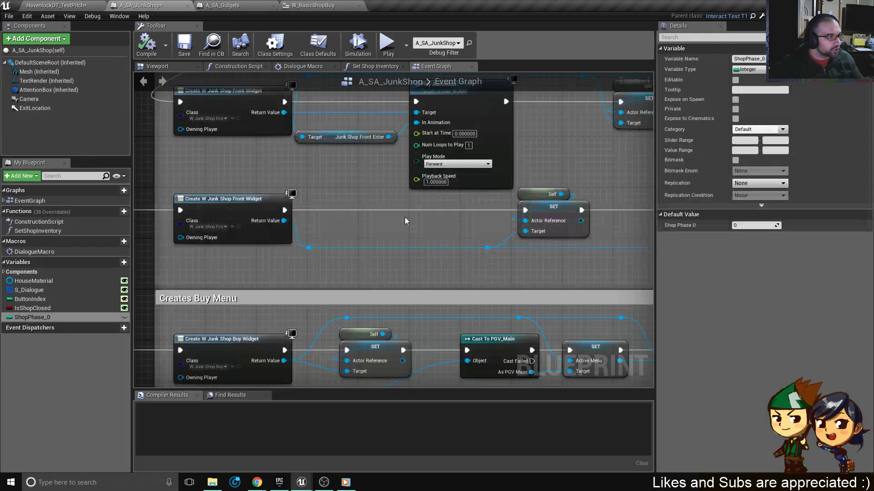
pyautogui.scroll(-6, 331, 181)
pyautogui.moveTo(197, 205); pyautogui.dragTo(326, 267, button='right')
pyautogui.scroll(6, 392, 153)
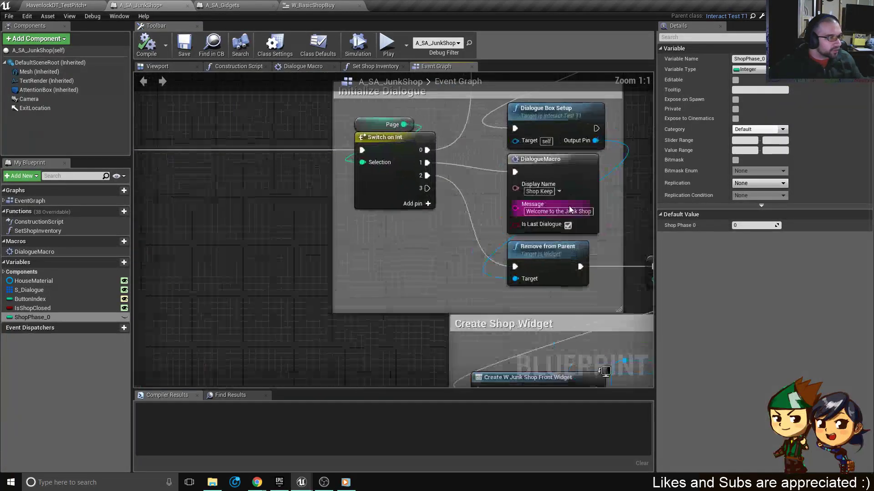
pyautogui.moveTo(564, 196); pyautogui.dragTo(474, 228, button='right')
pyautogui.click(473, 210)
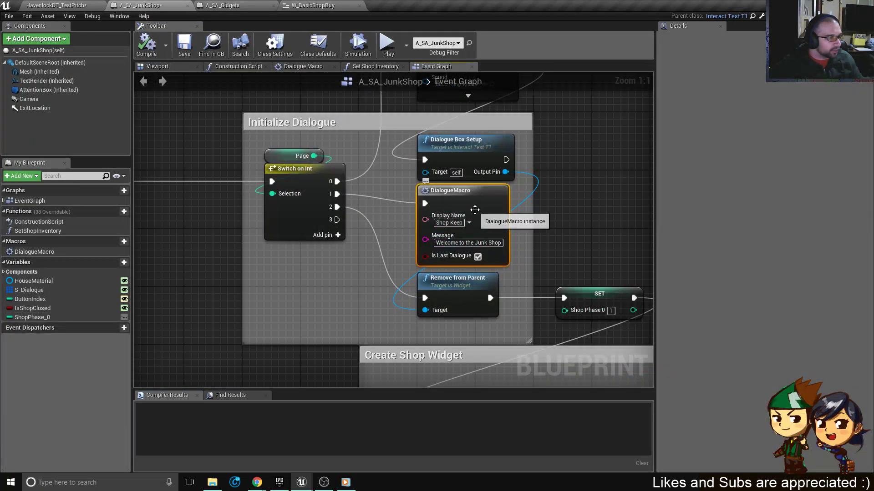
# Inspect the inputs of A_SA_JunkShop's DialogueMacro and open the macro's graph.
pyautogui.click(53, 253)
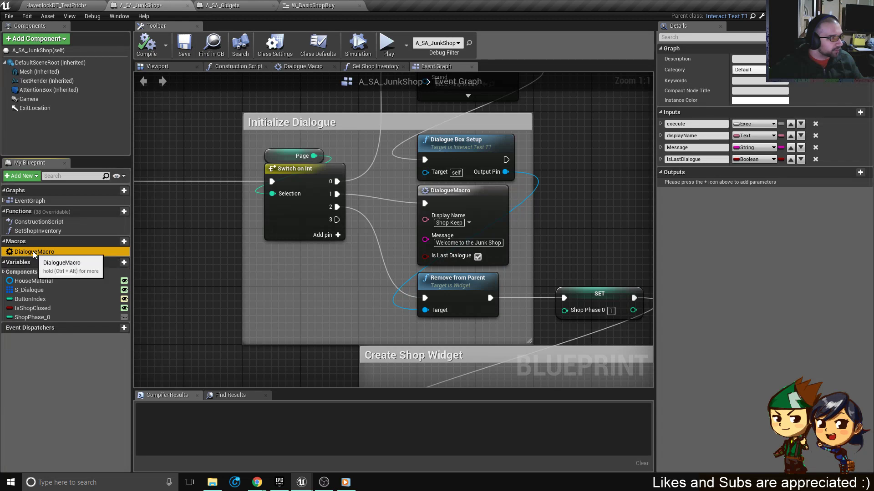
pyautogui.click(34, 253)
pyautogui.press('Escape')
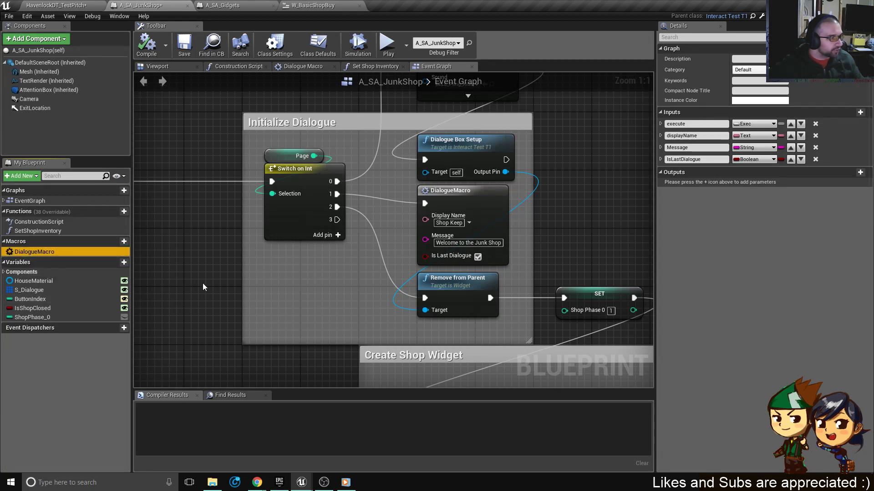
pyautogui.click(475, 214)
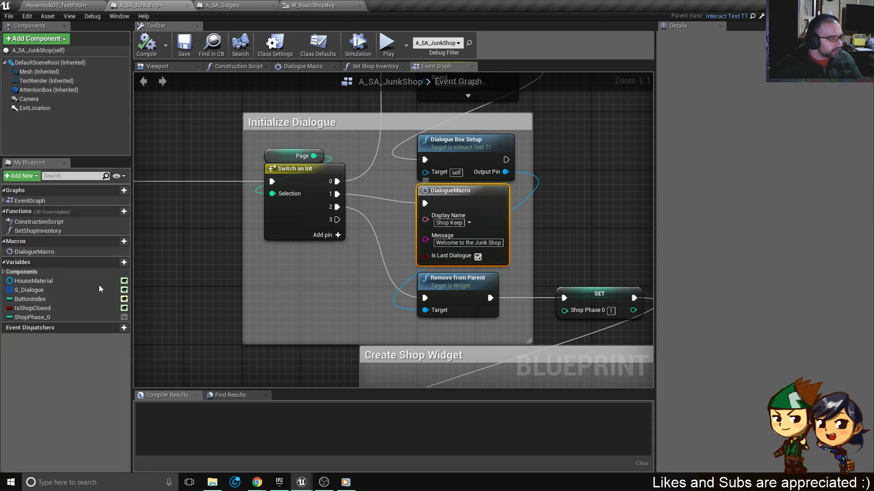
pyautogui.doubleClick(43, 251)
pyautogui.moveTo(378, 186); pyautogui.dragTo(350, 217, button='right')
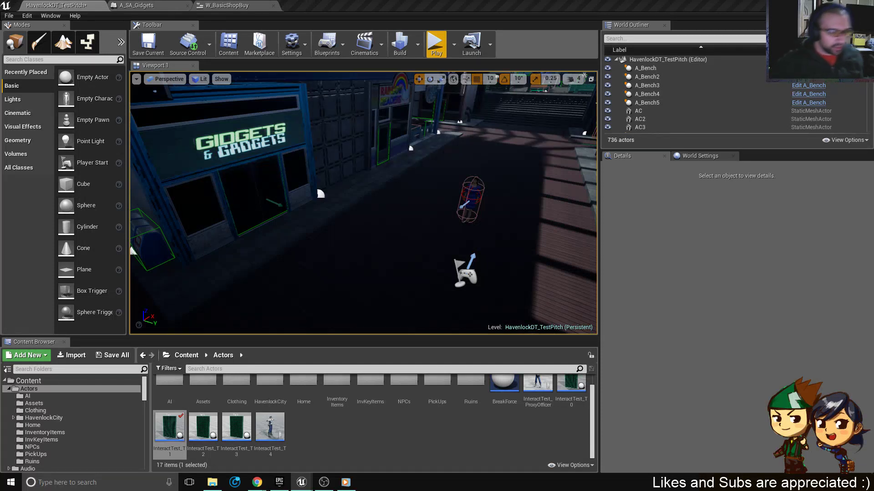
# Add a DialogueMacro node to the A_SA_Gidgets event graph, between Dialogue Box Setup and Remove from Parent.
pyautogui.click(140, 9)
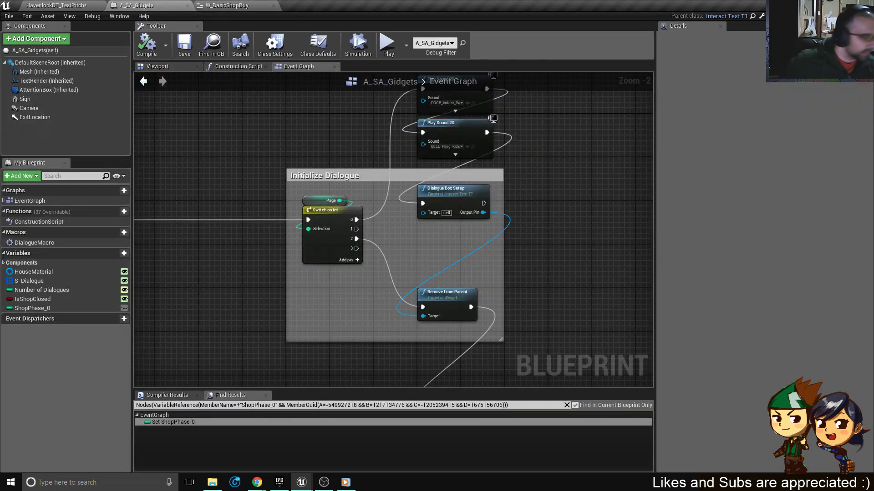
pyautogui.moveTo(34, 242); pyautogui.dragTo(561, 255)
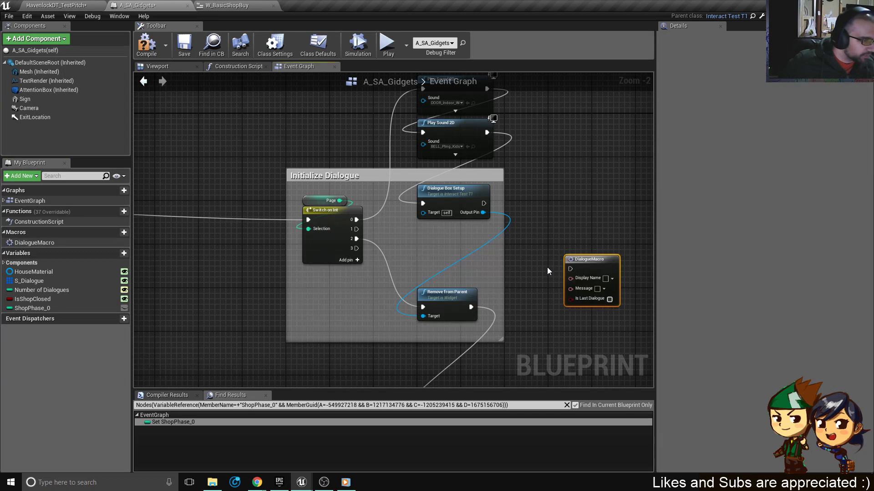
pyautogui.moveTo(549, 266); pyautogui.dragTo(483, 230, button='right')
pyautogui.scroll(2, 520, 230)
pyautogui.moveTo(521, 230); pyautogui.dragTo(323, 195)
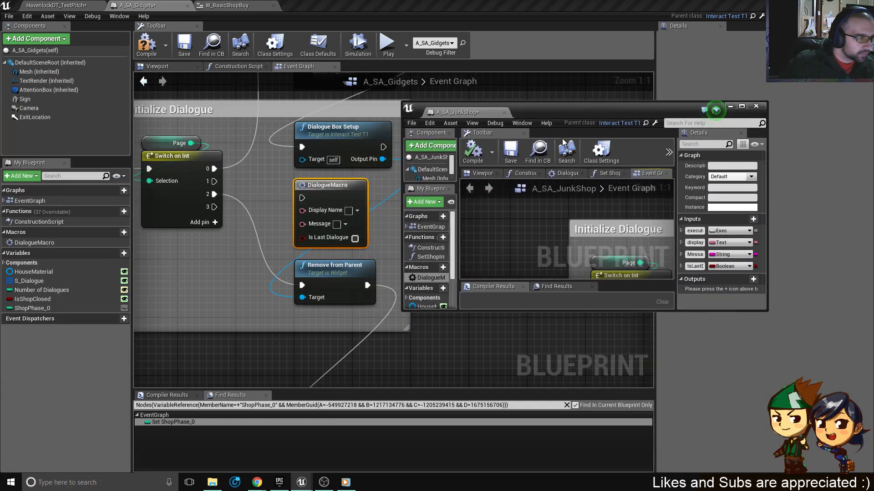
# Compare the DialogueMacro graphs of A_SA_JunkShop and A_SA_Gidgets side by side, checking how the Message input is wired.
pyautogui.moveTo(586, 252); pyautogui.dragTo(500, 193, button='right')
pyautogui.scroll(-2, 529, 204)
pyautogui.moveTo(606, 242); pyautogui.dragTo(493, 182, button='right')
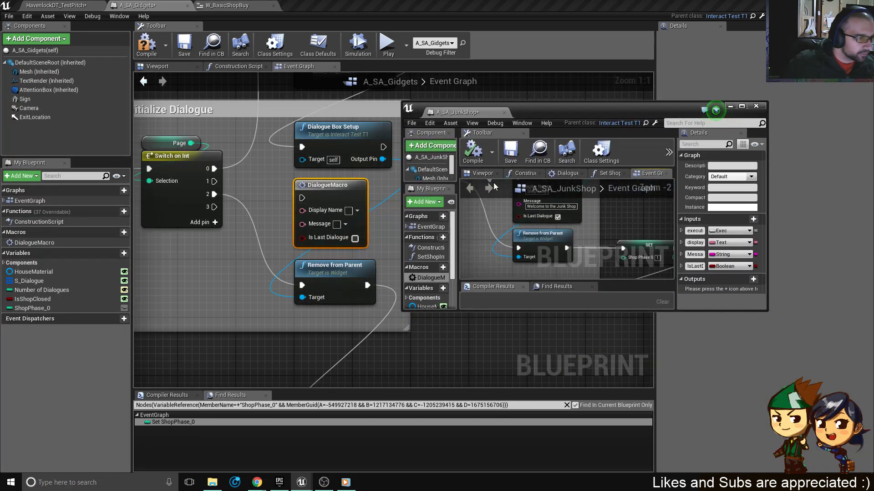
pyautogui.moveTo(559, 231); pyautogui.dragTo(559, 274, button='right')
pyautogui.moveTo(577, 312); pyautogui.dragTo(579, 472)
pyautogui.moveTo(565, 259); pyautogui.dragTo(604, 289, button='right')
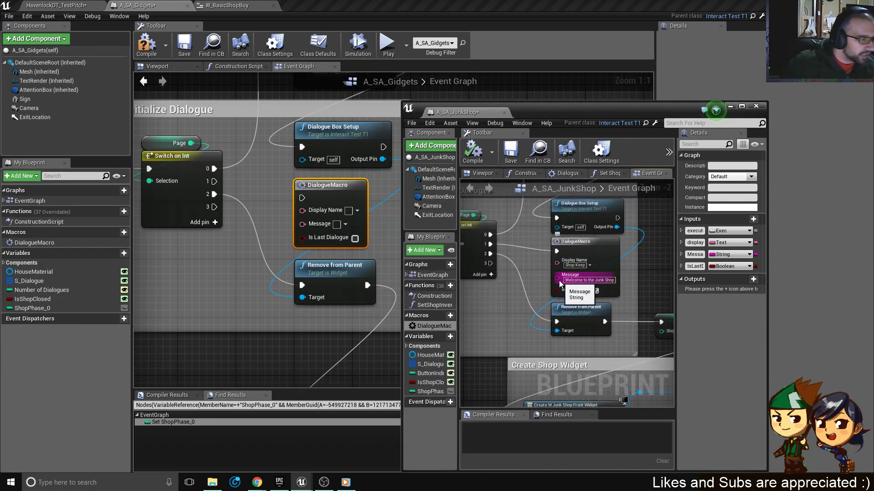
pyautogui.doubleClick(592, 253)
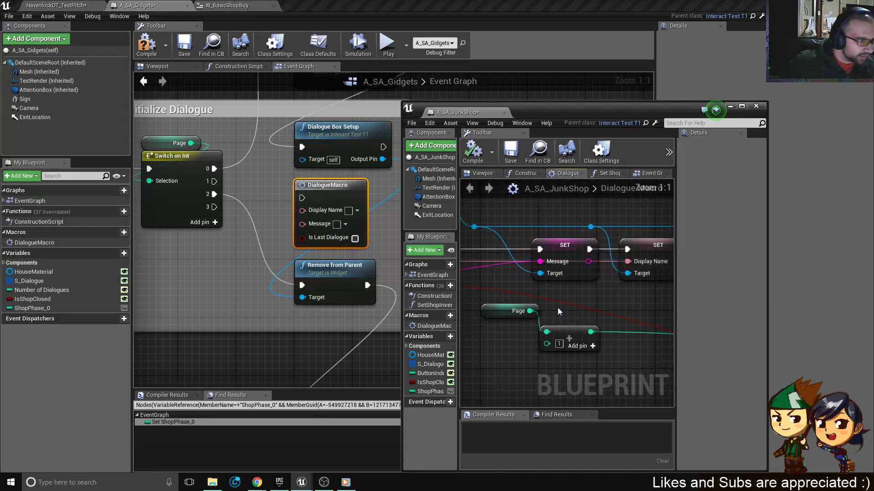
pyautogui.doubleClick(327, 189)
pyautogui.scroll(4, 212, 232)
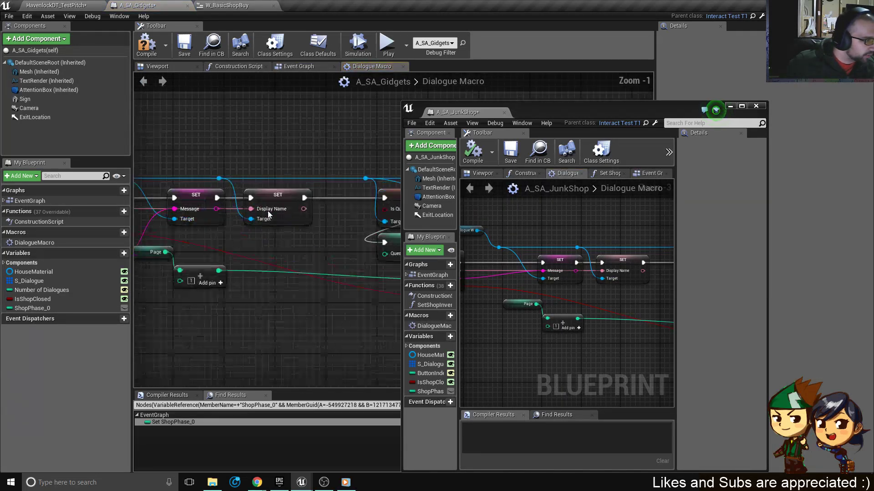
pyautogui.moveTo(212, 232); pyautogui.dragTo(337, 234, button='right')
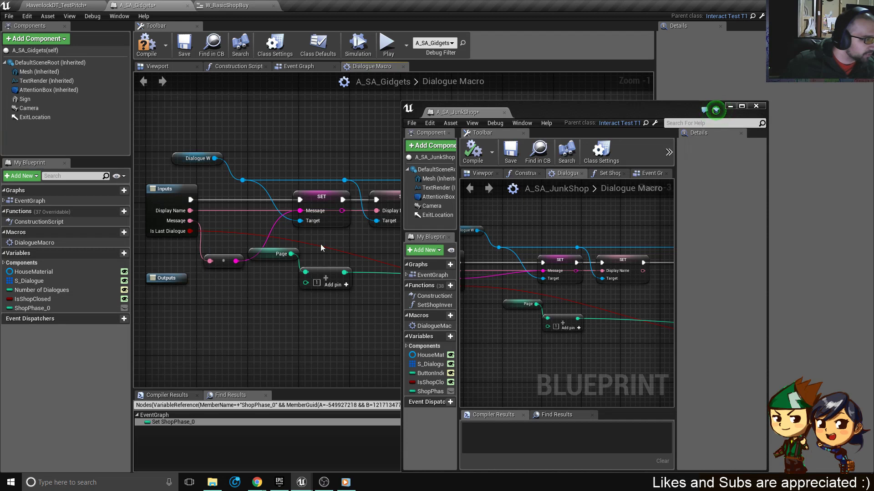
# Dock the floating A_SA_JunkShop editor back into the main window and return to A_SA_Gidgets.
pyautogui.moveTo(619, 108); pyautogui.dragTo(647, 80)
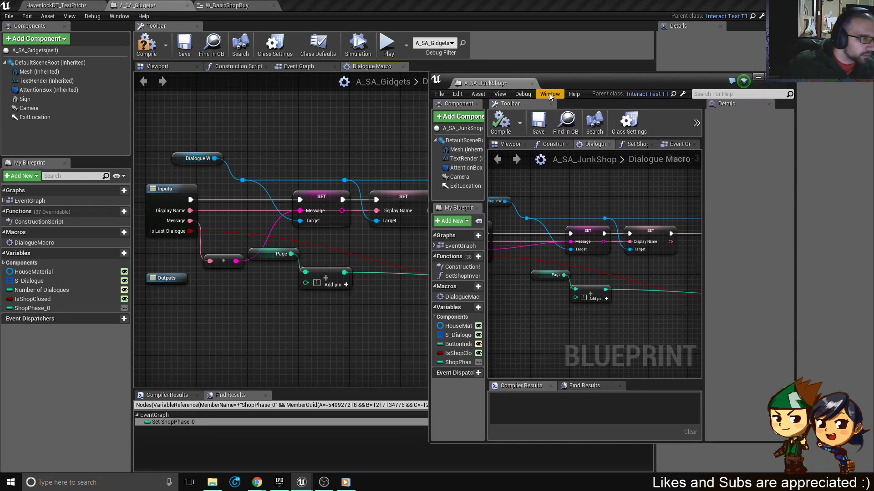
pyautogui.moveTo(485, 83); pyautogui.dragTo(314, 5)
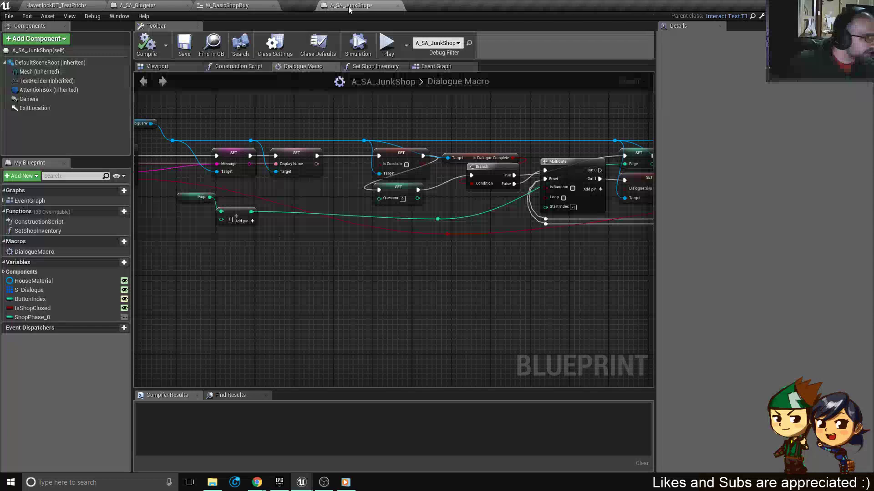
pyautogui.click(159, 6)
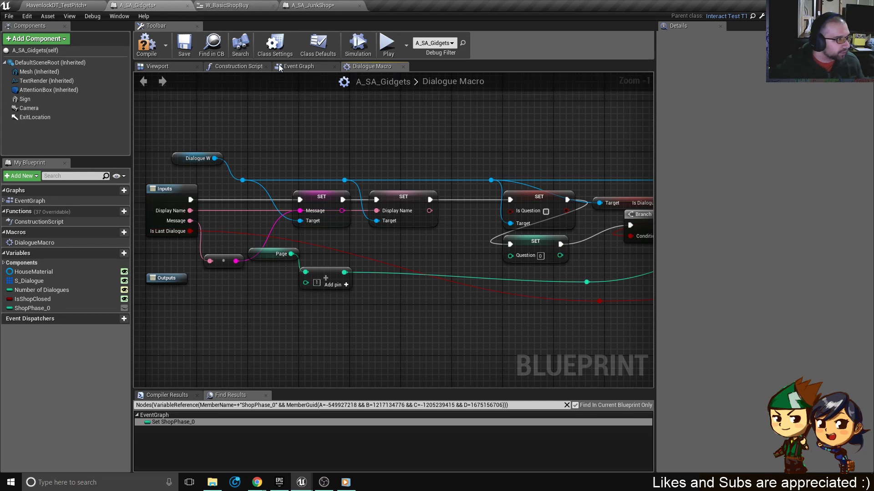
# In the A_SA_Gidgets event graph, connect Switch on Int output 1 to the DialogueMacro and set its Display Name to "Shop Keeper".
pyautogui.click(294, 69)
pyautogui.moveTo(291, 228); pyautogui.dragTo(458, 257, button='right')
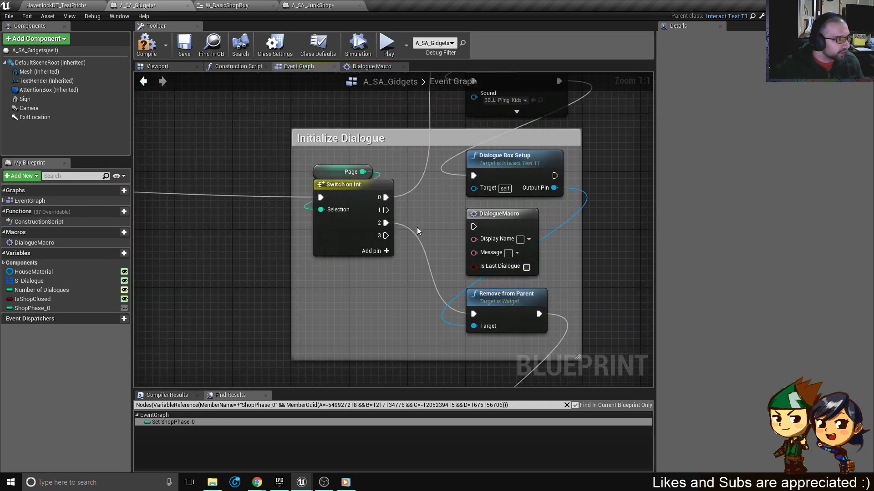
pyautogui.moveTo(386, 211); pyautogui.dragTo(505, 217)
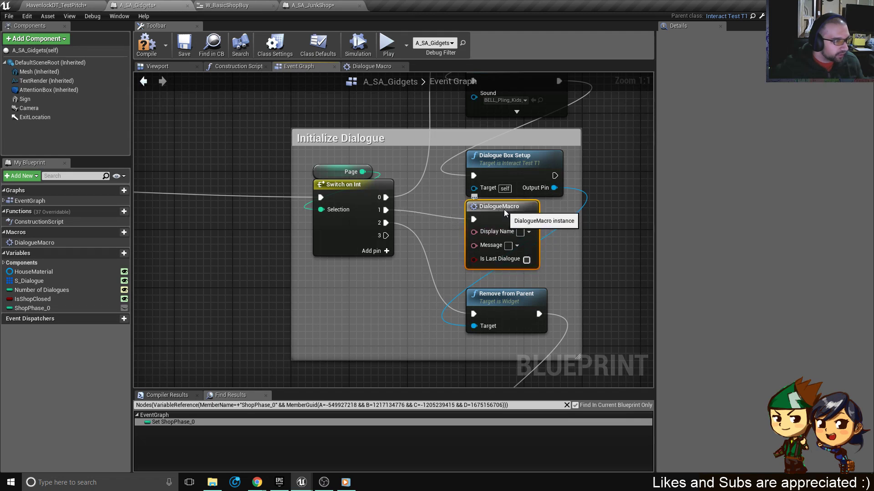
pyautogui.click(520, 232)
pyautogui.write('Shop Keeper')
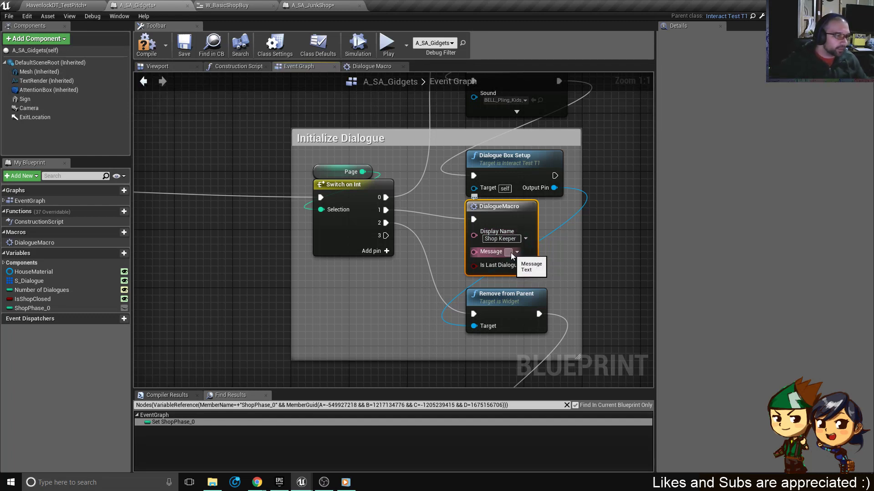
# Set the DialogueMacro's Message to "Welcome to Gidgets & Gadgets! Take a look around." and enable Is Last Dialogue.
pyautogui.write('Welcome')
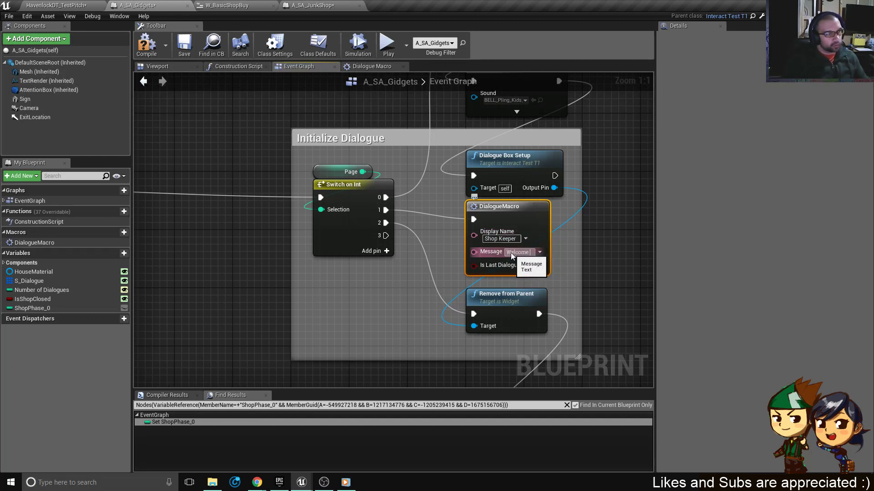
pyautogui.write(' to Gid')
pyautogui.press('Return')
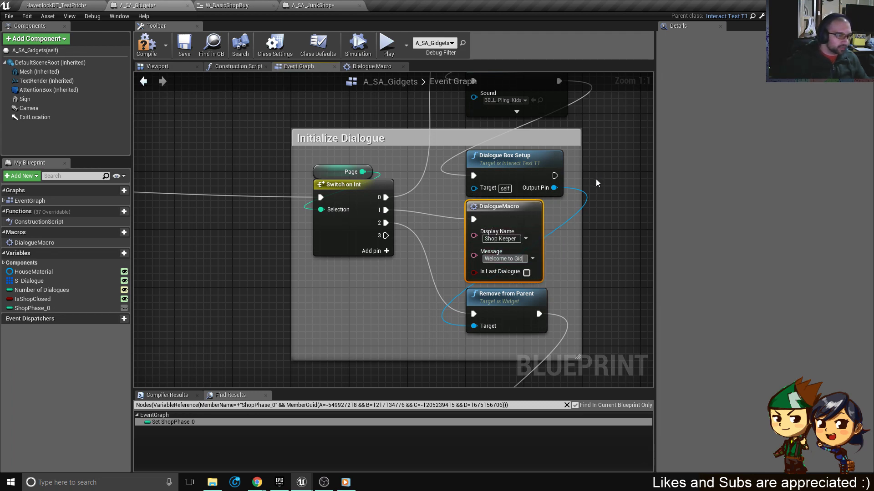
pyautogui.write('gets &')
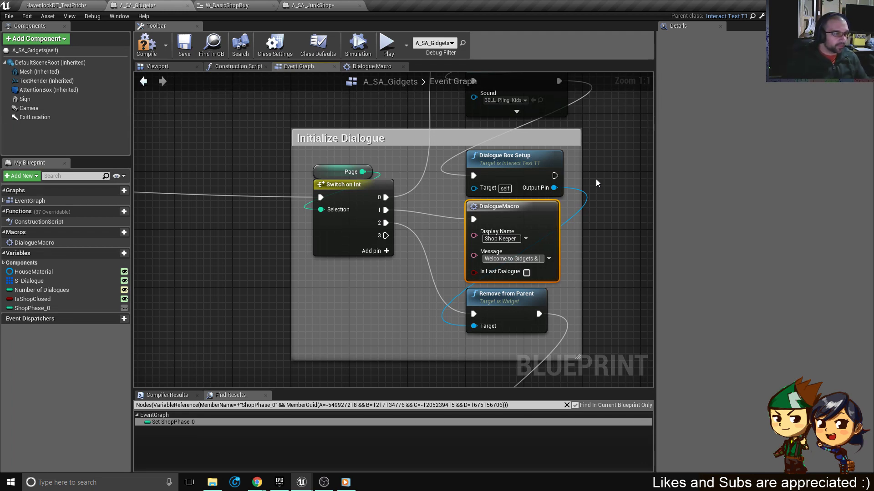
pyautogui.write(' Gadets')
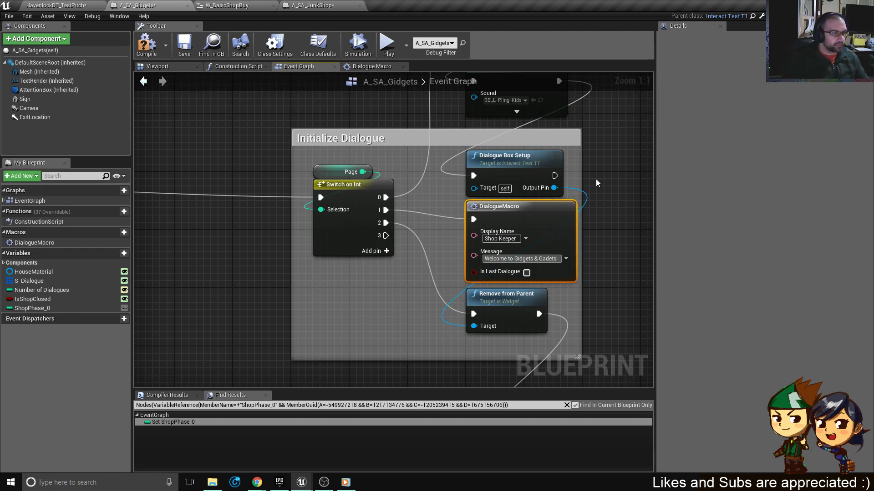
pyautogui.press('BackSpace')
pyautogui.press('BackSpace')
pyautogui.press('BackSpace')
pyautogui.write('gets')
pyautogui.write('!')
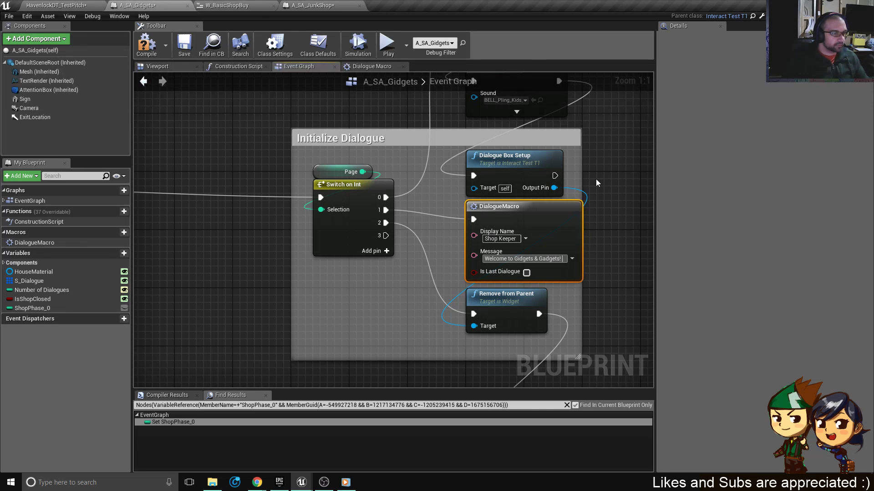
pyautogui.write(' Take a look around.')
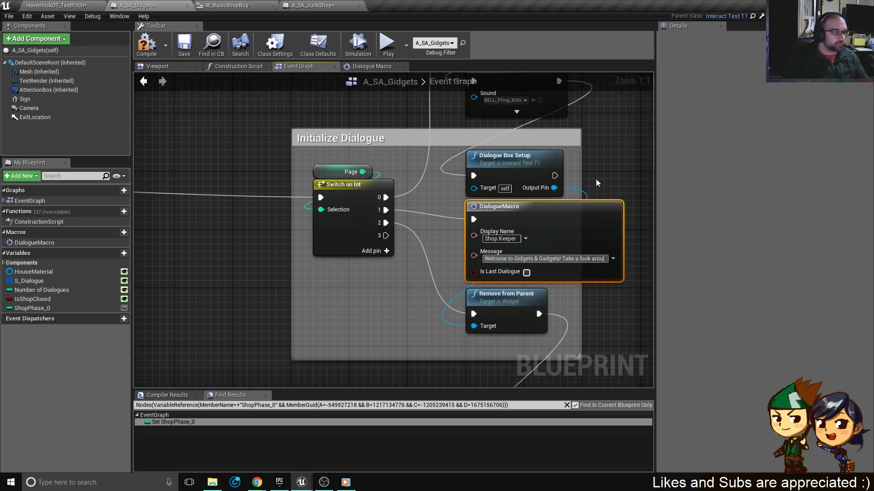
pyautogui.click(527, 272)
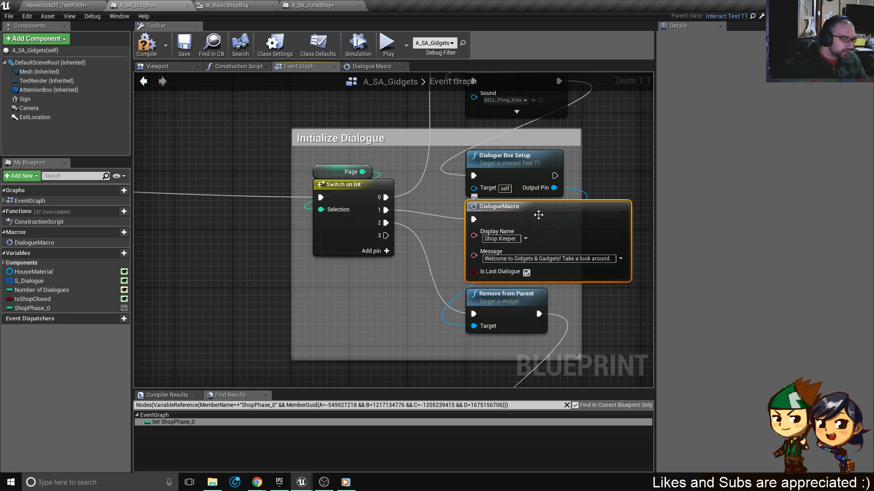
pyautogui.moveTo(538, 215); pyautogui.dragTo(472, 231, button='right')
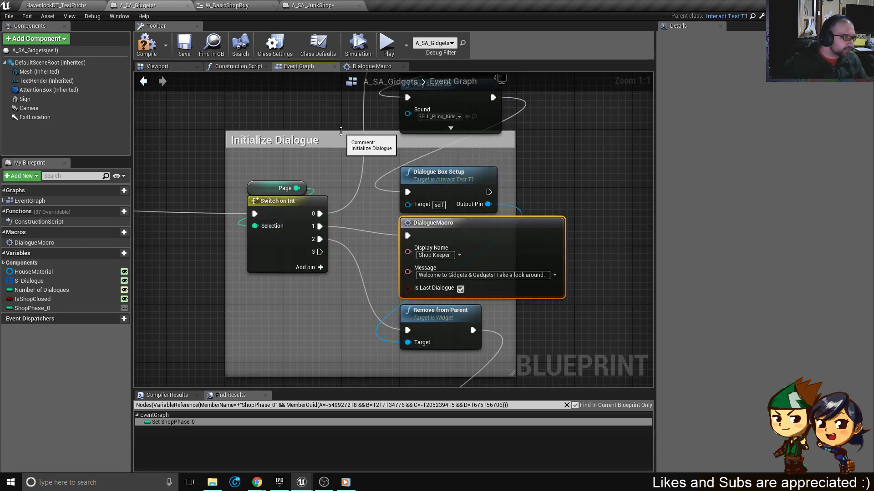
# Paste a copy of the DialogueMacro node into the Exit Dialogue section and connect it to Switch on Int output 1.
pyautogui.scroll(-1, 270, 307)
pyautogui.moveTo(310, 366); pyautogui.dragTo(312, 354)
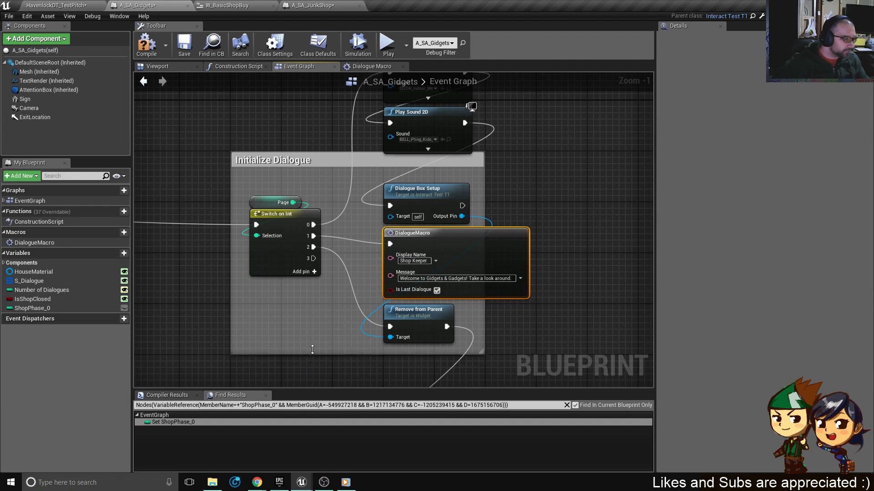
pyautogui.scroll(-1, 458, 236)
pyautogui.scroll(-4, 394, 126)
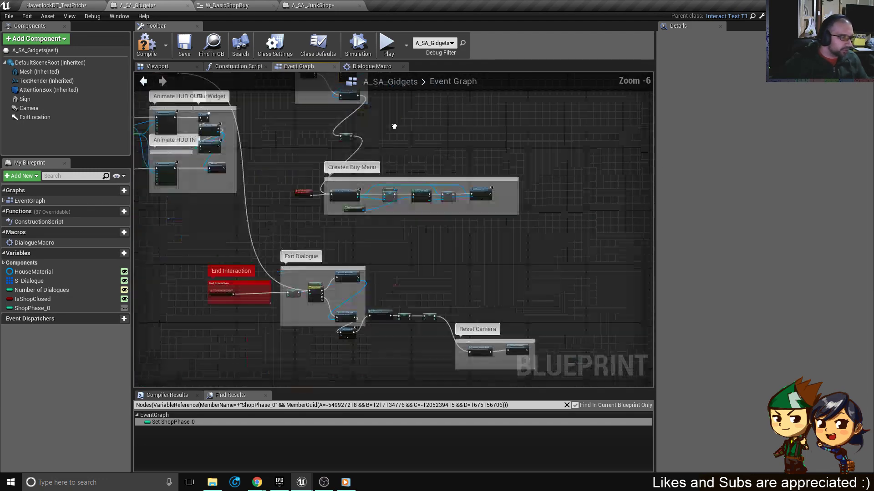
pyautogui.scroll(5, 345, 309)
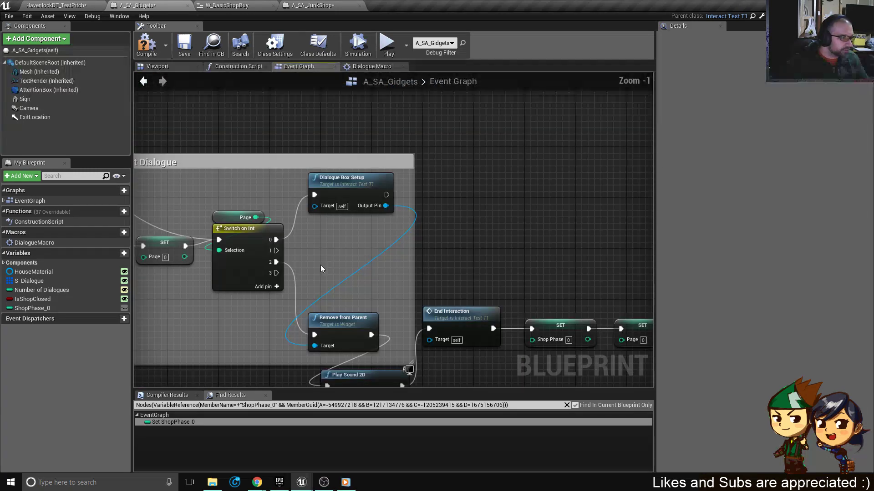
pyautogui.scroll(1, 320, 265)
pyautogui.hotkey('ctrl', 'v')
pyautogui.moveTo(269, 253); pyautogui.dragTo(316, 249)
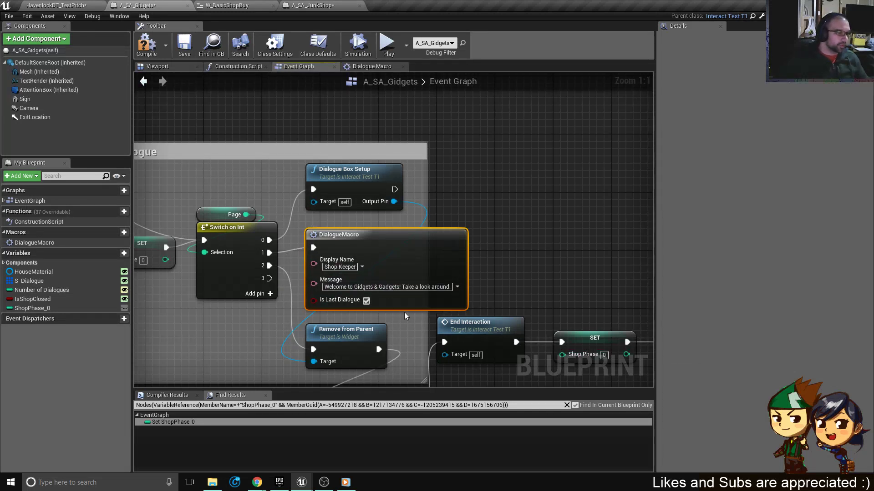
# Set the Exit Dialogue macro's Message to "Come back again soon!".
pyautogui.click(389, 287)
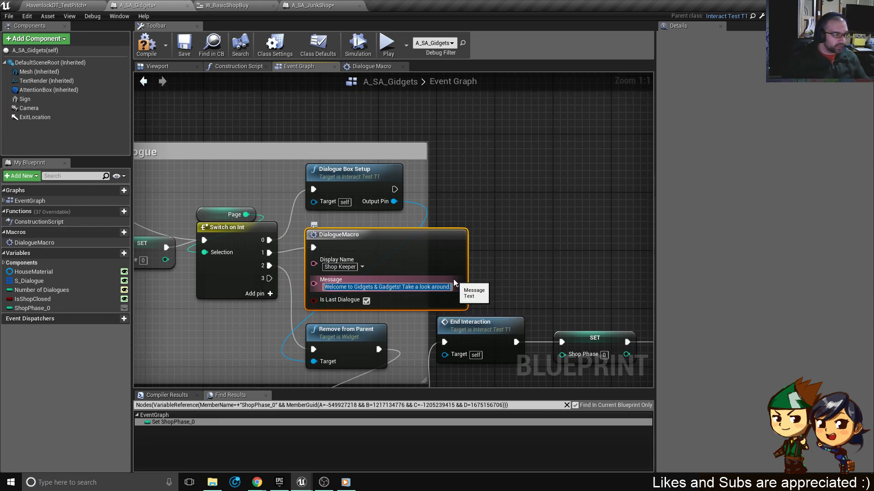
pyautogui.write('Come back again')
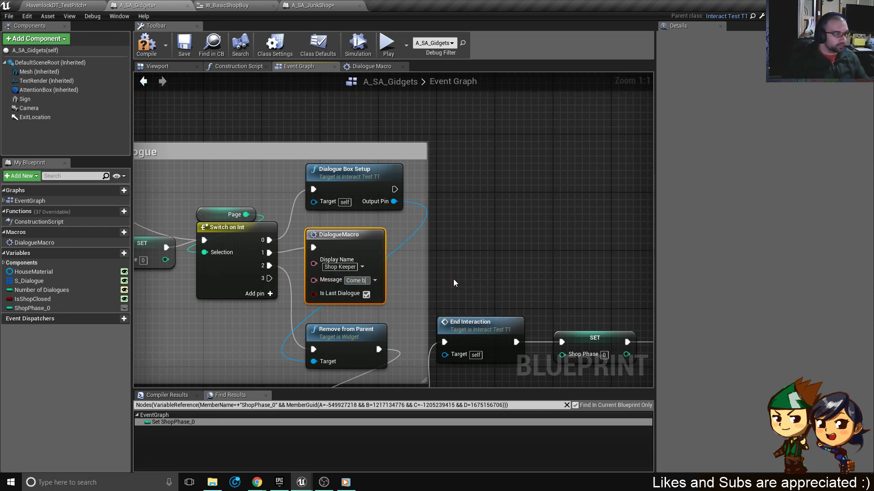
pyautogui.write('!')
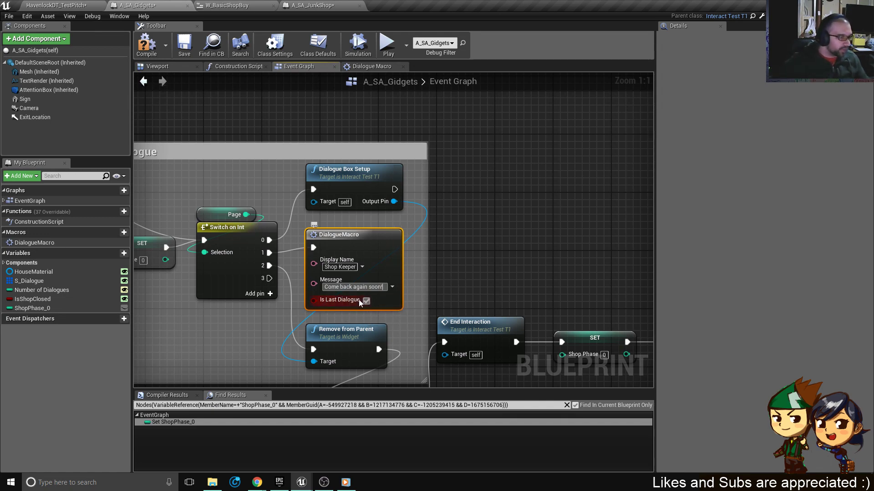
# Save and compile the A_SA_Gidgets blueprint.
pyautogui.scroll(-1, 489, 273)
pyautogui.scroll(-2, 488, 271)
pyautogui.moveTo(487, 271); pyautogui.dragTo(343, 307, button='right')
pyautogui.scroll(-3, 476, 301)
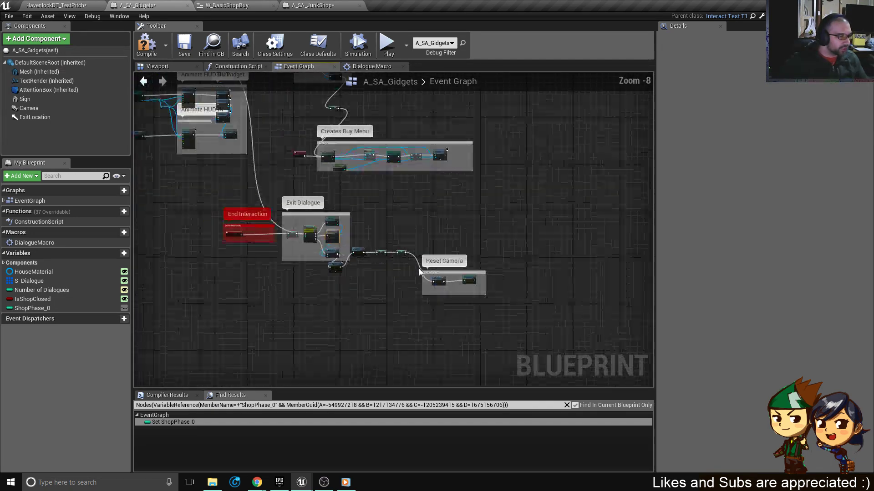
pyautogui.scroll(4, 476, 301)
pyautogui.moveTo(344, 106); pyautogui.dragTo(229, 100, button='right')
pyautogui.scroll(-2, 335, 234)
pyautogui.click(184, 45)
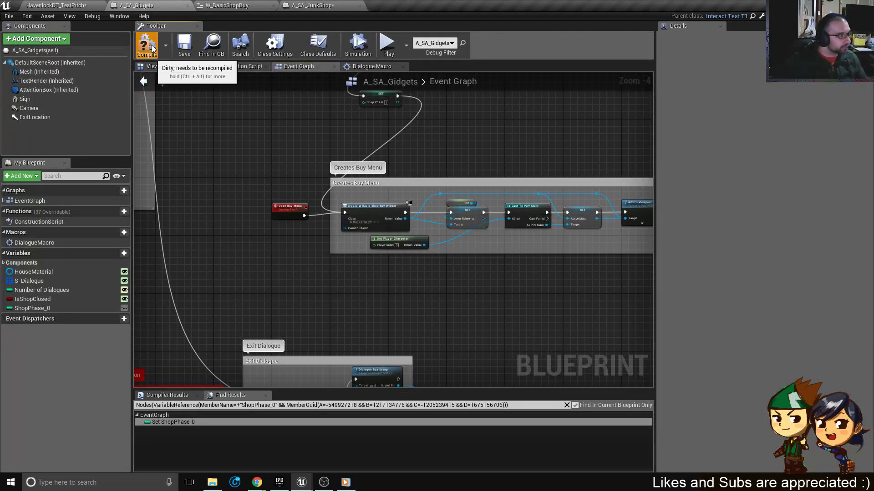
pyautogui.click(152, 47)
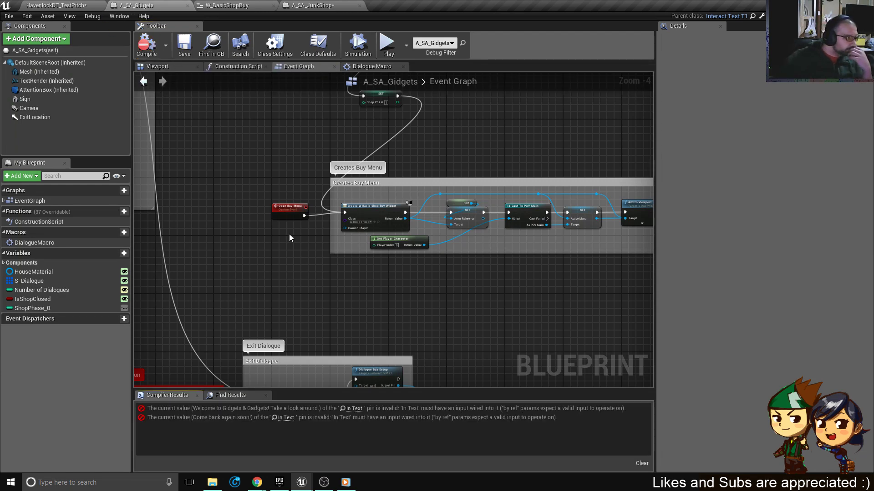
# Jump to the node behind the first In Text compile error and change the DialogueMacro's Message input type to String.
pyautogui.click(361, 409)
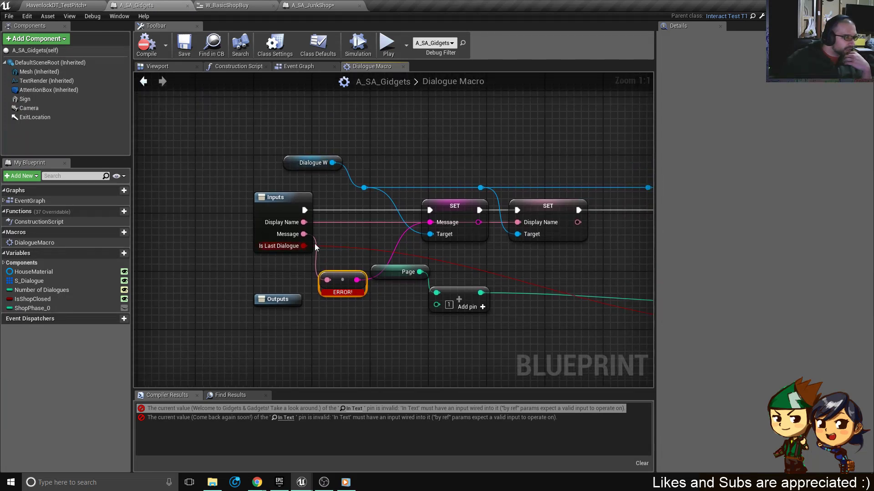
pyautogui.moveTo(304, 234); pyautogui.dragTo(327, 279)
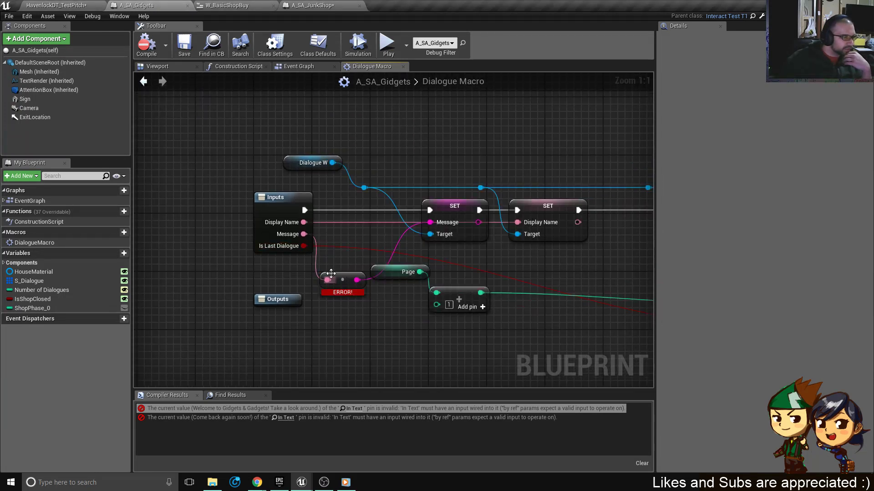
pyautogui.click(273, 230)
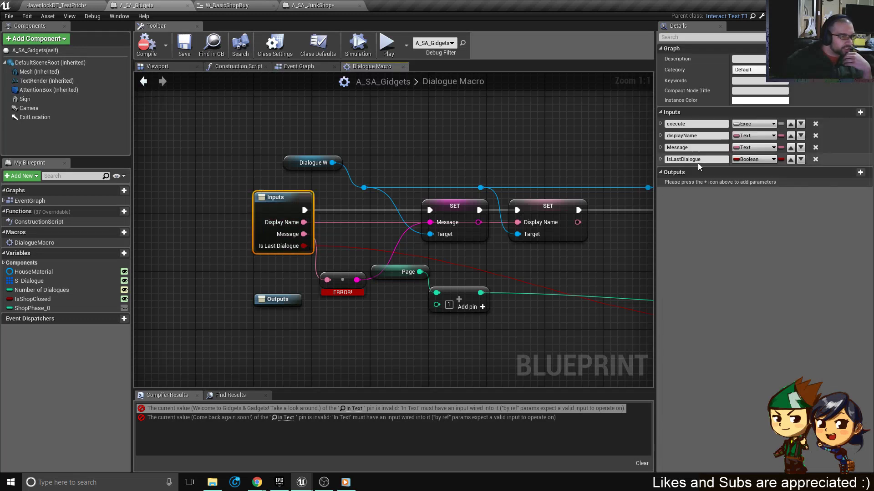
pyautogui.click(753, 147)
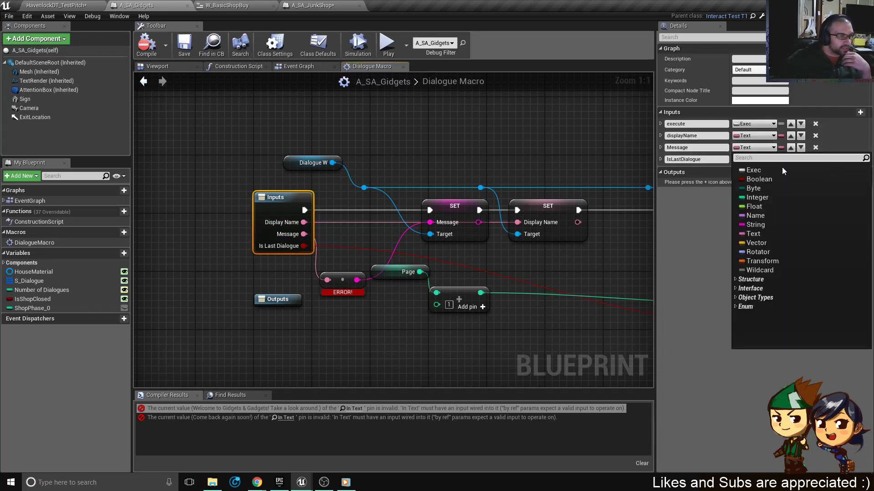
pyautogui.click(755, 224)
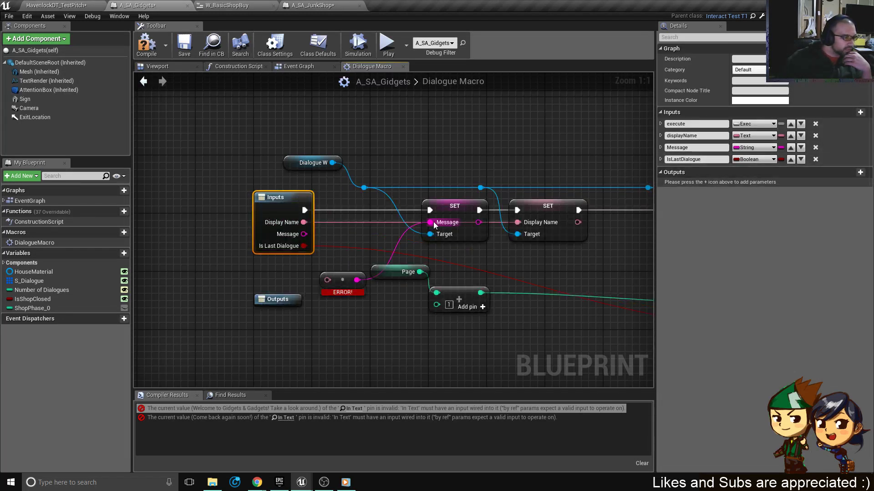
# Wire the macro's Message input directly to the SET node's Message pin and remove the extra Message2 input.
pyautogui.moveTo(434, 222); pyautogui.dragTo(310, 240)
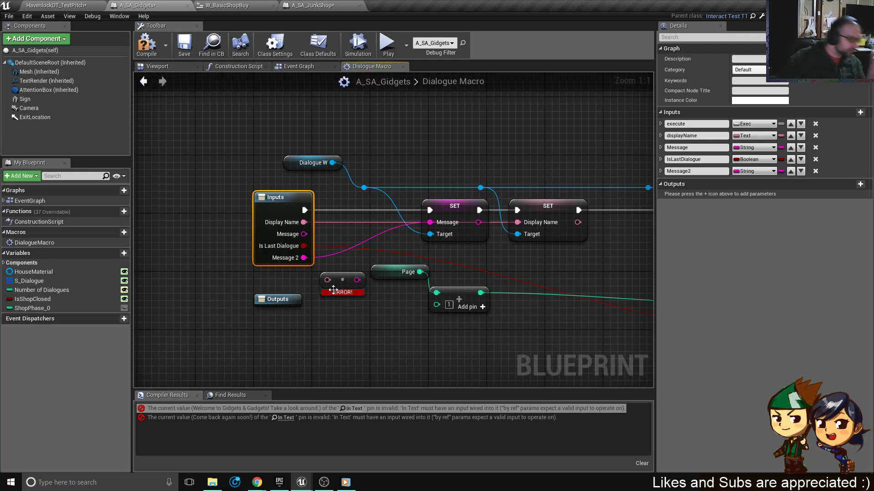
pyautogui.click(324, 254)
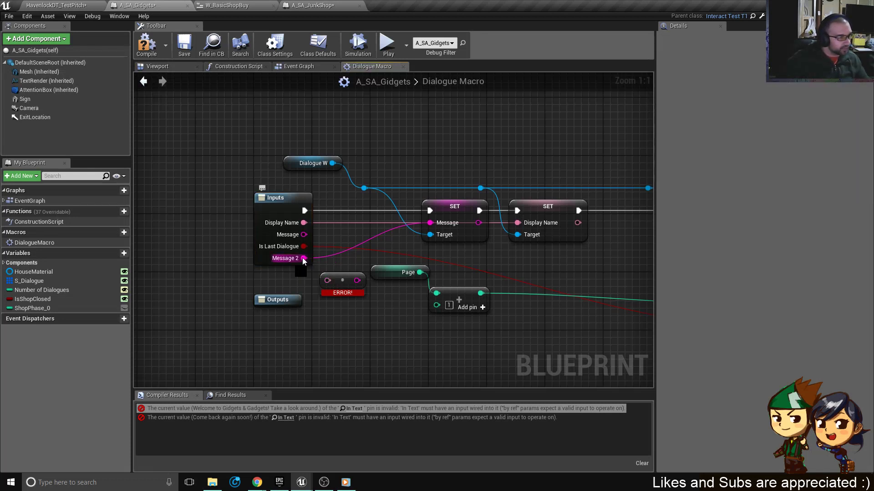
pyautogui.keyDown('ctrl'); pyautogui.moveTo(304, 258); pyautogui.dragTo(304, 234); pyautogui.keyUp('ctrl')
pyautogui.click(272, 259)
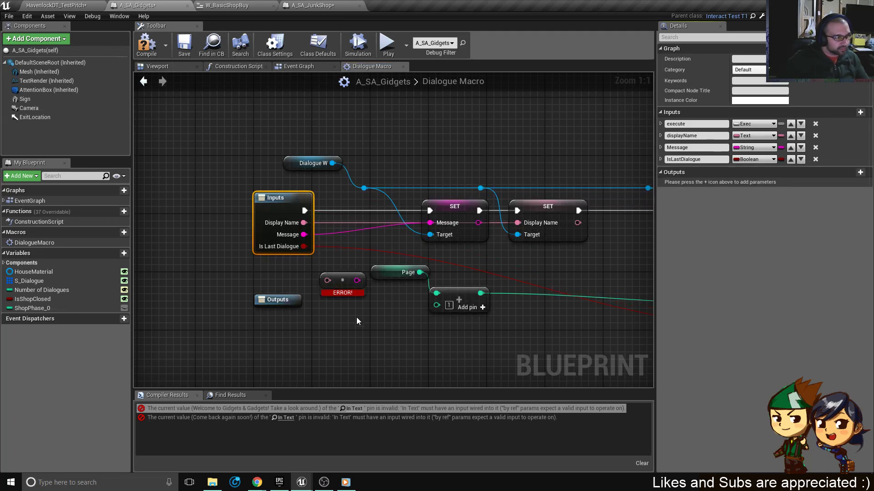
# Delete the disconnected text-to-string conversion node from the DialogueMacro, then compile and save the blueprint.
pyautogui.click(341, 285)
pyautogui.press('Delete')
pyautogui.click(180, 57)
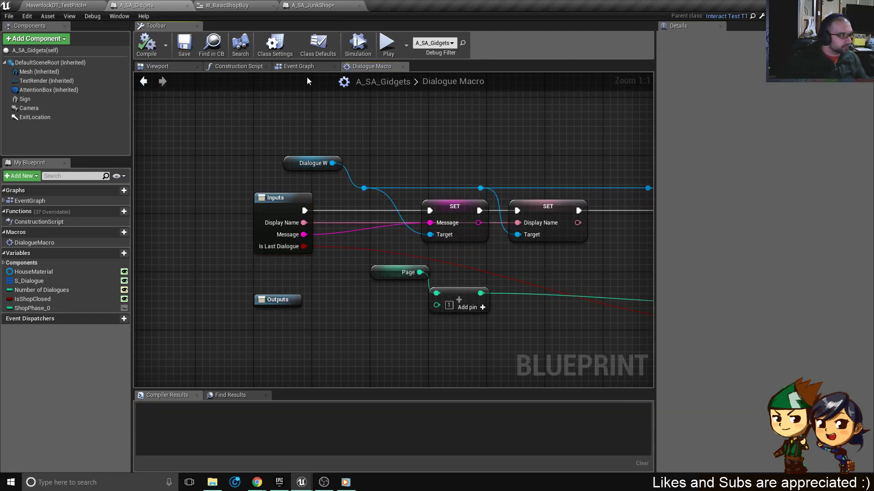
# In the event graph, set the Initialize Dialogue macro's Message to "Welcome to the store.".
pyautogui.click(297, 66)
pyautogui.moveTo(405, 150); pyautogui.dragTo(341, 347, button='right')
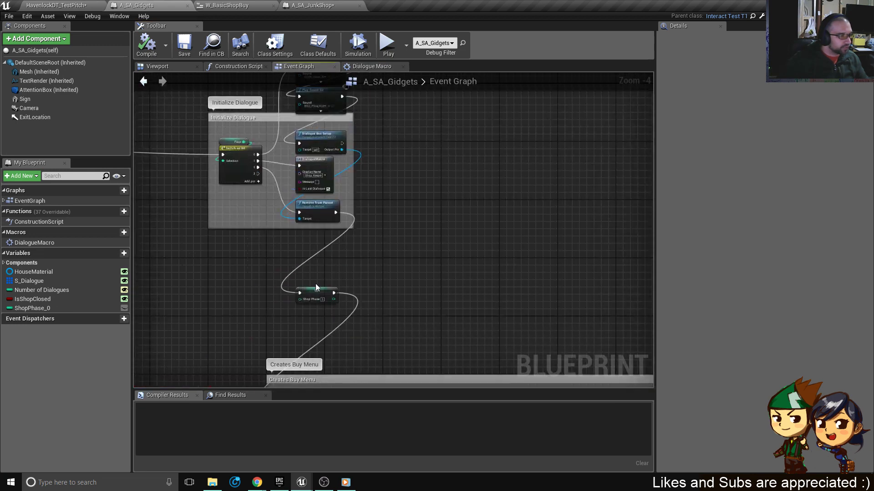
pyautogui.scroll(3, 317, 179)
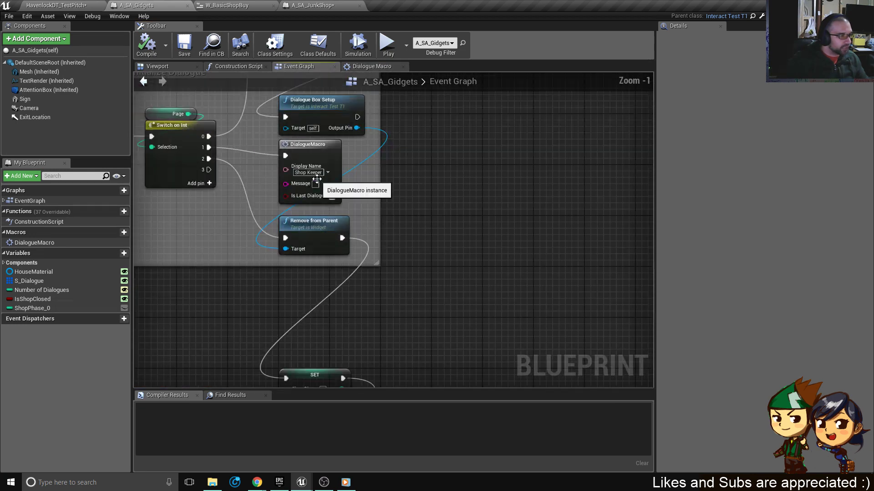
pyautogui.scroll(-3, 318, 178)
pyautogui.moveTo(310, 364); pyautogui.dragTo(289, 77, button='right')
pyautogui.moveTo(323, 113); pyautogui.dragTo(333, 277, button='right')
pyautogui.scroll(1, 334, 276)
pyautogui.moveTo(301, 86); pyautogui.dragTo(273, 260, button='right')
pyautogui.scroll(3, 273, 260)
pyautogui.click(299, 259)
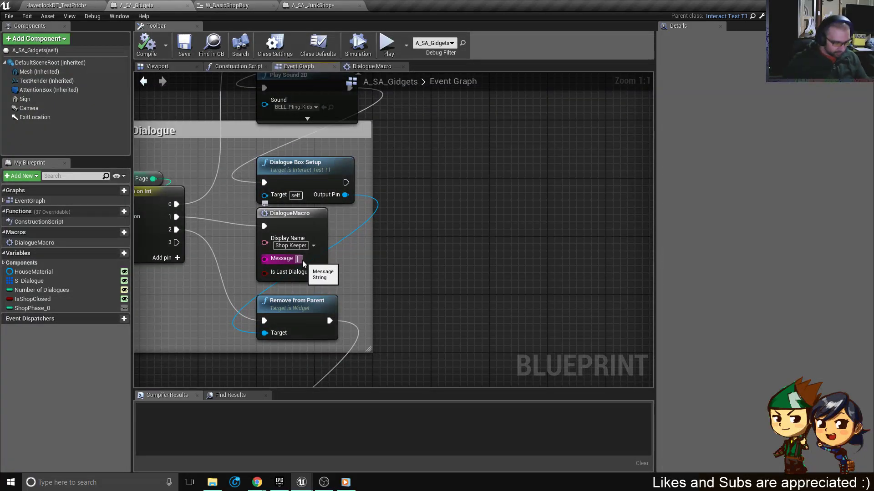
pyautogui.write('Welcome t')
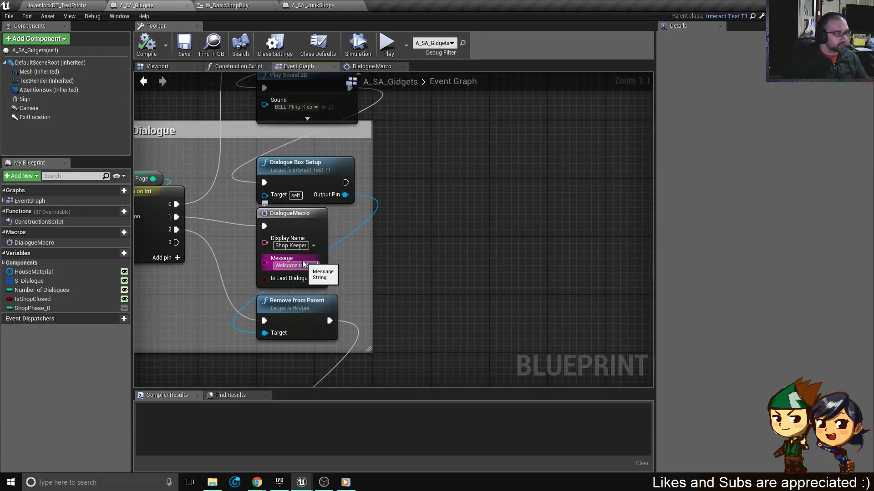
pyautogui.click(380, 299)
# Set the Exit Dialogue macro's Message to "Bye.", then compile and save the blueprint.
pyautogui.scroll(-3, 381, 298)
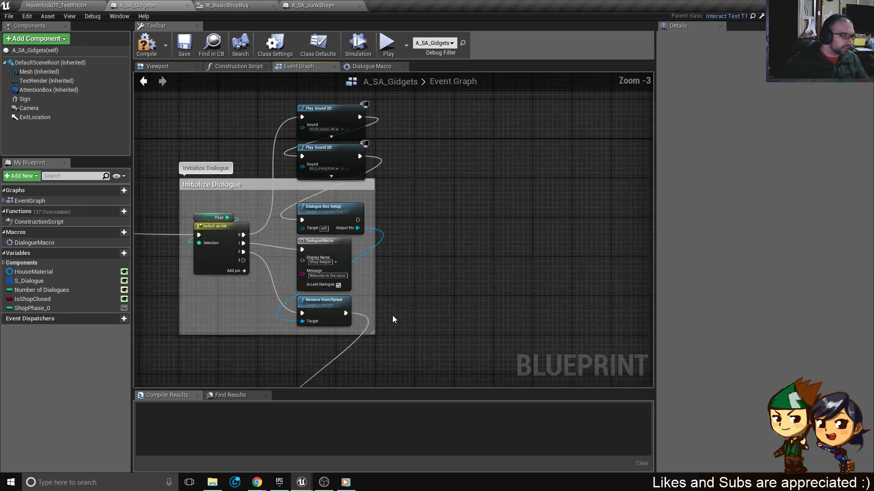
pyautogui.moveTo(392, 315); pyautogui.dragTo(401, 111, button='right')
pyautogui.moveTo(326, 345); pyautogui.dragTo(314, 109, button='right')
pyautogui.moveTo(310, 317); pyautogui.dragTo(322, 170, button='right')
pyautogui.scroll(3, 328, 219)
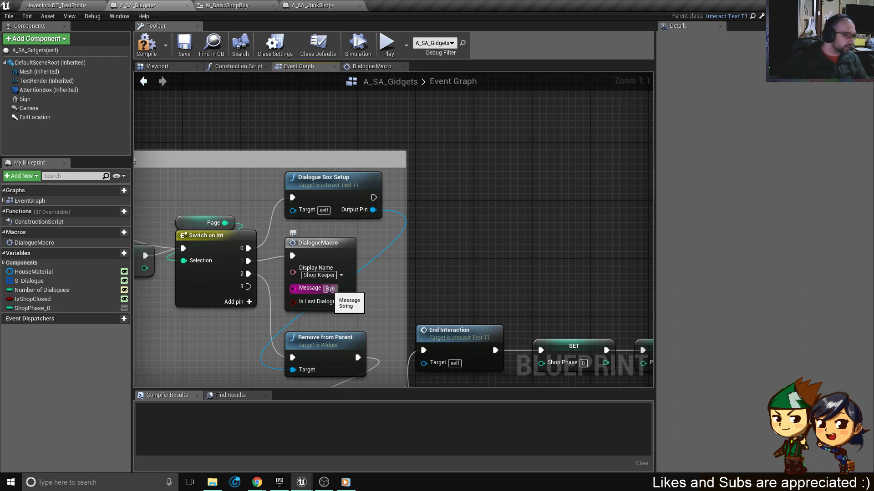
pyautogui.click(184, 44)
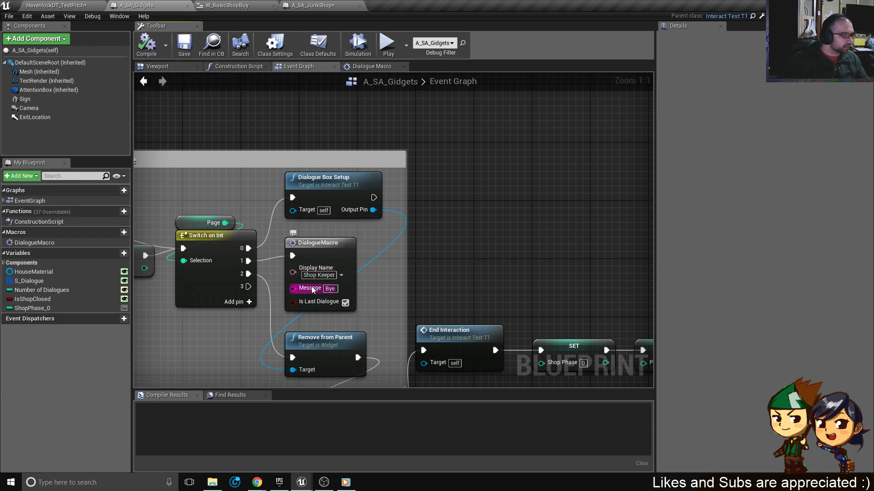
# Start a play test of the HavenlockDT_TestPitch level, choose a character and walk to the Gidgets & Gadgets door.
pyautogui.scroll(-7, 379, 267)
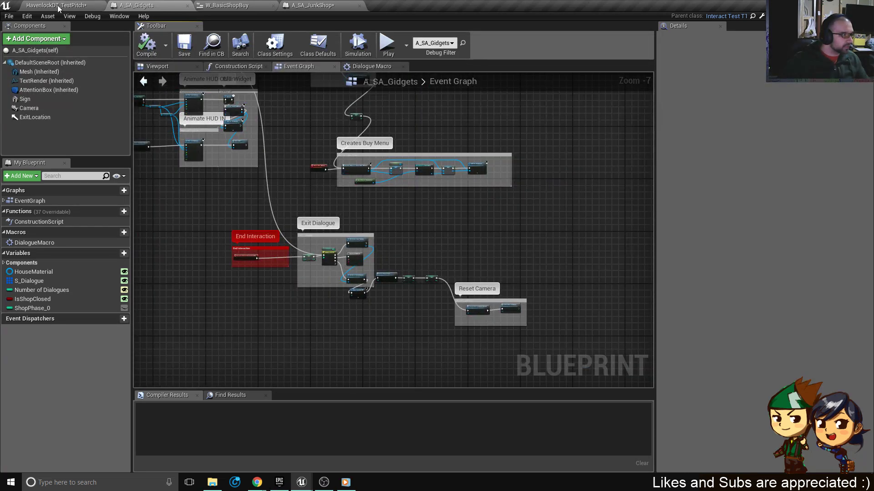
pyautogui.click(63, 5)
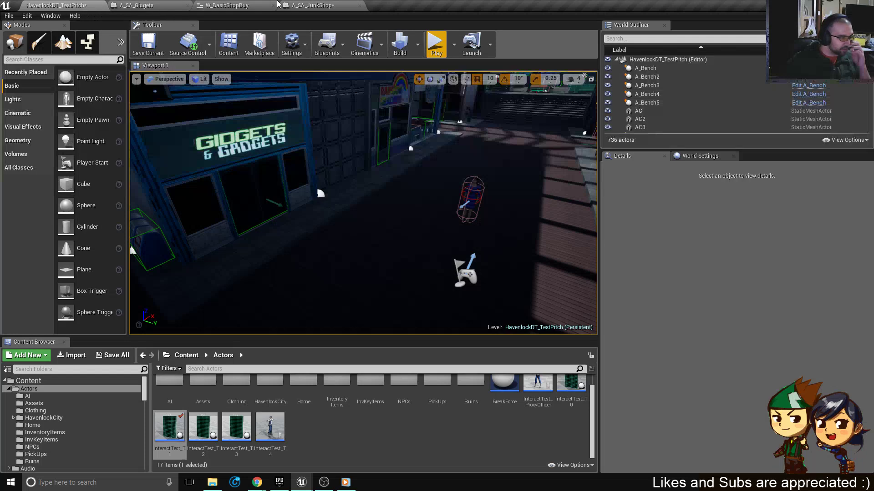
pyautogui.click(436, 45)
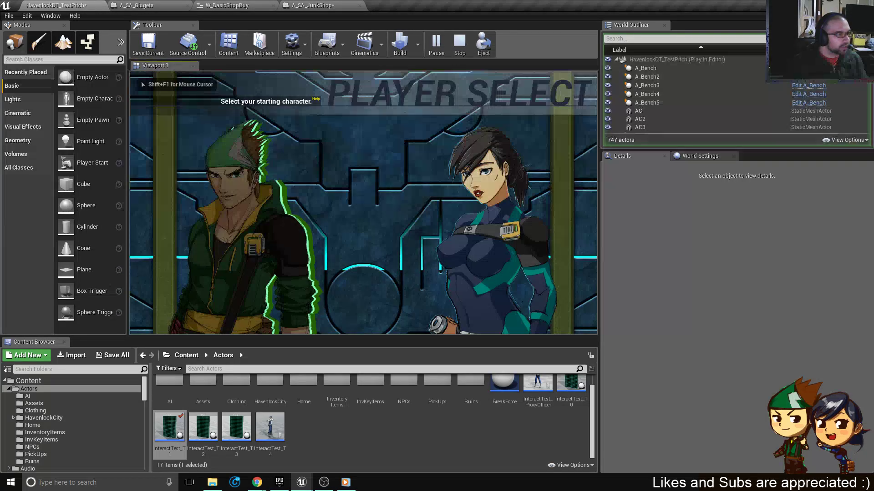
pyautogui.press('Return')
pyautogui.press('w')
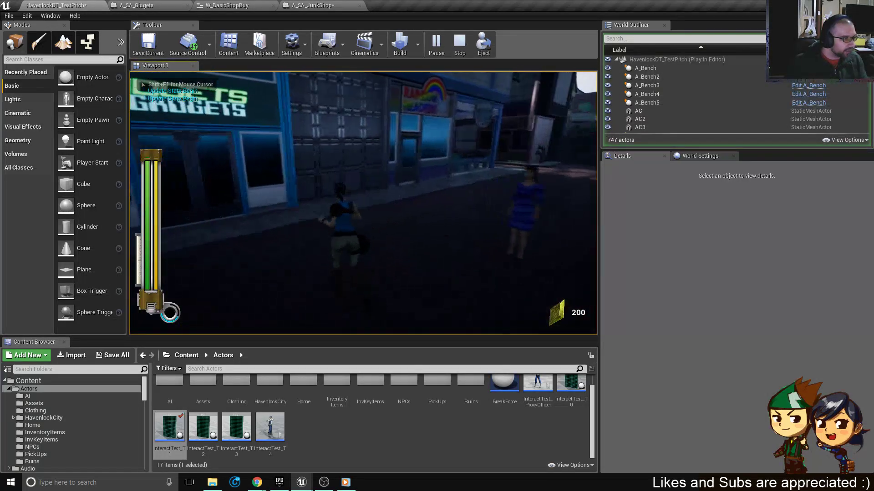
pyautogui.press('w')
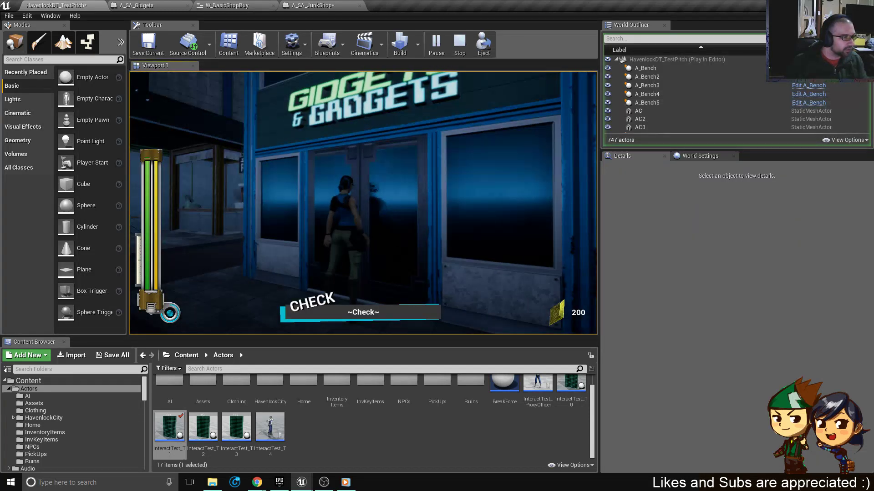
# Check the shop door, advance through the shop keeper's greeting and move through the Buy Items list to test it.
pyautogui.press('e')
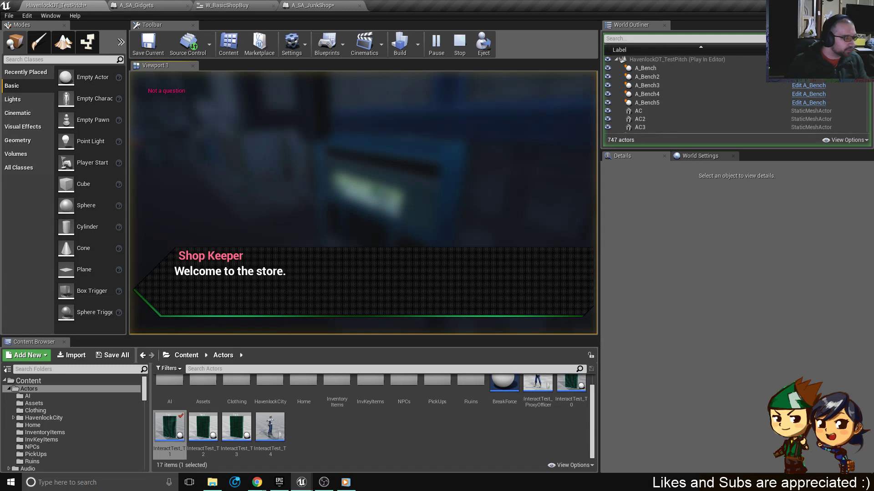
pyautogui.press('e')
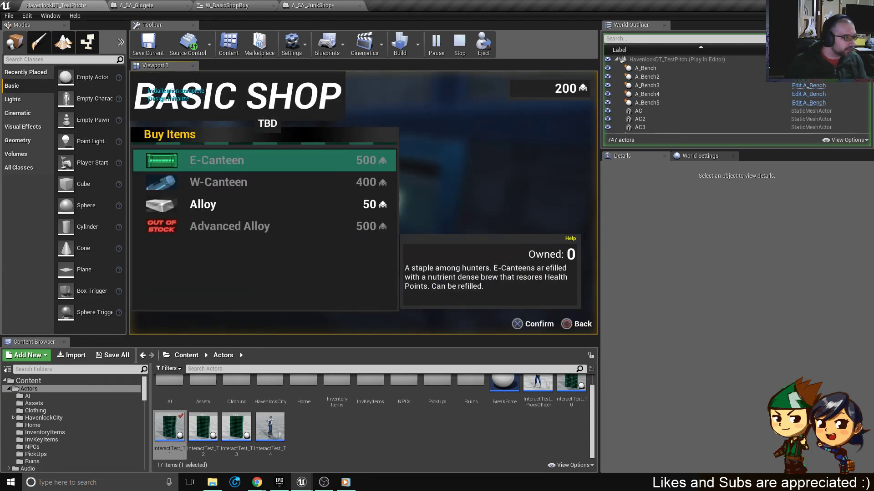
pyautogui.press('Down')
pyautogui.press('Down')
pyautogui.press('Down')
pyautogui.press('Up')
pyautogui.press('Up')
pyautogui.press('Up')
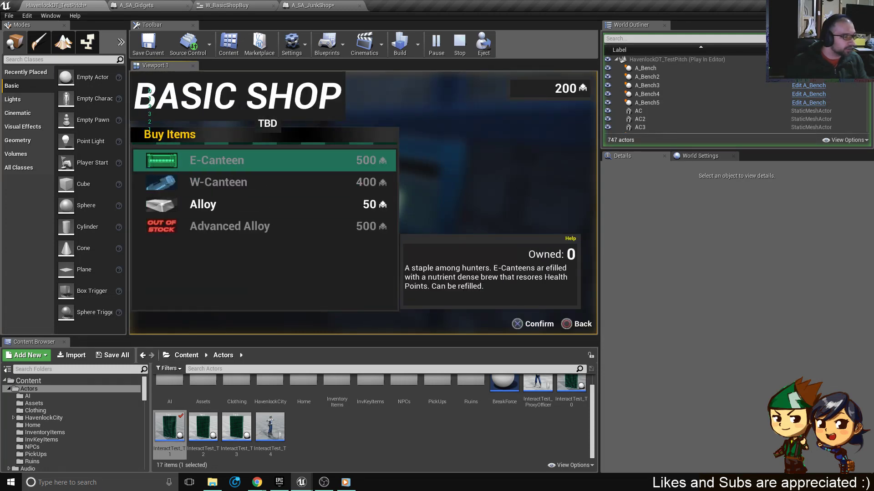
pyautogui.press('Down')
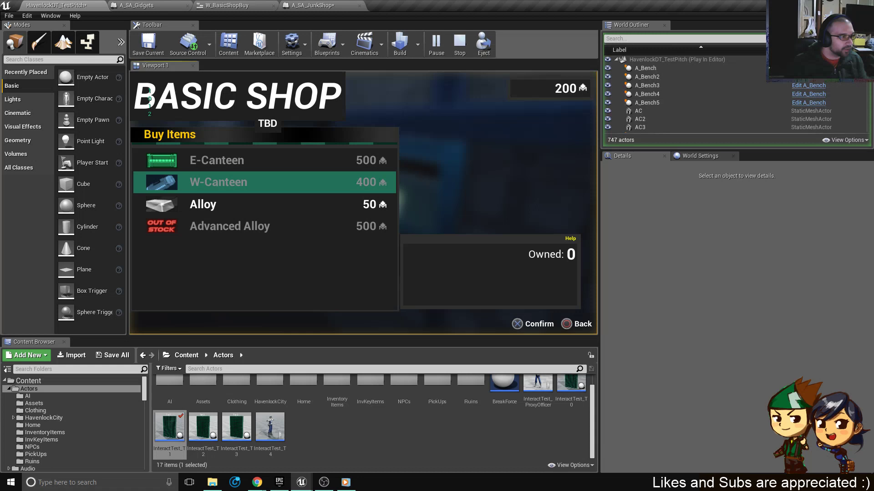
# Back out of the Buy Items list in the running play test to check how the shop exits.
pyautogui.press('q')
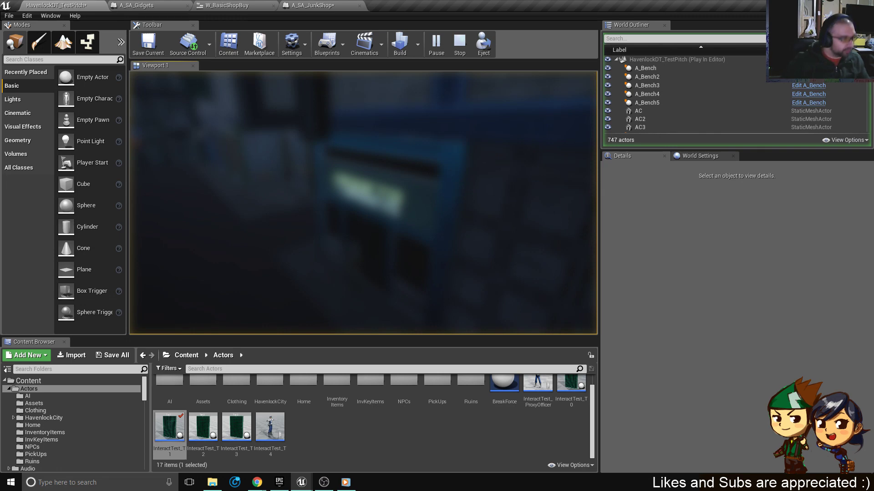
pyautogui.hotkey('alt', 'Tab')
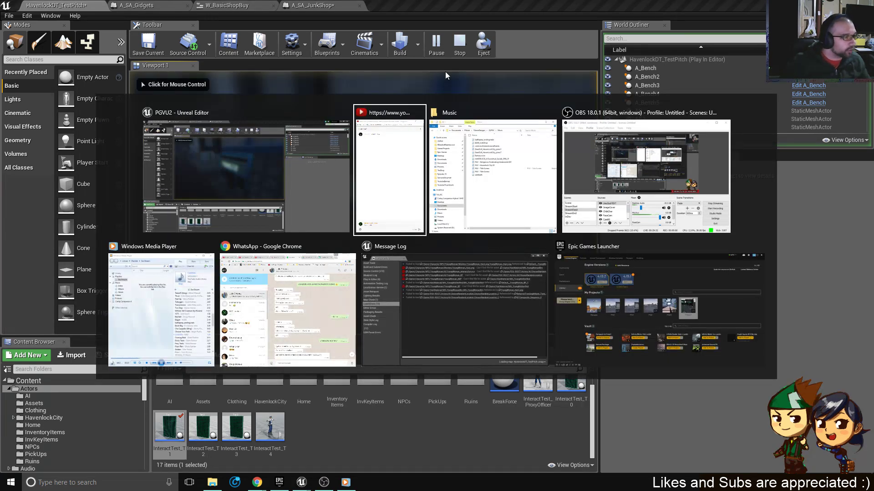
pyautogui.press('Escape')
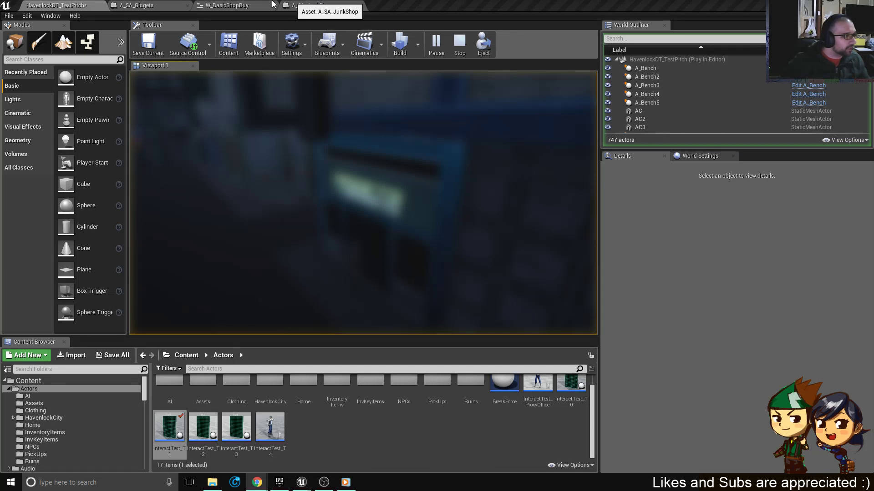
# Undock the A_SA_Gidgets blueprint during play, stop the play test and dock the blueprint back beside the other open assets.
pyautogui.click(150, 5)
pyautogui.moveTo(155, 4); pyautogui.dragTo(873, 136)
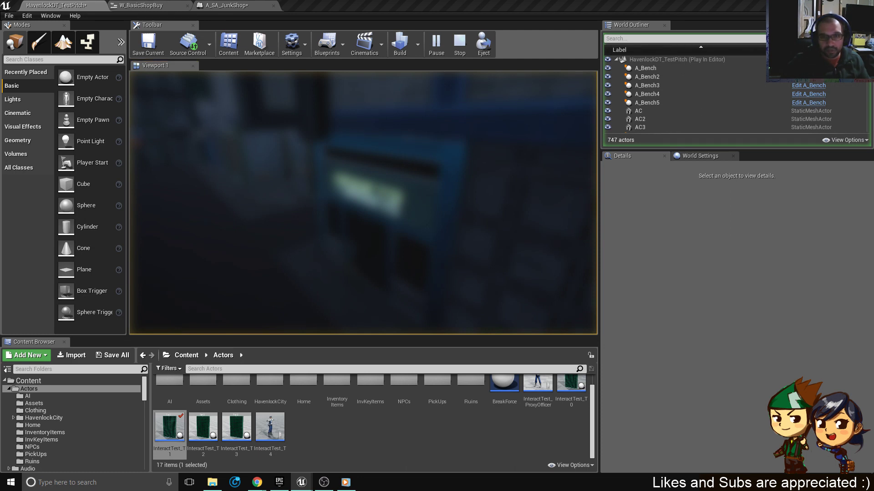
pyautogui.click(552, 265)
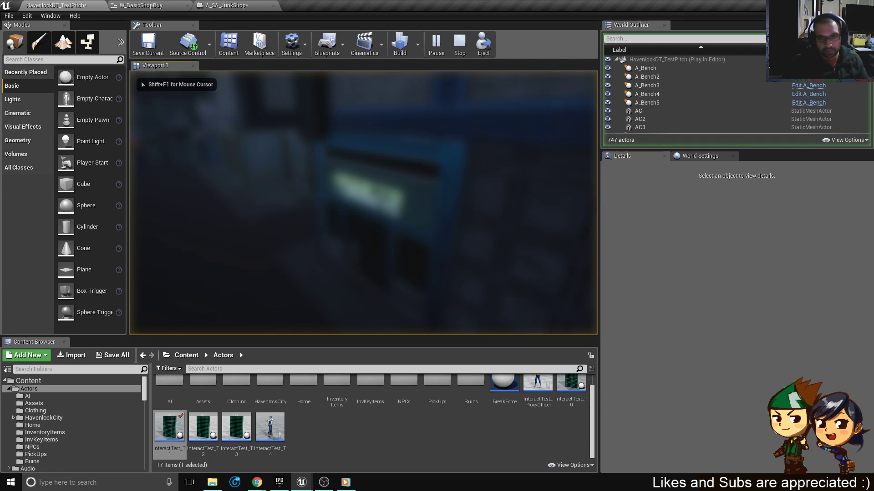
pyautogui.press('Escape')
pyautogui.moveTo(873, 50); pyautogui.dragTo(493, 1)
pyautogui.moveTo(476, 238); pyautogui.dragTo(426, 193, button='right')
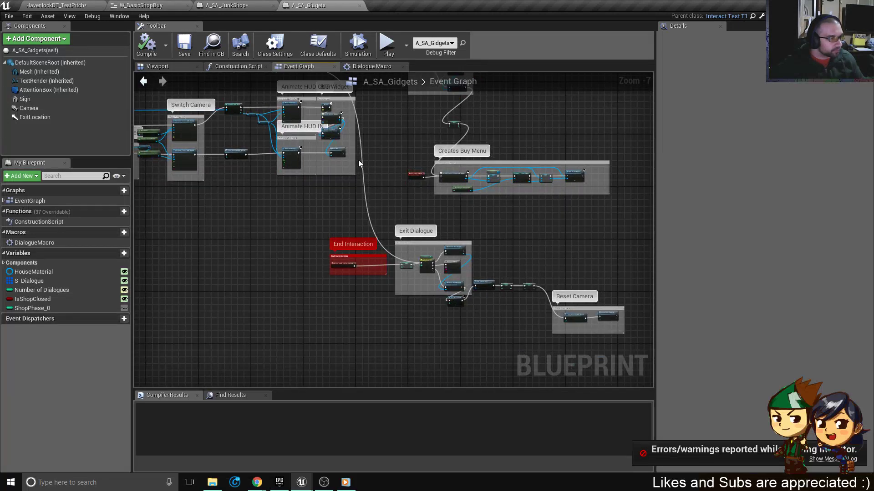
pyautogui.moveTo(358, 160); pyautogui.dragTo(337, 176, button='right')
# Switch to the W_BasicShopBuy widget, place it last among the open assets and examine the CLICKED-Qty/Confirm Phase section of its event graph.
pyautogui.click(149, 4)
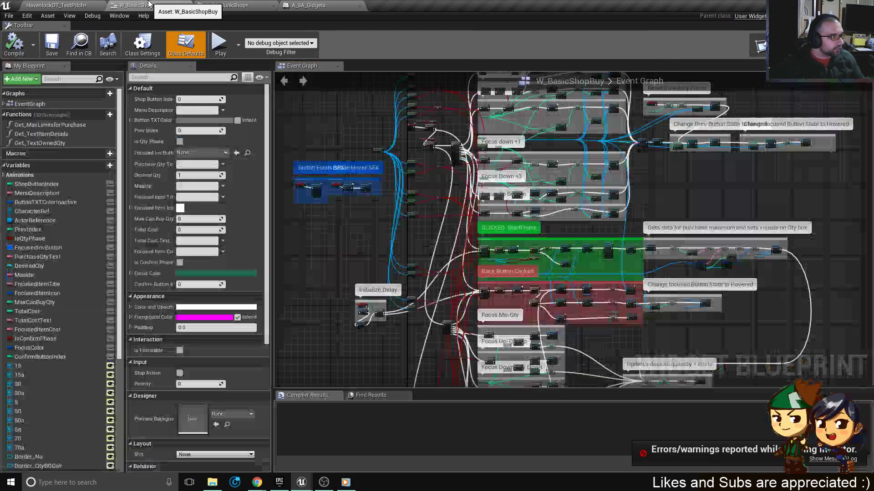
pyautogui.moveTo(148, 4); pyautogui.dragTo(265, 5)
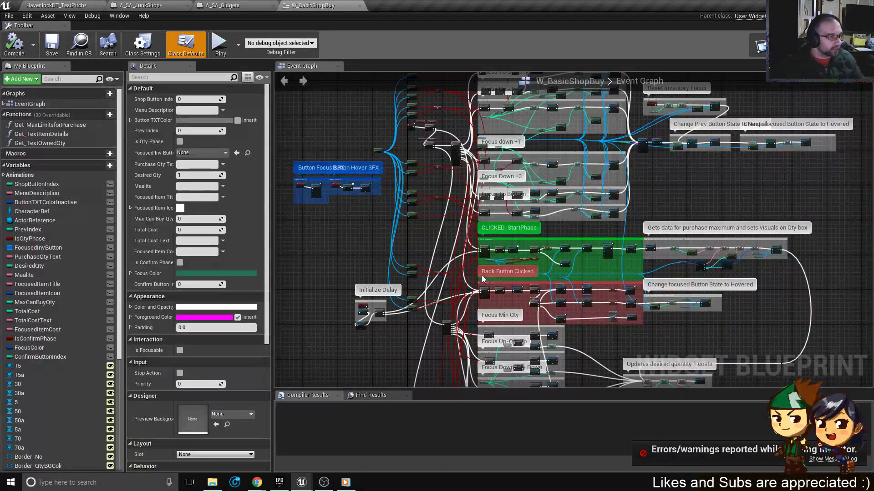
pyautogui.moveTo(528, 380); pyautogui.dragTo(467, 272, button='right')
pyautogui.scroll(6, 467, 273)
pyautogui.scroll(5, 430, 274)
pyautogui.scroll(-4, 385, 251)
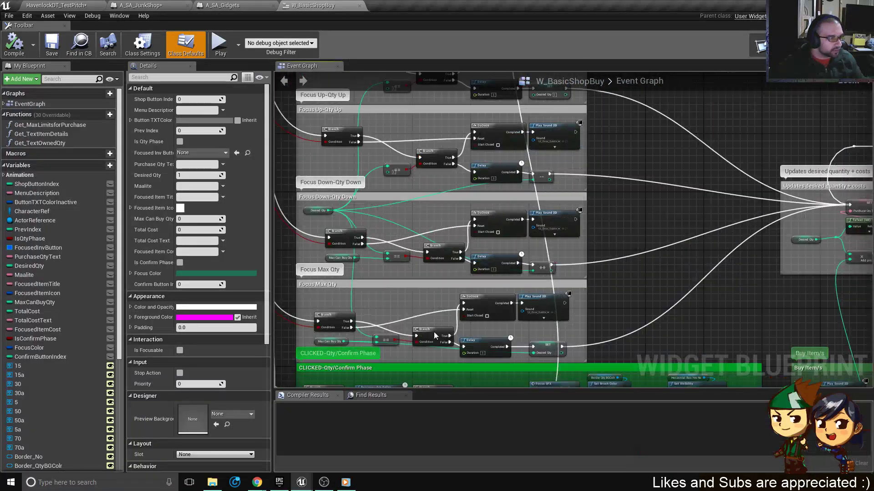
pyautogui.moveTo(433, 332); pyautogui.dragTo(478, 259, button='right')
pyautogui.scroll(3, 453, 265)
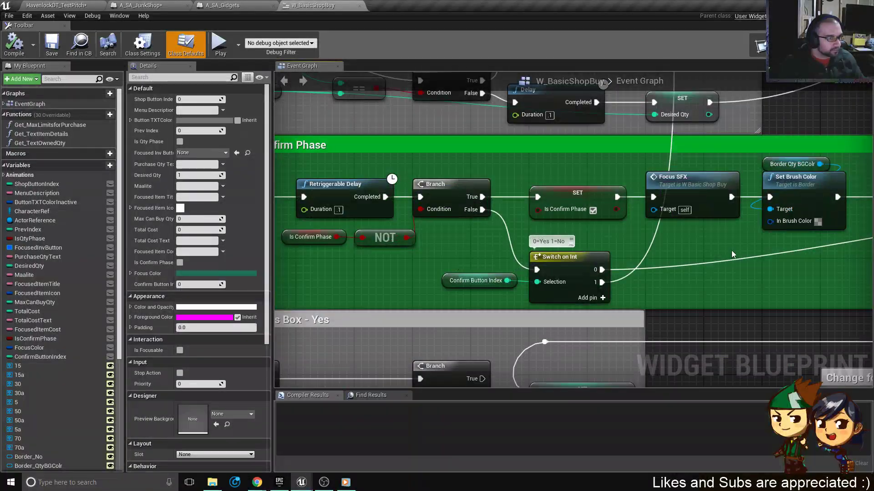
pyautogui.scroll(-1, 732, 253)
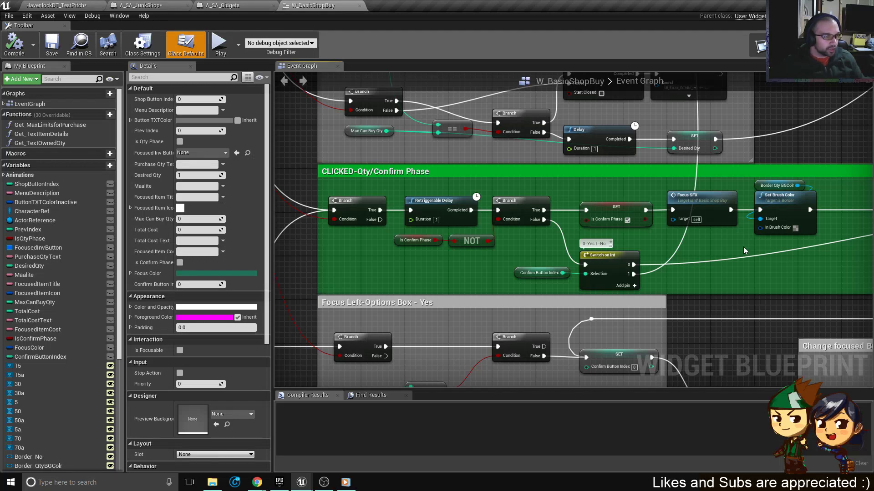
pyautogui.scroll(-3, 743, 247)
# In the Back Button Clicked section, move the Actor Reference node down against the SET Shop Phase node and inspect the Remove from Parent node.
pyautogui.moveTo(460, 220); pyautogui.dragTo(412, 368, button='right')
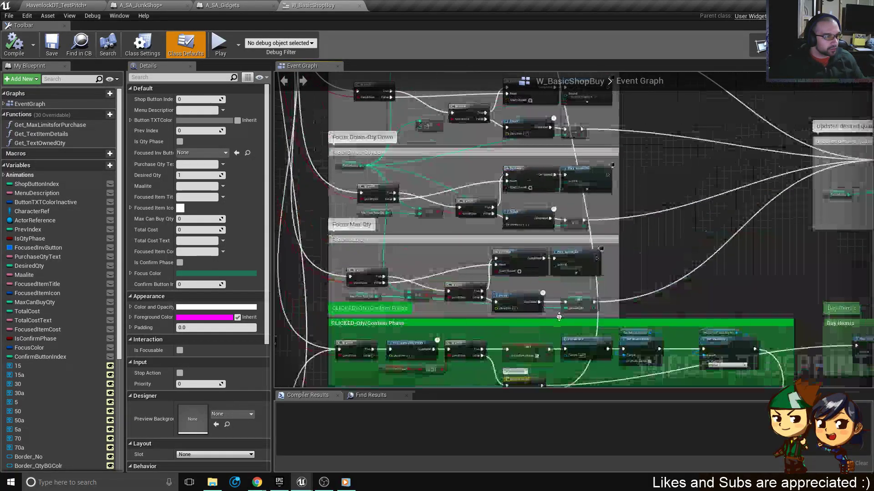
pyautogui.scroll(-4, 548, 231)
pyautogui.scroll(5, 579, 137)
pyautogui.moveTo(579, 137); pyautogui.dragTo(531, 263, button='right')
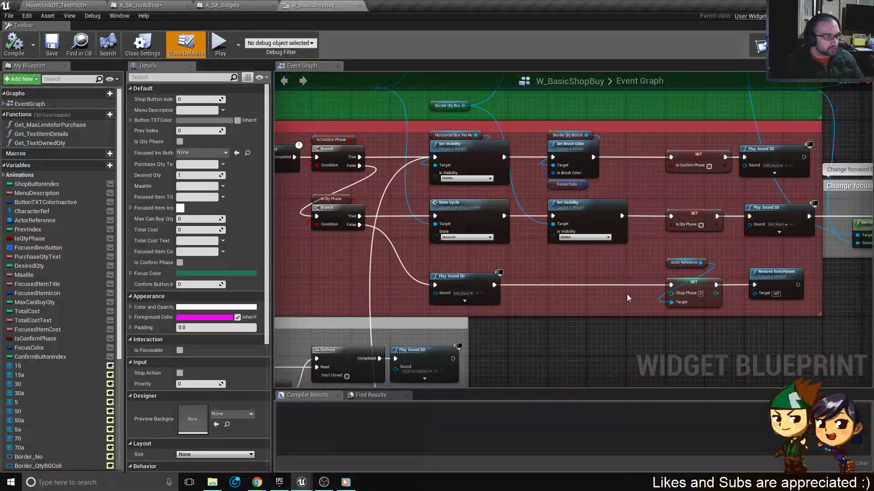
pyautogui.click(474, 288)
pyautogui.moveTo(651, 296); pyautogui.dragTo(470, 255, button='right')
pyautogui.scroll(3, 516, 250)
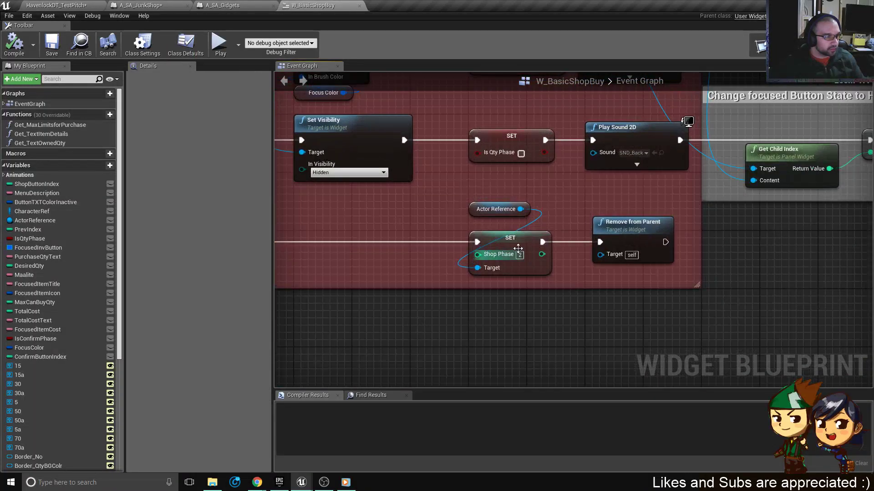
pyautogui.moveTo(489, 214); pyautogui.dragTo(506, 228)
pyautogui.click(667, 231)
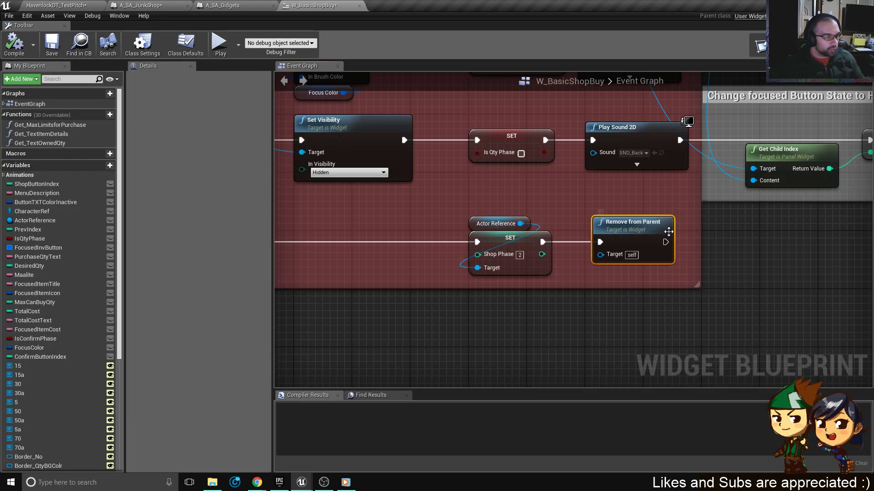
pyautogui.scroll(-2, 576, 244)
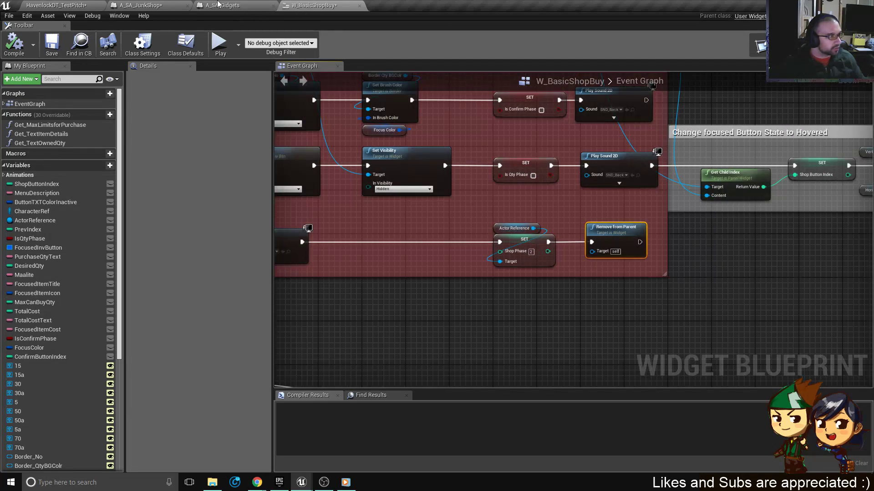
# In the A_SA_Gidgets event graph, trace output 2 of the Shop Phase switch to the Exit Dialogue section.
pyautogui.click(246, 6)
pyautogui.scroll(3, 364, 204)
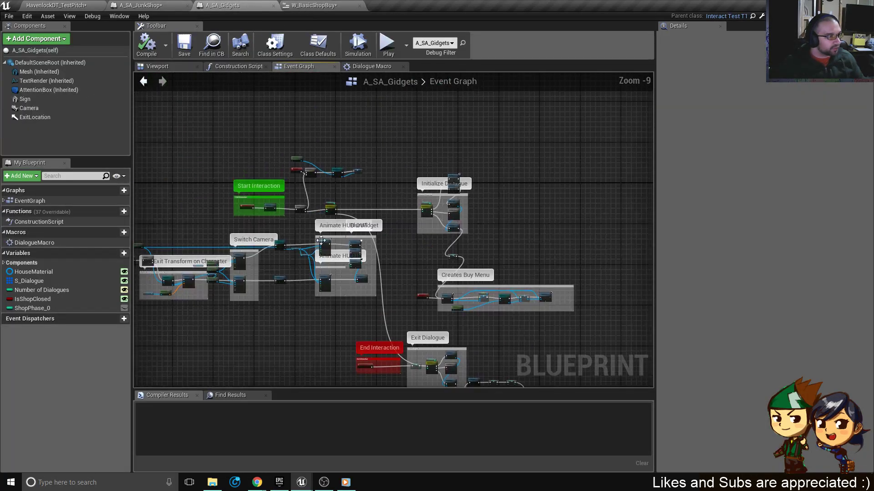
pyautogui.scroll(4, 364, 196)
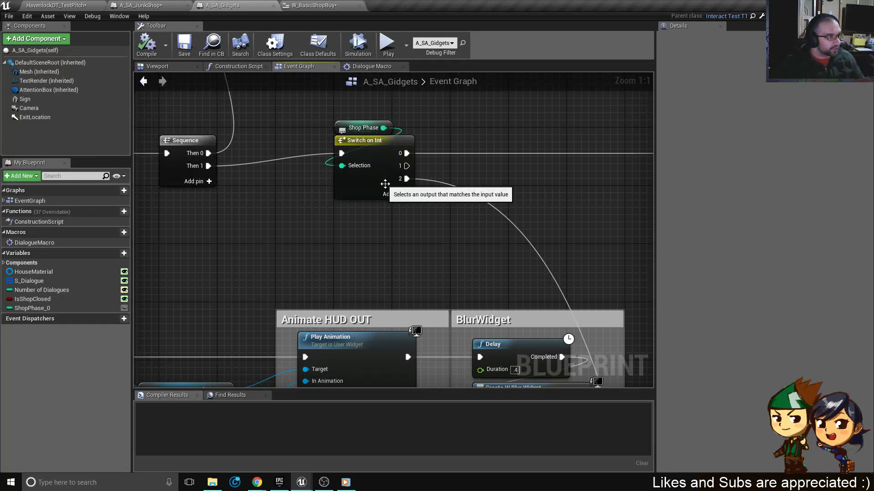
pyautogui.scroll(-4, 424, 191)
pyautogui.scroll(-1, 424, 187)
pyautogui.moveTo(423, 188); pyautogui.dragTo(352, 114, button='right')
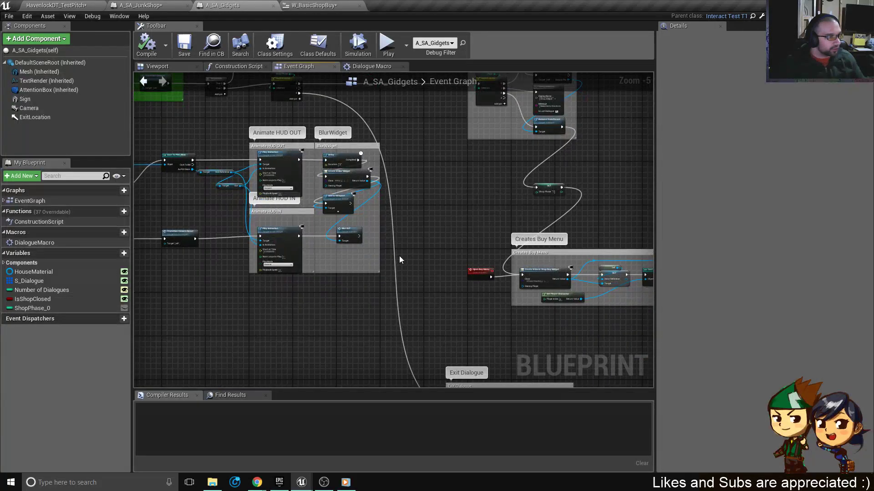
pyautogui.moveTo(400, 260); pyautogui.dragTo(348, 125, button='right')
pyautogui.scroll(5, 402, 254)
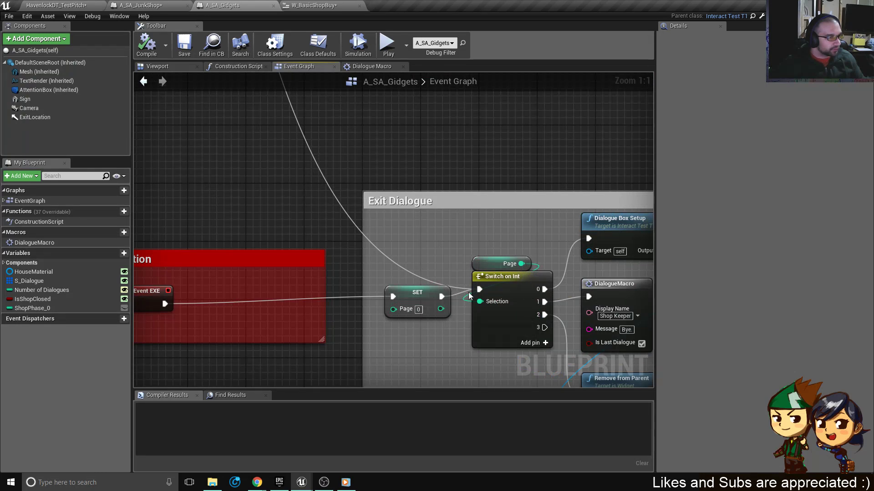
# Examine the exit nodes from End Interaction to Reset Camera and inspect the SET Page node before the Exit Dialogue switch.
pyautogui.moveTo(471, 296); pyautogui.dragTo(1, 128, button='right')
pyautogui.scroll(-2, 441, 216)
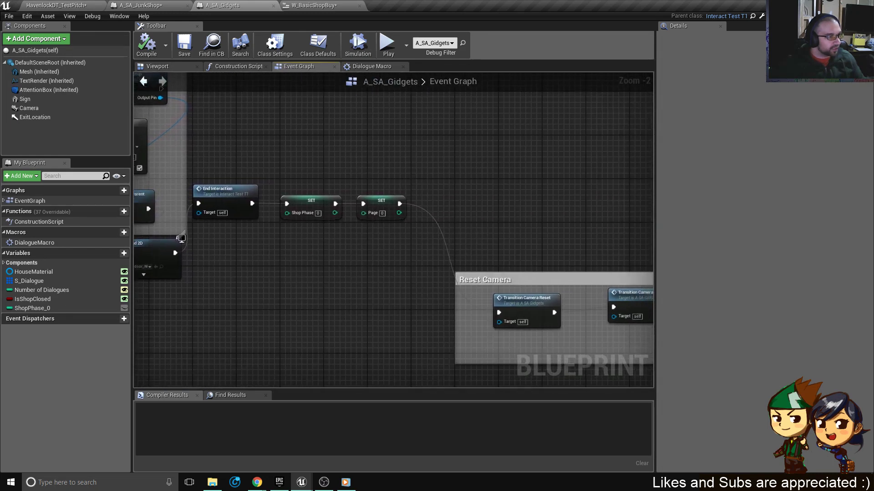
pyautogui.moveTo(182, 151); pyautogui.dragTo(454, 239, button='right')
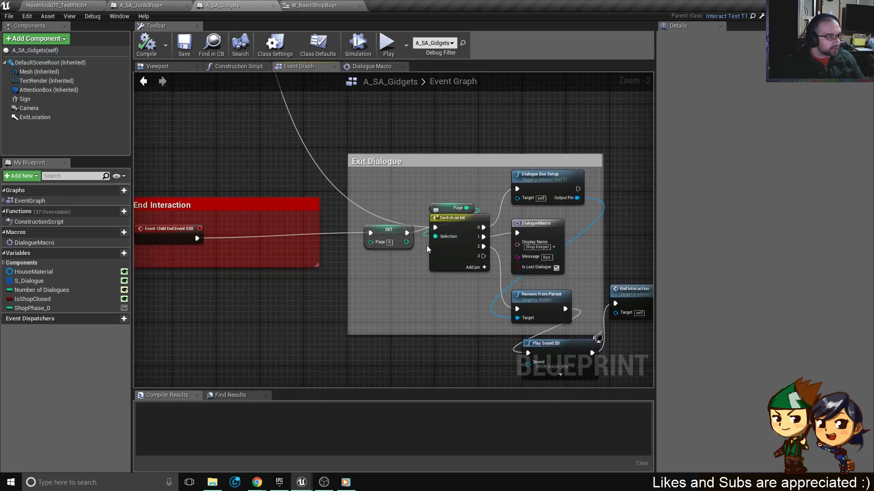
pyautogui.scroll(2, 384, 229)
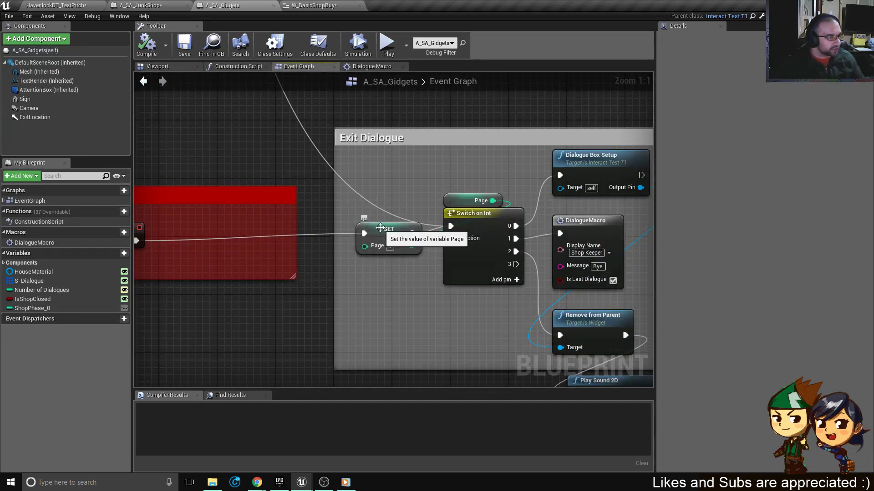
pyautogui.click(381, 228)
pyautogui.scroll(-8, 380, 228)
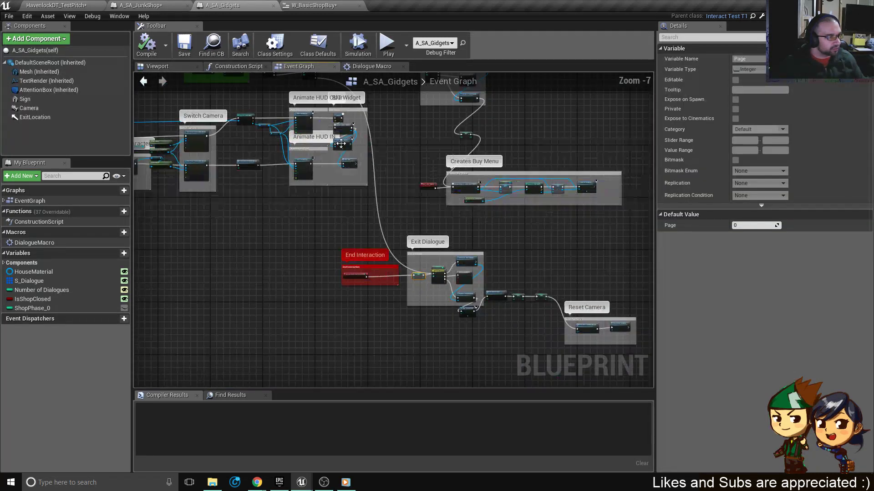
# Open the A_SA_JunkShop event graph and examine its Exit Dialogue nodes and the Shop Phase and Page resets for comparison.
pyautogui.click(141, 5)
pyautogui.scroll(-5, 313, 157)
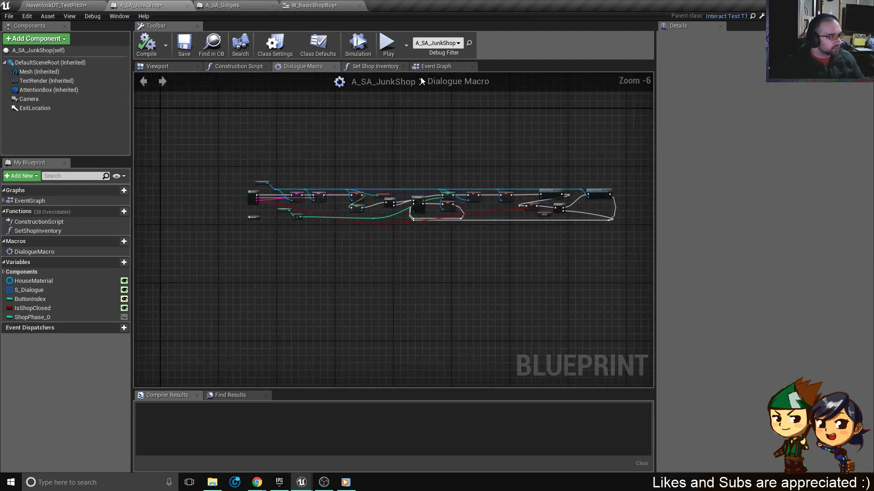
pyautogui.click(435, 68)
pyautogui.scroll(-4, 421, 250)
pyautogui.moveTo(384, 282); pyautogui.dragTo(383, 87, button='right')
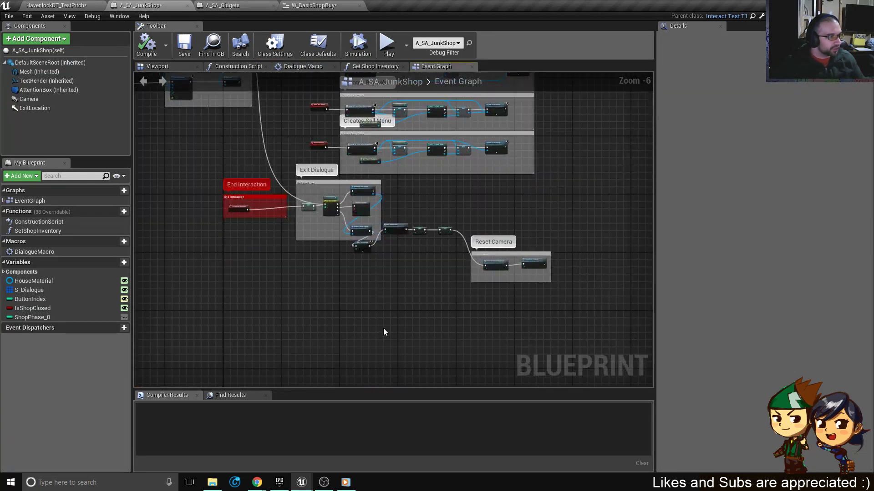
pyautogui.scroll(6, 377, 232)
pyautogui.moveTo(551, 349); pyautogui.dragTo(384, 244, button='right')
pyautogui.scroll(-3, 384, 244)
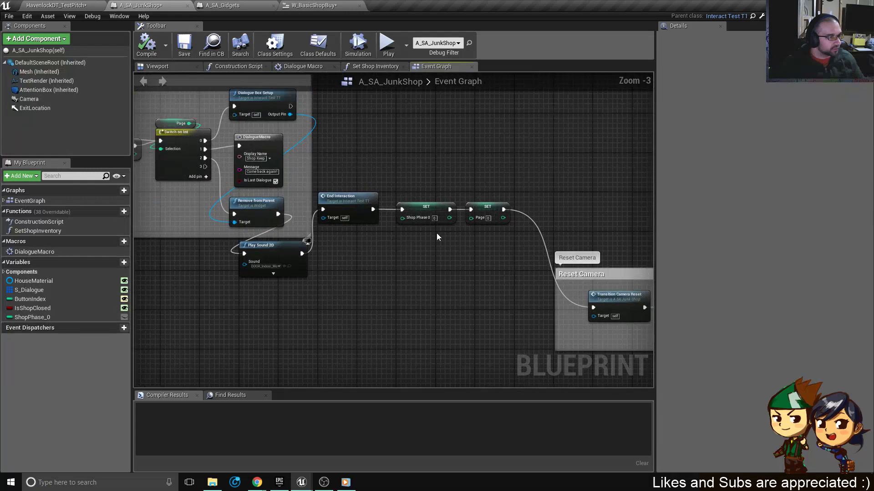
pyautogui.scroll(-2, 437, 237)
pyautogui.scroll(5, 269, 182)
pyautogui.moveTo(223, 184); pyautogui.dragTo(380, 241, button='right')
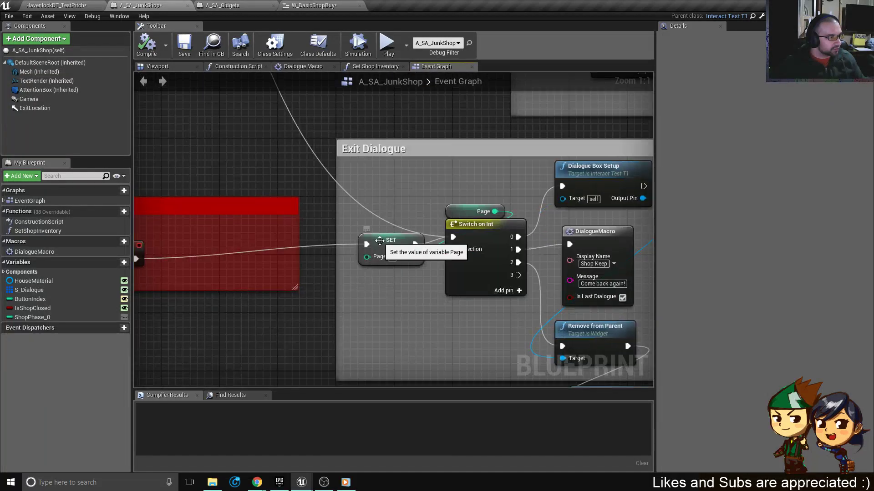
# Examine the Initialize Dialogue section of A_SA_JunkShop and the Shop Phase switch that follows Start Interaction.
pyautogui.scroll(-3, 379, 241)
pyautogui.scroll(-2, 385, 192)
pyautogui.moveTo(385, 192); pyautogui.dragTo(356, 368, button='right')
pyautogui.moveTo(423, 254); pyautogui.dragTo(386, 367, button='right')
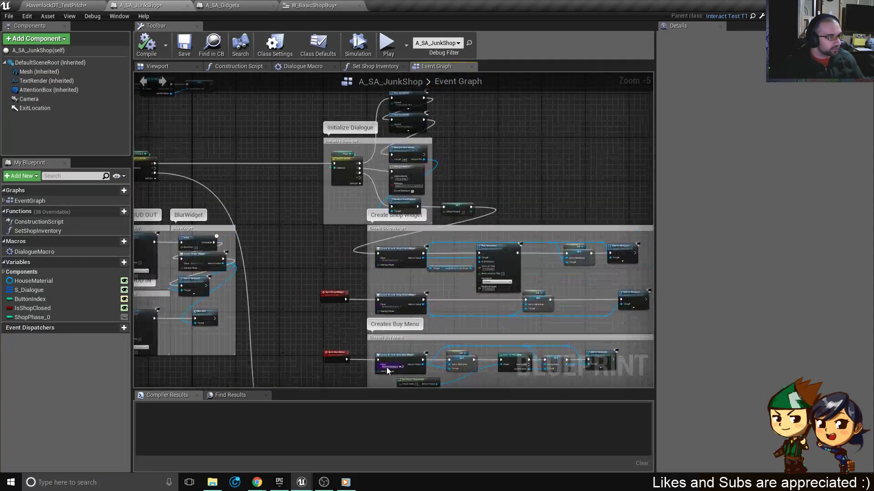
pyautogui.scroll(4, 427, 215)
pyautogui.scroll(-3, 474, 200)
pyautogui.moveTo(415, 173); pyautogui.dragTo(420, 298, button='right')
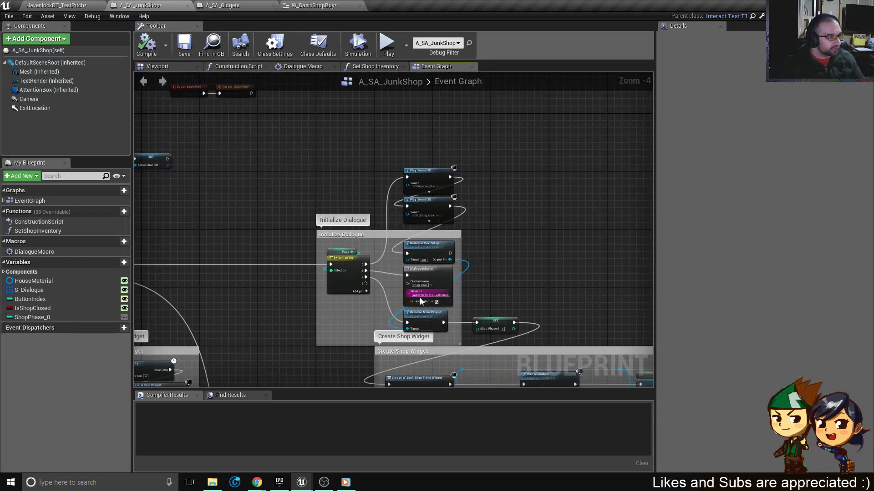
pyautogui.scroll(4, 449, 325)
pyautogui.scroll(-6, 448, 326)
pyautogui.moveTo(306, 310); pyautogui.dragTo(391, 217, button='right')
pyautogui.scroll(5, 344, 200)
pyautogui.scroll(-4, 383, 269)
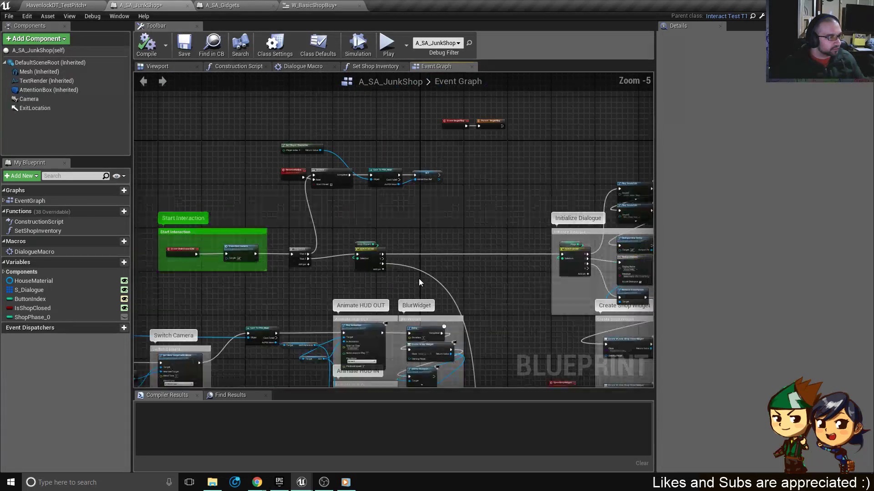
# Trace how A_SA_JunkShop goes from the Initialize Dialogue switch through SET Shop Phase 0 into the Create Shop Widget section.
pyautogui.moveTo(418, 279); pyautogui.dragTo(381, 99, button='right')
pyautogui.moveTo(505, 259); pyautogui.dragTo(381, 119, button='right')
pyautogui.moveTo(471, 218); pyautogui.dragTo(381, 288, button='right')
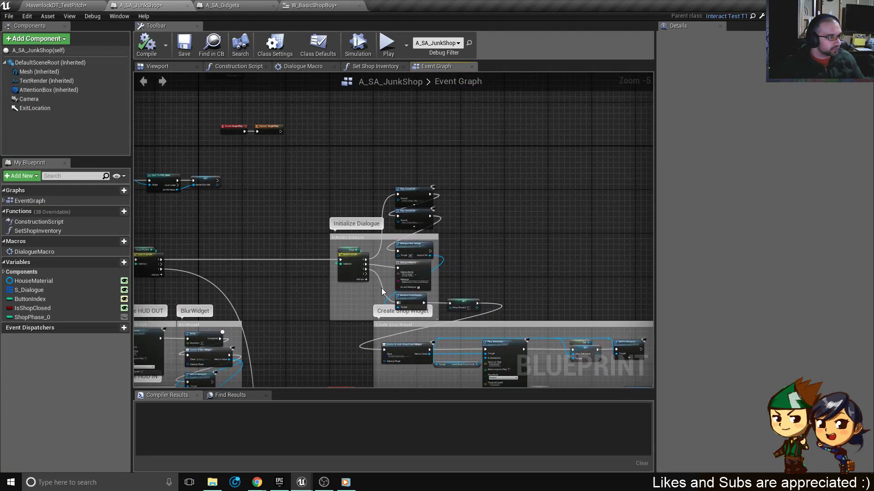
pyautogui.scroll(3, 392, 296)
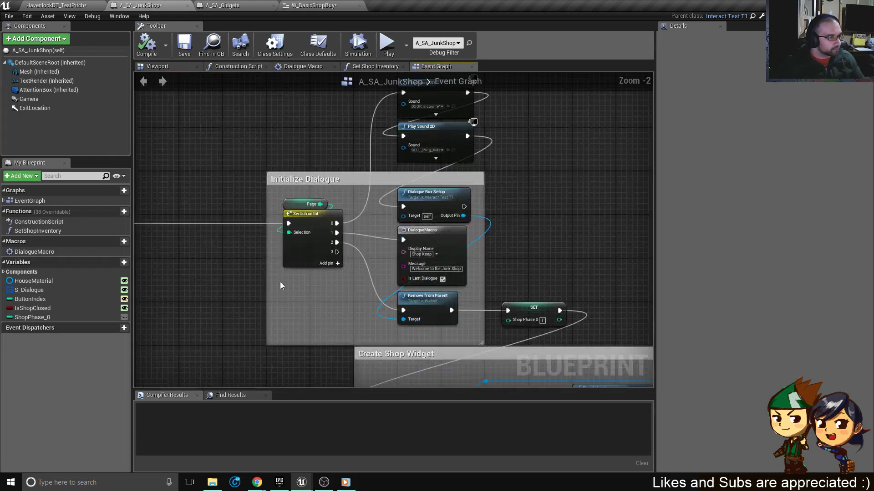
pyautogui.scroll(-4, 323, 289)
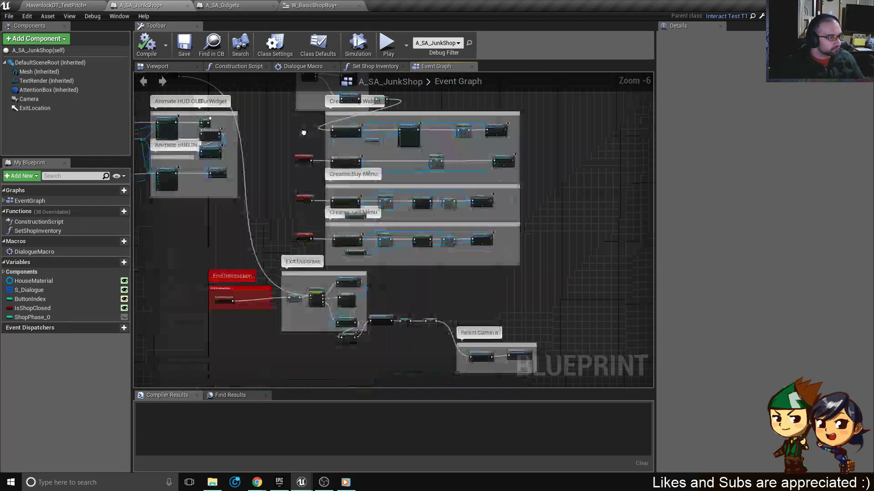
pyautogui.scroll(2, 319, 270)
pyautogui.scroll(-1, 358, 245)
pyautogui.moveTo(357, 219); pyautogui.dragTo(355, 386, button='right')
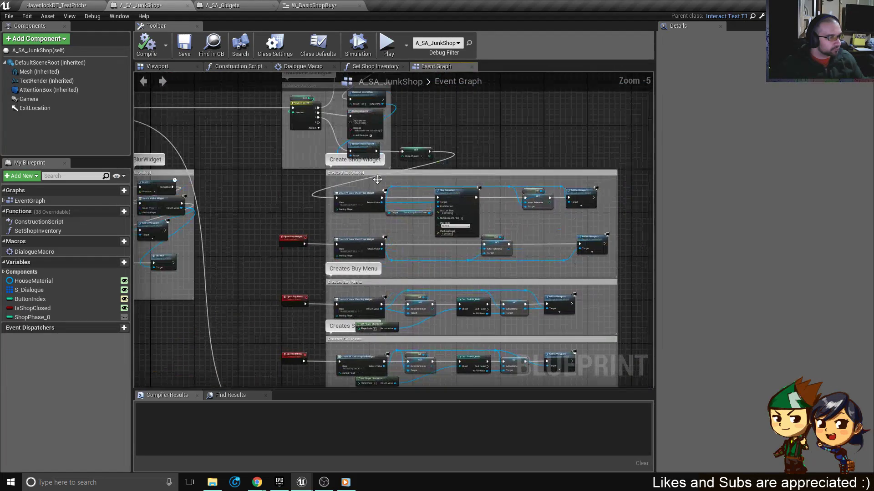
# Examine the Create Shop Widget section of A_SA_JunkShop and how Event Exit Dialogue feeds the Exit Dialogue switch.
pyautogui.scroll(5, 415, 138)
pyautogui.scroll(-6, 411, 198)
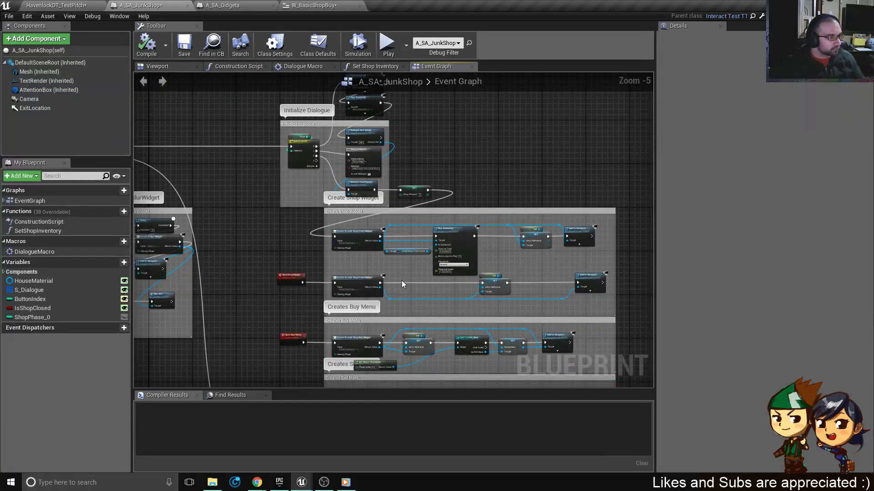
pyautogui.moveTo(401, 280); pyautogui.dragTo(369, 244, button='right')
pyautogui.scroll(1, 290, 295)
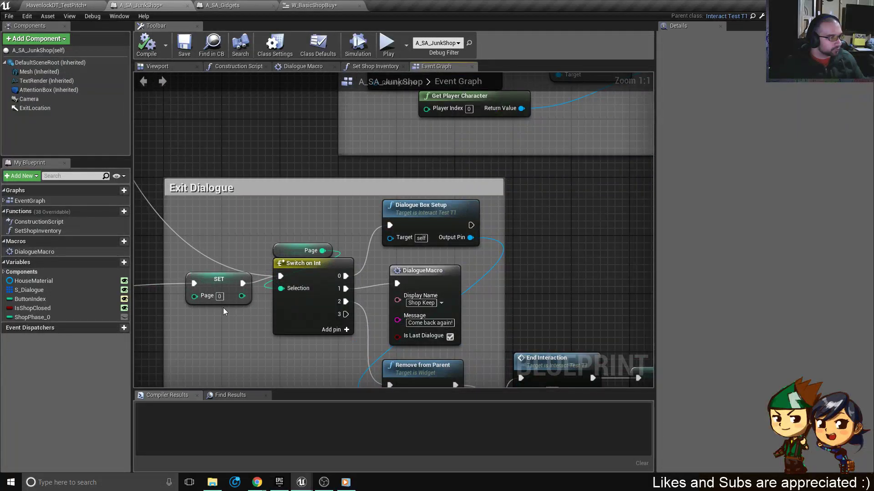
pyautogui.moveTo(275, 304); pyautogui.dragTo(366, 297, button='right')
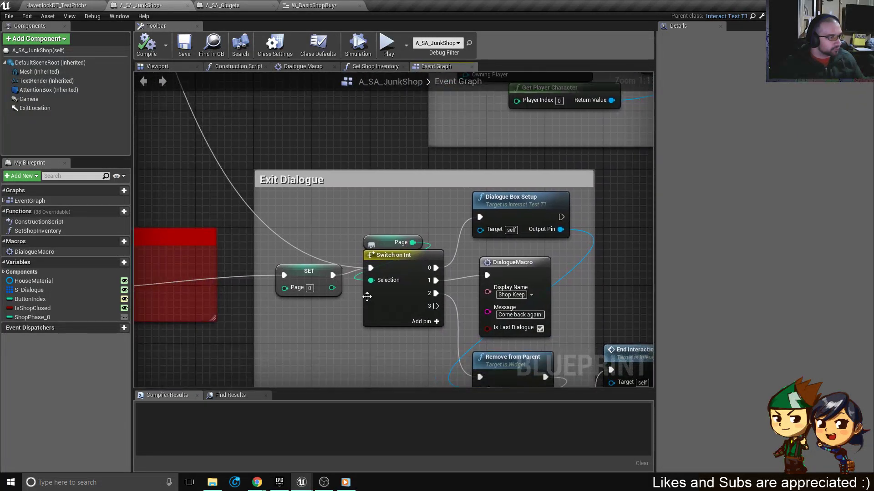
pyautogui.scroll(-3, 366, 297)
pyautogui.moveTo(302, 302); pyautogui.dragTo(368, 273, button='right')
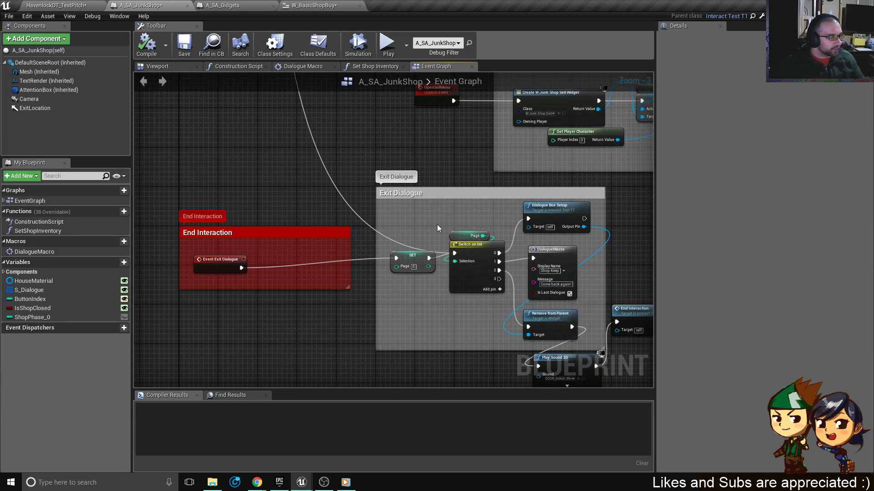
pyautogui.moveTo(445, 230); pyautogui.dragTo(410, 233, button='right')
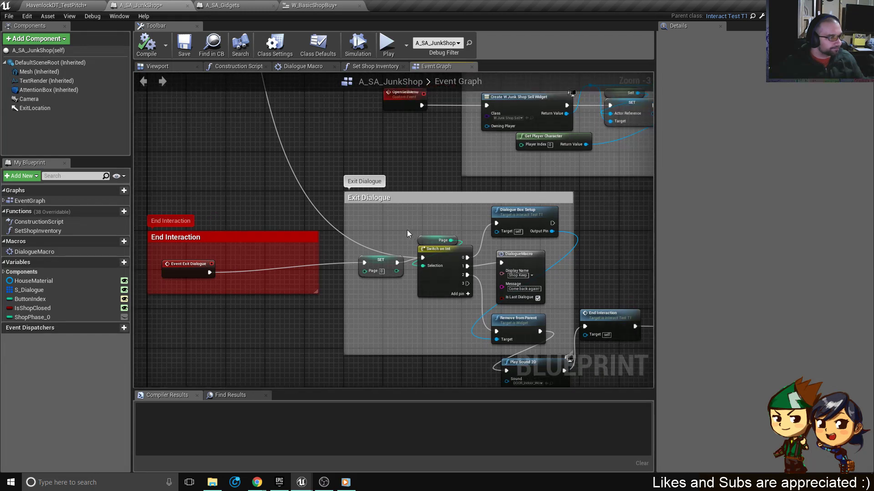
# Compare the back branch in W_BasicShopBuy, ending in Remove from Parent, with the Create Shop Widget section of A_SA_JunkShop.
pyautogui.click(318, 5)
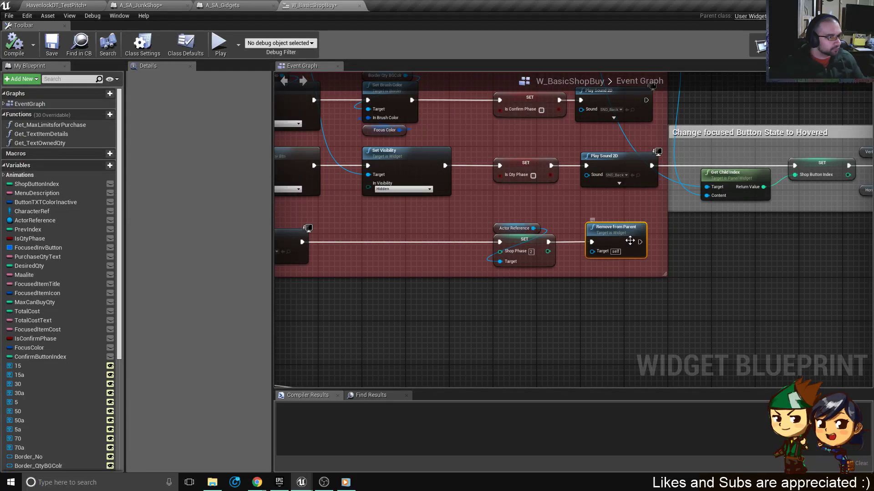
pyautogui.scroll(-3, 630, 241)
pyautogui.scroll(3, 590, 255)
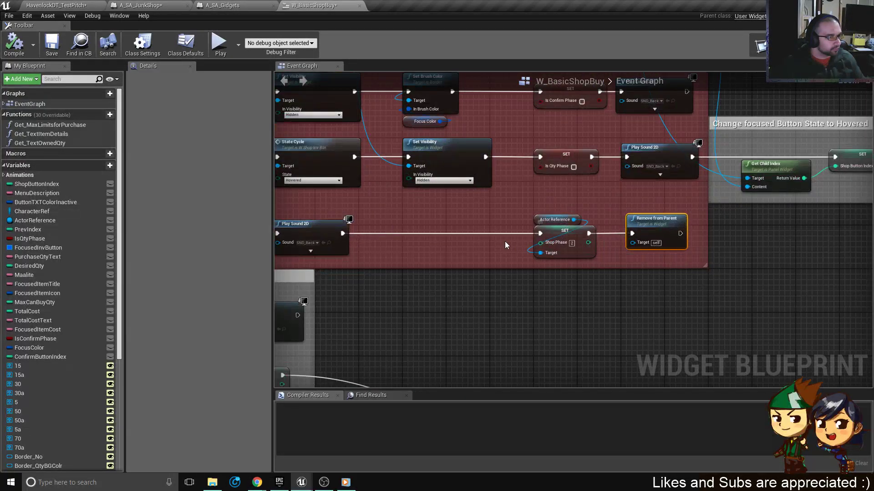
pyautogui.moveTo(505, 248); pyautogui.dragTo(646, 233, button='right')
pyautogui.click(155, 5)
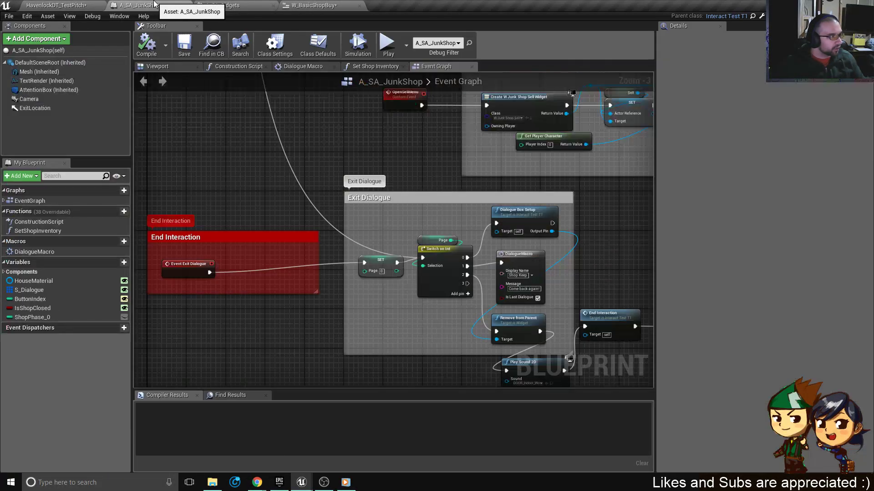
pyautogui.moveTo(455, 178); pyautogui.dragTo(332, 315, button='right')
pyautogui.moveTo(378, 151); pyautogui.dragTo(351, 294, button='right')
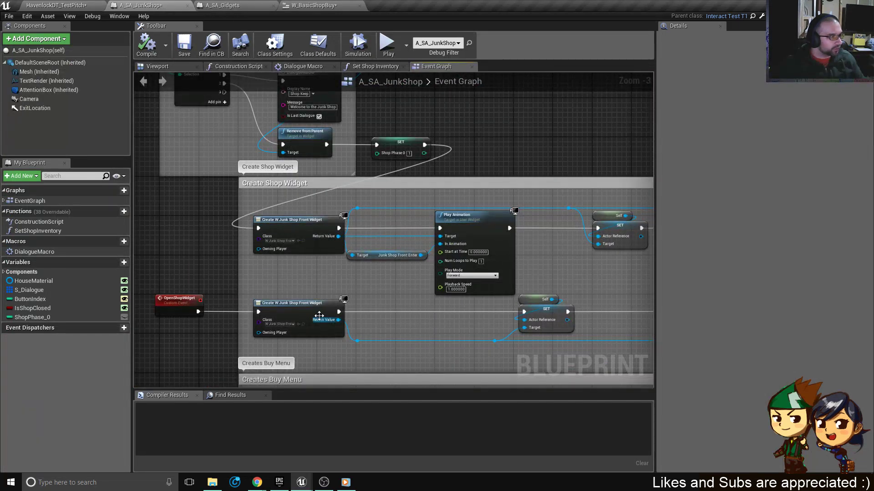
# Locate the W_JunkShopFront widget used by the Create Widget node and open its event graph.
pyautogui.scroll(3, 292, 341)
pyautogui.click(299, 323)
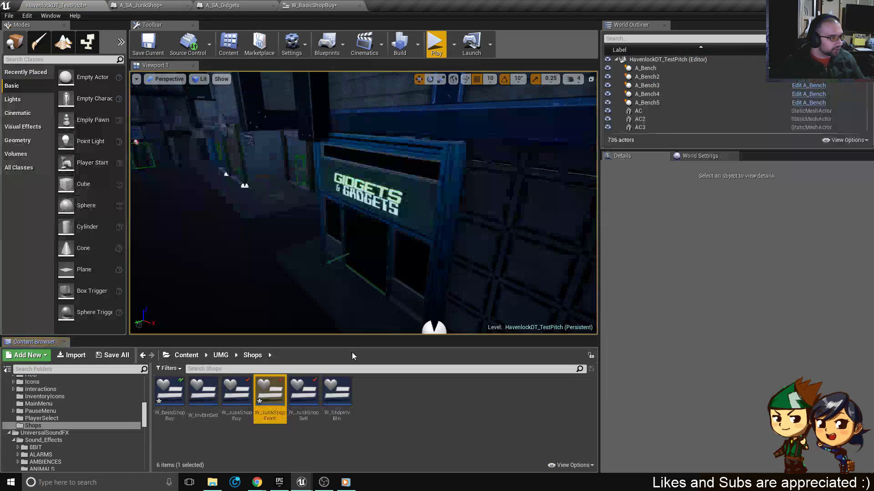
pyautogui.doubleClick(271, 396)
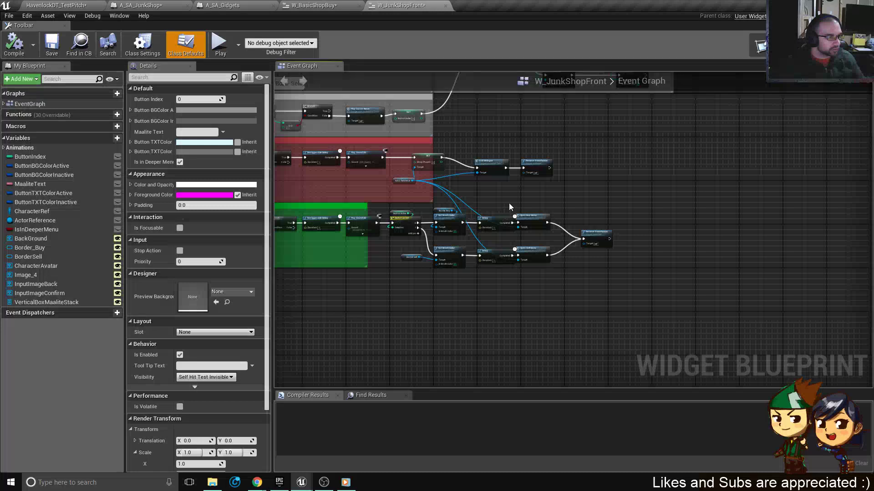
pyautogui.scroll(1, 492, 207)
pyautogui.scroll(4, 418, 176)
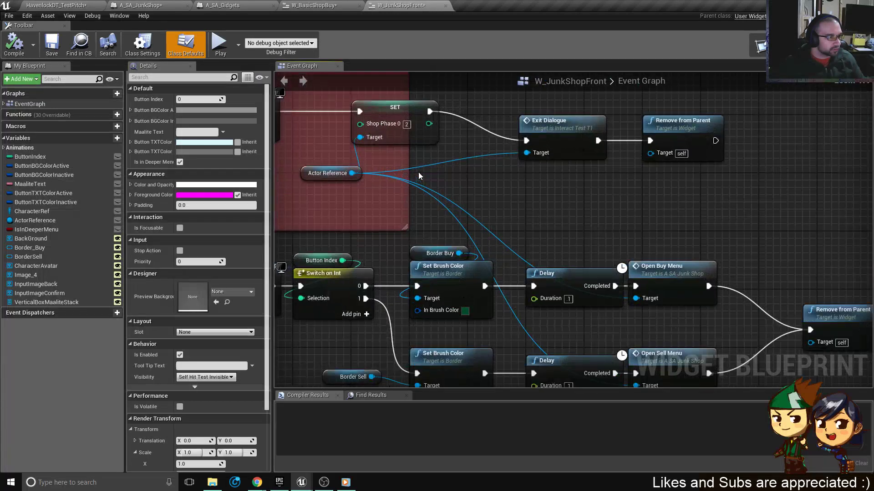
# Examine the Back Button Clicked branch of W_JunkShopFront from Play Sound 2D through SET Shop Phase 0, Exit Dialogue and Remove from Parent.
pyautogui.scroll(-5, 655, 146)
pyautogui.scroll(2, 396, 139)
pyautogui.scroll(-4, 507, 157)
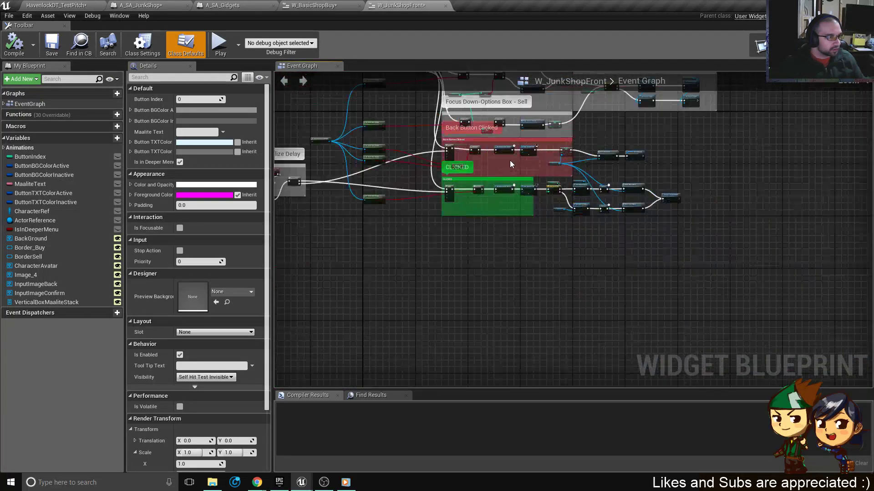
pyautogui.moveTo(511, 163); pyautogui.dragTo(492, 194, button='right')
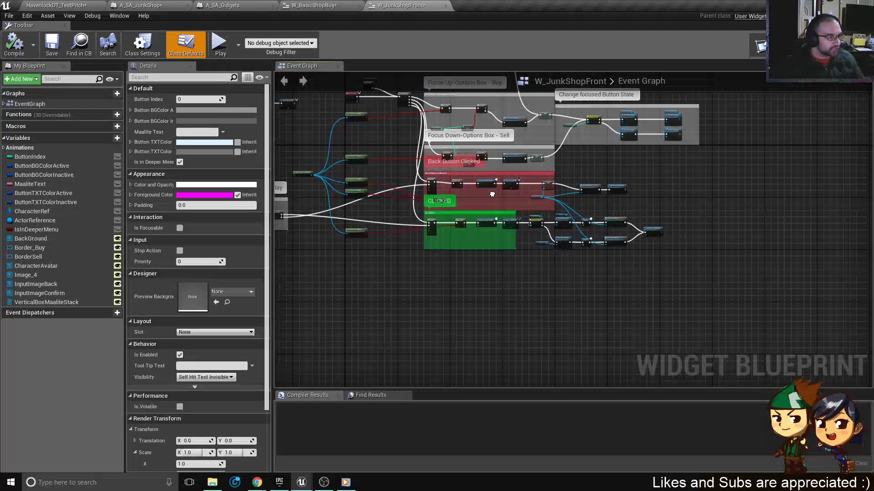
pyautogui.scroll(3, 492, 194)
pyautogui.scroll(-2, 455, 164)
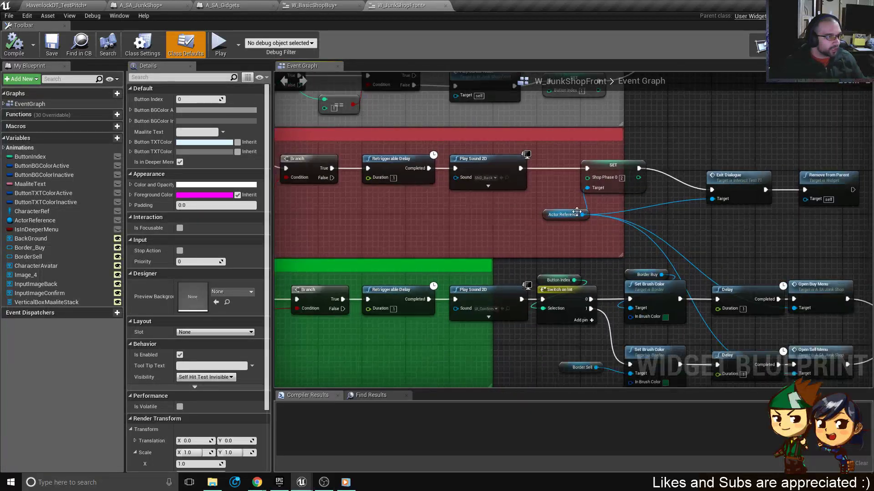
pyautogui.scroll(2, 629, 182)
pyautogui.moveTo(785, 224); pyautogui.dragTo(528, 200, button='right')
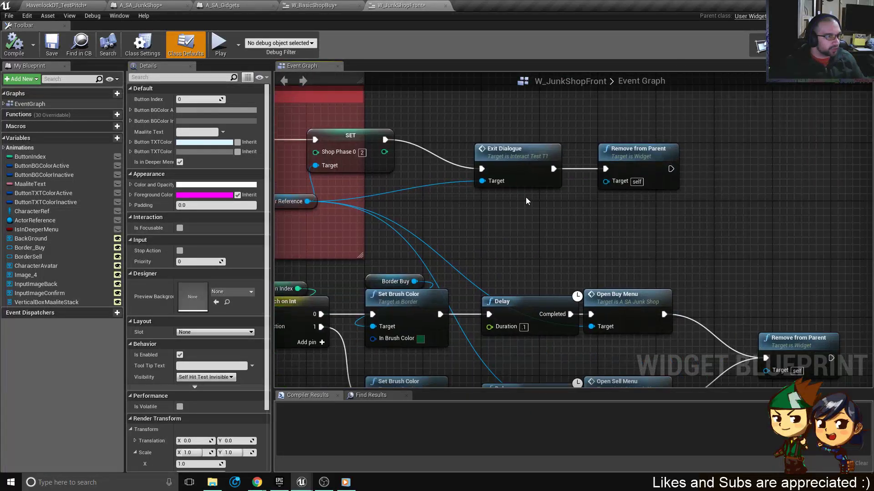
pyautogui.click(524, 151)
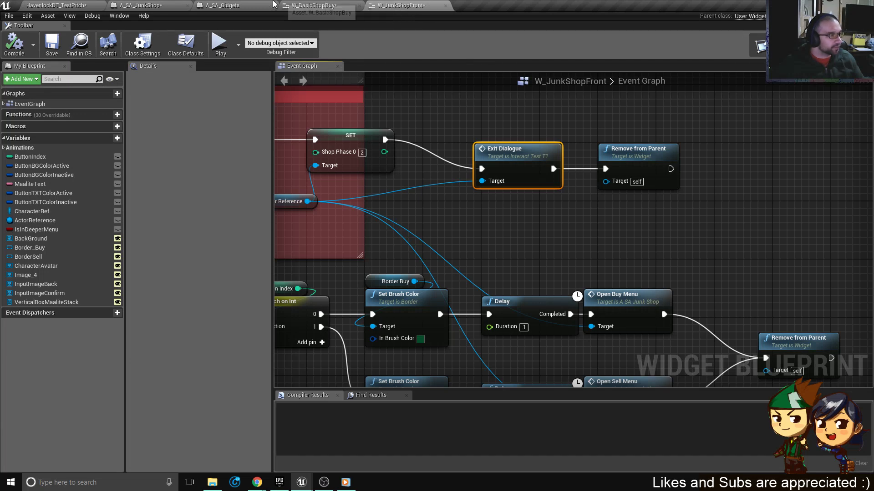
# In W_BasicShopBuy, add an Exit Dialogue call from Actor Reference and place it between SET Shop Phase and Remove from Parent.
pyautogui.click(253, 3)
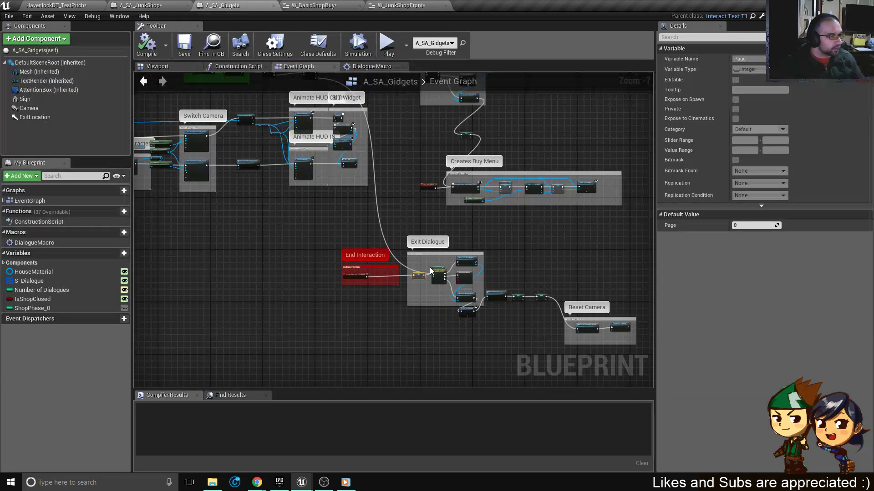
pyautogui.click(313, 5)
pyautogui.moveTo(700, 253); pyautogui.dragTo(579, 213, button='right')
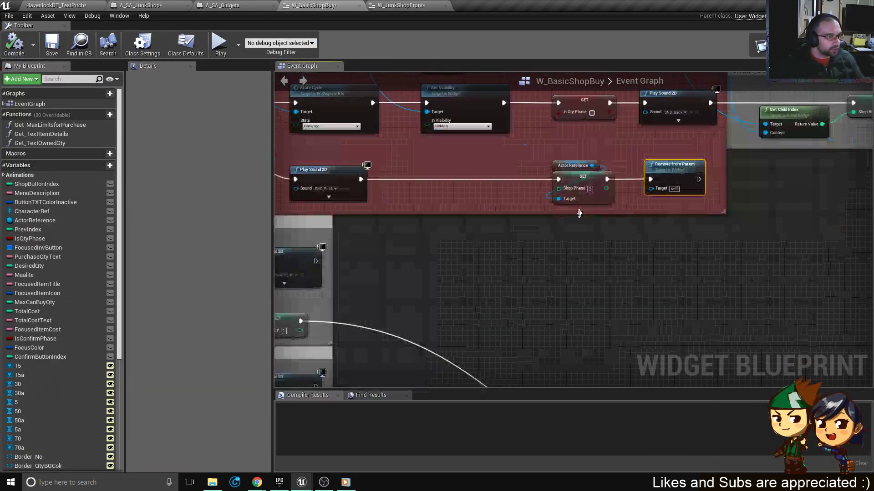
pyautogui.scroll(2, 603, 251)
pyautogui.moveTo(602, 253); pyautogui.dragTo(508, 125)
pyautogui.moveTo(588, 160); pyautogui.dragTo(536, 186)
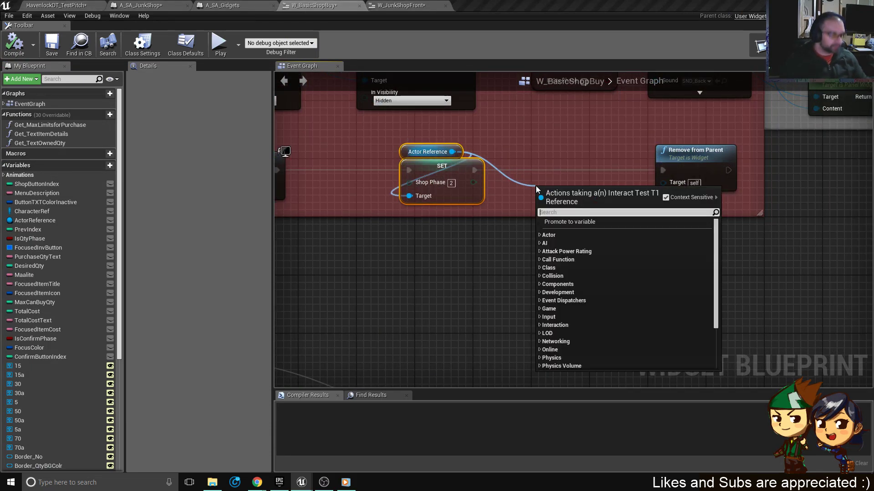
pyautogui.write('exit di')
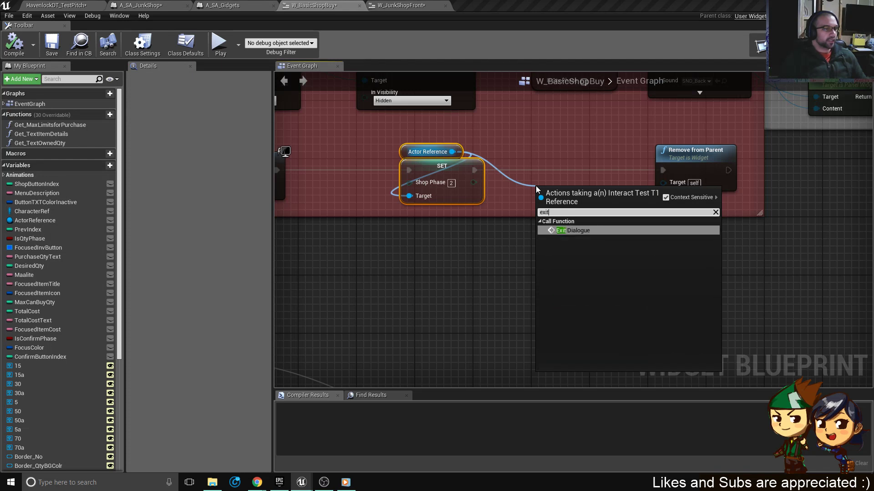
pyautogui.press('Return')
pyautogui.moveTo(569, 194); pyautogui.dragTo(551, 160)
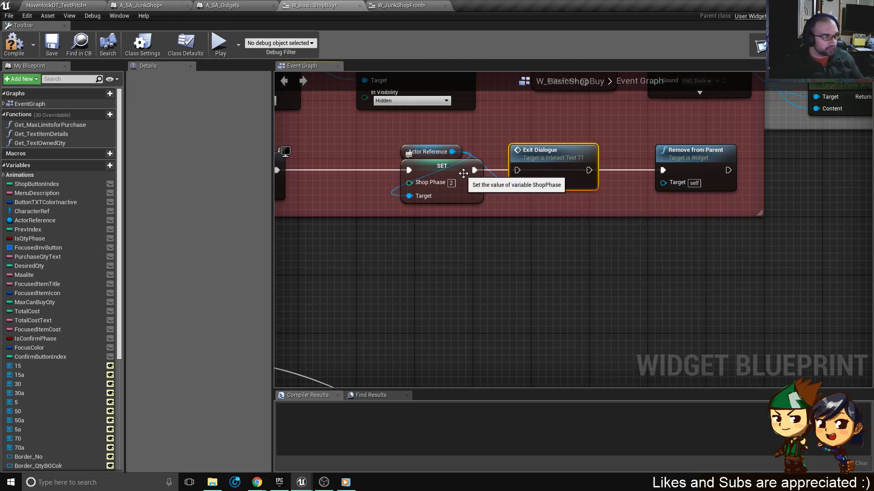
# Rearrange the back branch nodes so Exit Dialogue sits ahead of SET Shop Phase, with Actor Reference moved clear of both.
pyautogui.moveTo(463, 174); pyautogui.dragTo(585, 195, button='right')
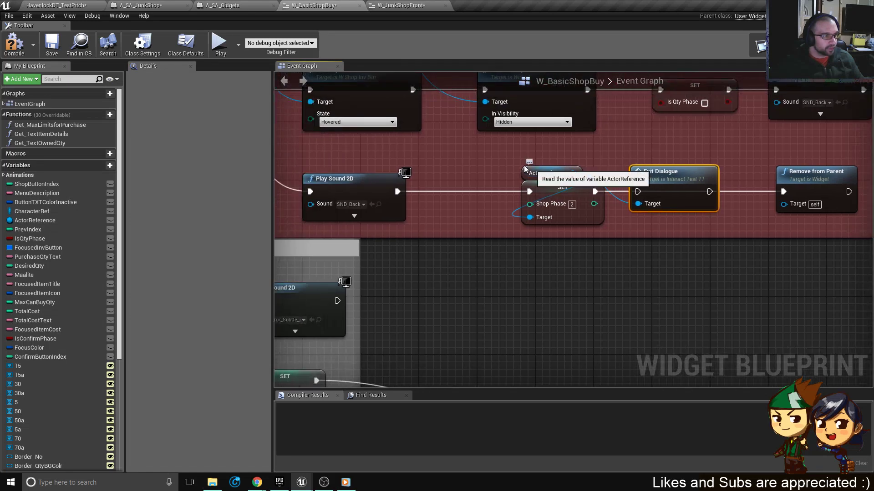
pyautogui.moveTo(533, 170); pyautogui.dragTo(456, 166)
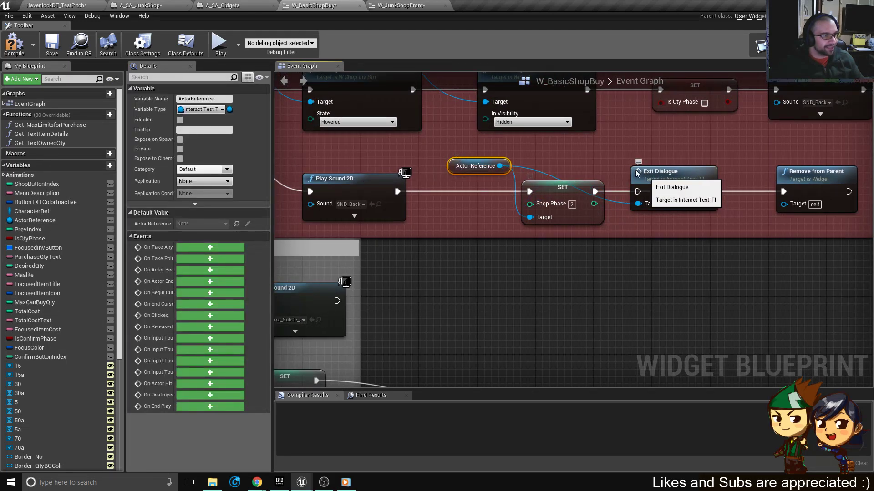
pyautogui.moveTo(669, 173); pyautogui.dragTo(589, 137)
pyautogui.moveTo(564, 187); pyautogui.dragTo(673, 188)
pyautogui.moveTo(597, 149); pyautogui.dragTo(554, 187)
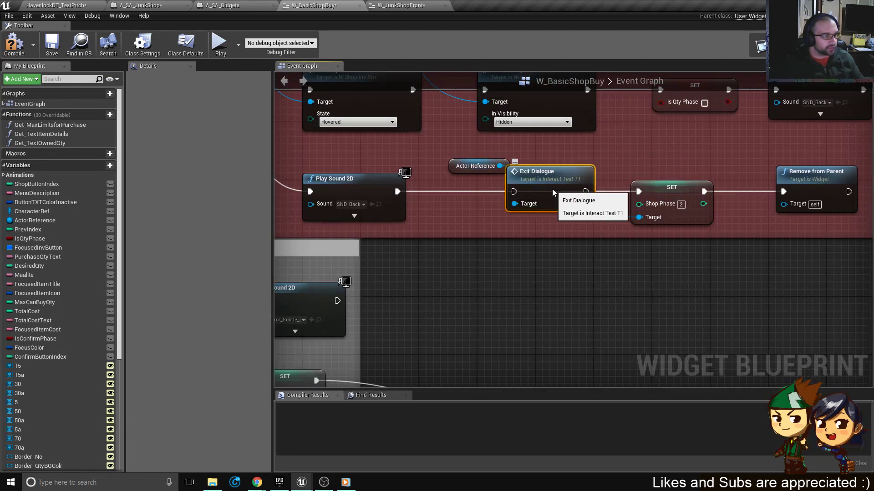
# Wire Play Sound 2D into Exit Dialogue and on to SET Shop Phase, and save and compile W_BasicShopBuy.
pyautogui.moveTo(398, 191)
pyautogui.mouseDown()
pyautogui.moveTo(526, 198)
pyautogui.moveTo(518, 196)
pyautogui.mouseUp()
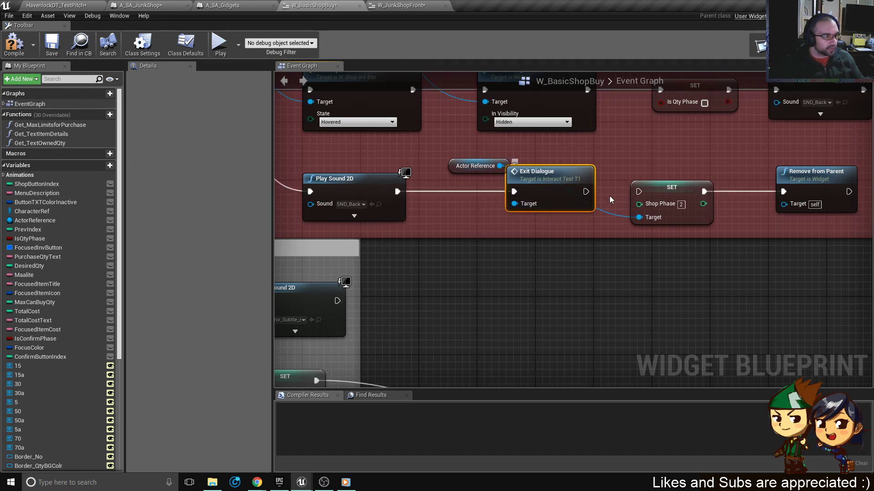
pyautogui.moveTo(586, 192); pyautogui.dragTo(639, 192)
pyautogui.moveTo(556, 176); pyautogui.dragTo(578, 176)
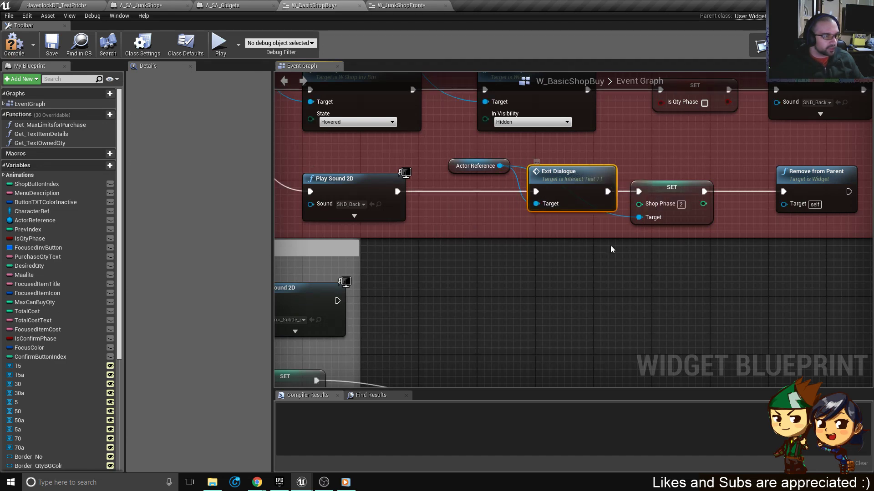
pyautogui.click(49, 48)
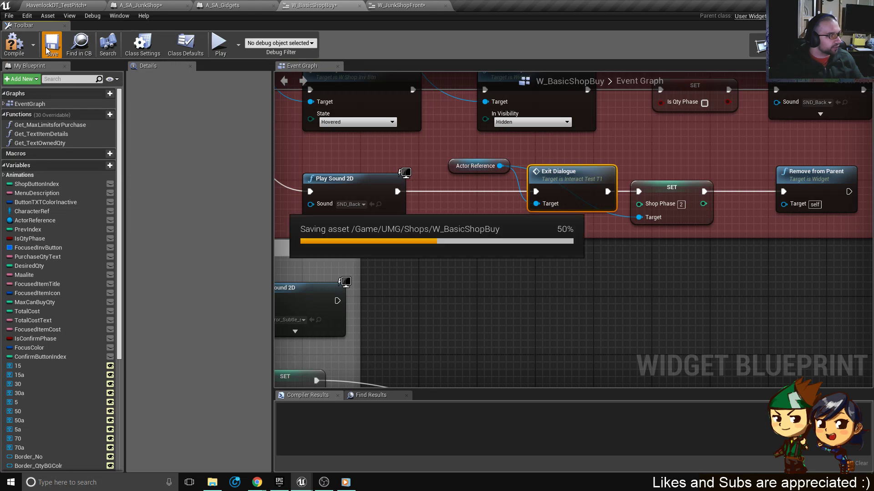
pyautogui.click(14, 44)
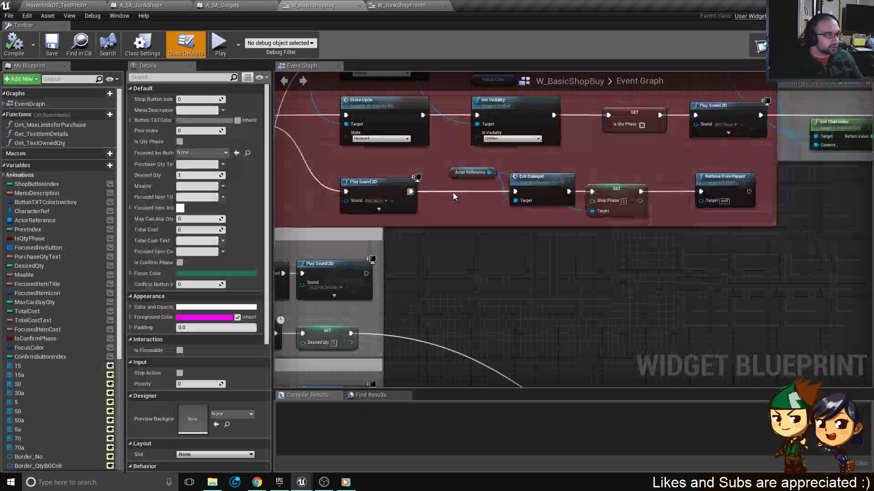
# Replace the Junk Shop Buy Enter animation on Event Construct's Play Animation node with ShopEnter and delete the old reference.
pyautogui.scroll(-6, 452, 193)
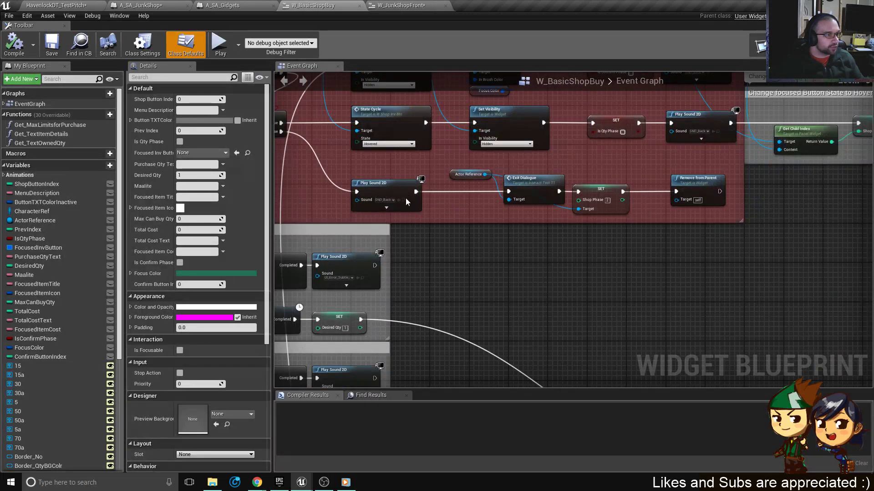
pyautogui.scroll(8, 459, 182)
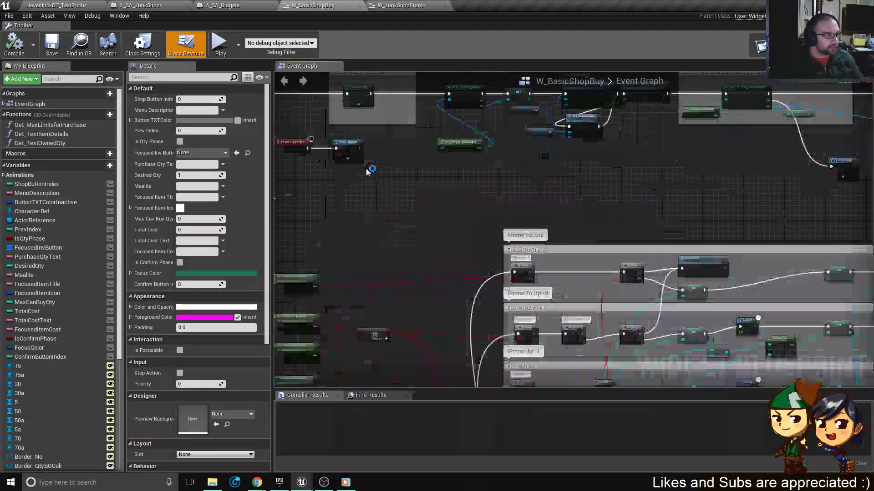
pyautogui.scroll(3, 353, 205)
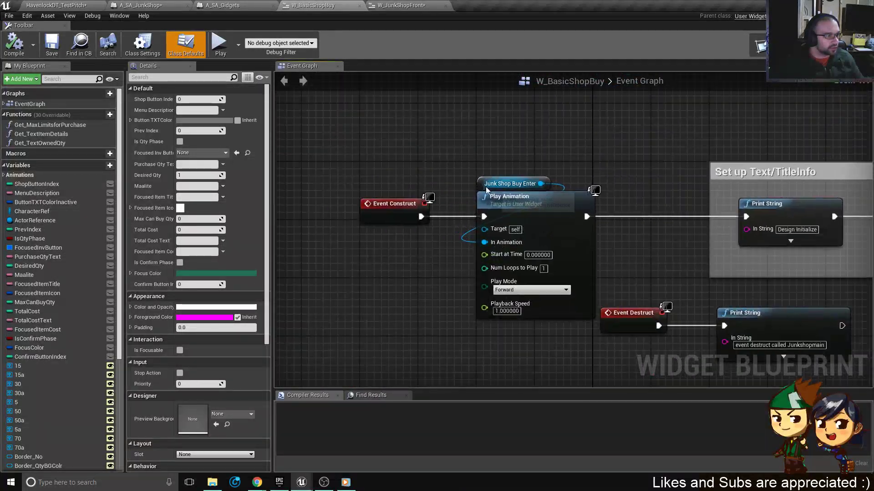
pyautogui.click(507, 184)
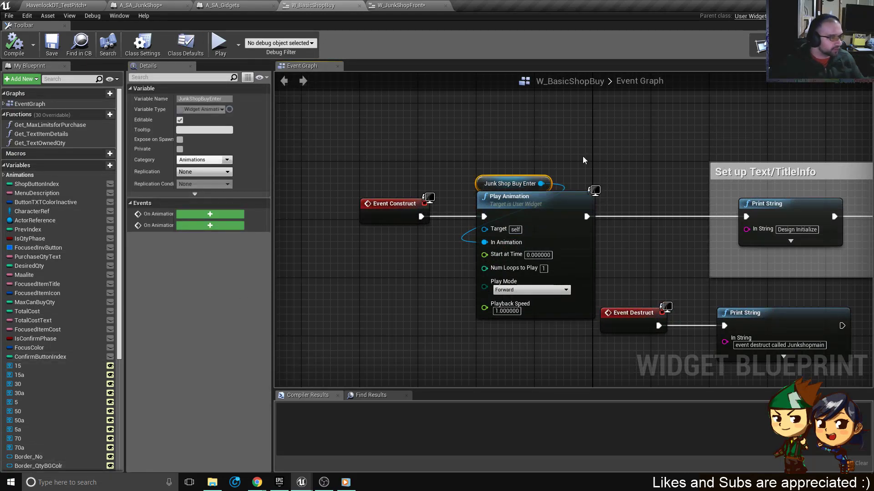
pyautogui.click(3, 175)
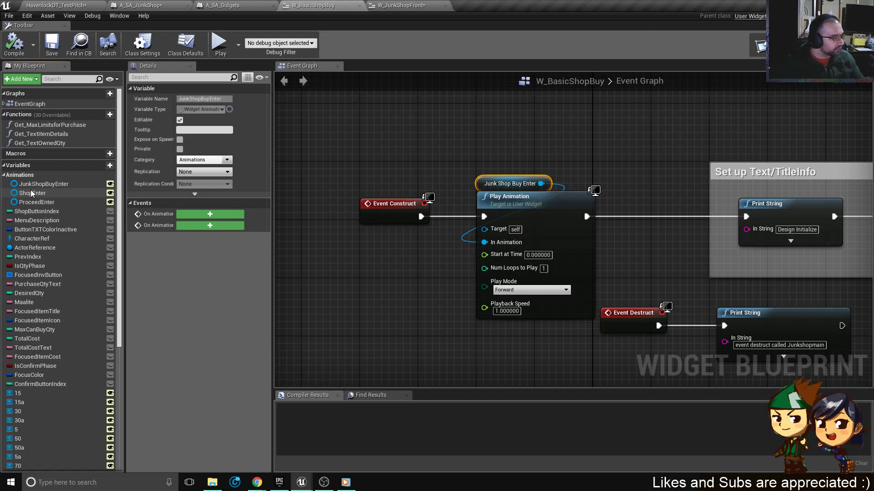
pyautogui.moveTo(32, 193); pyautogui.dragTo(492, 242)
pyautogui.moveTo(528, 165); pyautogui.dragTo(502, 186)
pyautogui.press('Delete')
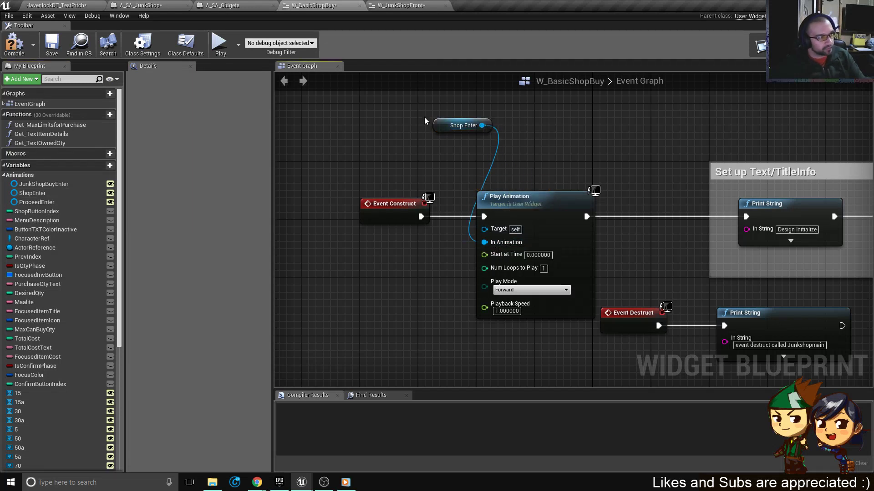
# Place the Shop Enter node directly above Event Construct's Play Animation node and save W_BasicShopBuy.
pyautogui.moveTo(441, 128); pyautogui.dragTo(485, 187)
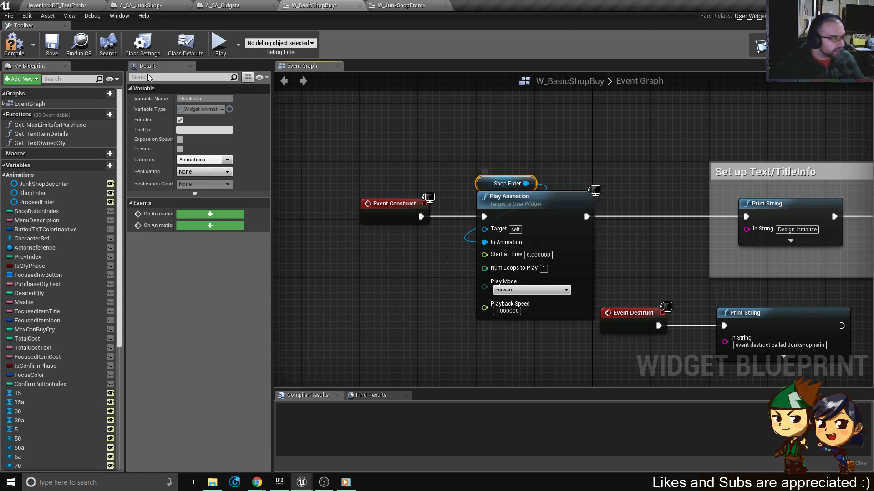
pyautogui.click(51, 54)
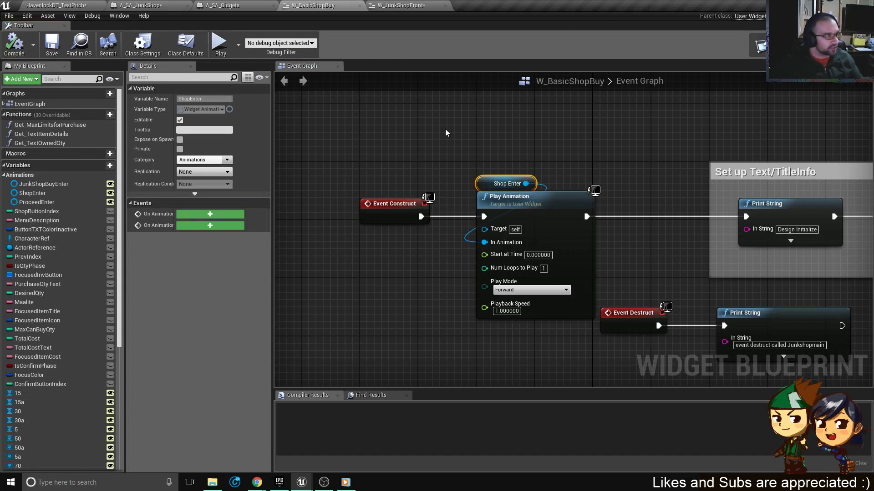
pyautogui.scroll(-3, 507, 86)
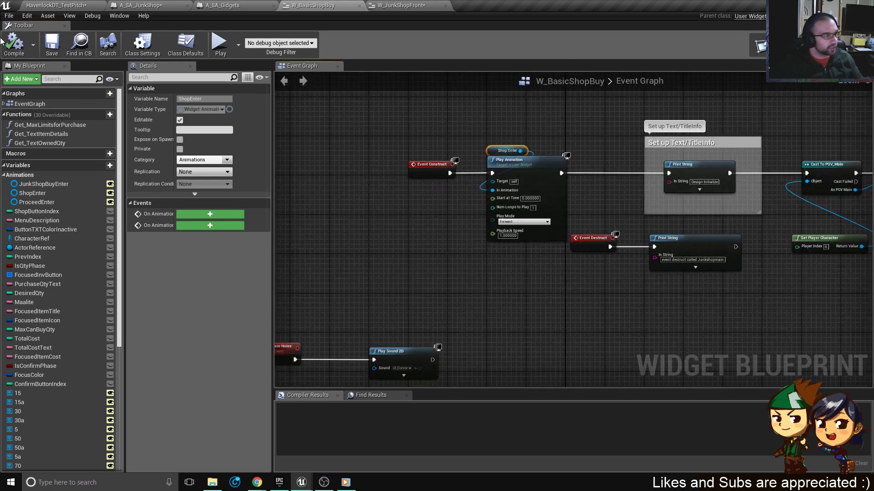
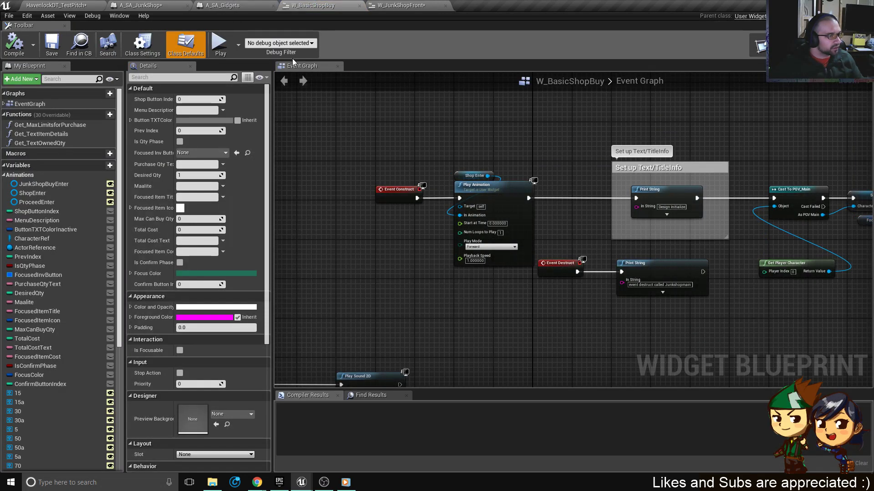
pyautogui.scroll(-2, 661, 328)
pyautogui.moveTo(660, 328); pyautogui.dragTo(472, 122, button='right')
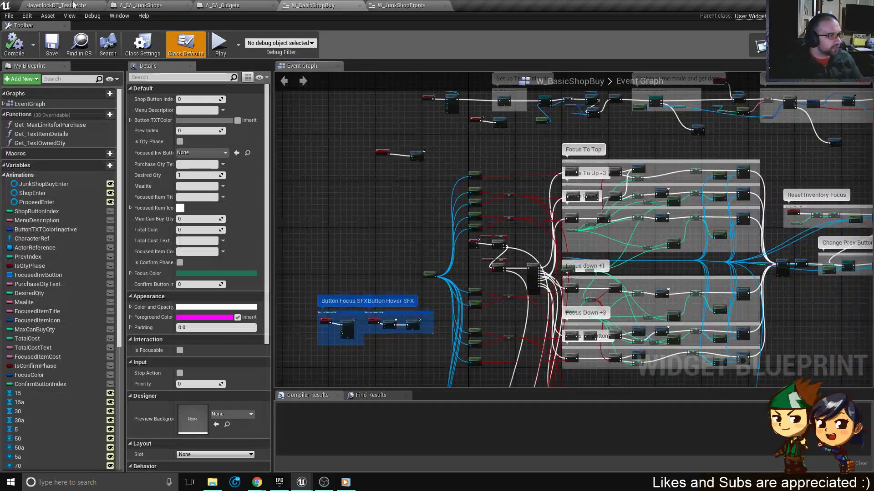
# Close W_JunkShopFront, and in A_SA_JunkShop's event graph browse to the door sound used by the upper Play Sound 2D node.
pyautogui.click(251, 6)
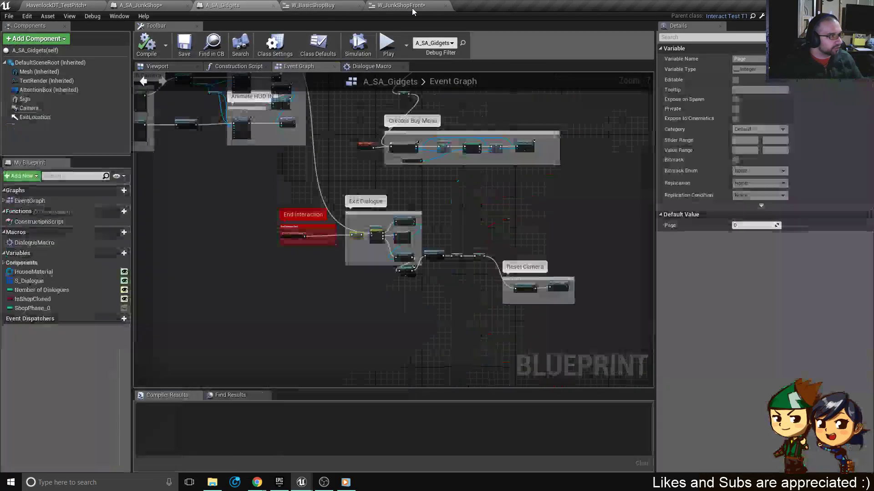
pyautogui.click(445, 6)
pyautogui.click(141, 5)
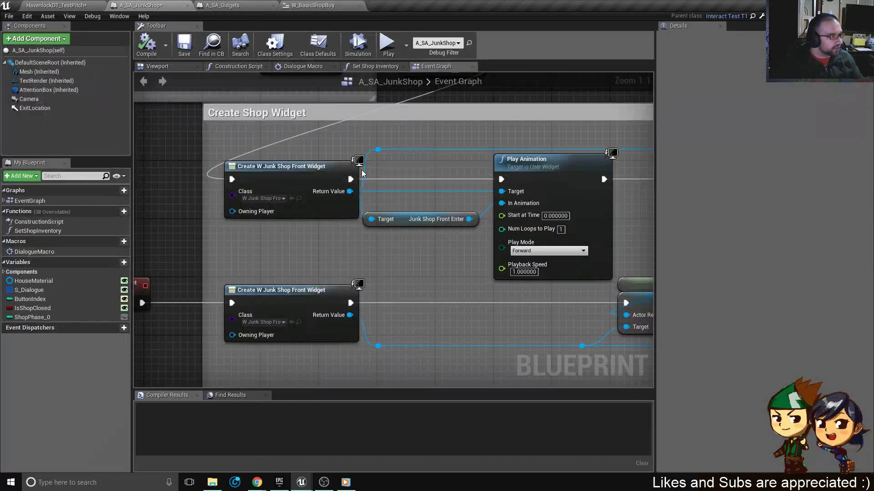
pyautogui.scroll(2, 362, 338)
pyautogui.scroll(-5, 363, 340)
pyautogui.scroll(5, 320, 214)
pyautogui.moveTo(337, 152); pyautogui.dragTo(347, 230, button='right')
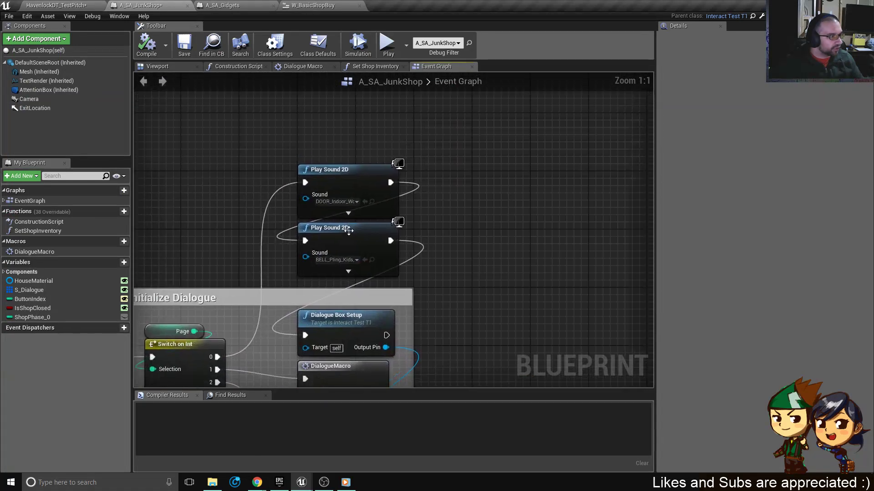
pyautogui.click(371, 202)
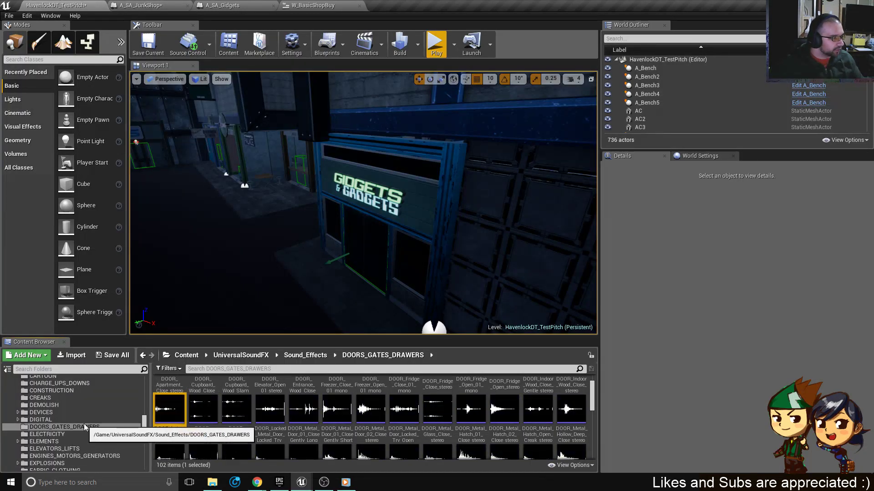
# Search the whole UniversalSoundFX folder for "sliding" and look through the sounds for a sliding door effect.
pyautogui.click(216, 371)
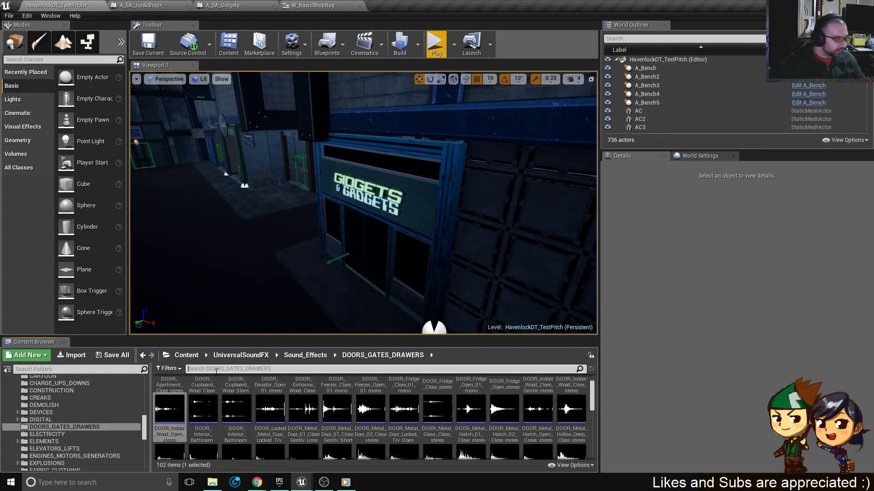
pyautogui.write('slide')
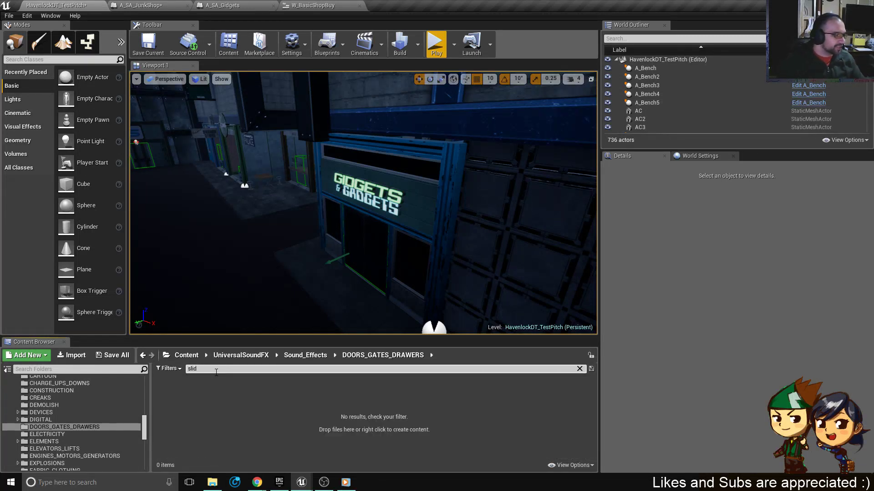
pyautogui.scroll(5, 56, 409)
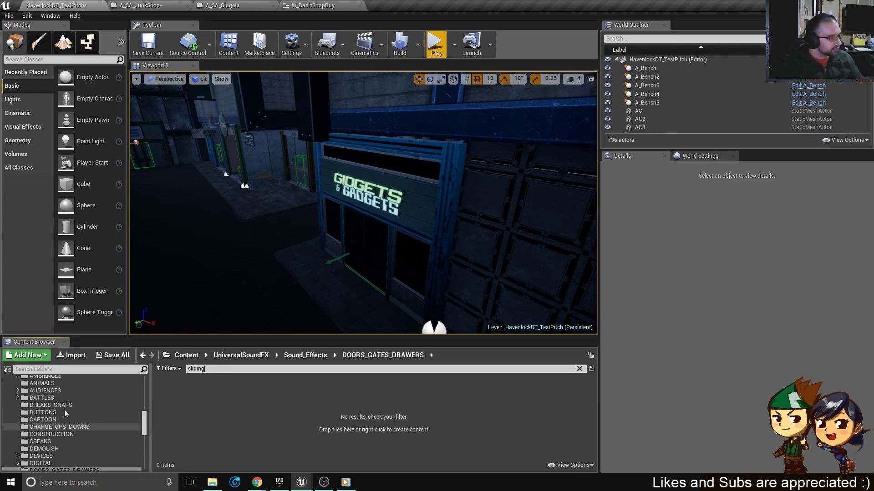
pyautogui.click(57, 406)
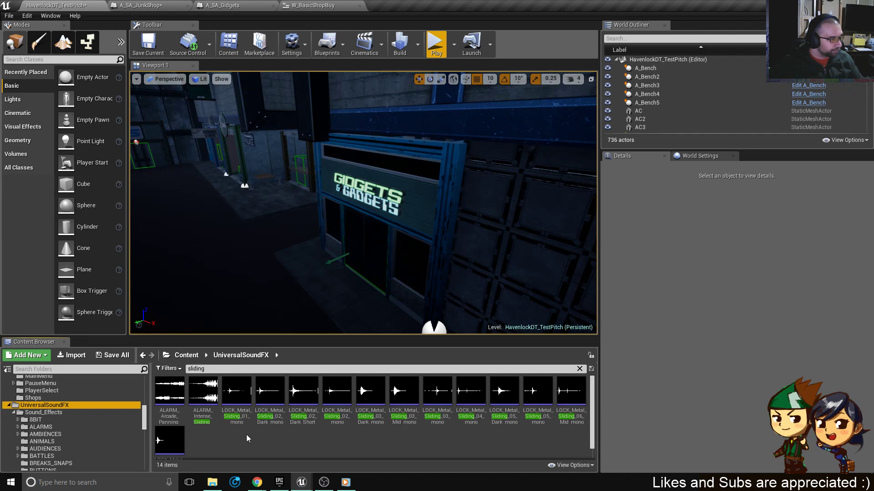
pyautogui.click(236, 390)
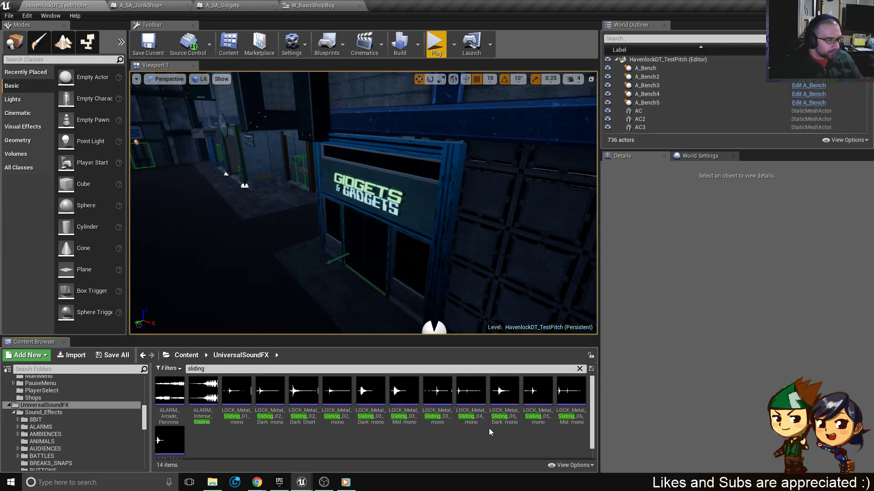
pyautogui.scroll(-1, 494, 434)
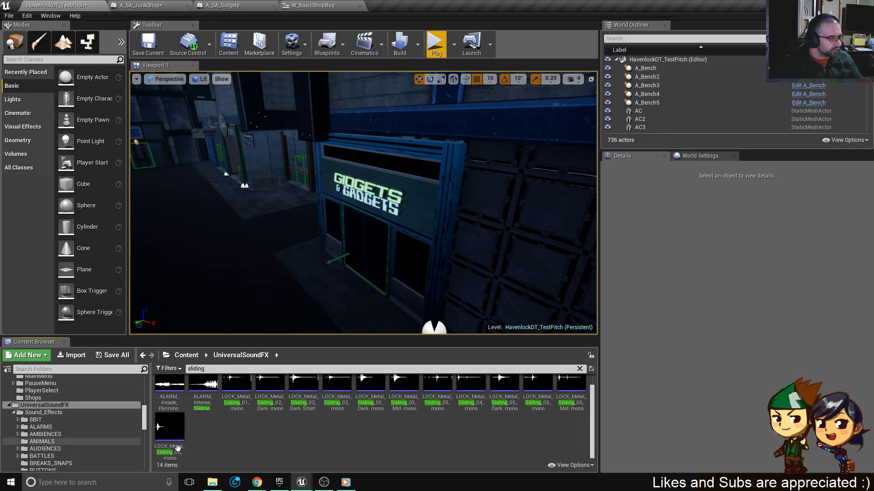
pyautogui.moveTo(159, 438)
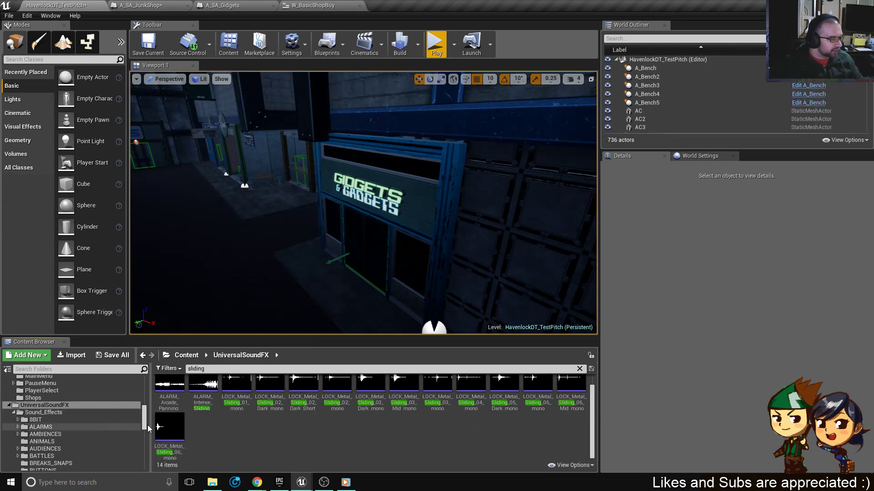
# Clear the search filter and open the A_RuinDoorBase blueprint from the Actors/Ruins folder.
pyautogui.scroll(10, 111, 413)
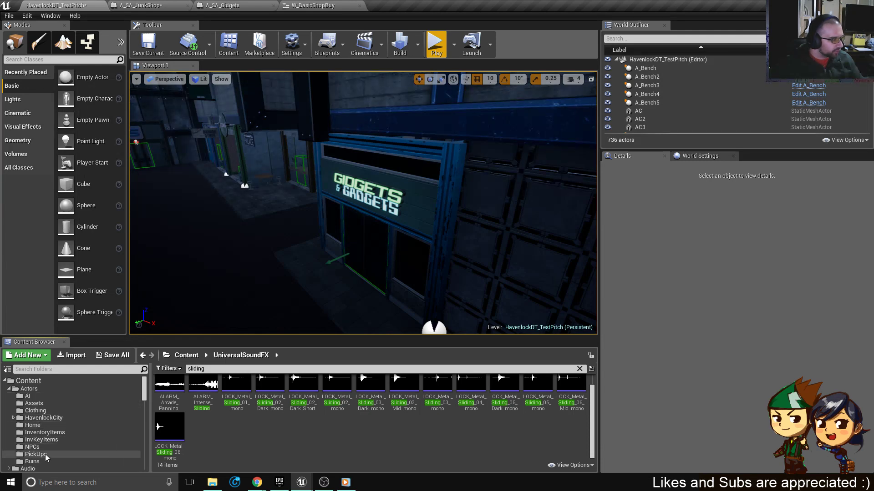
pyautogui.click(32, 461)
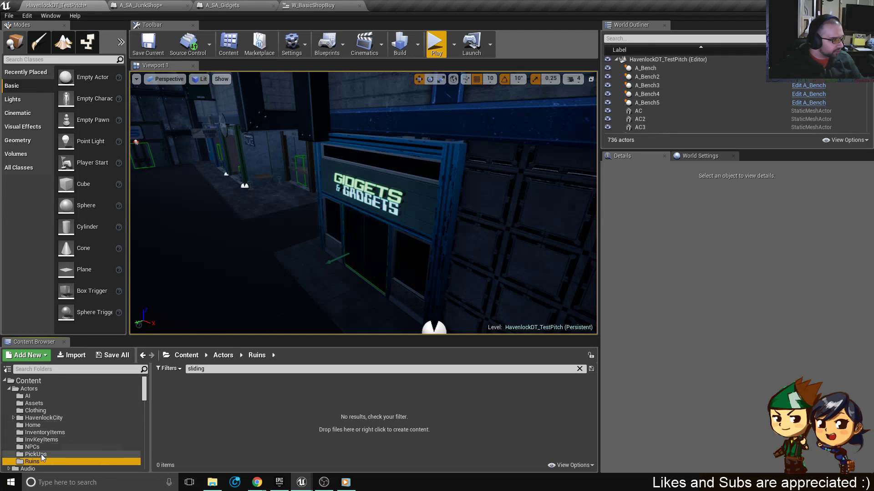
pyautogui.click(579, 369)
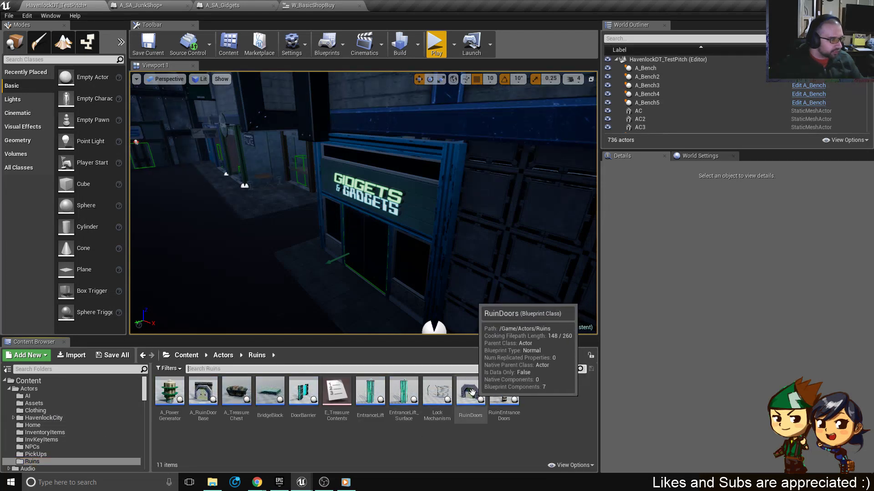
pyautogui.click(203, 391)
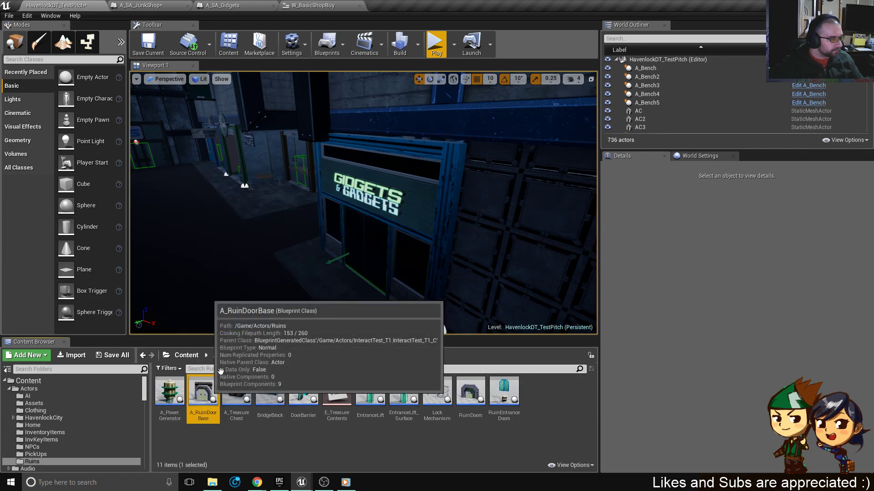
pyautogui.moveTo(221, 371); pyautogui.dragTo(408, 205)
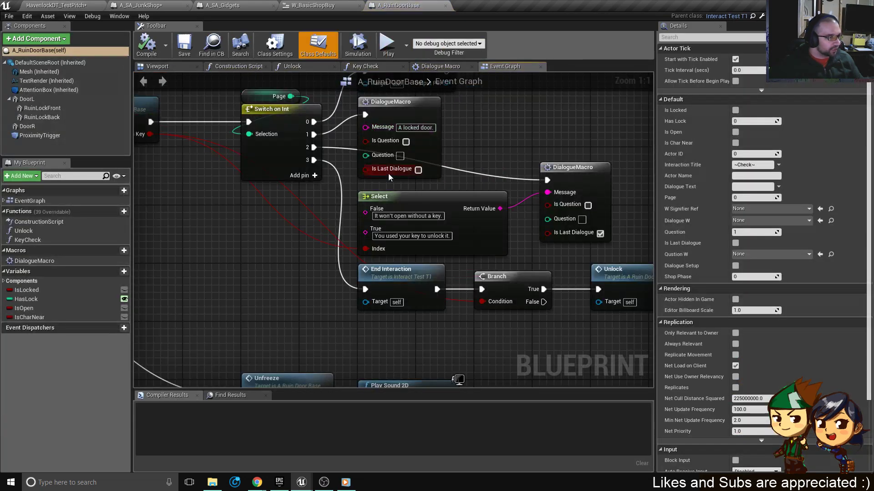
# Examine A_RuinDoorBase's event graph, from the Start Interaction logic to the door timeline, for the door's Play Sound 2D nodes.
pyautogui.scroll(-5, 337, 250)
pyautogui.scroll(6, 263, 192)
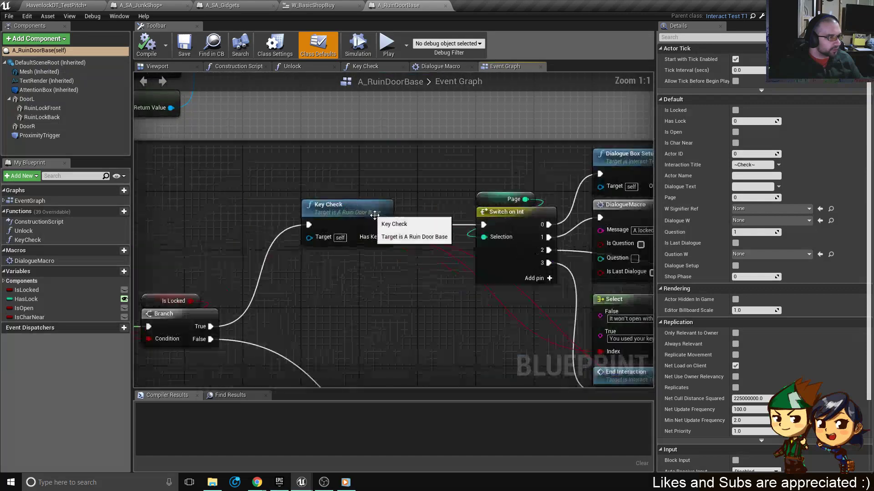
pyautogui.moveTo(460, 165); pyautogui.dragTo(307, 227, button='right')
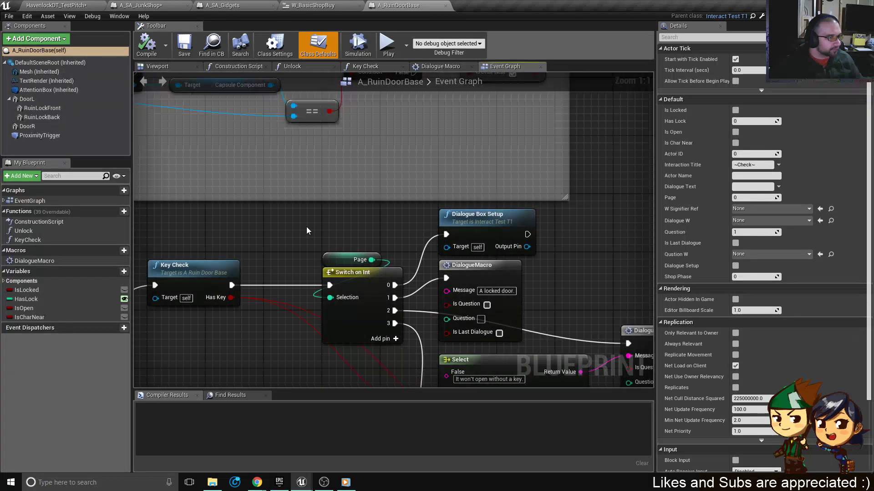
pyautogui.scroll(-4, 307, 226)
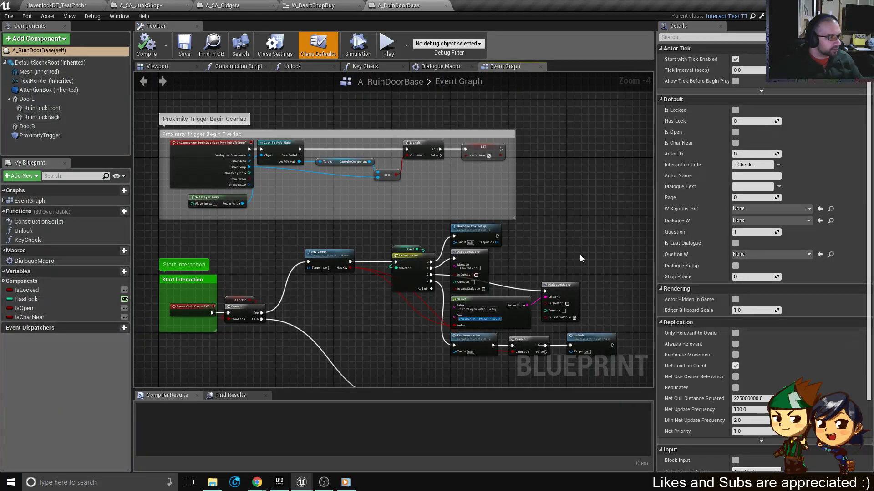
pyautogui.moveTo(581, 259); pyautogui.dragTo(428, 126, button='right')
pyautogui.scroll(-5, 530, 212)
pyautogui.moveTo(523, 273); pyautogui.dragTo(314, 226, button='right')
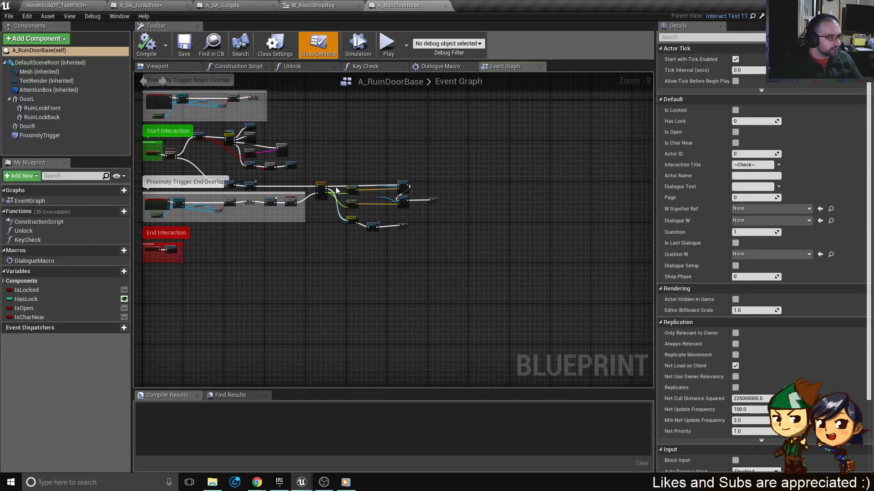
pyautogui.moveTo(282, 176); pyautogui.dragTo(371, 234, button='right')
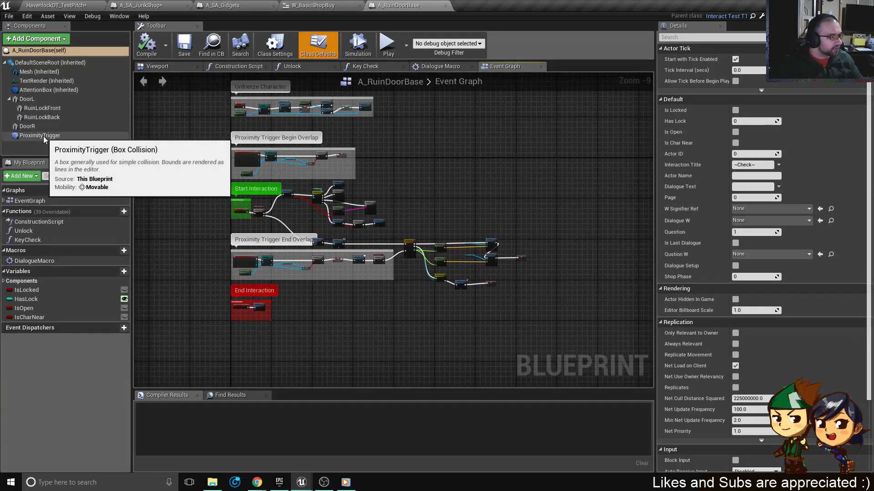
pyautogui.scroll(6, 415, 252)
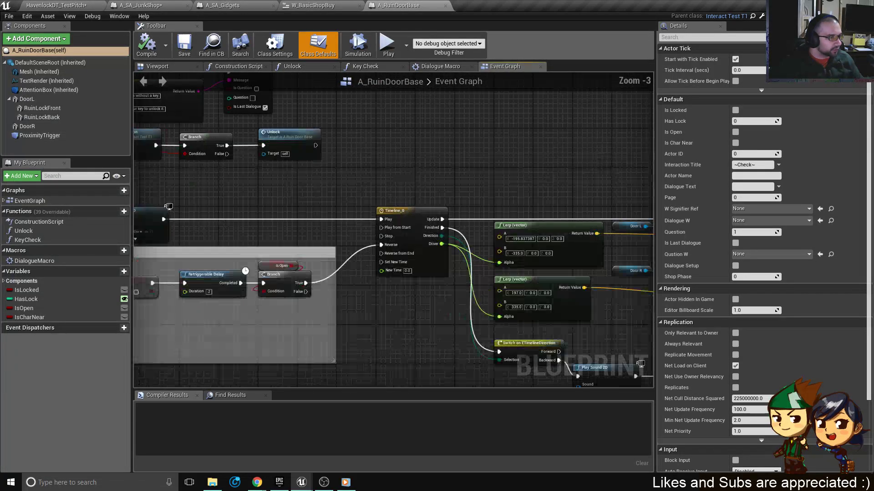
pyautogui.moveTo(648, 313); pyautogui.dragTo(423, 275, button='right')
pyautogui.scroll(1, 427, 275)
pyautogui.moveTo(375, 292); pyautogui.dragTo(437, 177, button='right')
pyautogui.scroll(2, 437, 176)
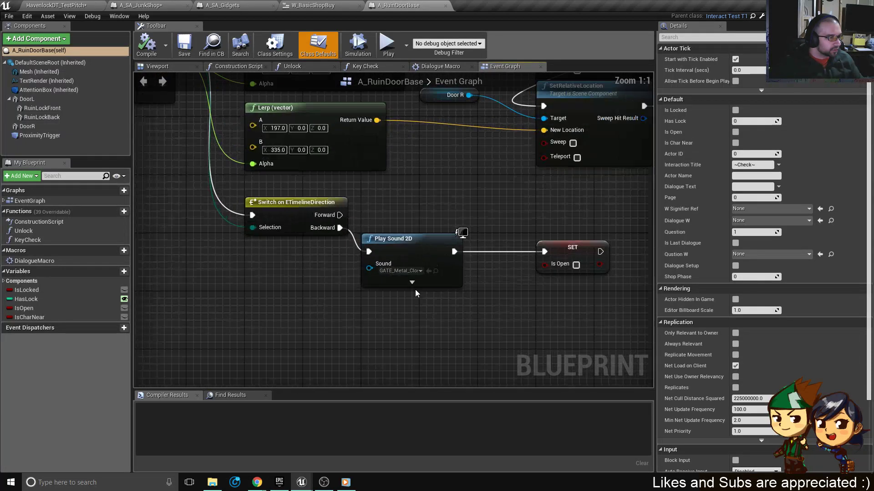
pyautogui.scroll(-5, 420, 272)
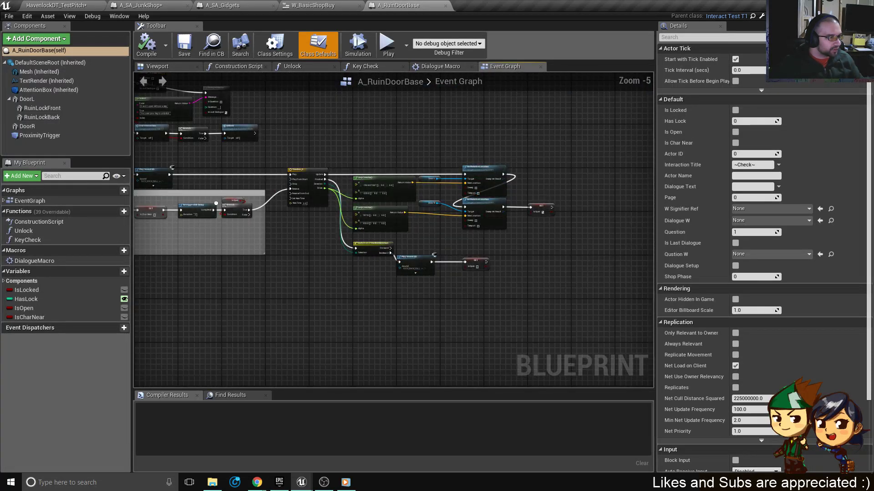
pyautogui.moveTo(194, 184); pyautogui.dragTo(344, 261, button='right')
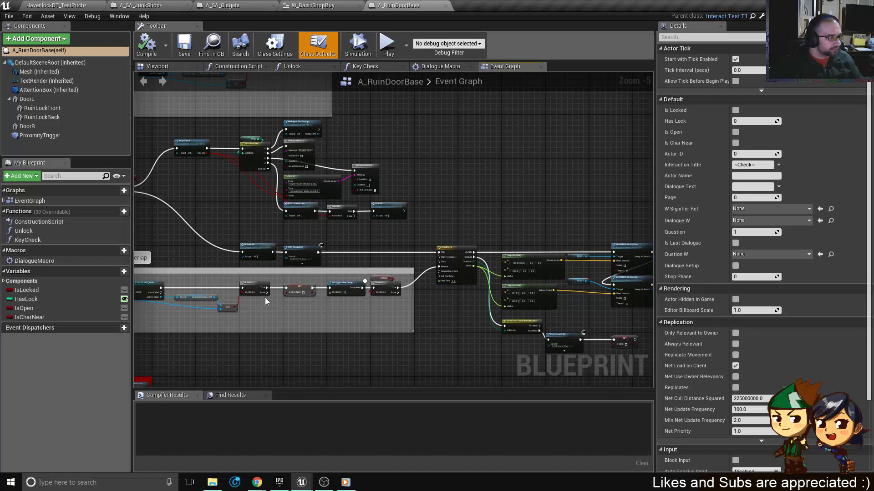
pyautogui.scroll(5, 318, 136)
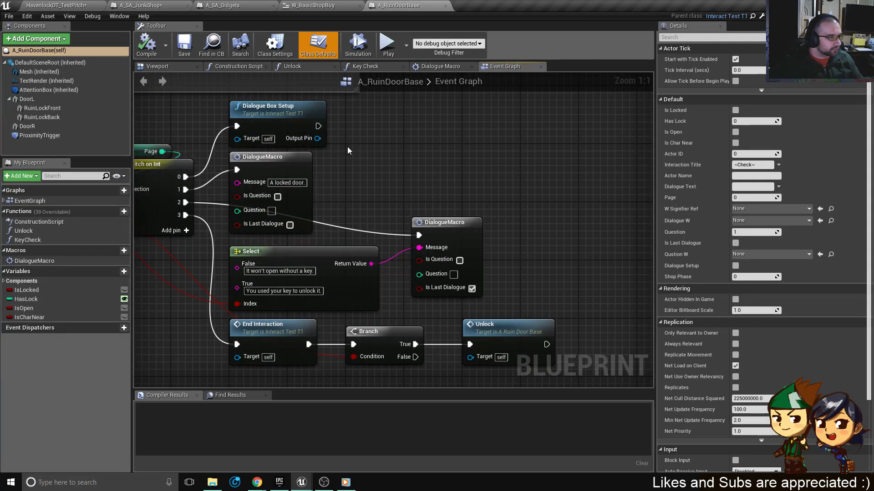
# Browse to the gate sound played after Switch on ETimelineDirection and look through the neighbouring metal gate sounds in DOORS_GATES_DRAWERS.
pyautogui.scroll(-1, 348, 151)
pyautogui.moveTo(471, 197); pyautogui.dragTo(220, 69, button='right')
pyautogui.moveTo(537, 314); pyautogui.dragTo(381, 172, button='right')
pyautogui.moveTo(500, 346); pyautogui.dragTo(441, 285, button='right')
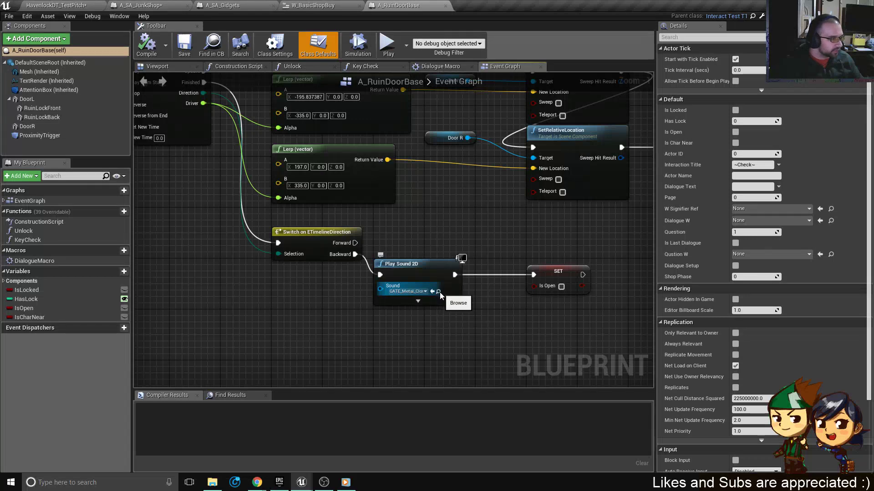
pyautogui.click(438, 292)
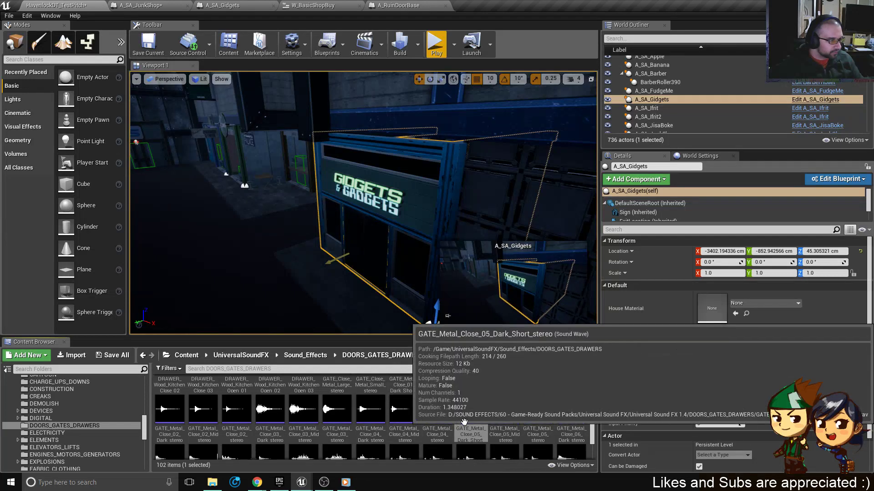
pyautogui.scroll(-2, 473, 416)
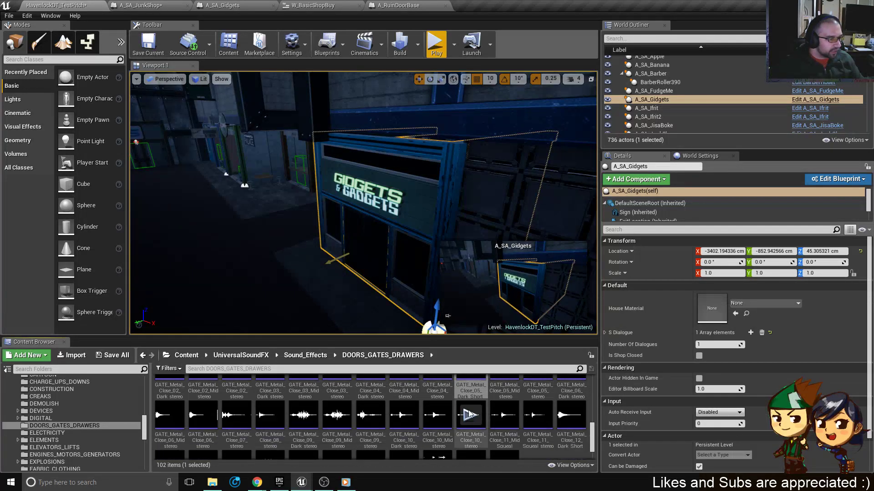
pyautogui.scroll(3, 434, 424)
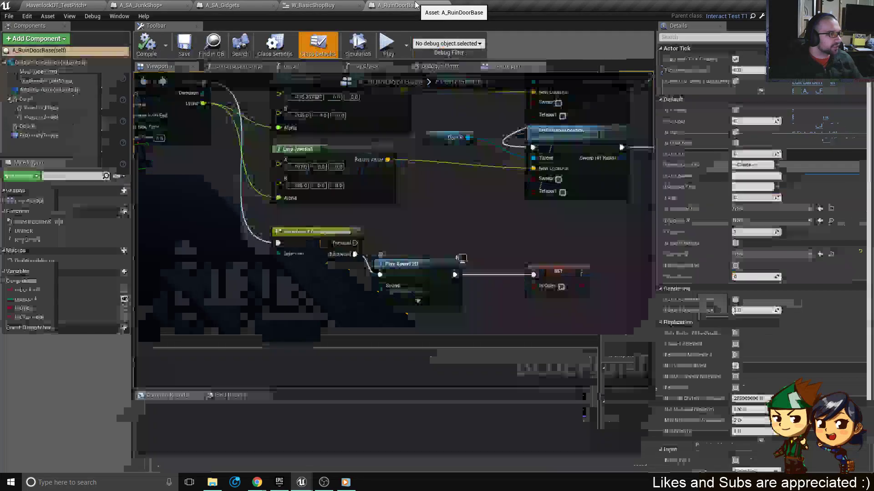
# Close the A_RuinDoorBase blueprint and go back to A_SA_Gidgets's event graph.
pyautogui.click(423, 6)
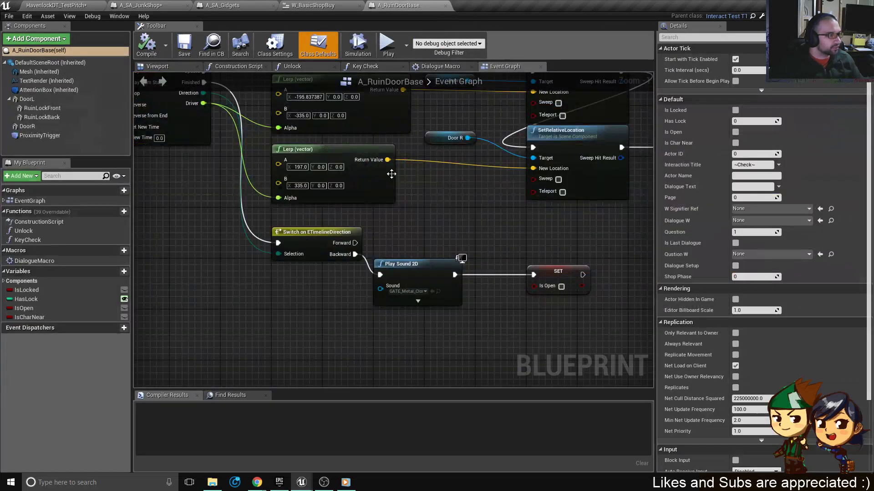
pyautogui.scroll(-3, 391, 174)
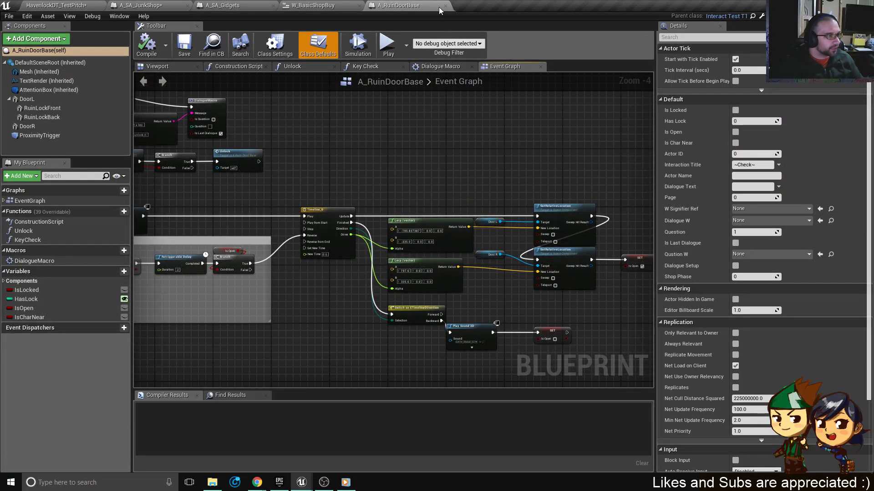
pyautogui.click(445, 5)
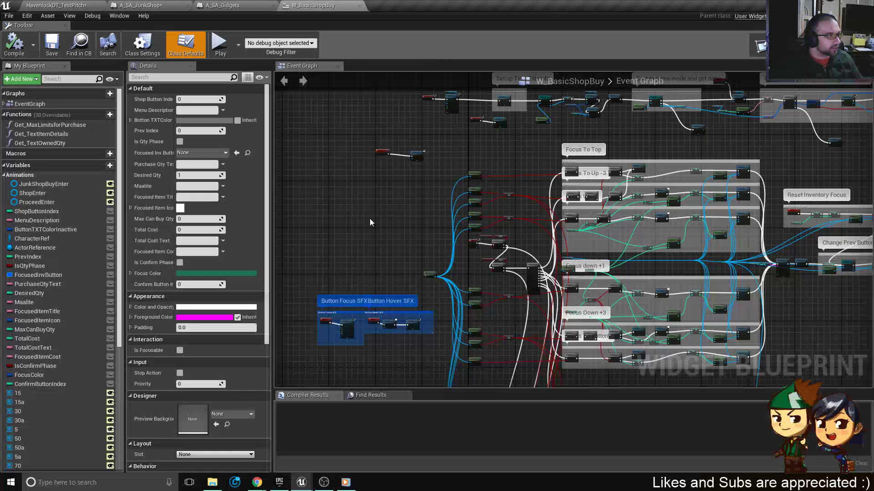
pyautogui.click(253, 5)
pyautogui.scroll(-2, 329, 286)
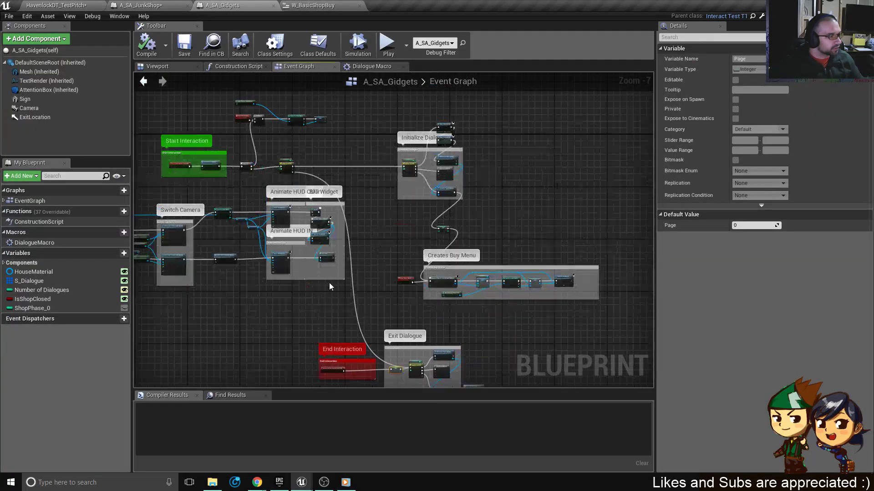
pyautogui.scroll(-1, 351, 183)
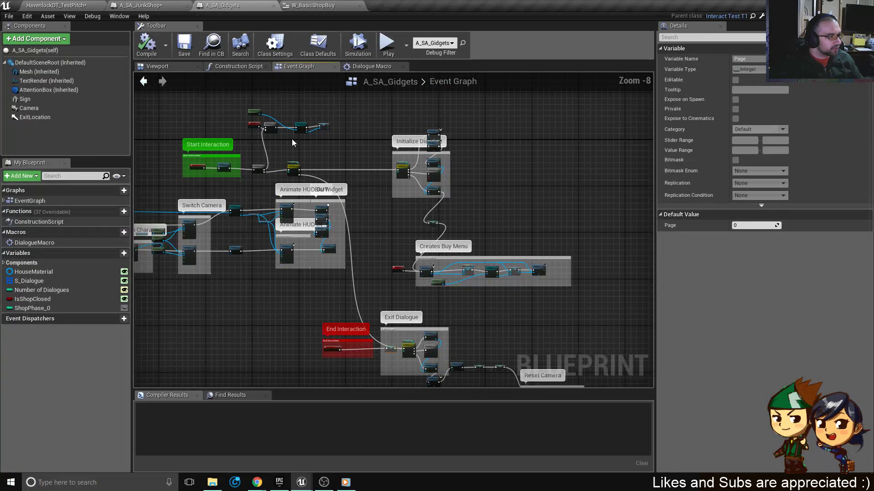
# Play the HavenlockDT_TestPitch level as Vance, walk up to the Gidgets & Gadgets shop and open its buy menu.
pyautogui.click(83, 6)
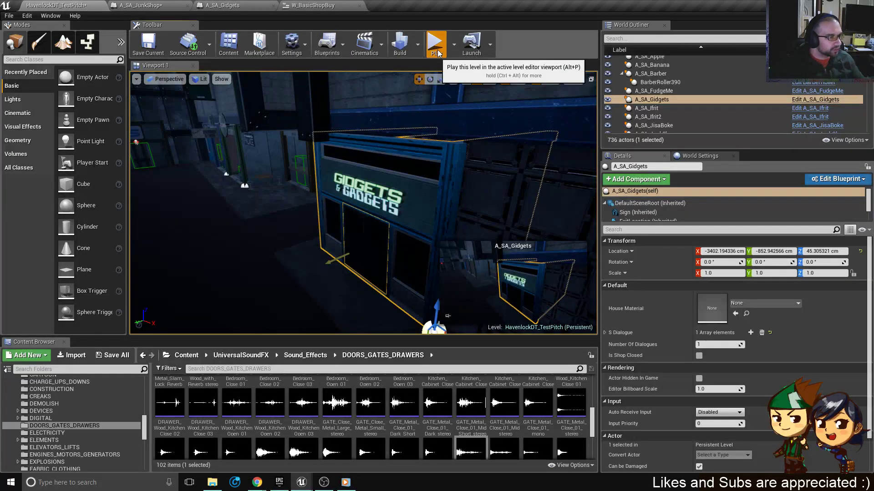
pyautogui.click(436, 50)
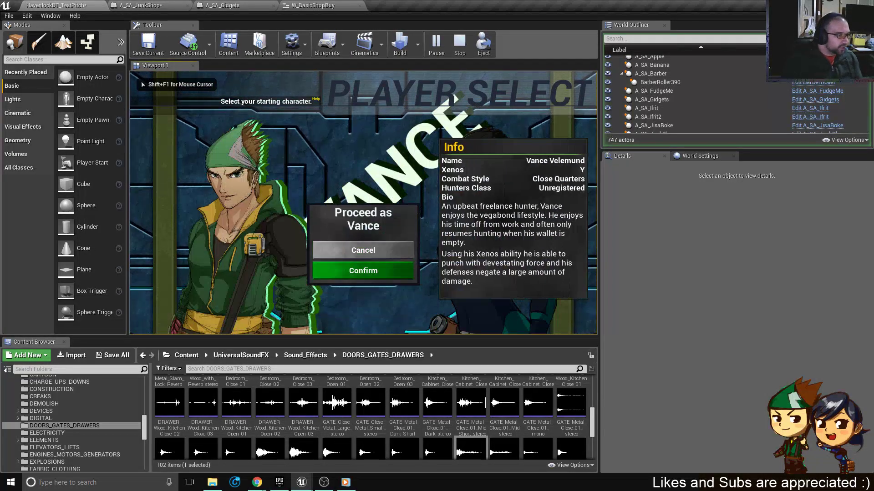
pyautogui.press('Return')
pyautogui.press('w')
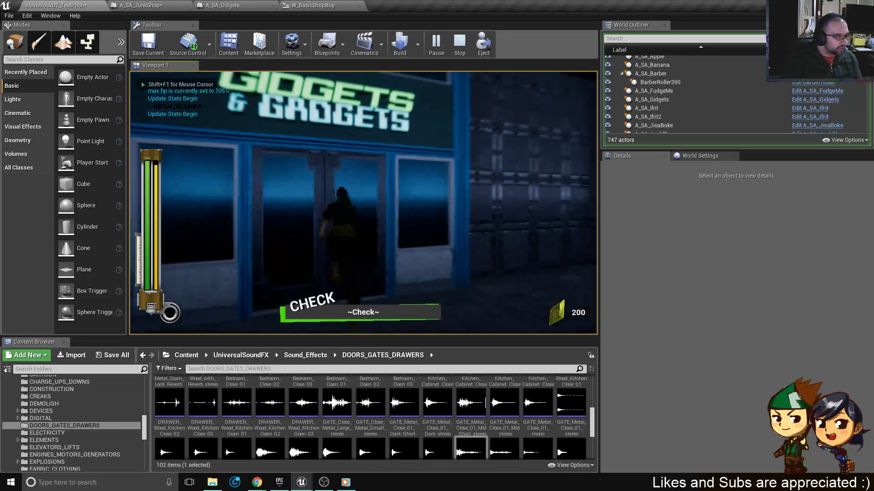
pyautogui.press('Return')
pyautogui.press('Return')
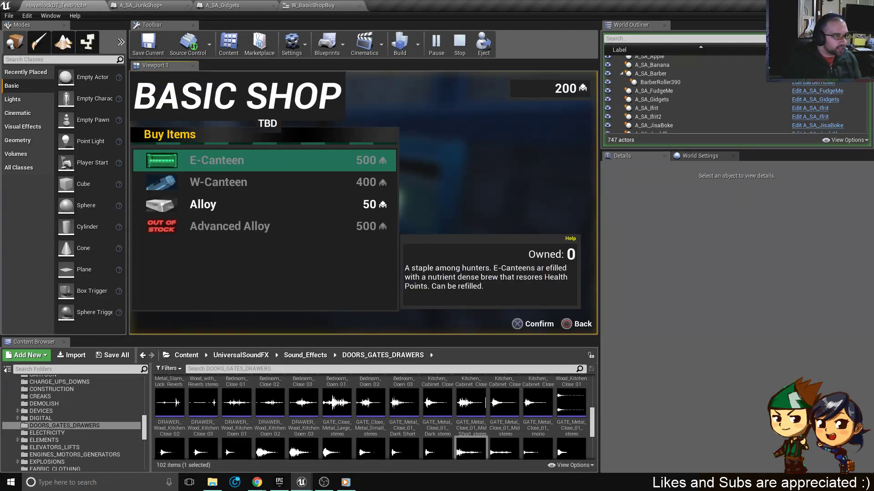
# Test moving the focus between the Basic Shop items from E-Canteen to Advanced Alloy, back out of the menu and end the play session.
pyautogui.press('Down')
pyautogui.press('Down')
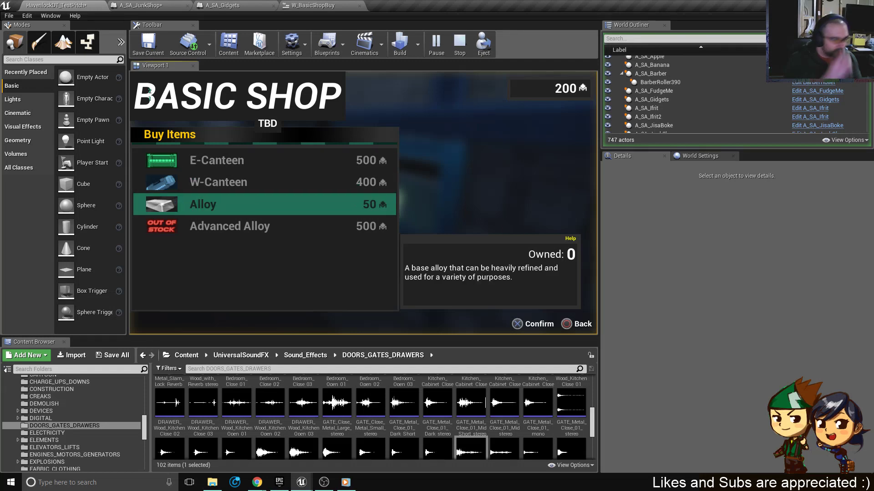
pyautogui.press('Up')
pyautogui.press('Up')
pyautogui.press('Down')
pyautogui.press('Down')
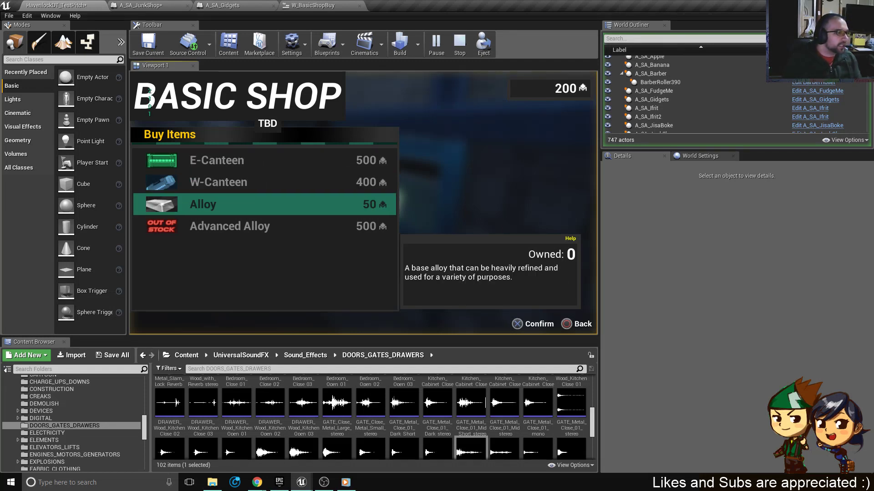
pyautogui.press('Up')
pyautogui.press('Up')
pyautogui.press('Down')
pyautogui.press('Down')
pyautogui.press('Down')
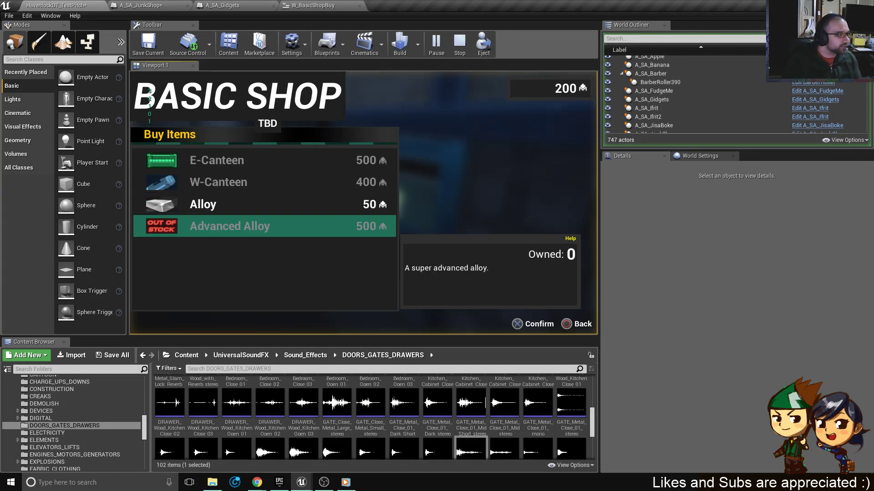
pyautogui.press('Up')
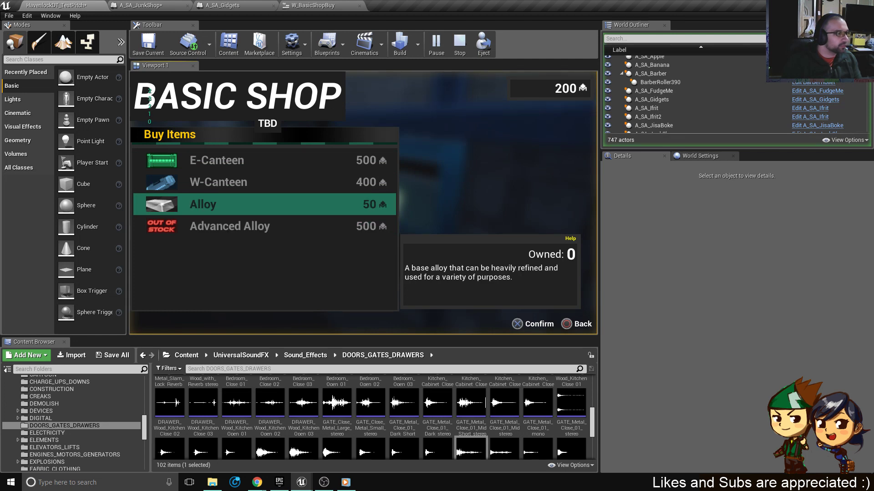
pyautogui.press('Escape')
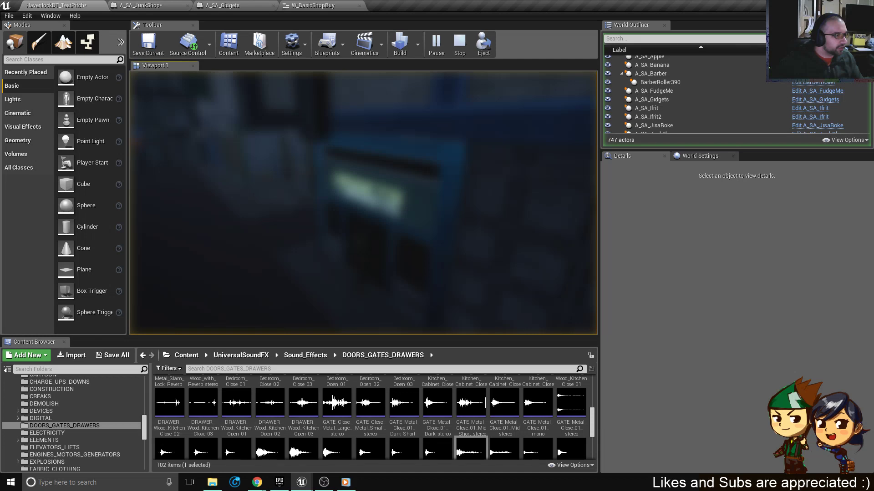
pyautogui.press('Escape')
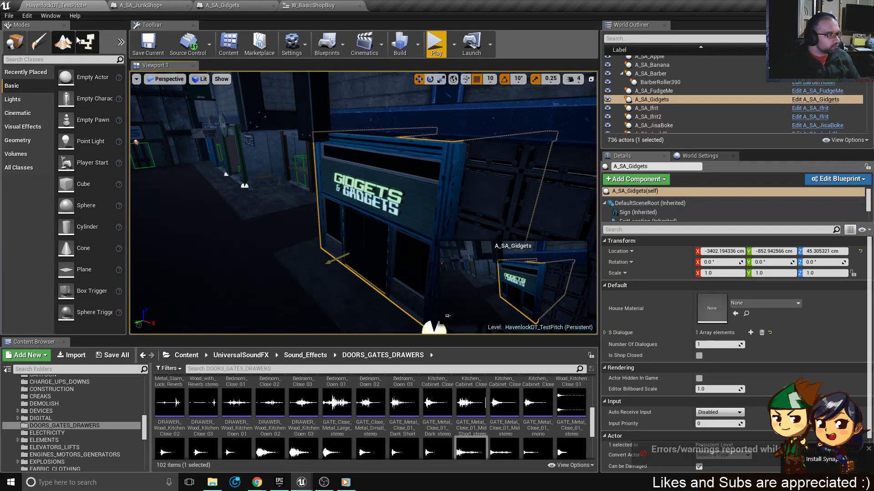
# Look over the A_SA_Gidgets, A_SA_JunkShop and W_BasicShopBuy event graphs for the shop's exit logic.
pyautogui.click(257, 5)
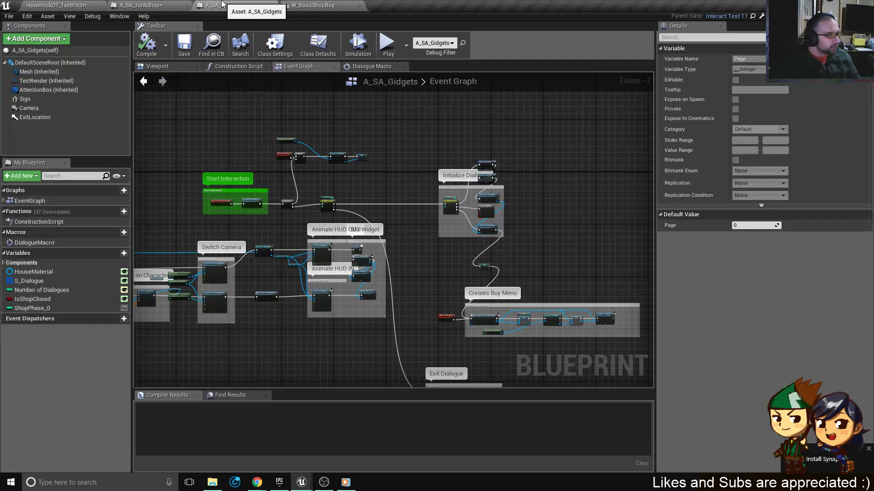
pyautogui.click(150, 5)
pyautogui.click(223, 5)
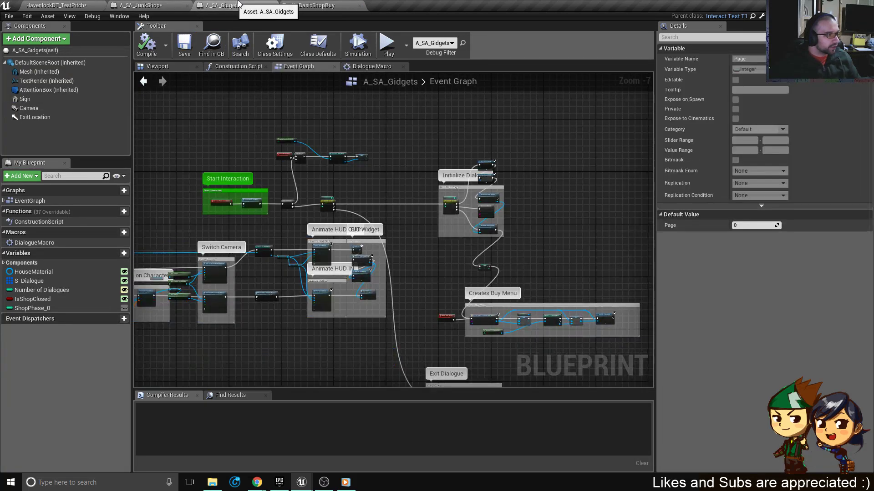
pyautogui.click(321, 5)
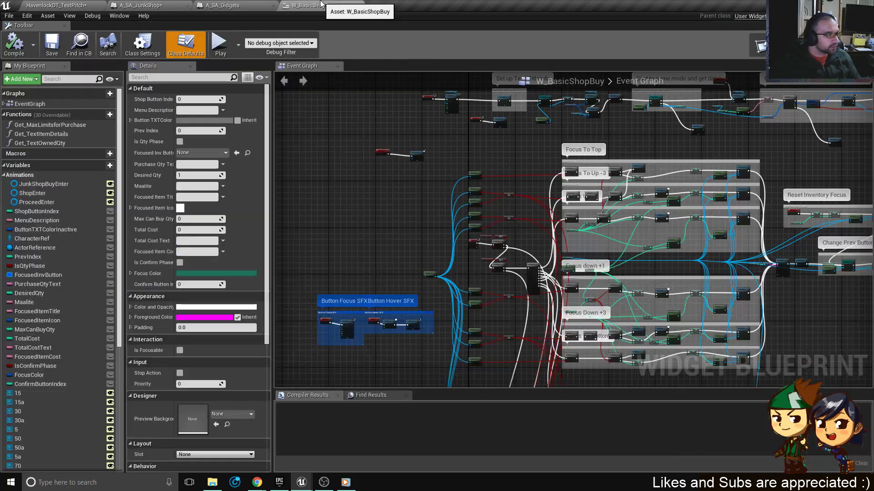
pyautogui.scroll(3, 513, 188)
pyautogui.moveTo(513, 185); pyautogui.dragTo(431, 264, button='right')
pyautogui.click(70, 6)
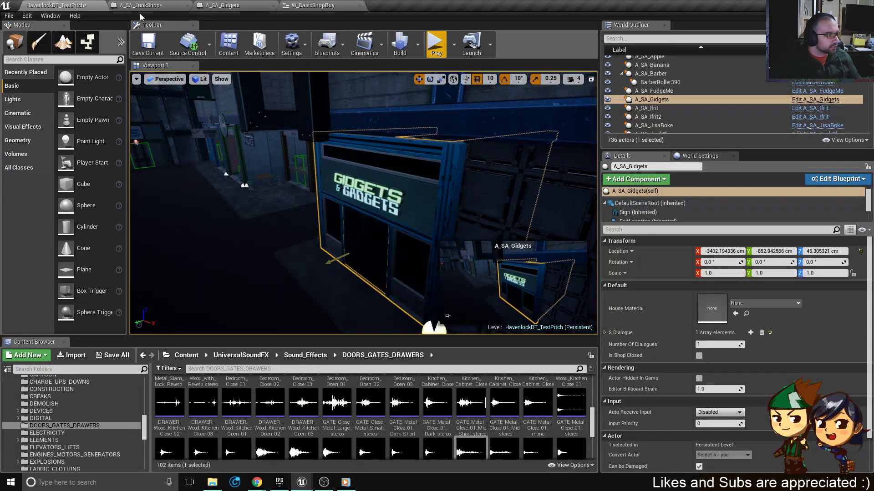
# Examine A_SA_Gidgets's exit logic, from the Exit Dialogue switch through End Interaction to the Reset Camera nodes.
pyautogui.click(223, 6)
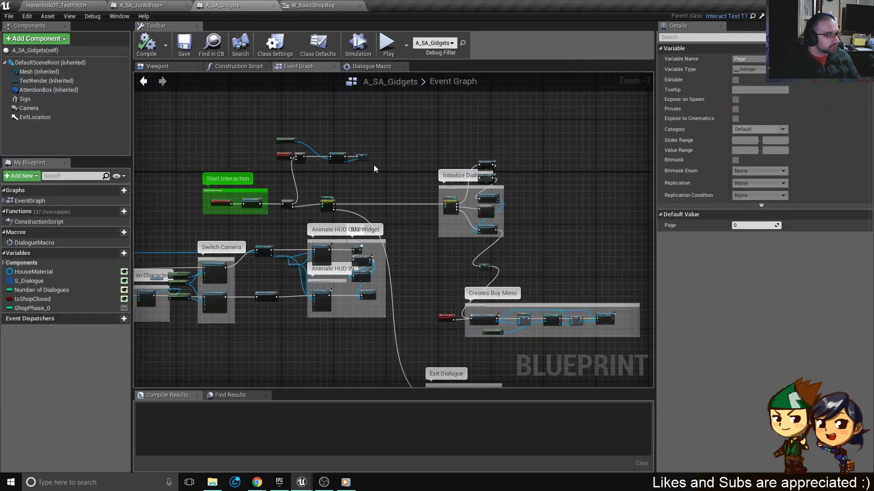
pyautogui.moveTo(477, 314); pyautogui.dragTo(441, 177, button='right')
pyautogui.scroll(6, 400, 260)
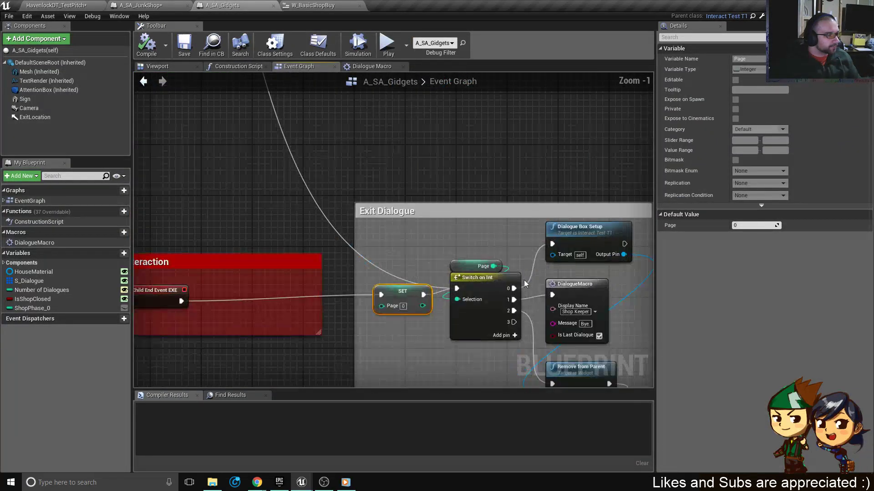
pyautogui.moveTo(525, 284); pyautogui.dragTo(313, 169, button='right')
pyautogui.moveTo(497, 301); pyautogui.dragTo(300, 249, button='right')
pyautogui.scroll(-1, 421, 254)
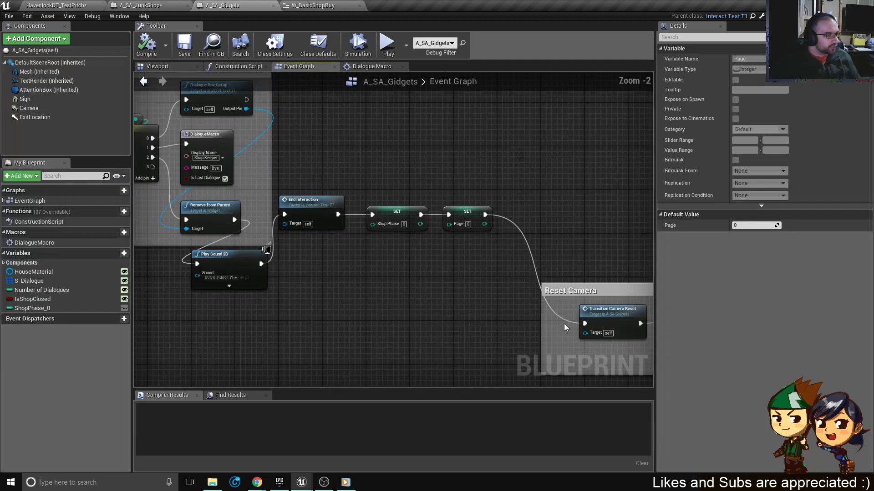
pyautogui.moveTo(566, 328); pyautogui.dragTo(403, 253, button='right')
pyautogui.scroll(2, 370, 242)
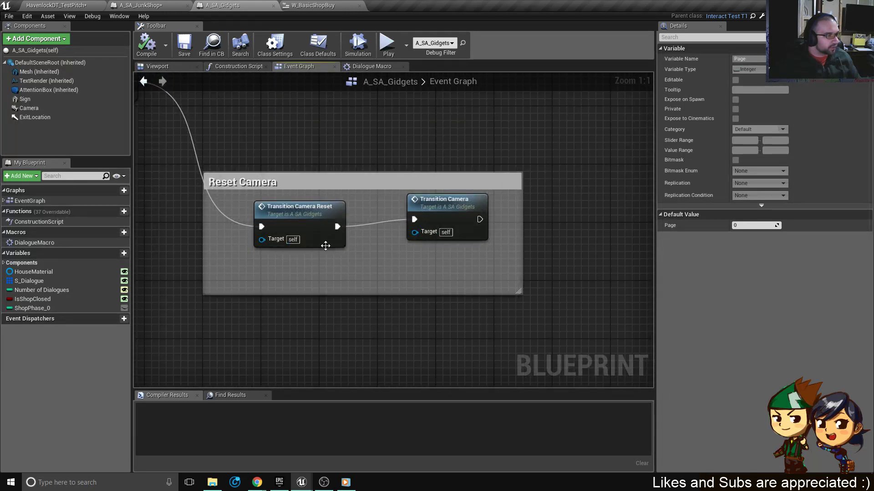
pyautogui.scroll(-4, 313, 234)
pyautogui.moveTo(273, 224); pyautogui.dragTo(574, 250, button='right')
pyautogui.scroll(4, 504, 189)
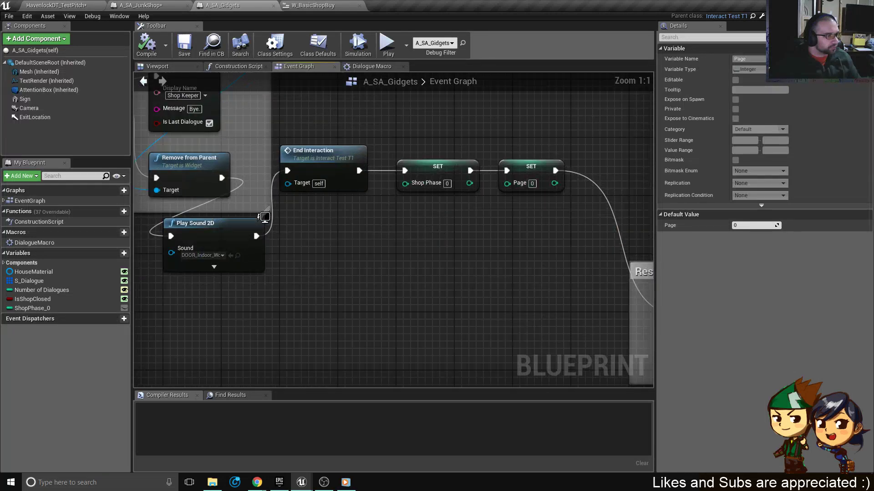
pyautogui.moveTo(328, 204); pyautogui.dragTo(463, 204, button='right')
pyautogui.click(452, 162)
pyautogui.moveTo(388, 224); pyautogui.dragTo(472, 276, button='right')
pyautogui.scroll(-2, 320, 311)
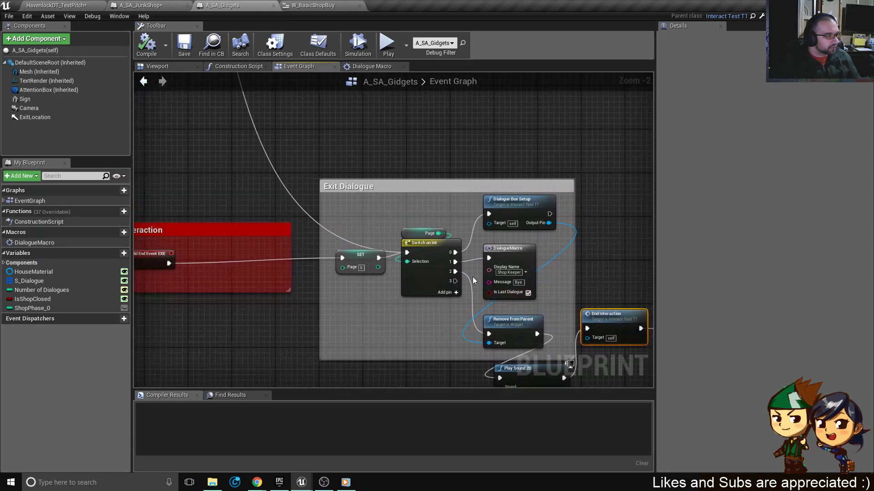
# Copy the Event Exit Dialogue node from A_SA_JunkShop's End Interaction block and paste it into A_SA_Gidgets's event graph.
pyautogui.click(140, 5)
pyautogui.scroll(-6, 391, 283)
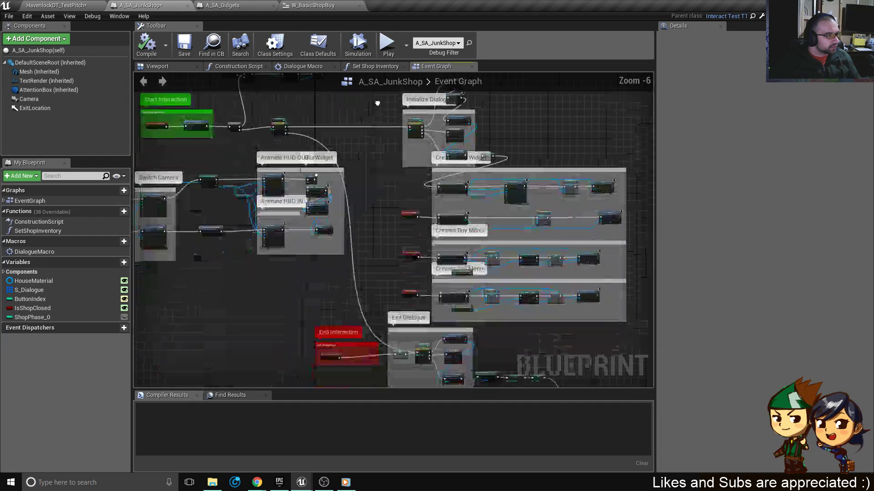
pyautogui.scroll(7, 321, 344)
pyautogui.scroll(-5, 321, 344)
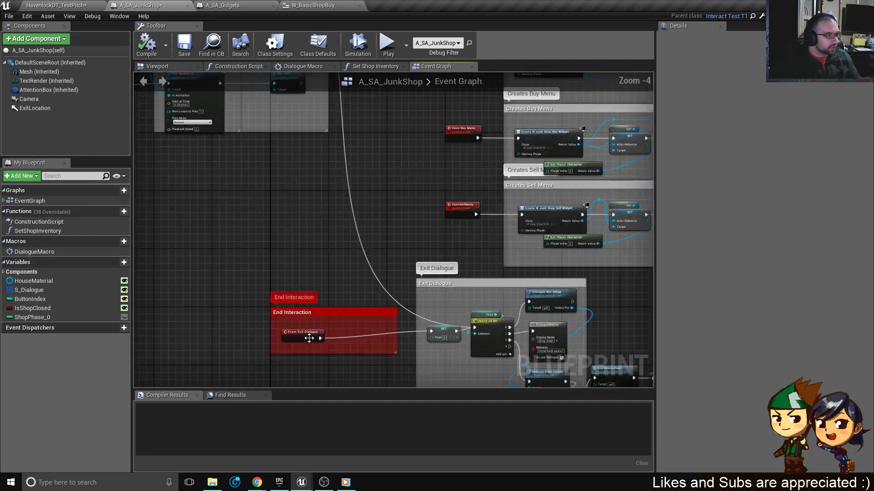
pyautogui.moveTo(321, 344); pyautogui.dragTo(498, 251, button='right')
pyautogui.scroll(-2, 498, 251)
pyautogui.moveTo(322, 184); pyautogui.dragTo(203, 148, button='right')
pyautogui.moveTo(497, 243); pyautogui.dragTo(470, 275, button='right')
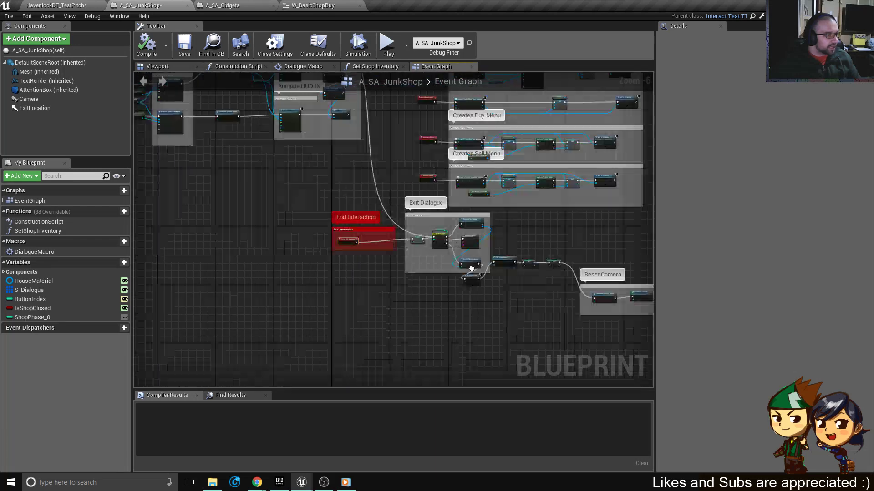
pyautogui.scroll(7, 368, 248)
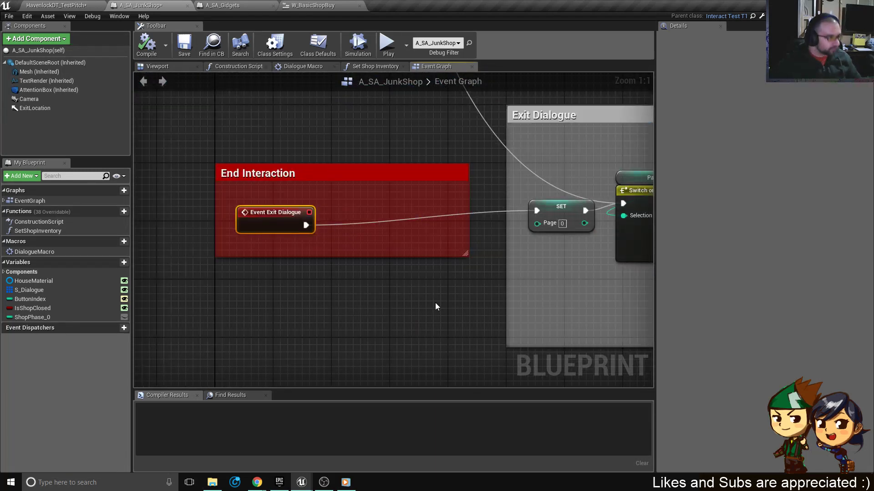
pyautogui.click(222, 5)
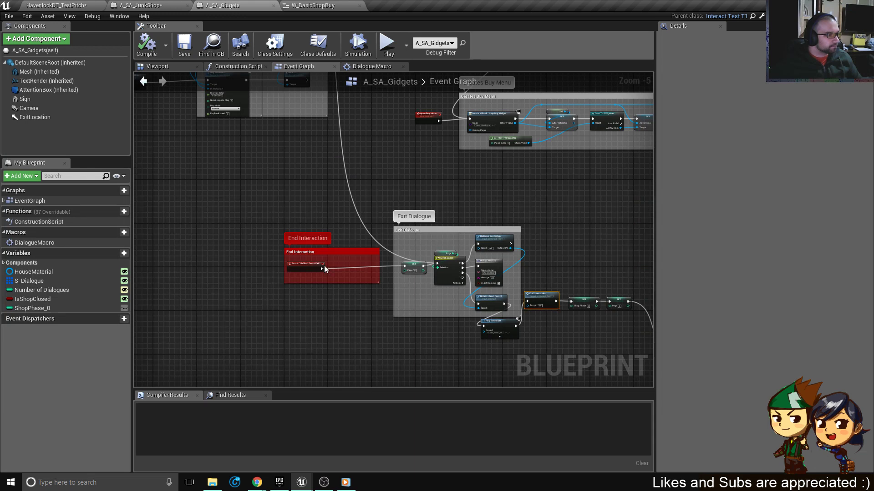
pyautogui.scroll(-1, 309, 297)
pyautogui.scroll(6, 308, 293)
pyautogui.hotkey('ctrl', 'v')
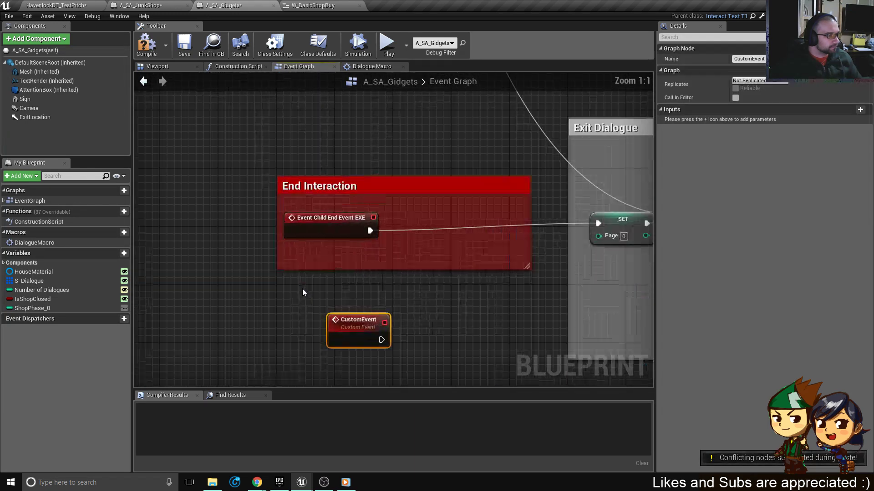
# Disconnect Event Child End Event EXE from the SET Page node in A_SA_Gidgets and recheck A_SA_JunkShop's End Interaction block.
pyautogui.keyDown('alt'); pyautogui.click(371, 231); pyautogui.keyUp('alt')
pyautogui.click(141, 6)
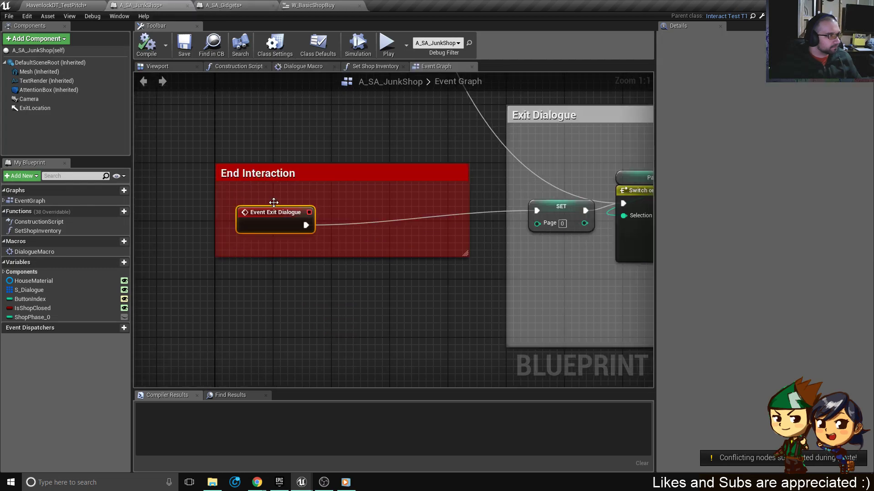
pyautogui.scroll(-8, 279, 291)
pyautogui.moveTo(254, 261); pyautogui.dragTo(318, 217, button='right')
pyautogui.scroll(6, 358, 244)
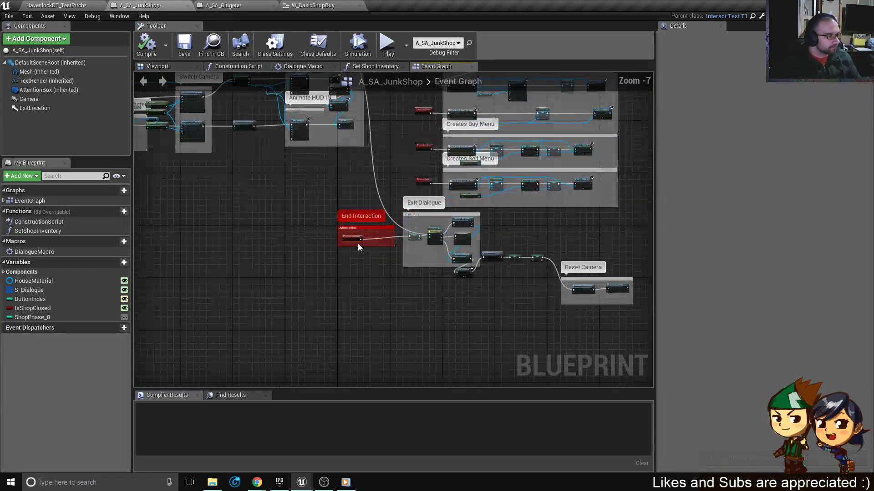
# Place the pasted custom event inside A_SA_Gidgets's End Interaction block and move Event Child End Event EXE well outside it.
pyautogui.click(223, 5)
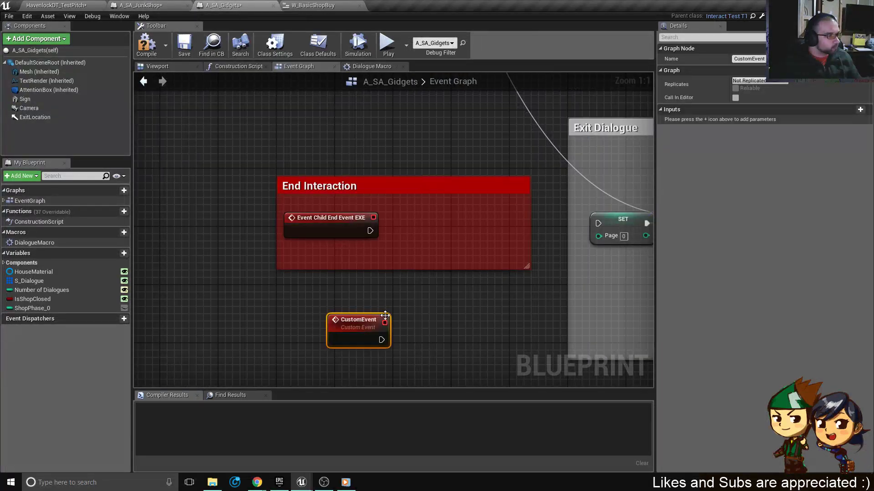
pyautogui.moveTo(362, 318); pyautogui.dragTo(437, 225)
pyautogui.scroll(-4, 322, 223)
pyautogui.moveTo(323, 223); pyautogui.dragTo(115, 100)
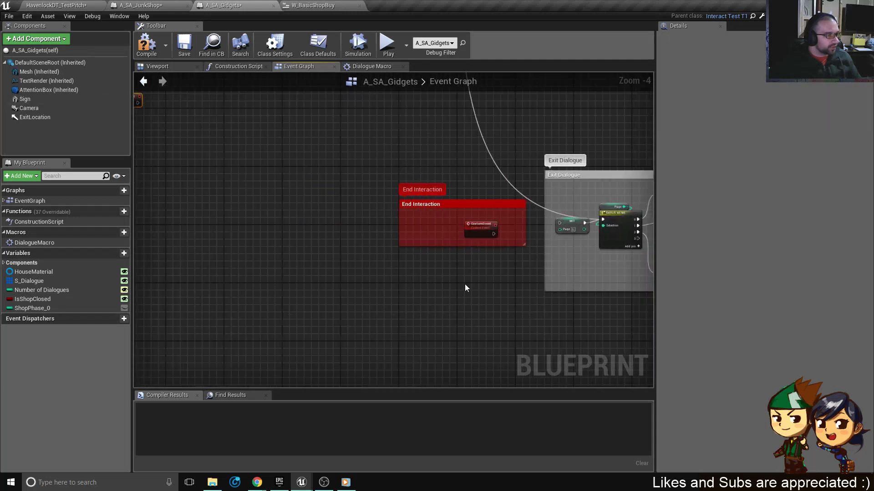
pyautogui.moveTo(465, 284); pyautogui.dragTo(324, 294, button='right')
pyautogui.scroll(4, 324, 294)
pyautogui.moveTo(345, 177); pyautogui.dragTo(234, 165)
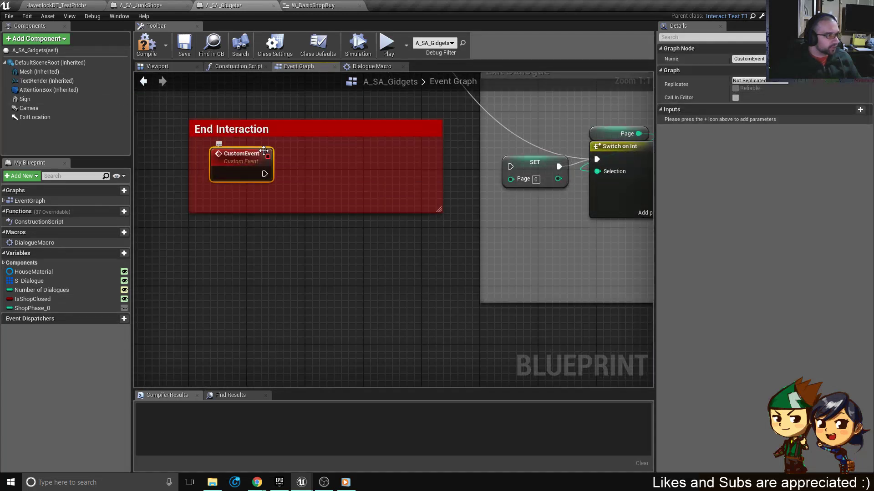
pyautogui.moveTo(295, 148); pyautogui.dragTo(475, 244, button='right')
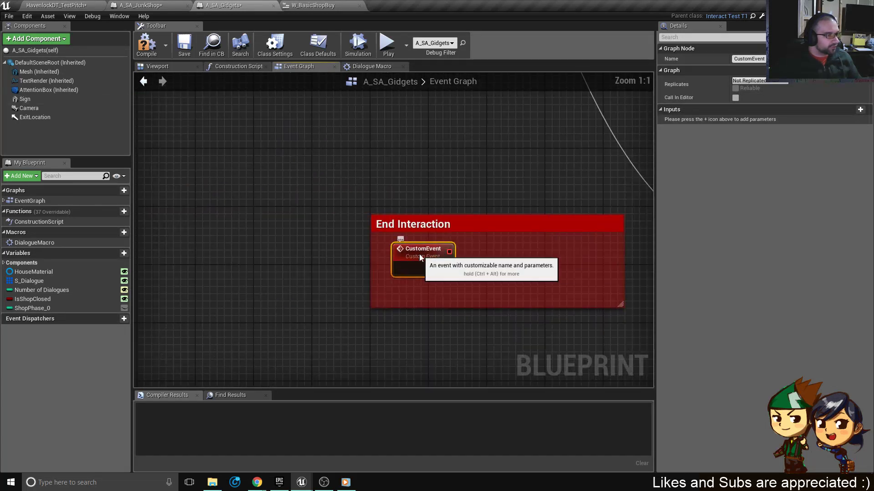
pyautogui.doubleClick(431, 252)
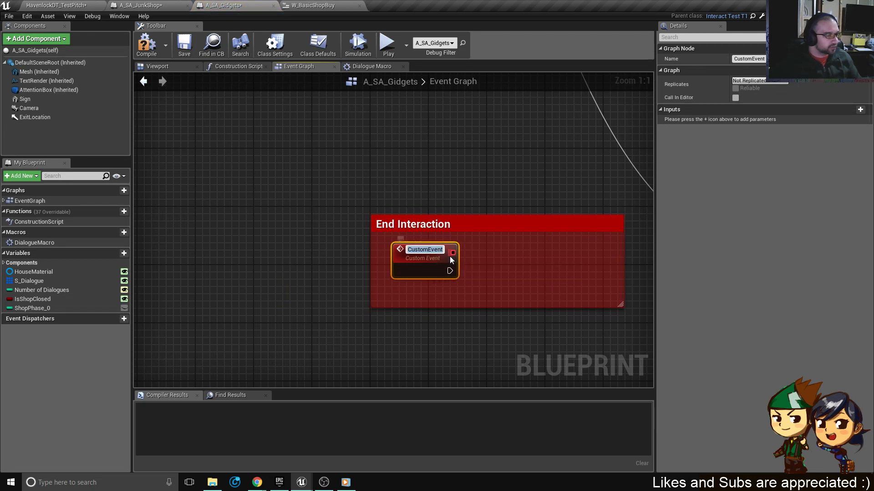
pyautogui.write('End')
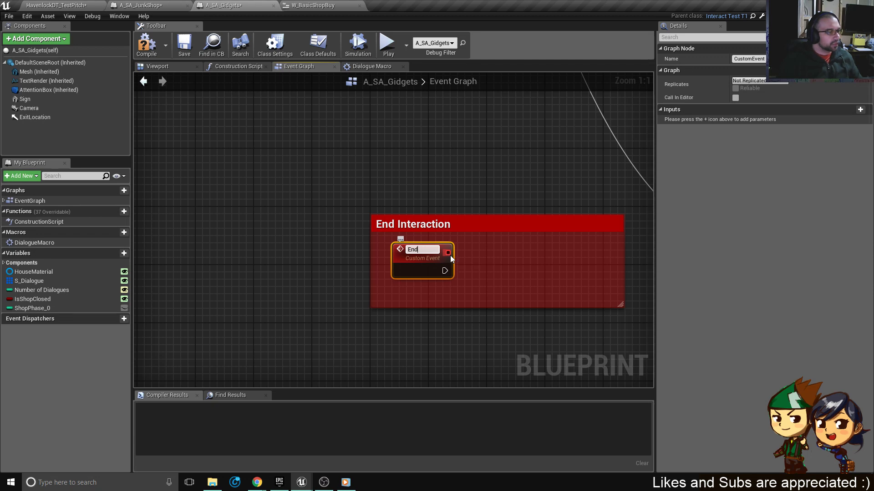
pyautogui.press('Escape')
pyautogui.click(471, 171)
# Put Event Child End Event EXE back in the End Interaction block in place of CustomEvent and reconnect it to the SET Page node.
pyautogui.scroll(-4, 488, 156)
pyautogui.moveTo(488, 156); pyautogui.dragTo(525, 239, button='right')
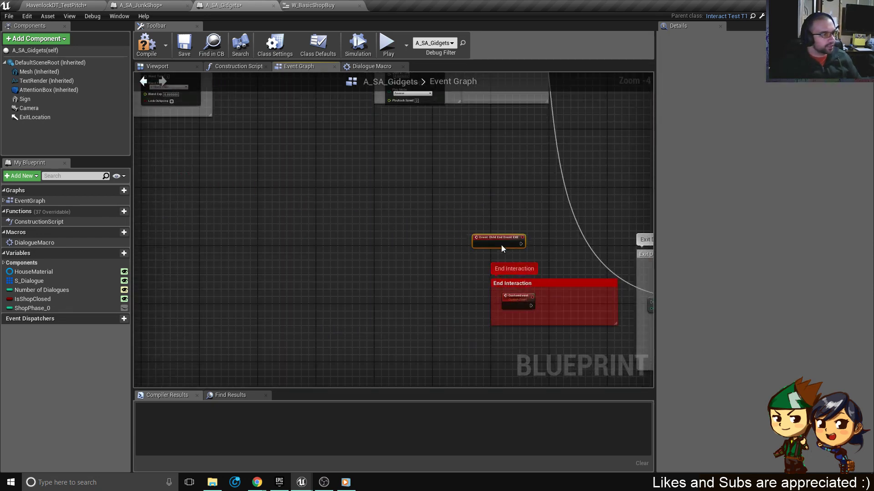
pyautogui.scroll(3, 457, 231)
pyautogui.moveTo(369, 236); pyautogui.dragTo(177, 199)
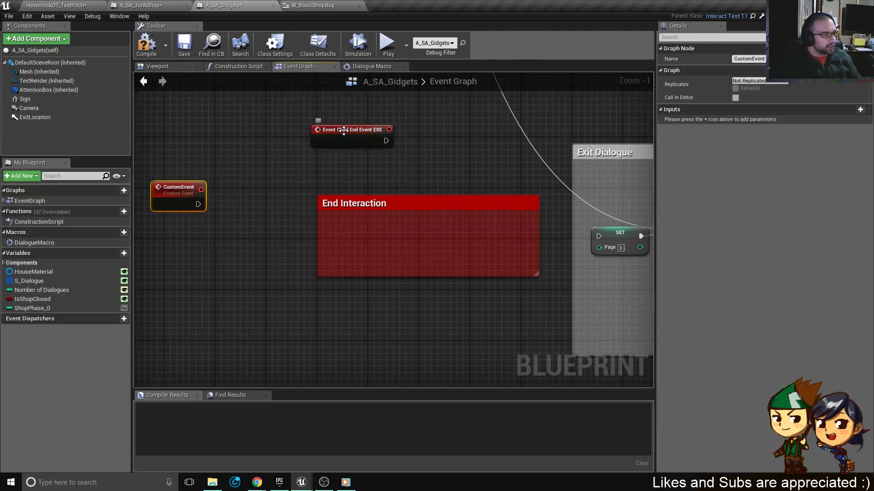
pyautogui.moveTo(344, 131); pyautogui.dragTo(361, 237)
pyautogui.moveTo(417, 256); pyautogui.dragTo(268, 222, button='right')
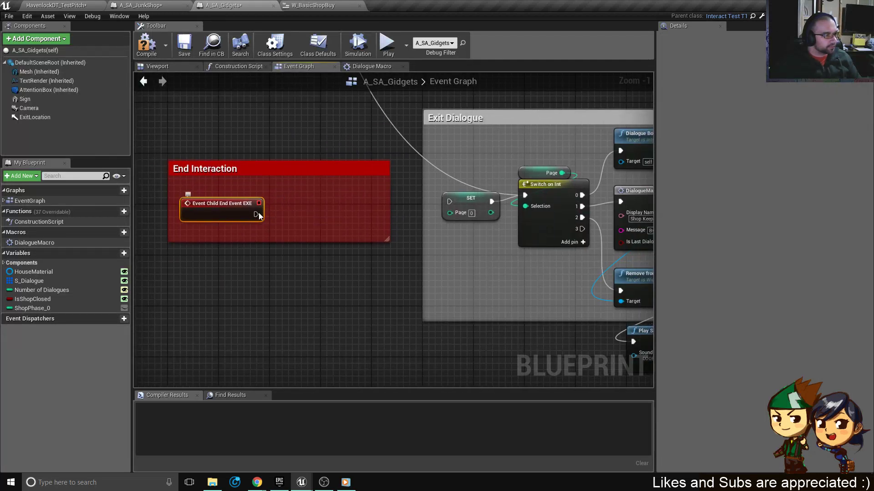
pyautogui.moveTo(256, 214); pyautogui.dragTo(449, 202)
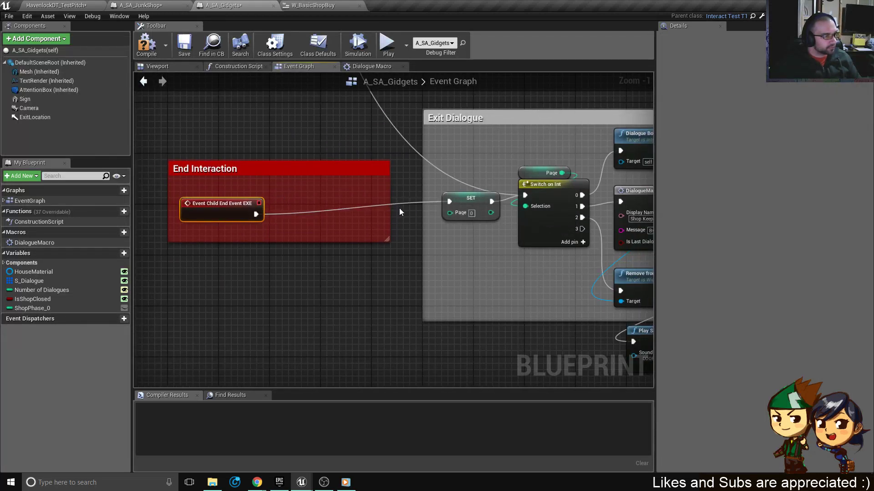
pyautogui.scroll(-1, 452, 168)
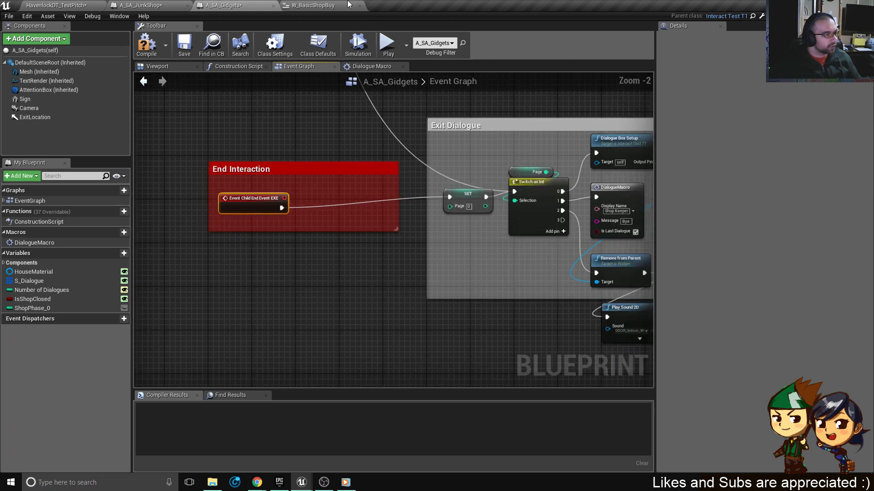
# Examine the Exit Dialogue call in the Back Button Clicked logic of W_BasicShopBuy.
pyautogui.click(314, 5)
pyautogui.moveTo(503, 184); pyautogui.dragTo(424, 136, button='right')
pyautogui.click(240, 3)
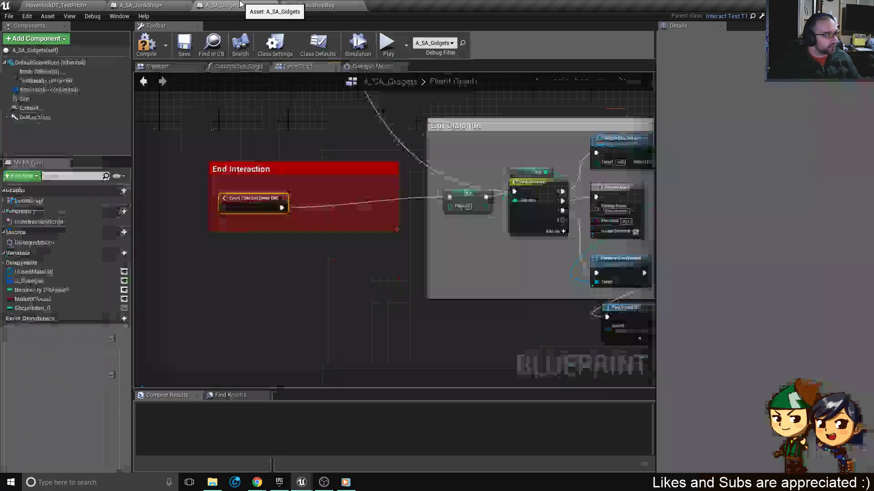
pyautogui.click(326, 3)
pyautogui.scroll(-4, 482, 219)
pyautogui.moveTo(563, 239); pyautogui.dragTo(419, 115, button='right')
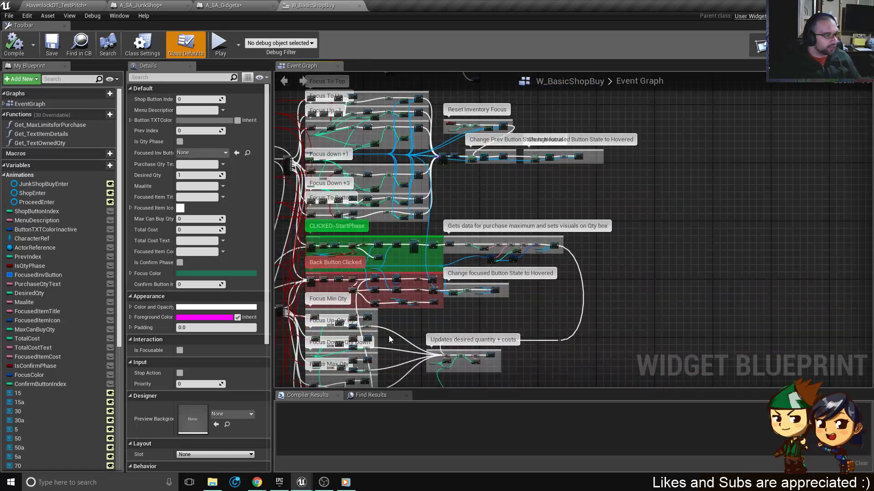
pyautogui.scroll(8, 390, 339)
pyautogui.scroll(4, 421, 249)
pyautogui.moveTo(516, 213); pyautogui.dragTo(534, 252, button='right')
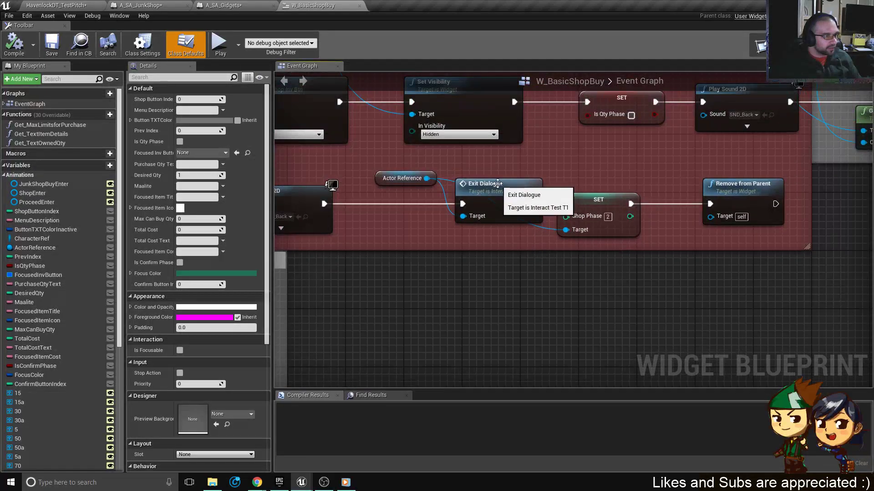
pyautogui.click(495, 182)
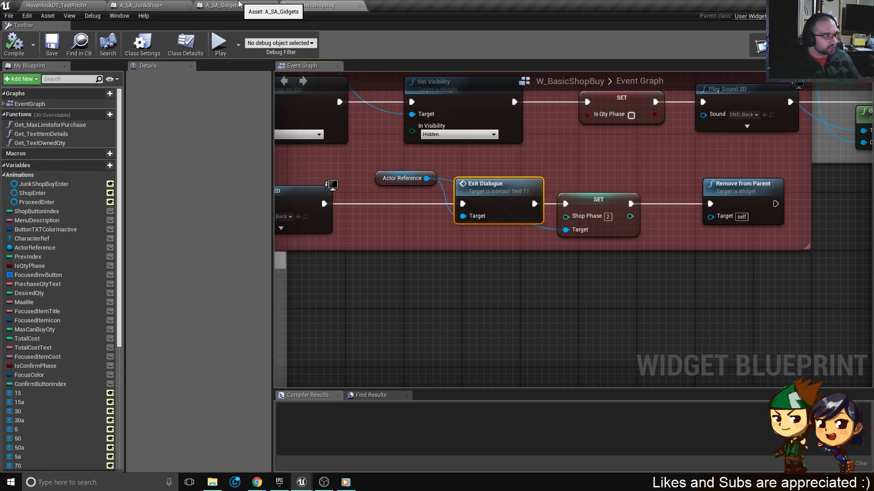
# Add an Exit Dialogue function call below the End Interaction block in A_SA_Gidgets's event graph.
pyautogui.click(238, 5)
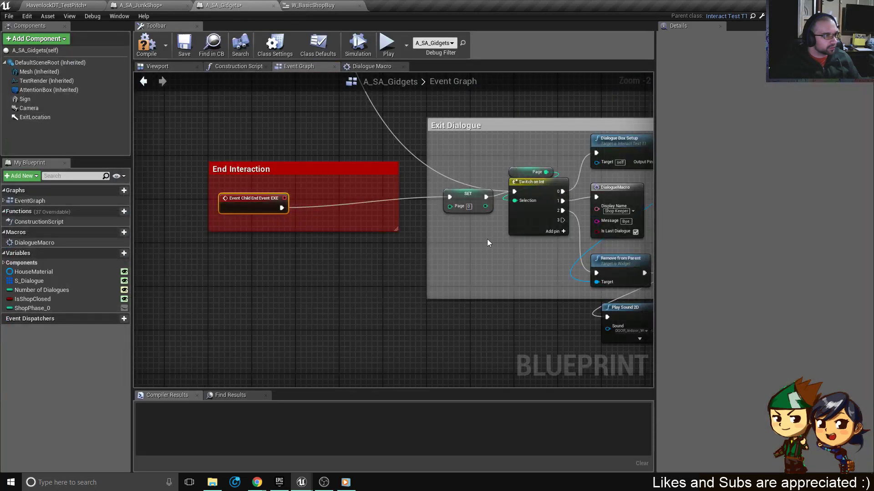
pyautogui.scroll(-2, 489, 241)
pyautogui.scroll(3, 492, 240)
pyautogui.moveTo(504, 235); pyautogui.dragTo(641, 250, button='right')
pyautogui.rightClick(361, 249)
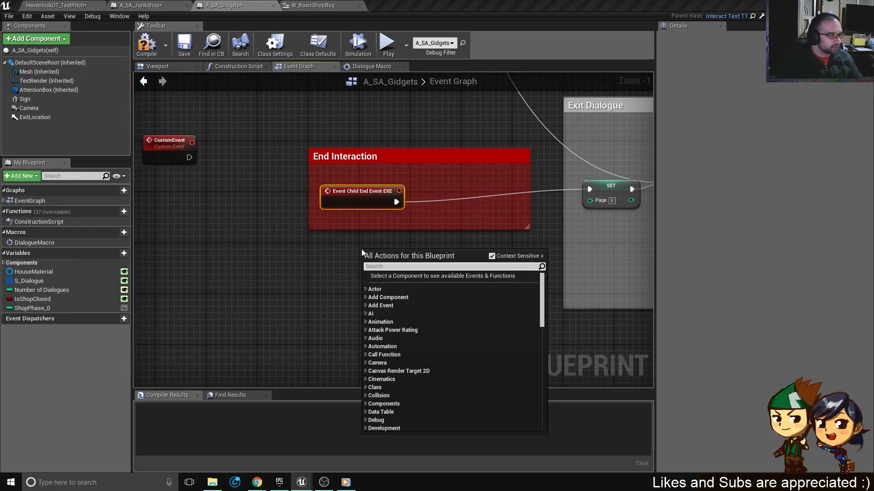
pyautogui.write('exit dialogue')
pyautogui.press('Return')
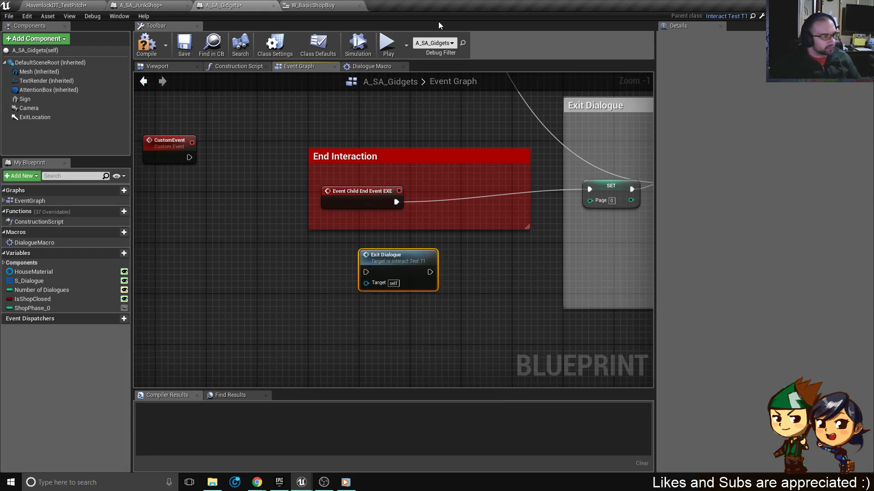
# Look up the Exit Dialogue function's definition in the parent InteractTest_T1 blueprint, then close that blueprint.
pyautogui.moveTo(432, 265); pyautogui.dragTo(290, 253, button='right')
pyautogui.doubleClick(291, 253)
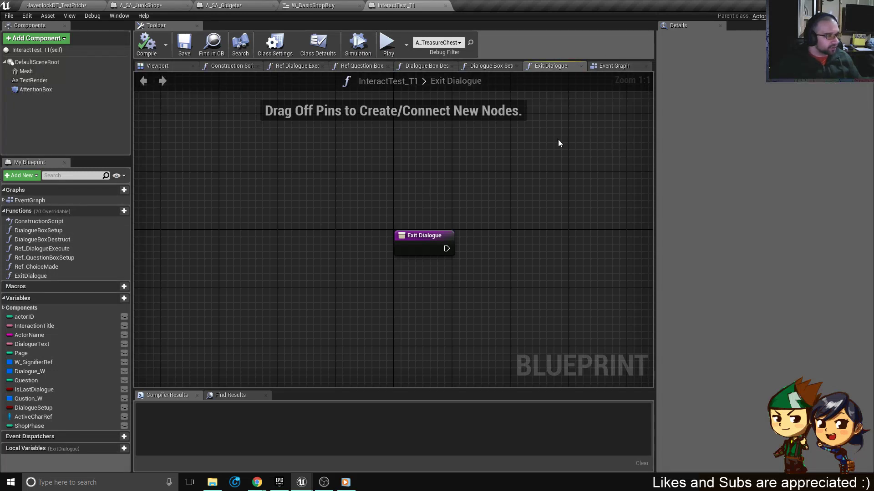
pyautogui.click(581, 67)
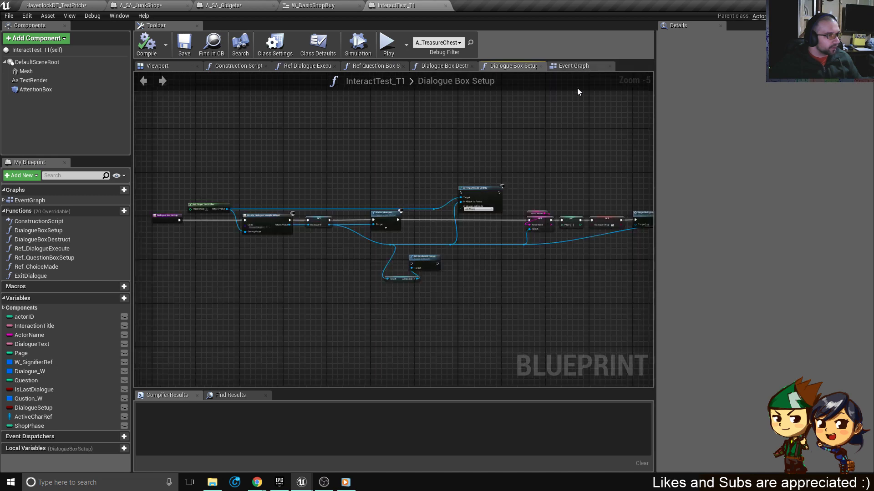
pyautogui.click(445, 6)
pyautogui.scroll(-2, 433, 295)
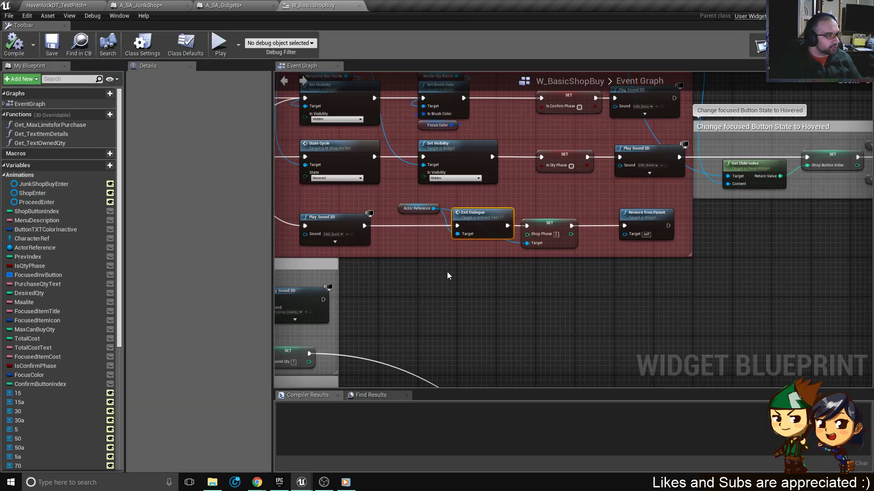
pyautogui.scroll(-4, 447, 271)
# Override the inherited Exit Dialogue function in A_SA_Gidgets and transfer the SET Page connection from Event Child End Event EXE to Event Exit Dialogue.
pyautogui.click(238, 5)
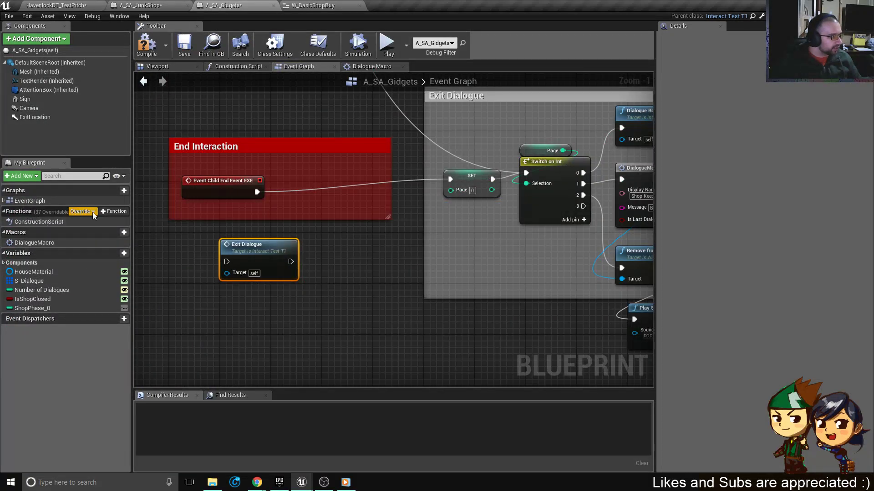
pyautogui.click(77, 212)
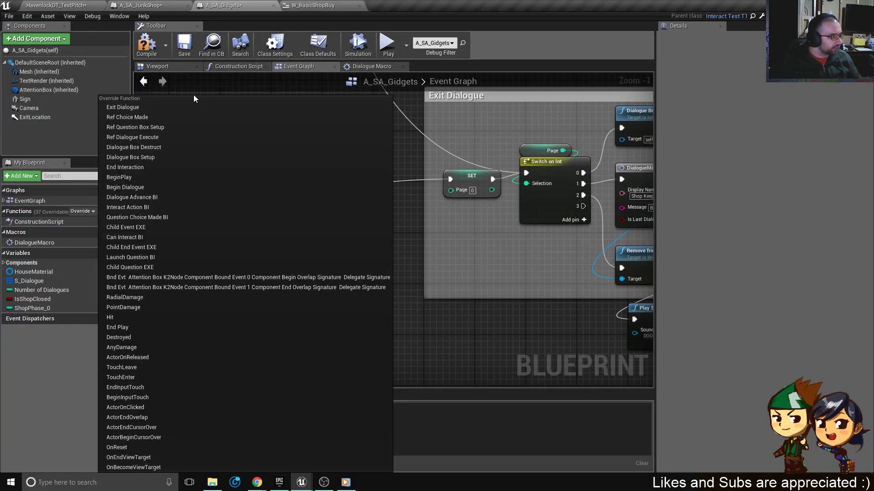
pyautogui.click(163, 105)
pyautogui.scroll(-9, 414, 224)
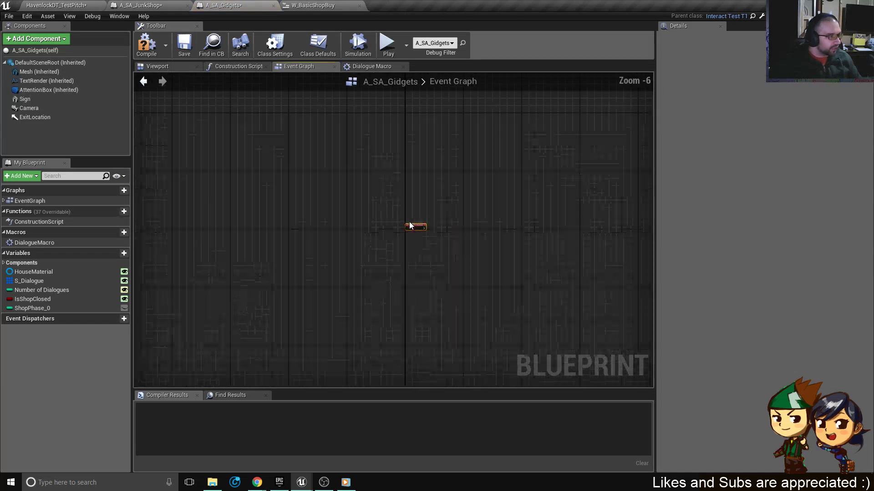
pyautogui.moveTo(416, 223); pyautogui.dragTo(607, 181, button='right')
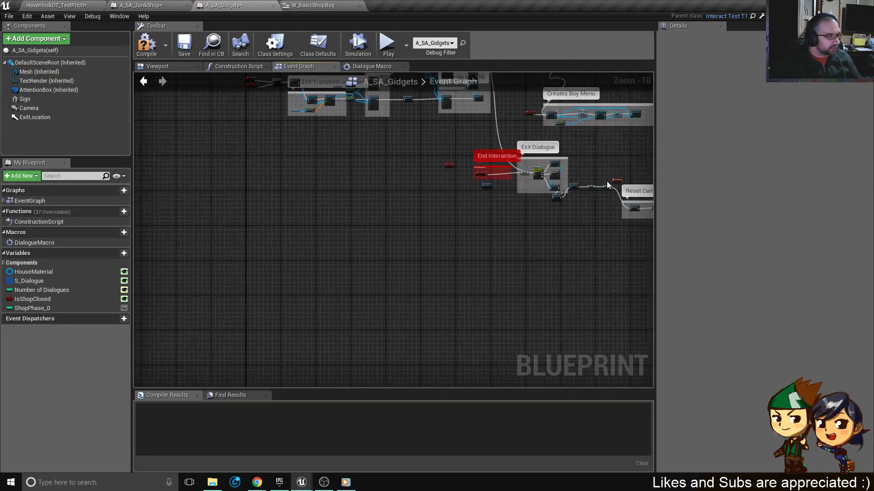
pyautogui.scroll(10, 464, 182)
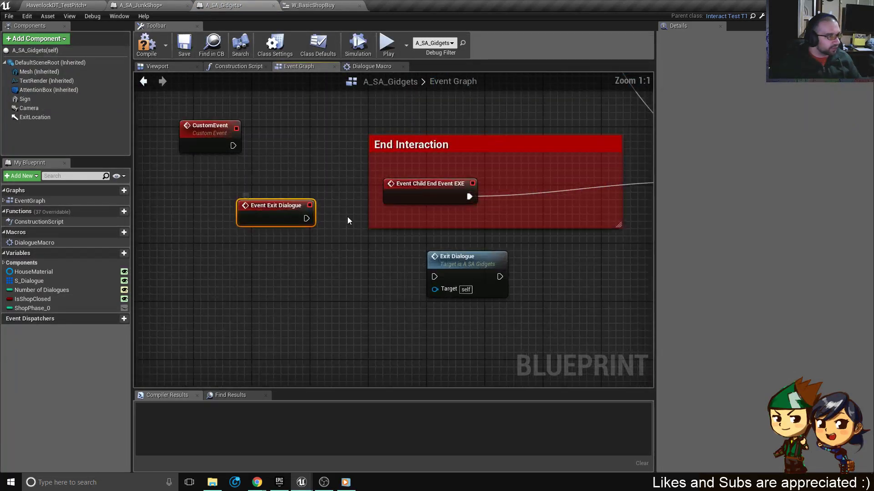
pyautogui.keyDown('ctrl'); pyautogui.moveTo(468, 198); pyautogui.dragTo(306, 219); pyautogui.keyUp('ctrl')
# Delete the leftover CustomEvent and Event Child End Event EXE nodes from A_SA_Gidgets's event graph.
pyautogui.moveTo(291, 164); pyautogui.dragTo(236, 136)
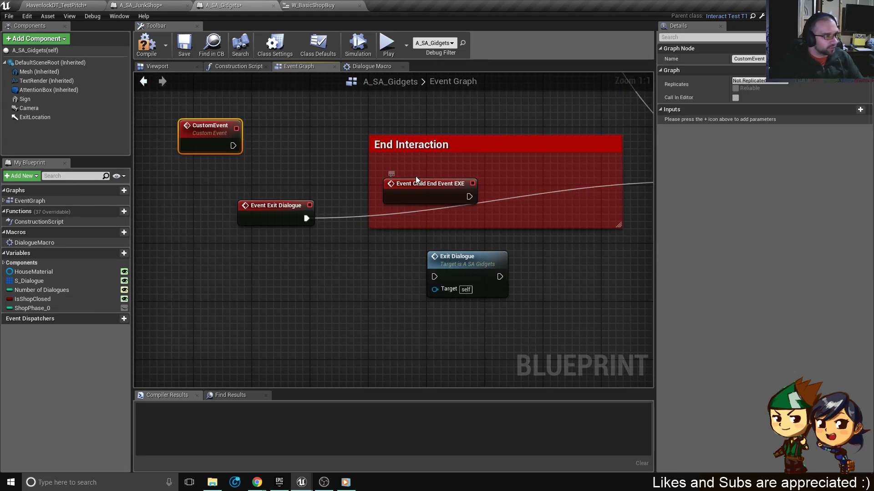
pyautogui.press('Delete')
pyautogui.moveTo(484, 225); pyautogui.dragTo(462, 199)
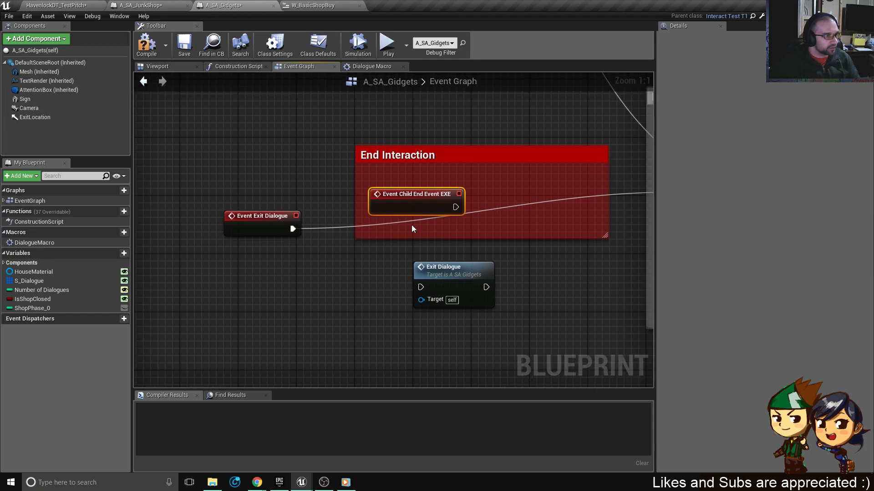
pyautogui.scroll(-2, 408, 223)
pyautogui.moveTo(392, 204); pyautogui.dragTo(258, 165)
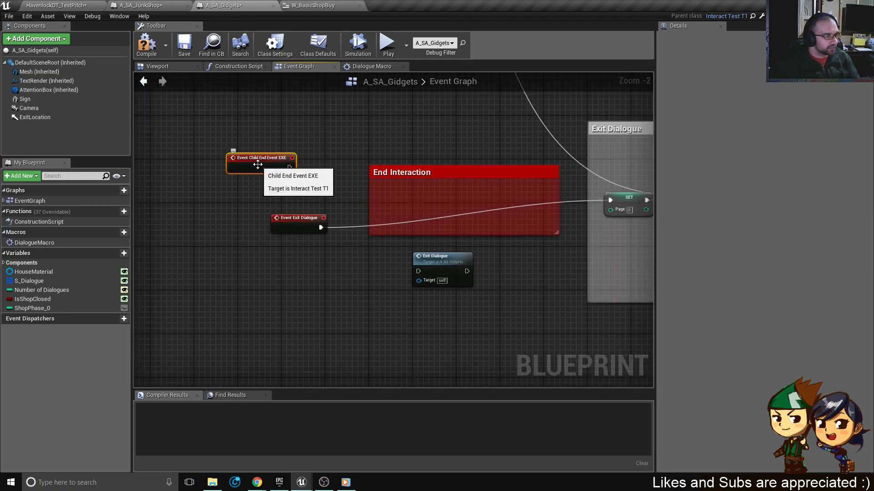
pyautogui.rightClick(304, 131)
pyautogui.click(283, 134)
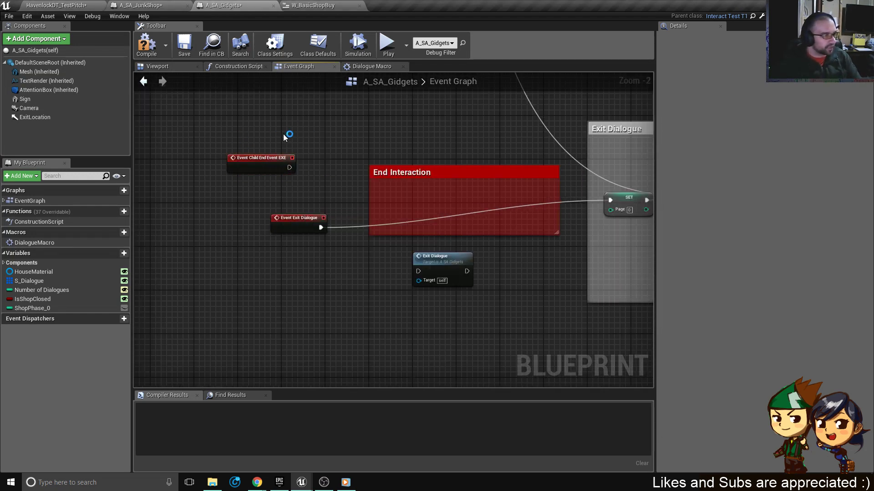
pyautogui.press('Delete')
# Move Event Exit Dialogue into the End Interaction block and delete the unconnected Exit Dialogue call below it.
pyautogui.moveTo(294, 226)
pyautogui.mouseDown()
pyautogui.moveTo(404, 218)
pyautogui.moveTo(405, 211)
pyautogui.mouseUp()
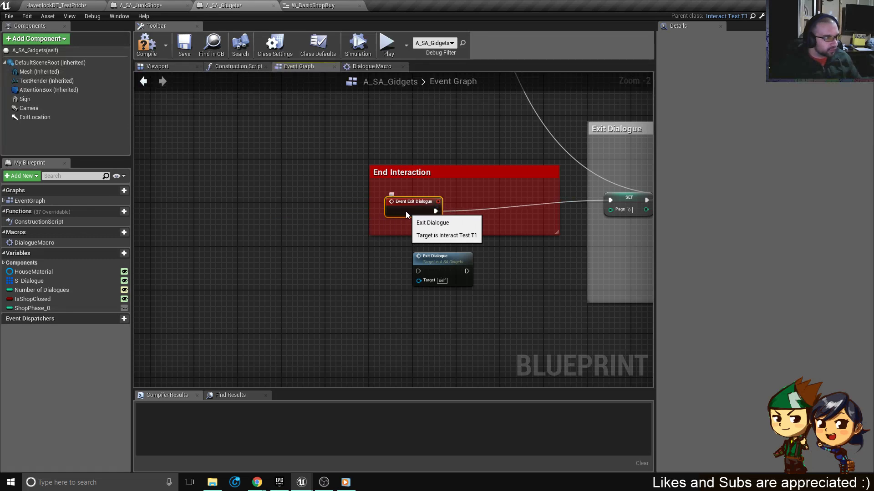
pyautogui.moveTo(501, 316); pyautogui.dragTo(411, 260)
pyautogui.press('Delete')
# Save and compile the A_SA_Gidgets blueprint.
pyautogui.scroll(-4, 453, 282)
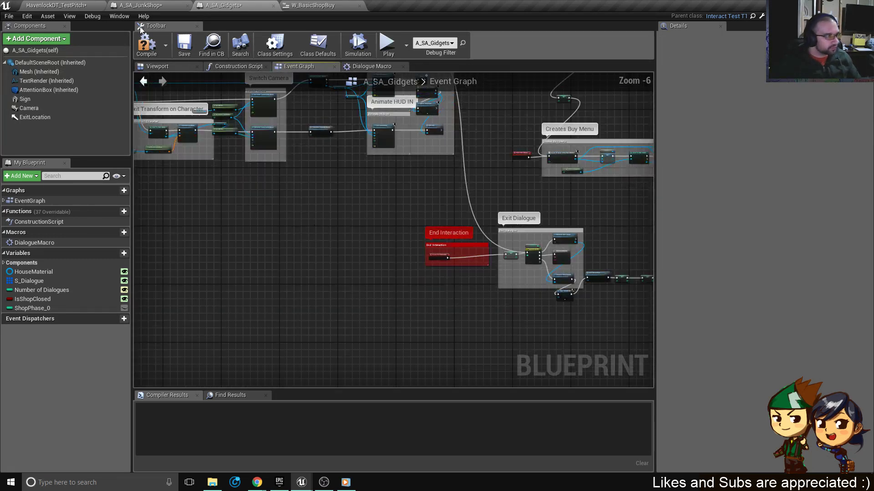
pyautogui.click(182, 45)
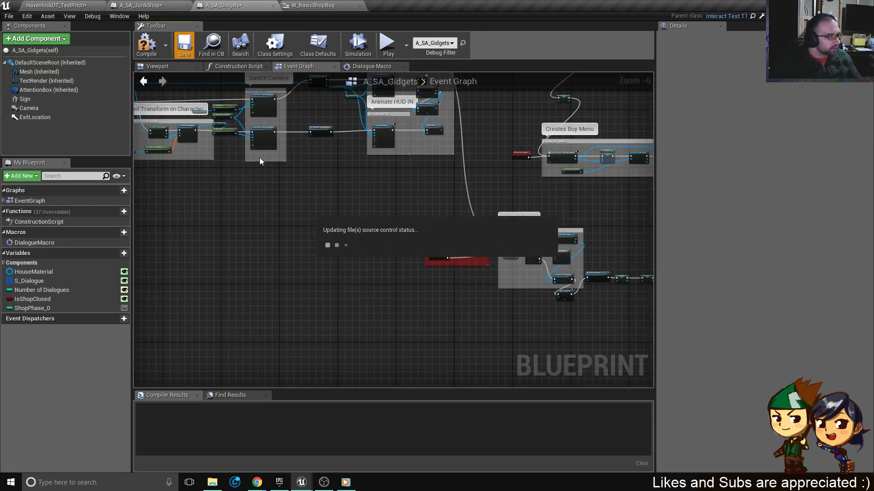
pyautogui.click(147, 52)
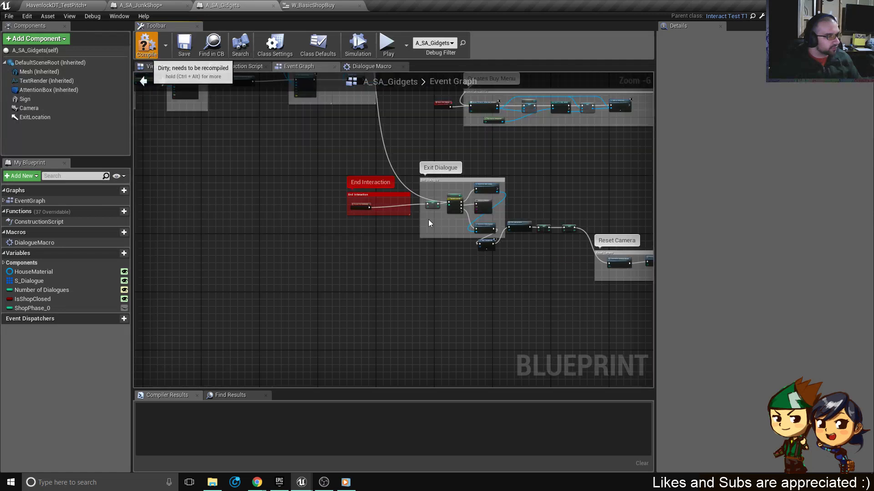
# Align Event Exit Dialogue with the SET Page node inside the End Interaction block so their connecting wire runs straight.
pyautogui.scroll(6, 451, 216)
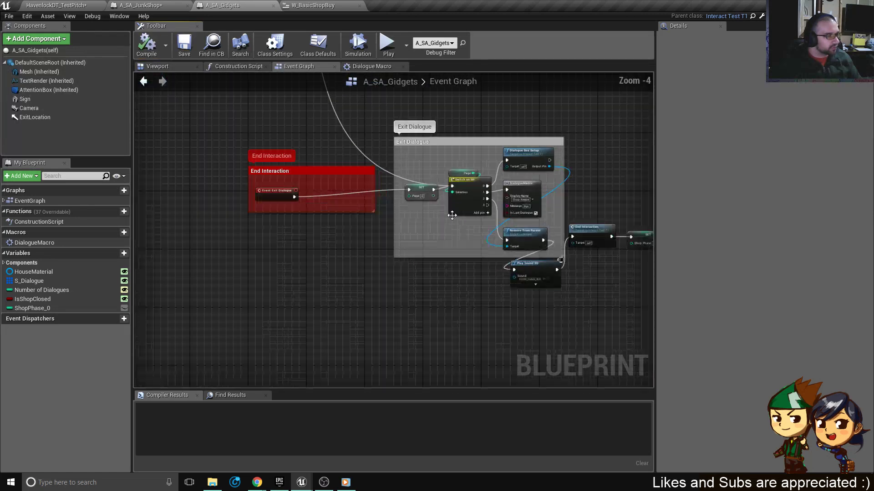
pyautogui.scroll(-3, 451, 215)
pyautogui.moveTo(268, 180); pyautogui.dragTo(382, 233, button='right')
pyautogui.scroll(2, 382, 233)
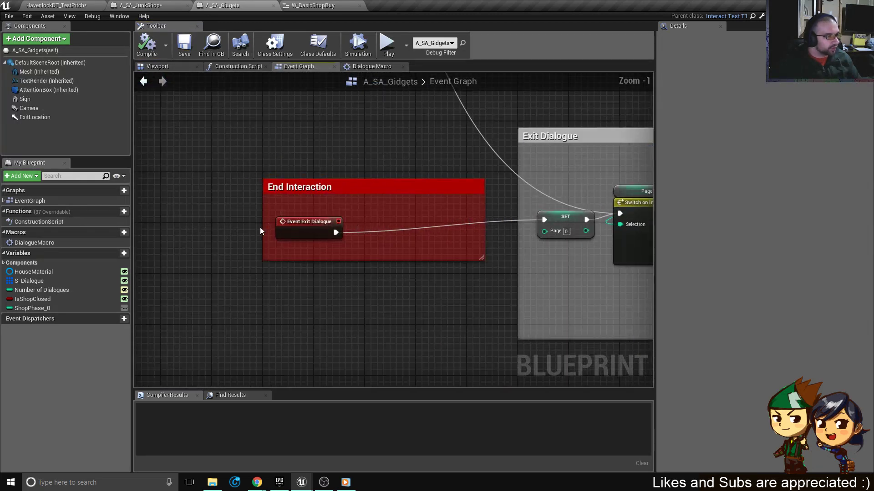
pyautogui.moveTo(298, 222); pyautogui.dragTo(303, 208)
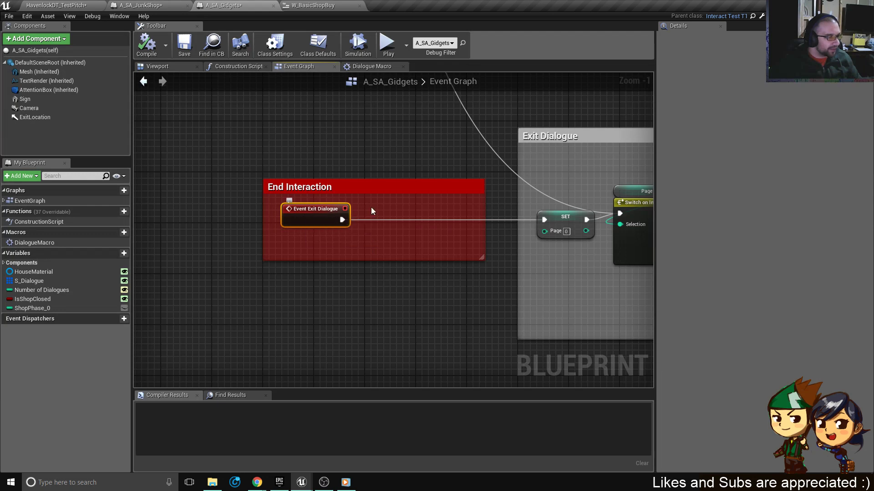
# Extend the lower edge of the End Interaction comment block in A_SA_Gidgets slightly downward and save the blueprint.
pyautogui.scroll(1, 305, 189)
pyautogui.click(326, 184)
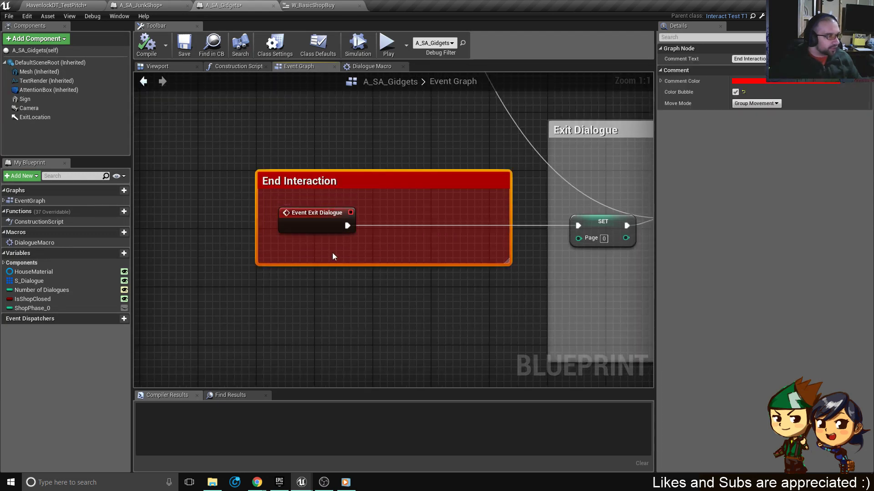
pyautogui.moveTo(327, 265); pyautogui.dragTo(329, 292)
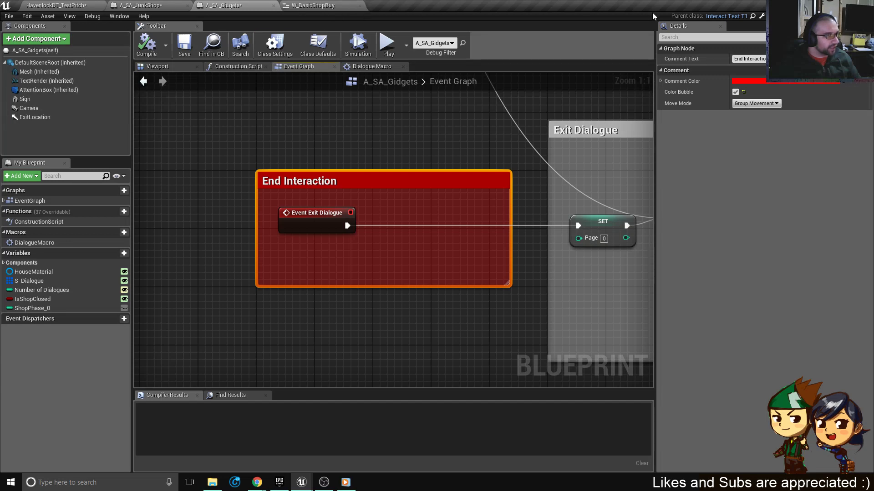
pyautogui.click(184, 43)
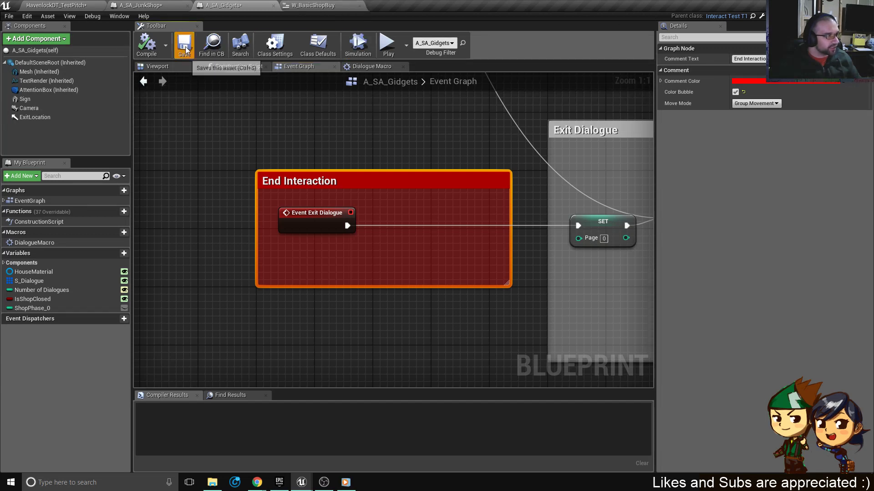
# In A_SA_JunkShop's event graph, move Event Exit Dialogue up so its wire to the SET Page node runs straight.
pyautogui.click(141, 5)
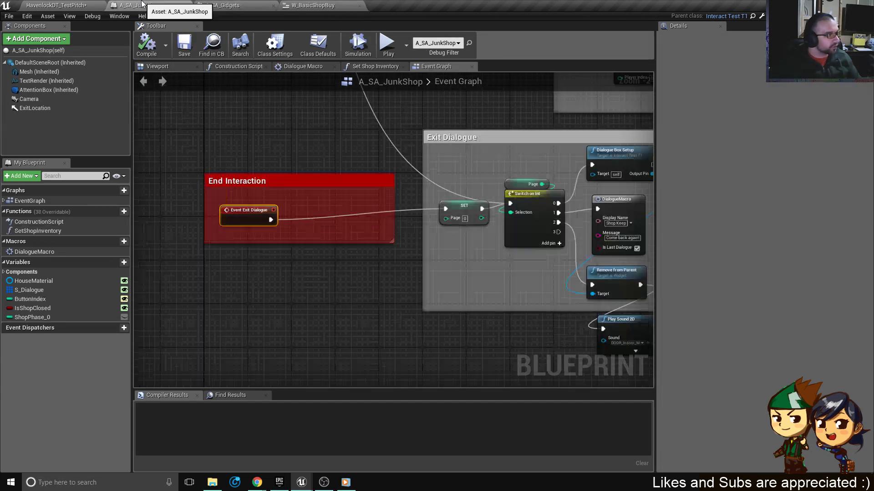
pyautogui.scroll(2, 261, 212)
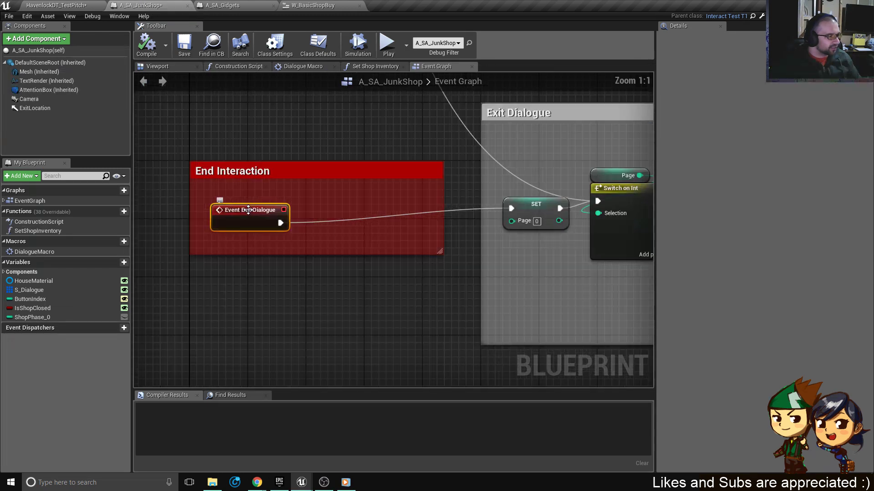
pyautogui.moveTo(248, 213); pyautogui.dragTo(246, 197)
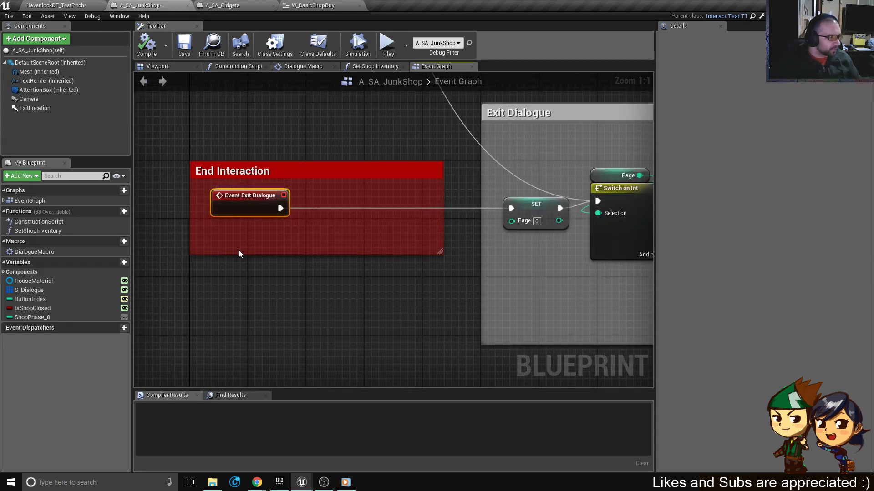
# Extend the lower edge of A_SA_JunkShop's End Interaction comment block slightly downward and save the blueprint.
pyautogui.moveTo(250, 254); pyautogui.dragTo(254, 277)
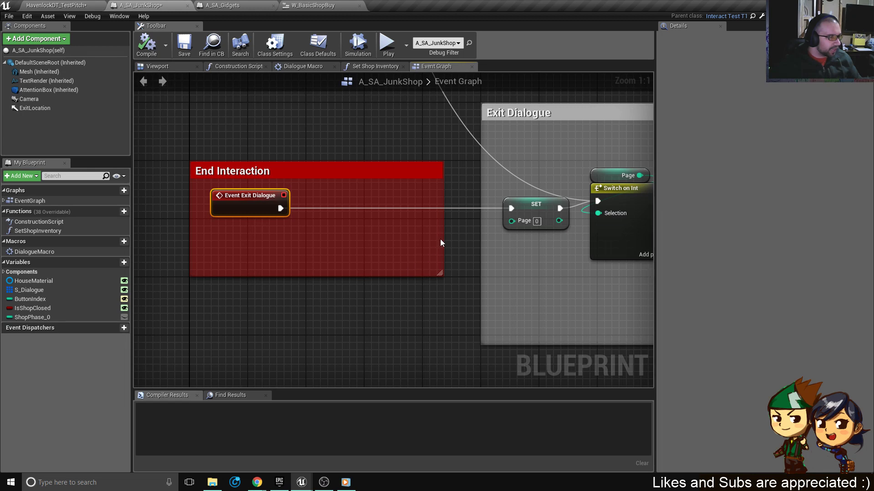
pyautogui.moveTo(441, 239); pyautogui.dragTo(430, 234)
pyautogui.scroll(-4, 430, 234)
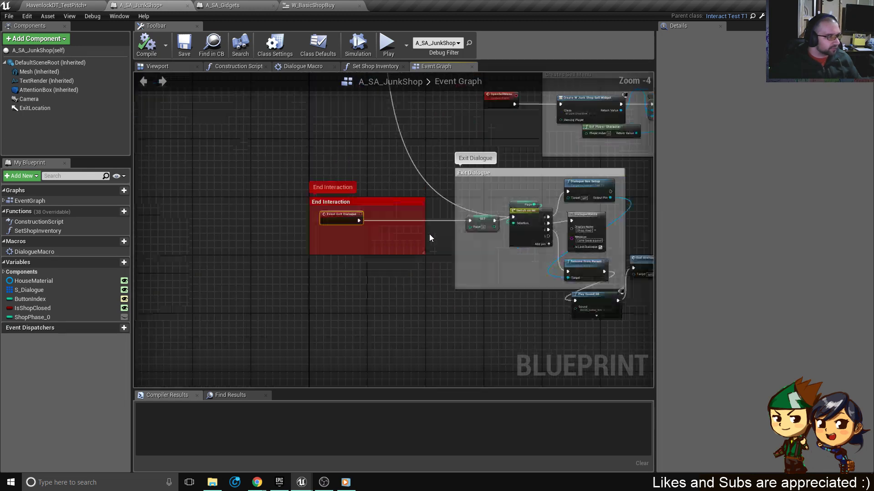
pyautogui.scroll(3, 429, 234)
pyautogui.click(178, 47)
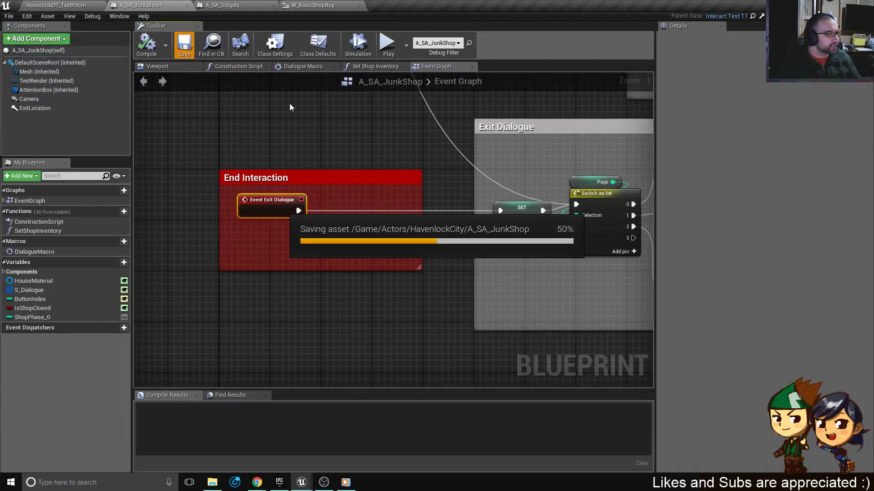
# Play the HavenlockDT_TestPitch level as Maya and enter the Gidgets & Gadgets shop.
pyautogui.click(228, 5)
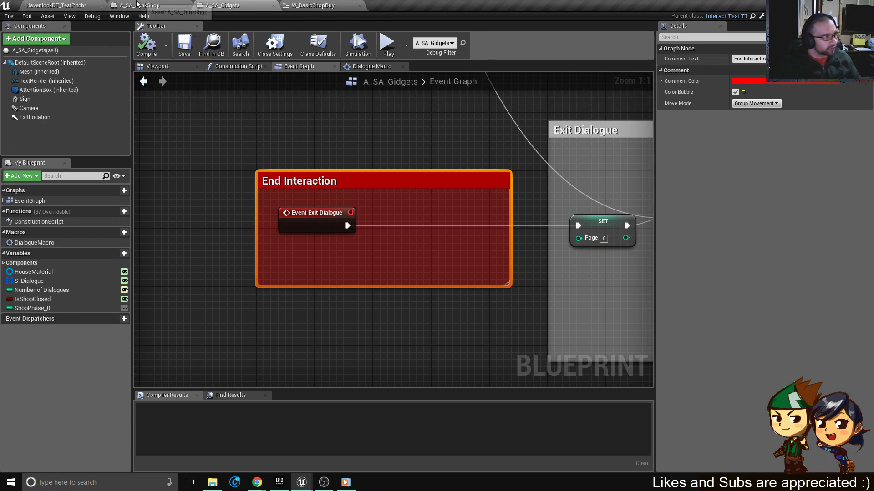
pyautogui.scroll(-4, 375, 213)
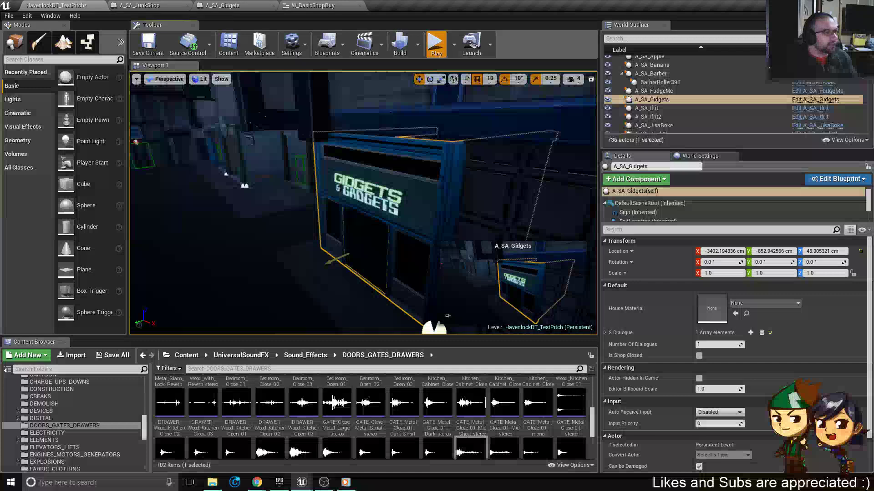
pyautogui.click(435, 42)
pyautogui.press('Right')
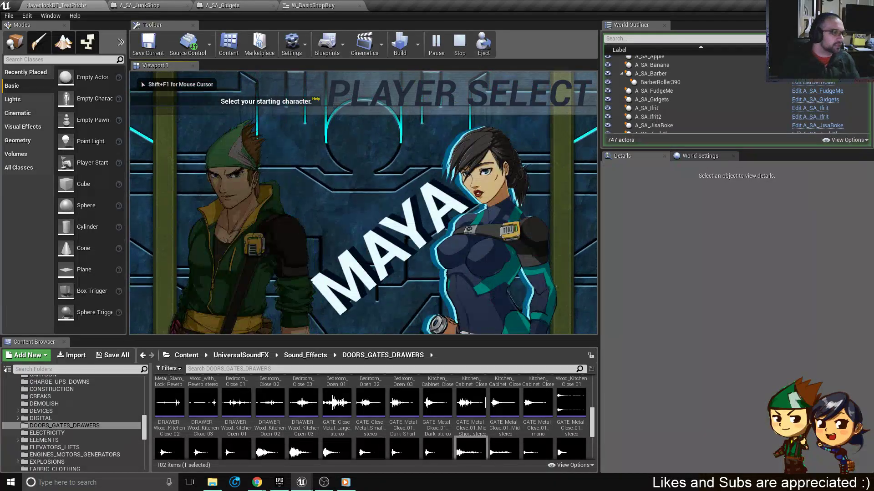
pyautogui.press('Return')
pyautogui.press('Down')
pyautogui.press('Return')
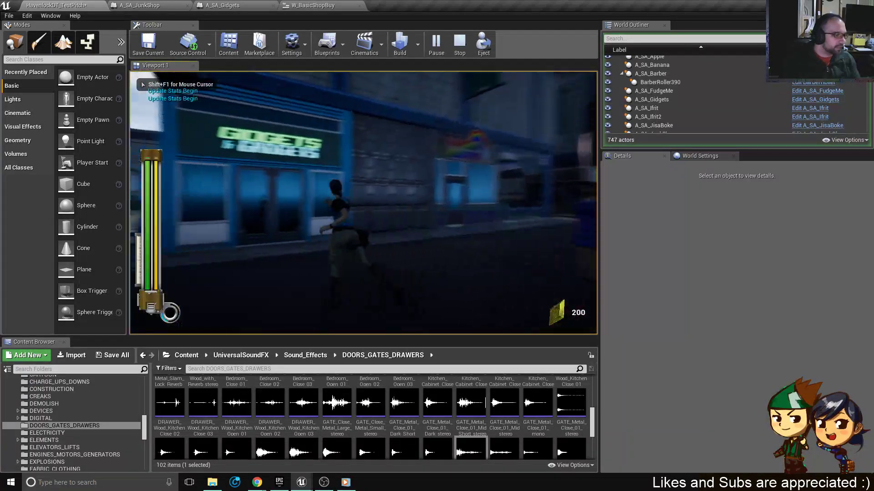
pyautogui.press('w')
pyautogui.press('e')
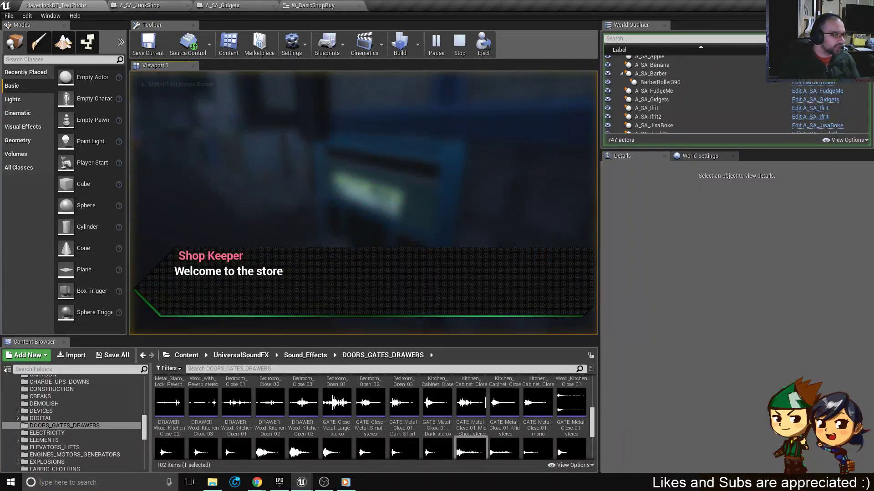
# Browse the shop's Buy Items list down to Advanced Alloy, exit through the closing dialogue and stop the play session.
pyautogui.press('Return')
pyautogui.press('Down')
pyautogui.press('Down')
pyautogui.press('Down')
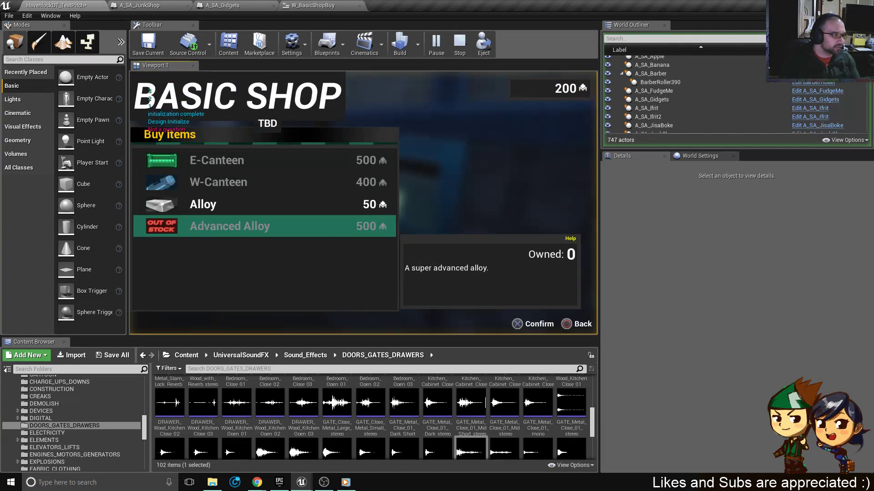
pyautogui.press('BackSpace')
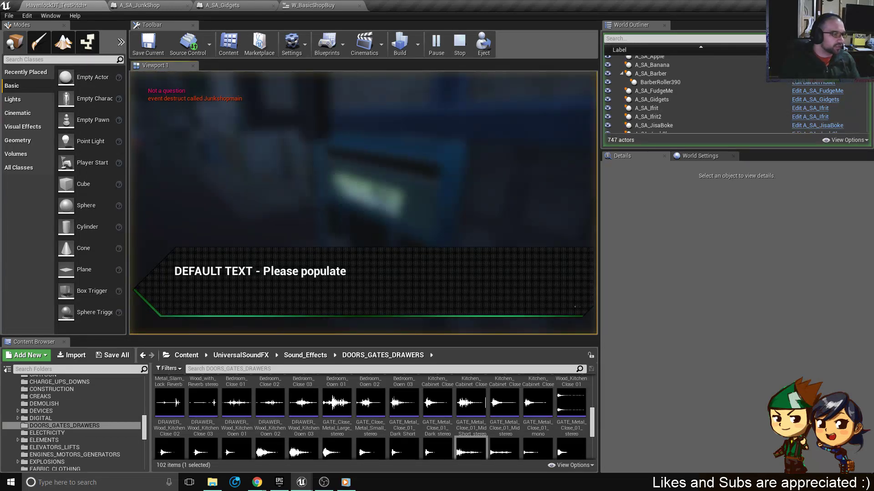
pyautogui.press('Return')
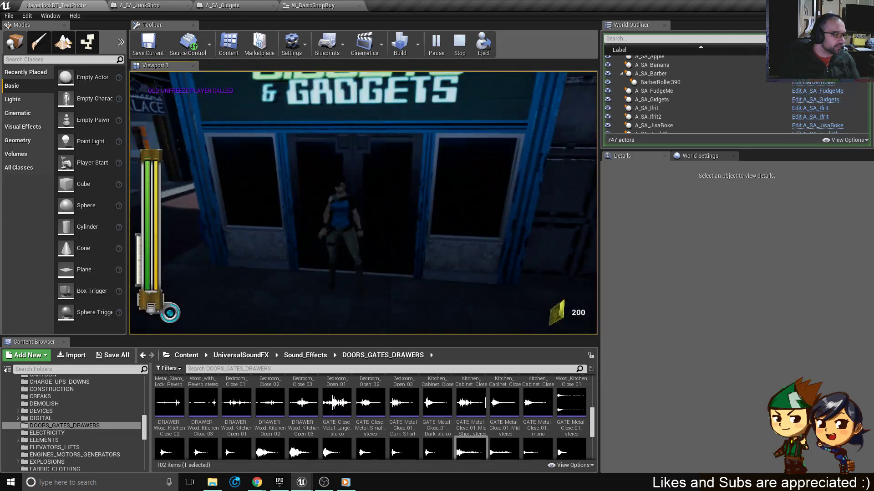
pyautogui.press('d')
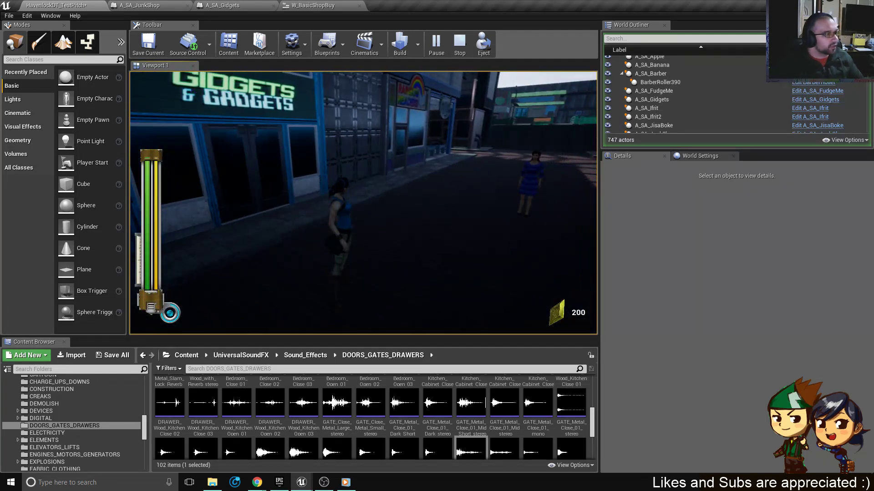
pyautogui.press('Escape')
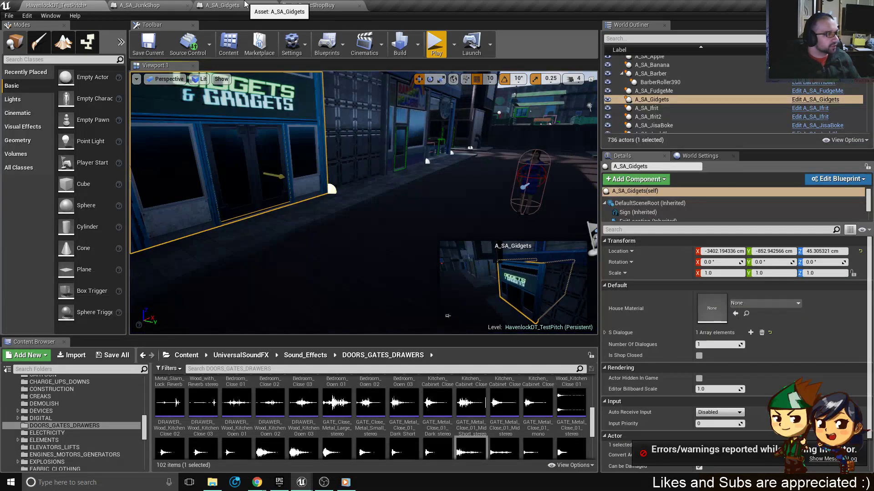
# Examine the DialogueMacro and its neighbouring nodes in the Exit Dialogue block of A_SA_Gidgets.
pyautogui.click(248, 5)
pyautogui.scroll(2, 410, 246)
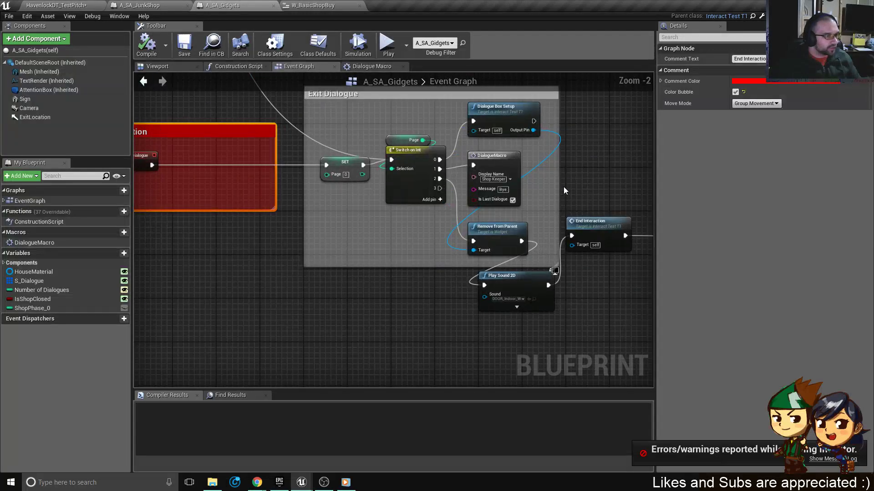
pyautogui.scroll(2, 564, 187)
pyautogui.moveTo(520, 184); pyautogui.dragTo(455, 239, button='right')
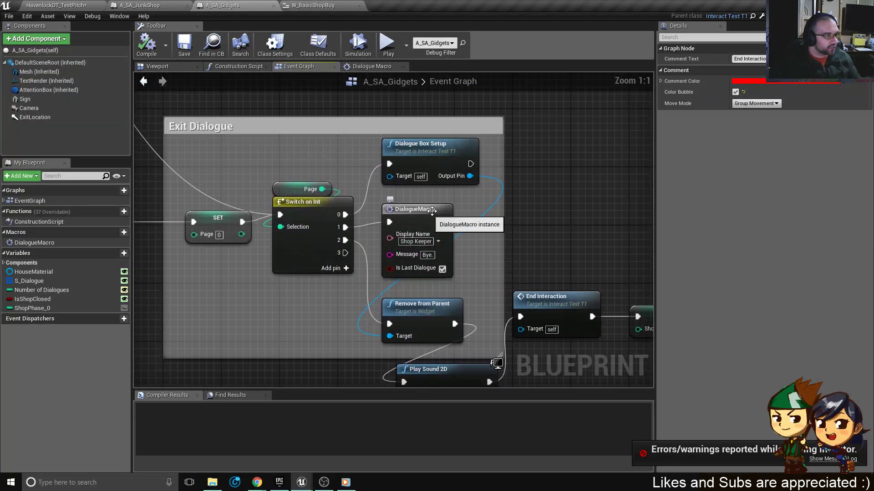
pyautogui.moveTo(293, 232); pyautogui.dragTo(358, 255, button='right')
pyautogui.click(501, 237)
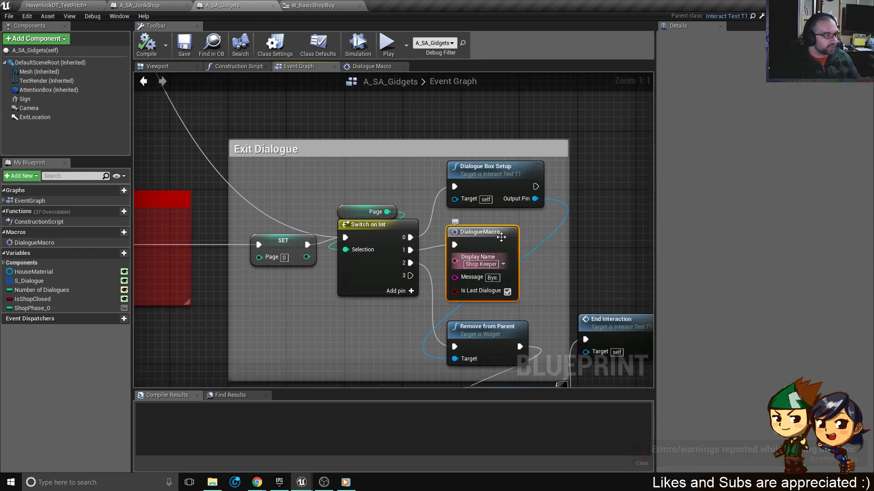
pyautogui.moveTo(476, 261); pyautogui.dragTo(373, 217, button='right')
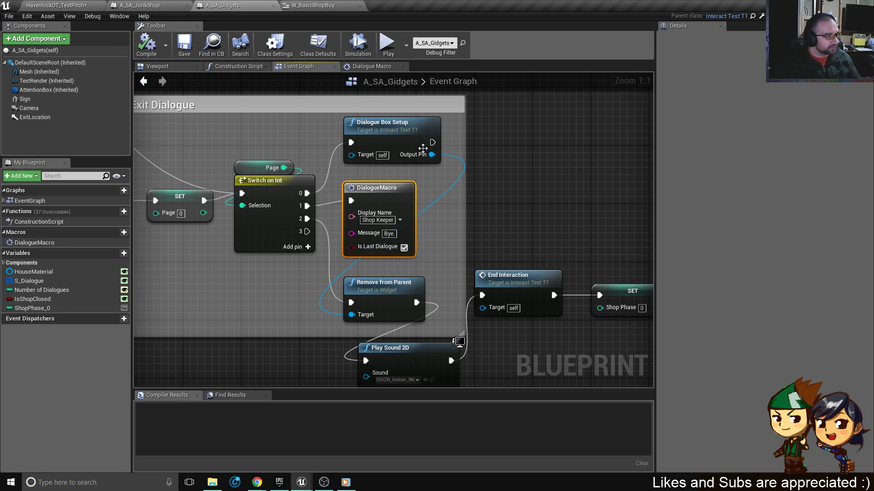
# Compare the DialogueMacro settings in the Initialize Dialogue block with those in the Exit Dialogue block.
pyautogui.scroll(-6, 424, 177)
pyautogui.moveTo(453, 130); pyautogui.dragTo(429, 387, button='right')
pyautogui.scroll(5, 422, 217)
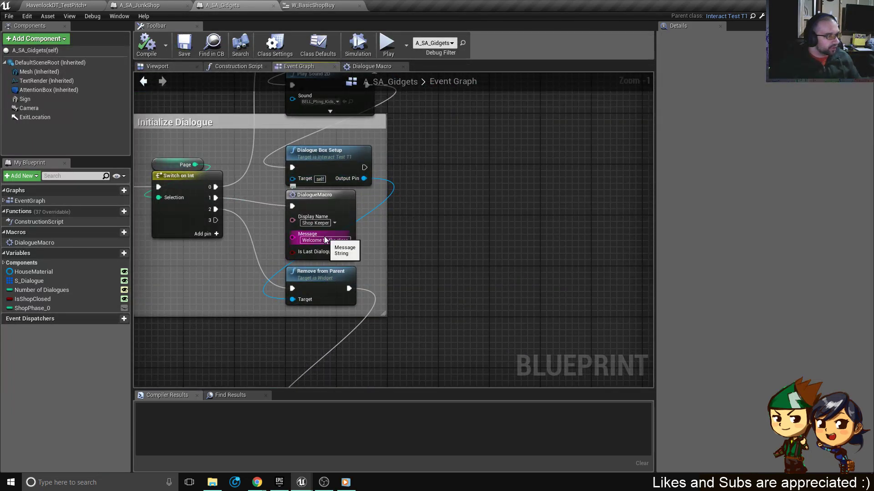
pyautogui.scroll(-5, 324, 239)
pyautogui.moveTo(349, 290); pyautogui.dragTo(337, 123, button='right')
pyautogui.scroll(6, 323, 274)
pyautogui.moveTo(332, 304); pyautogui.dragTo(328, 235, button='right')
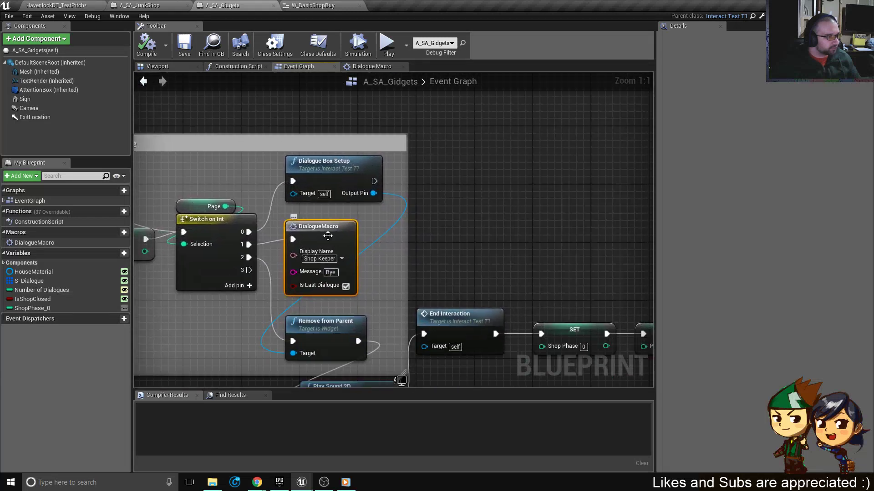
# Open the DialogueMacro graph and examine how its message, display name and page values are passed on.
pyautogui.doubleClick(327, 236)
pyautogui.moveTo(464, 241); pyautogui.dragTo(247, 230, button='right')
pyautogui.scroll(-2, 326, 233)
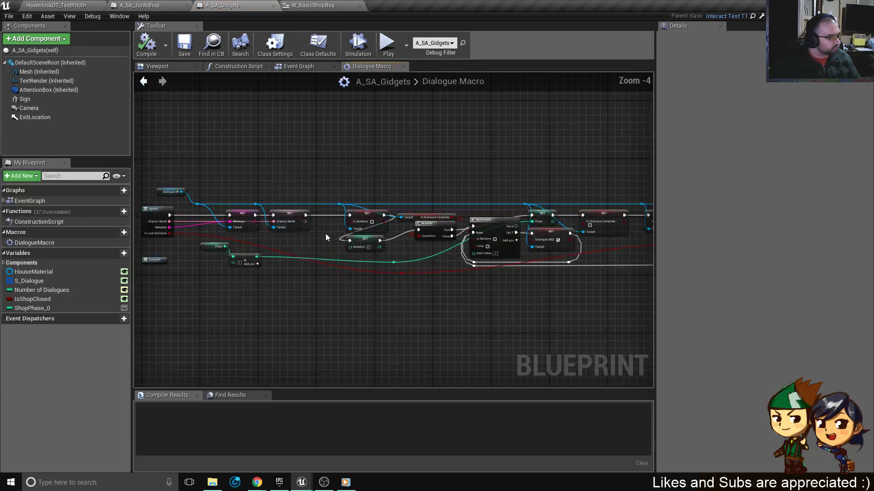
pyautogui.moveTo(522, 246); pyautogui.dragTo(585, 238, button='right')
pyautogui.scroll(4, 302, 254)
pyautogui.scroll(-2, 281, 285)
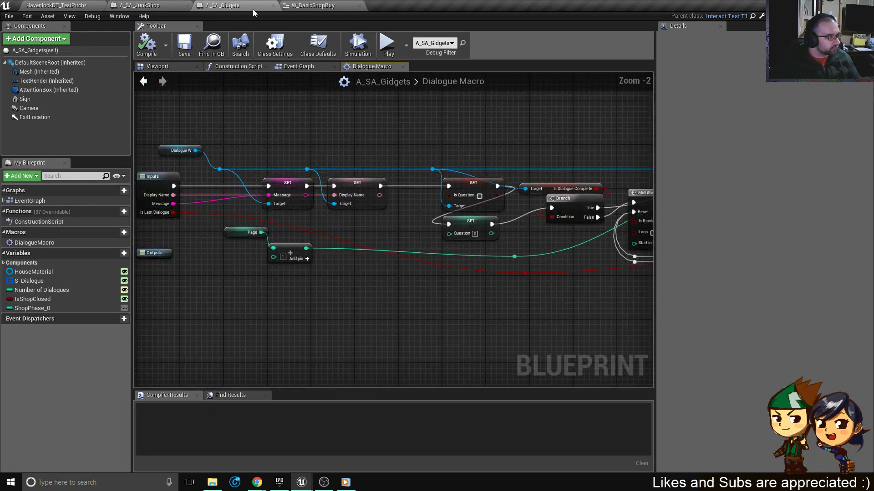
# Play the HavenlockDT_TestPitch level again as Maya and walk up to the Gidgets & Gadgets storefront.
pyautogui.click(140, 5)
pyautogui.click(56, 5)
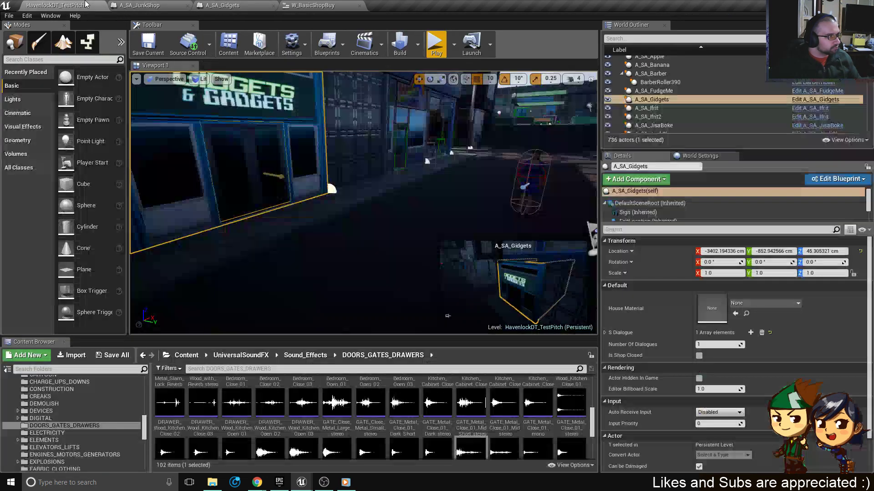
pyautogui.click(435, 43)
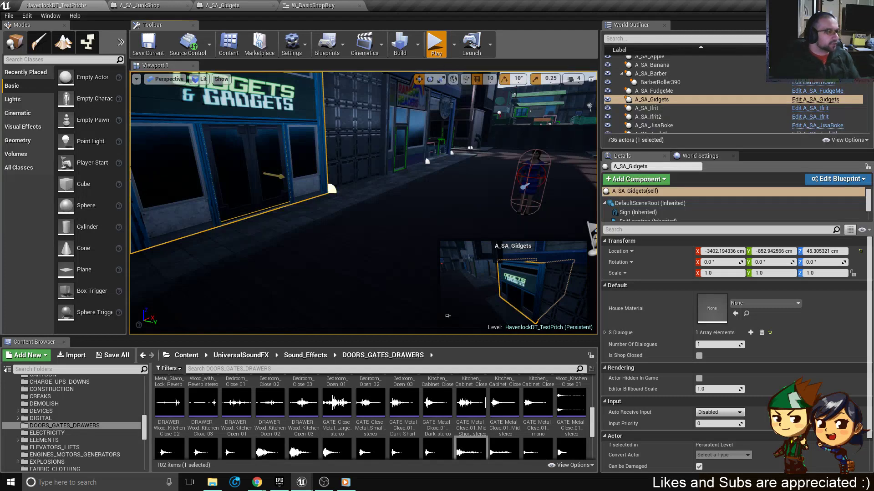
pyautogui.press('Right')
pyautogui.press('Return')
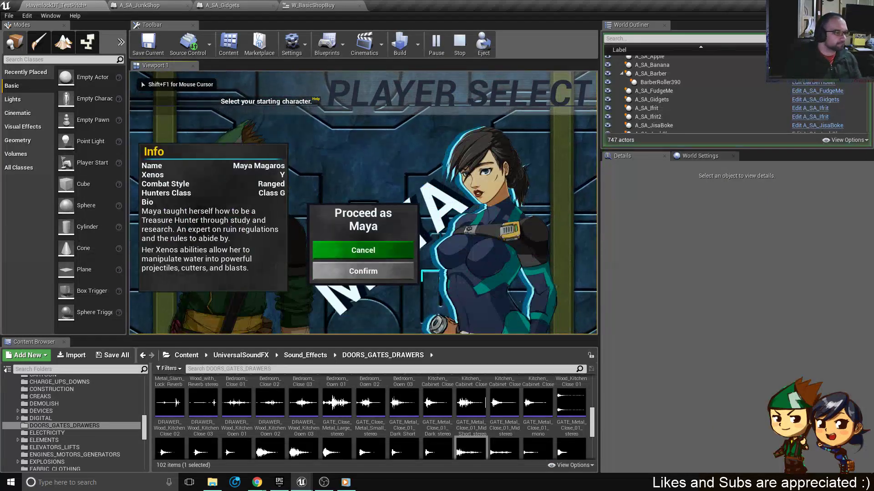
pyautogui.press('Down')
pyautogui.press('Return')
pyautogui.press('w')
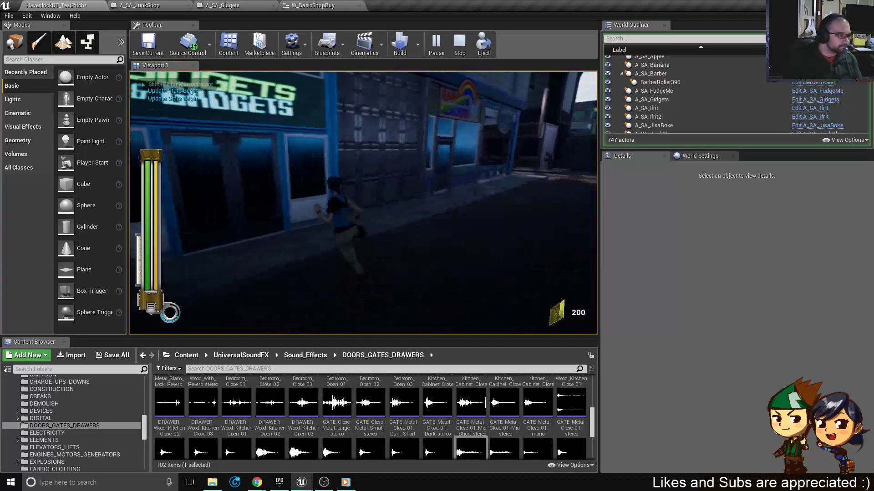
# Retest leaving the shop's buy menu through the closing dialogue, stop the play session and return to the A_SA_Gidgets blueprint.
pyautogui.press('Return')
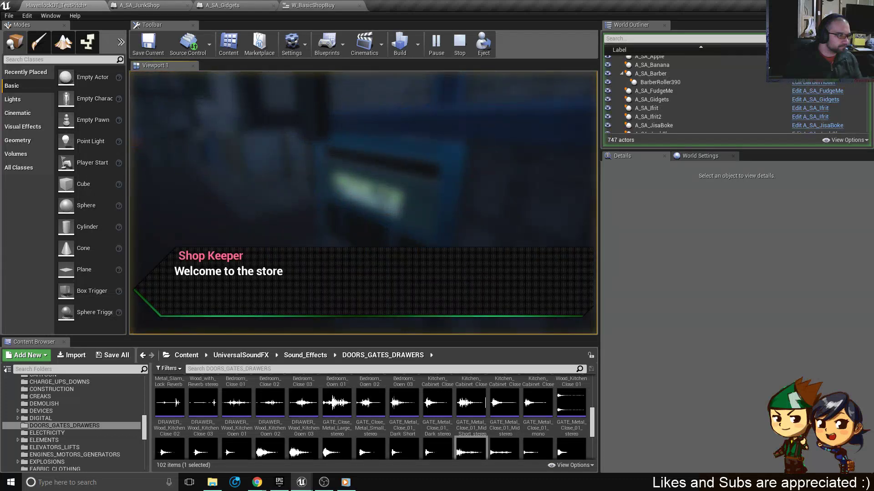
pyautogui.press('Return')
pyautogui.press('BackSpace')
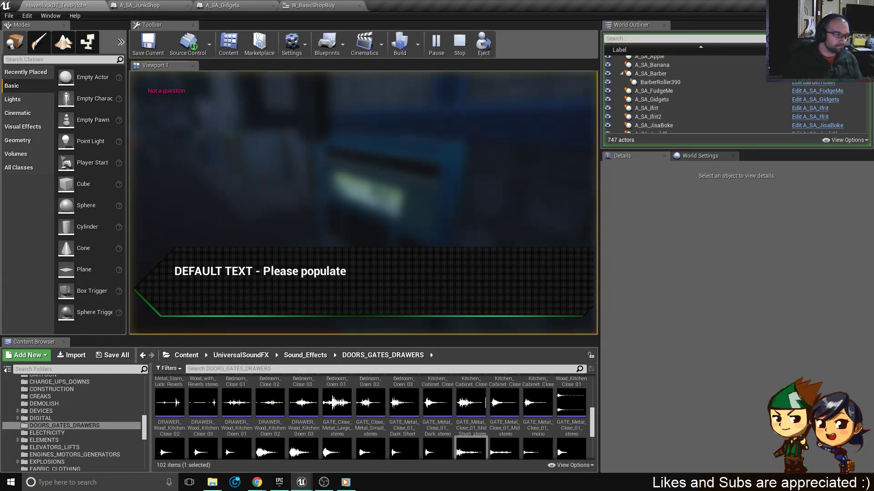
pyautogui.press('Return')
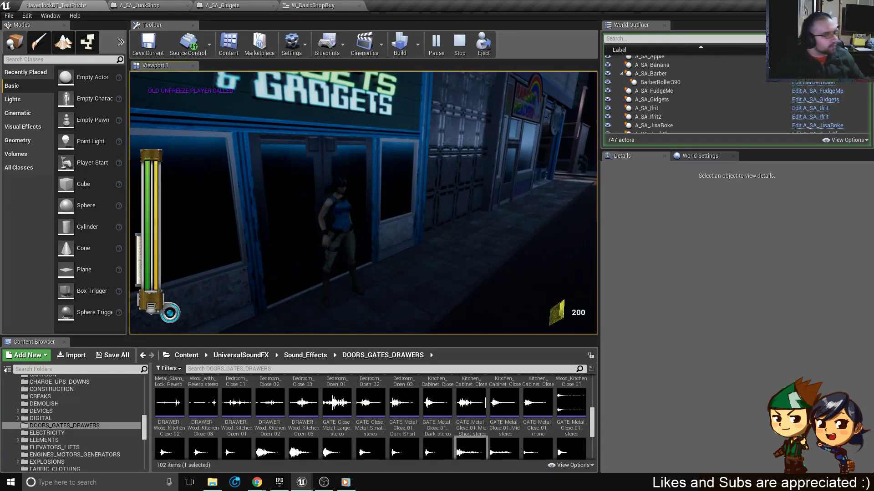
pyautogui.press('Escape')
pyautogui.click(218, 5)
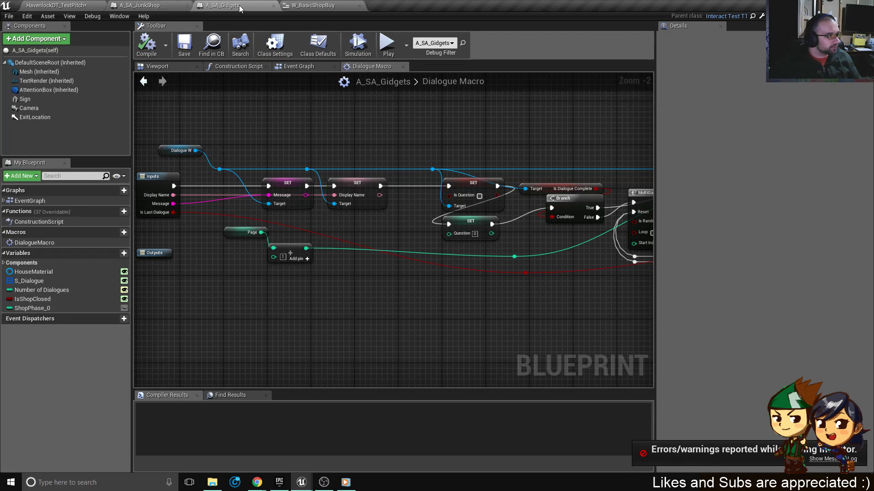
# Examine the Exit Dialogue and Set Shop Phase nodes of the Back Button Clicked section in W_BasicShopBuy, nudging the Exit Dialogue node aside.
pyautogui.click(313, 5)
pyautogui.scroll(2, 530, 354)
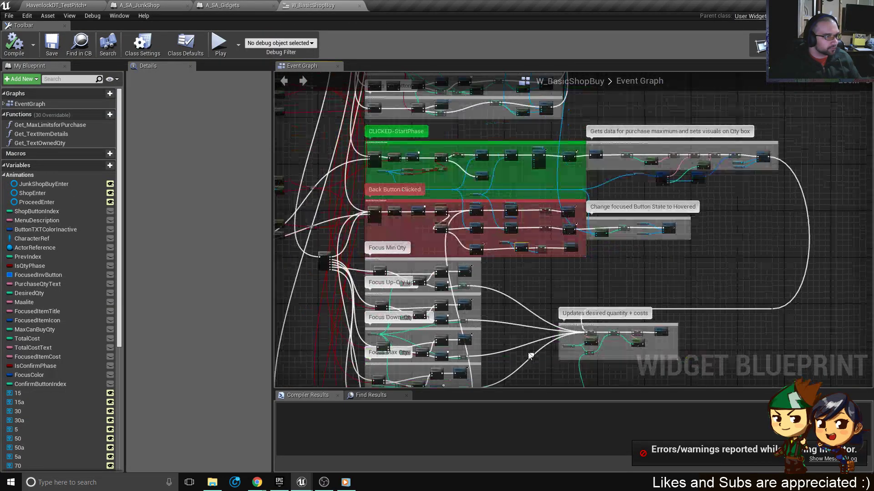
pyautogui.scroll(5, 564, 261)
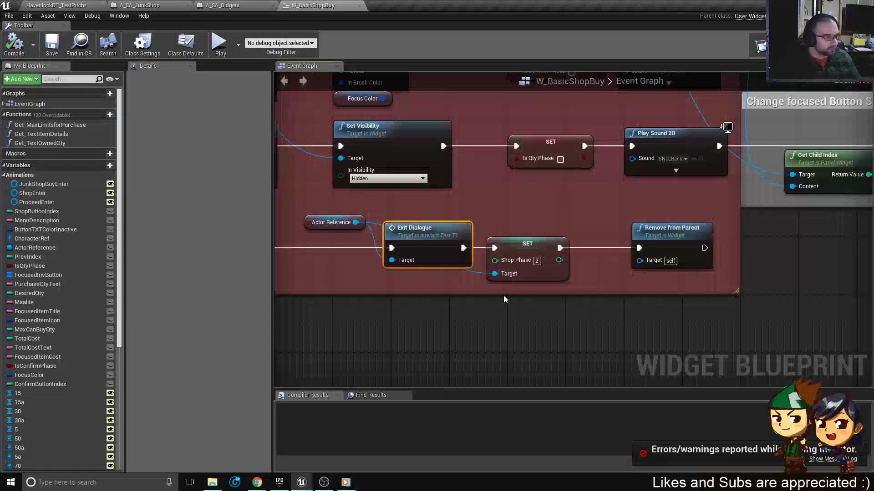
pyautogui.moveTo(504, 296); pyautogui.dragTo(636, 277, button='right')
pyautogui.moveTo(549, 218)
pyautogui.mouseDown()
pyautogui.moveTo(535, 254)
pyautogui.moveTo(539, 231)
pyautogui.mouseUp()
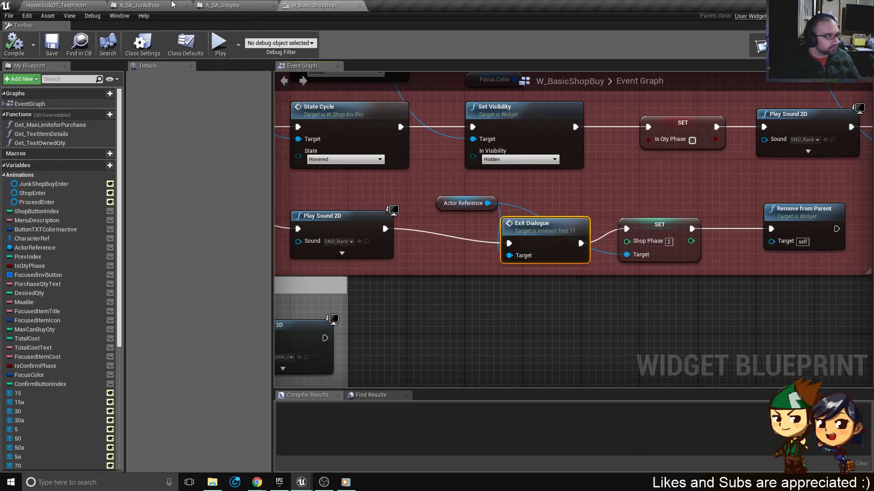
# Find the W Junk Shop Front widget created in the A_SA_JunkShop event graph and open the W_JunkShopFront blueprint.
pyautogui.moveTo(172, 4); pyautogui.dragTo(257, 6)
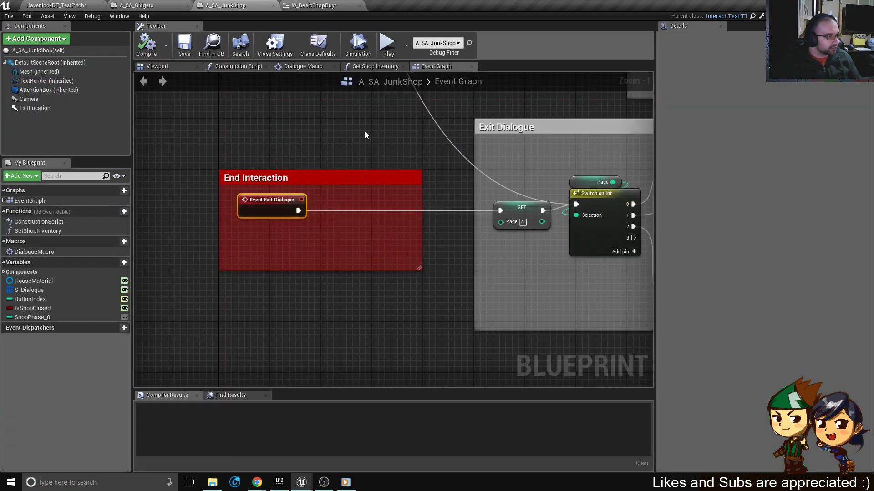
pyautogui.scroll(-5, 364, 136)
pyautogui.moveTo(364, 135); pyautogui.dragTo(431, 265, button='right')
pyautogui.scroll(6, 551, 182)
pyautogui.moveTo(483, 127); pyautogui.dragTo(424, 233, button='right')
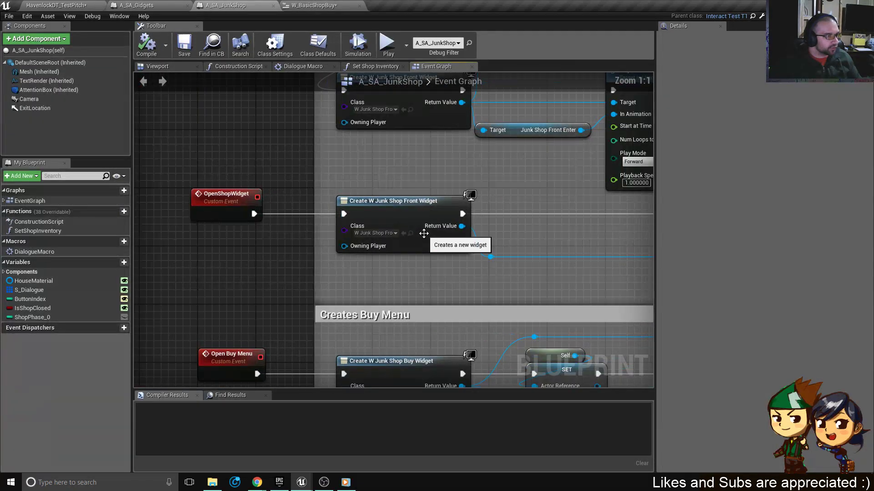
pyautogui.click(410, 234)
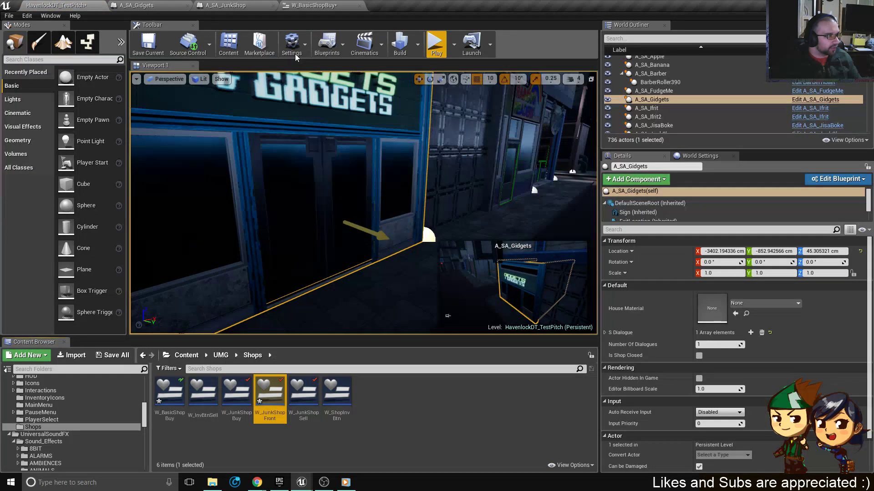
pyautogui.scroll(-4, 421, 236)
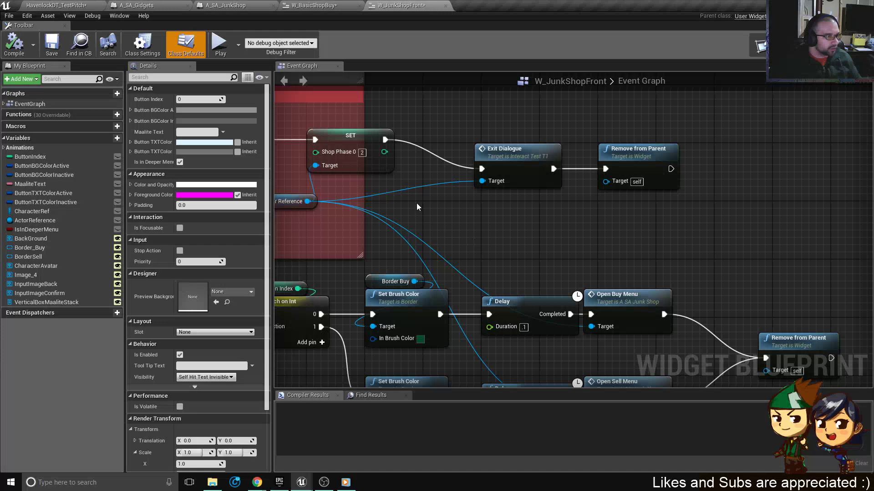
# Compare the node order of W_JunkShopFront's back-button exit chain with that of W_BasicShopBuy.
pyautogui.scroll(-3, 577, 225)
pyautogui.scroll(2, 577, 225)
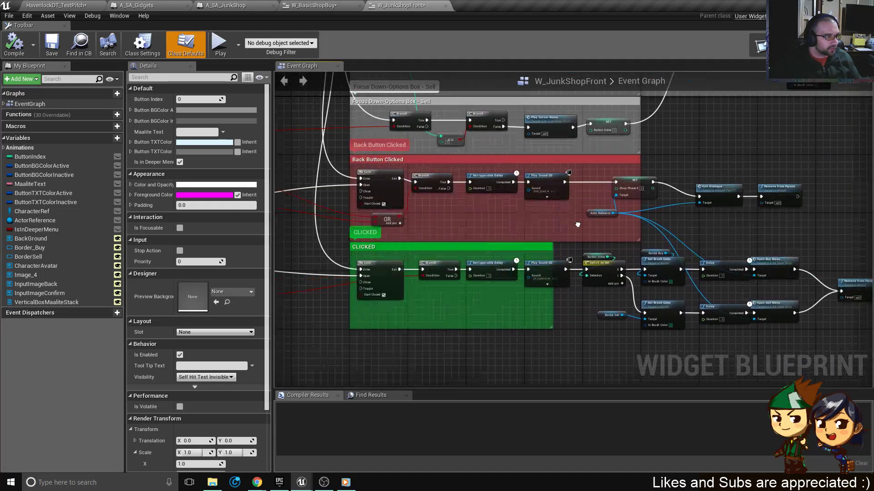
pyautogui.scroll(4, 524, 203)
pyautogui.scroll(-3, 631, 236)
pyautogui.moveTo(783, 246); pyautogui.dragTo(576, 229, button='right')
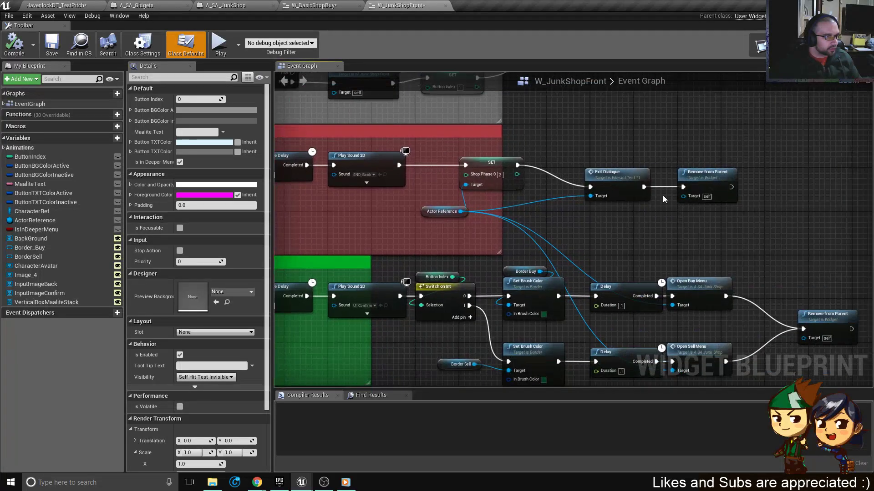
pyautogui.scroll(3, 577, 230)
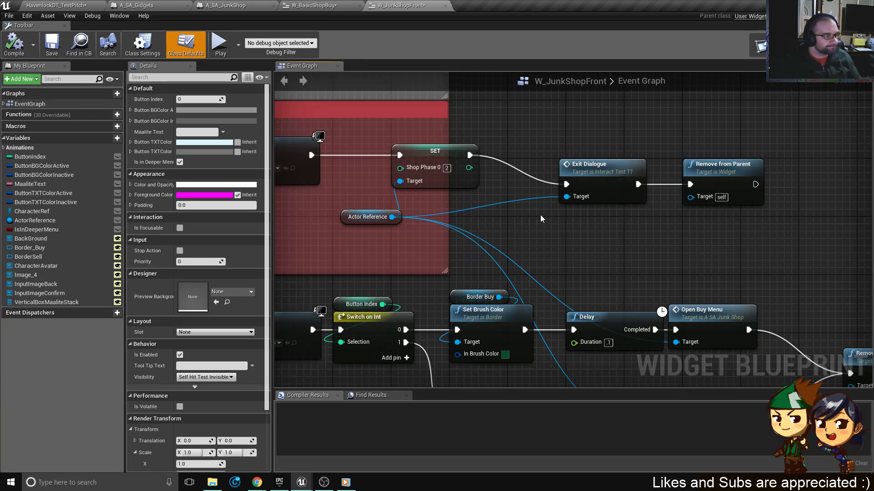
pyautogui.click(306, 6)
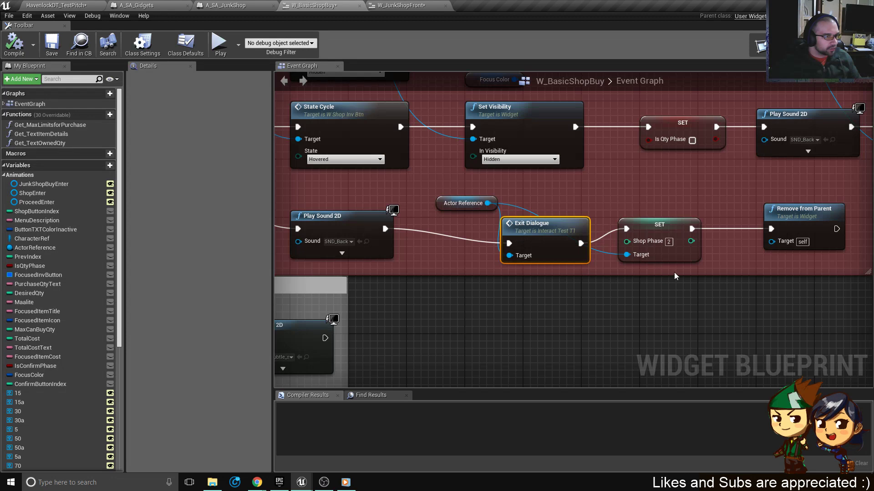
pyautogui.click(410, 5)
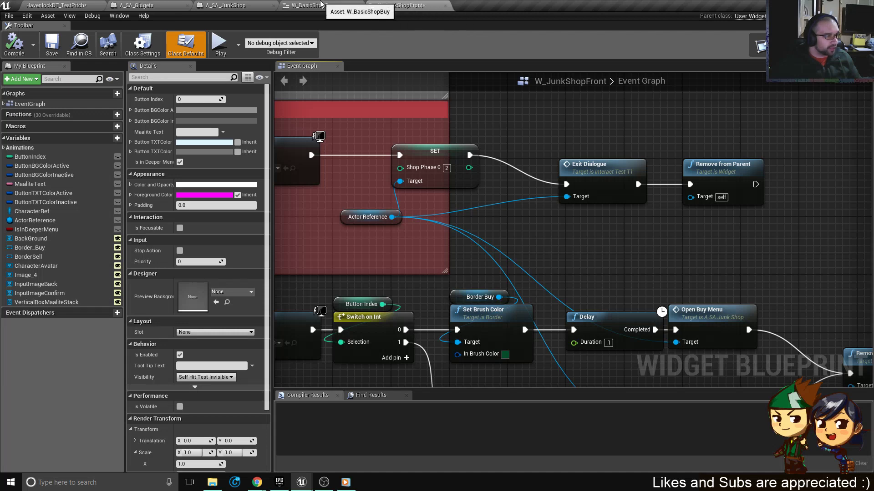
pyautogui.click(317, 4)
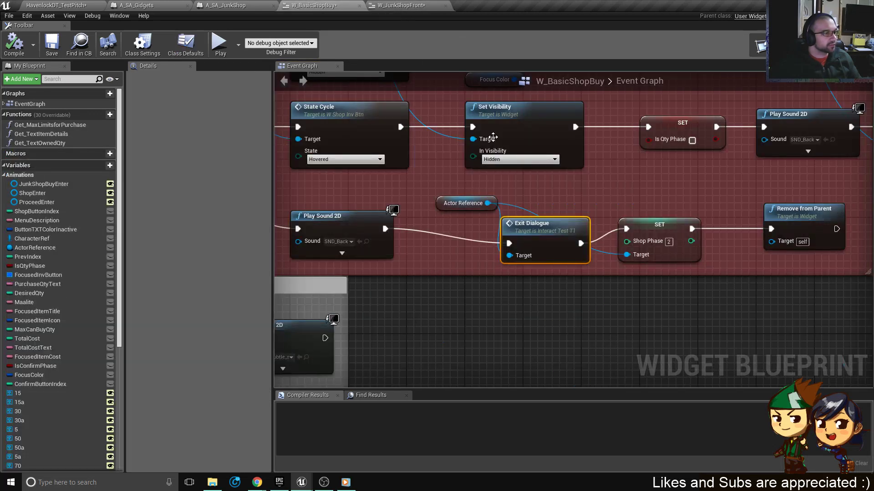
# Rewire W_BasicShopBuy's back-button chain so Set Shop Phase 2 runs before Exit Dialogue and Remove from Parent, and save the widget.
pyautogui.moveTo(643, 228); pyautogui.dragTo(481, 328)
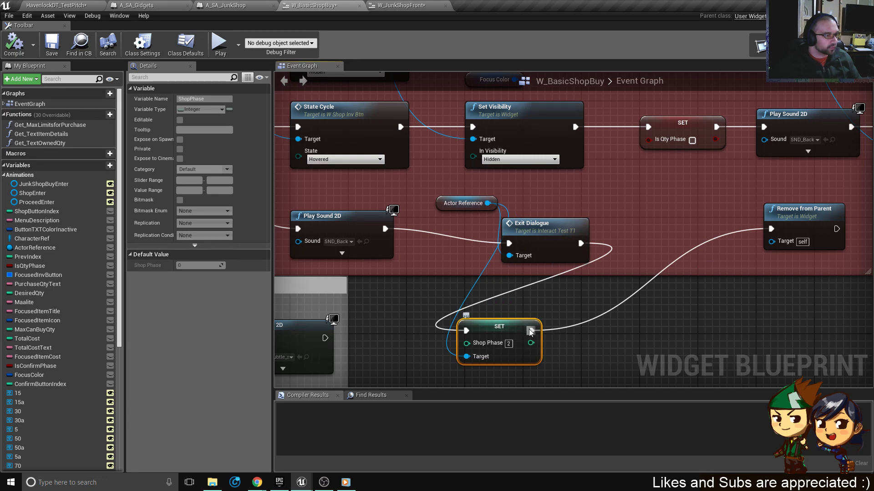
pyautogui.moveTo(531, 331); pyautogui.dragTo(565, 249)
pyautogui.moveTo(581, 243); pyautogui.dragTo(771, 229)
pyautogui.click(535, 225)
pyautogui.moveTo(534, 225); pyautogui.dragTo(673, 225)
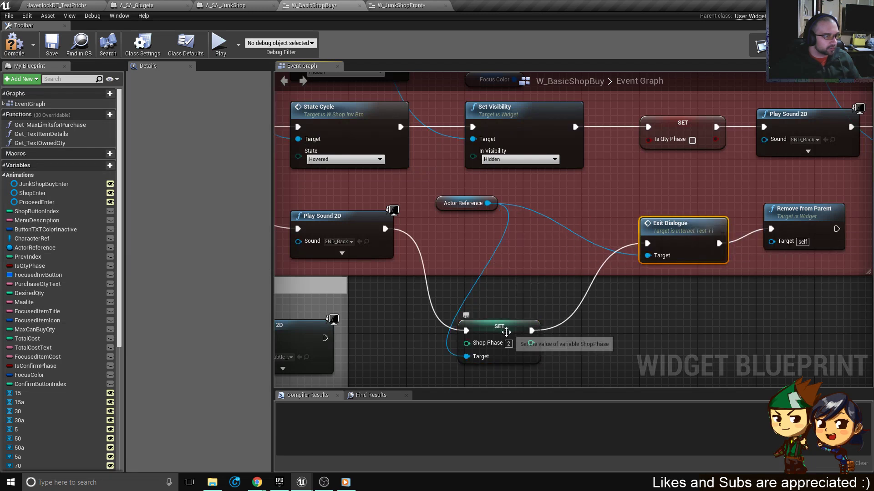
pyautogui.moveTo(509, 333); pyautogui.dragTo(538, 231)
pyautogui.click(52, 45)
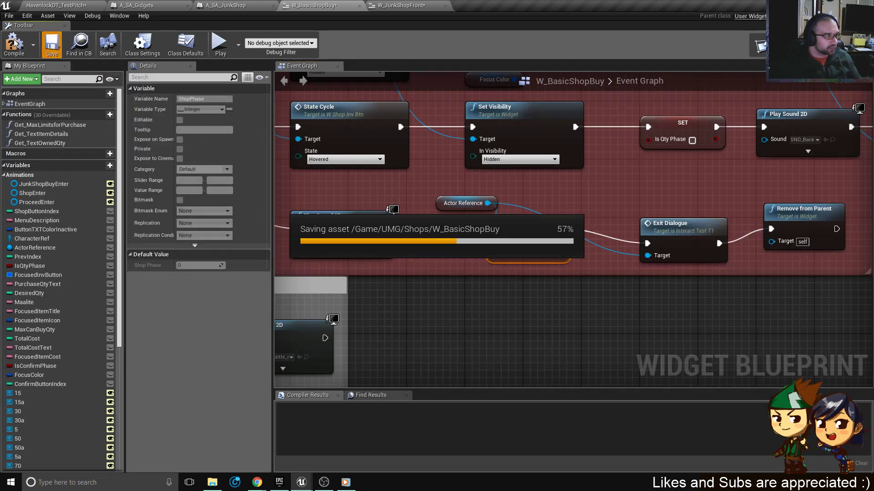
# Play the HavenlockDT_TestPitch level, choose a starting character and walk towards the Gidgets & Gadgets storefront.
pyautogui.click(55, 5)
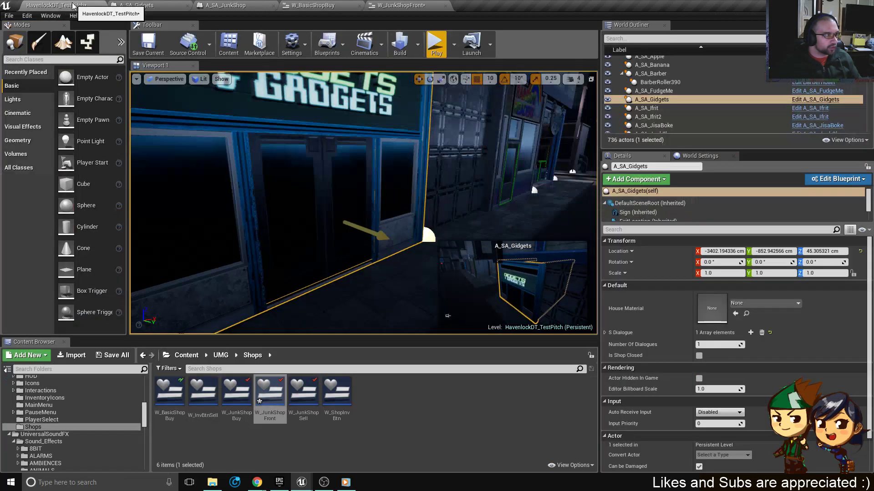
pyautogui.click(436, 45)
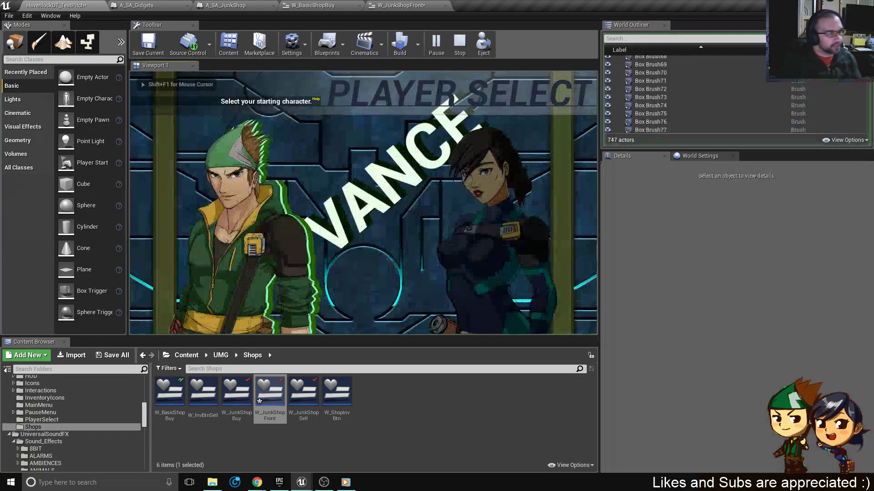
pyautogui.press('Return')
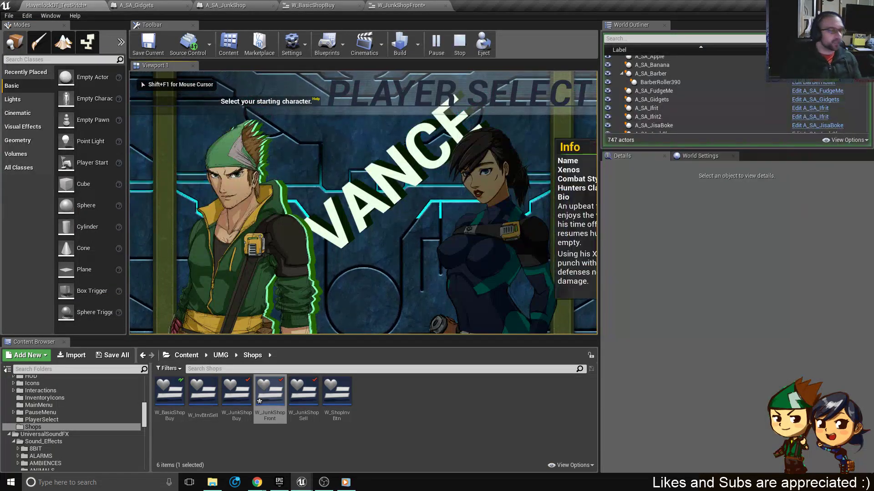
pyautogui.press('Down')
pyautogui.press('Return')
pyautogui.press('w')
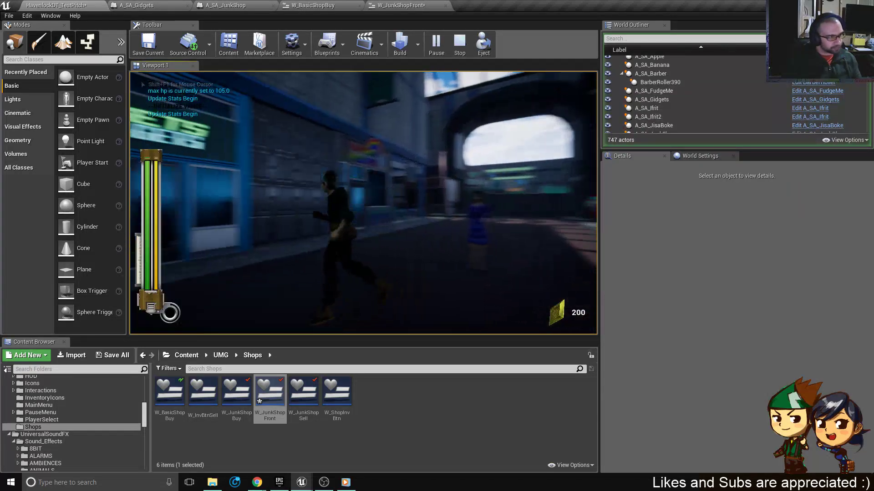
# Enter the shop's buy menu, move the focus to Alloy, then back out through the Shop Keeper's closing dialogue.
pyautogui.press('e')
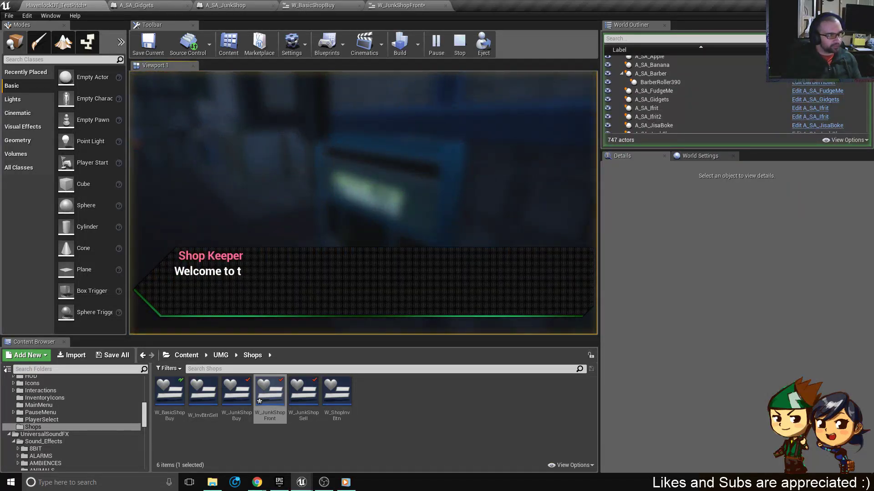
pyautogui.press('e')
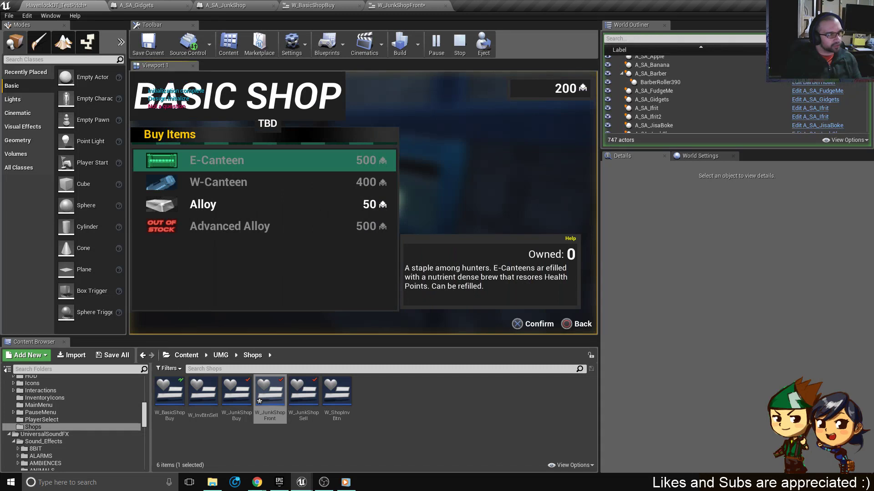
pyautogui.press('Down')
pyautogui.press('Down')
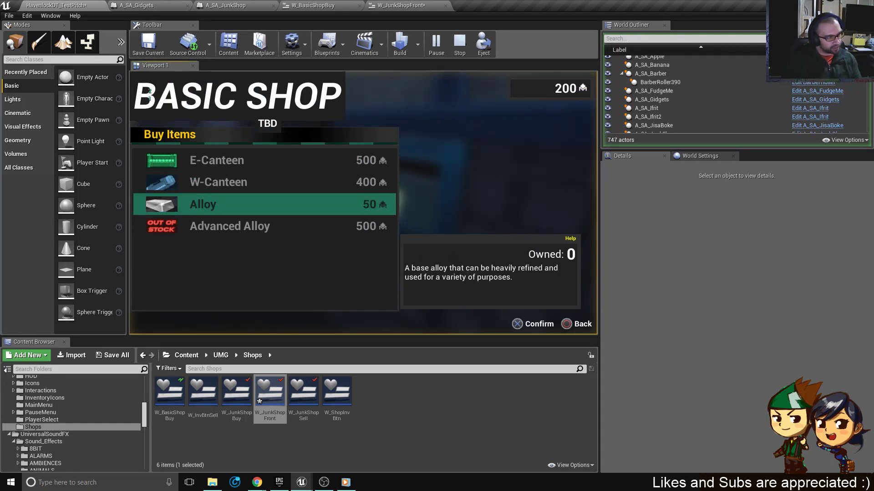
pyautogui.press('Escape')
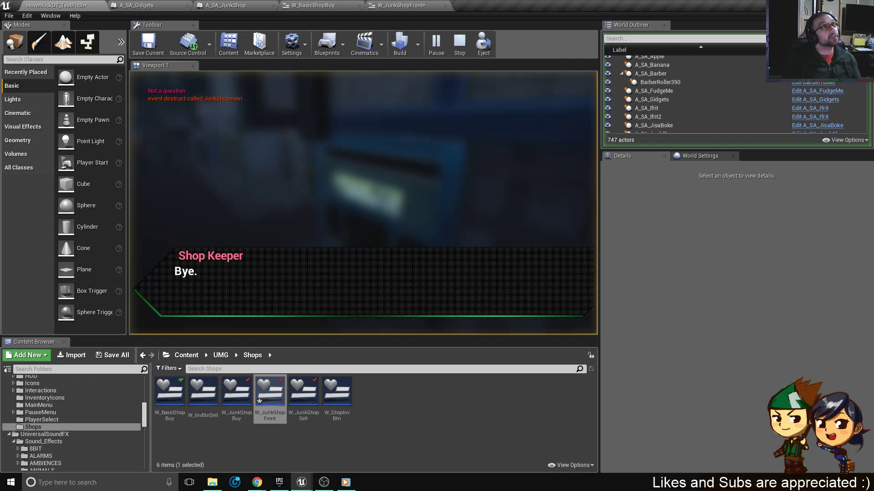
pyautogui.press('e')
pyautogui.press('s')
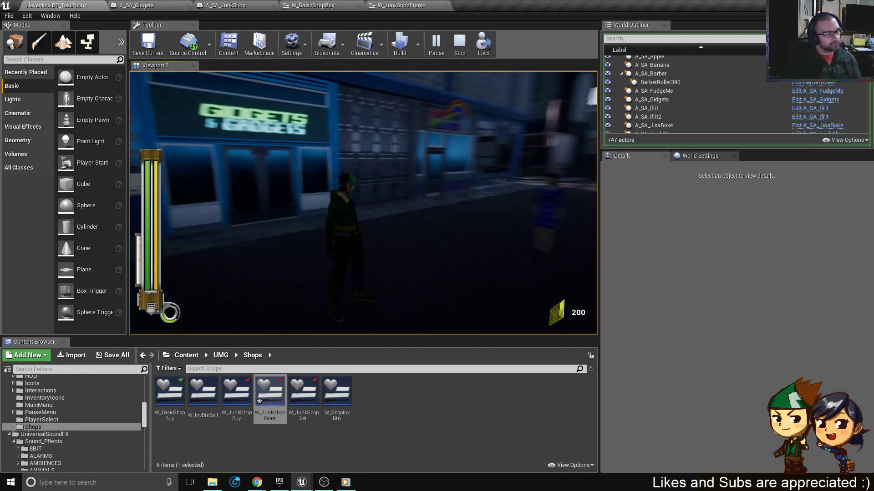
# Enter Gidgets & Gadgets again, cycle the focus through the buy menu's items and stop the play session.
pyautogui.press('w')
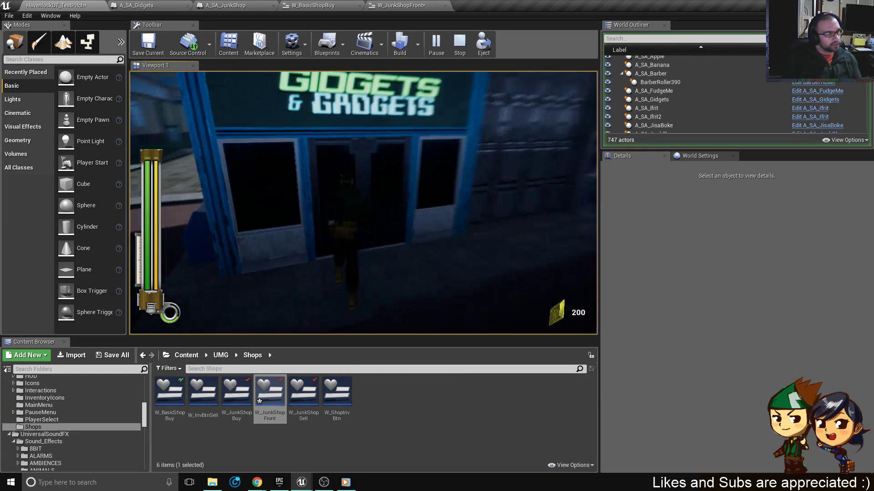
pyautogui.press('e')
pyautogui.press('e')
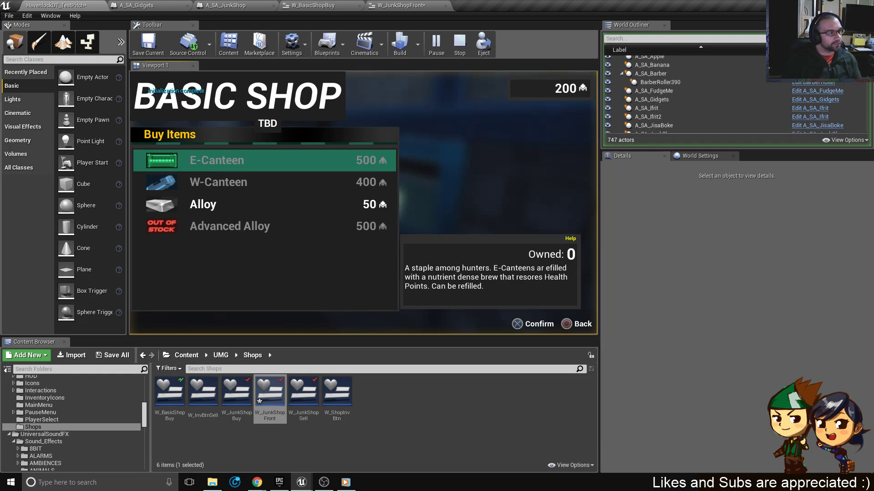
pyautogui.press('Down')
pyautogui.press('Down')
pyautogui.press('Down')
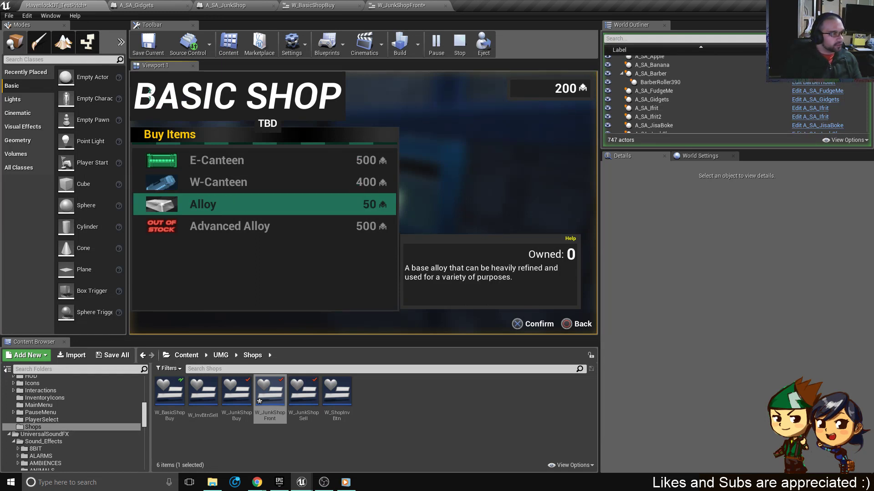
pyautogui.press('Up')
pyautogui.press('Up')
pyautogui.press('Up')
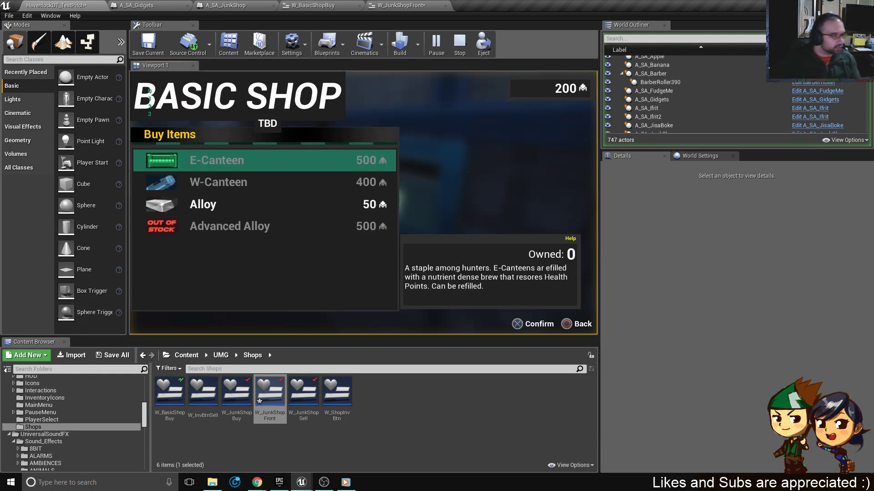
pyautogui.press('Escape')
# Open W_BasicShopBuy's designer layout, check the binding options for the BASIC SHOP title text and select the TBD text block.
pyautogui.click(321, 6)
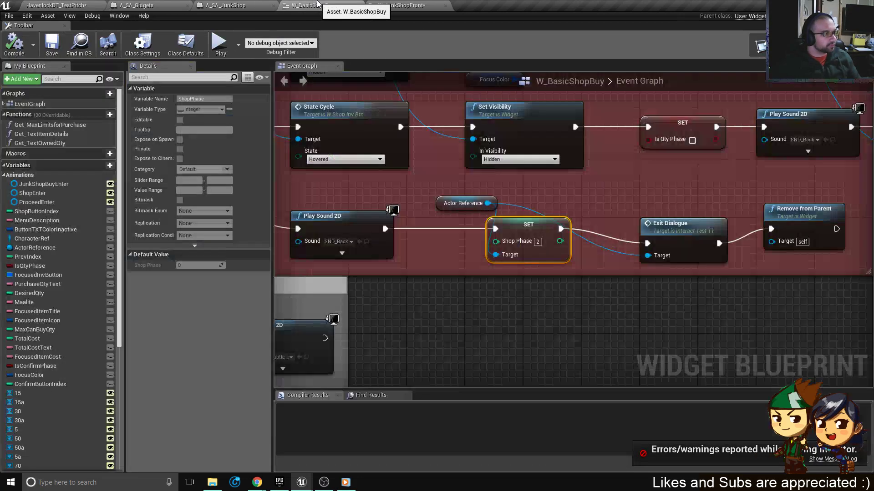
pyautogui.click(769, 45)
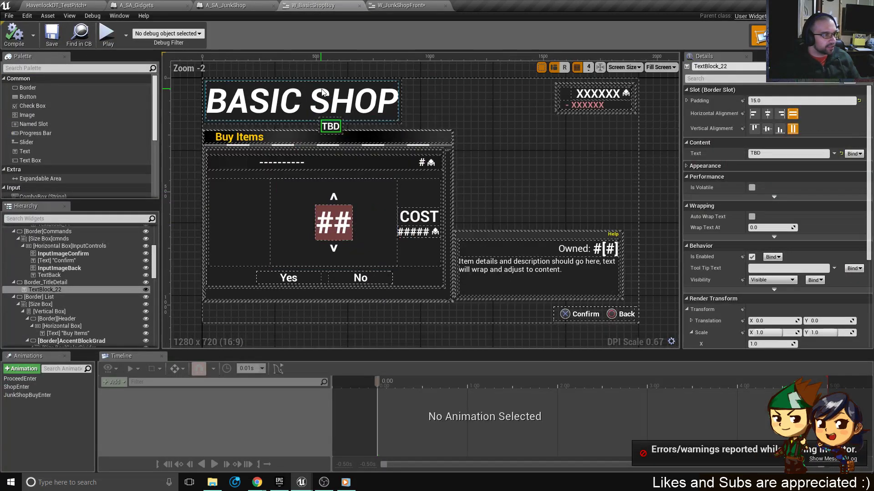
pyautogui.scroll(4, 333, 100)
pyautogui.click(404, 107)
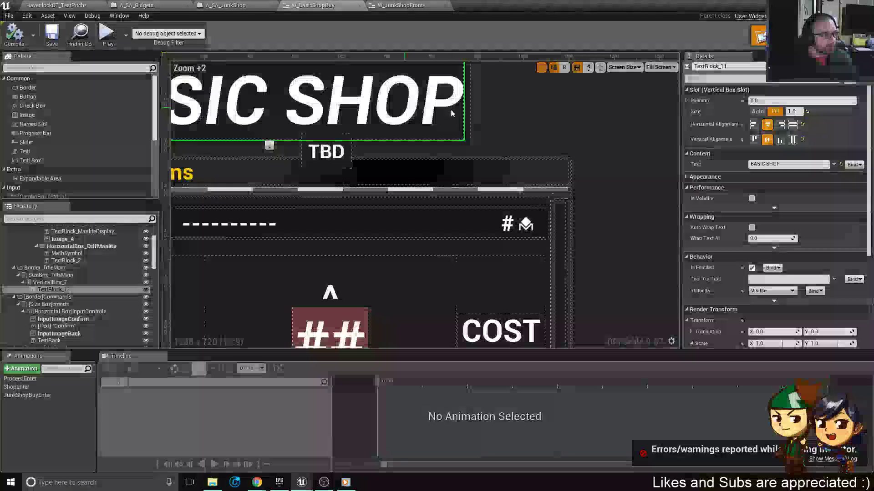
pyautogui.click(847, 164)
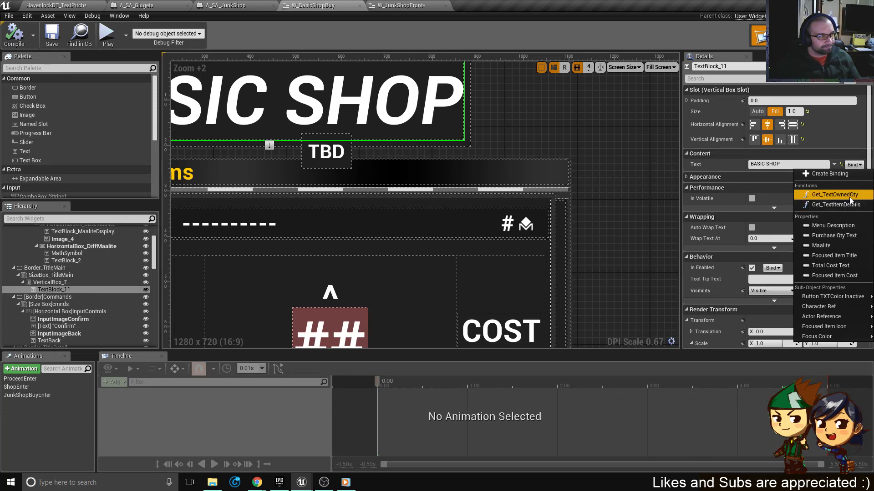
pyautogui.scroll(-2, 589, 154)
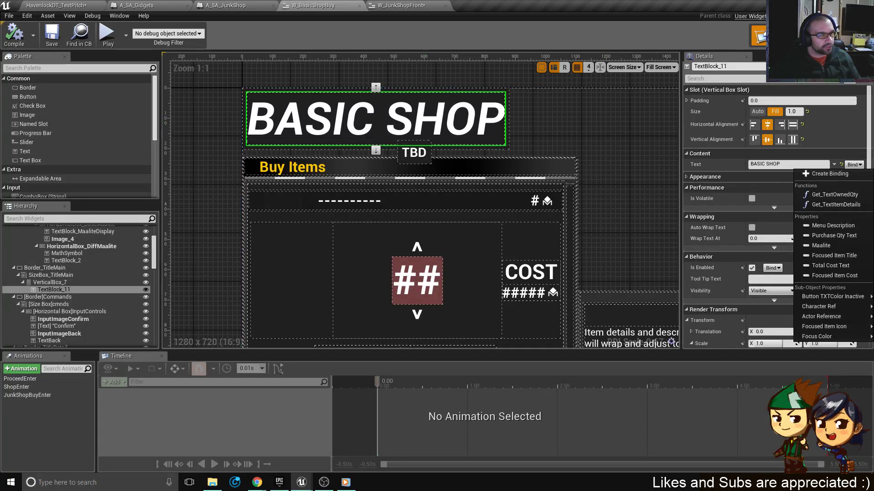
pyautogui.click(412, 153)
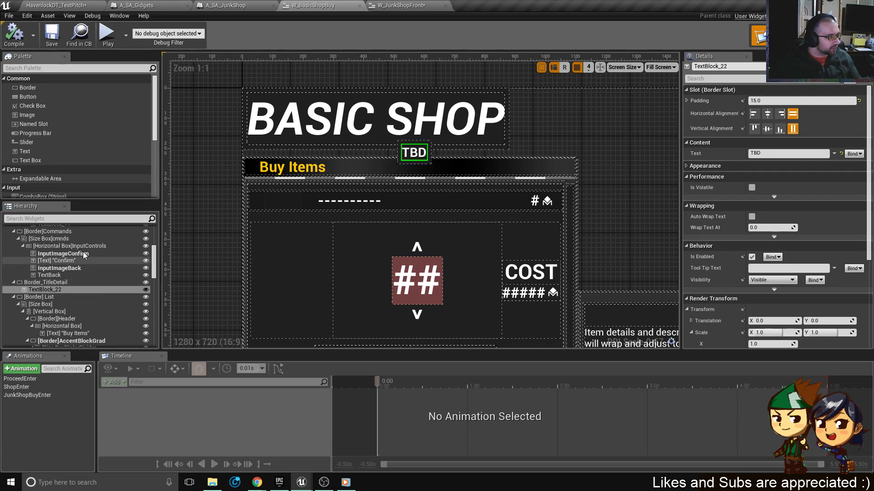
# In W_BasicShopBuy's graph, find the references to the ButtonTXTColorInactive variable and delete that variable.
pyautogui.click(64, 226)
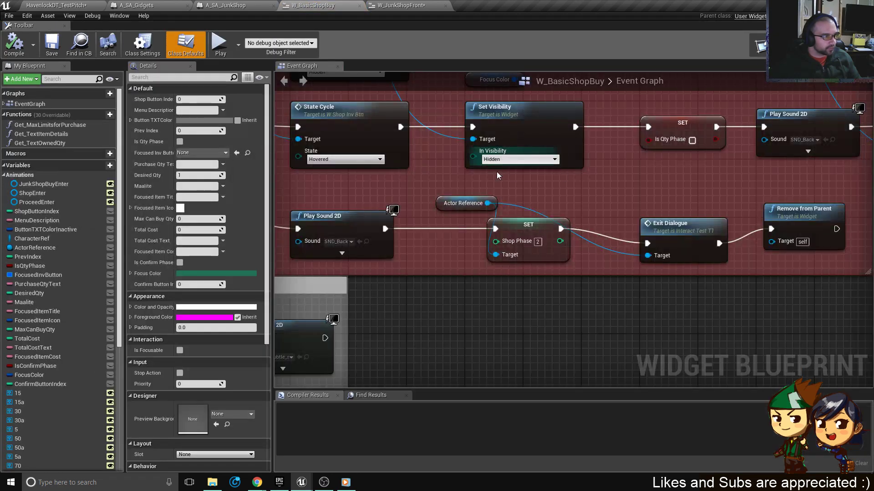
pyautogui.scroll(-3, 690, 367)
pyautogui.moveTo(689, 368); pyautogui.dragTo(733, 389, button='right')
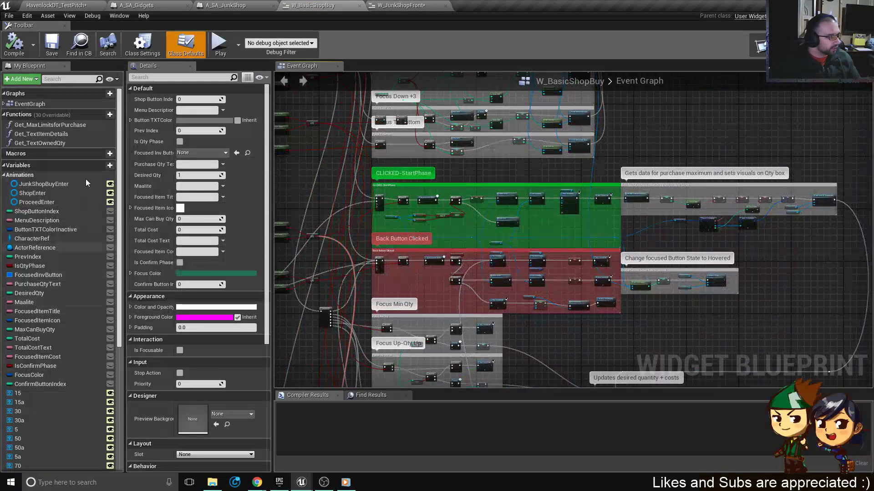
pyautogui.click(61, 229)
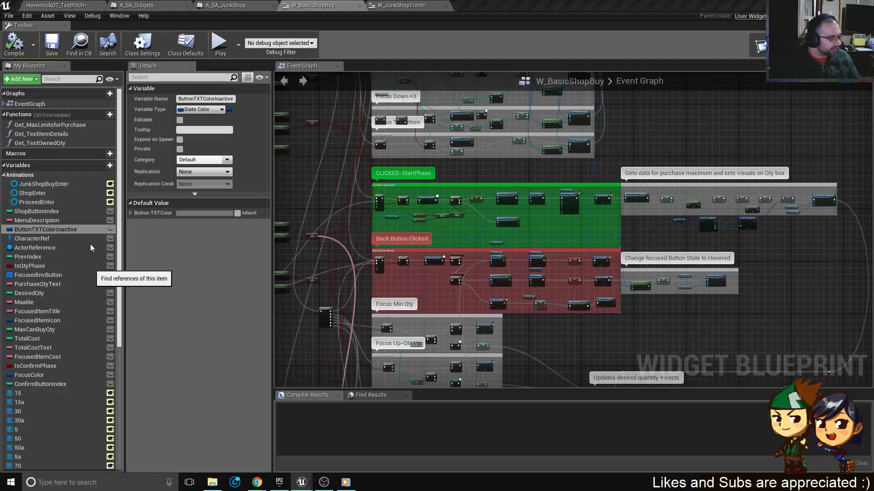
pyautogui.click(90, 248)
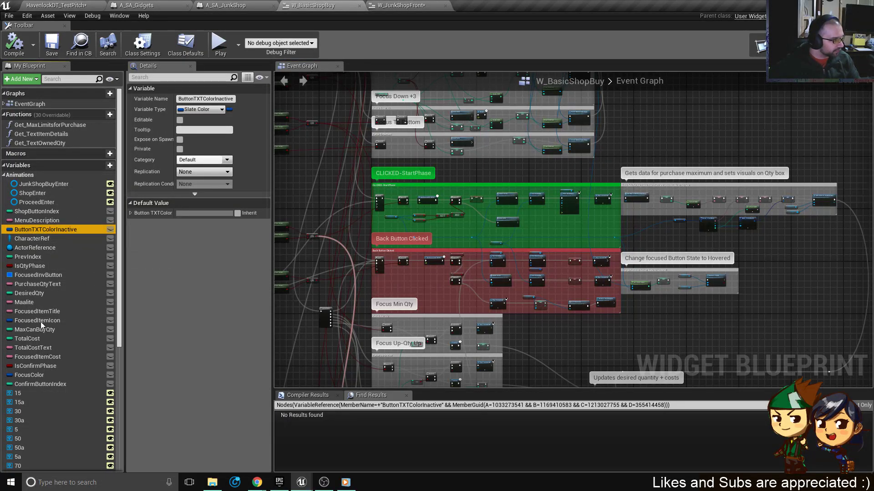
pyautogui.press('Delete')
# Find the references to the FocusedItemIcon variable and collapse the Animations group in the variable list.
pyautogui.click(51, 310)
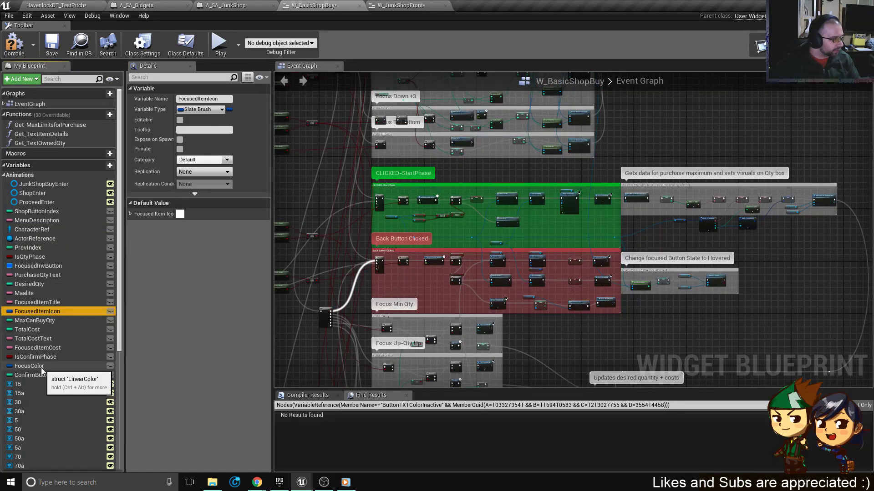
pyautogui.rightClick(56, 312)
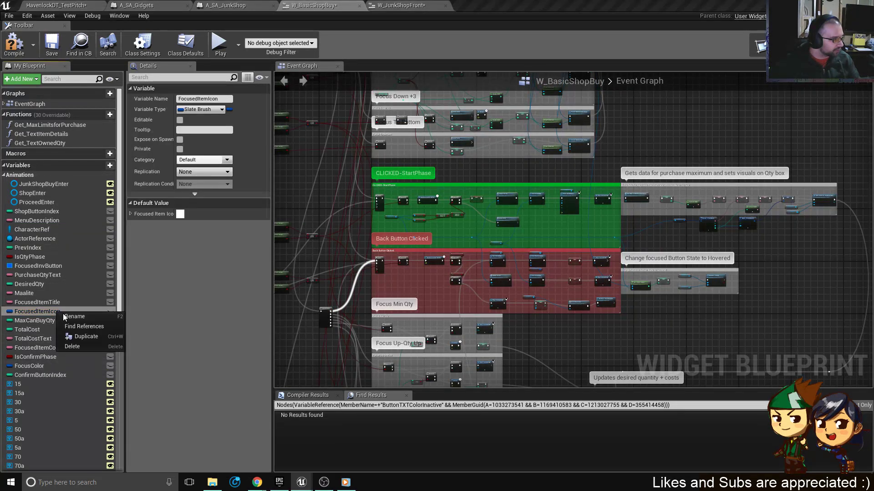
pyautogui.click(87, 327)
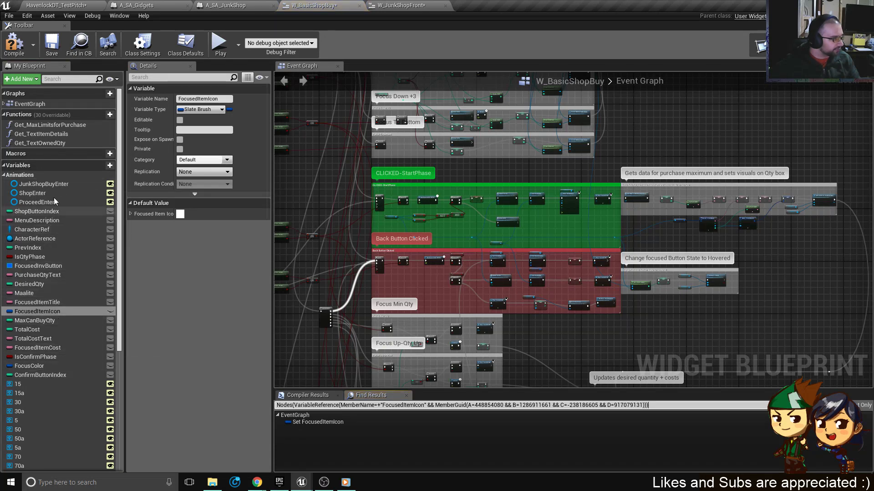
pyautogui.click(4, 176)
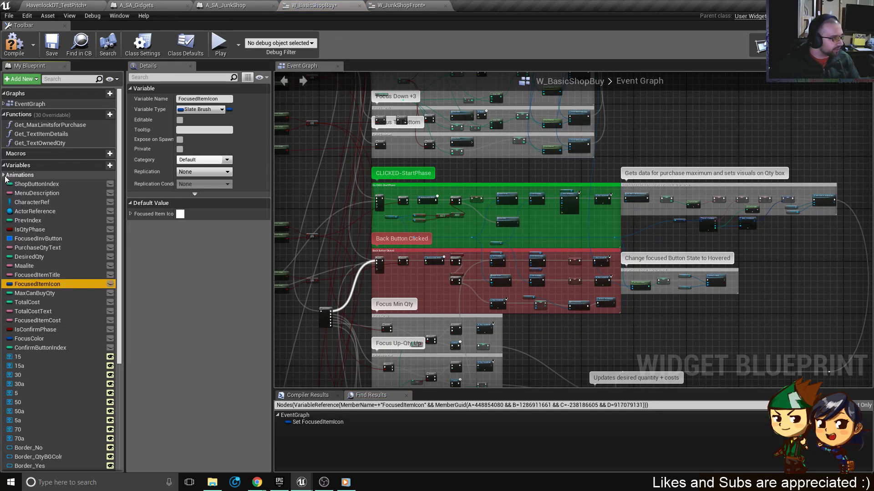
pyautogui.click(7, 178)
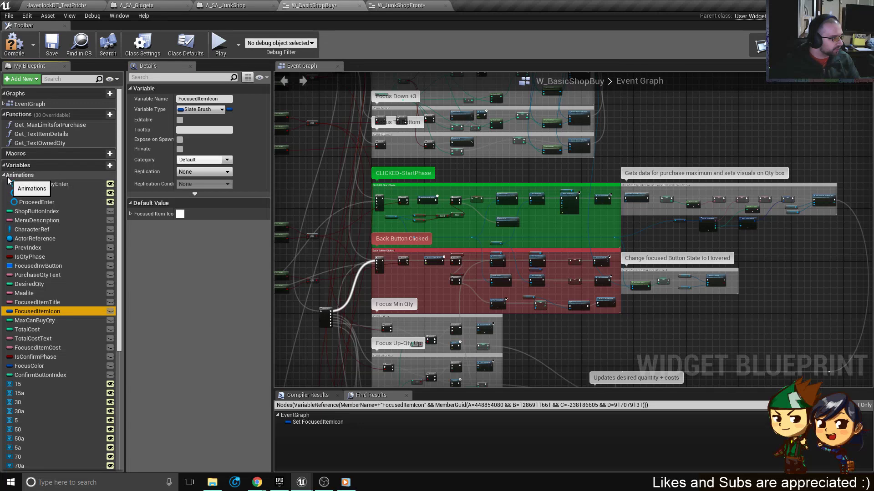
pyautogui.click(6, 176)
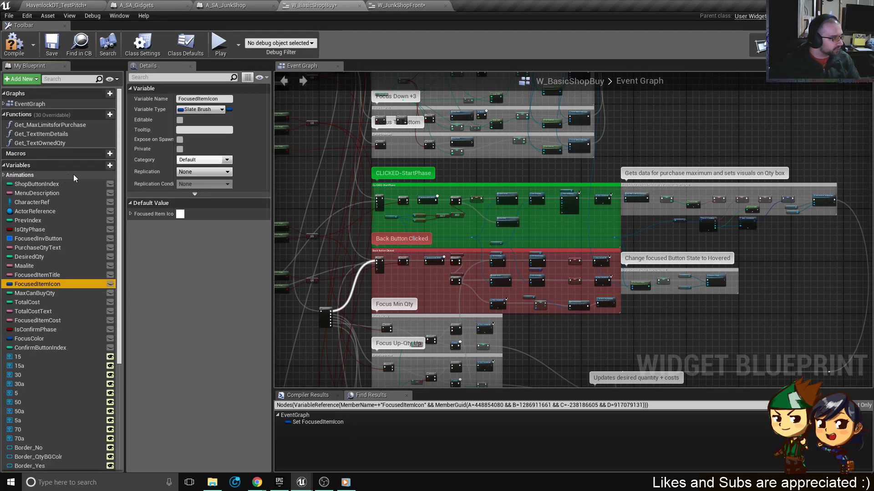
# Add a new Text variable to W_BasicShopBuy, duplicate it and name the duplicate StoreTitleDetail.
pyautogui.click(110, 166)
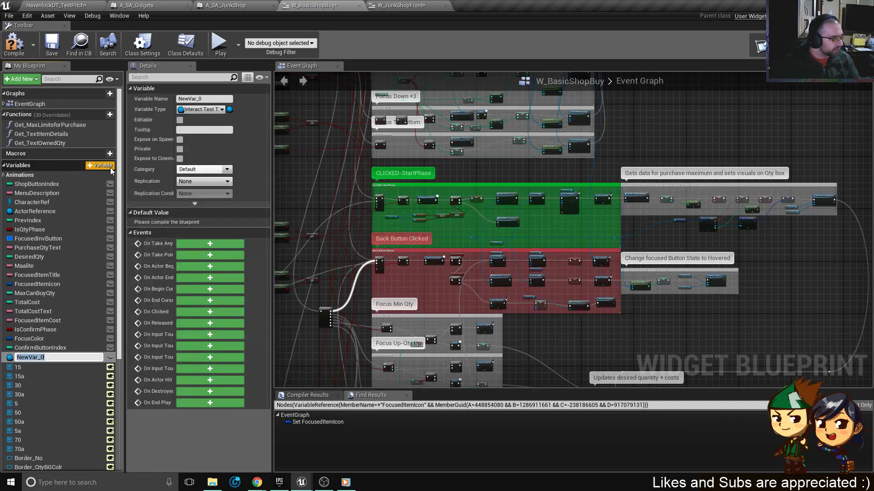
pyautogui.click(200, 109)
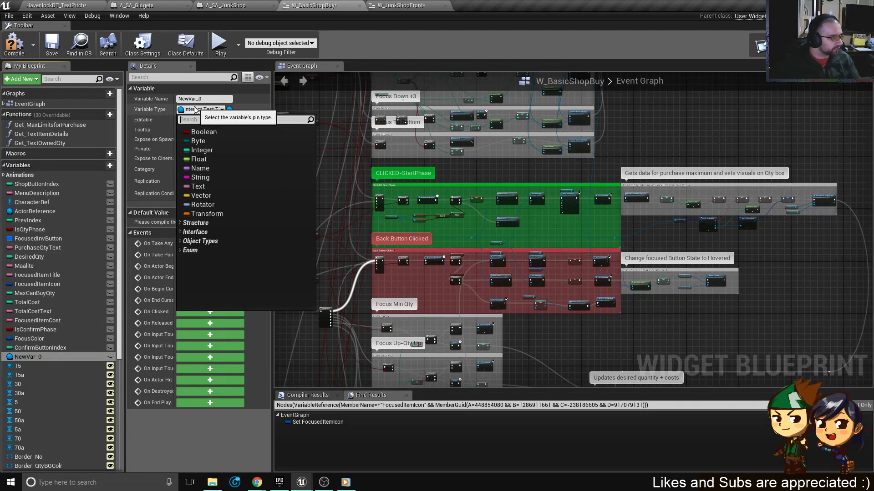
pyautogui.click(199, 186)
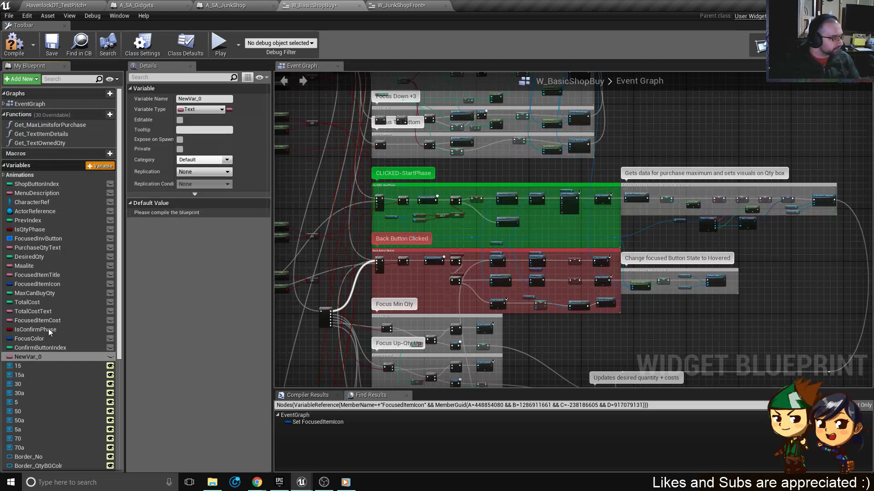
pyautogui.click(51, 357)
pyautogui.hotkey('ctrl', 'w')
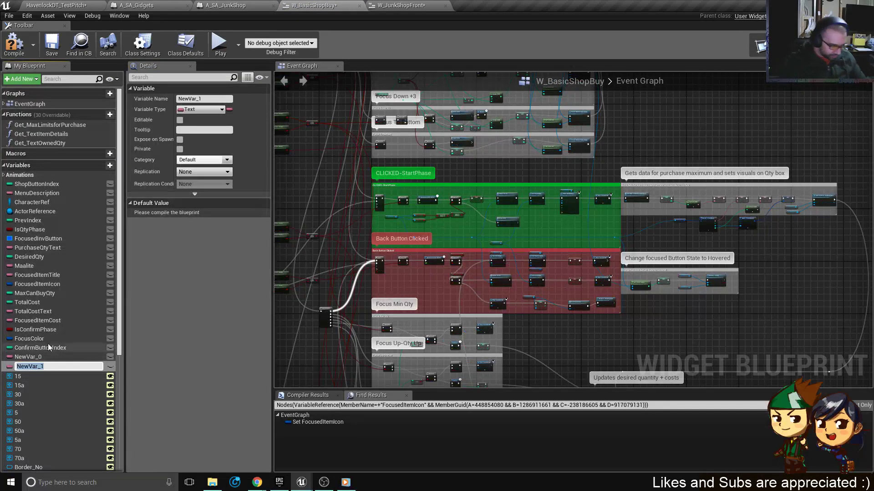
pyautogui.write('Title')
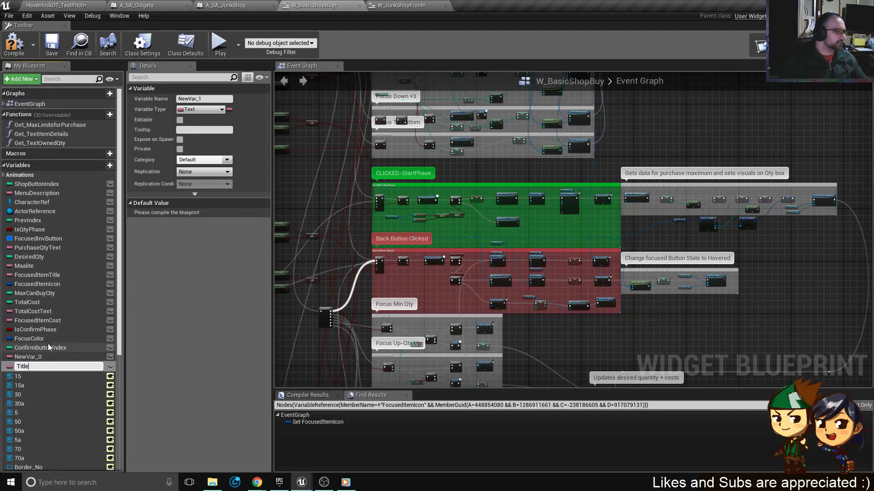
pyautogui.press('BackSpace')
pyautogui.write('Store')
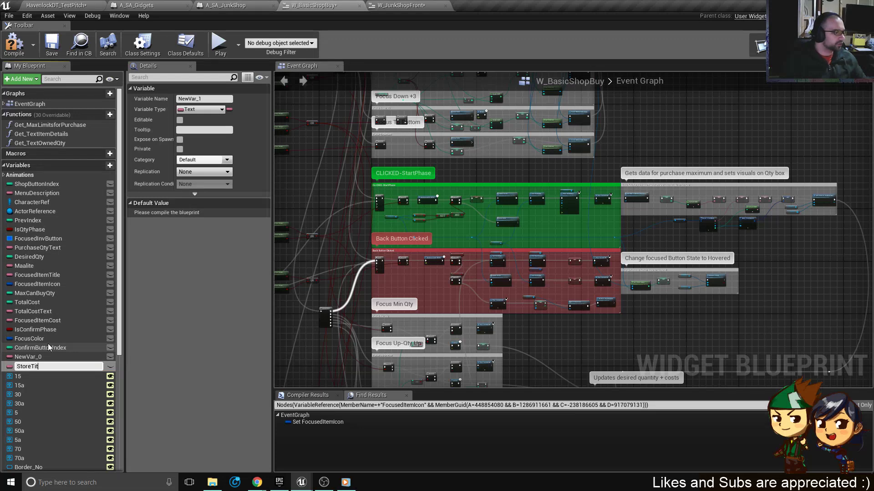
pyautogui.write('TitleDetail')
pyautogui.press('Return')
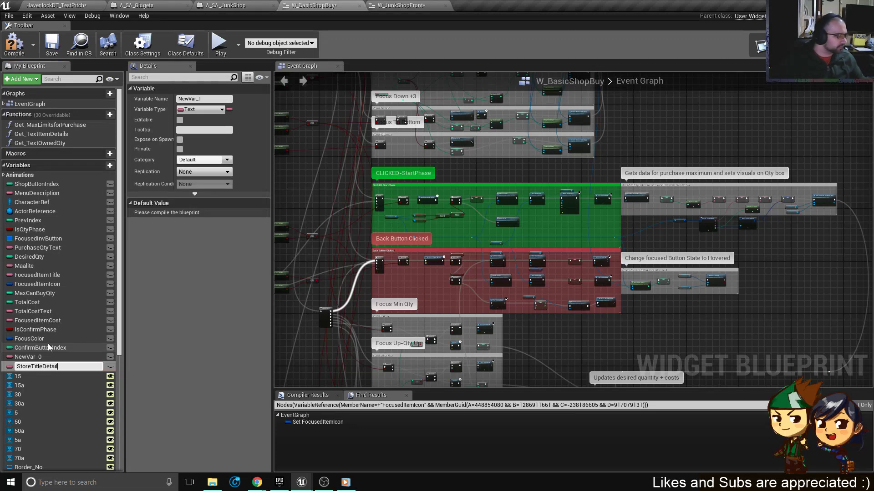
# Rename the original new Text variable to StoreTitleMain, save and compile the blueprint, and give the variable the default value "Baisc Shop".
pyautogui.doubleClick(43, 357)
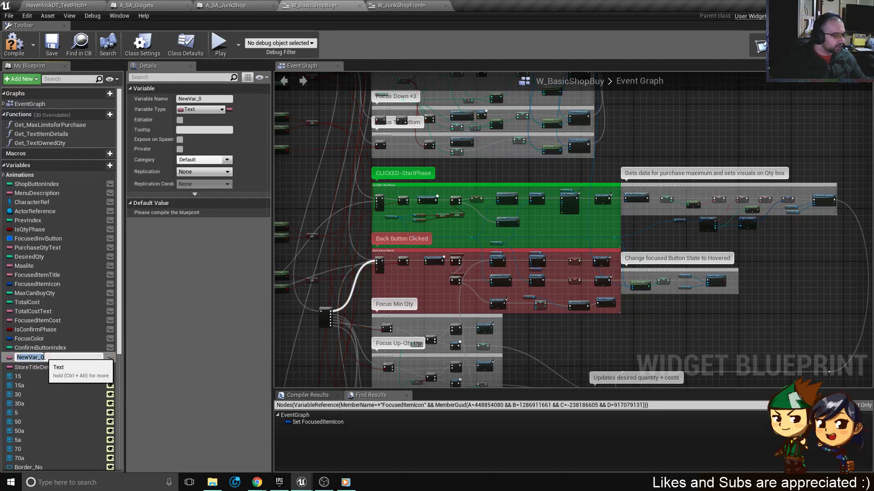
pyautogui.write('St')
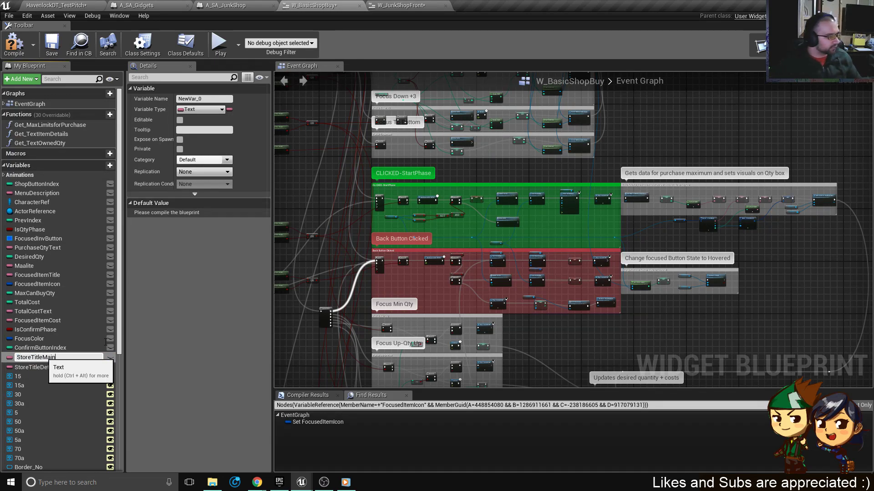
pyautogui.write('oreTitleMain')
pyautogui.press('Return')
pyautogui.click(58, 50)
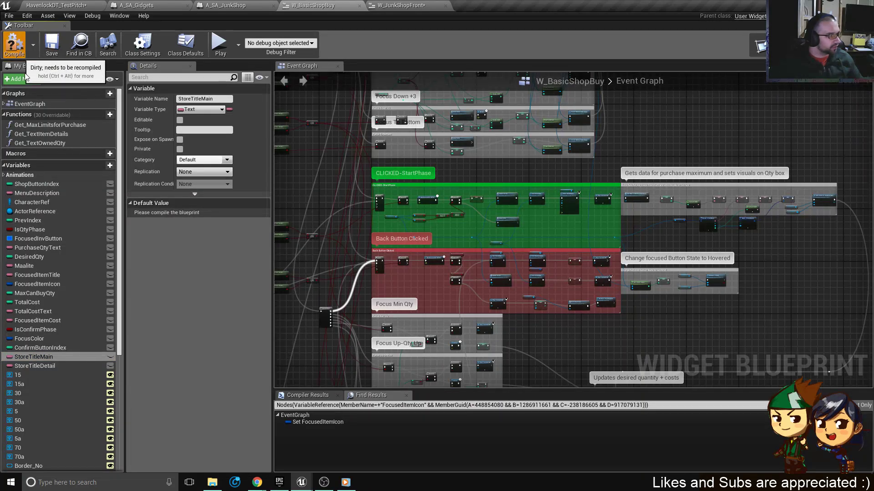
pyautogui.click(14, 45)
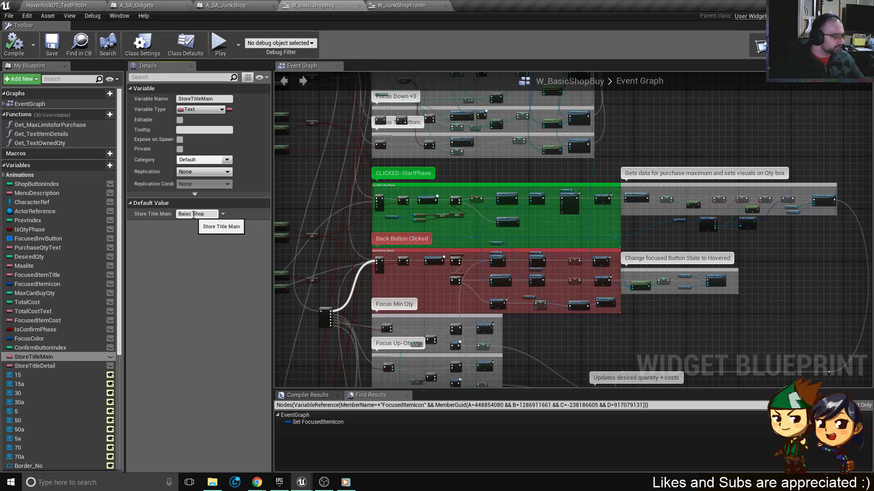
# Set StoreTitleDetail's default value to "Shop Name in Full", then compile and save W_BasicShopBuy.
pyautogui.click(41, 365)
pyautogui.click(188, 216)
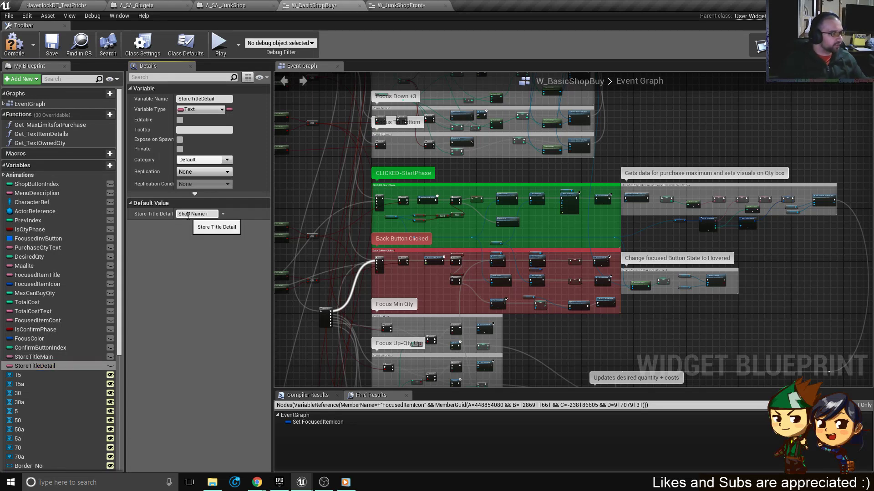
pyautogui.write('Shop Name in Full')
pyautogui.press('Return')
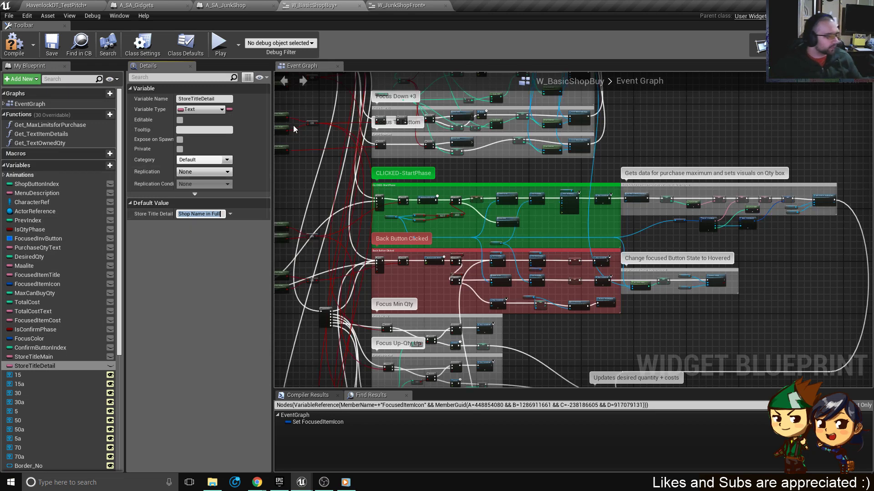
pyautogui.click(52, 45)
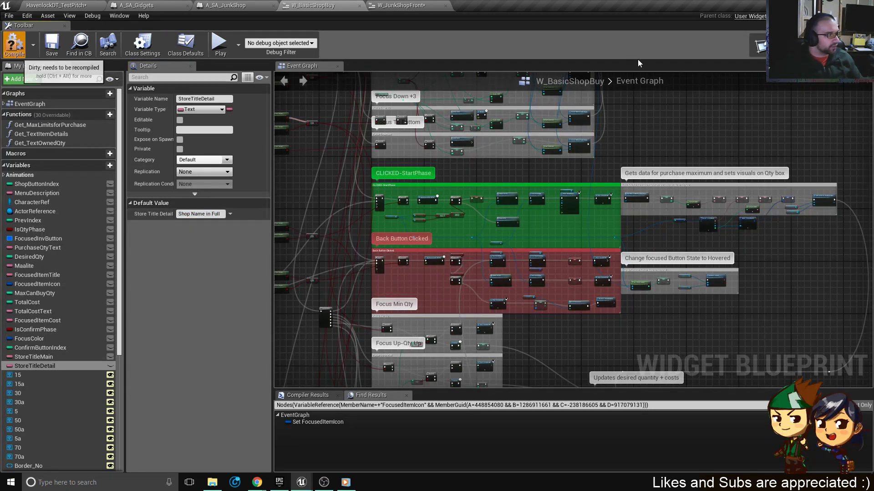
# In the designer layout, bind the BASIC SHOP title's text to the Store Title Main variable.
pyautogui.click(759, 45)
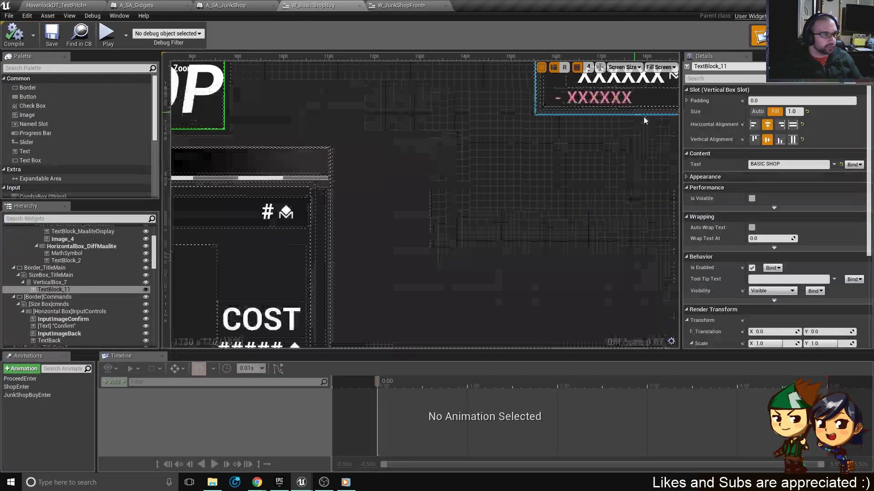
pyautogui.moveTo(644, 121); pyautogui.dragTo(585, 201, button='right')
pyautogui.scroll(-4, 483, 214)
pyautogui.scroll(4, 329, 187)
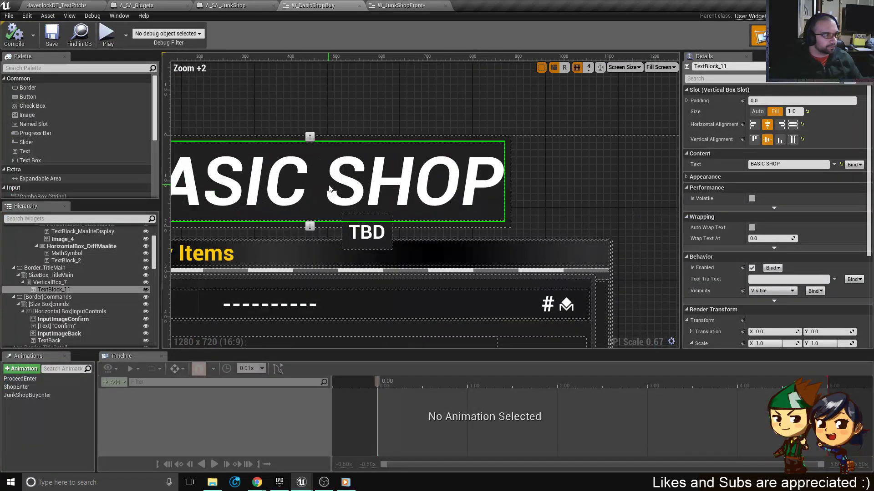
pyautogui.click(854, 165)
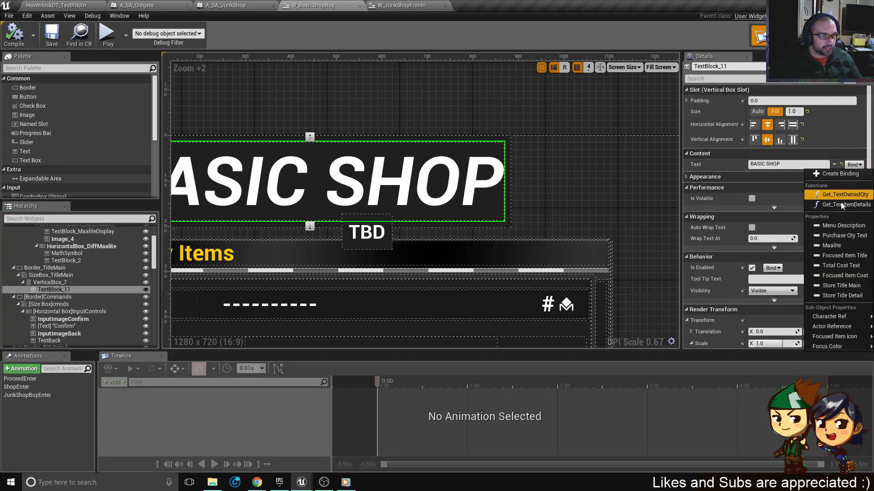
pyautogui.click(855, 286)
# Bind the TBD text block's text to Store Title Detail, then save and compile the widget.
pyautogui.click(367, 233)
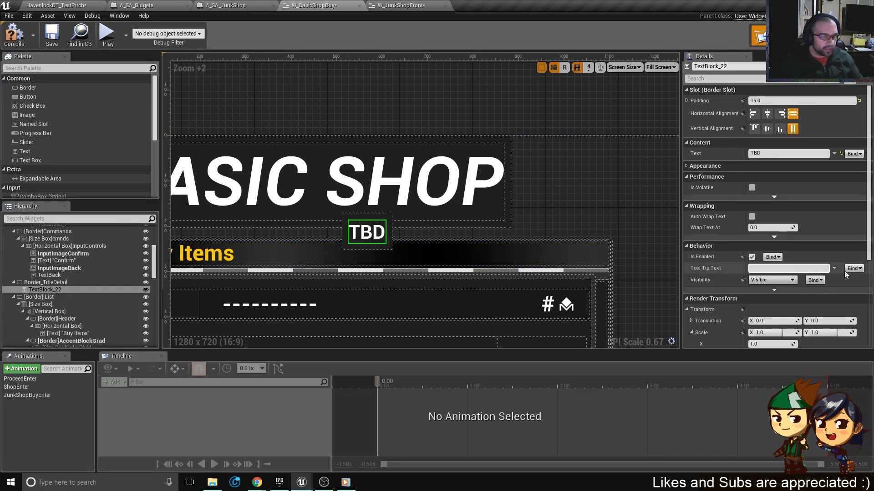
pyautogui.click(854, 153)
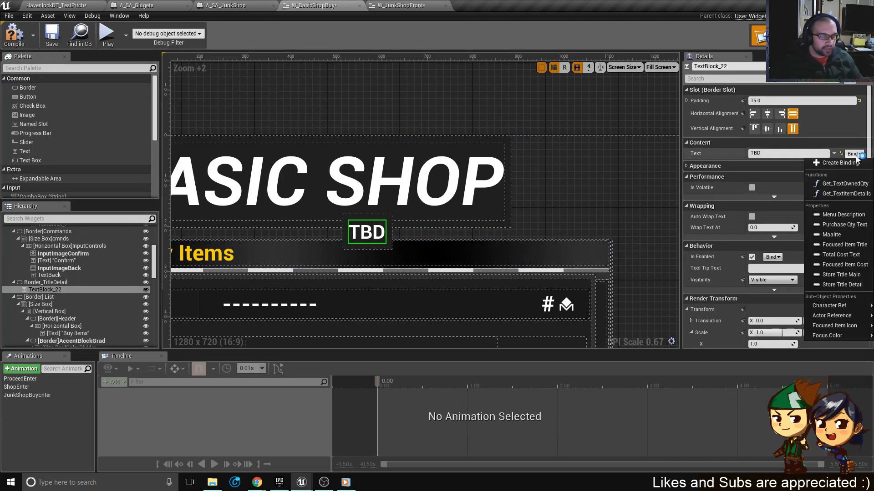
pyautogui.click(847, 285)
pyautogui.hotkey('ctrl', 's')
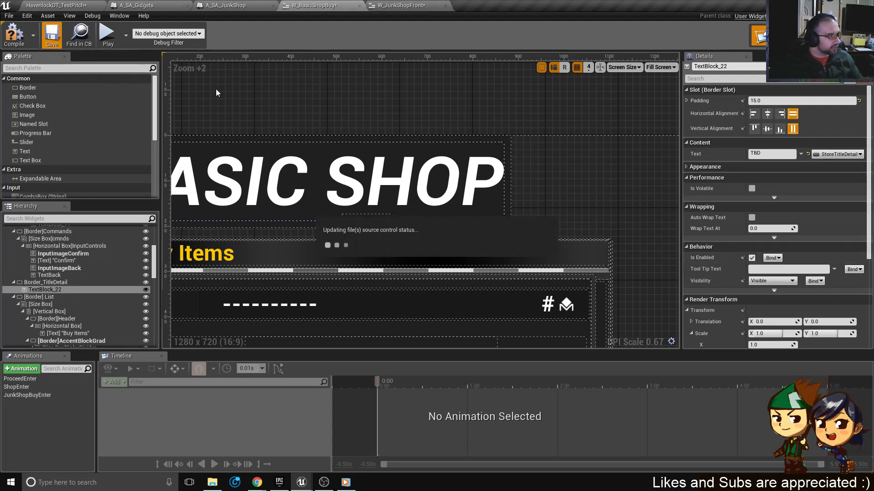
pyautogui.scroll(-3, 318, 114)
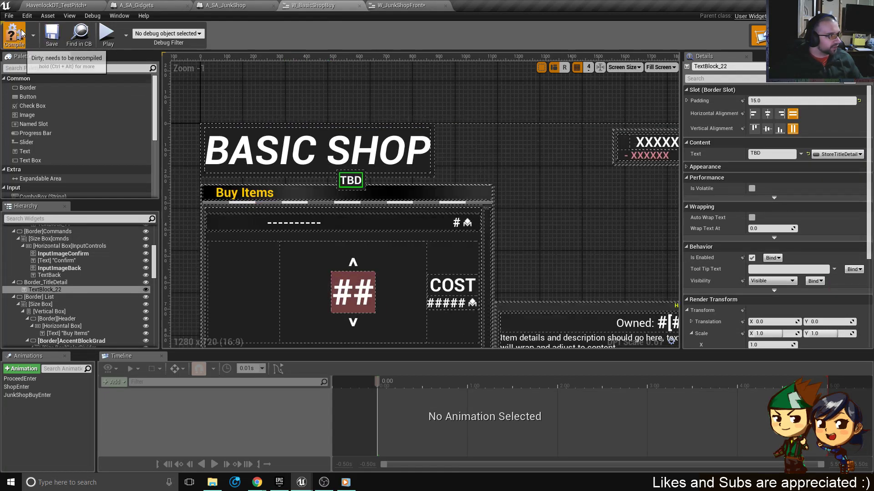
pyautogui.press('F7')
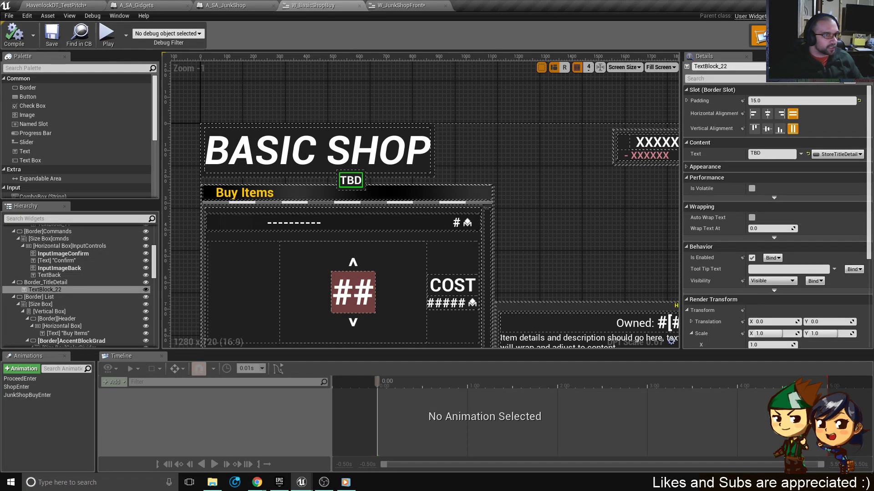
# Locate the Creates Buy Menu section in the A_SA_Gidgets event graph.
pyautogui.click(836, 35)
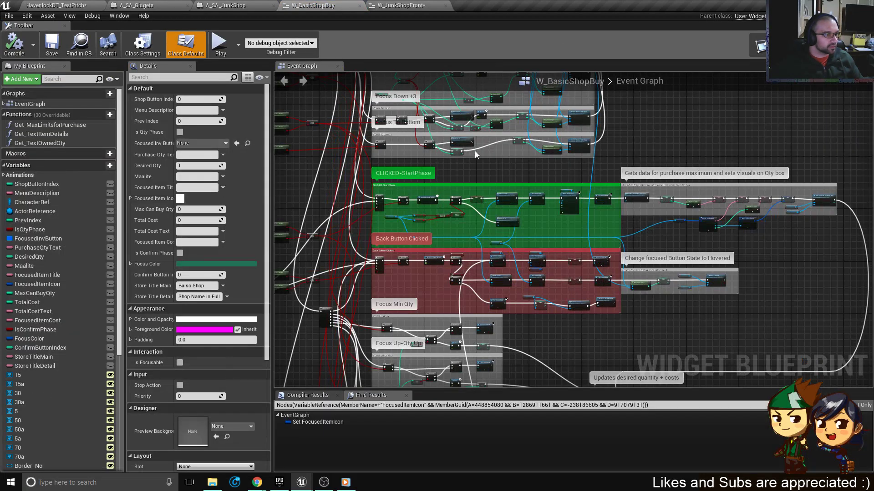
pyautogui.click(226, 6)
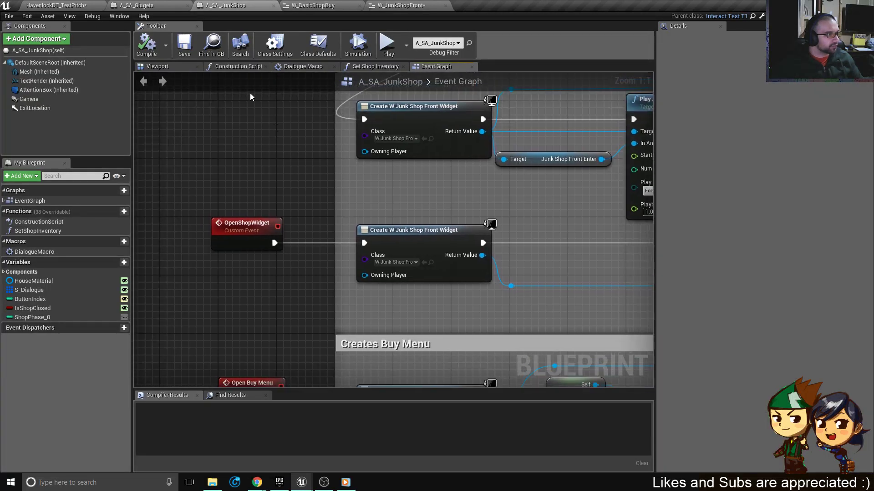
pyautogui.scroll(-6, 278, 121)
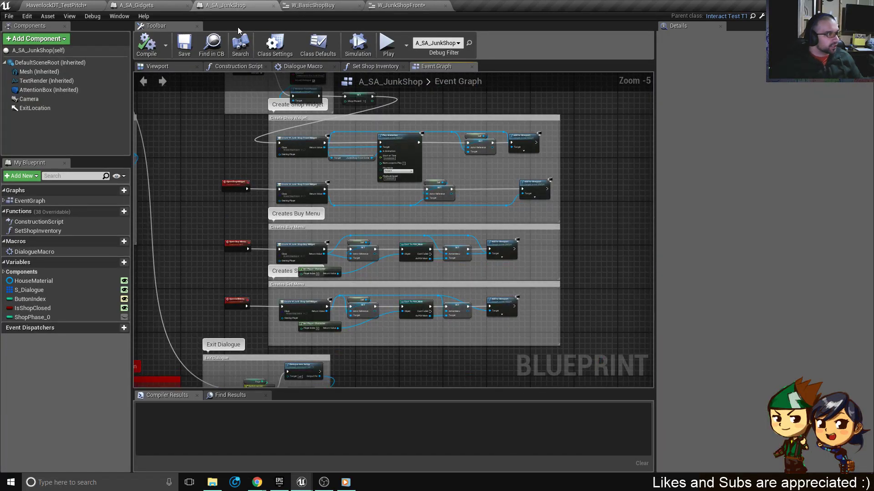
pyautogui.click(144, 5)
pyautogui.moveTo(443, 246); pyautogui.dragTo(143, 212, button='right')
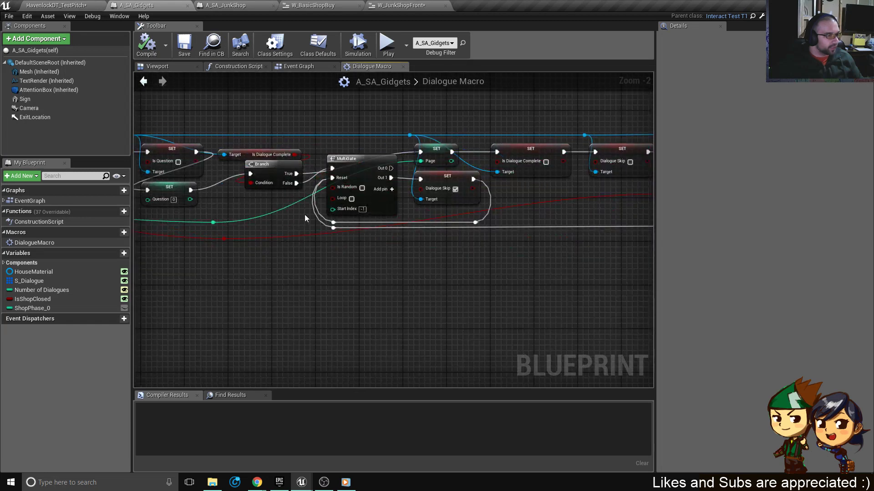
pyautogui.scroll(2, 374, 238)
pyautogui.moveTo(269, 238); pyautogui.dragTo(541, 267, button='right')
pyautogui.scroll(-3, 469, 257)
pyautogui.scroll(-3, 470, 259)
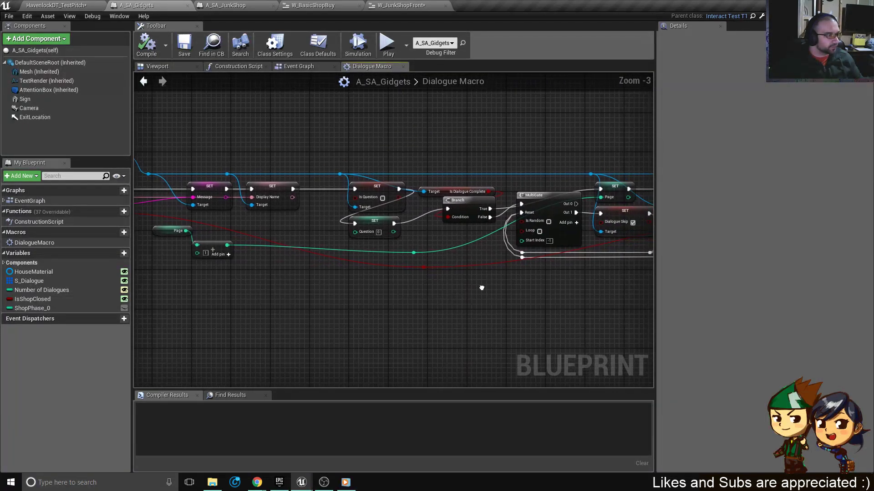
pyautogui.click(294, 67)
pyautogui.click(403, 68)
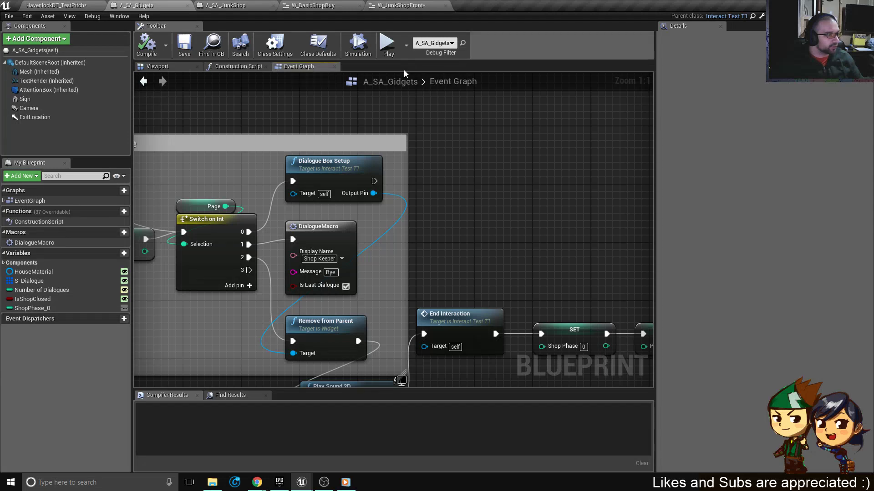
pyautogui.scroll(-3, 392, 185)
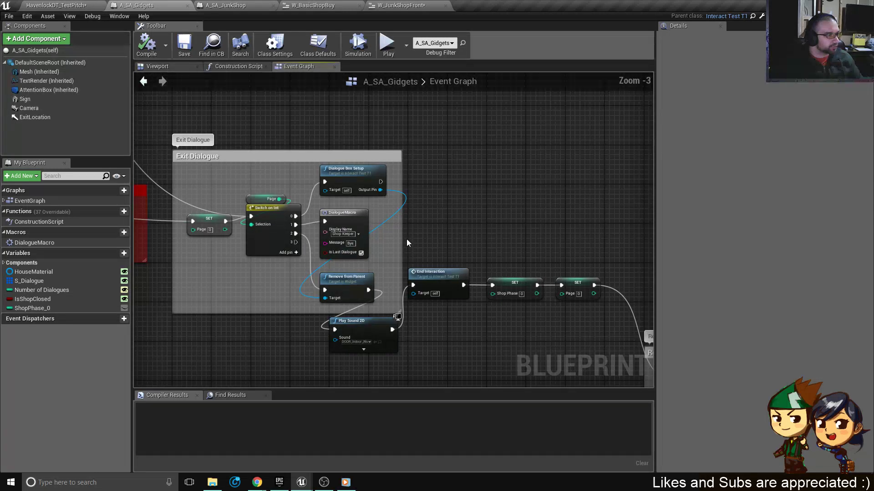
pyautogui.scroll(-4, 406, 239)
pyautogui.moveTo(405, 239); pyautogui.dragTo(436, 348, button='right')
pyautogui.scroll(5, 404, 276)
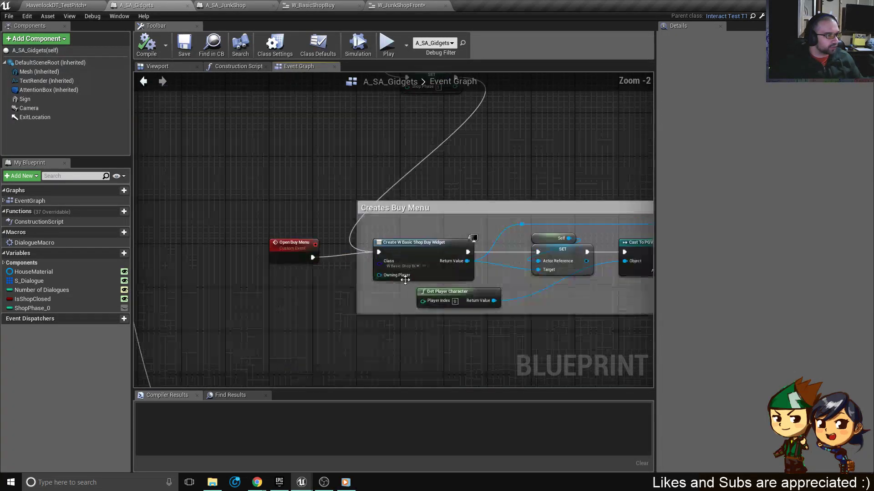
pyautogui.moveTo(494, 267); pyautogui.dragTo(314, 218, button='right')
pyautogui.scroll(-2, 489, 242)
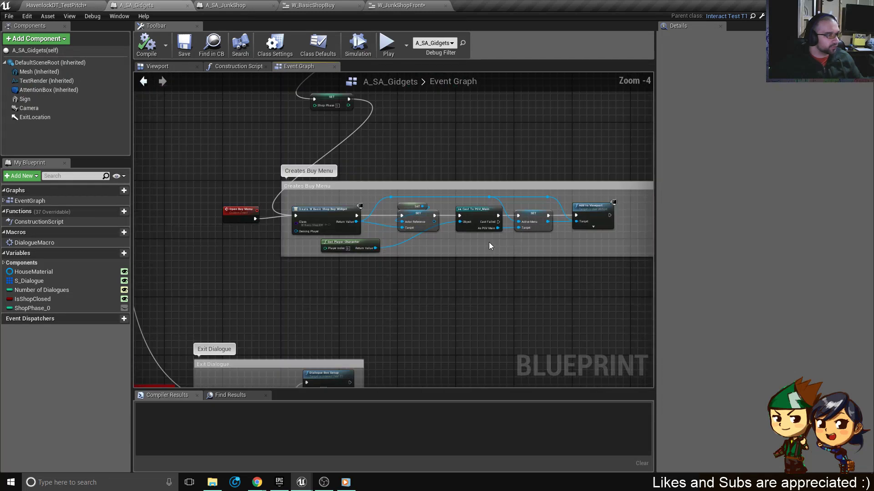
# Make room in the Creates Buy Menu chain by moving Add to Viewport and its reroute point away from the Active Menu setter.
pyautogui.moveTo(489, 242); pyautogui.dragTo(293, 227, button='right')
pyautogui.moveTo(430, 223); pyautogui.dragTo(328, 181)
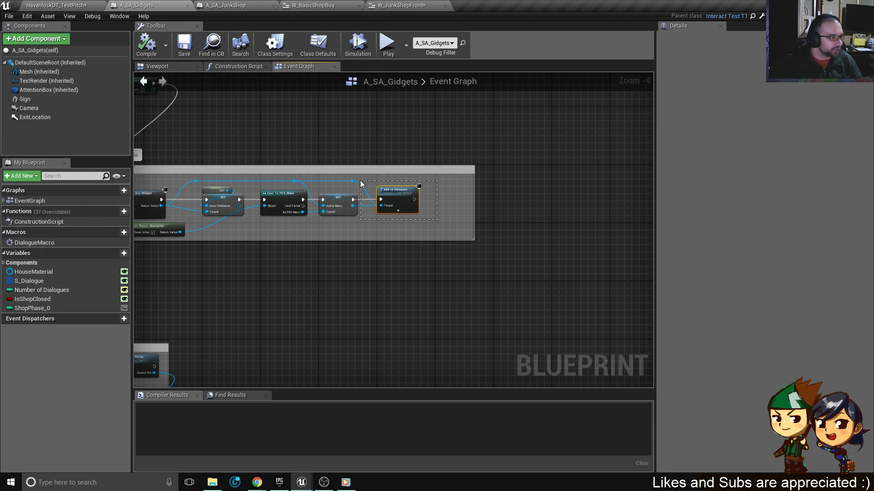
pyautogui.moveTo(411, 201); pyautogui.dragTo(517, 201)
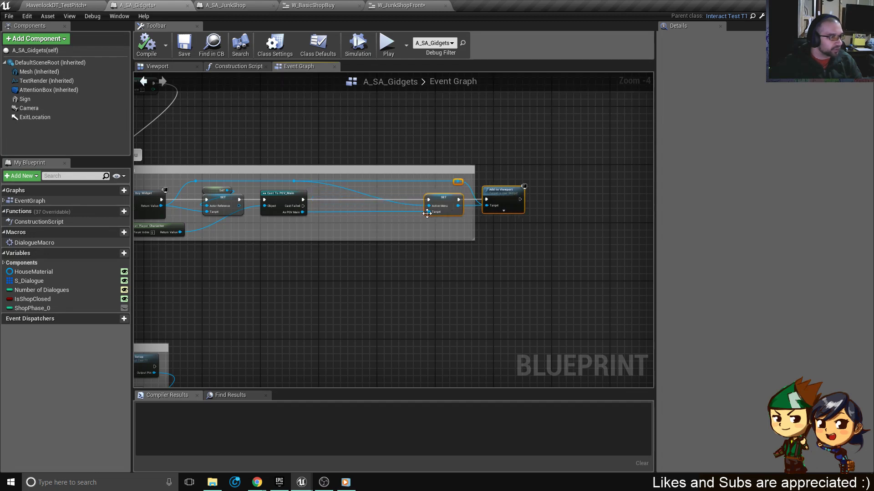
pyautogui.scroll(4, 427, 212)
pyautogui.moveTo(451, 233); pyautogui.dragTo(400, 194)
pyautogui.press('Left')
pyautogui.press('Left')
pyautogui.press('Left')
pyautogui.press('Left')
pyautogui.press('Left')
pyautogui.press('Left')
pyautogui.press('Left')
pyautogui.press('Left')
pyautogui.press('Left')
pyautogui.press('Left')
pyautogui.press('Left')
pyautogui.press('Left')
pyautogui.press('Left')
pyautogui.press('Left')
pyautogui.press('Left')
pyautogui.press('Left')
pyautogui.press('Left')
pyautogui.press('Left')
pyautogui.press('Left')
pyautogui.press('Left')
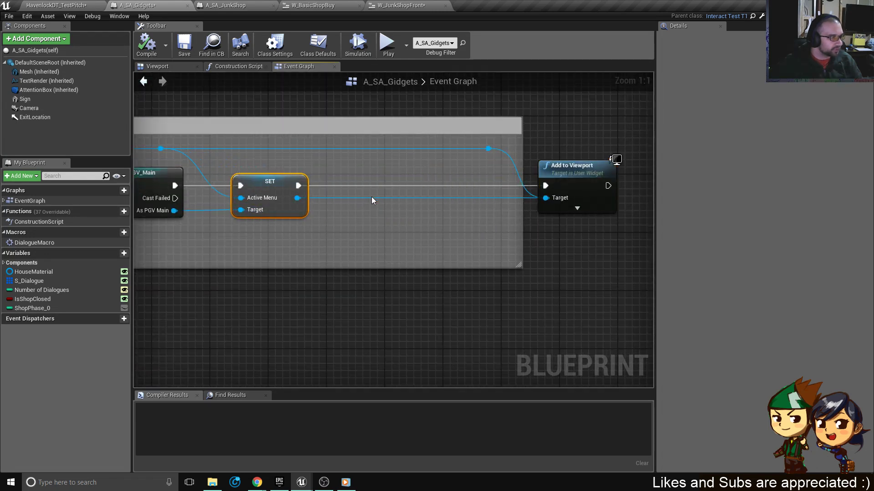
# Add a reroute point on the shop widget reference wire and create a Set Store Title Main node from it beside the Active Menu setter.
pyautogui.doubleClick(347, 147)
pyautogui.moveTo(350, 150); pyautogui.dragTo(396, 170)
pyautogui.write('set title text')
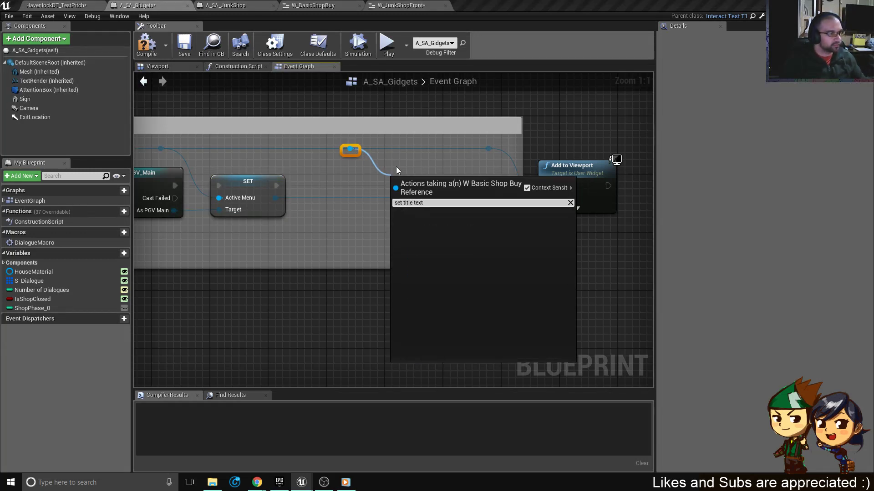
pyautogui.press('Down')
pyautogui.press('Down')
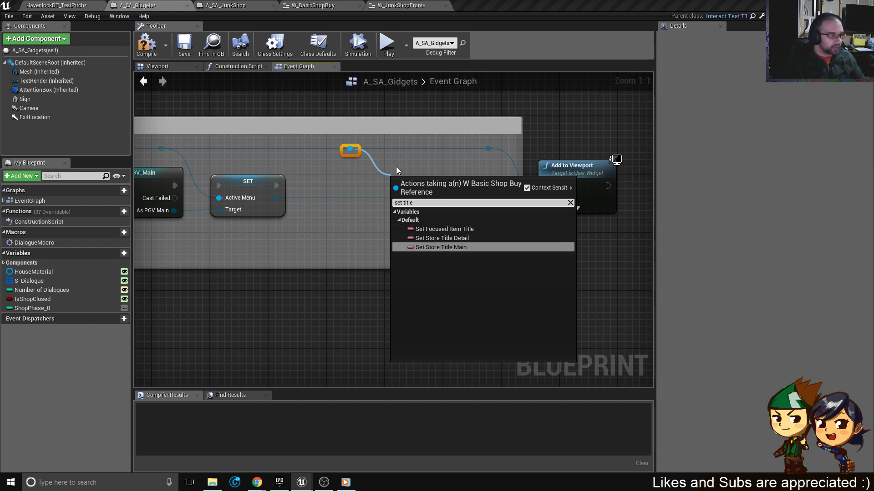
pyautogui.press('Return')
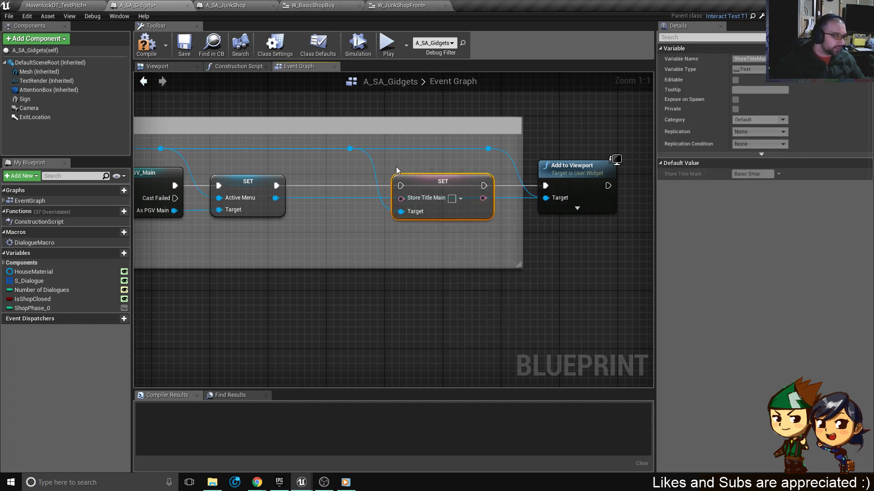
pyautogui.moveTo(428, 178); pyautogui.dragTo(350, 184)
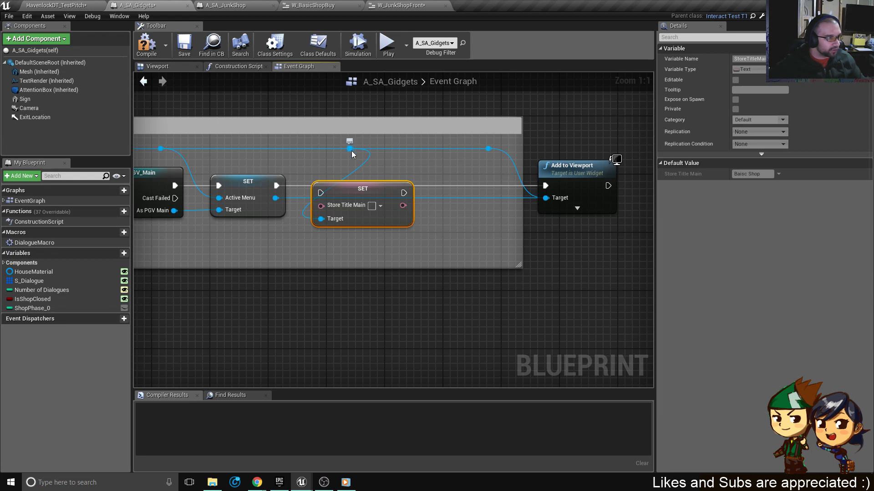
# Create a Set Store Title Detail node from the same reroute point and place it beside the Store Title Main setter.
pyautogui.moveTo(349, 149); pyautogui.dragTo(437, 172)
pyautogui.write('set s')
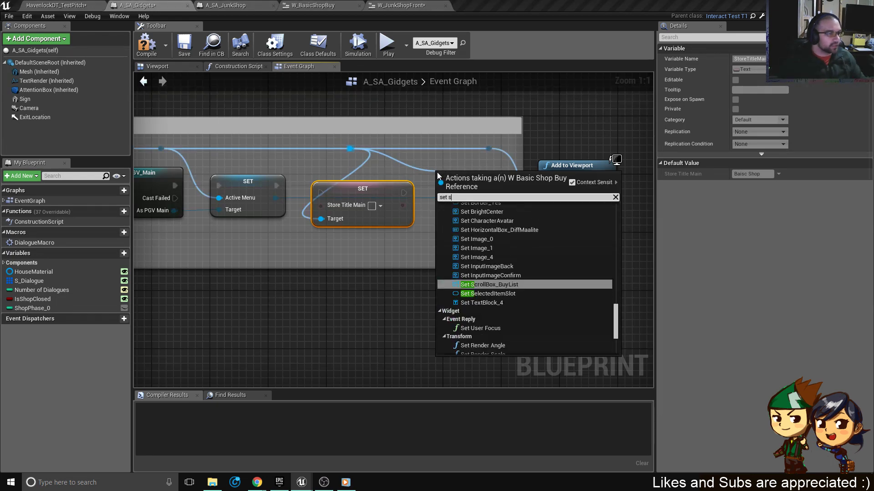
pyautogui.write('t')
pyautogui.press('Return')
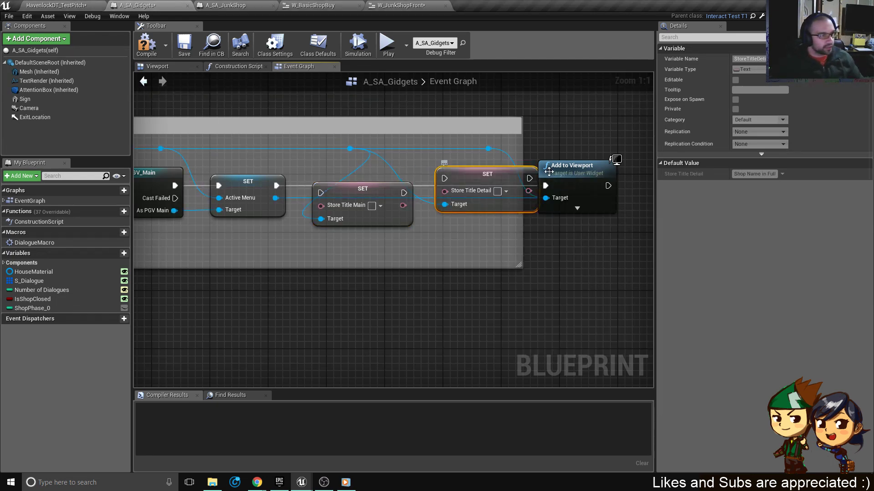
pyautogui.moveTo(519, 176); pyautogui.dragTo(504, 195)
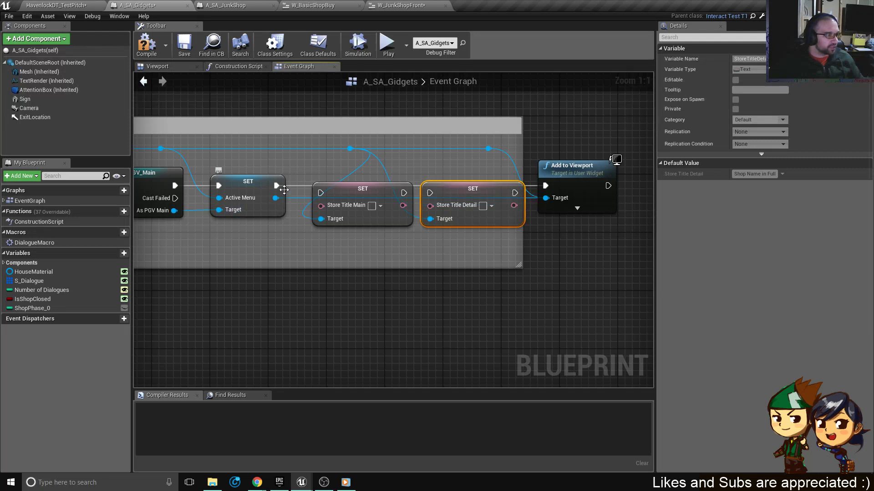
# Wire execution from Active Menu through Store Title Main and Store Title Detail to Add to Viewport, and stack the detail setter under the main one.
pyautogui.moveTo(276, 186); pyautogui.dragTo(321, 193)
pyautogui.moveTo(404, 193); pyautogui.dragTo(429, 193)
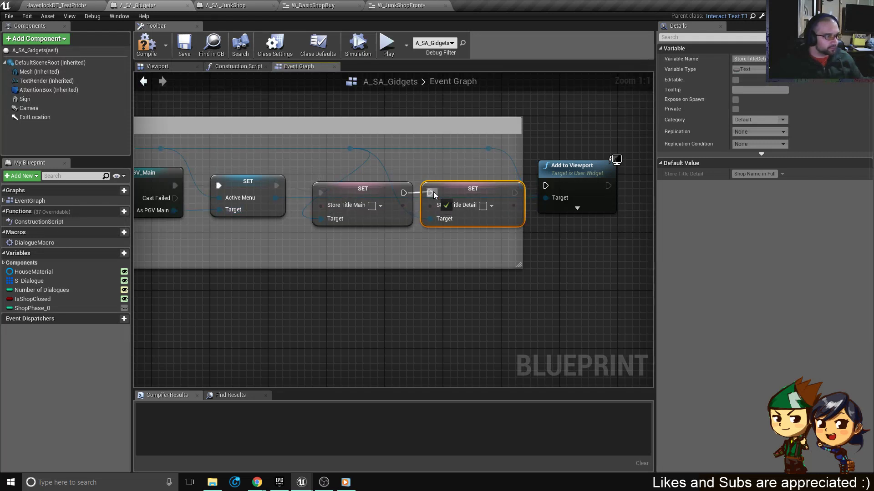
pyautogui.moveTo(515, 193); pyautogui.dragTo(546, 186)
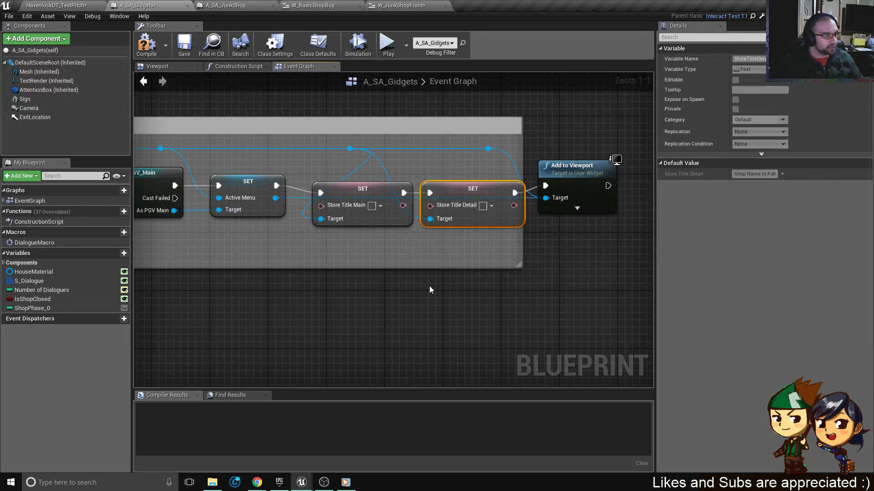
pyautogui.moveTo(426, 224); pyautogui.dragTo(397, 275)
pyautogui.moveTo(437, 241); pyautogui.dragTo(357, 242)
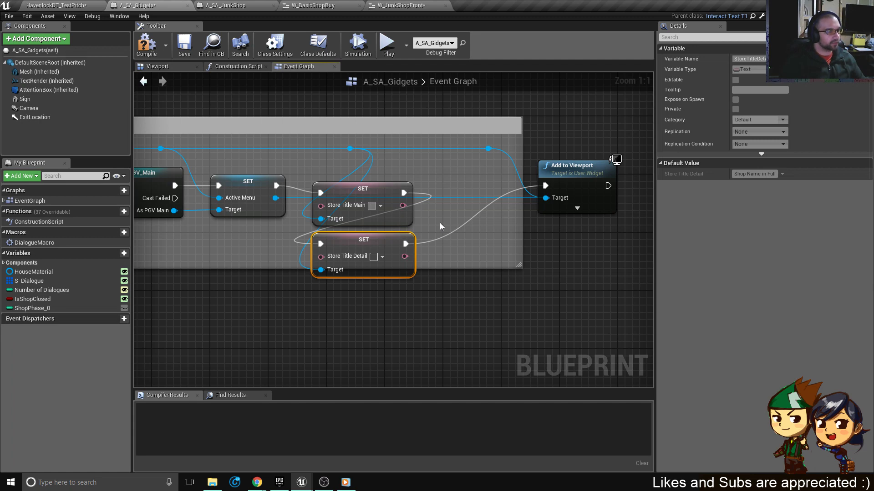
# Set Store Title Main to "Electronics Store" and Store Title Detail to "Gidgets & Gadgets" on the setter nodes.
pyautogui.write('Elect')
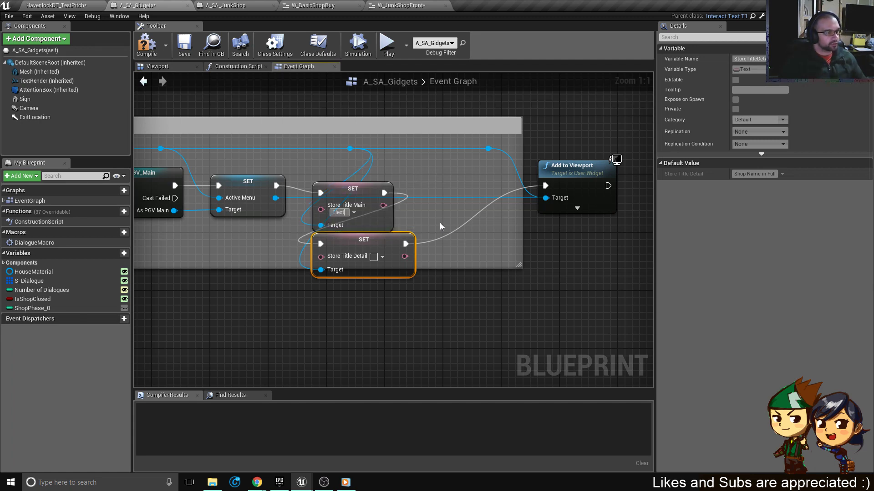
pyautogui.write('ronics')
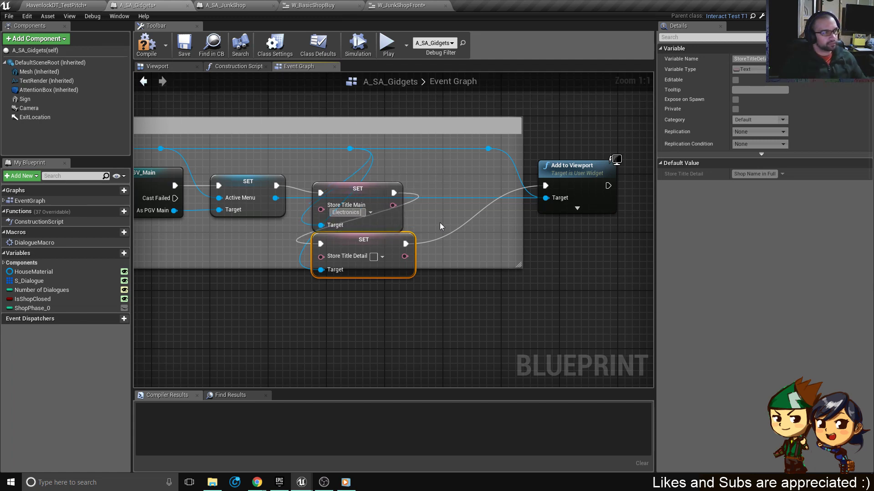
pyautogui.write(' Store')
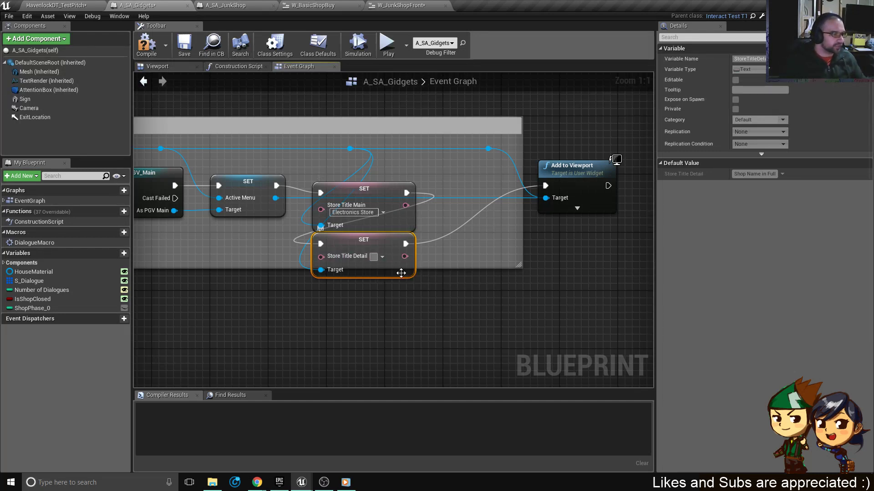
pyautogui.write('Gidge')
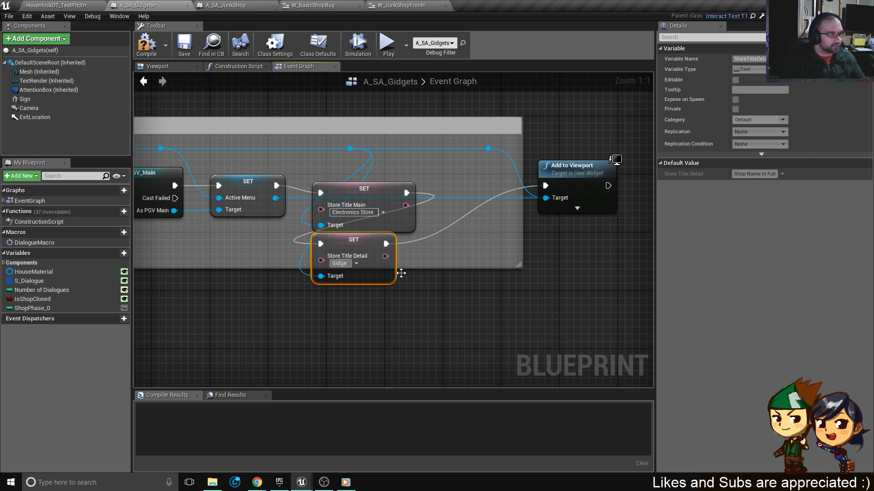
pyautogui.write('ts & Ga')
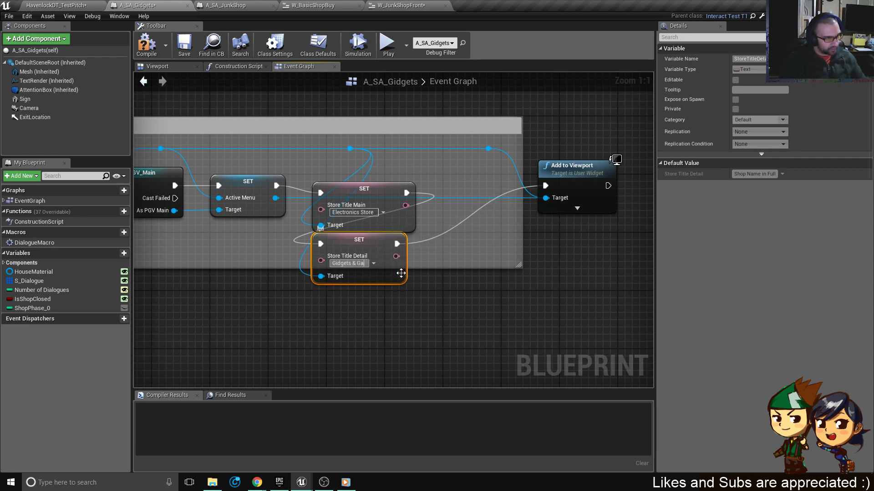
pyautogui.write('dgets')
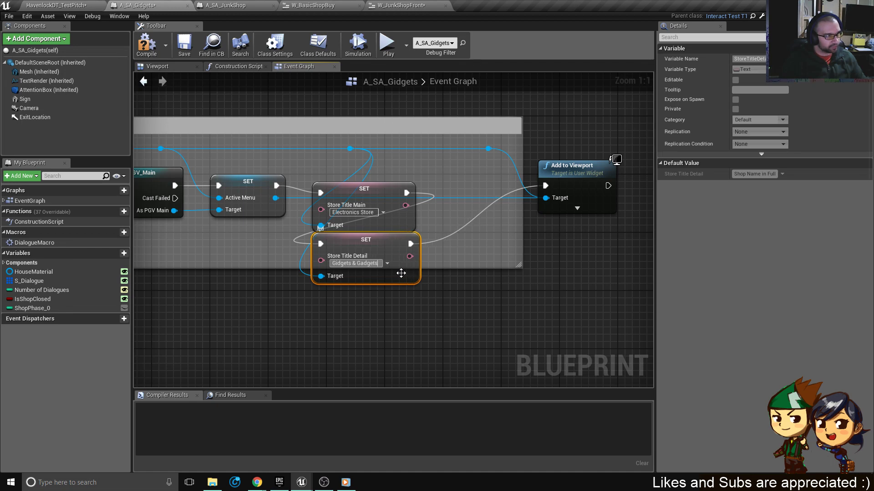
# Align the Add to Viewport node with the Store Title Detail setter and save the A_SA_Gidgets blueprint.
pyautogui.scroll(-7, 401, 273)
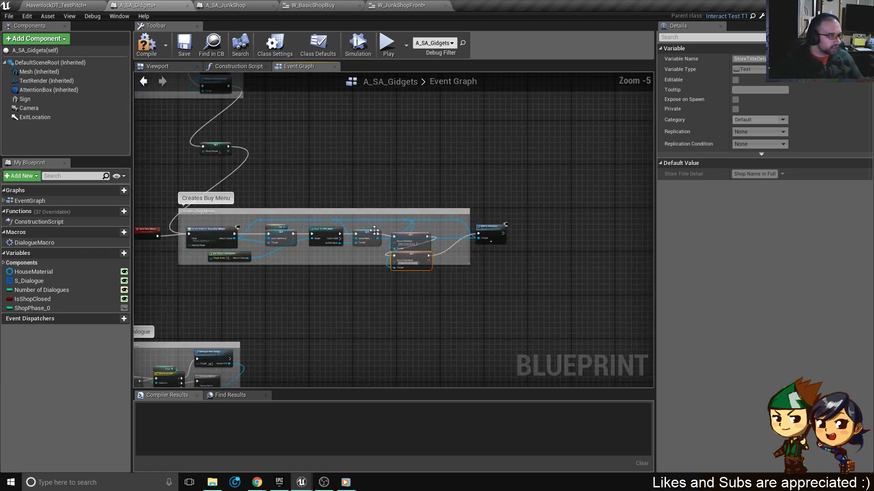
pyautogui.scroll(4, 498, 281)
pyautogui.moveTo(527, 299); pyautogui.dragTo(486, 215)
pyautogui.moveTo(553, 247); pyautogui.dragTo(494, 237, button='right')
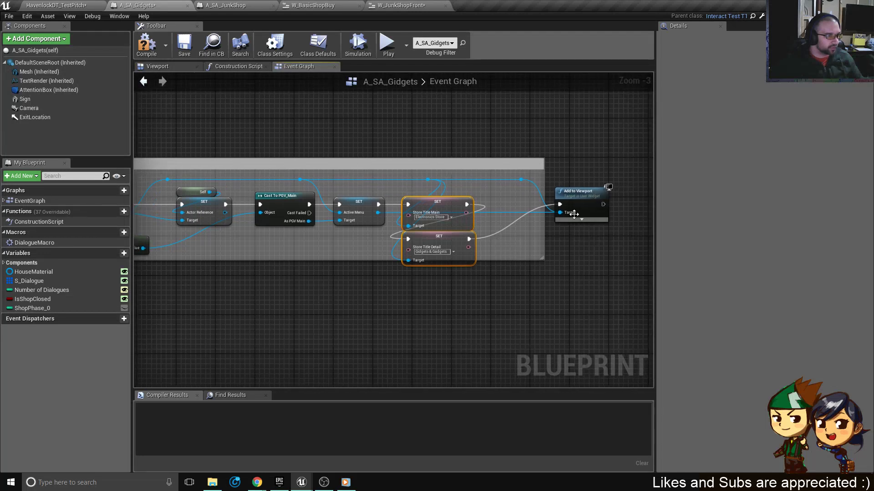
pyautogui.moveTo(576, 204); pyautogui.dragTo(546, 235)
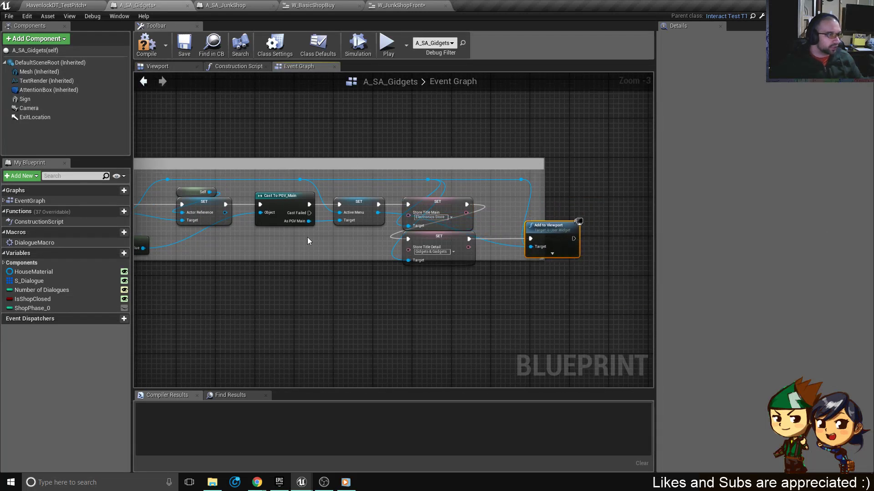
pyautogui.click(184, 56)
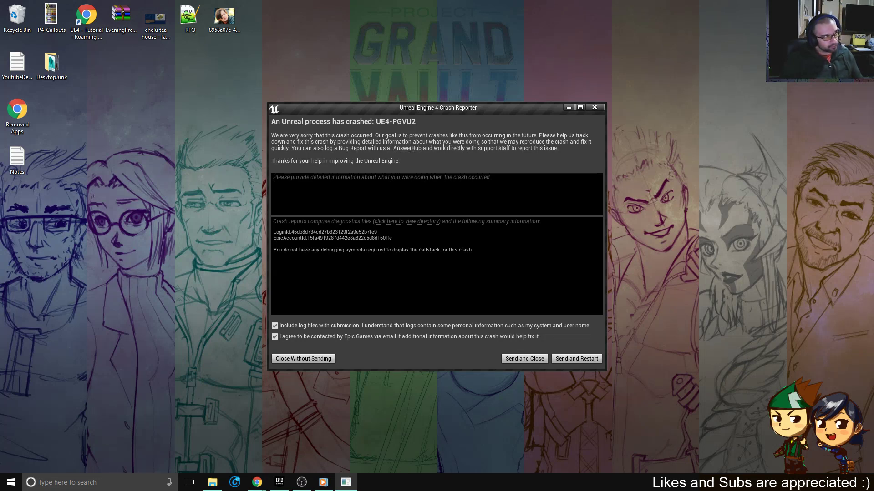
# In the Unreal Engine crash reporter, start the crash description with "After compiling" and erase the misspelled word following it.
pyautogui.write('After compiling')
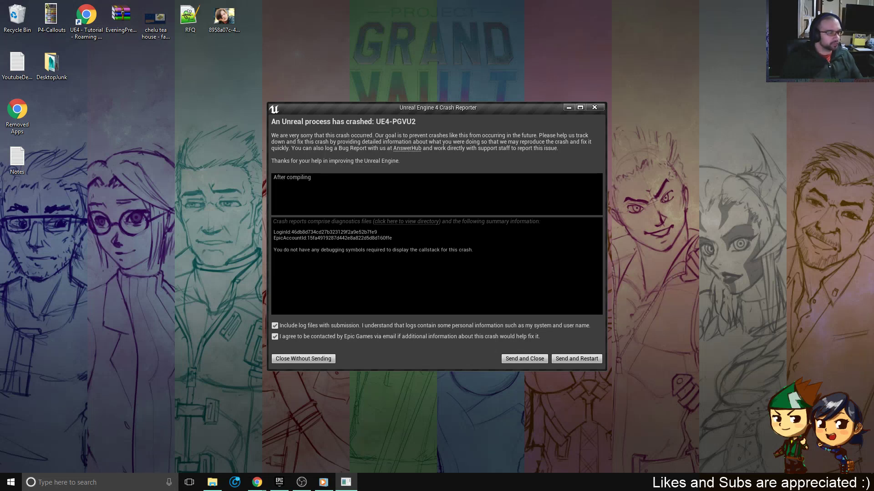
pyautogui.write('Wdiget')
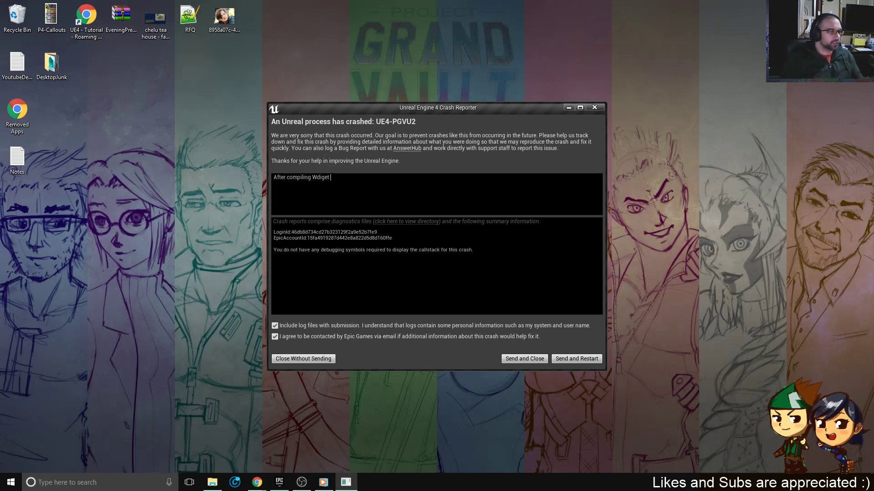
pyautogui.press('BackSpace')
pyautogui.press('BackSpace')
pyautogui.press('BackSpace')
pyautogui.press('BackSpace')
pyautogui.press('BackSpace')
pyautogui.press('BackSpace')
pyautogui.press('BackSpace')
pyautogui.press('BackSpace')
pyautogui.press('BackSpace')
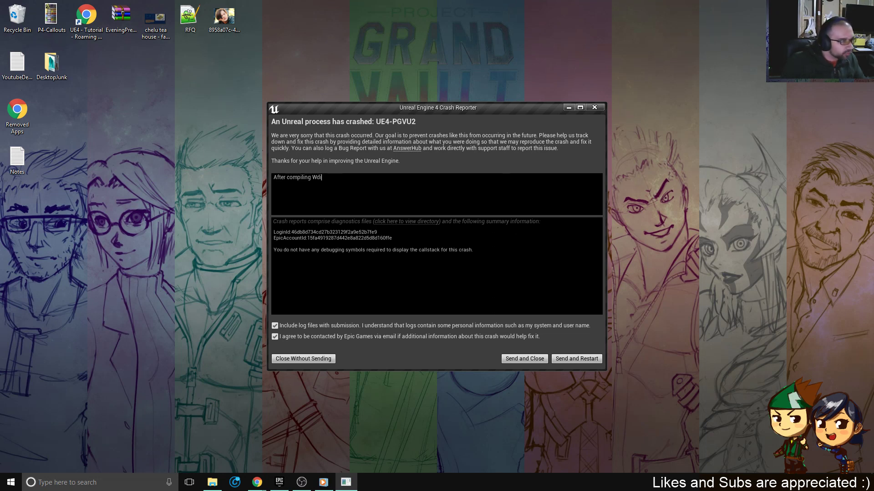
# Complete the first sentence of the crash report as "After compiling Widget Blueprint, clicked on tab for level viewport.".
pyautogui.write('idget ')
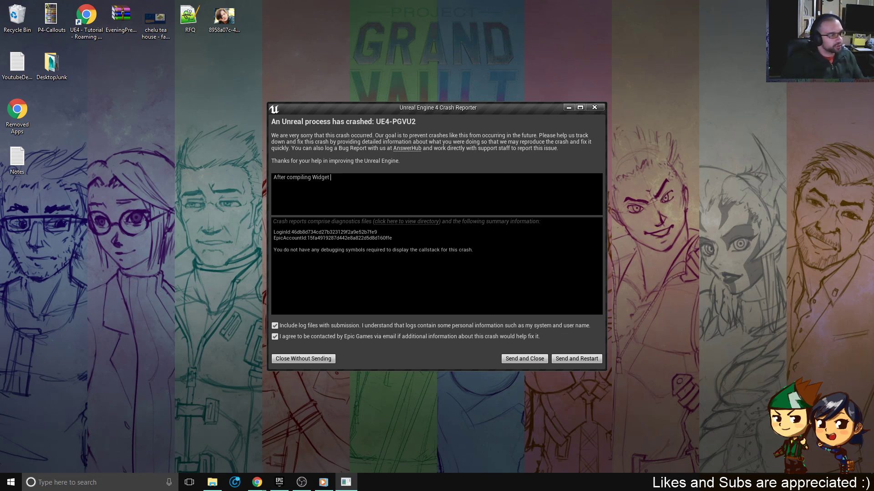
pyautogui.write('Blueprint,')
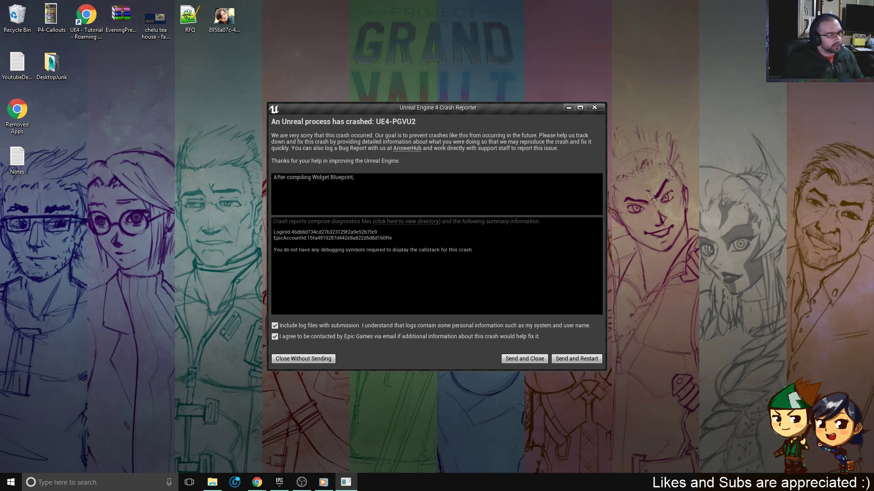
pyautogui.write(' clicked on tab for ')
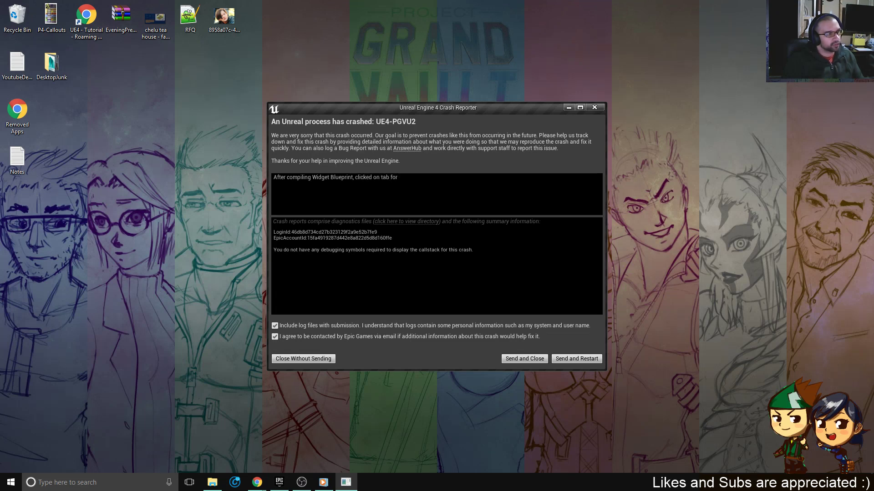
pyautogui.write('viewpor')
pyautogui.press('BackSpace')
pyautogui.press('BackSpace')
pyautogui.press('BackSpace')
pyautogui.press('BackSpace')
pyautogui.write('level viewport. Here')
pyautogui.press('BackSpace')
pyautogui.press('BackSpace')
pyautogui.press('BackSpace')
pyautogui.press('BackSpace')
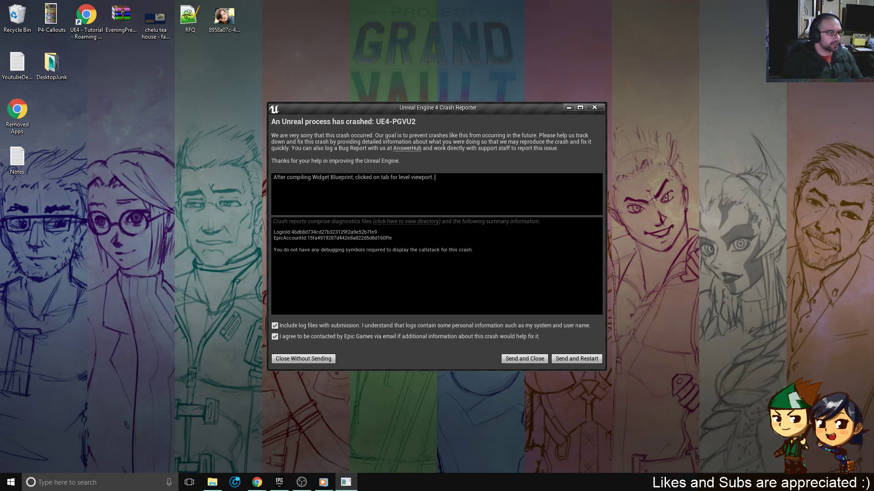
# Add "Crash occured before tabs could switch. This scenario has occured before." and send the crash report, restarting the editor.
pyautogui.write('the')
pyautogui.press('BackSpace')
pyautogui.press('BackSpace')
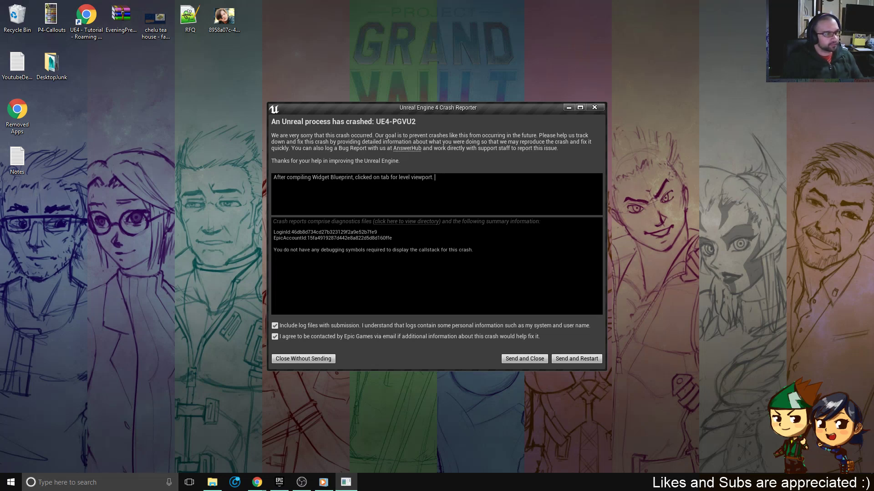
pyautogui.write('Crash occured before tabs coul')
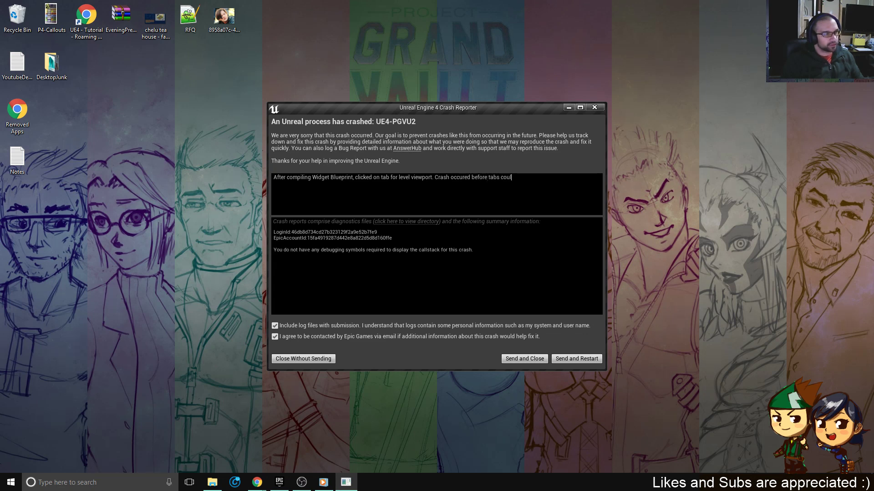
pyautogui.write('d switch.')
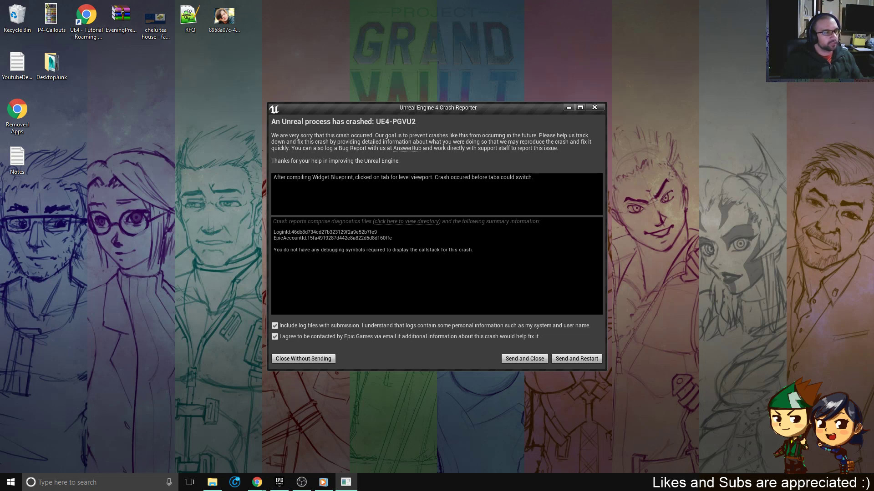
pyautogui.write('  This sc')
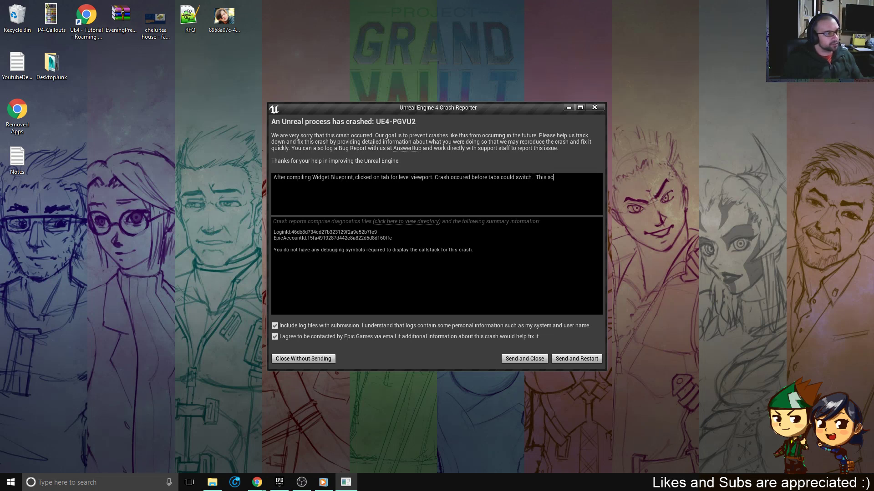
pyautogui.write('enario has occ')
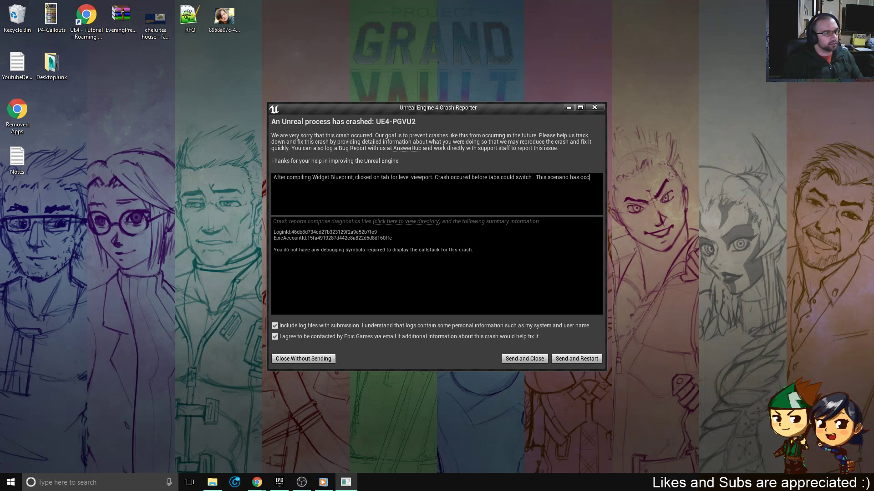
pyautogui.write('ured before.')
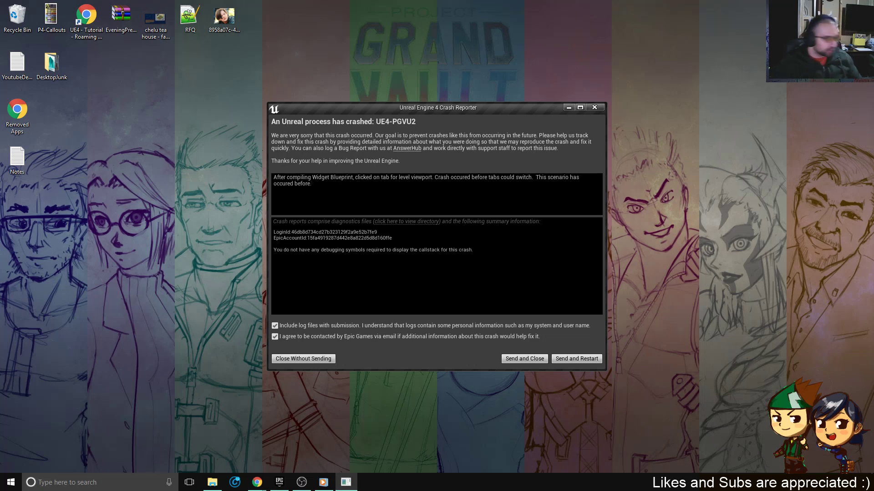
pyautogui.click(568, 359)
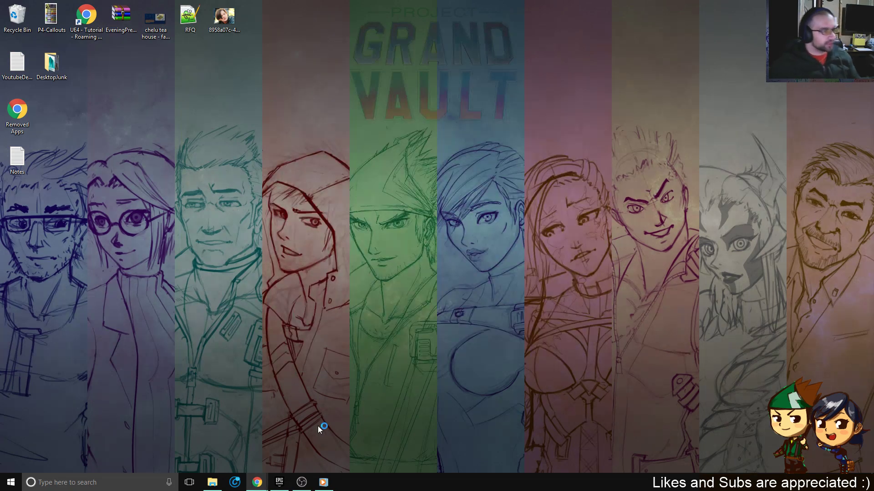
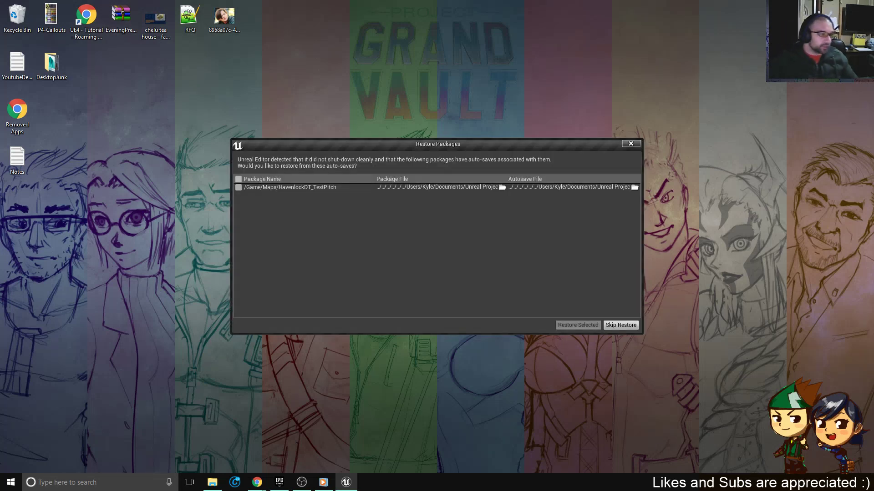
# Restore the auto-saved HavenlockDT_TestPitch package and decline restoring the previously open assets.
pyautogui.click(239, 180)
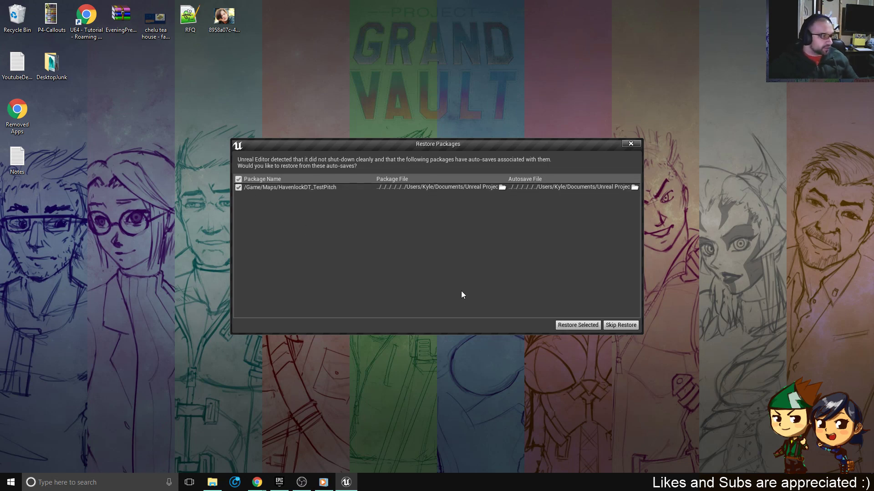
pyautogui.click(578, 325)
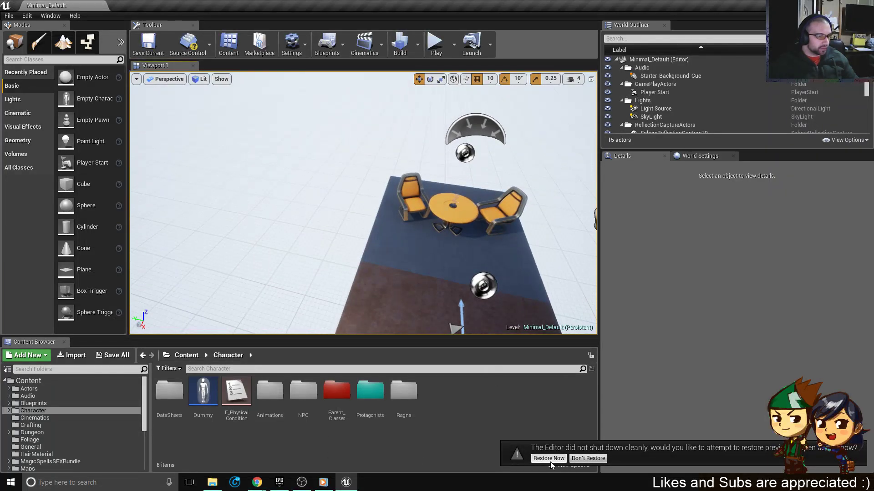
pyautogui.click(587, 458)
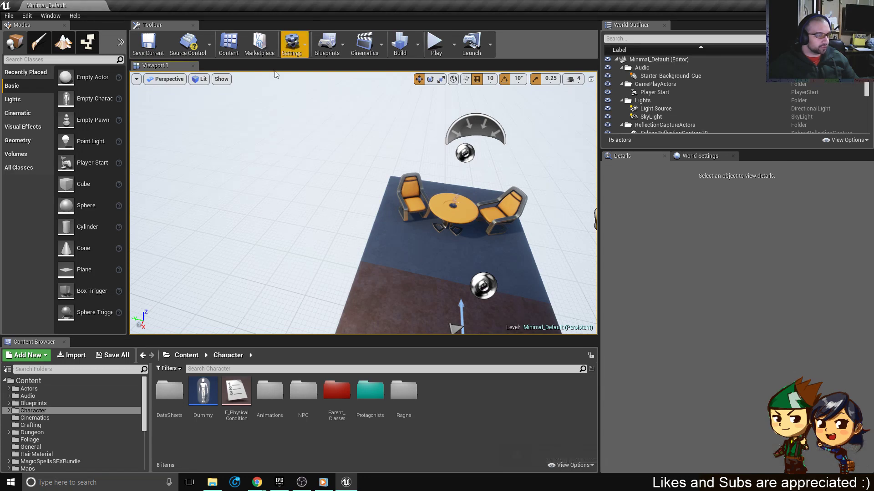
# Open the HavenlockDT_TestPitch level from the Maps folder.
pyautogui.click(312, 178)
pyautogui.hotkey('ctrl', 'o')
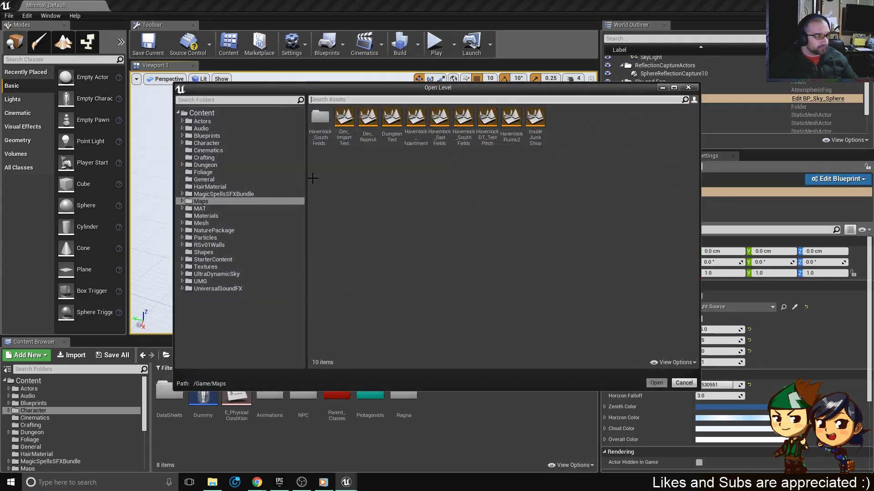
pyautogui.doubleClick(494, 116)
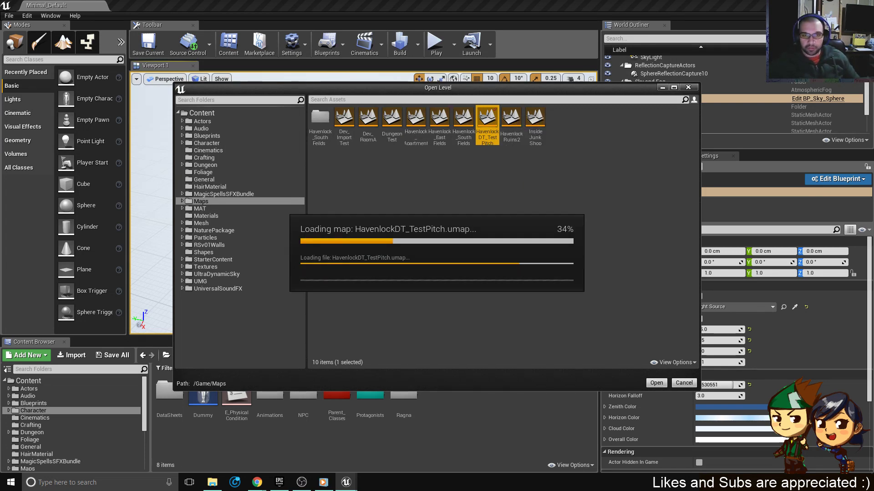
pyautogui.hotkey('alt', 'Tab')
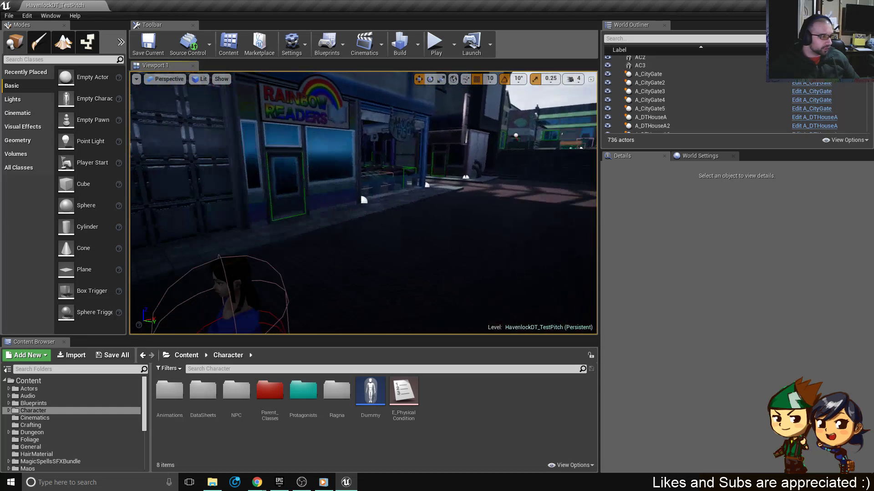
# Play the level in the editor despite the compiler error, start as Vance and enter the Gidgets & Gadgets shop.
pyautogui.moveTo(363, 202); pyautogui.dragTo(355, 186, button='right')
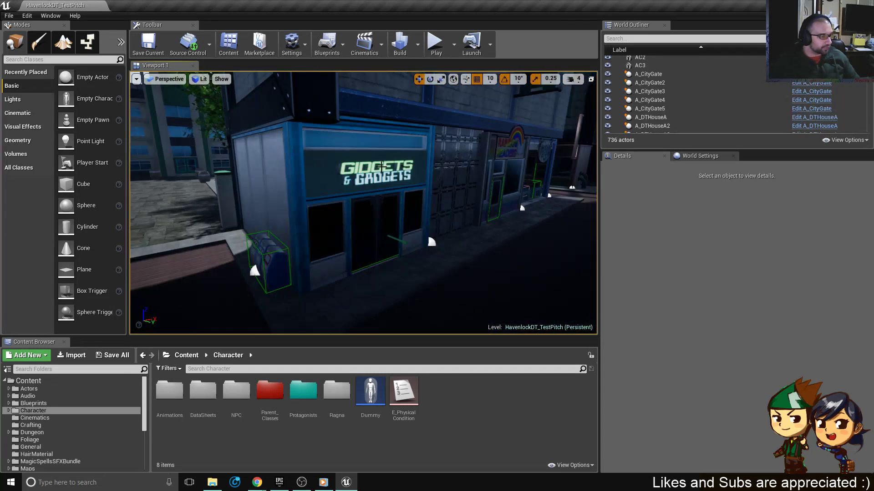
pyautogui.moveTo(400, 168); pyautogui.dragTo(560, 168, button='right')
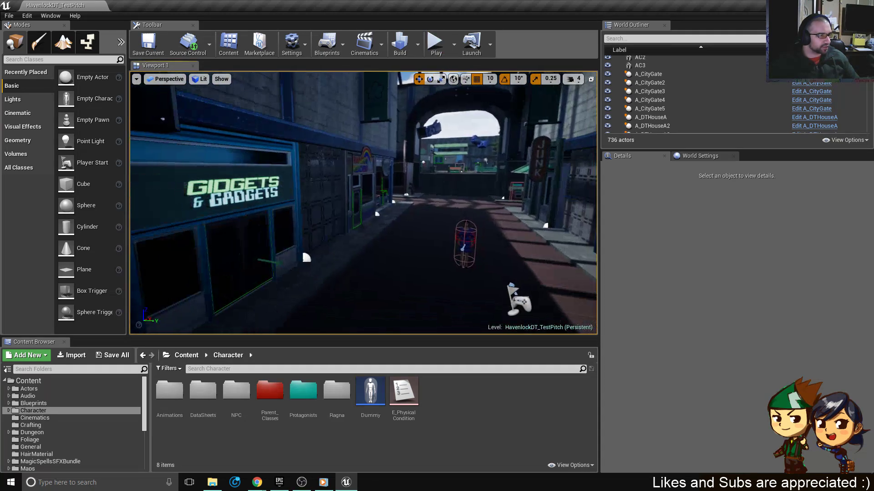
pyautogui.click(436, 48)
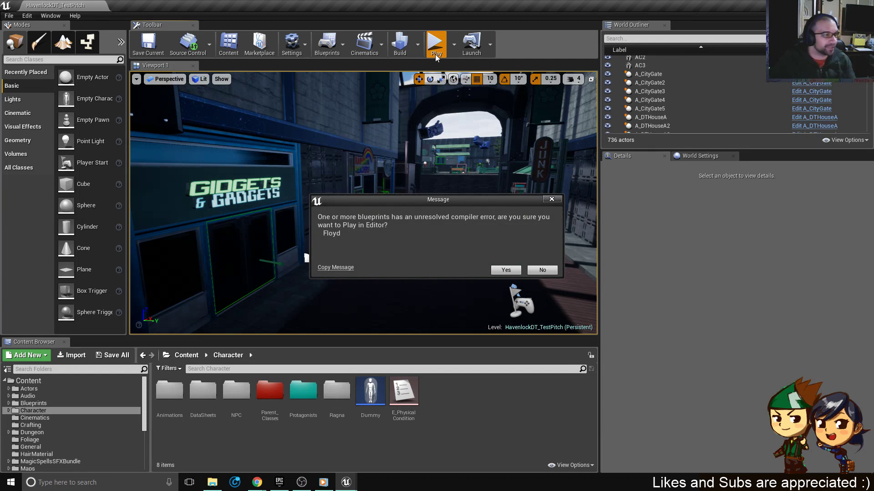
pyautogui.click(505, 270)
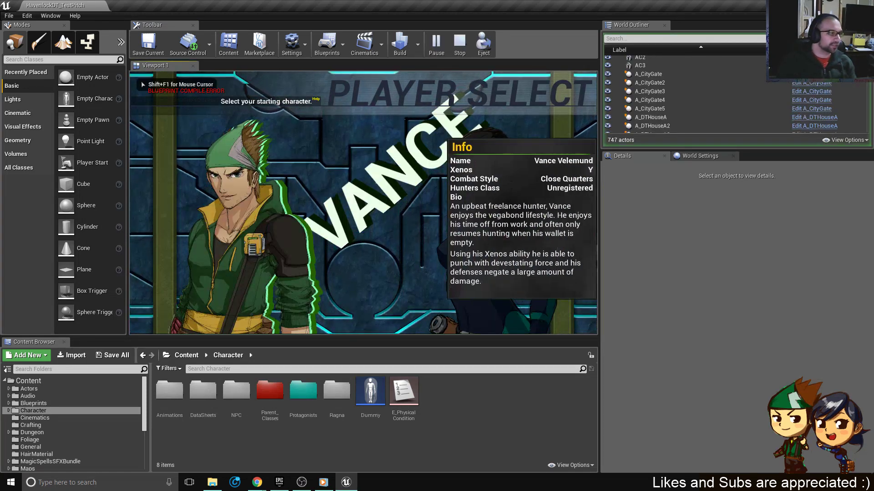
pyautogui.press('Return')
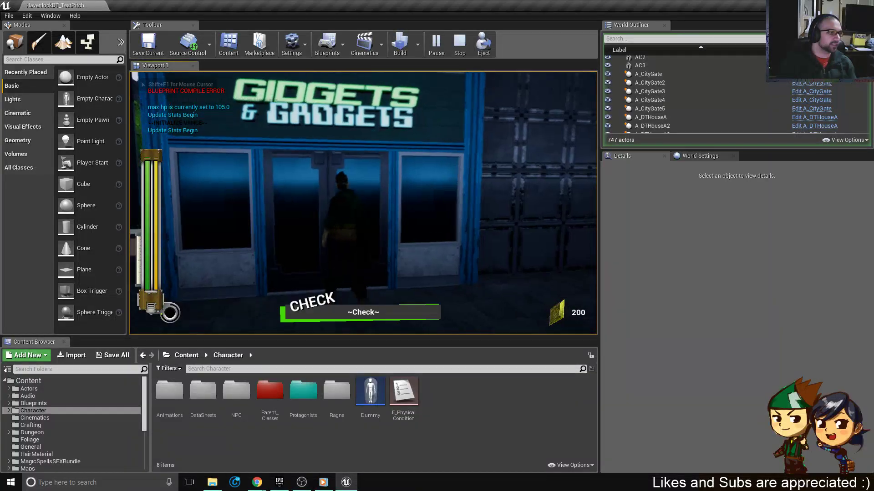
pyautogui.press('e')
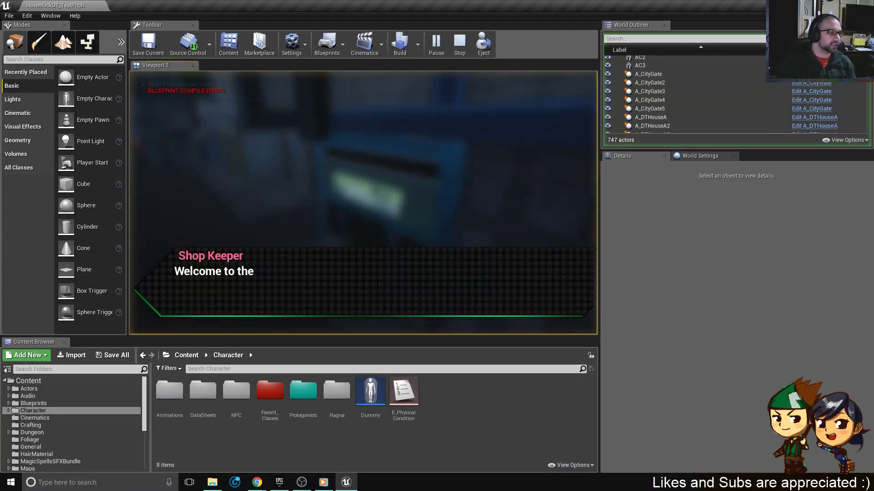
pyautogui.press('Return')
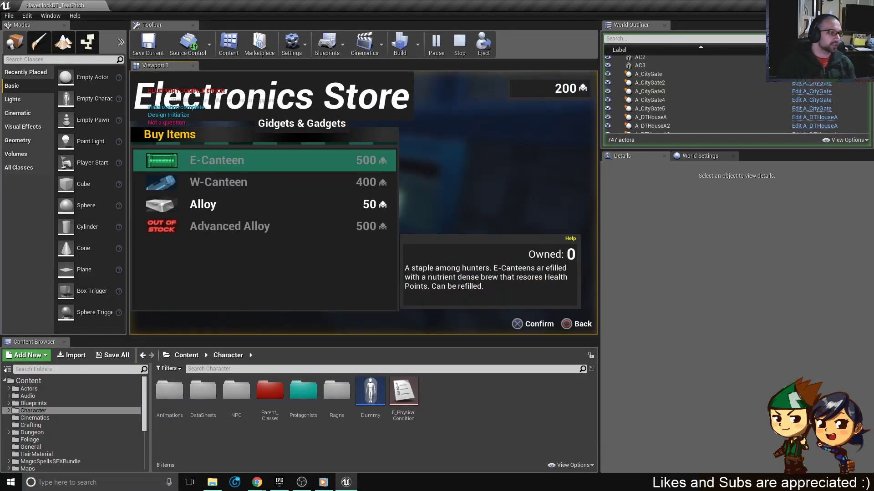
# Go through the shop's Buy Items list from E-Canteen to Advanced Alloy and back, and leave the shop.
pyautogui.press('Down')
pyautogui.press('Down')
pyautogui.press('Down')
pyautogui.press('Up')
pyautogui.press('Up')
pyautogui.press('Up')
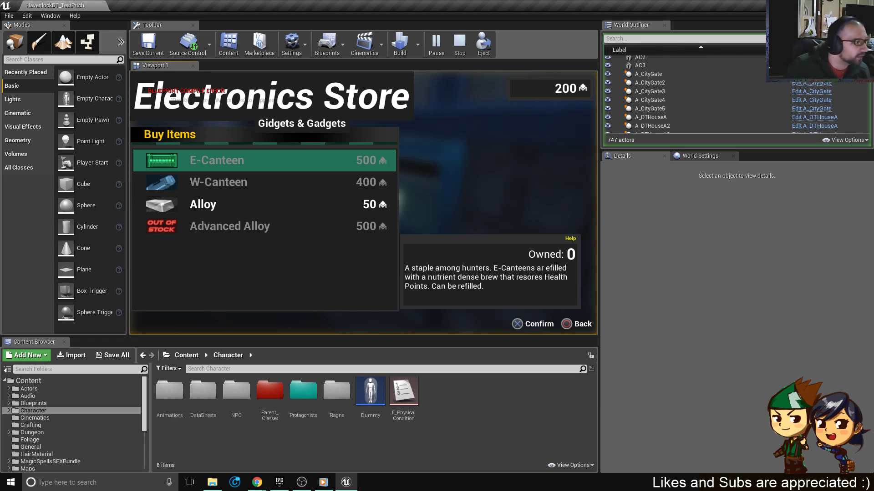
pyautogui.press('Escape')
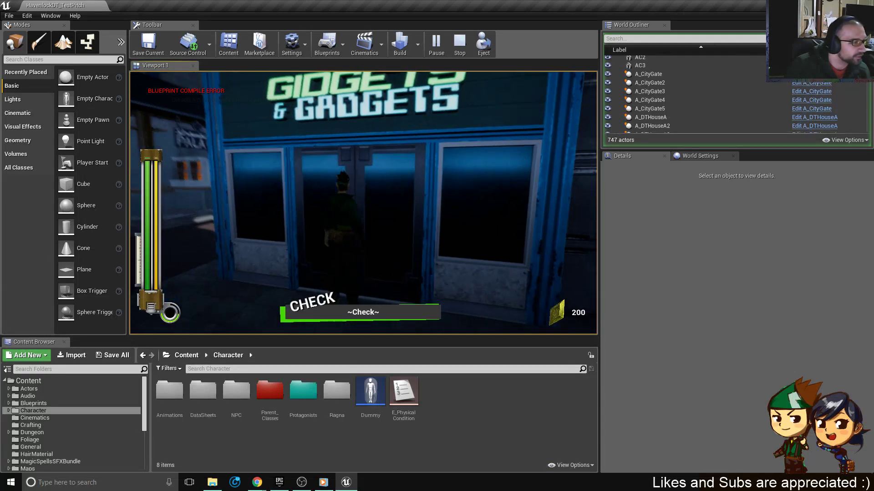
# Reopen the Gidgets & Gadgets shop, test its item selection by repeatedly moving through the whole list, and end the play session.
pyautogui.press('e')
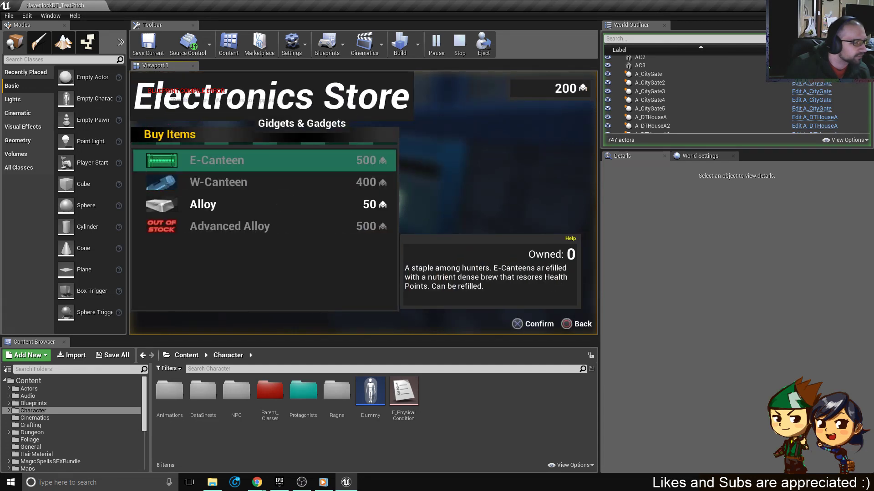
pyautogui.press('Down')
pyautogui.press('Down')
pyautogui.press('Down')
pyautogui.press('Up')
pyautogui.press('Up')
pyautogui.press('Up')
pyautogui.press('Down')
pyautogui.press('Down')
pyautogui.press('Down')
pyautogui.press('Up')
pyautogui.press('Up')
pyautogui.press('Up')
pyautogui.press('Down')
pyautogui.press('Down')
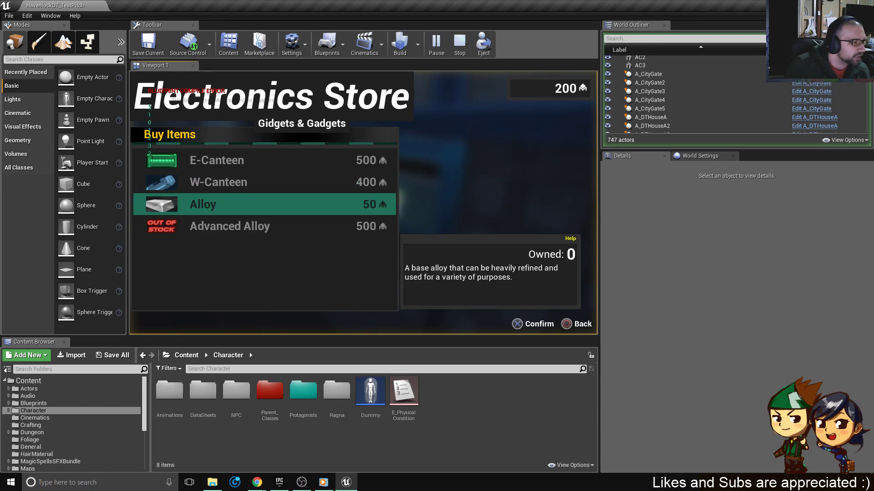
pyautogui.press('Down')
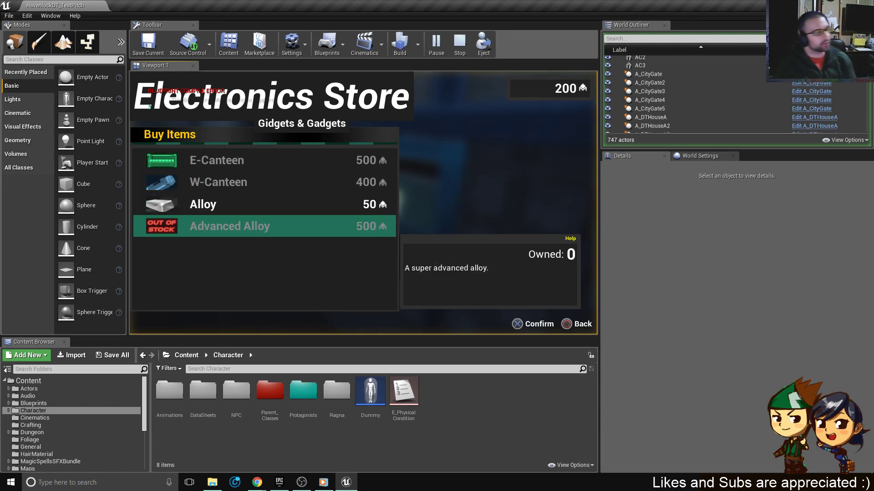
pyautogui.press('Up')
pyautogui.press('Up')
pyautogui.press('Up')
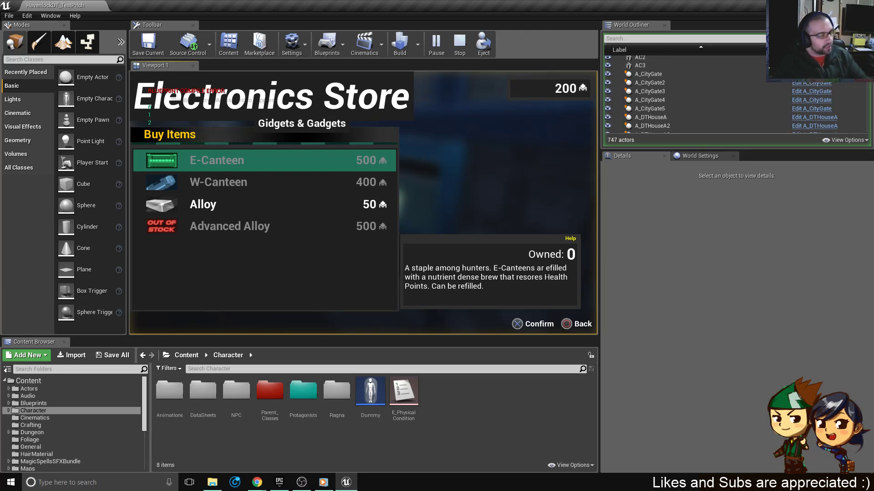
pyautogui.press('Escape')
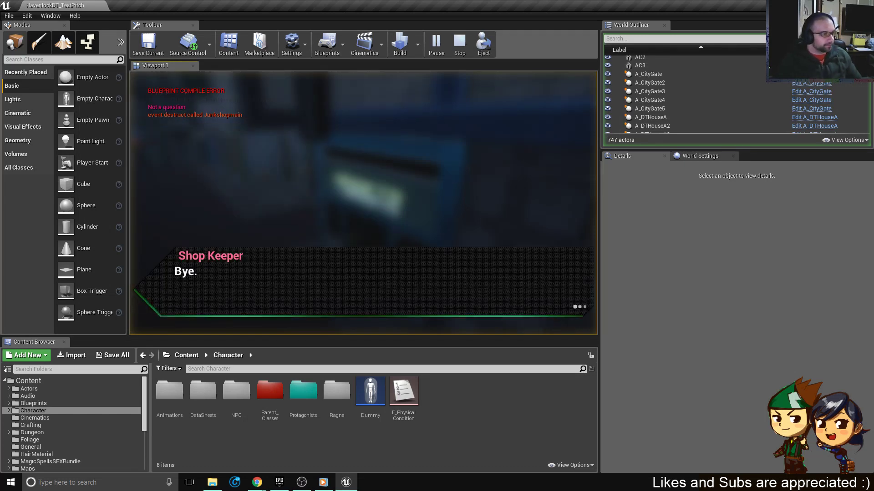
pyautogui.press('Escape')
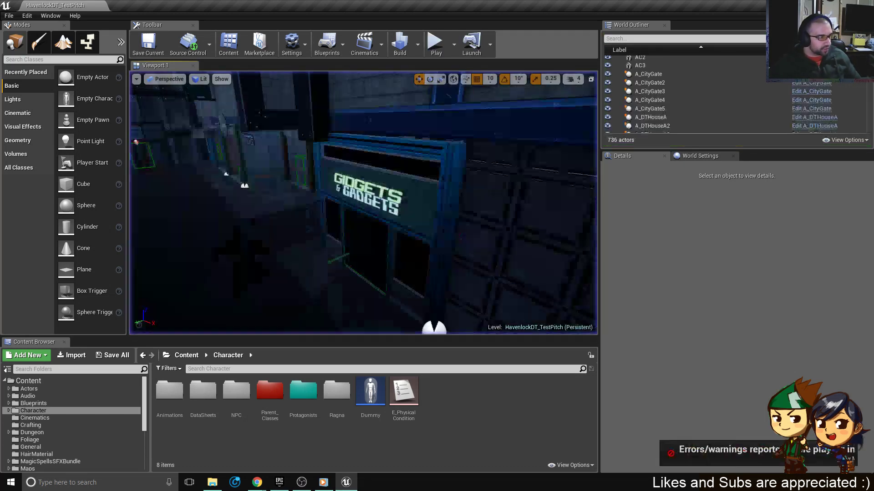
# Select the Gidgets & Gadgets storefront in the level and open its A_SA_Gidgets blueprint.
pyautogui.moveTo(402, 211); pyautogui.dragTo(428, 224, button='right')
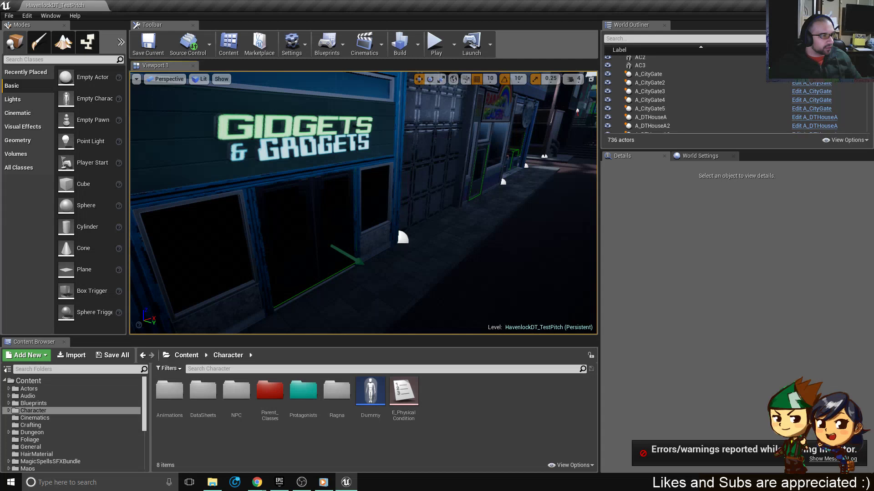
pyautogui.click(291, 191)
pyautogui.hotkey('ctrl', 'b')
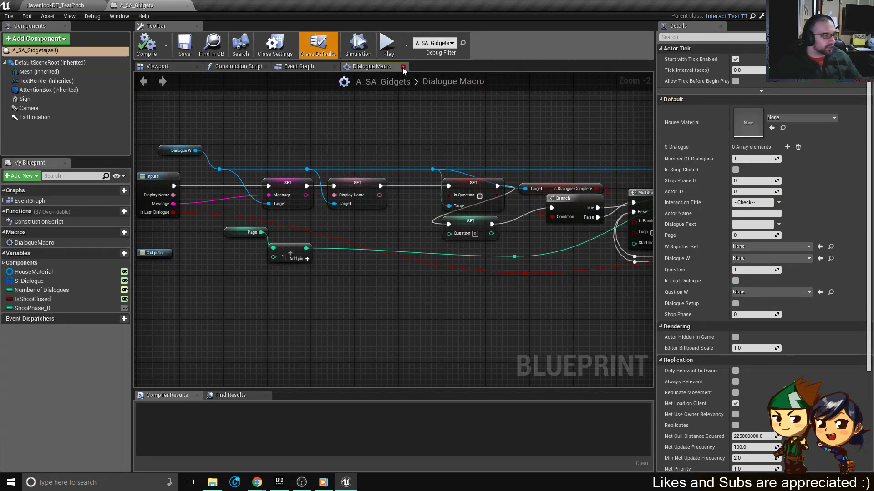
# Close the Dialogue Macro graph, locate the widget class created in the Creates Buy Menu section and open W_BasicShopBuy as a docked editor.
pyautogui.click(403, 67)
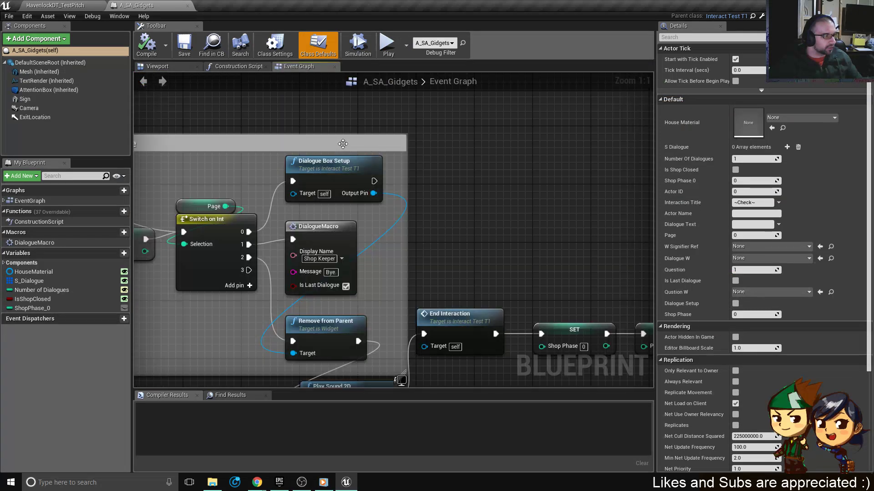
pyautogui.scroll(-4, 429, 255)
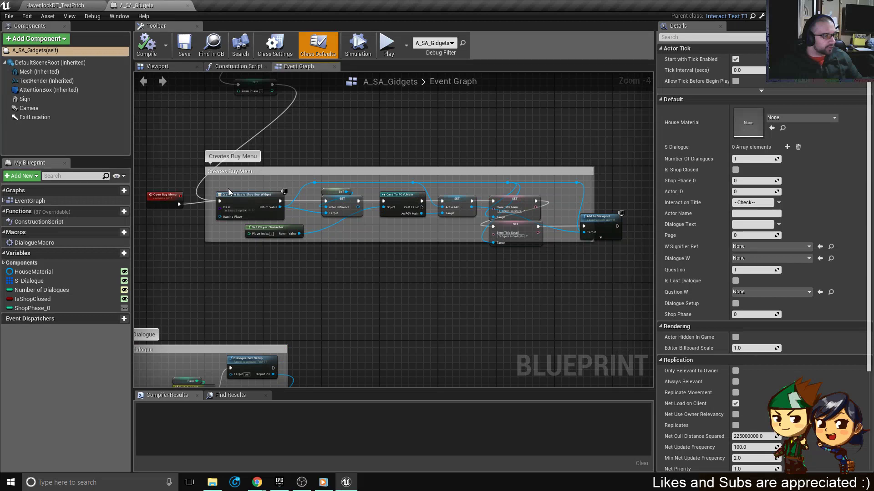
pyautogui.scroll(4, 229, 192)
pyautogui.click(277, 233)
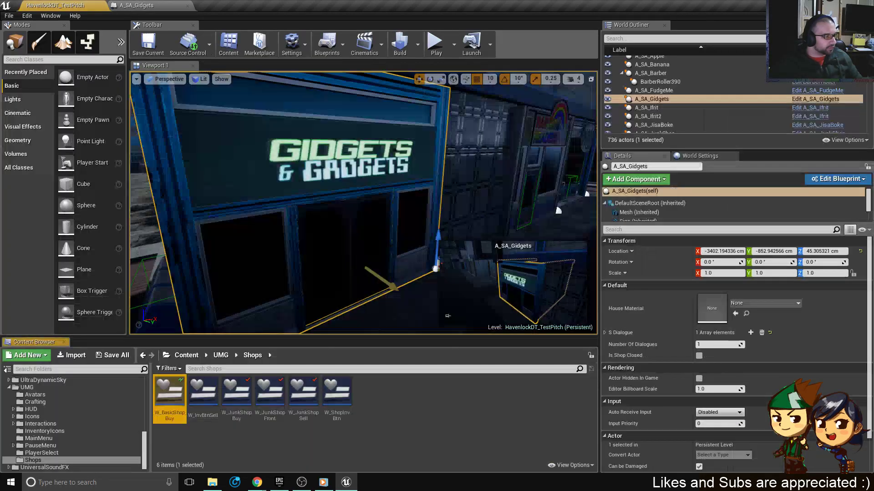
pyautogui.doubleClick(172, 412)
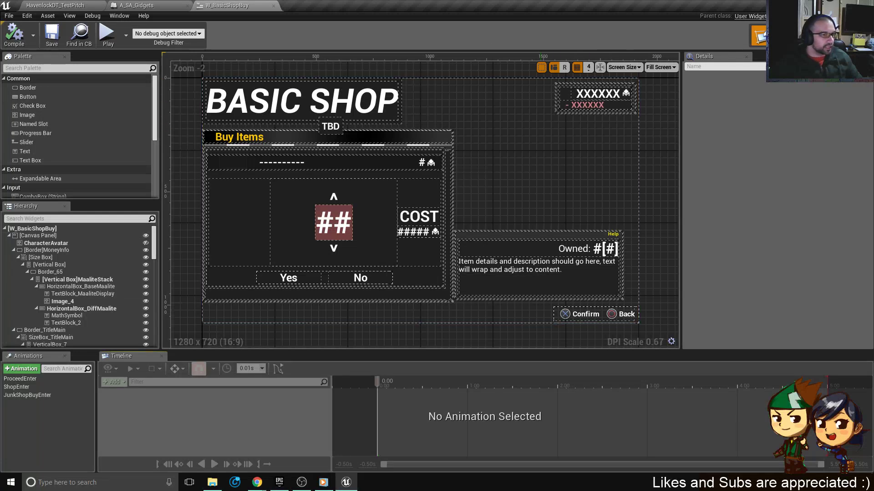
pyautogui.moveTo(210, 5); pyautogui.dragTo(427, 463)
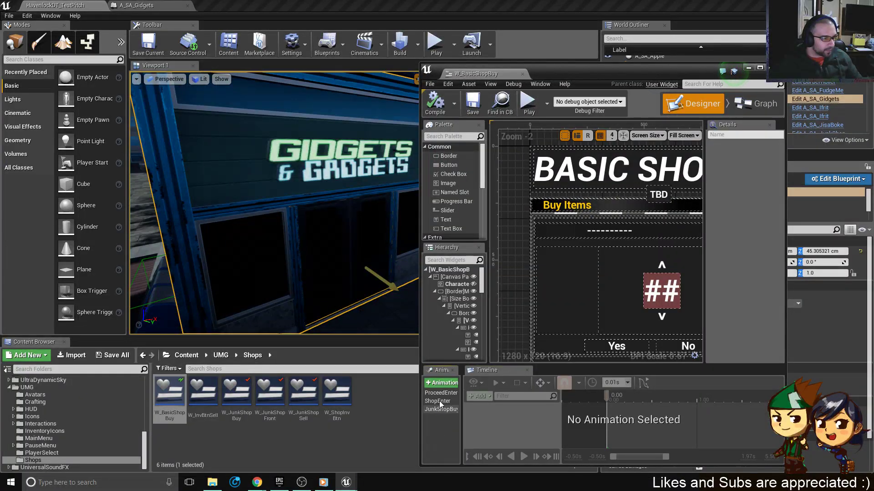
pyautogui.moveTo(485, 74); pyautogui.dragTo(235, 6)
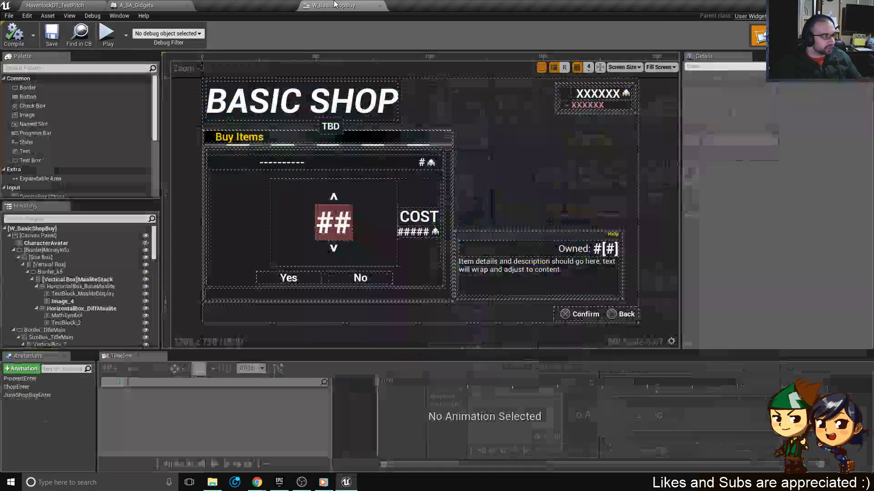
# Preview the ShopEnter animation by scrubbing through its timeline and look through its audio and border tracks.
pyautogui.click(33, 386)
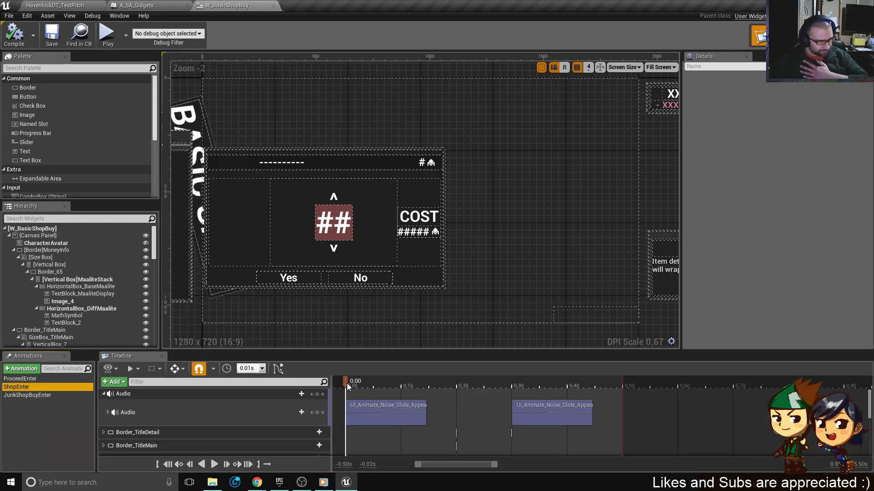
pyautogui.click(374, 386)
pyautogui.moveTo(374, 388); pyautogui.dragTo(534, 351)
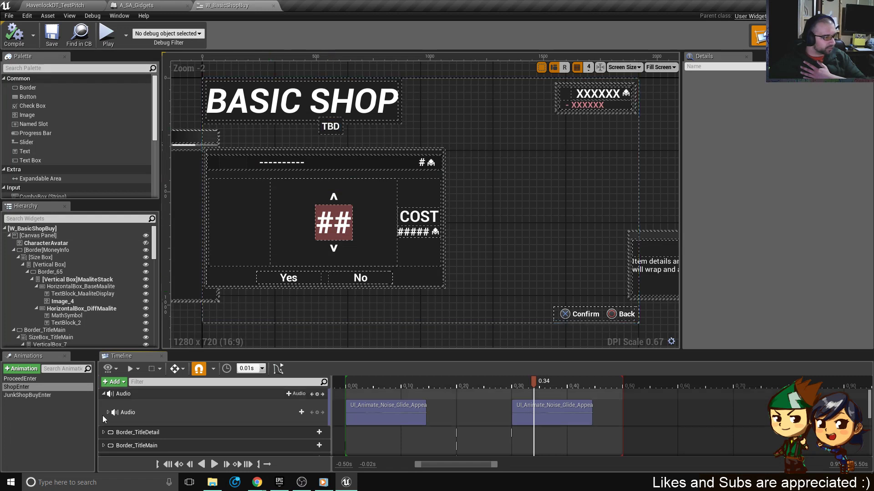
pyautogui.scroll(-4, 127, 423)
pyautogui.scroll(4, 129, 431)
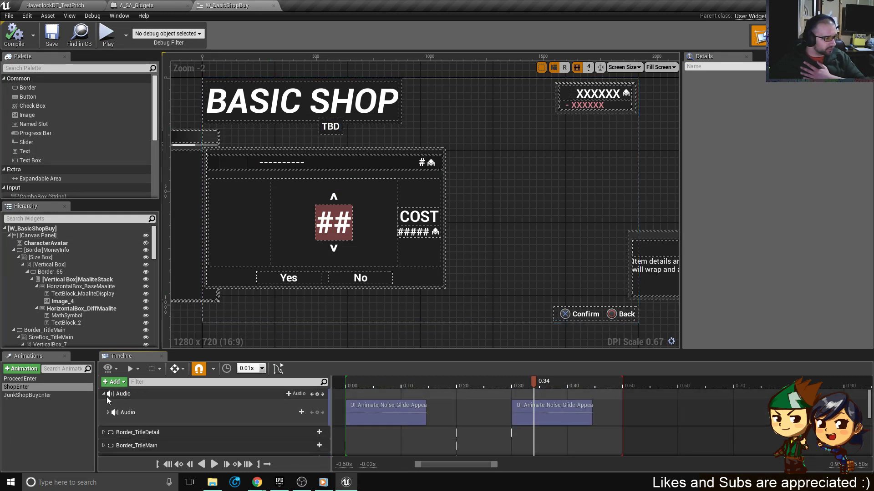
pyautogui.scroll(-6, 140, 435)
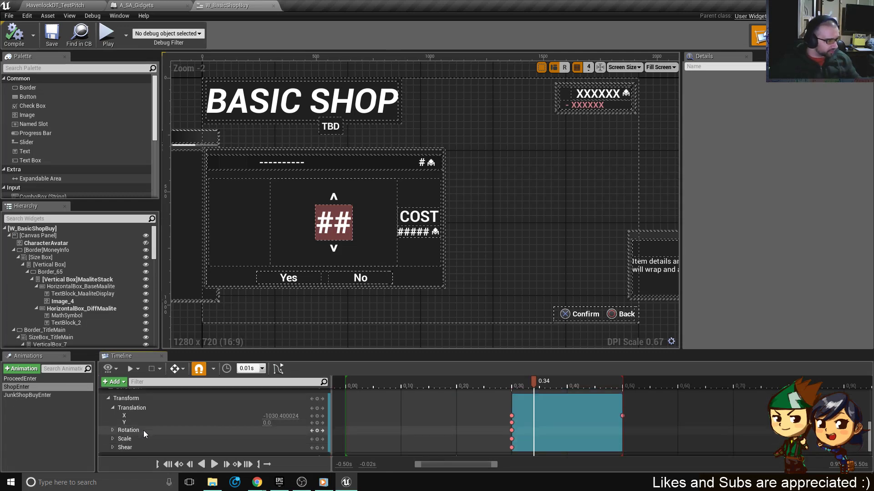
pyautogui.scroll(6, 152, 427)
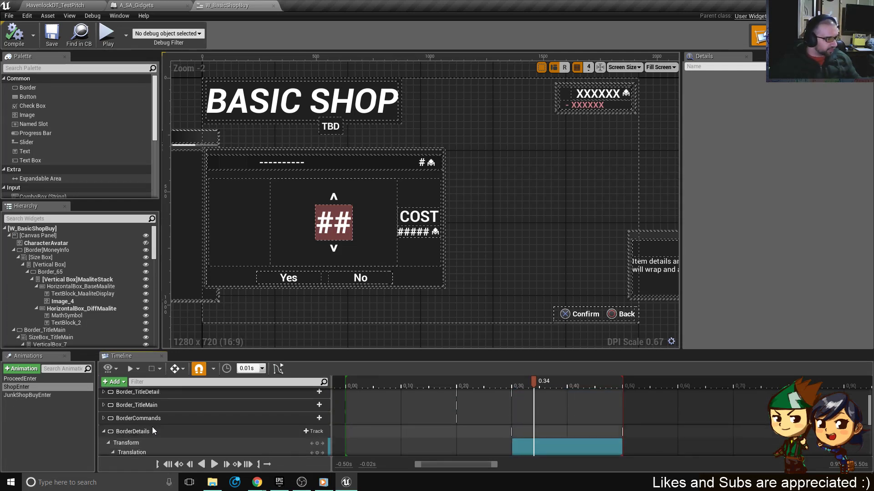
# Move the end key of Border_TitleDetail's Transform track in ShopEnter to 0.35 s, check the animation and save the widget.
pyautogui.click(159, 419)
pyautogui.click(136, 406)
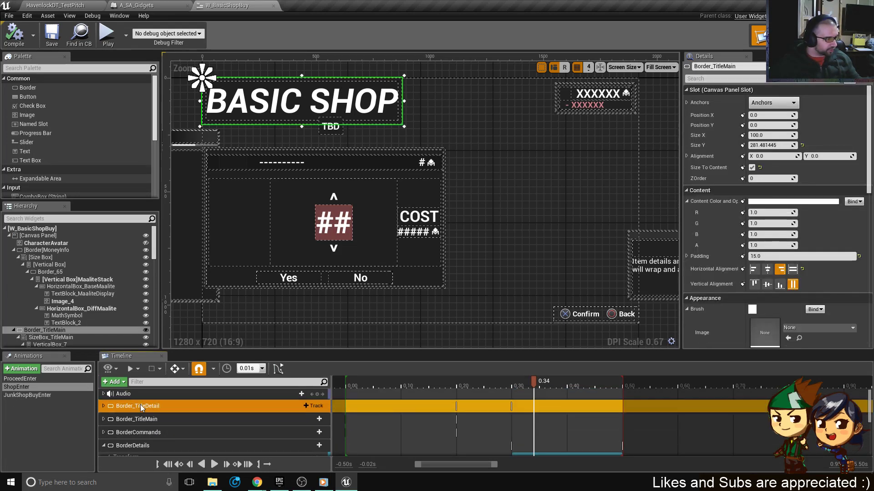
pyautogui.click(104, 407)
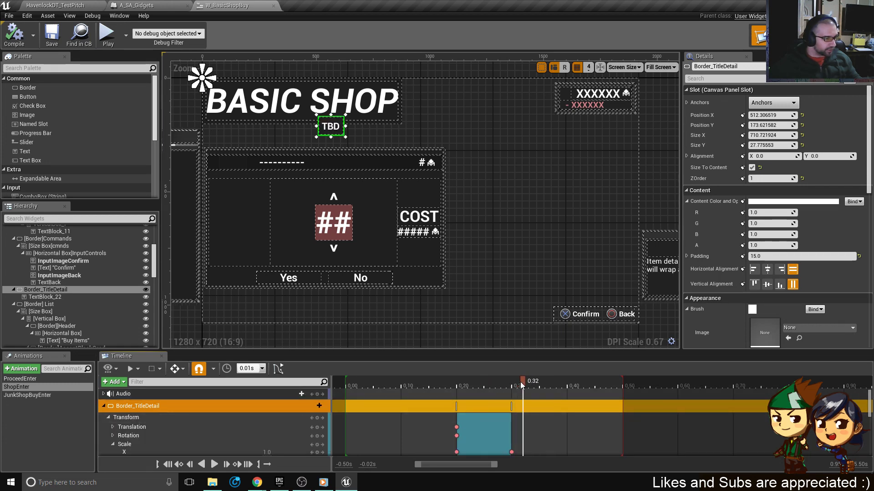
pyautogui.moveTo(537, 390); pyautogui.dragTo(474, 385)
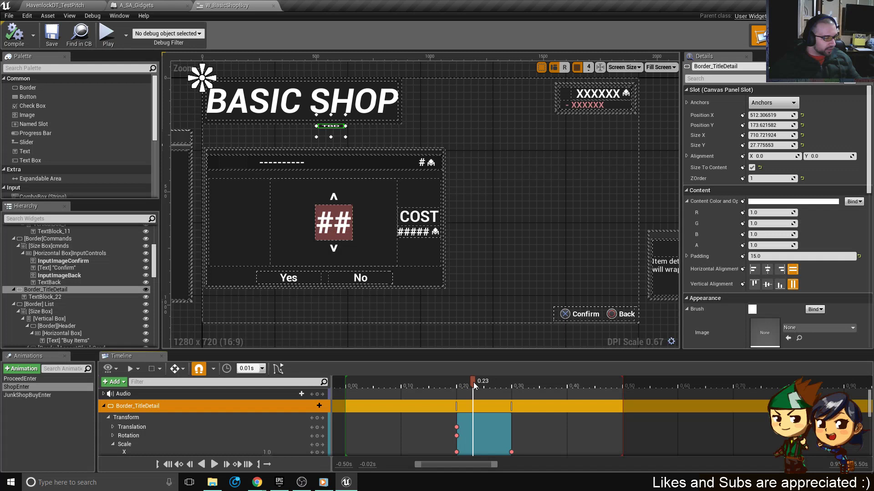
pyautogui.click(110, 418)
pyautogui.click(108, 417)
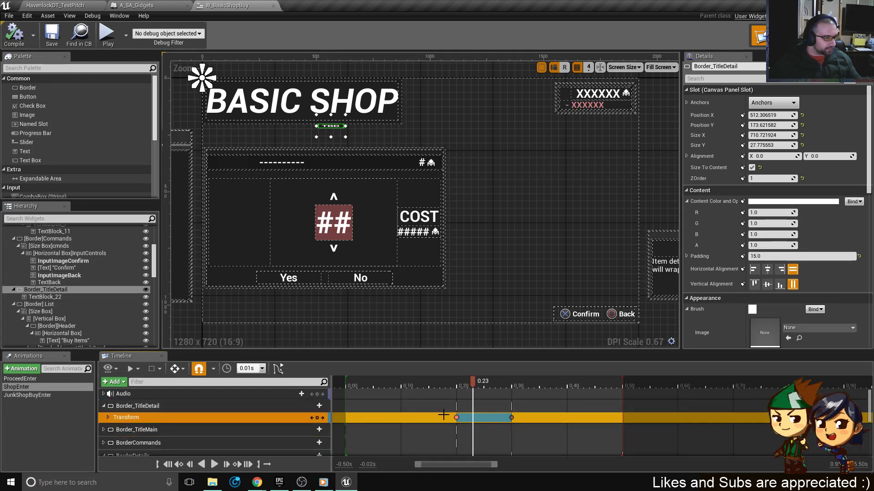
pyautogui.moveTo(522, 422); pyautogui.dragTo(539, 422)
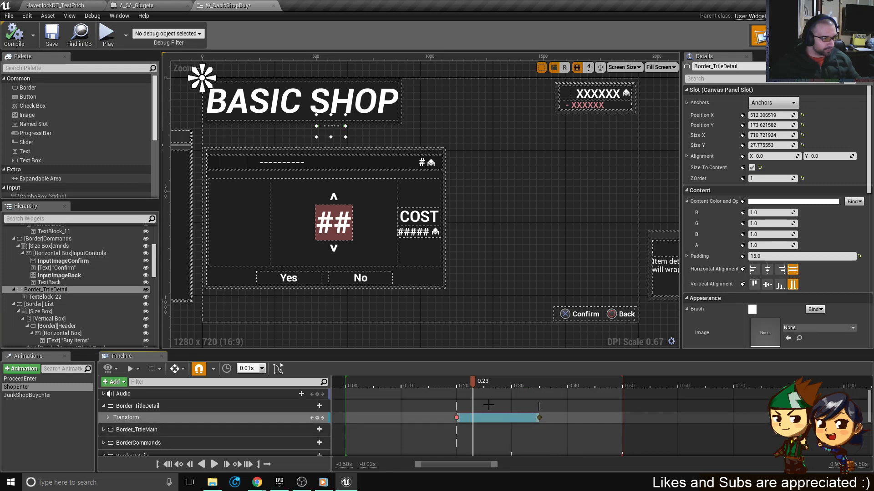
pyautogui.moveTo(473, 386); pyautogui.dragTo(700, 378)
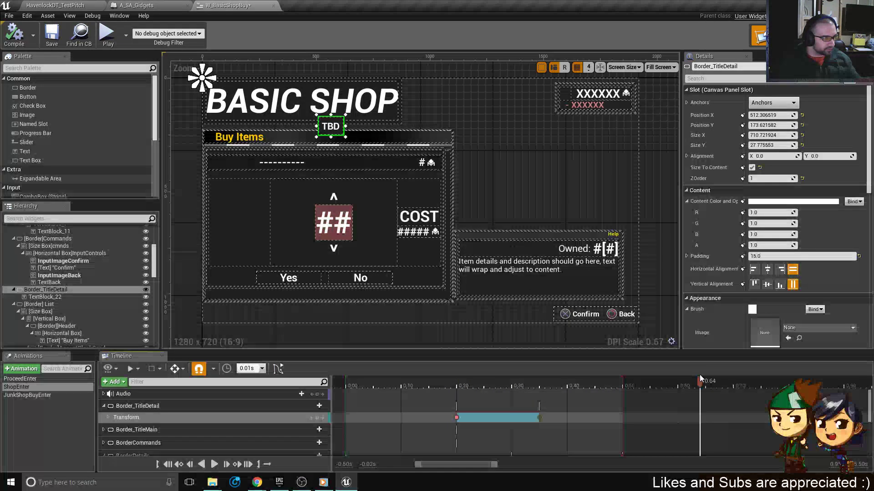
pyautogui.hotkey('ctrl', 's')
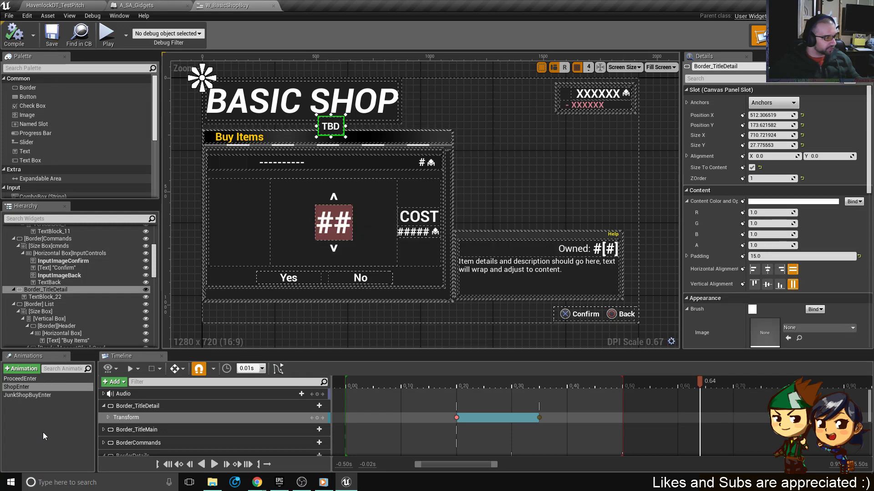
# Delete the JunkShopBuyEnter animation, then save and compile the widget.
pyautogui.click(45, 395)
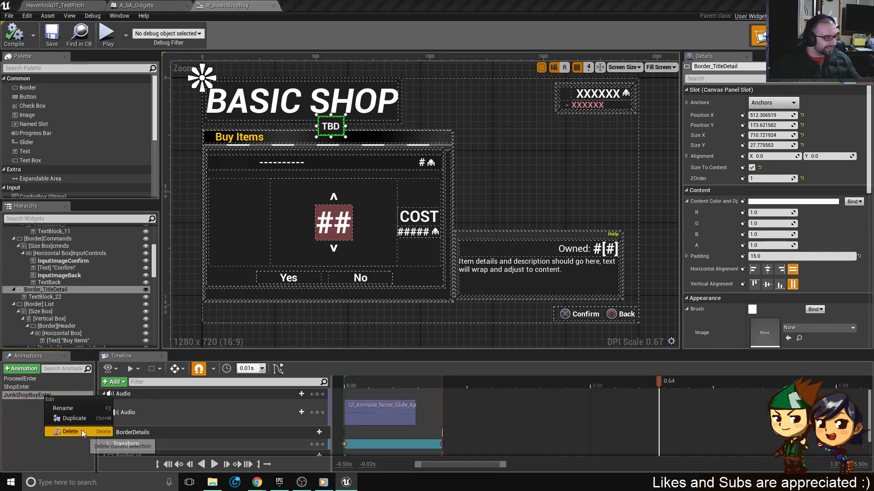
pyautogui.press('Delete')
pyautogui.click(51, 35)
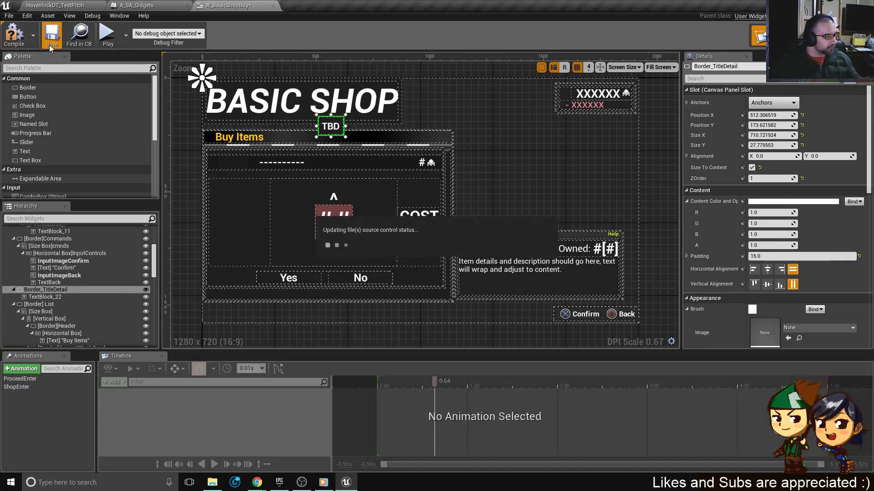
pyautogui.click(17, 40)
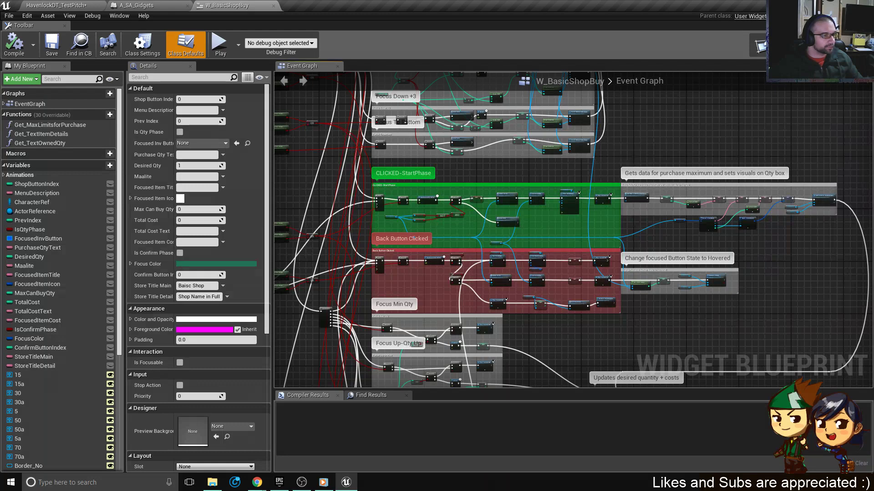
# Find the references to the FocusColor variable and examine the widget's event graph from the focus sections to the buy list setup.
pyautogui.moveTo(637, 150); pyautogui.dragTo(598, 225, button='right')
pyautogui.moveTo(594, 163); pyautogui.dragTo(548, 252, button='right')
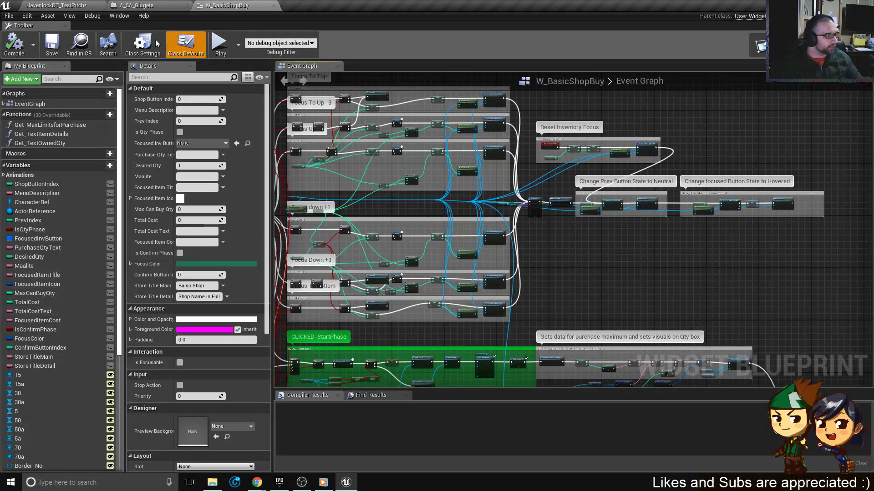
pyautogui.click(63, 339)
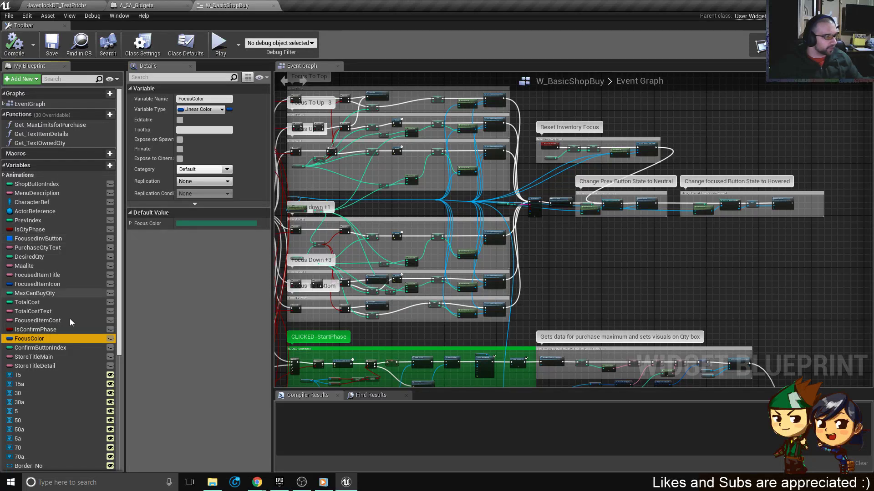
pyautogui.rightClick(65, 340)
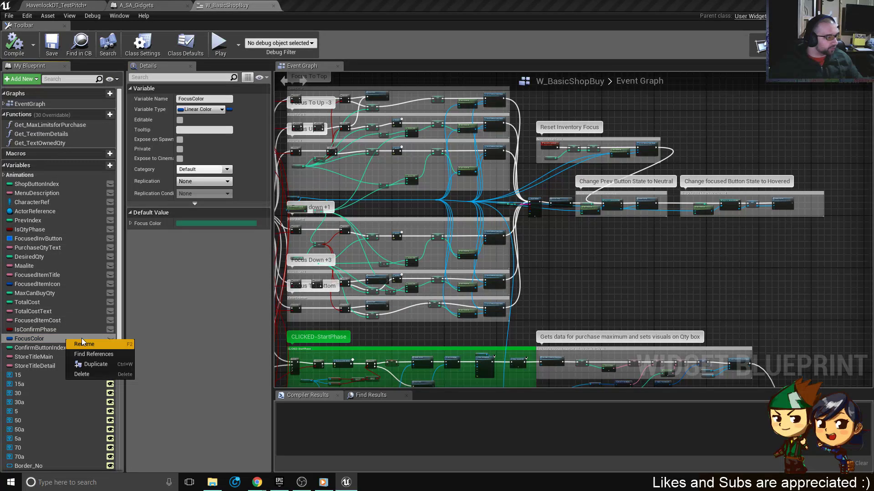
pyautogui.click(100, 353)
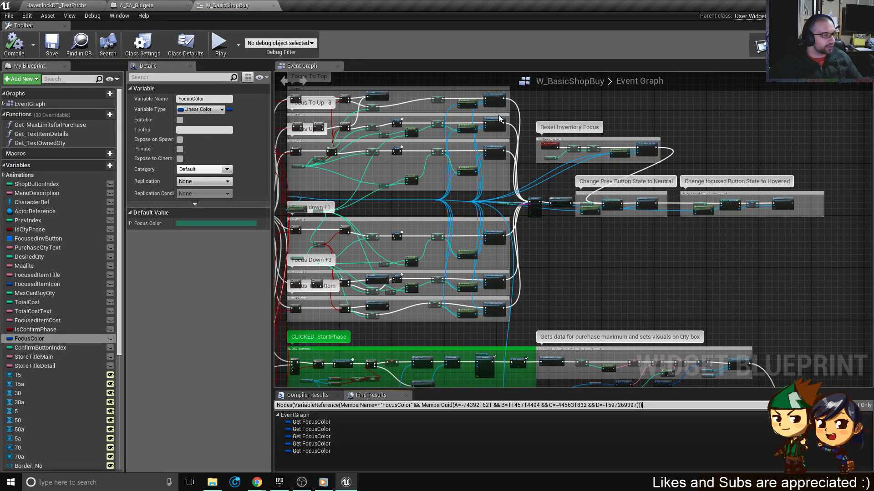
pyautogui.moveTo(522, 256); pyautogui.dragTo(639, 282, button='right')
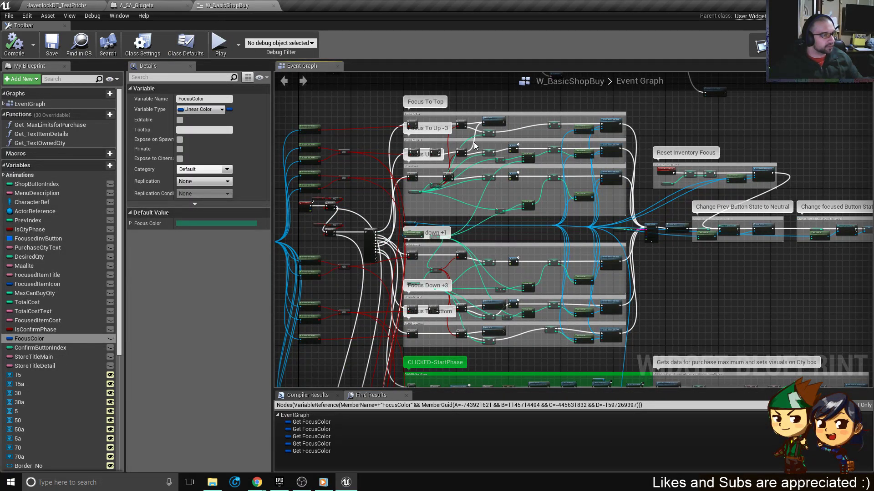
pyautogui.moveTo(475, 143); pyautogui.dragTo(441, 328, button='right')
pyautogui.scroll(6, 384, 250)
pyautogui.scroll(-3, 356, 257)
pyautogui.moveTo(355, 257); pyautogui.dragTo(486, 262, button='right')
pyautogui.moveTo(599, 287); pyautogui.dragTo(335, 256, button='right')
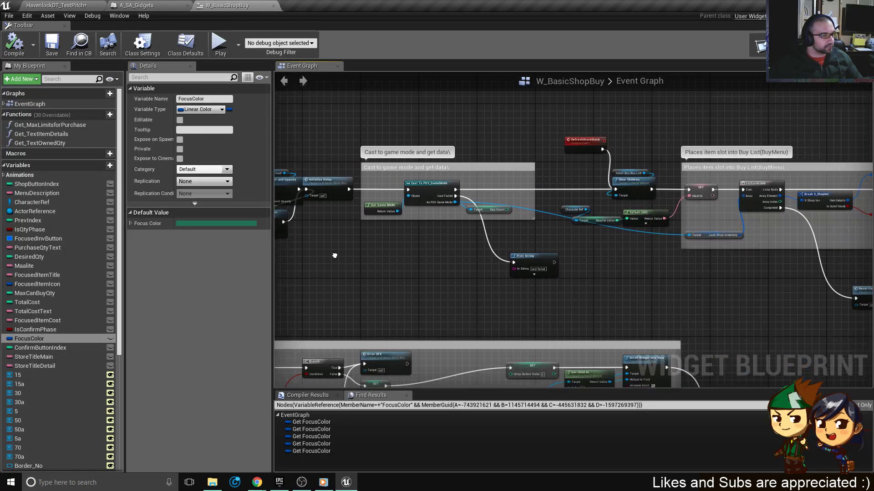
# In A_SA_Gidgets, shift the Add to Viewport node and its reroute point well to the right and enlarge the Creates Buy Menu comment around them.
pyautogui.click(190, 5)
pyautogui.scroll(2, 449, 275)
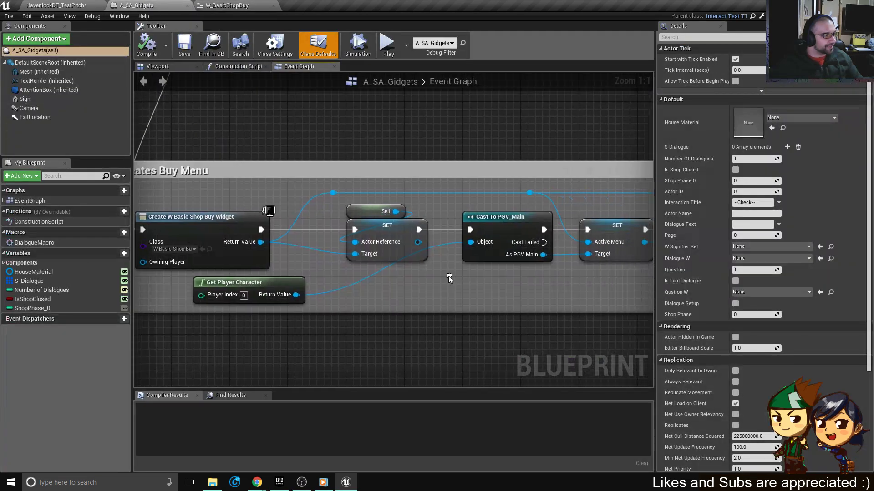
pyautogui.scroll(-9, 448, 276)
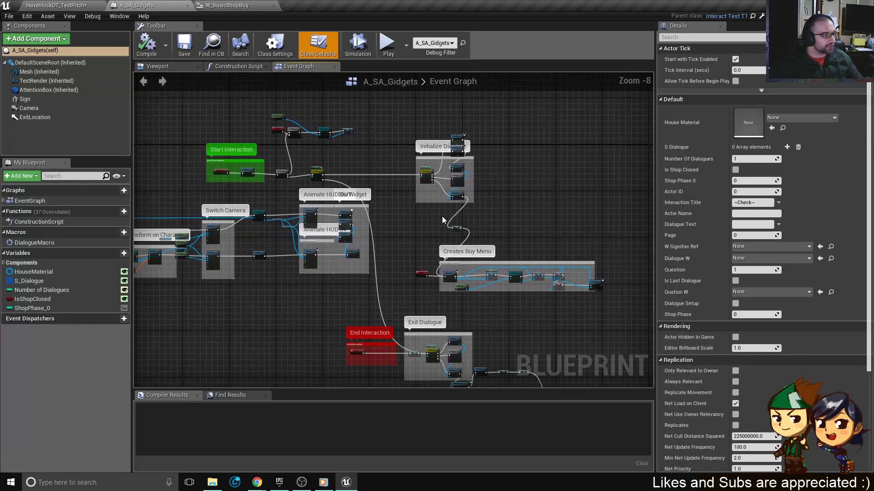
pyautogui.scroll(5, 527, 270)
pyautogui.moveTo(626, 316); pyautogui.dragTo(468, 255, button='right')
pyautogui.moveTo(552, 265); pyautogui.dragTo(396, 248, button='right')
pyautogui.moveTo(443, 236); pyautogui.dragTo(381, 173)
pyautogui.press('Right')
pyautogui.press('Right')
pyautogui.press('Right')
pyautogui.press('Right')
pyautogui.press('Right')
pyautogui.press('Right')
pyautogui.press('Right')
pyautogui.press('Right')
pyautogui.press('Right')
pyautogui.press('Right')
pyautogui.press('Right')
pyautogui.press('Right')
pyautogui.press('Right')
pyautogui.press('Right')
pyautogui.press('Right')
pyautogui.press('Right')
pyautogui.press('Right')
pyautogui.press('Right')
pyautogui.press('Right')
pyautogui.press('Right')
pyautogui.press('Right')
pyautogui.press('Right')
pyautogui.press('Right')
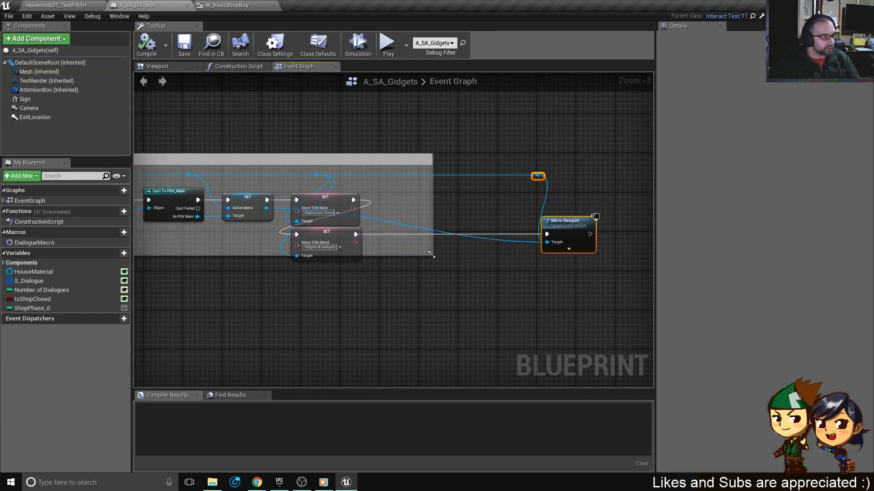
pyautogui.moveTo(431, 254); pyautogui.dragTo(614, 271)
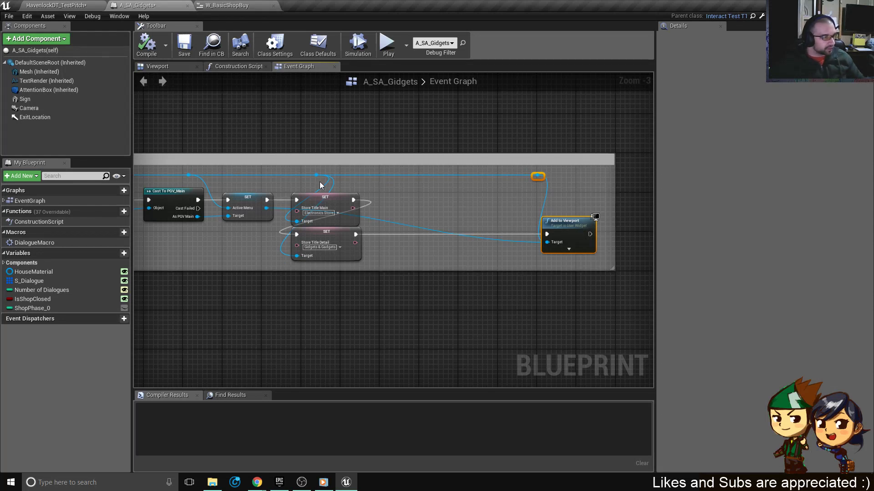
# Move the reroute point feeding the Store Title setters to their left and add another reroute point on the widget reference wire beyond them.
pyautogui.press('Left')
pyautogui.press('Left')
pyautogui.press('Left')
pyautogui.press('Left')
pyautogui.press('Left')
pyautogui.press('Left')
pyautogui.press('Left')
pyautogui.press('Left')
pyautogui.press('Left')
pyautogui.press('Left')
pyautogui.press('Left')
pyautogui.press('Left')
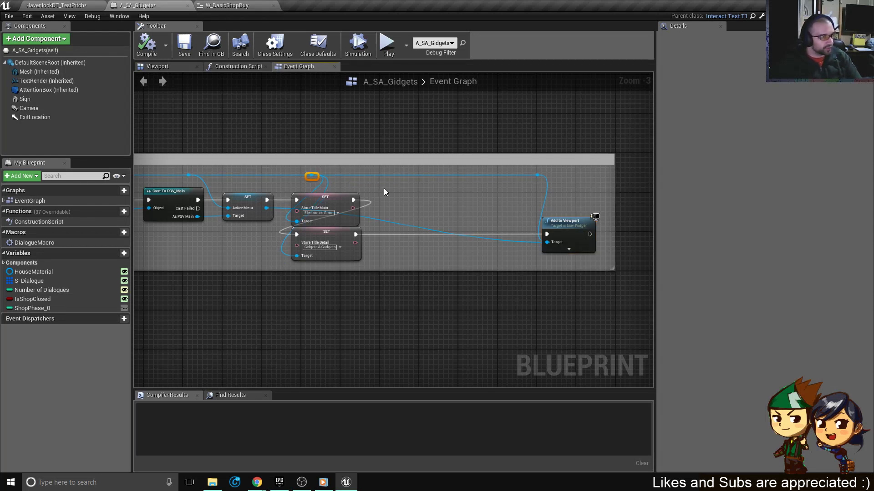
pyautogui.press('Right')
pyautogui.doubleClick(384, 177)
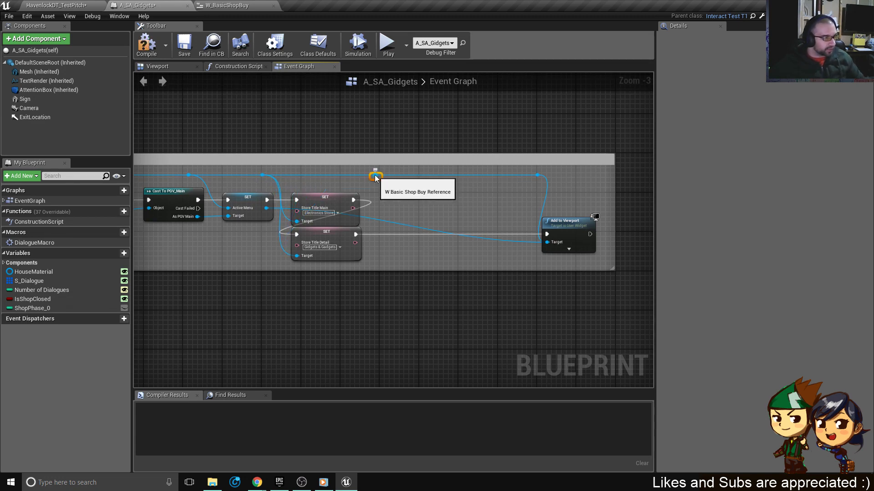
pyautogui.moveTo(375, 176); pyautogui.dragTo(428, 212)
pyautogui.write('focused')
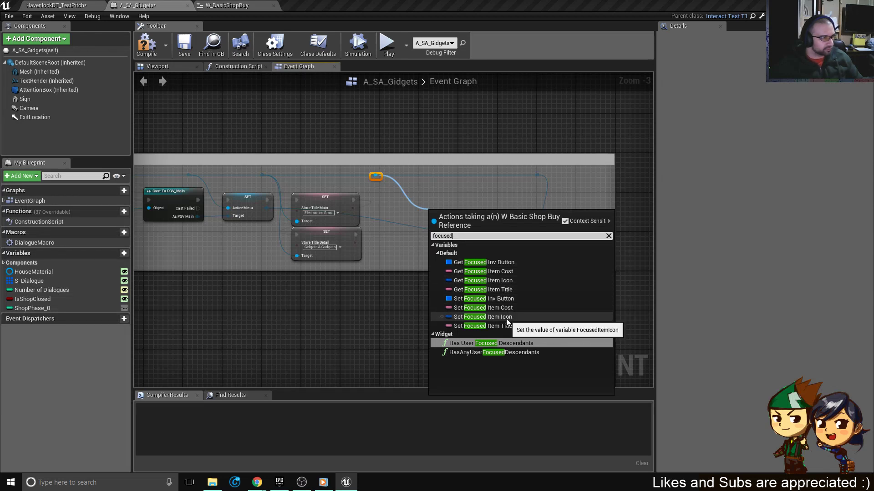
pyautogui.click(230, 5)
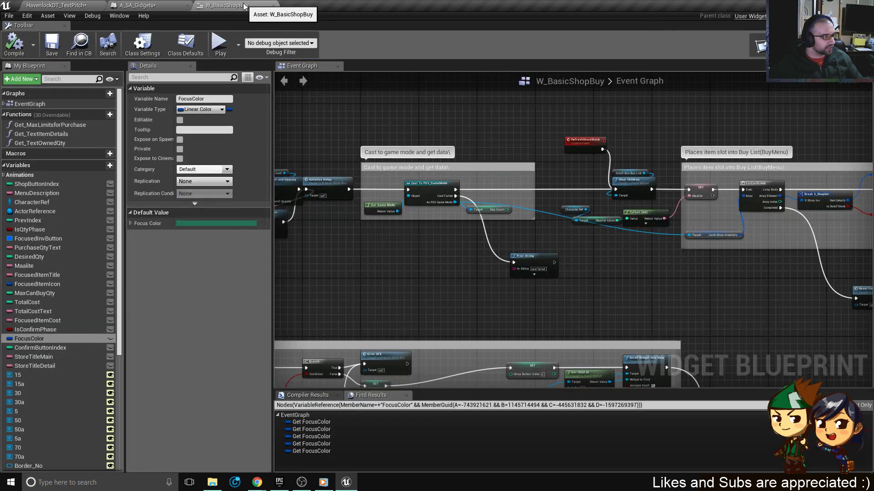
pyautogui.click(139, 6)
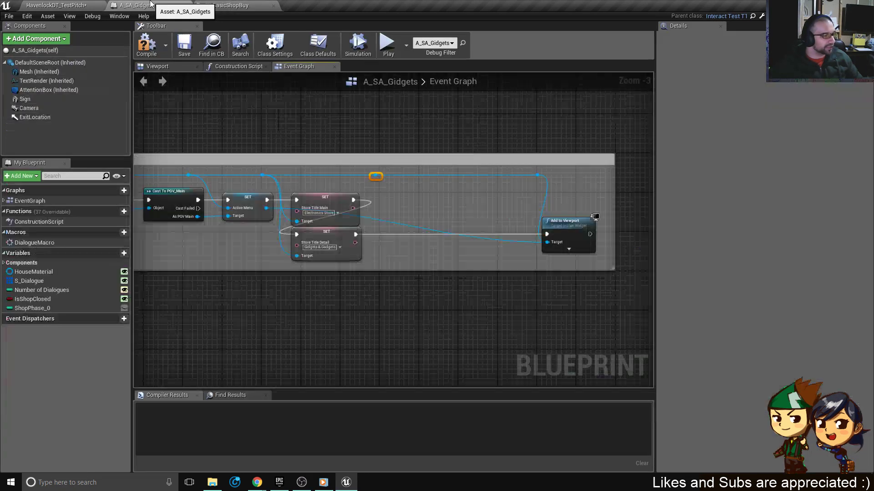
# Add a Set Focus Color node from the new reroute point and wire it between the Store Title Detail setter and Add to Viewport.
pyautogui.moveTo(377, 179); pyautogui.dragTo(440, 204)
pyautogui.write('focus colo')
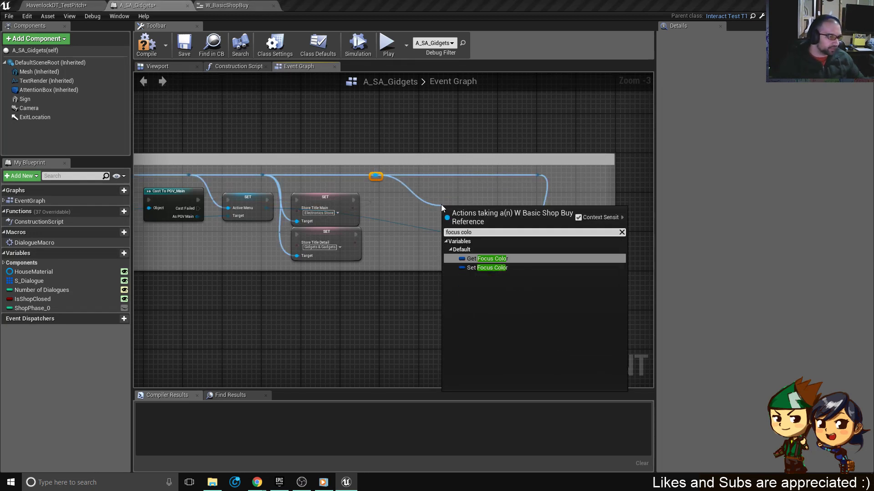
pyautogui.click(503, 268)
pyautogui.scroll(3, 438, 221)
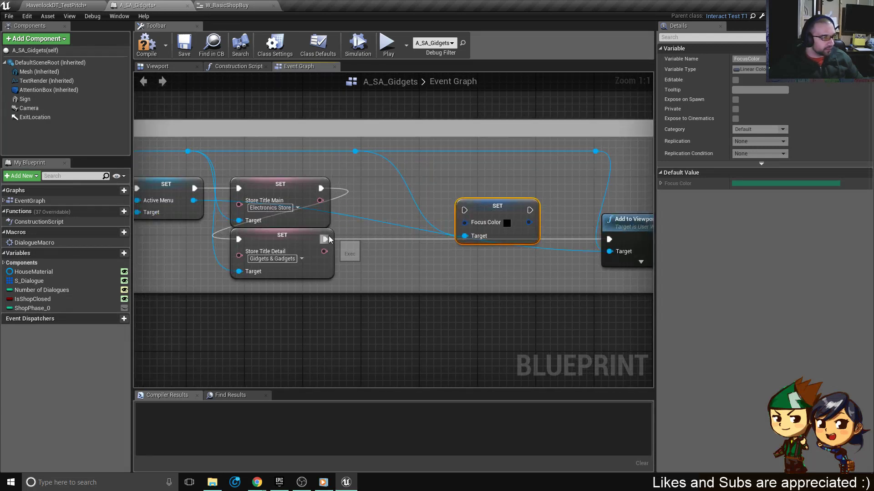
pyautogui.moveTo(325, 239); pyautogui.dragTo(464, 210)
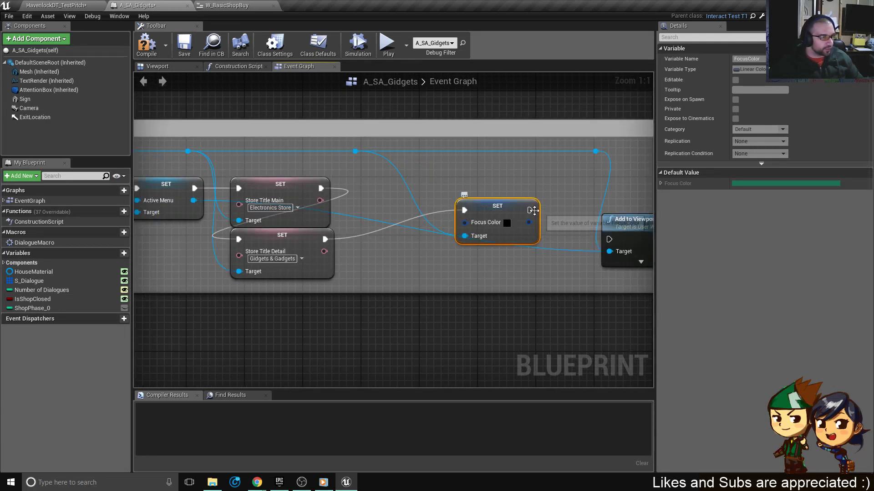
pyautogui.moveTo(529, 210); pyautogui.dragTo(609, 239)
pyautogui.moveTo(495, 210); pyautogui.dragTo(499, 247)
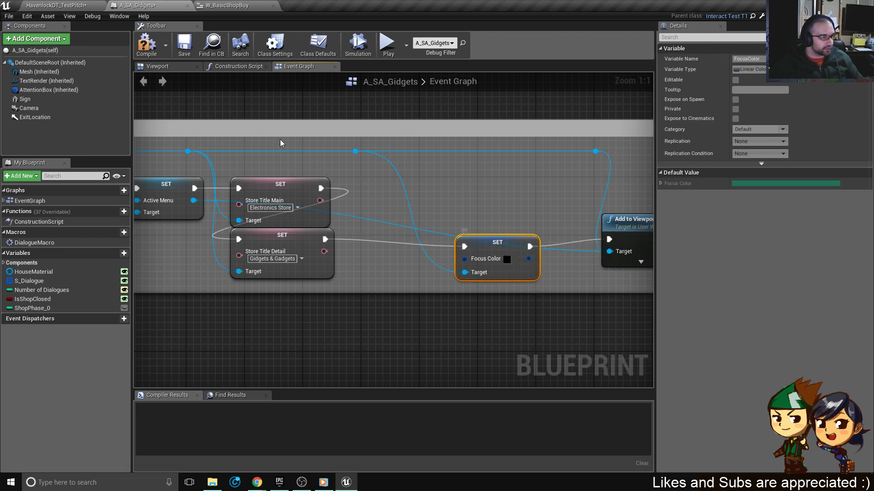
# Examine how W_BasicShopBuy uses Focus Color for the Slot Colr Focused setter in its buy list section, and return to A_SA_Gidgets.
pyautogui.scroll(-5, 280, 143)
pyautogui.click(226, 5)
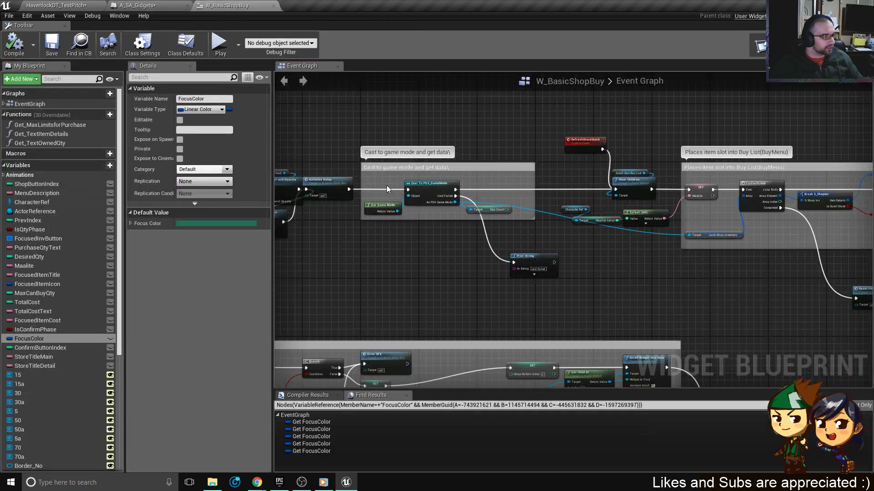
pyautogui.scroll(-4, 392, 205)
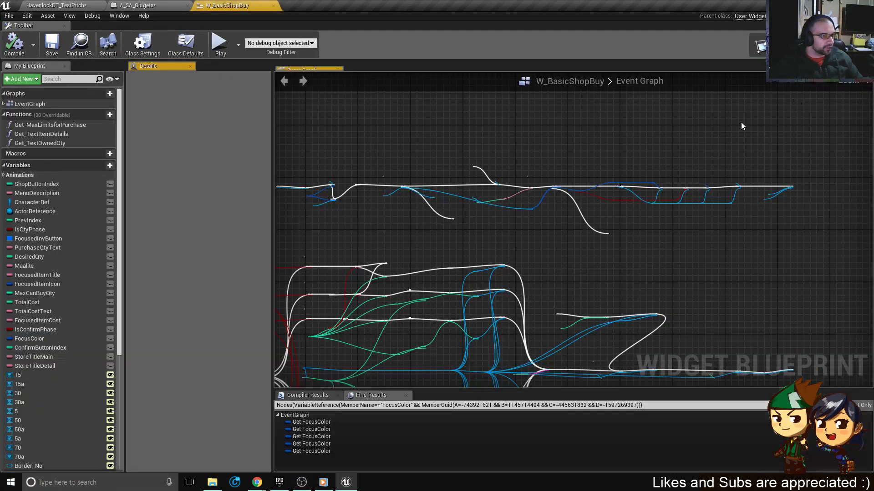
pyautogui.scroll(6, 651, 156)
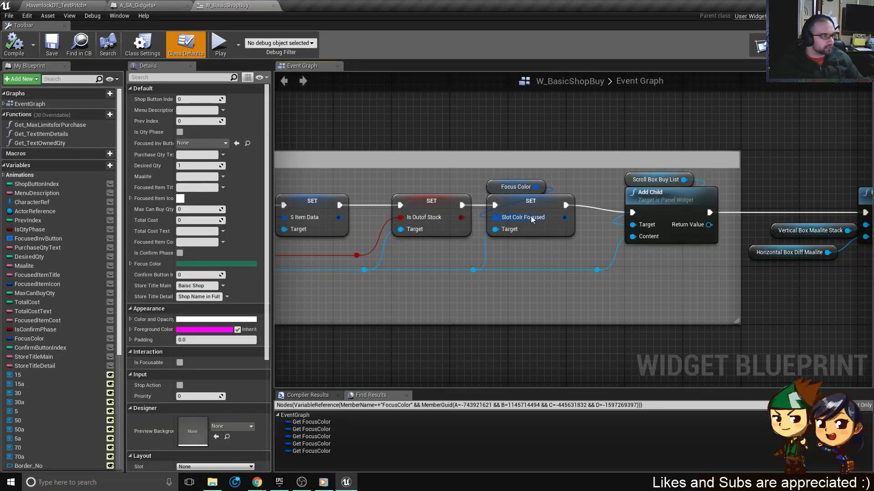
pyautogui.scroll(-3, 530, 216)
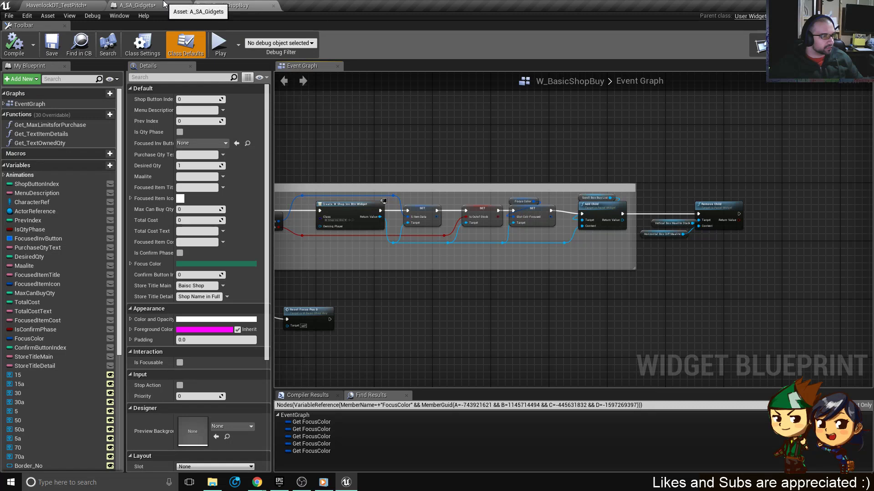
pyautogui.scroll(3, 533, 228)
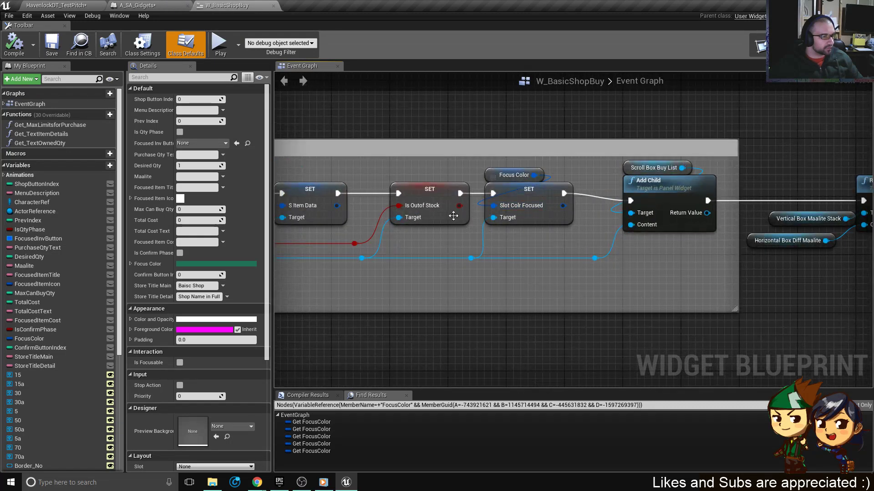
pyautogui.click(158, 5)
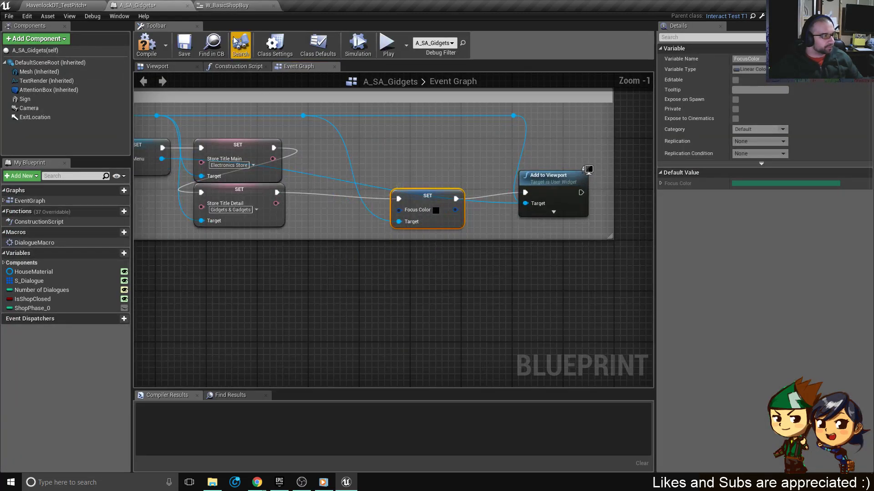
# Undock the A_SA_Gidgets editor so it floats over the level with the shop sign and the Set Focus Color node both visible.
pyautogui.moveTo(157, 7); pyautogui.dragTo(530, 145)
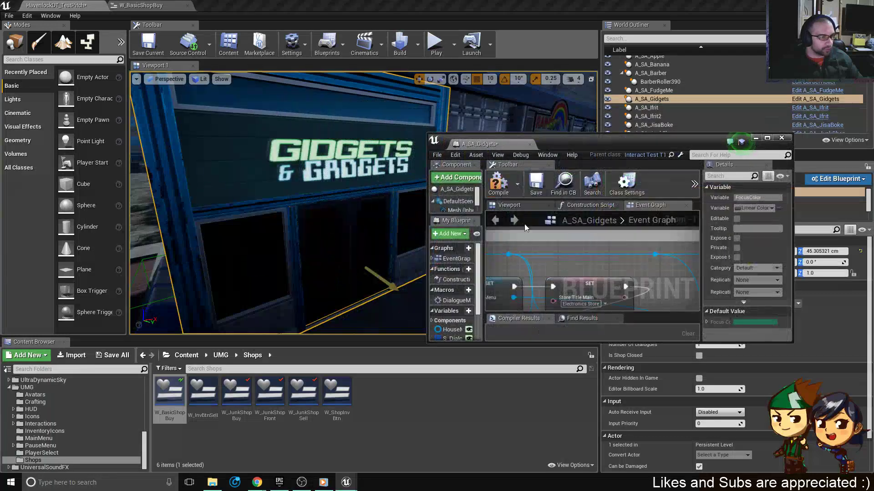
pyautogui.scroll(-3, 603, 283)
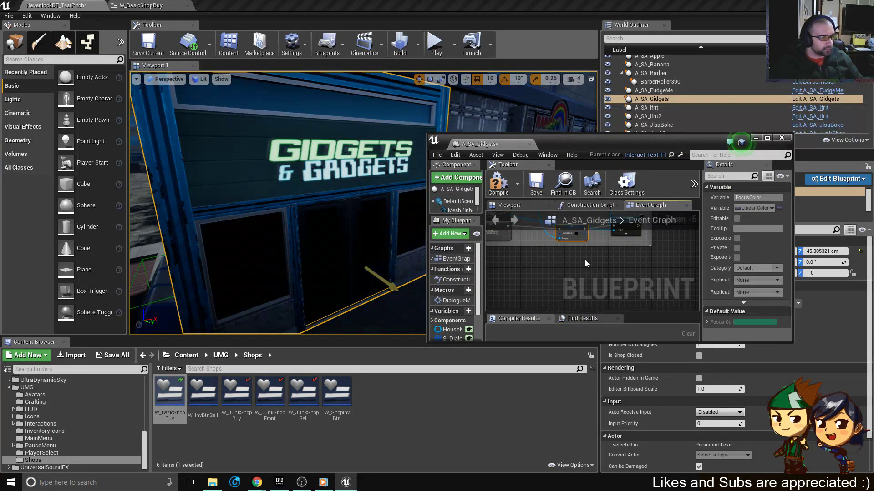
pyautogui.scroll(4, 586, 260)
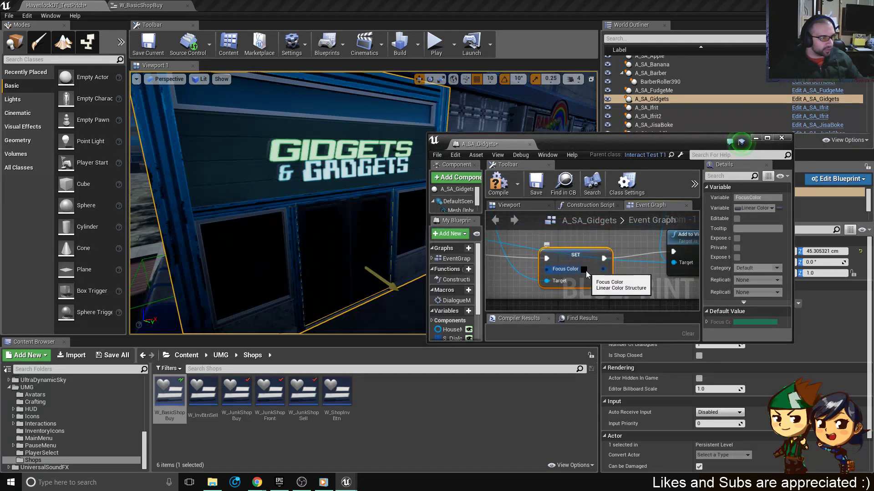
# Set the Focus Color input to the blue sampled from the ampersand on the Gidgets & Gadgets sign, then save and compile the blueprint.
pyautogui.click(584, 270)
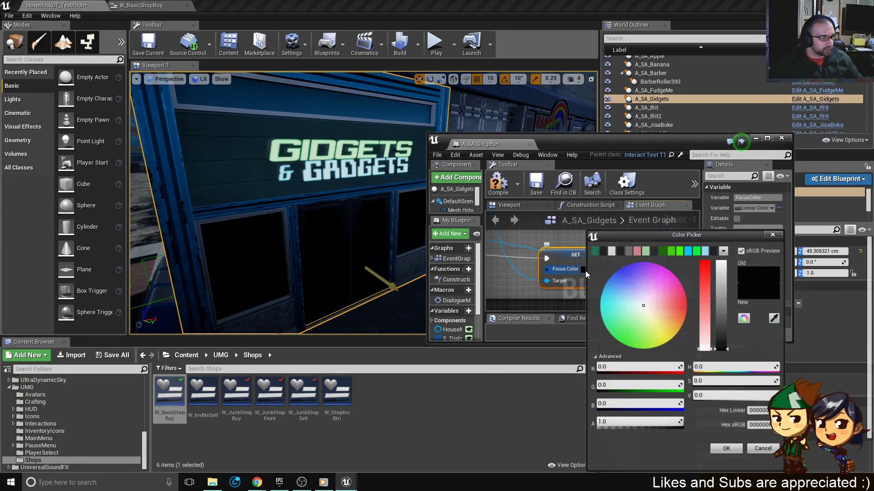
pyautogui.click(774, 318)
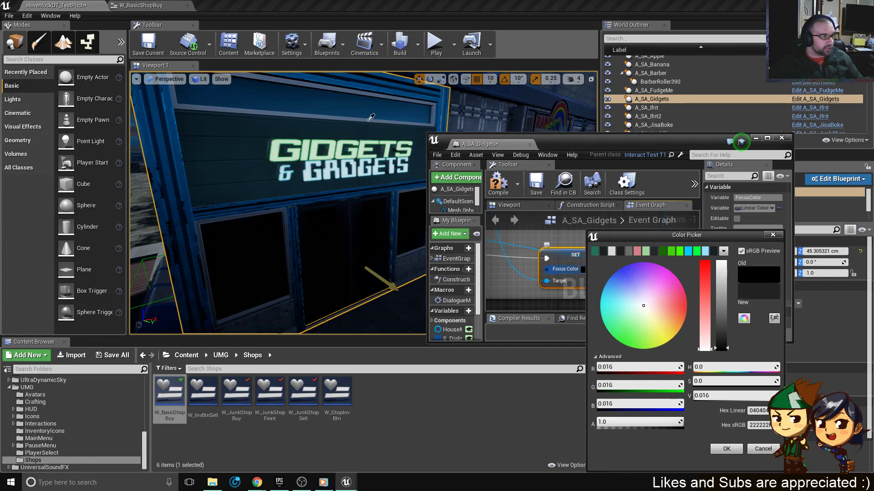
pyautogui.click(437, 100)
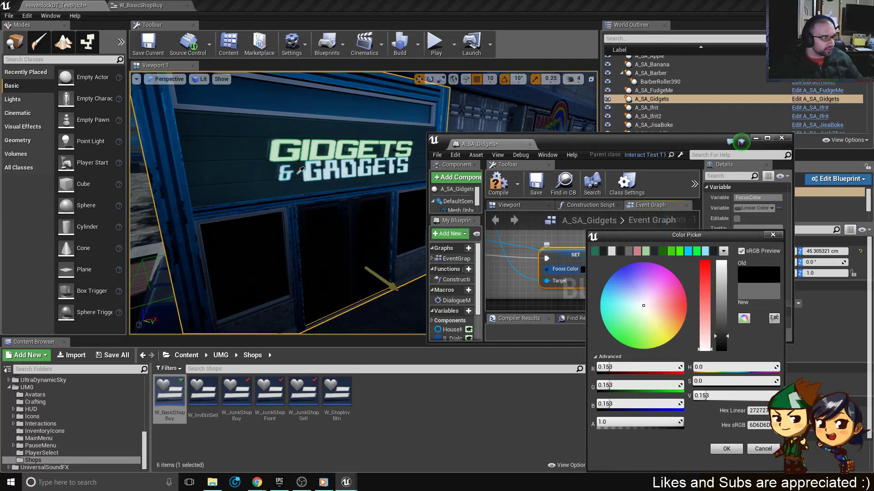
pyautogui.click(292, 171)
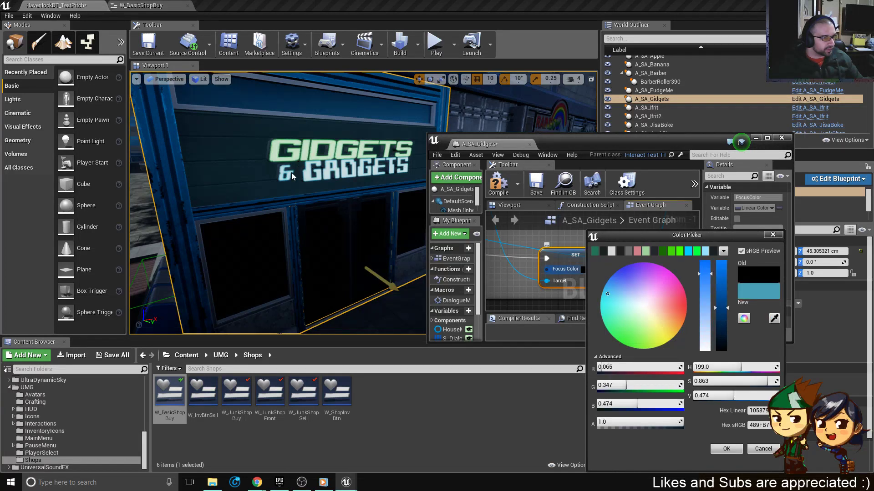
pyautogui.click(725, 448)
pyautogui.click(536, 184)
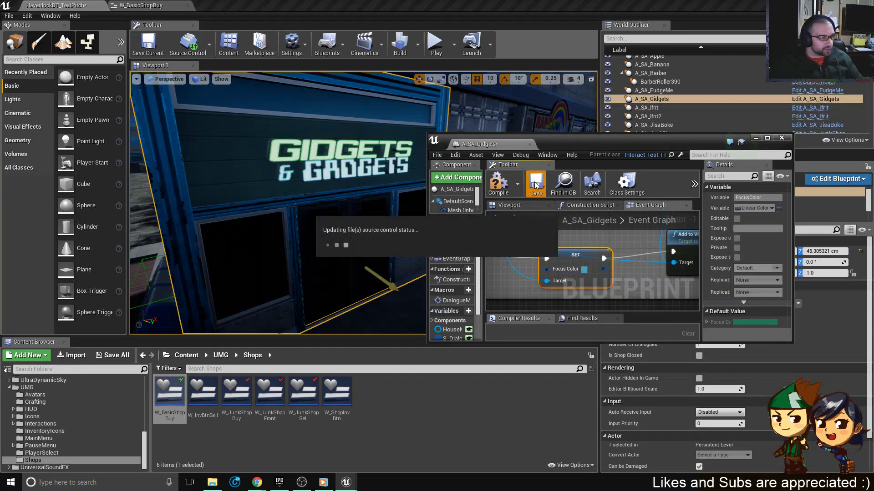
pyautogui.click(496, 185)
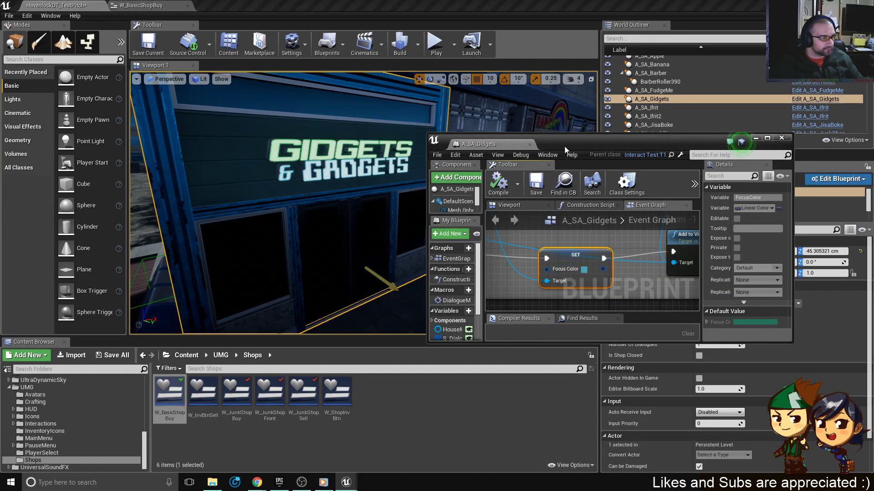
# Maximize the A_SA_Gidgets editor and look through its construction script, component viewport and event graph.
pyautogui.doubleClick(588, 139)
pyautogui.scroll(-5, 433, 198)
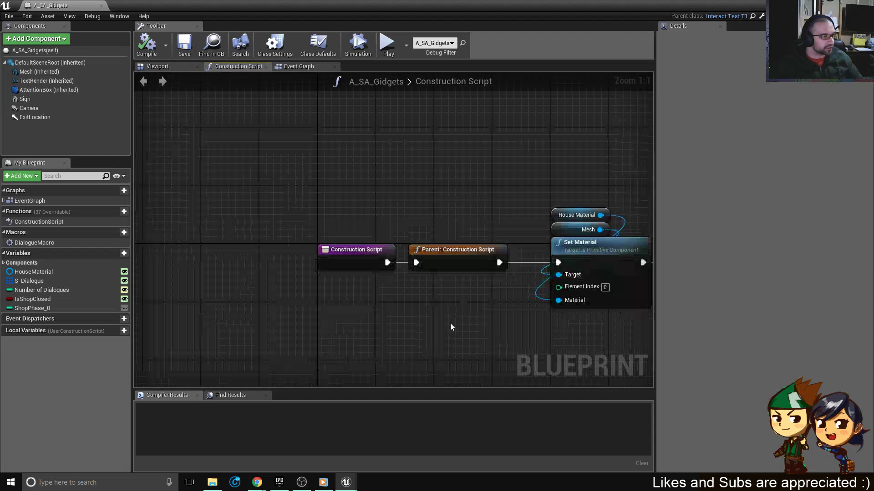
pyautogui.scroll(-4, 427, 296)
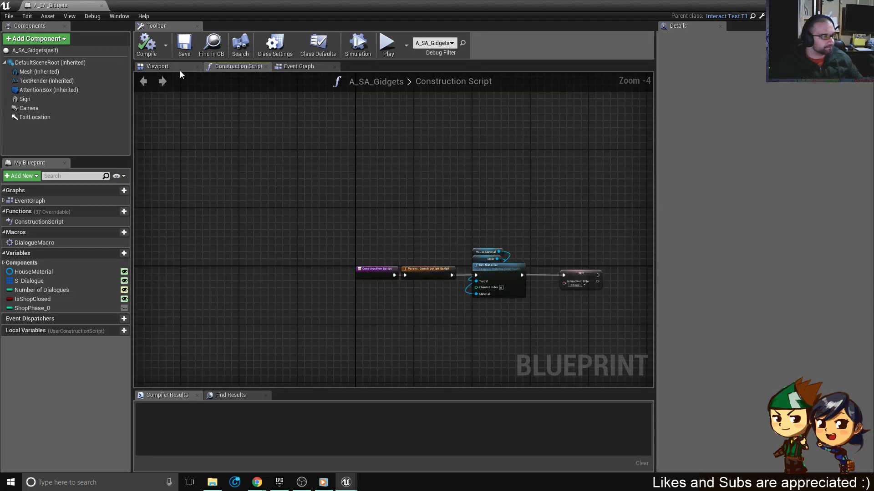
pyautogui.click(301, 69)
pyautogui.scroll(2, 249, 141)
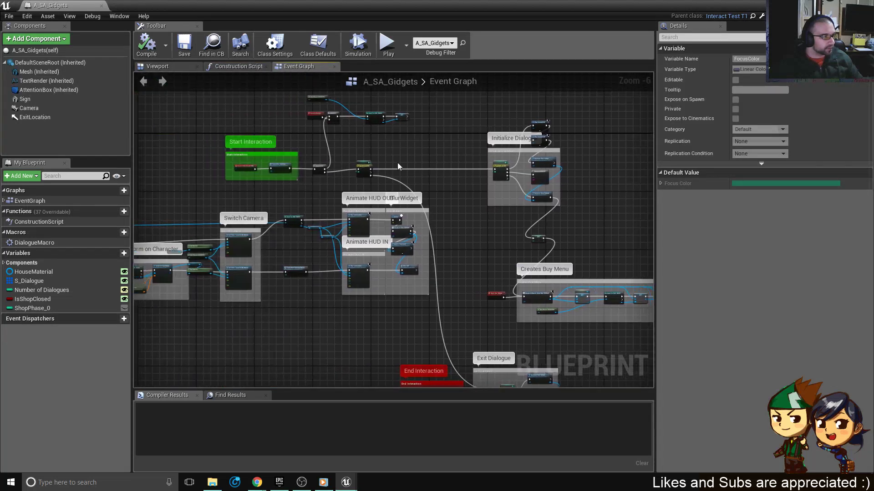
pyautogui.click(158, 69)
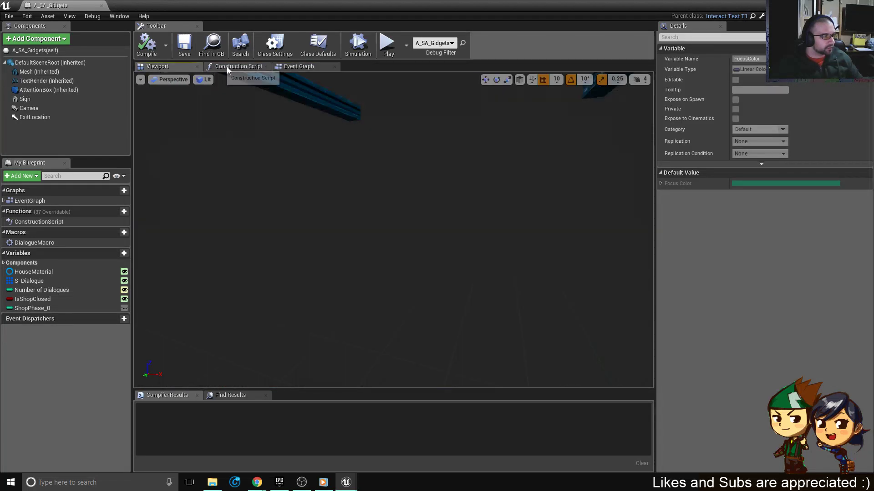
pyautogui.click(251, 70)
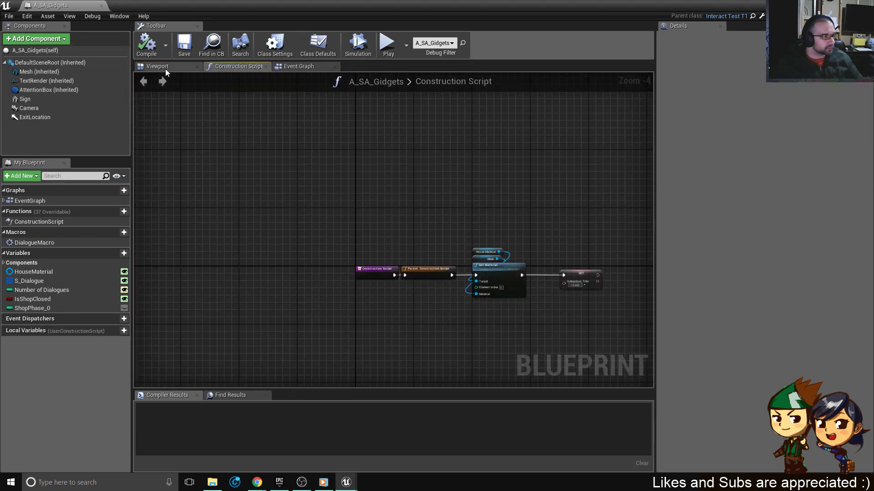
pyautogui.click(311, 67)
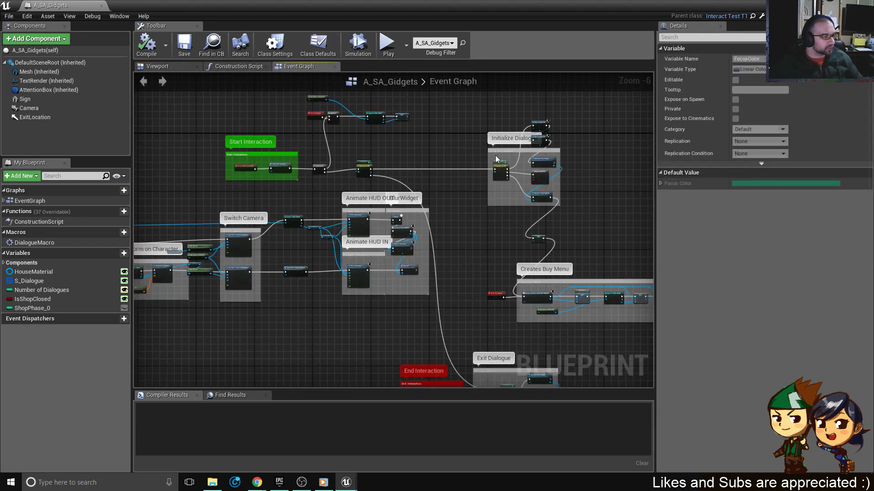
pyautogui.moveTo(489, 247); pyautogui.dragTo(371, 216, button='right')
# Dock the A_SA_Gidgets editor back into the main window and place W_BasicShopBuy after it.
pyautogui.moveTo(44, 6); pyautogui.dragTo(262, 5)
pyautogui.click(164, 5)
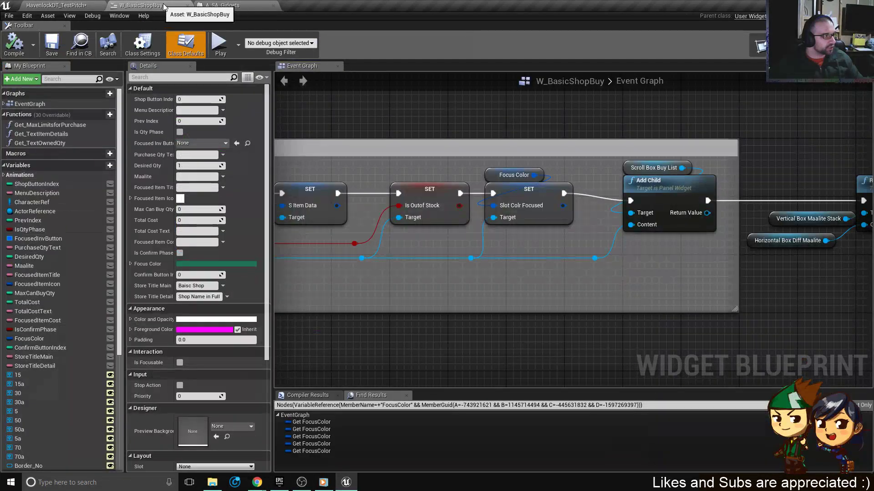
pyautogui.moveTo(163, 6); pyautogui.dragTo(274, 4)
# Inspect the Buy Items header and item area of W_BasicShopBuy in its designer view.
pyautogui.click(759, 46)
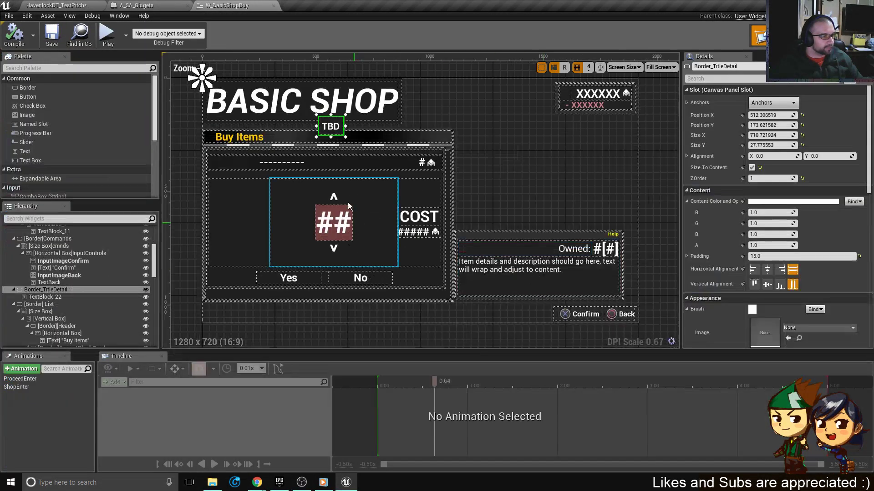
pyautogui.scroll(3, 300, 149)
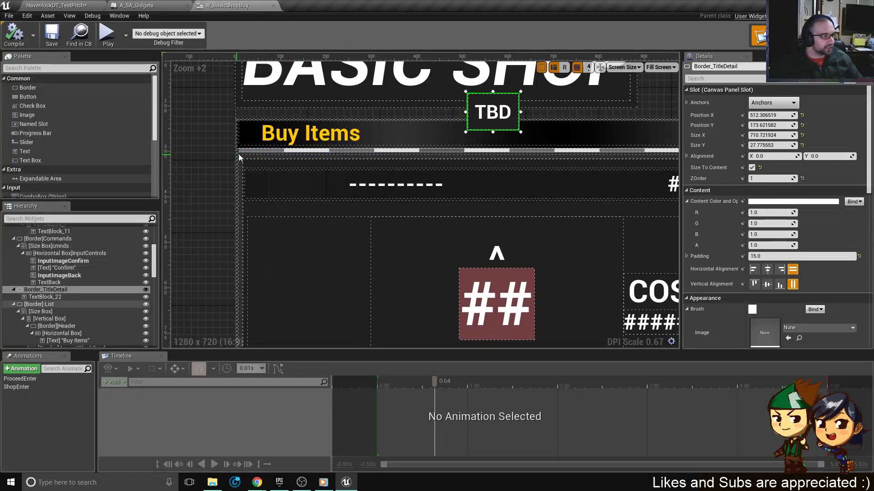
pyautogui.scroll(-1, 253, 155)
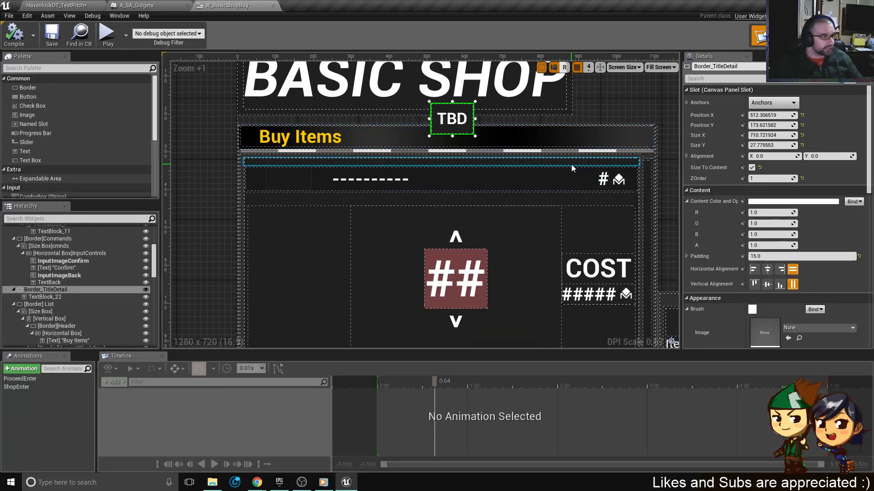
# Open the W_ItemMenu widget from the UMG/PauseMenu/ItemMenu folder of the level project.
pyautogui.click(57, 5)
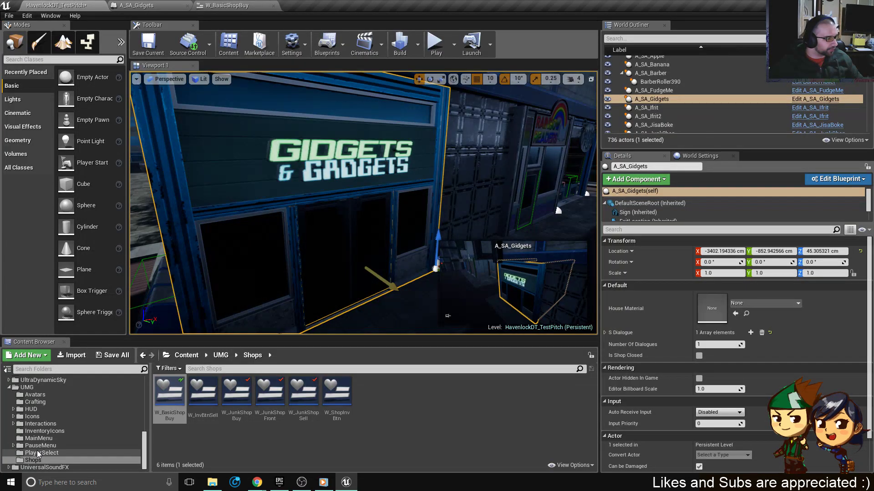
pyautogui.click(21, 453)
pyautogui.click(20, 446)
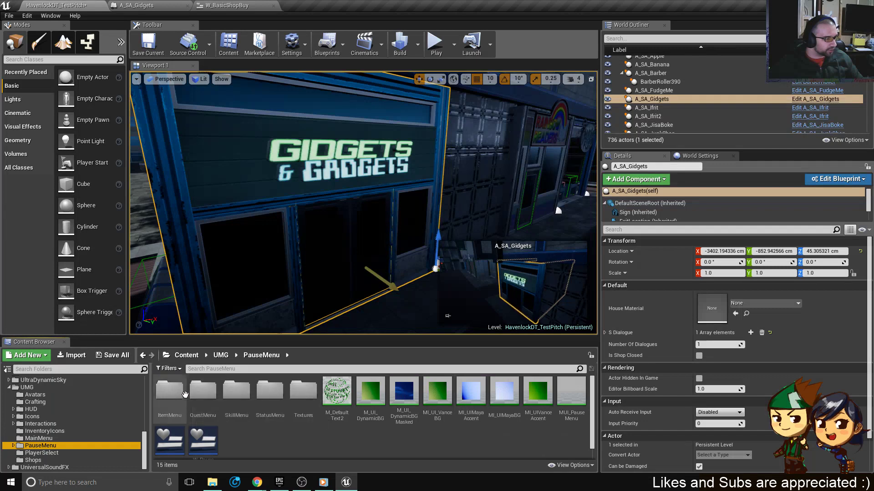
pyautogui.doubleClick(169, 390)
pyautogui.doubleClick(309, 401)
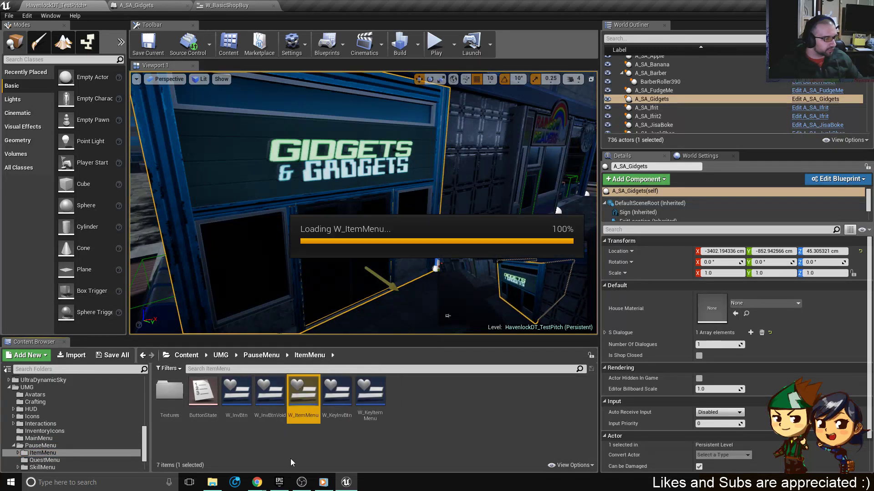
# Copy the ColrDiv horizontal box from the Pack list's color divider in W_ItemMenu.
pyautogui.scroll(2, 282, 135)
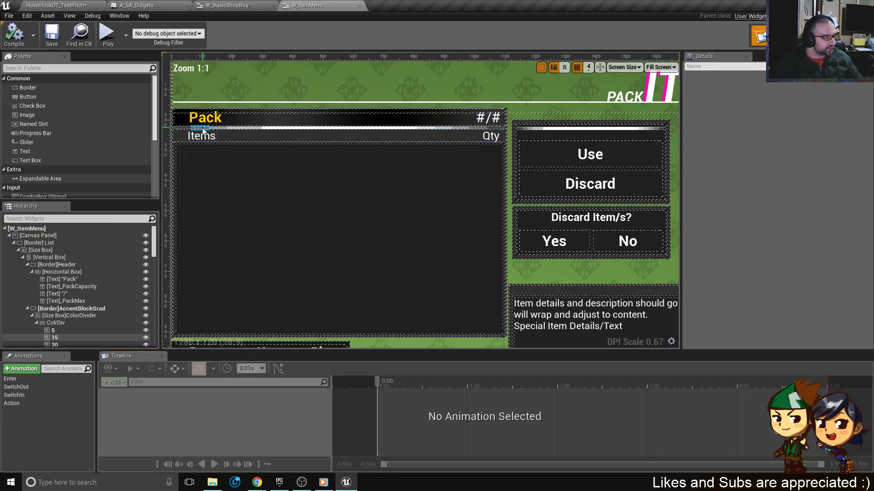
pyautogui.click(200, 126)
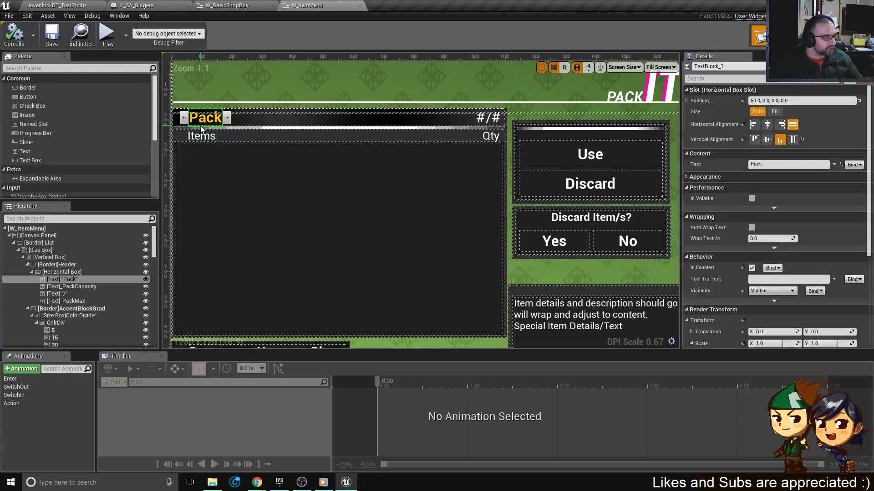
pyautogui.click(62, 323)
pyautogui.rightClick(61, 323)
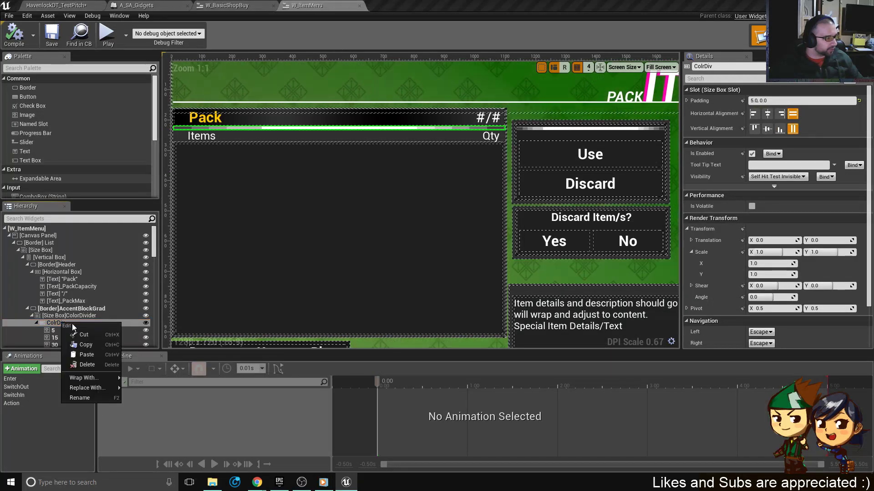
pyautogui.moveTo(86, 377)
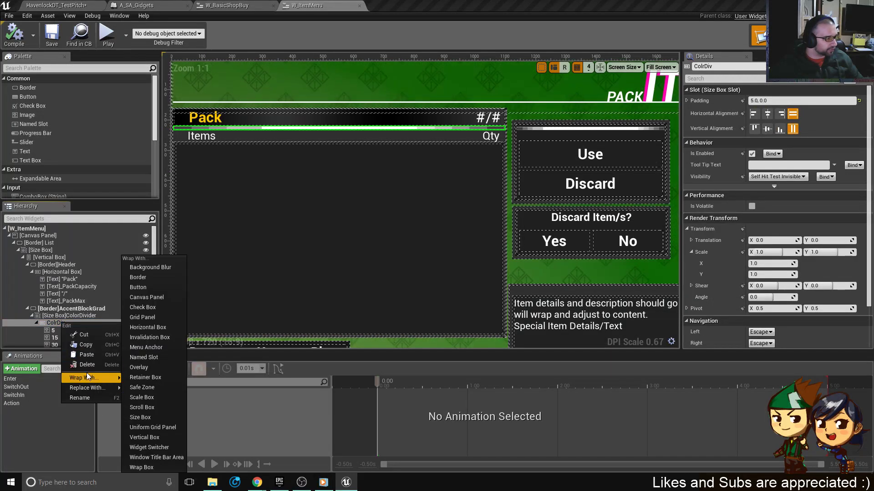
pyautogui.click(95, 344)
# Delete the existing ColrDiv box from the color divider under the Buy Items header in W_BasicShopBuy.
pyautogui.click(232, 5)
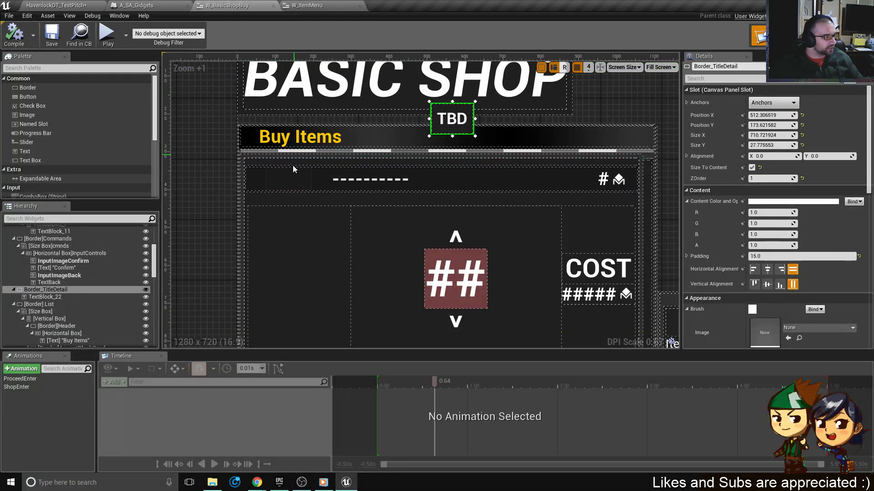
pyautogui.click(255, 153)
pyautogui.click(56, 282)
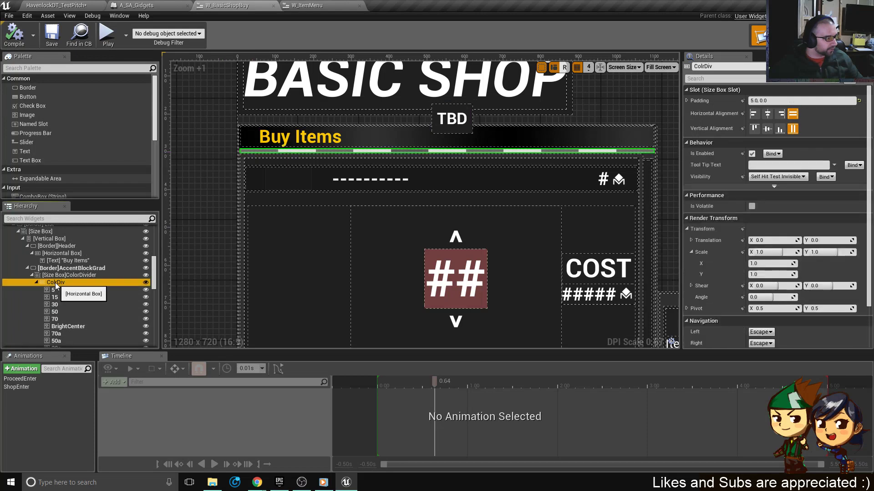
pyautogui.press('Delete')
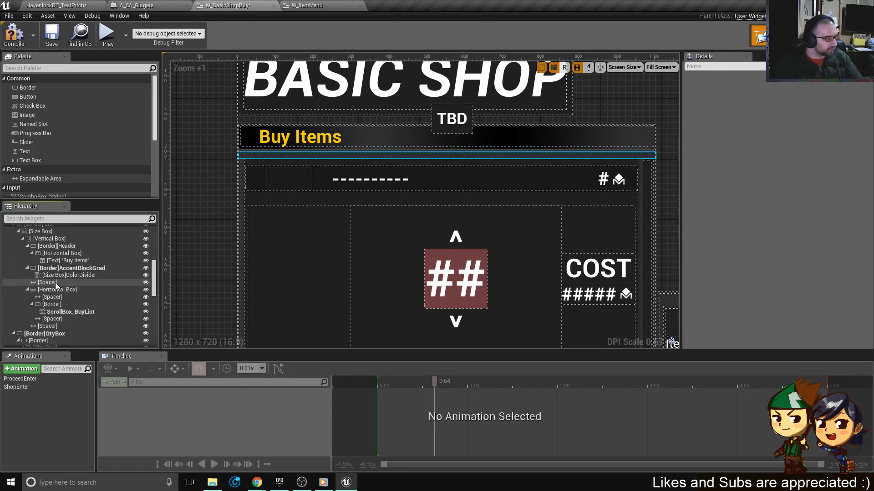
# Paste the copied ColrDiv into the ColorDivider size box of the Buy Items list and save the widget.
pyautogui.click(50, 276)
pyautogui.rightClick(50, 277)
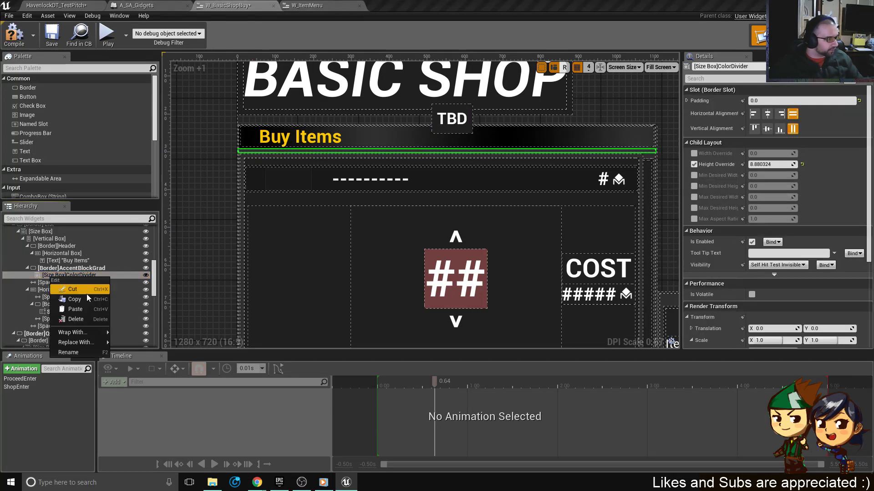
pyautogui.click(75, 310)
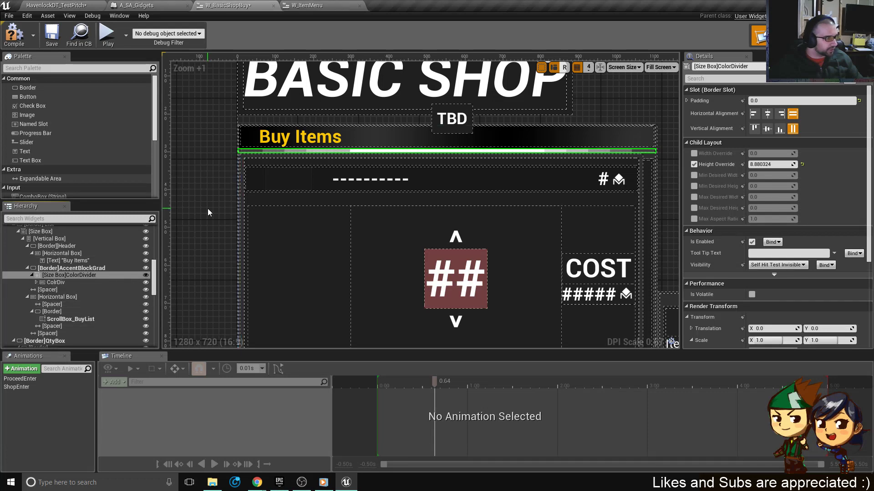
pyautogui.click(205, 189)
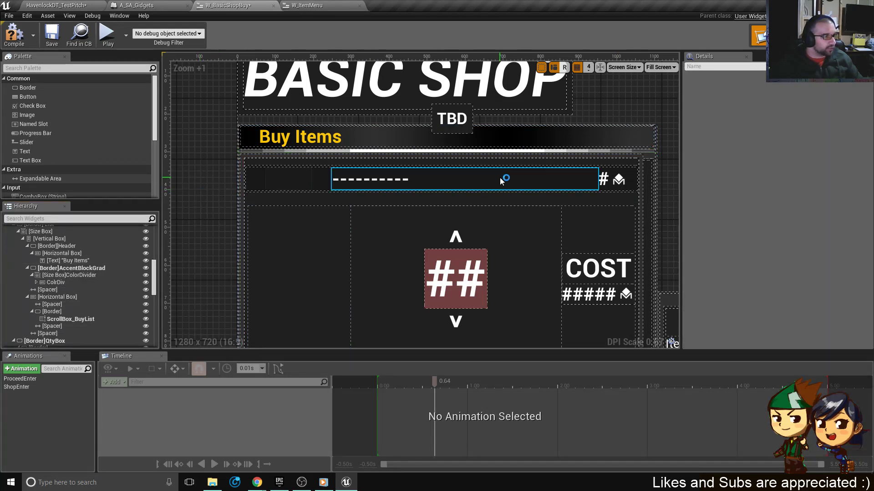
pyautogui.scroll(-4, 455, 186)
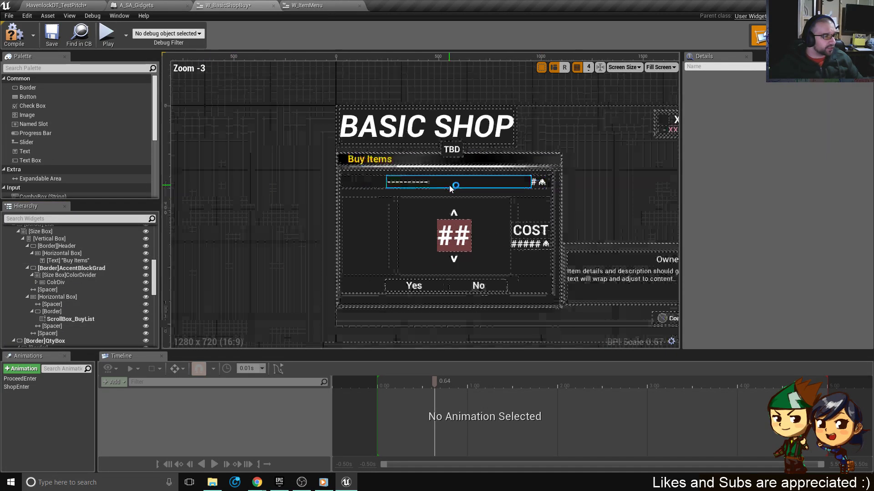
pyautogui.click(51, 35)
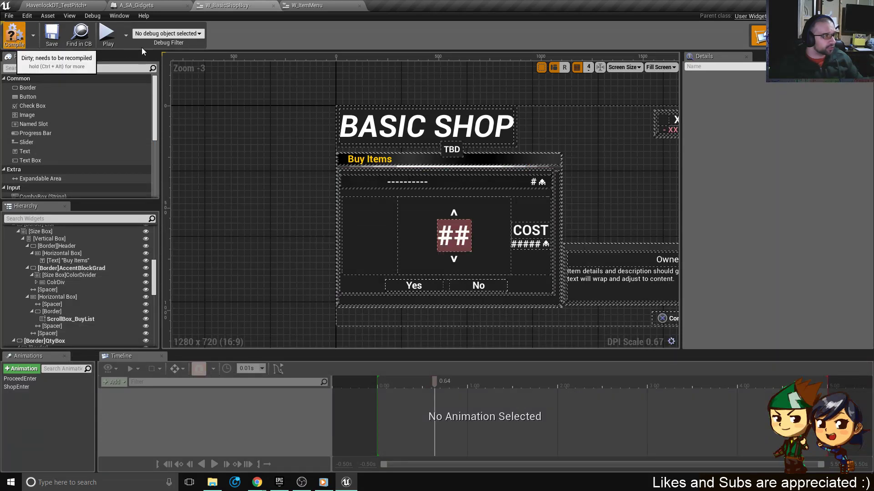
# Play-test the HavenlockDT_TestPitch level as Maya and enter the Gidgets & Gadgets shop.
pyautogui.click(55, 5)
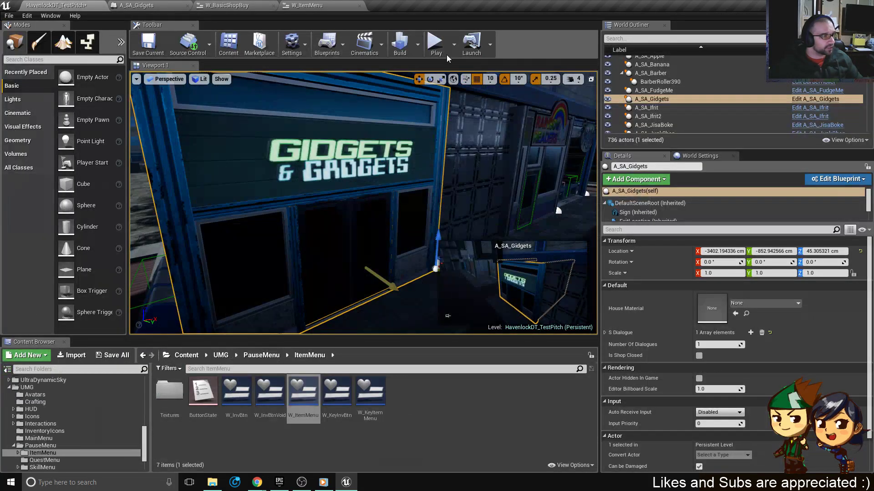
pyautogui.click(436, 50)
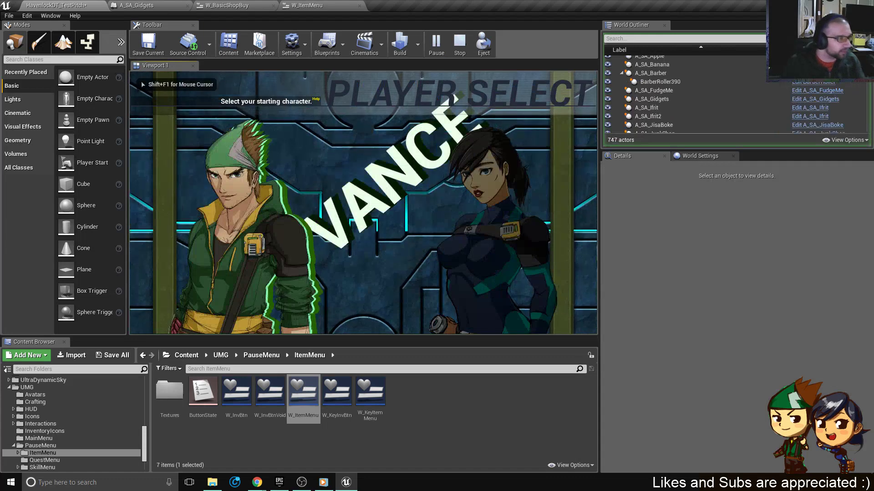
pyautogui.press('Return')
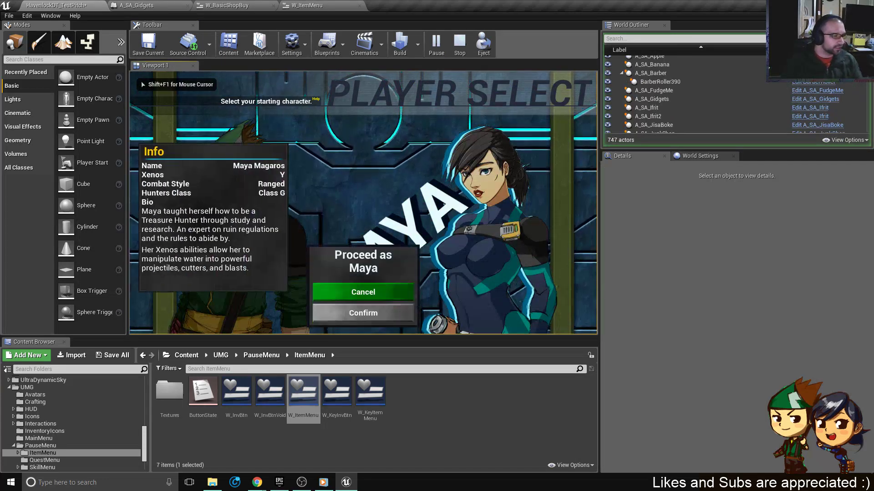
pyautogui.press('Down')
pyautogui.press('Return')
pyautogui.press('w')
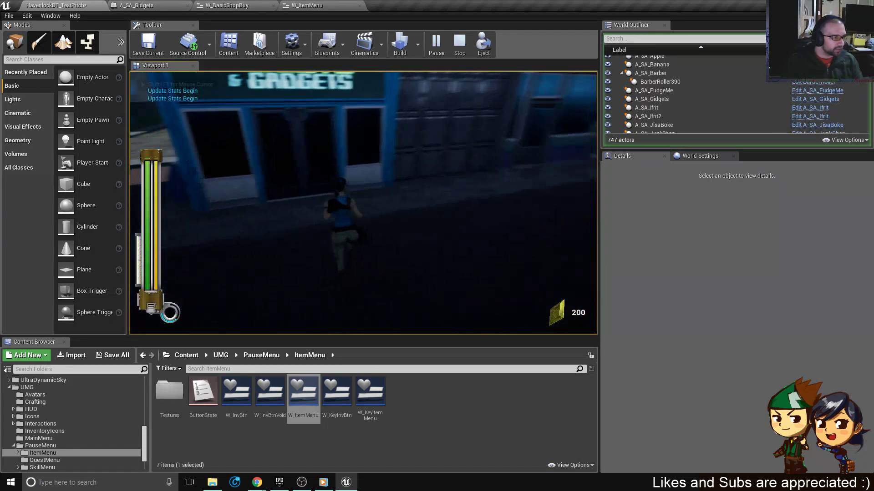
pyautogui.press('e')
pyautogui.press('Return')
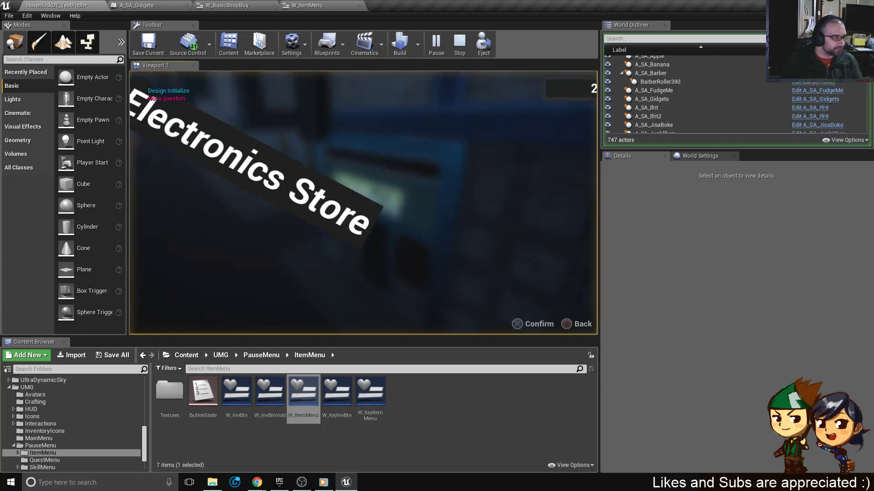
# Check the focus color and item descriptions by moving up and down through the Buy Items list.
pyautogui.press('Down')
pyautogui.press('Down')
pyautogui.press('Down')
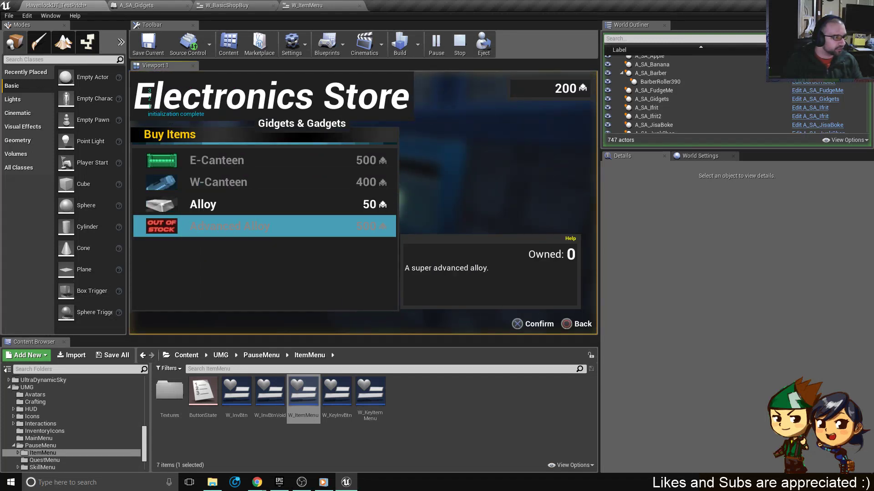
pyautogui.press('Up')
pyautogui.press('Up')
pyautogui.press('Up')
pyautogui.press('Down')
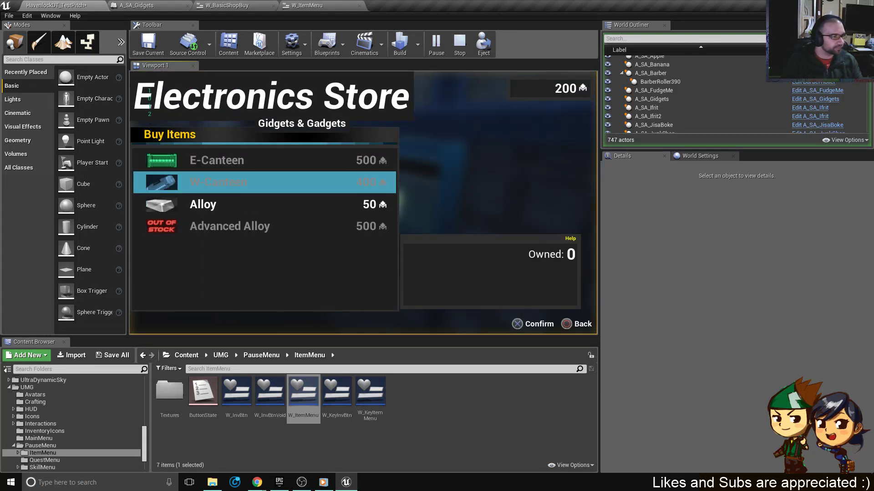
pyautogui.press('Down')
pyautogui.press('Up')
pyautogui.press('Up')
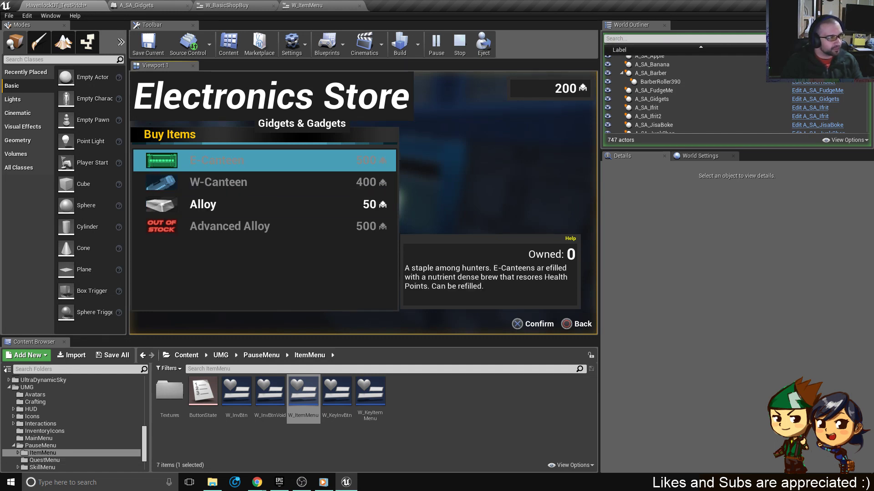
pyautogui.press('Down')
pyautogui.press('Down')
pyautogui.press('Down')
pyautogui.press('Up')
pyautogui.press('Up')
pyautogui.press('Up')
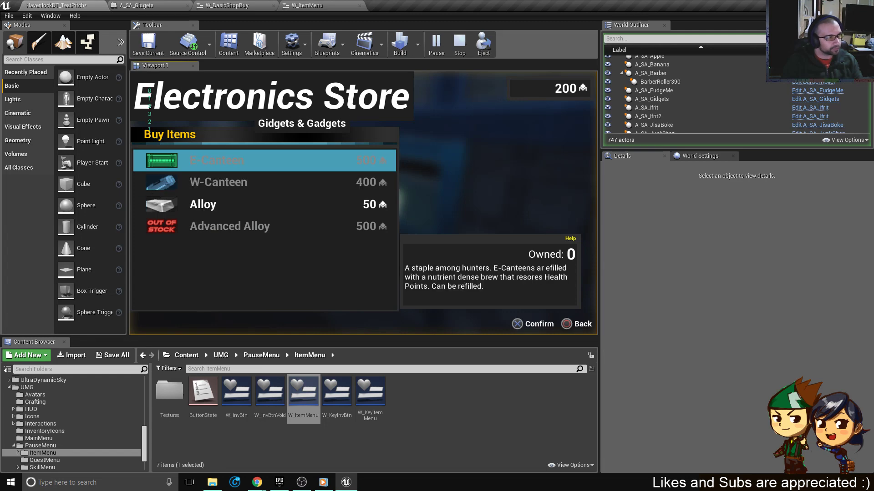
pyautogui.press('Down')
pyautogui.press('Down')
pyautogui.press('Down')
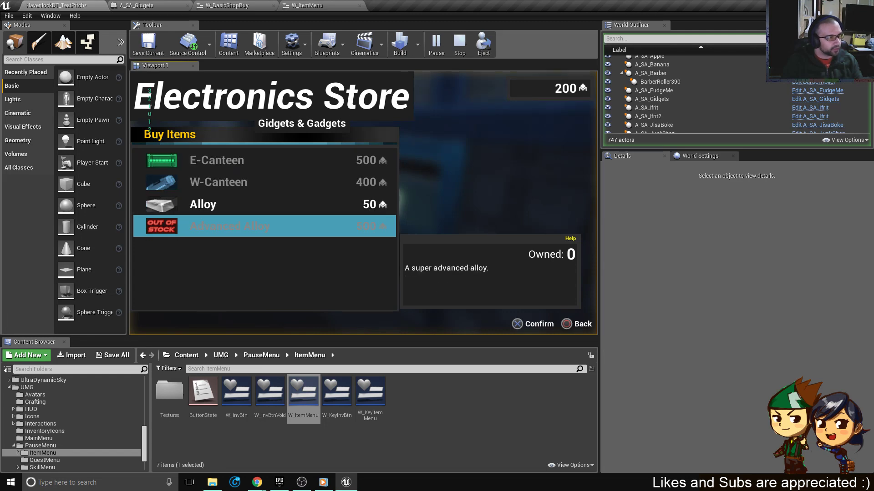
pyautogui.press('Down')
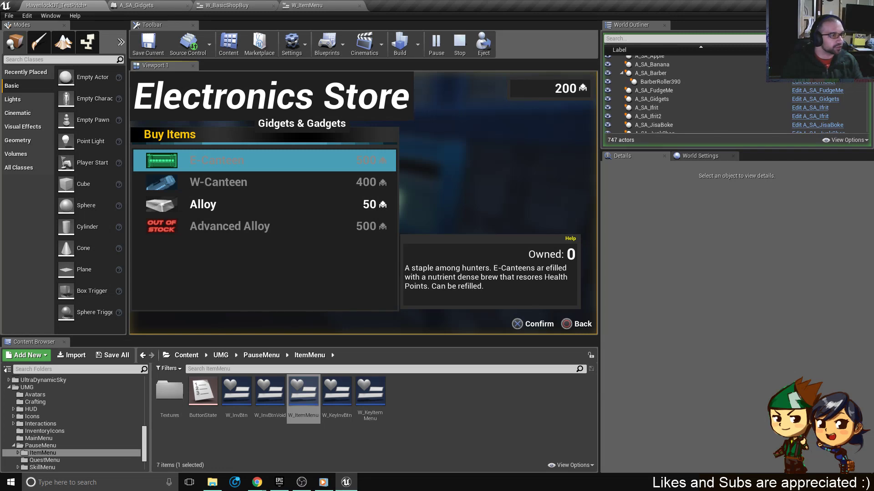
pyautogui.press('Down')
pyautogui.press('Down')
pyautogui.press('Down')
# Leave the shop, dismiss the shop keeper's farewell dialogue and end the play session.
pyautogui.press('Escape')
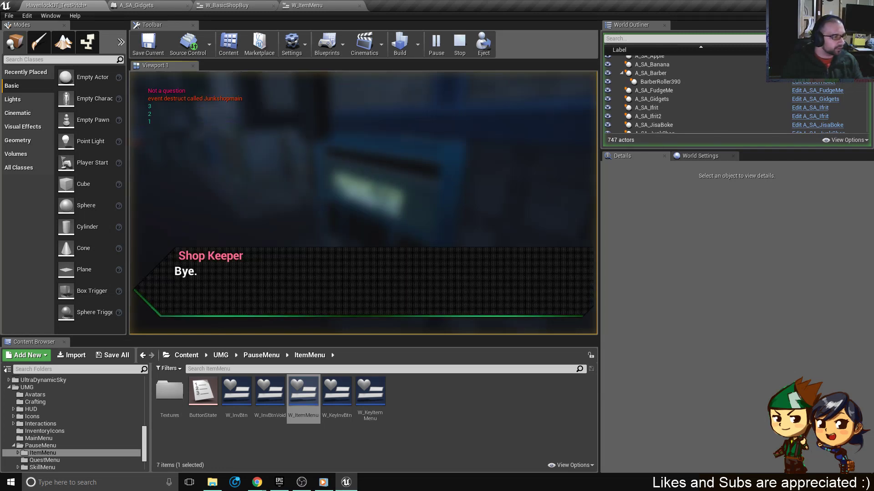
pyautogui.press('Return')
pyautogui.press('s')
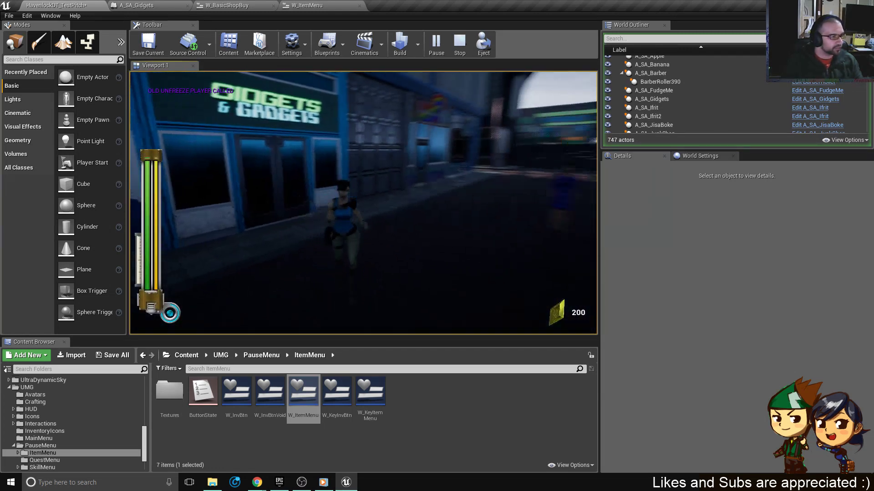
pyautogui.press('Escape')
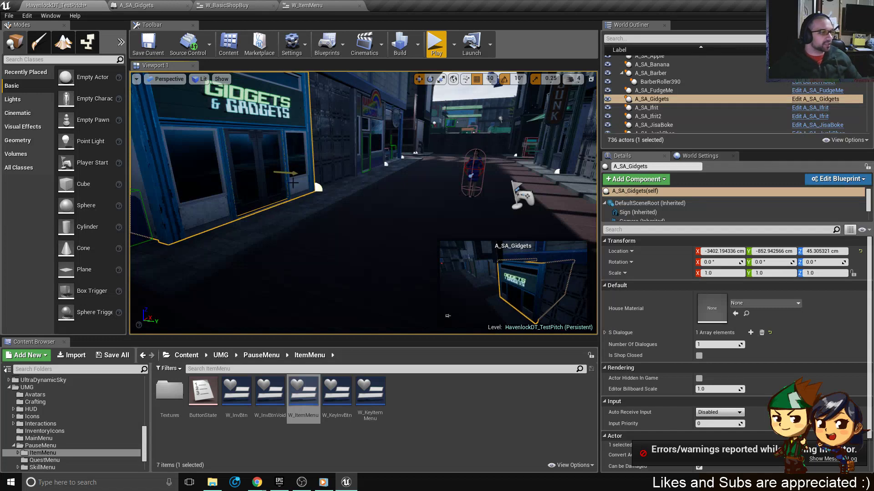
pyautogui.press('f')
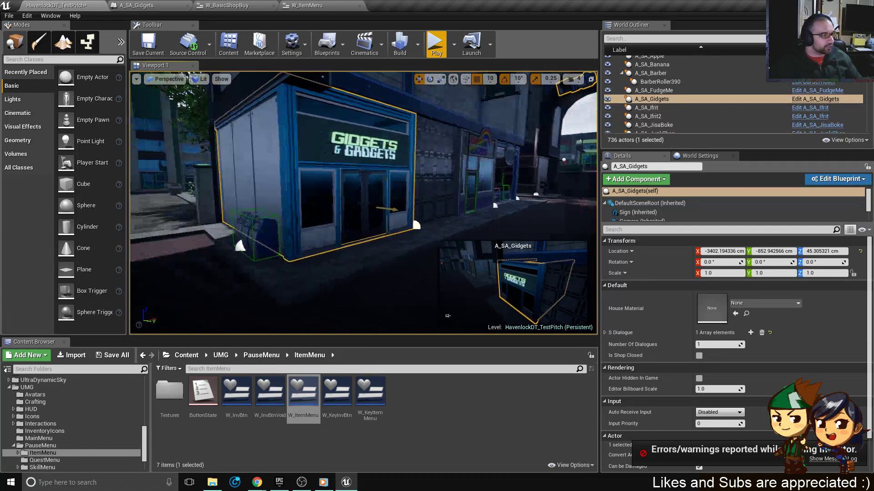
pyautogui.press('Escape')
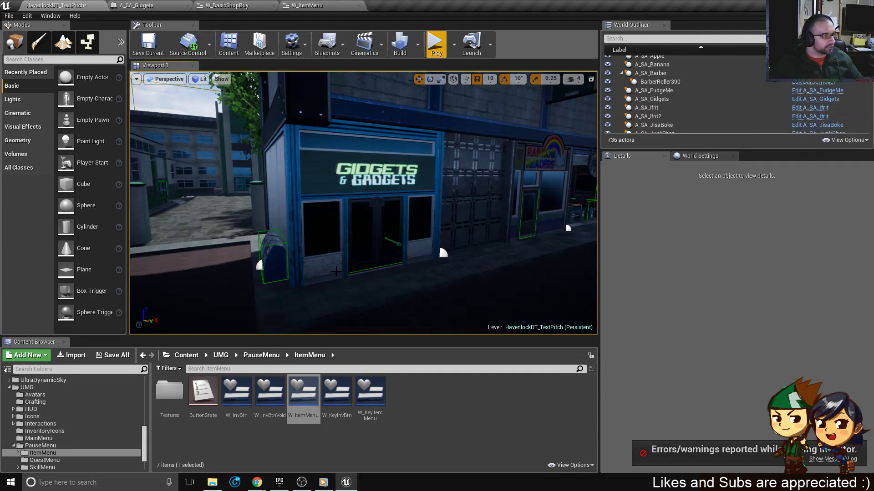
pyautogui.moveTo(300, 239); pyautogui.dragTo(370, 250, button='right')
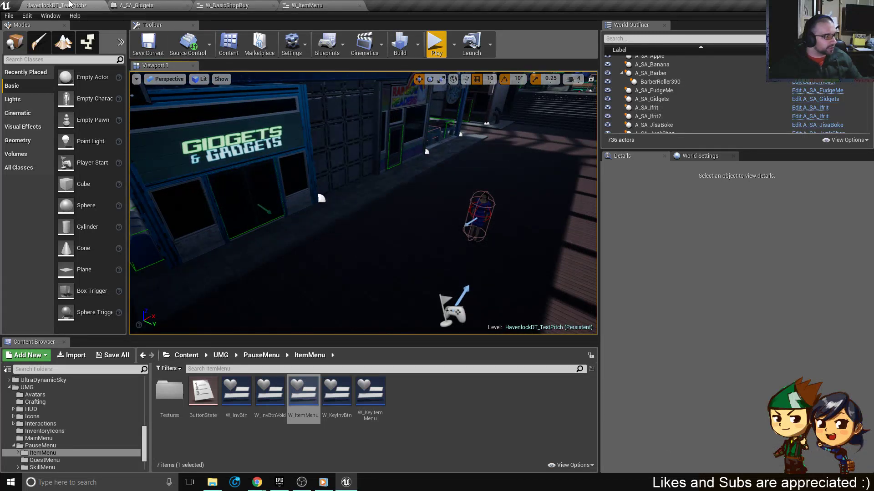
pyautogui.scroll(-3, 56, 436)
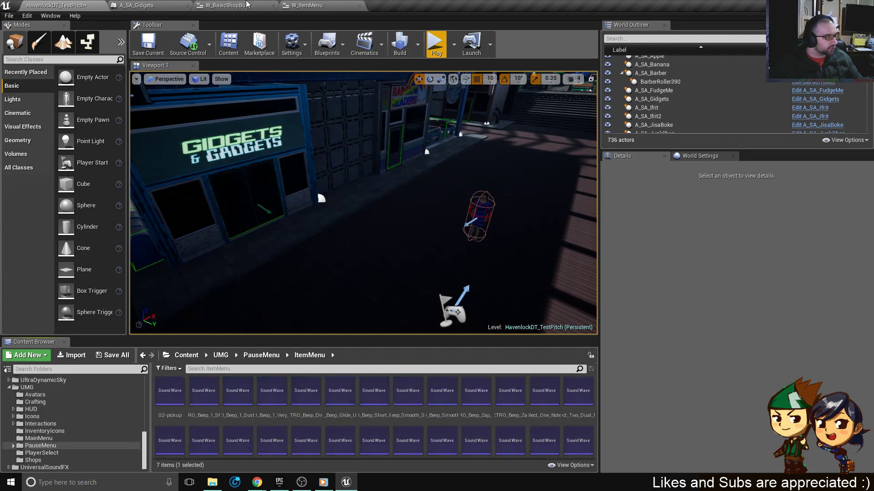
# Examine the Junk Shop Inventory reference in the W_BasicShopBuy event graph section that places item slots into the buy list.
pyautogui.click(227, 5)
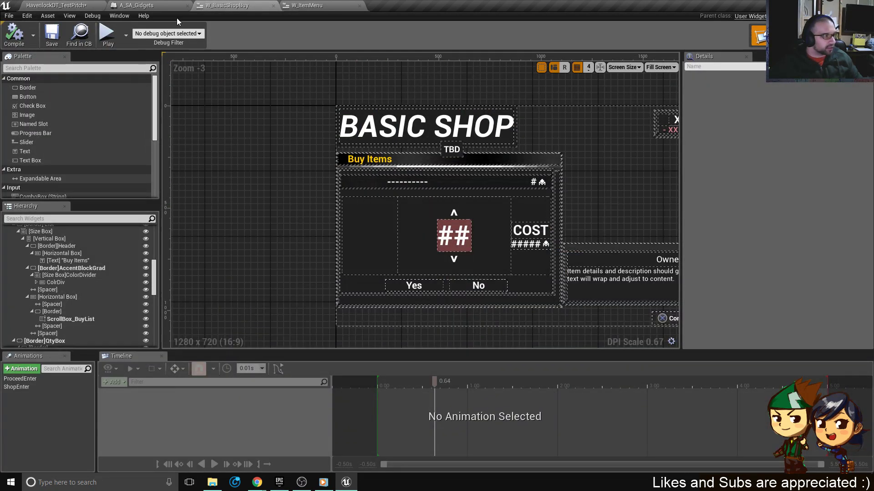
pyautogui.click(241, 8)
pyautogui.scroll(-6, 637, 205)
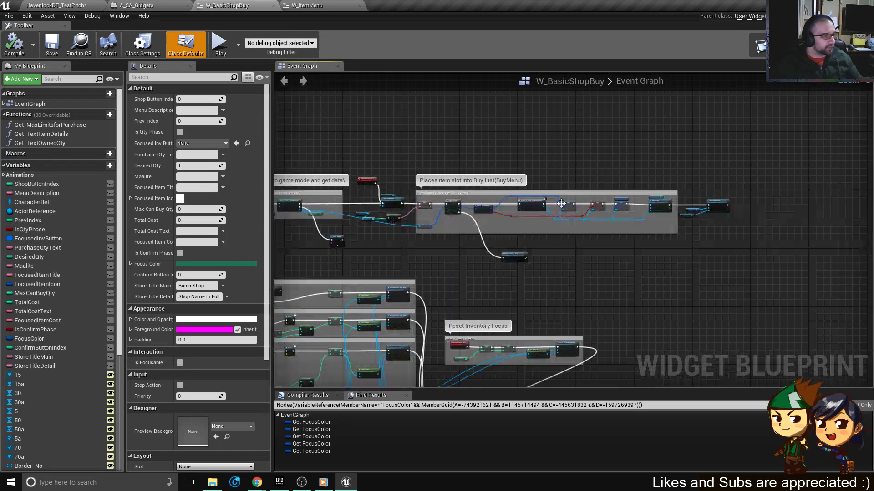
pyautogui.scroll(4, 400, 244)
pyautogui.scroll(-1, 581, 192)
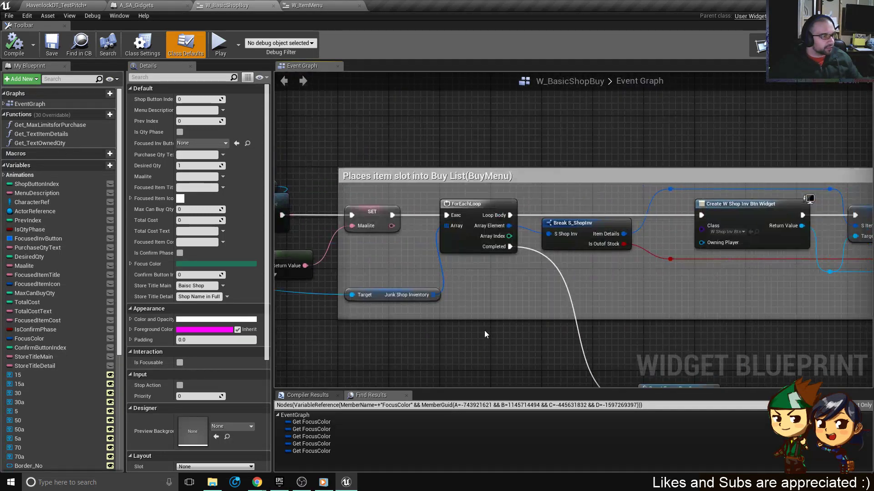
pyautogui.moveTo(484, 330); pyautogui.dragTo(365, 243)
pyautogui.moveTo(484, 340); pyautogui.dragTo(580, 299, button='right')
pyautogui.click(580, 298)
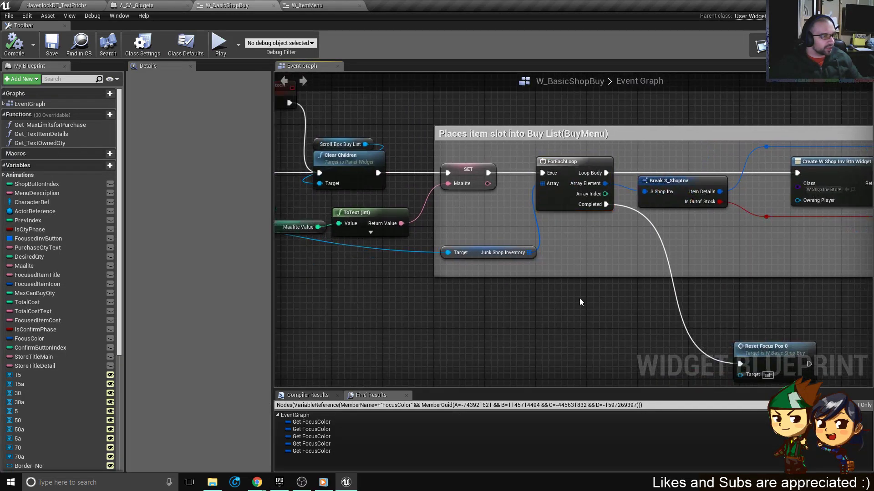
pyautogui.moveTo(445, 245); pyautogui.dragTo(445, 246)
pyautogui.scroll(-3, 445, 255)
pyautogui.scroll(4, 437, 269)
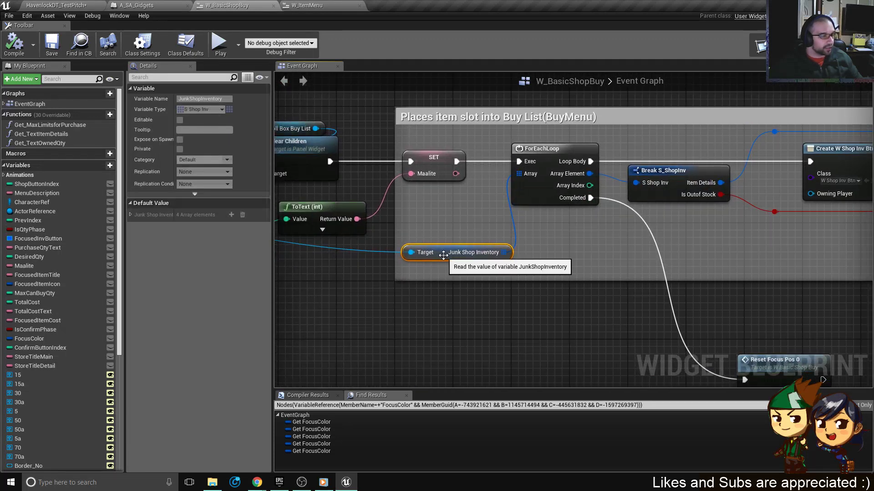
# Trace the Junk Shop Inventory reference back to the Cast To PGV_GameMode node in the event graph.
pyautogui.moveTo(451, 255); pyautogui.dragTo(458, 248)
pyautogui.moveTo(431, 274); pyautogui.dragTo(646, 273, button='right')
pyautogui.scroll(-2, 539, 268)
pyautogui.moveTo(385, 260); pyautogui.dragTo(595, 273, button='right')
pyautogui.scroll(2, 478, 250)
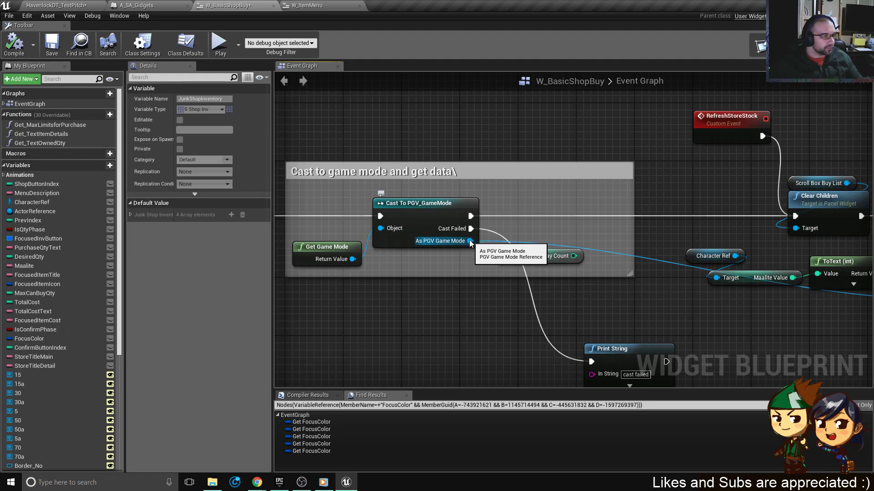
# Examine the Updates Shop Inv as desired section, including its game mode cast and the Update Shop Inv call's Is Outof Stock input.
pyautogui.scroll(-2, 524, 254)
pyautogui.scroll(-5, 536, 256)
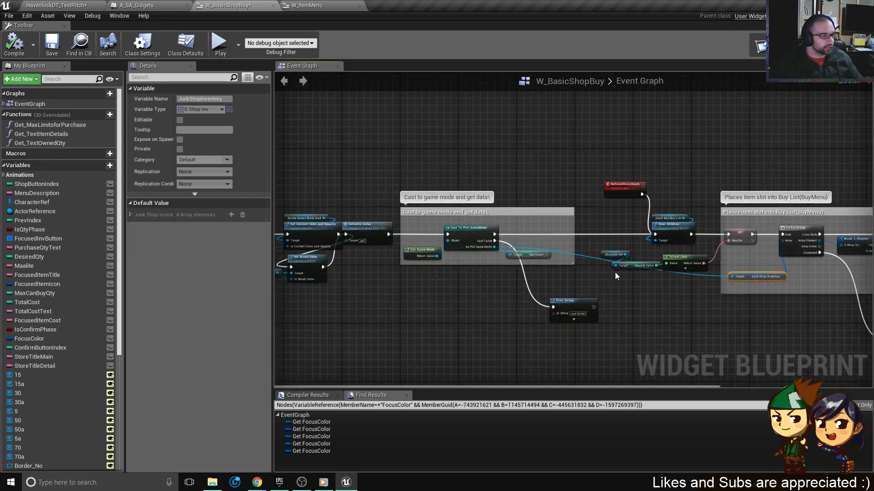
pyautogui.scroll(-4, 588, 263)
pyautogui.moveTo(588, 263); pyautogui.dragTo(502, 79, button='right')
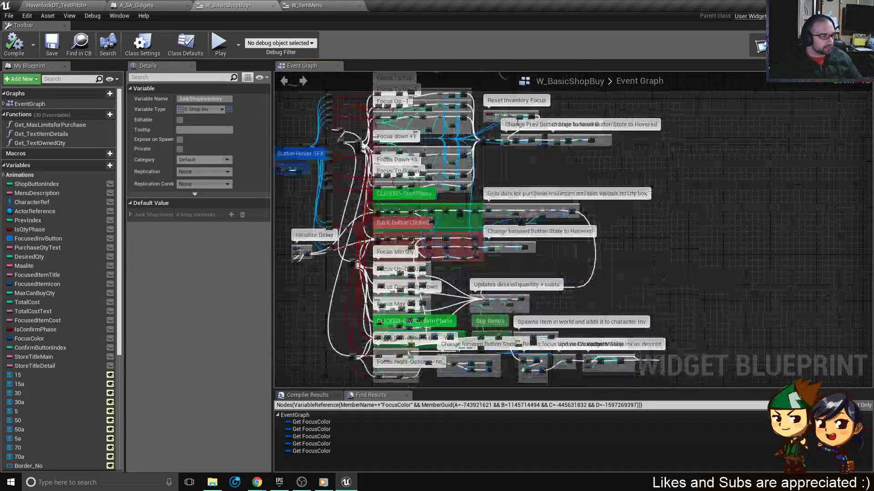
pyautogui.moveTo(523, 359); pyautogui.dragTo(502, 212, button='right')
pyautogui.scroll(4, 502, 212)
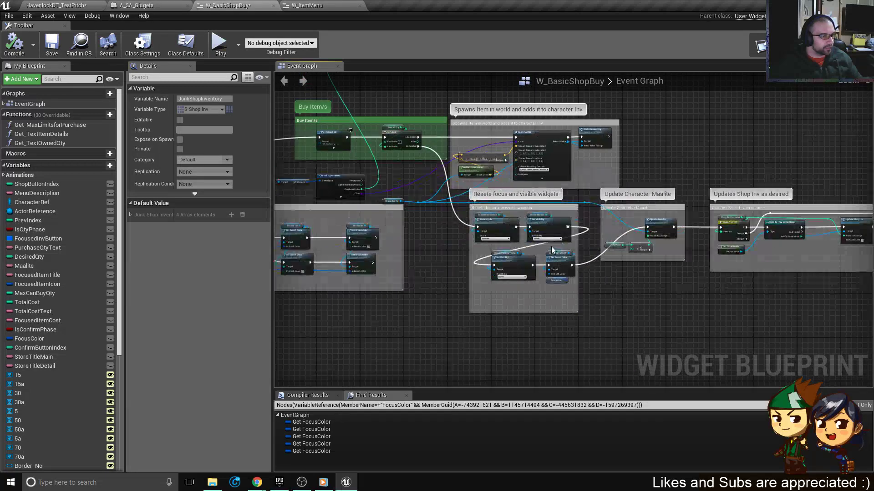
pyautogui.moveTo(621, 269); pyautogui.dragTo(384, 277, button='right')
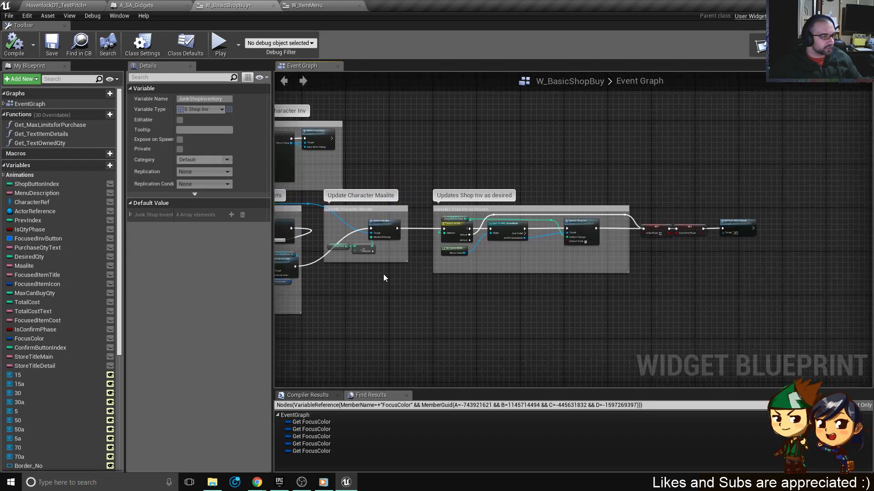
pyautogui.scroll(3, 384, 277)
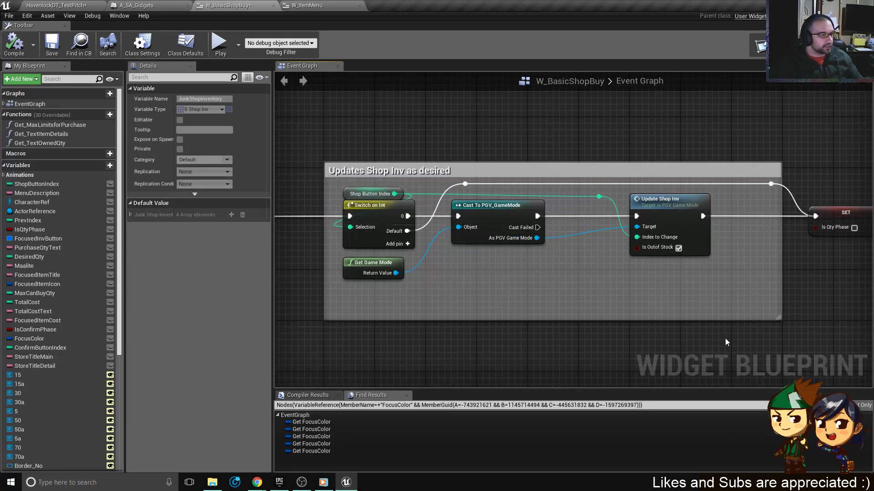
pyautogui.moveTo(724, 337); pyautogui.dragTo(342, 182)
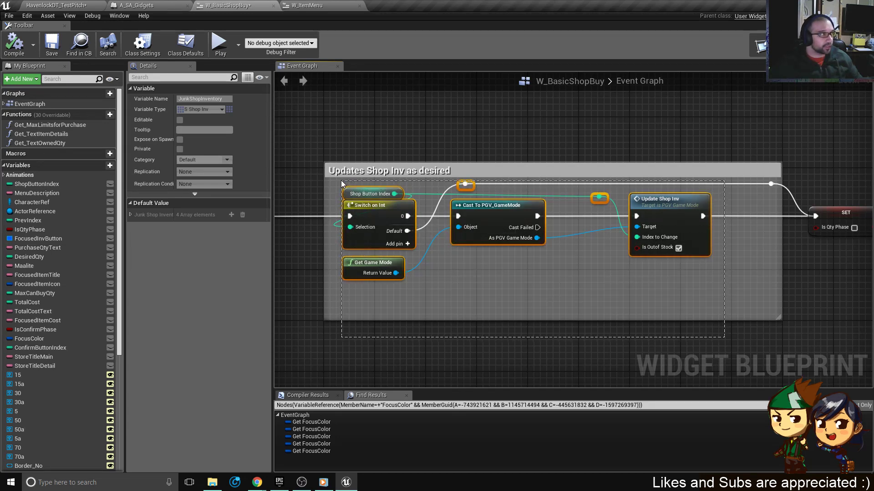
pyautogui.moveTo(342, 182); pyautogui.dragTo(324, 180)
pyautogui.click(638, 312)
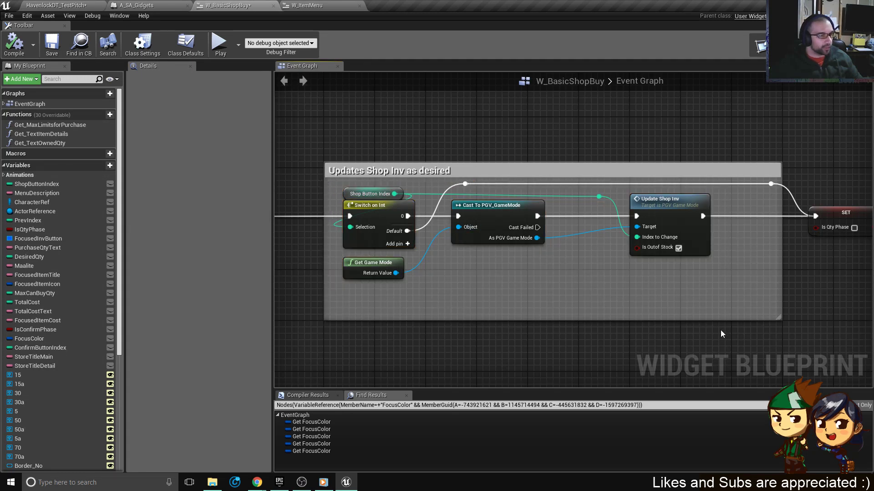
pyautogui.moveTo(736, 328); pyautogui.dragTo(578, 273)
pyautogui.click(667, 252)
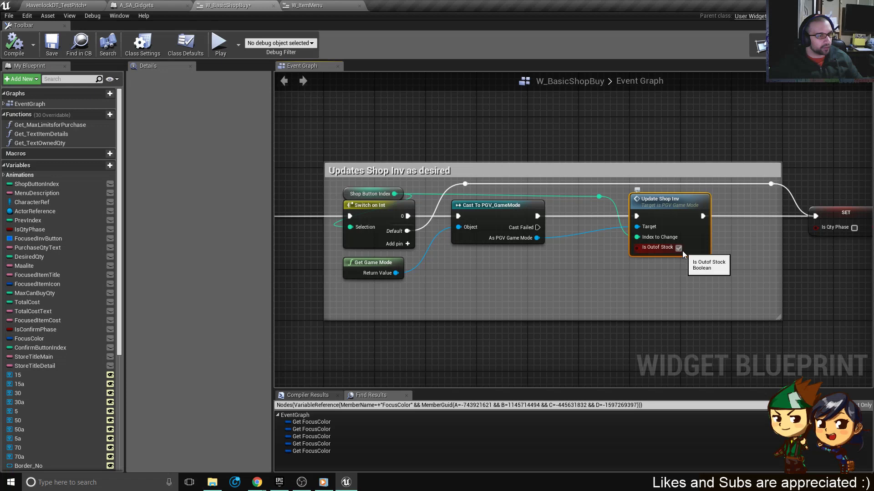
pyautogui.scroll(-3, 529, 243)
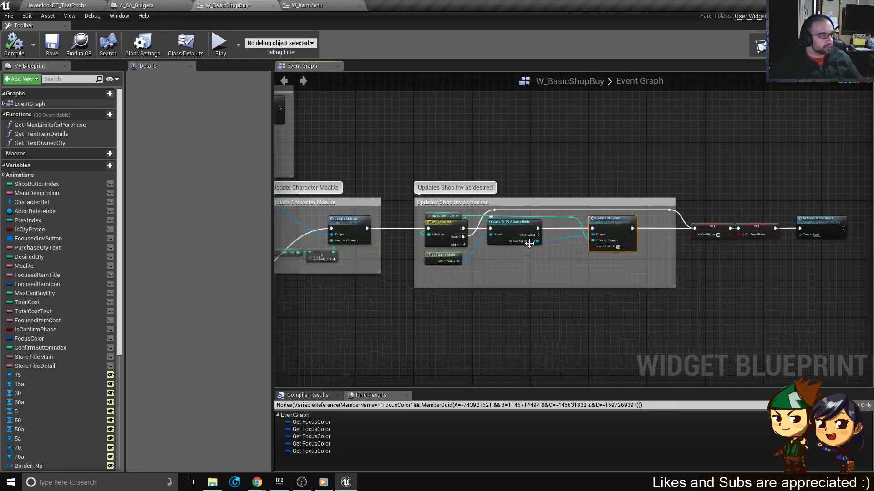
pyautogui.scroll(4, 540, 274)
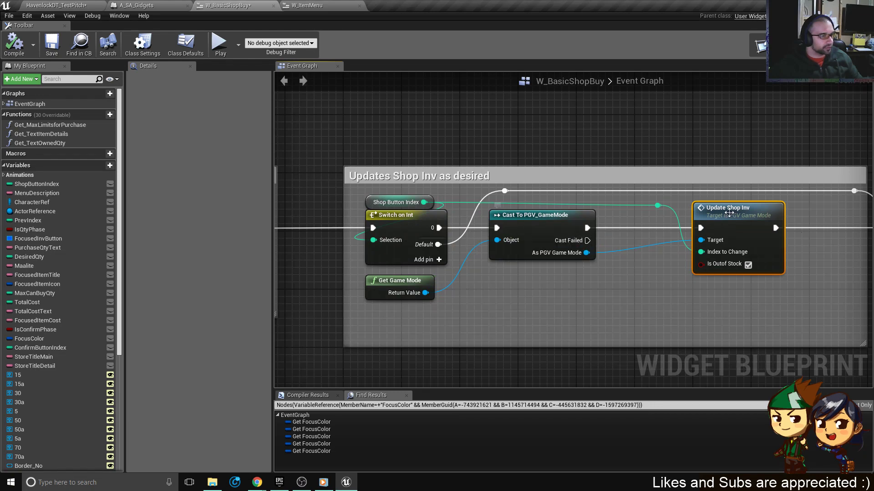
# Open the PGV_GameMode blueprint from the General content folder of the level editor.
pyautogui.click(112, 5)
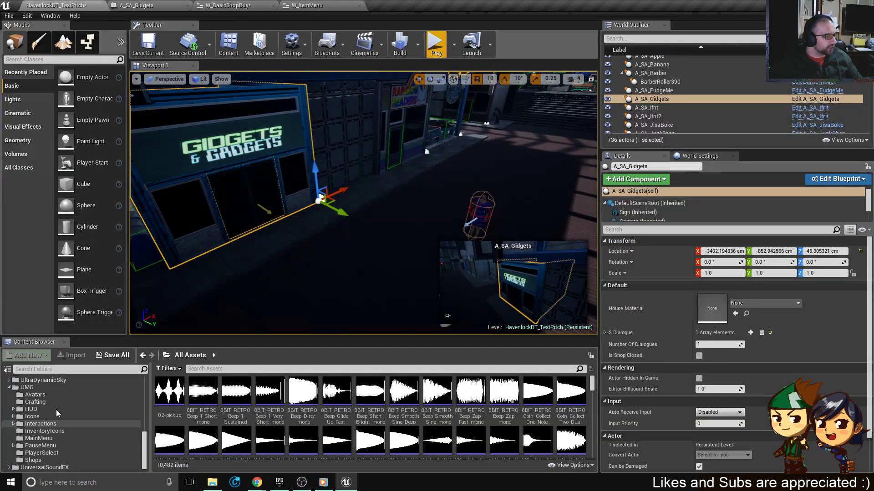
pyautogui.click(11, 389)
pyautogui.scroll(5, 47, 407)
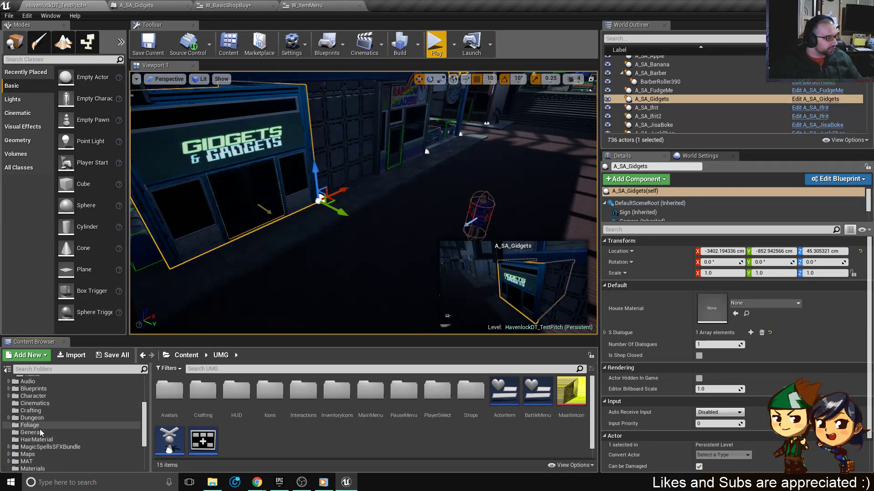
pyautogui.click(41, 433)
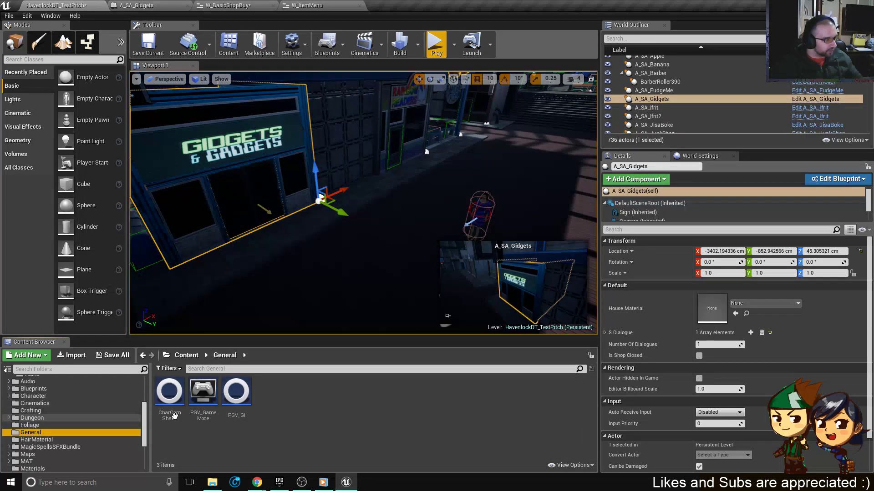
pyautogui.doubleClick(203, 393)
pyautogui.scroll(-3, 416, 187)
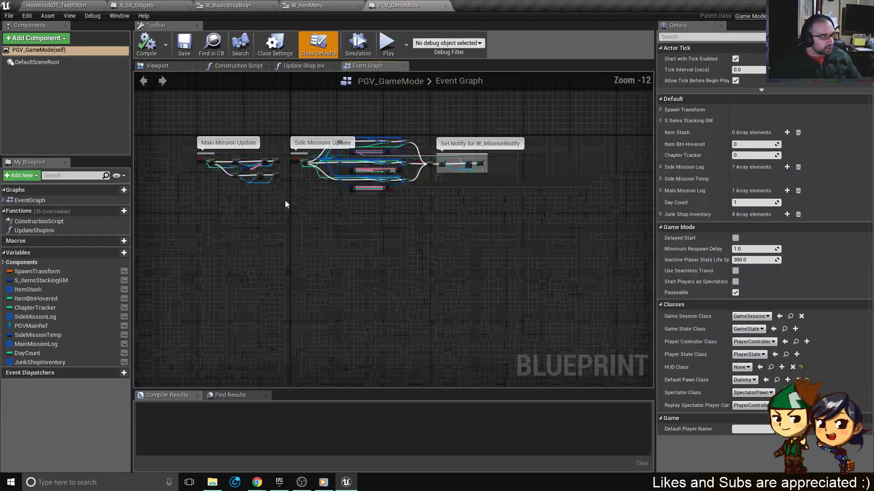
# Inspect the default item details of the first element in the JunkShopInventory array.
pyautogui.click(53, 360)
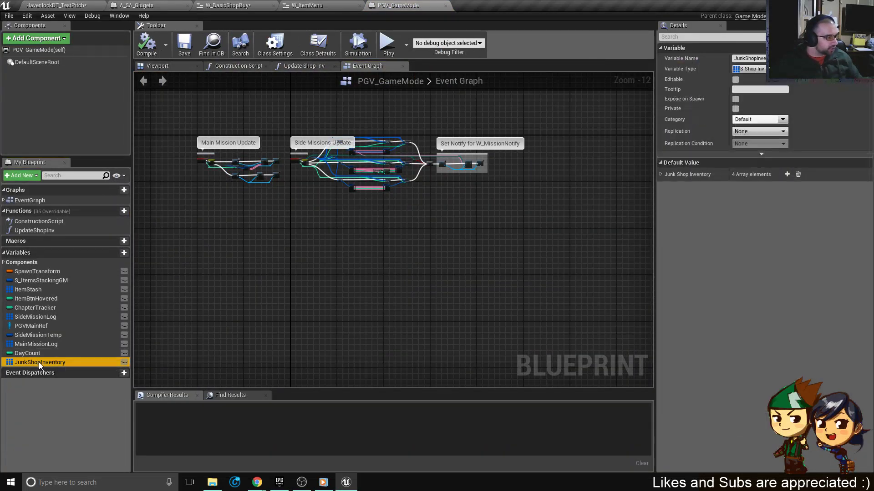
pyautogui.click(659, 175)
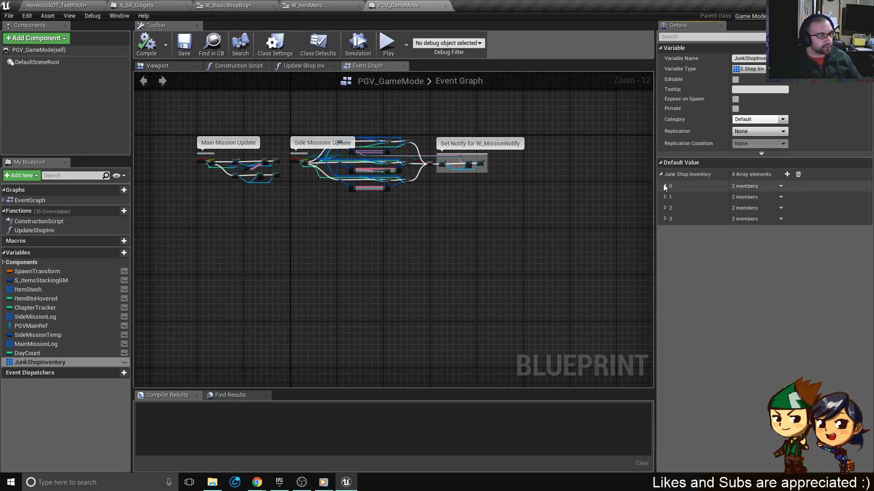
pyautogui.click(664, 185)
pyautogui.click(669, 195)
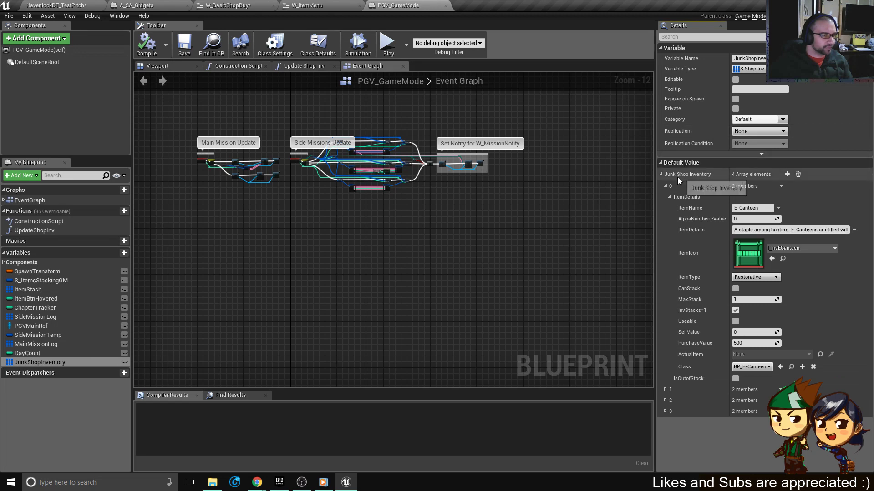
pyautogui.click(660, 174)
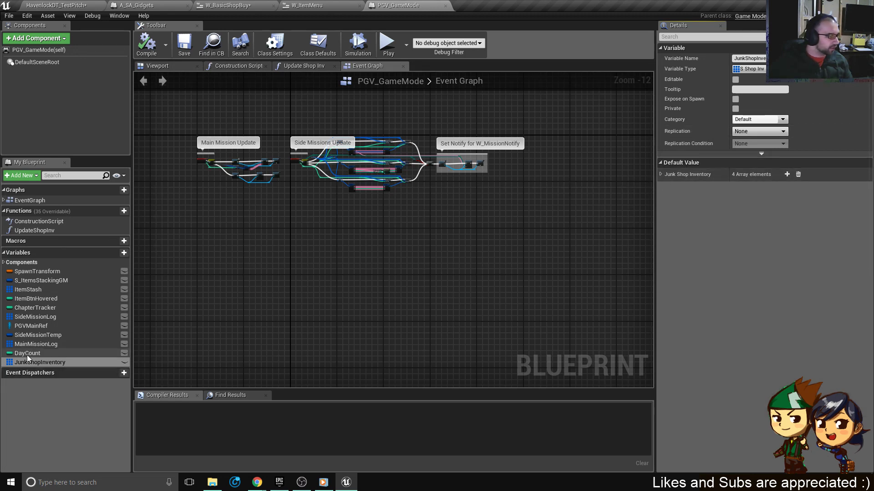
# Duplicate the JunkShopInventory variable and name the copy GidgetsShopInventory.
pyautogui.rightClick(50, 363)
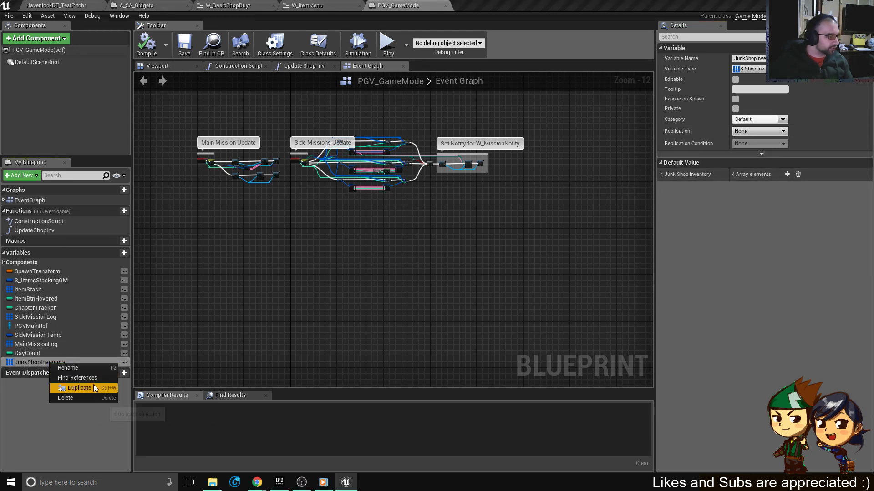
pyautogui.click(81, 388)
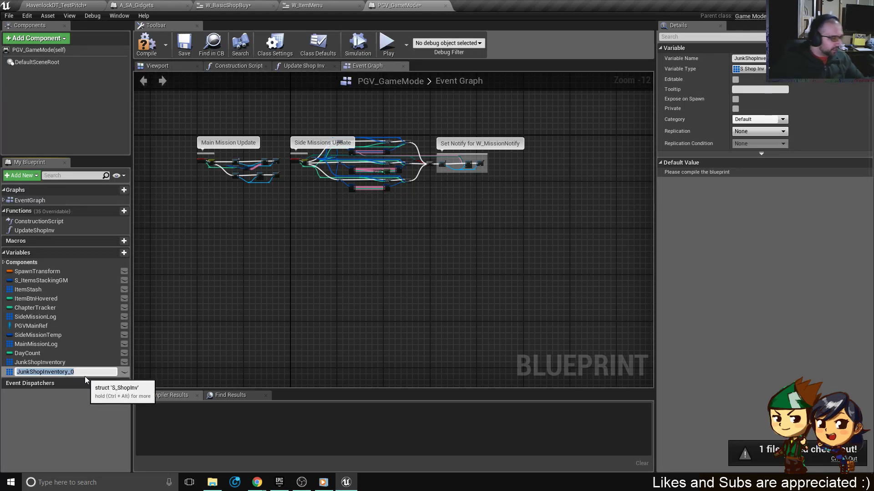
pyautogui.press('Right')
pyautogui.press('BackSpace')
pyautogui.press('BackSpace')
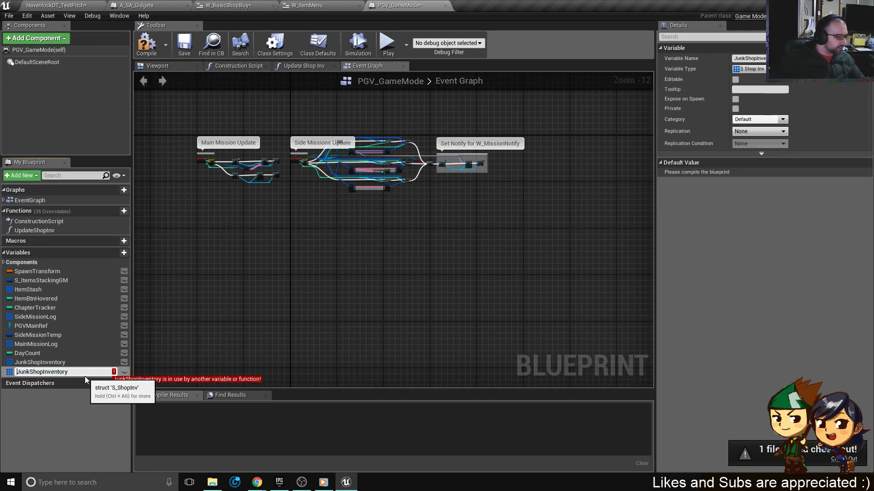
pyautogui.press('Delete')
pyautogui.press('Delete')
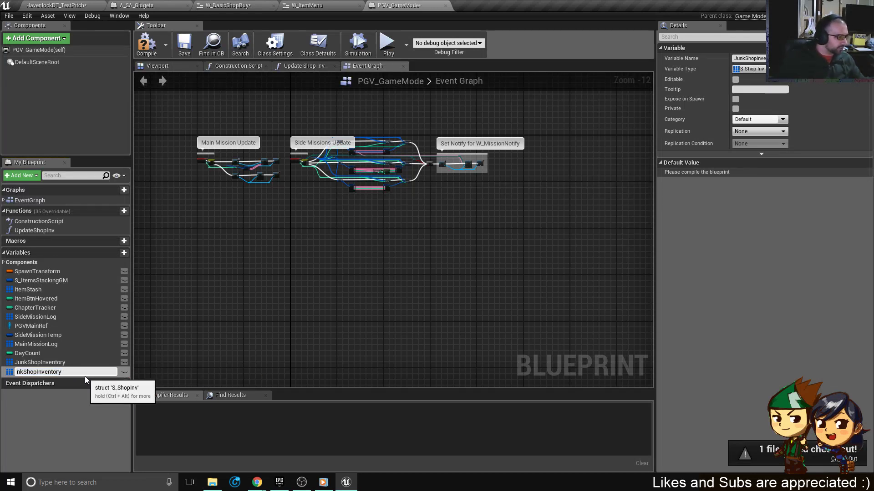
pyautogui.press('Delete')
pyautogui.press('Delete')
pyautogui.write('Gidgets')
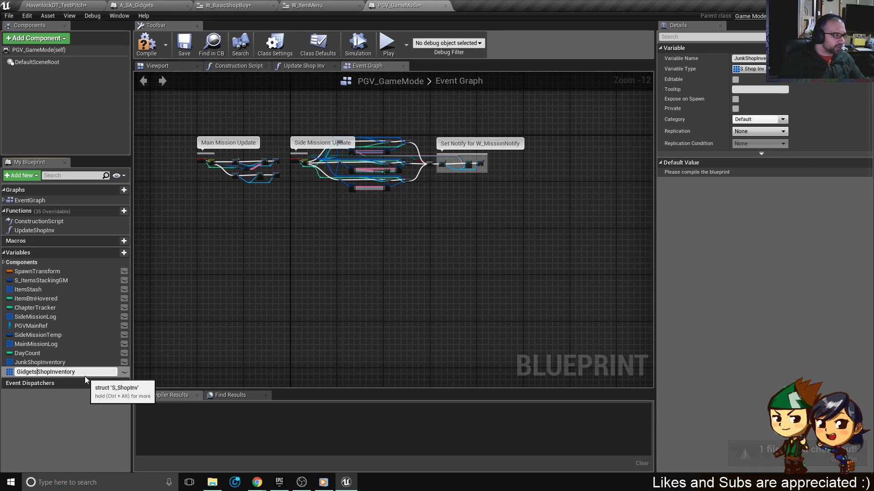
pyautogui.press('Return')
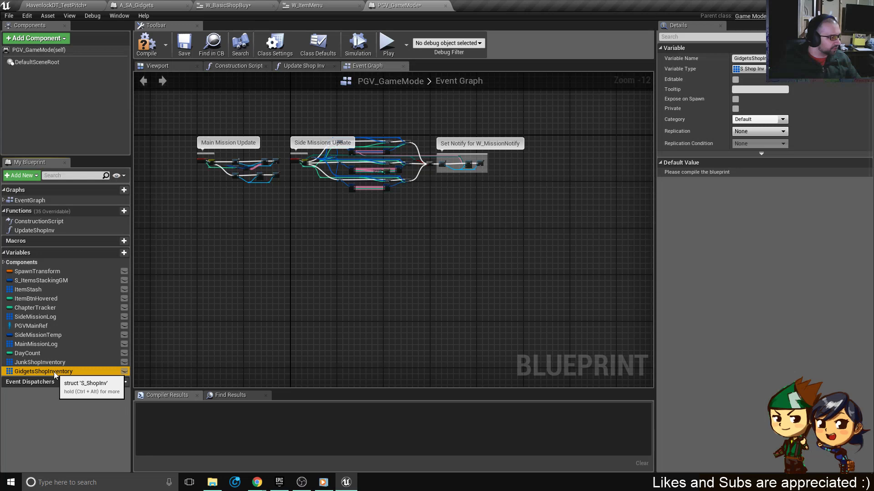
# Put GidgetsShopInventory in a new variable category named ShopInventory and move JunkShopInventory into the same category.
pyautogui.click(779, 120)
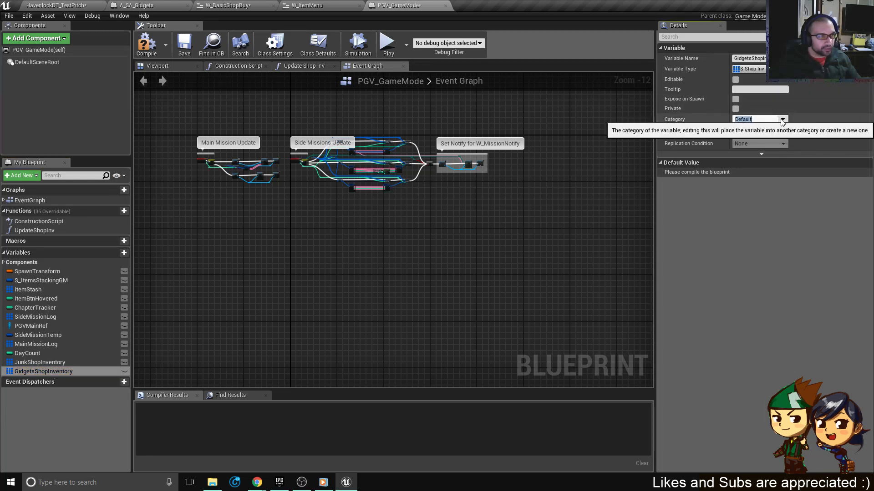
pyautogui.click(781, 119)
pyautogui.click(759, 120)
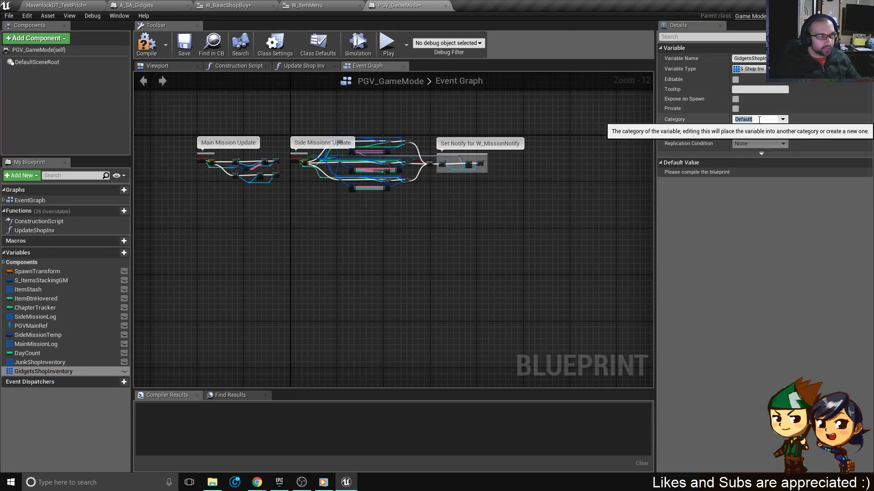
pyautogui.write('ShopInventory')
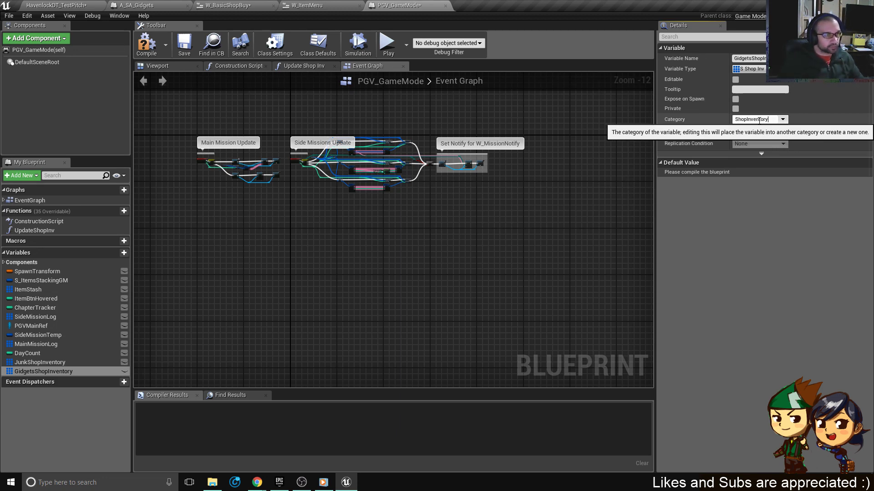
pyautogui.press('Return')
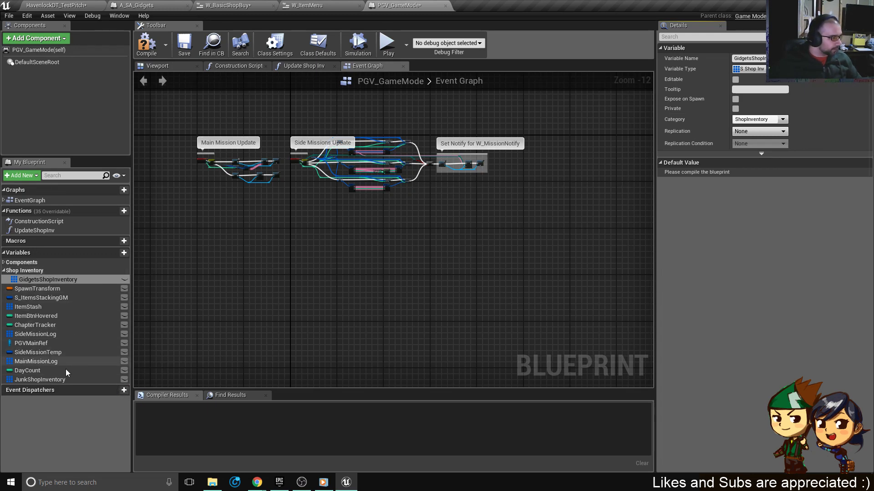
pyautogui.click(57, 379)
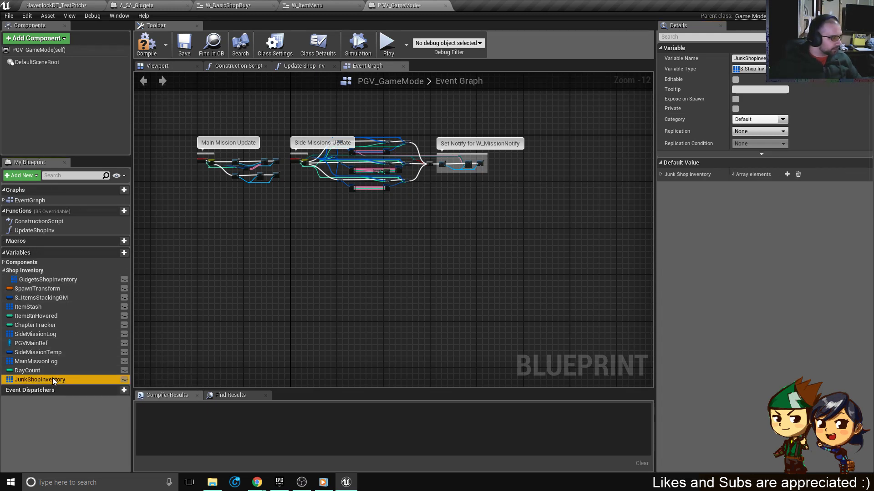
pyautogui.moveTo(53, 377); pyautogui.dragTo(50, 290)
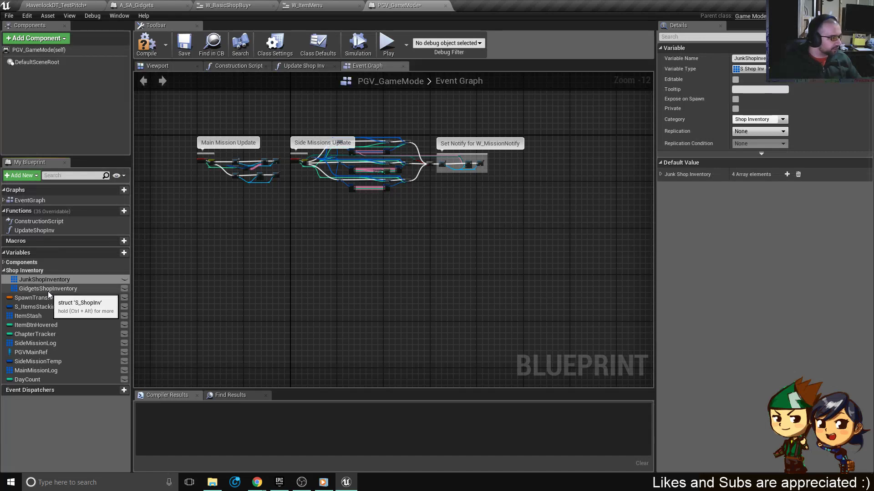
# Open the UpdateShopInv function and examine how its nodes set the out-of-stock state in the Junk Shop Inventory array.
pyautogui.doubleClick(40, 231)
pyautogui.scroll(-2, 362, 236)
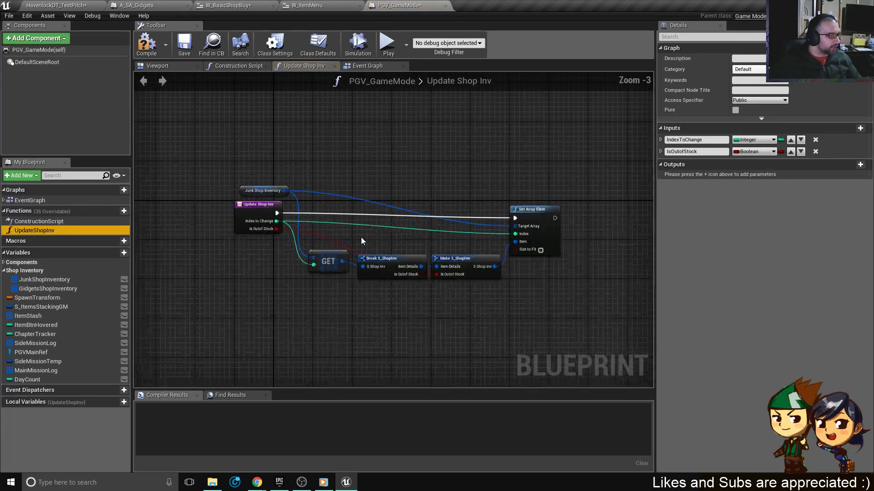
pyautogui.moveTo(465, 280); pyautogui.dragTo(230, 157)
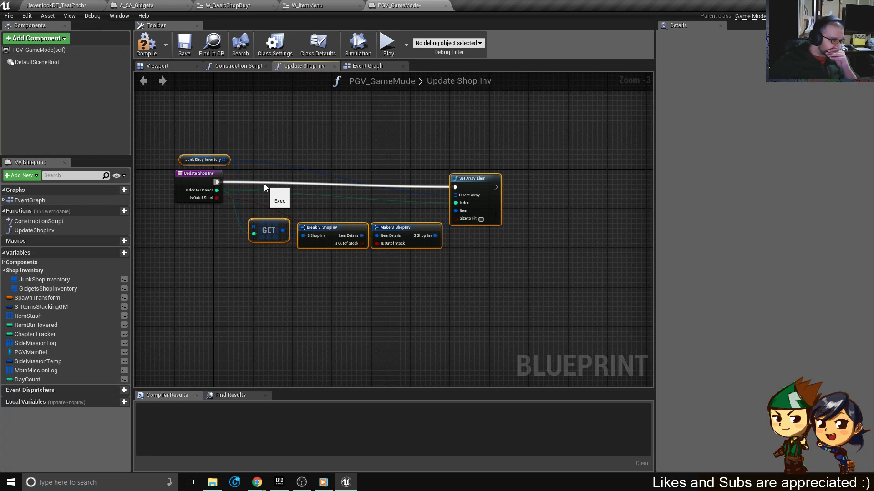
pyautogui.scroll(3, 236, 169)
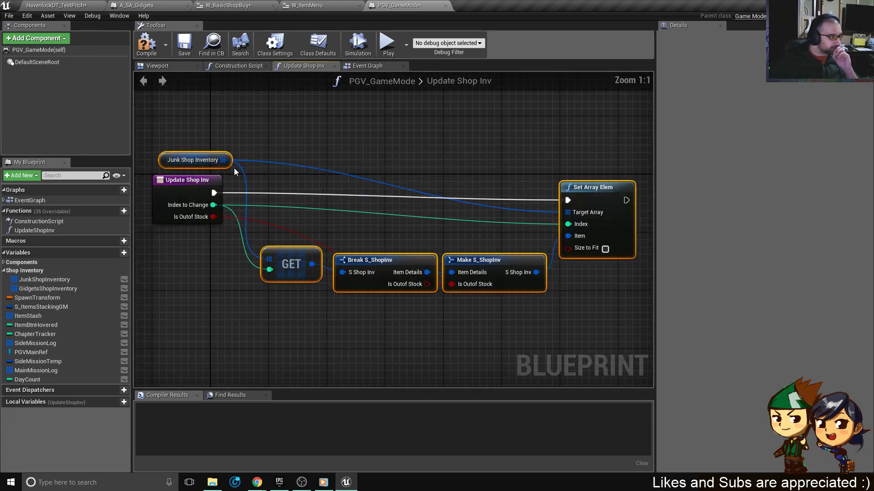
pyautogui.scroll(-3, 274, 176)
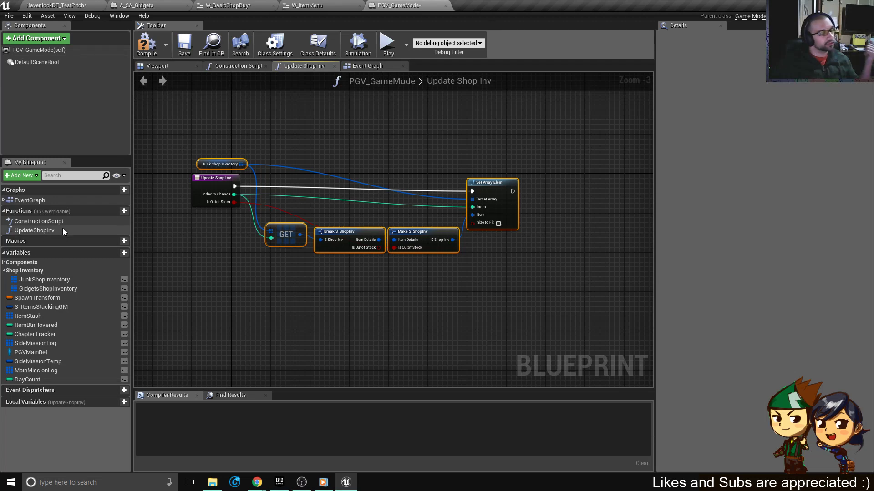
# Move the GET, Break S_ShopInv, Make S_ShopInv and Set Array Elem nodes farther from the Update Shop Inv entry node to make room.
pyautogui.click(37, 232)
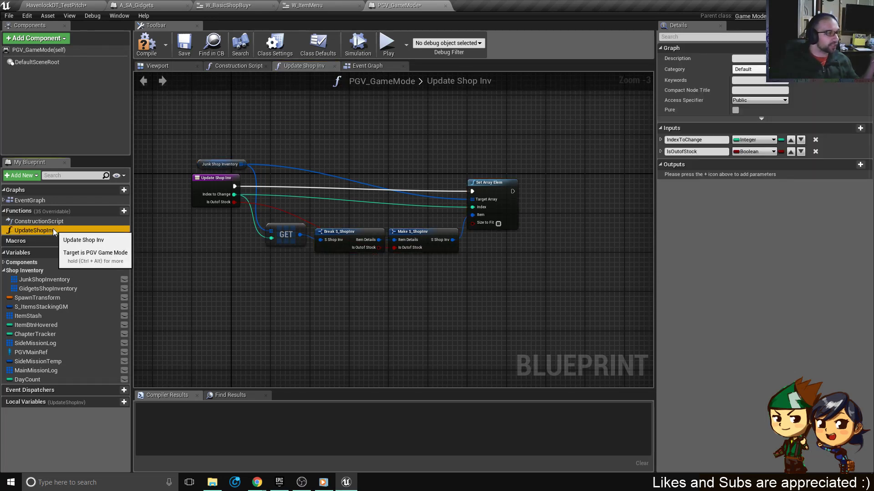
pyautogui.moveTo(580, 287); pyautogui.dragTo(294, 204)
pyautogui.scroll(3, 464, 230)
pyautogui.scroll(-3, 477, 241)
pyautogui.scroll(2, 490, 230)
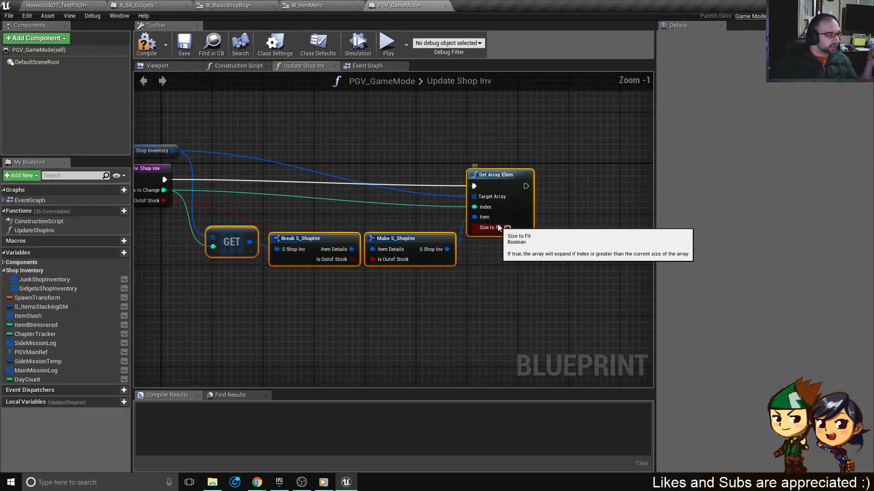
pyautogui.moveTo(503, 212); pyautogui.dragTo(604, 209)
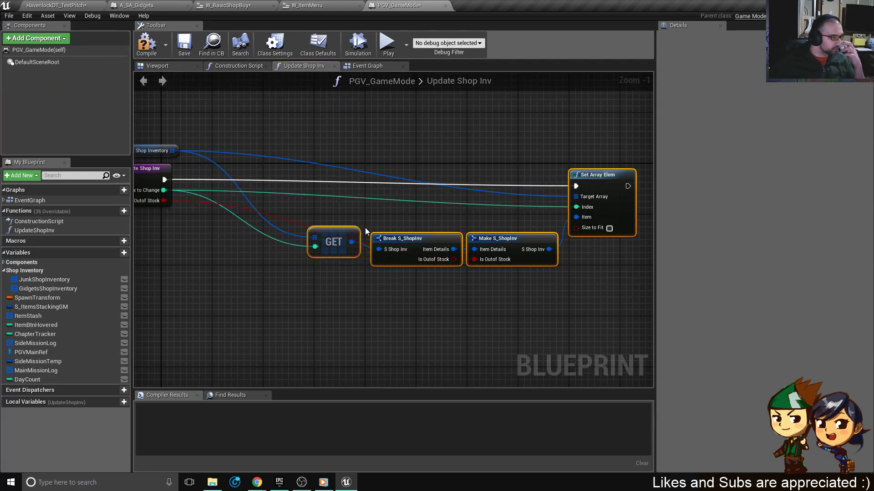
pyautogui.scroll(-2, 366, 229)
pyautogui.moveTo(491, 290); pyautogui.dragTo(356, 240)
pyautogui.moveTo(486, 234)
pyautogui.mouseDown()
pyautogui.moveTo(443, 248)
pyautogui.moveTo(453, 264)
pyautogui.moveTo(471, 225)
pyautogui.mouseUp()
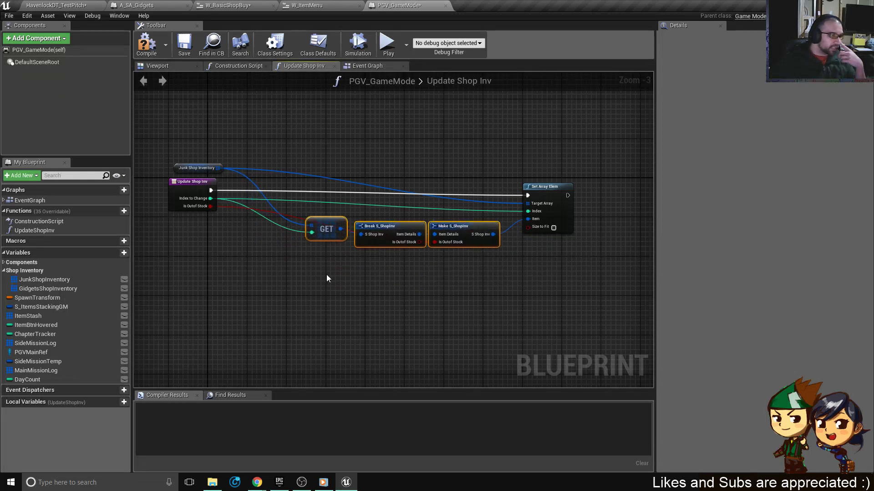
# Add a Switch on Name node next to the Update Shop Inv entry node.
pyautogui.scroll(-3, 328, 273)
pyautogui.scroll(5, 323, 255)
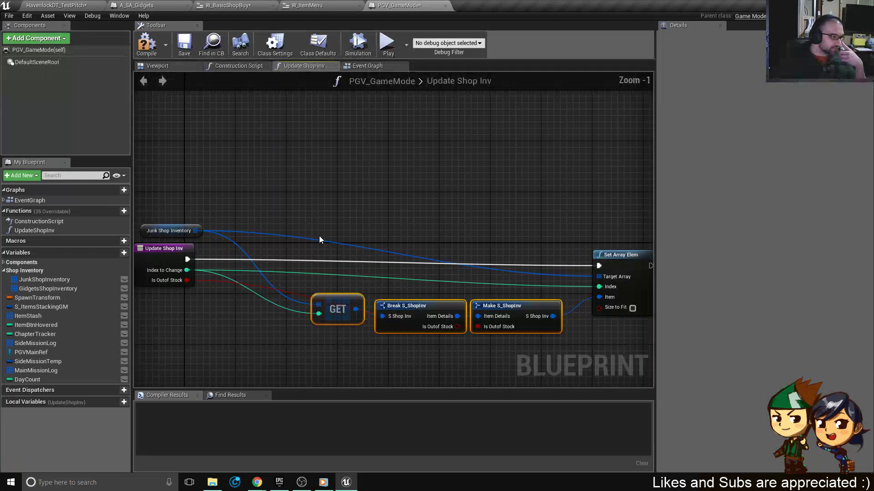
pyautogui.moveTo(319, 240); pyautogui.dragTo(322, 179, button='right')
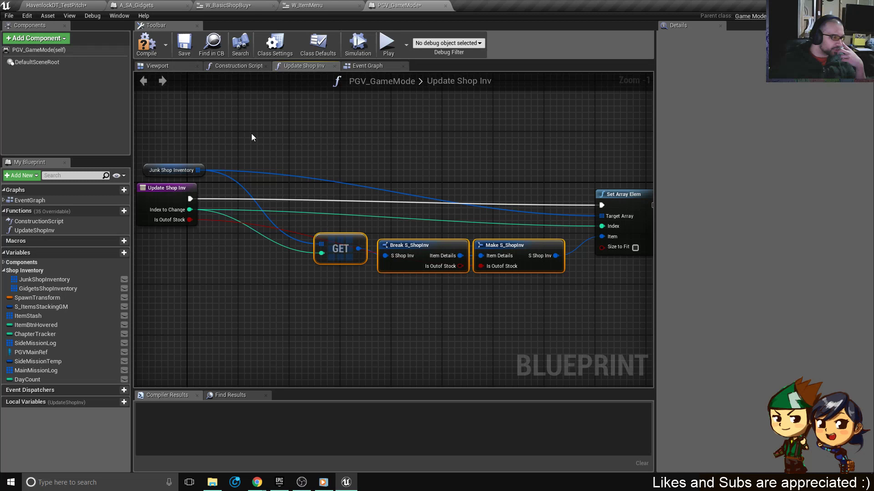
pyautogui.moveTo(253, 137); pyautogui.dragTo(378, 152, button='right')
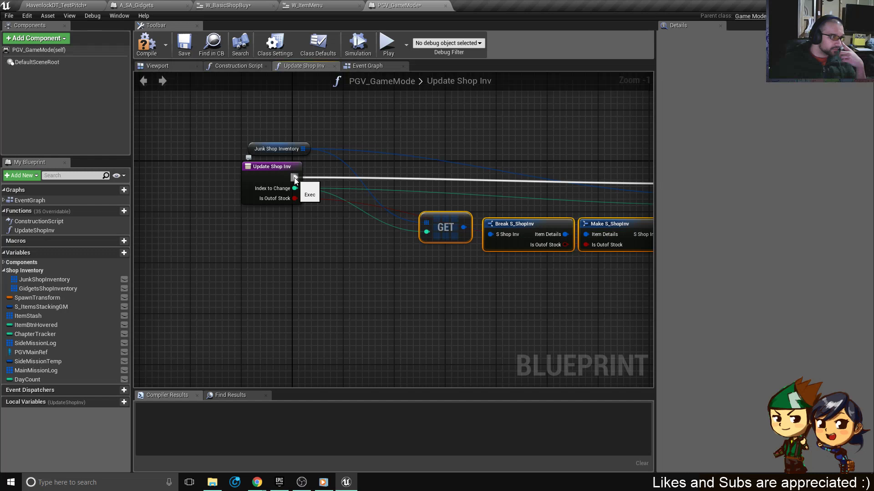
pyautogui.moveTo(294, 177); pyautogui.dragTo(334, 224)
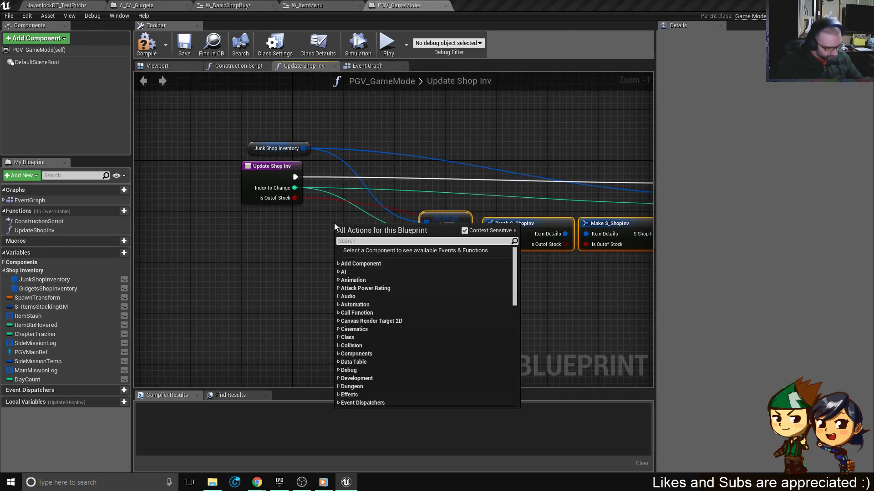
pyautogui.write('switch')
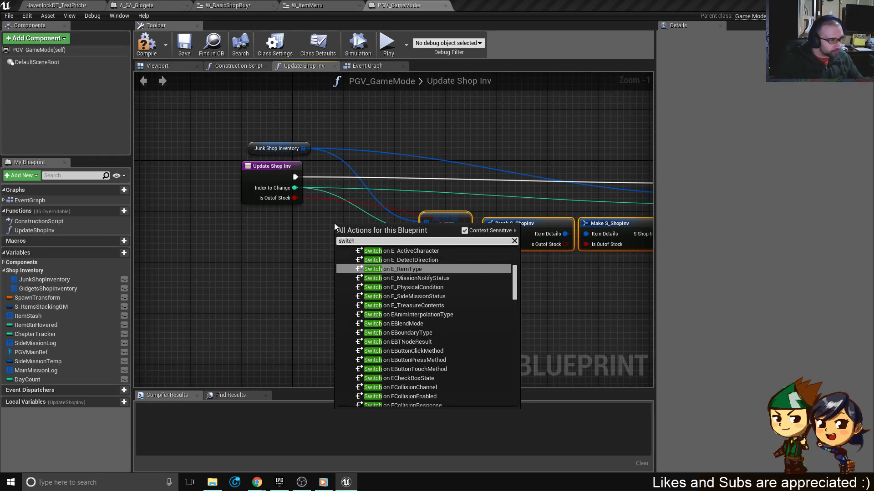
pyautogui.scroll(3, 464, 273)
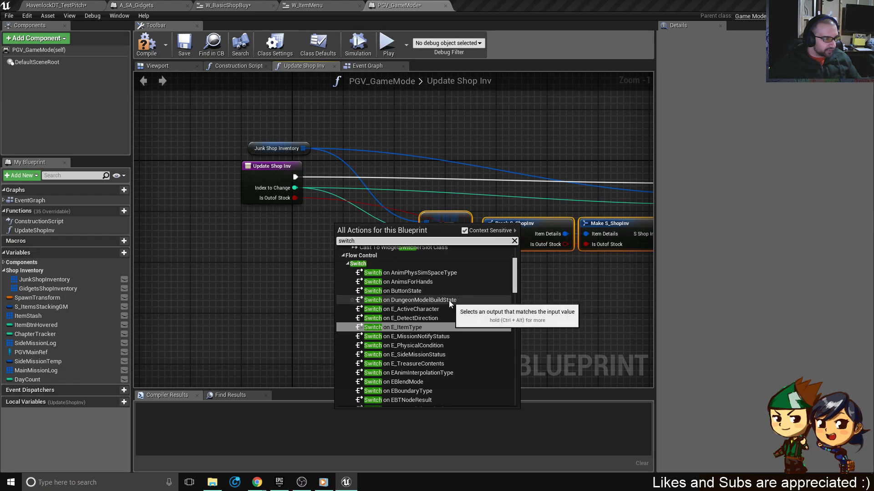
pyautogui.scroll(-1, 443, 317)
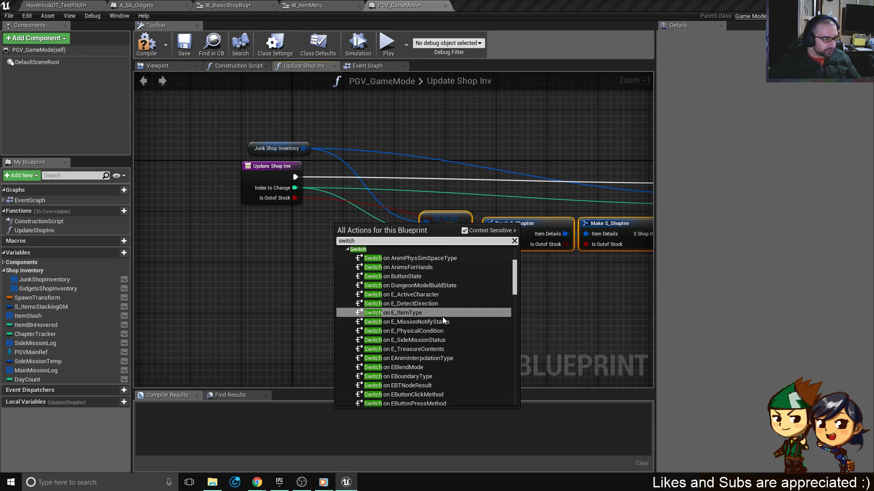
pyautogui.scroll(-1, 442, 318)
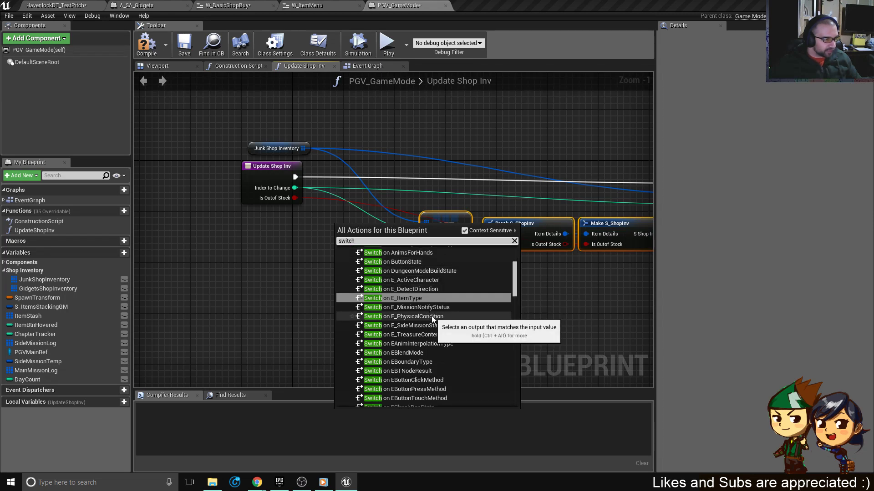
pyautogui.scroll(-1, 432, 316)
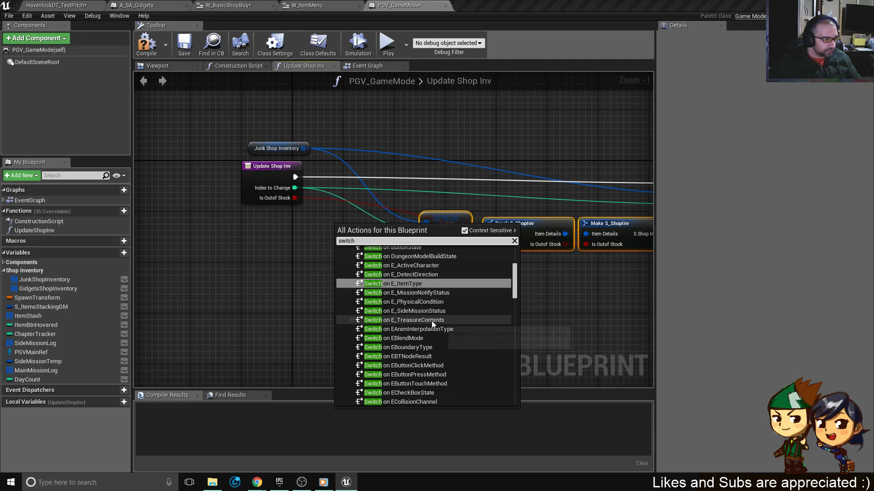
pyautogui.scroll(-1, 431, 320)
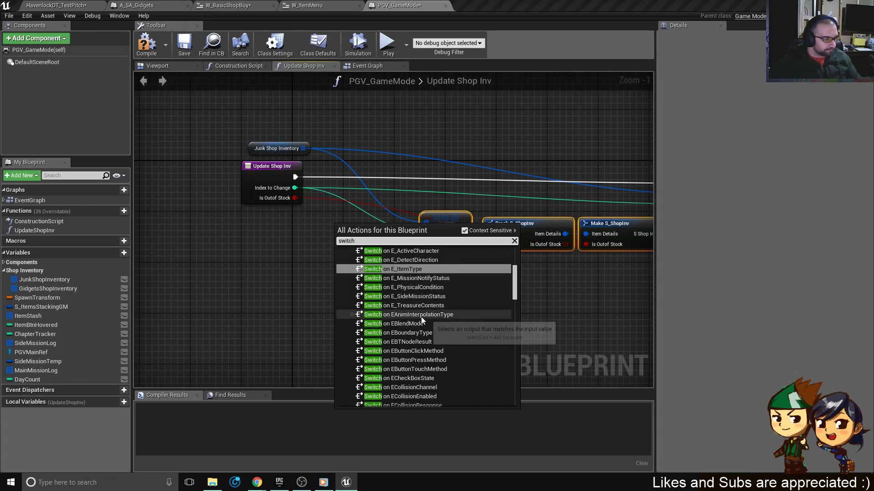
pyautogui.scroll(-1, 431, 323)
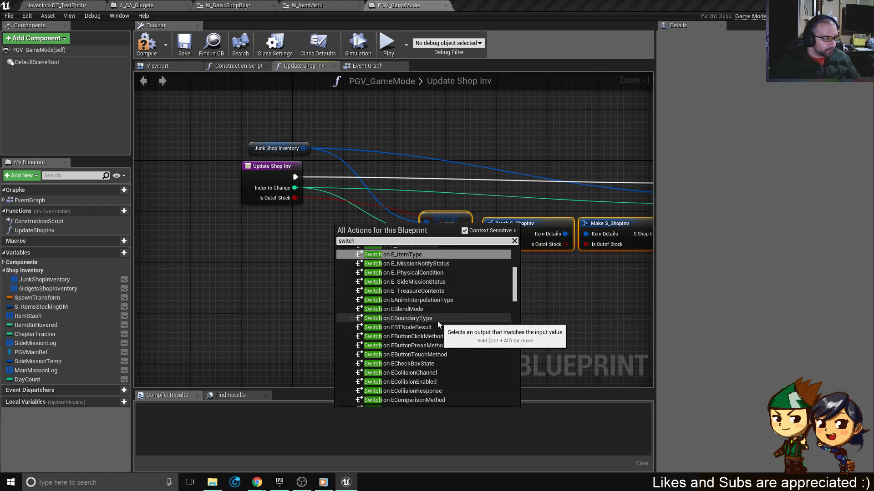
pyautogui.scroll(-5, 436, 327)
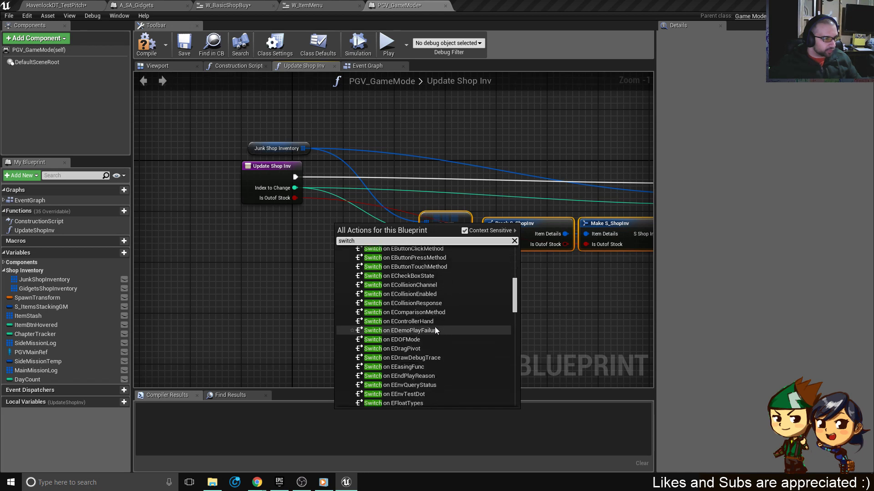
pyautogui.scroll(-5, 435, 327)
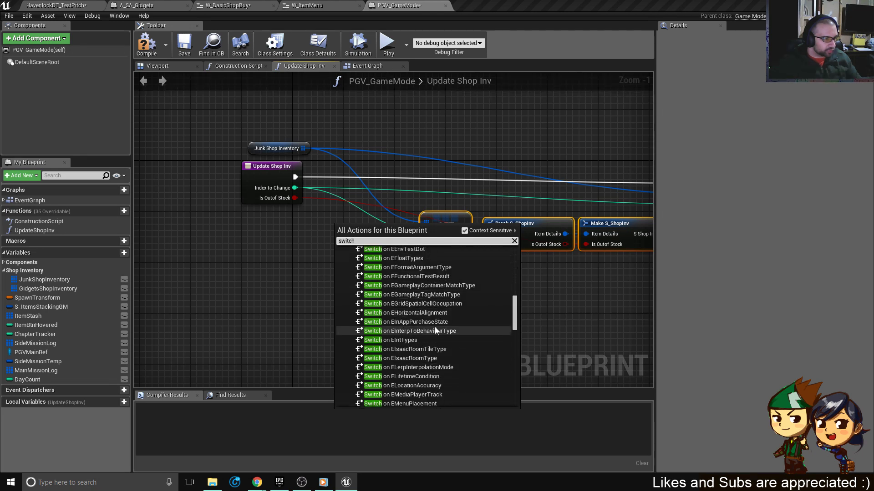
pyautogui.scroll(-9, 435, 328)
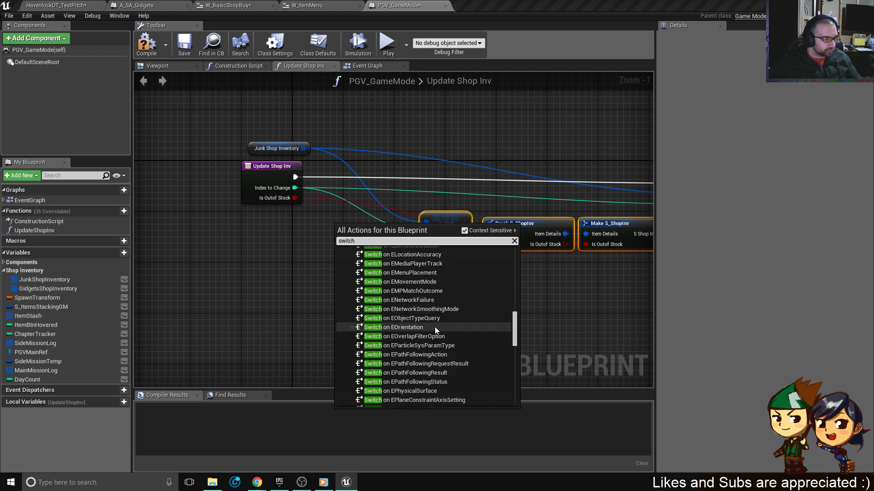
pyautogui.scroll(-3, 435, 327)
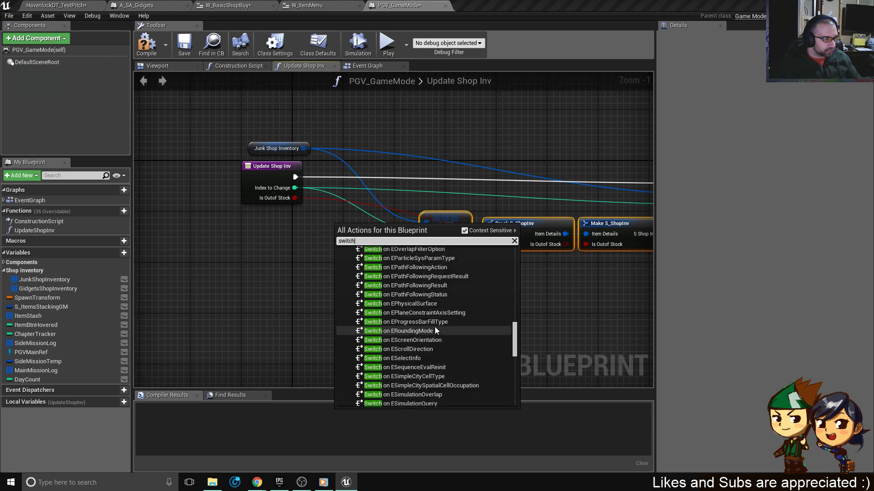
pyautogui.scroll(-11, 435, 327)
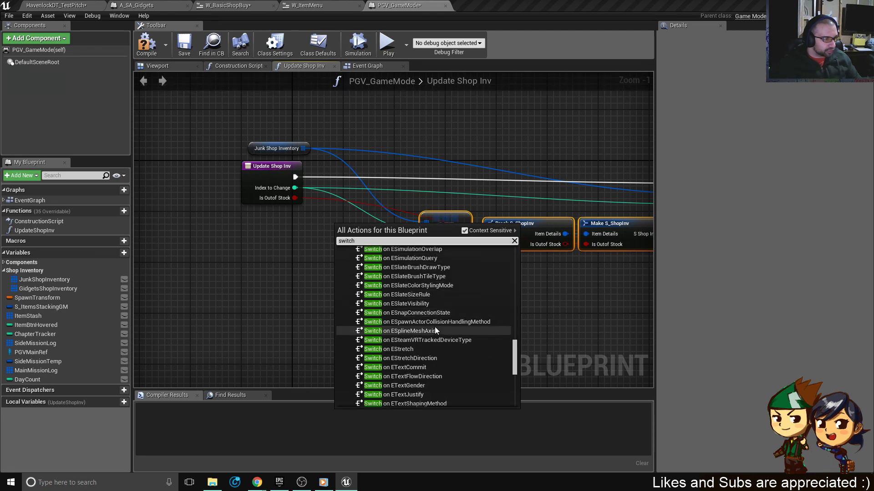
pyautogui.scroll(-15, 435, 327)
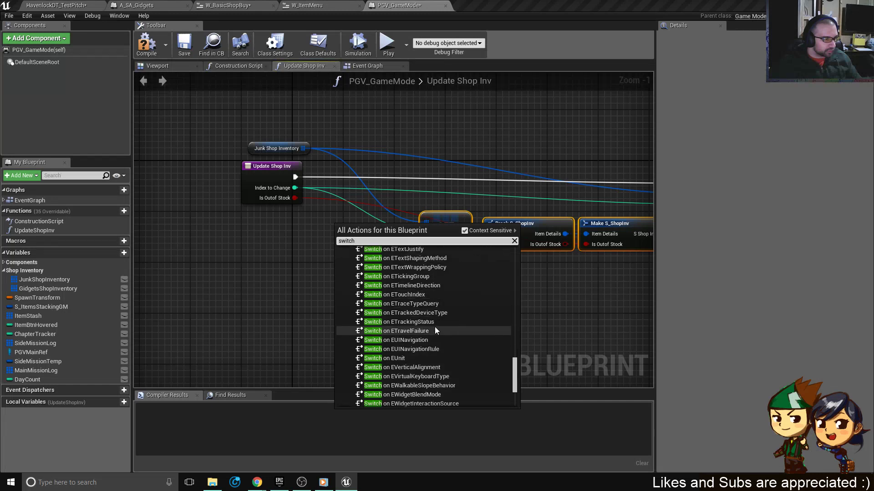
pyautogui.scroll(-1, 435, 327)
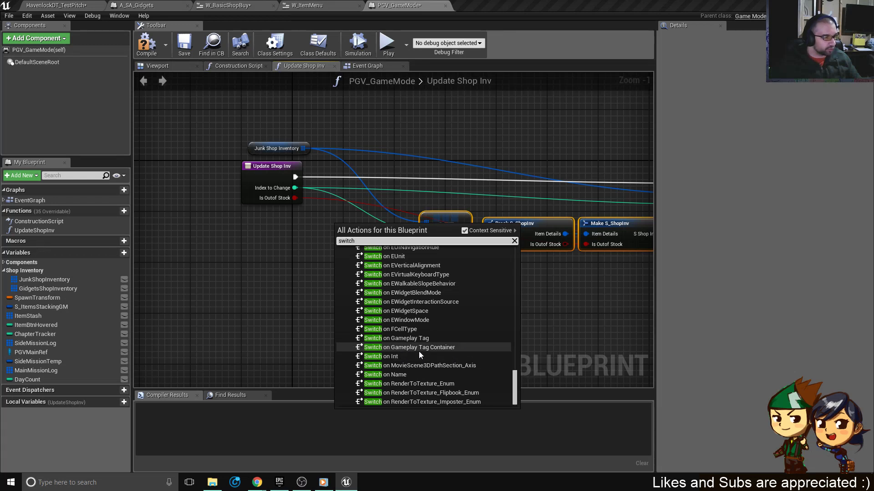
pyautogui.scroll(-1, 424, 359)
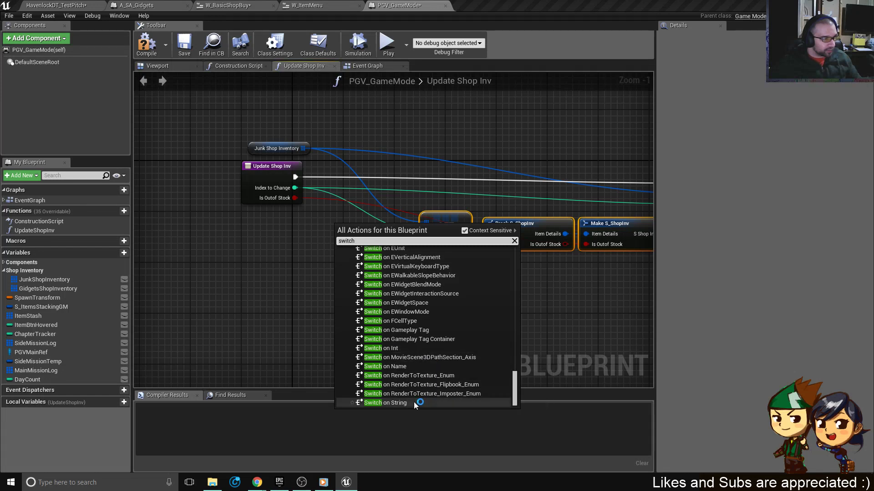
pyautogui.click(420, 364)
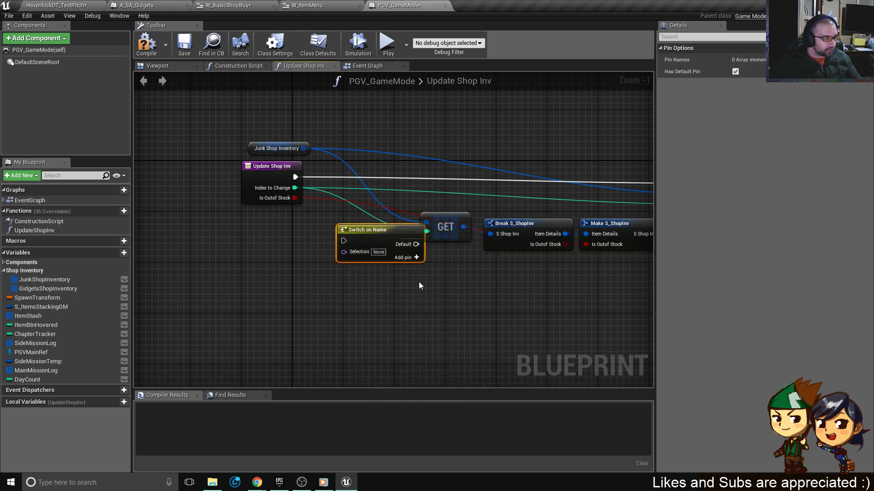
# Wire the Update Shop Inv execution output into Switch on Name and expose its Selection pin as a new function input.
pyautogui.moveTo(419, 282); pyautogui.dragTo(330, 278, button='right')
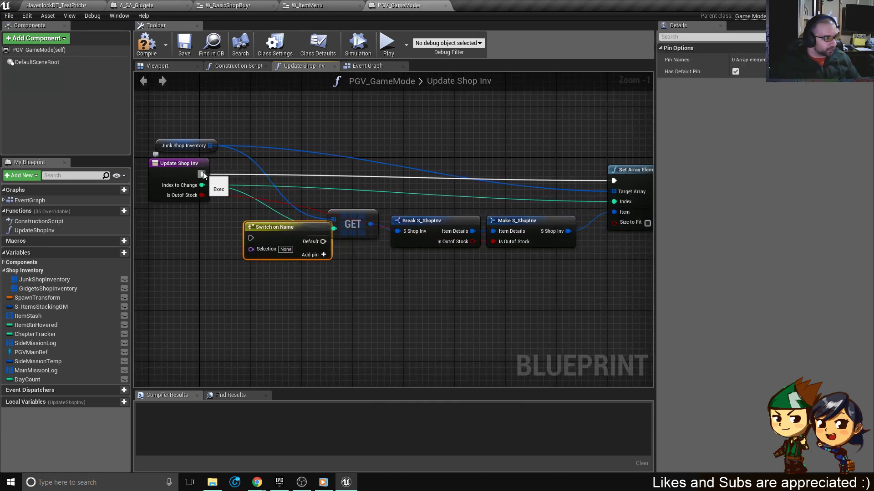
pyautogui.moveTo(250, 240); pyautogui.dragTo(204, 174)
pyautogui.moveTo(277, 230); pyautogui.dragTo(170, 181)
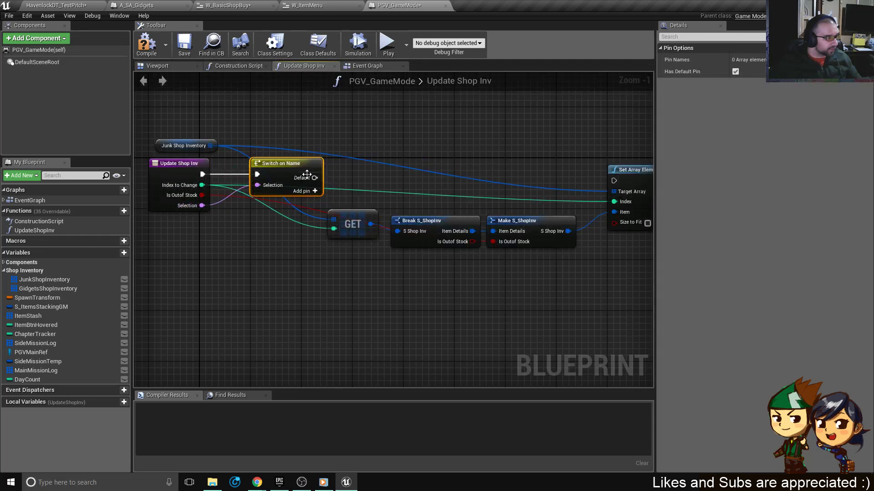
# Replace the Switch on Name node's default pin with one named JunkShop and wire it to the Set Array Elem execution input.
pyautogui.click(735, 72)
pyautogui.click(779, 60)
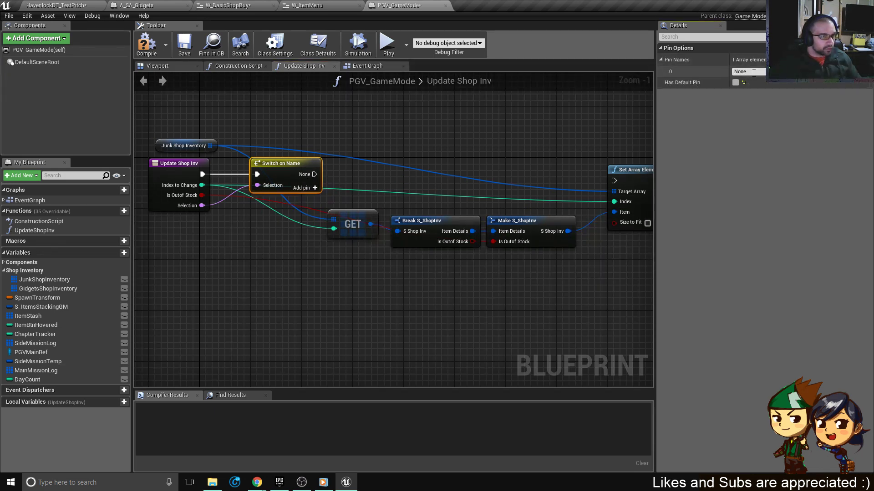
pyautogui.click(746, 71)
pyautogui.write('Hynbkj')
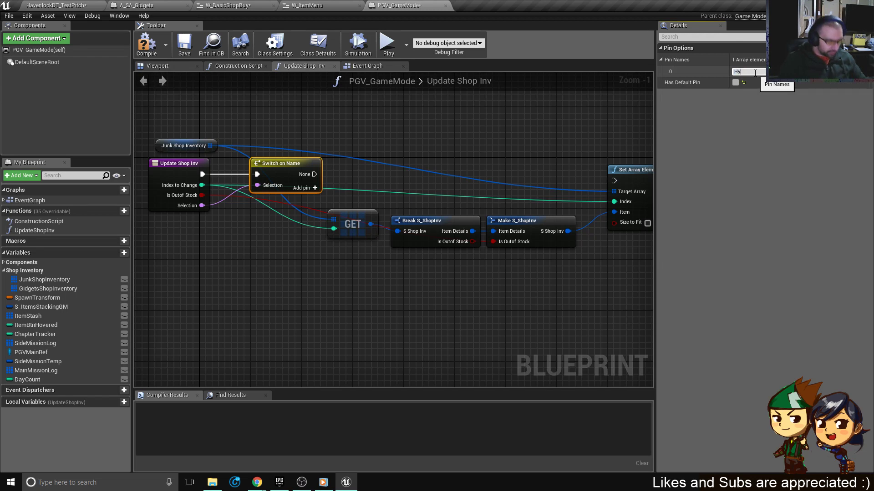
pyautogui.press('BackSpace')
pyautogui.press('BackSpace')
pyautogui.press('BackSpace')
pyautogui.write('JunkShop')
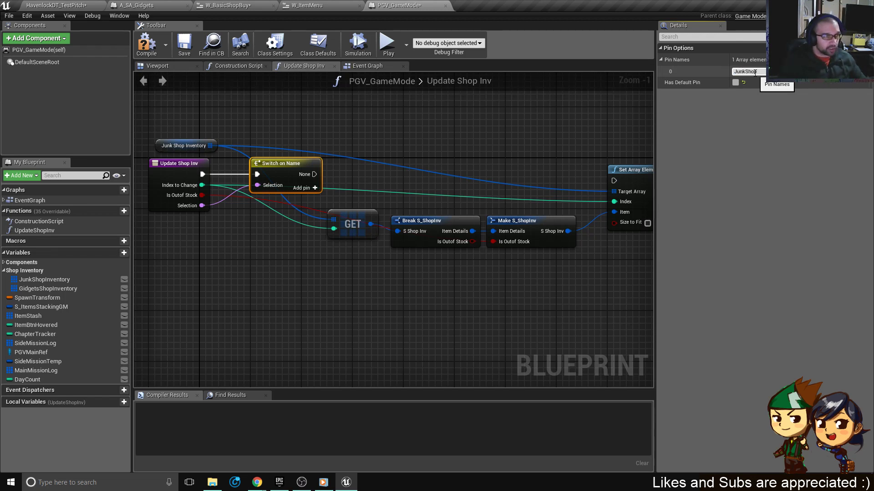
pyautogui.press('Return')
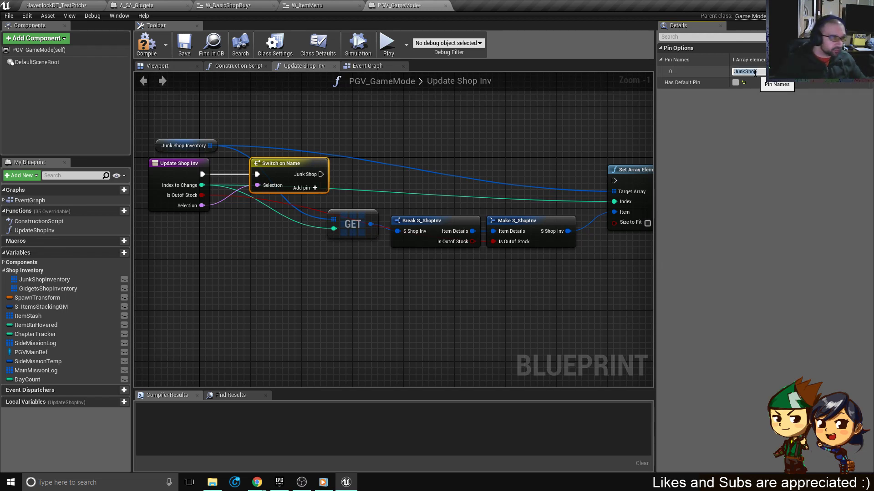
pyautogui.moveTo(320, 175); pyautogui.dragTo(613, 181)
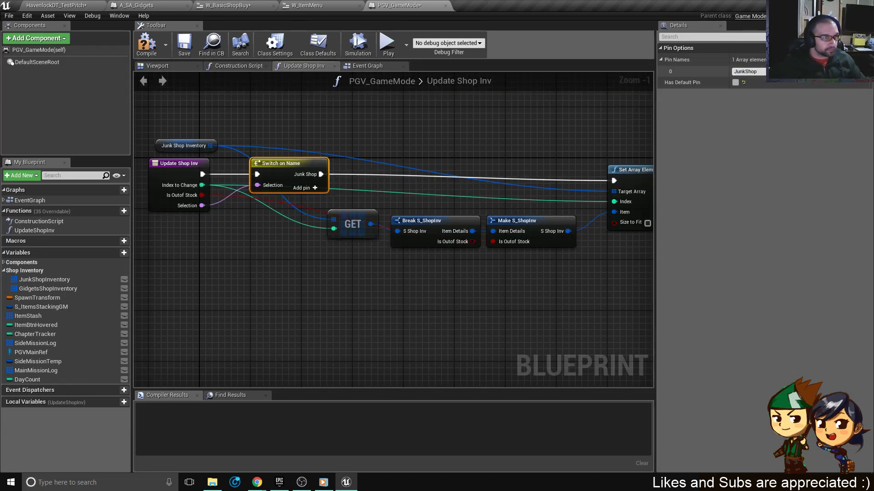
# Add a second output pin named Gidgets to the Switch on Name node.
pyautogui.click(772, 75)
pyautogui.click(749, 115)
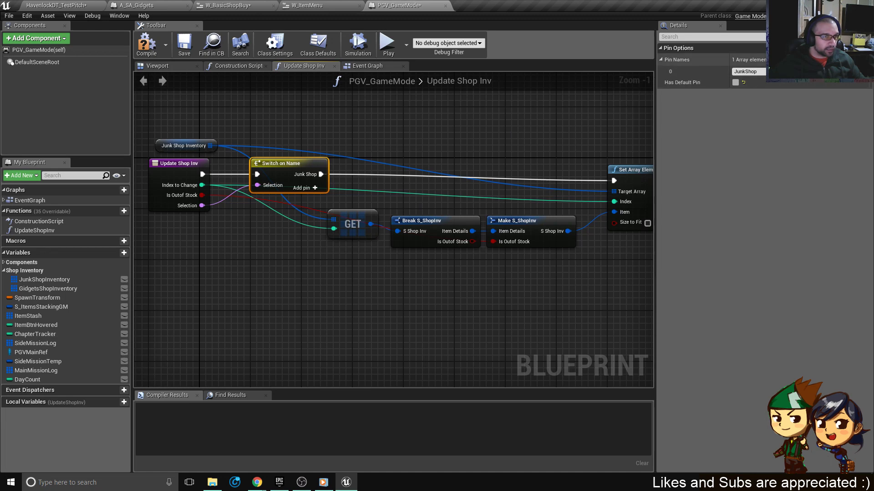
pyautogui.click(780, 60)
pyautogui.click(757, 85)
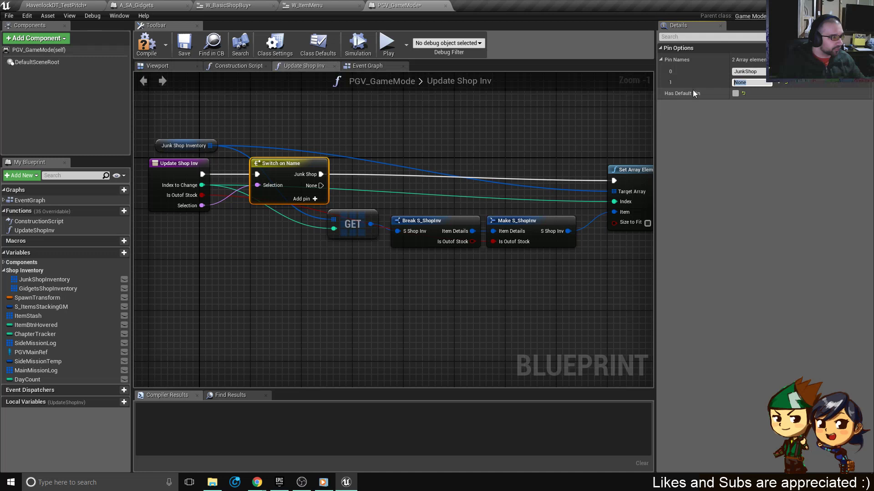
pyautogui.write('Gidgets')
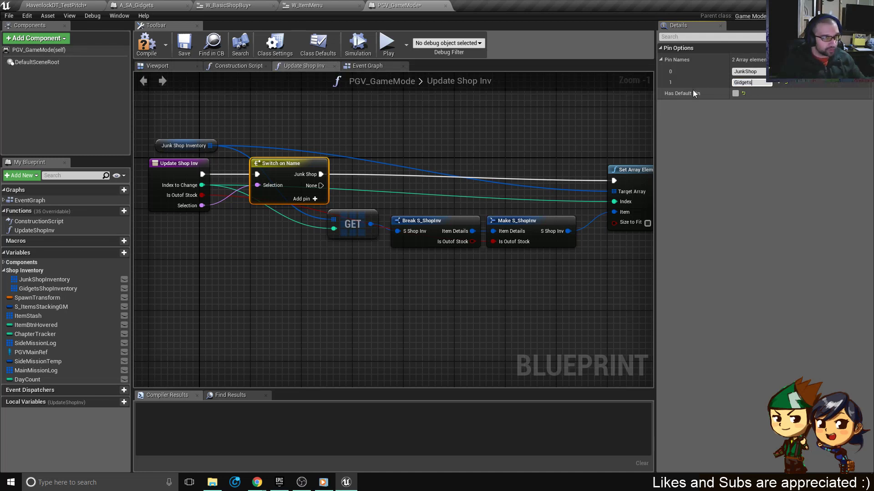
pyautogui.press('Return')
pyautogui.moveTo(483, 325); pyautogui.dragTo(432, 280, button='right')
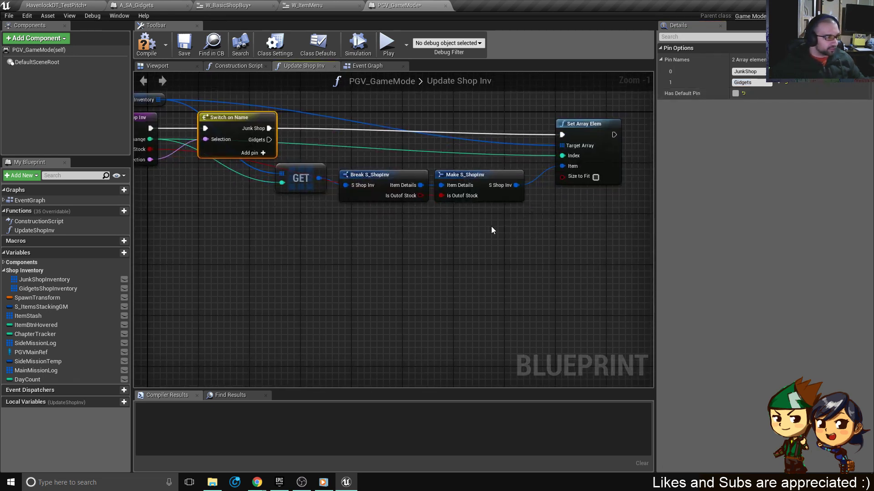
# Move the GET, Break S_ShopInv and Make S_ShopInv nodes together closer to the Set Array Elem node.
pyautogui.moveTo(491, 225); pyautogui.dragTo(292, 162)
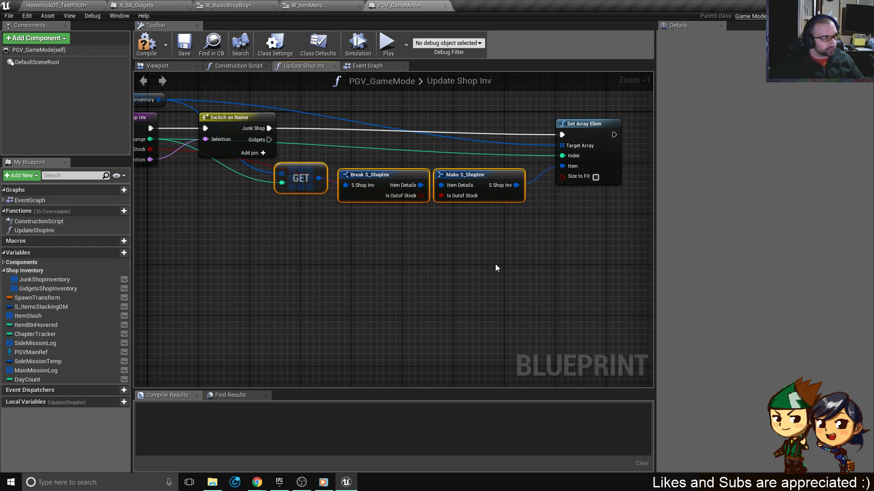
pyautogui.moveTo(495, 264); pyautogui.dragTo(482, 284, button='right')
pyautogui.moveTo(372, 195); pyautogui.dragTo(397, 197)
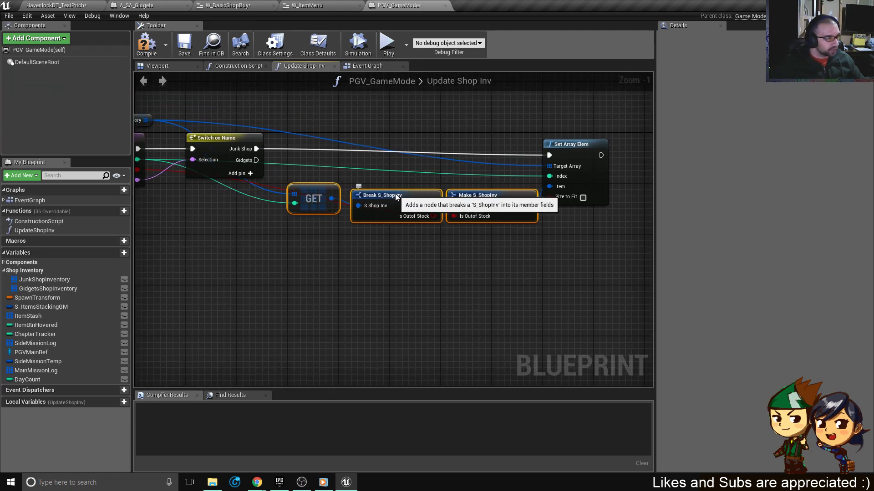
# Duplicate the Set Array Elem node beneath the original and wire the Switch on Name node's Gidgets output to its execution input.
pyautogui.moveTo(274, 173); pyautogui.dragTo(381, 193, button='right')
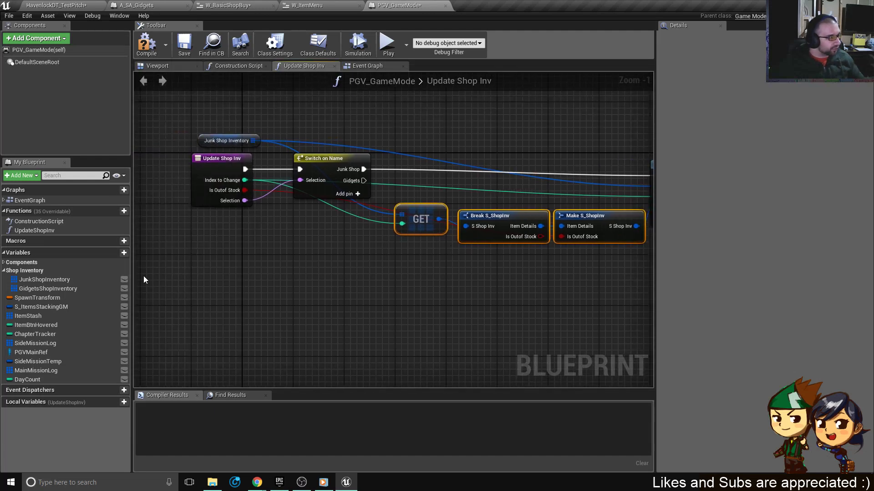
pyautogui.moveTo(355, 310); pyautogui.dragTo(193, 237, button='right')
pyautogui.moveTo(461, 182); pyautogui.dragTo(472, 219, button='right')
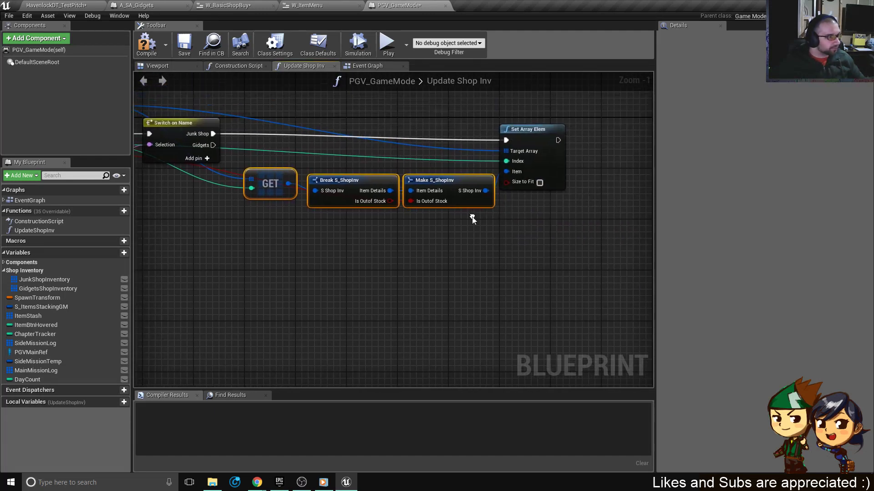
pyautogui.click(521, 149)
pyautogui.hotkey('ctrl', 'c')
pyautogui.hotkey('ctrl', 'v')
pyautogui.moveTo(550, 278); pyautogui.dragTo(549, 234)
pyautogui.click(214, 149)
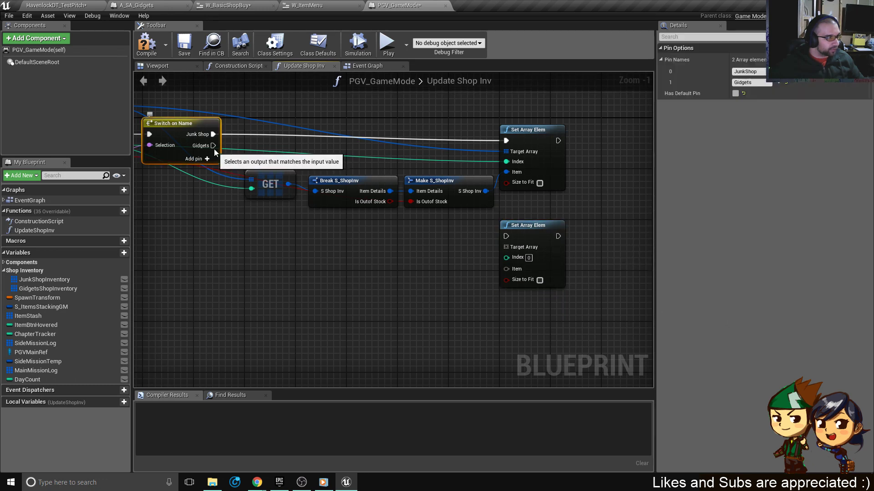
pyautogui.moveTo(214, 149); pyautogui.dragTo(506, 236)
# Add a reroute node fed by the Index to Change output, below the Switch on Name node.
pyautogui.moveTo(375, 275); pyautogui.dragTo(446, 251, button='right')
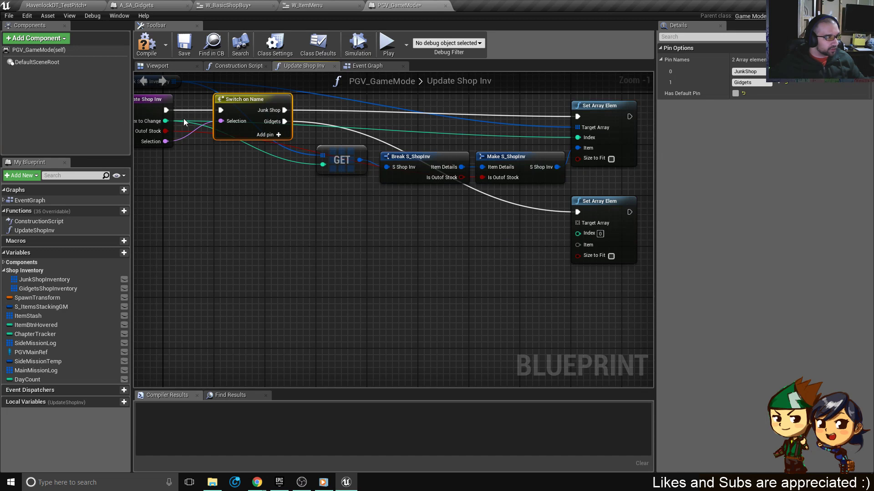
pyautogui.moveTo(165, 121); pyautogui.dragTo(296, 181)
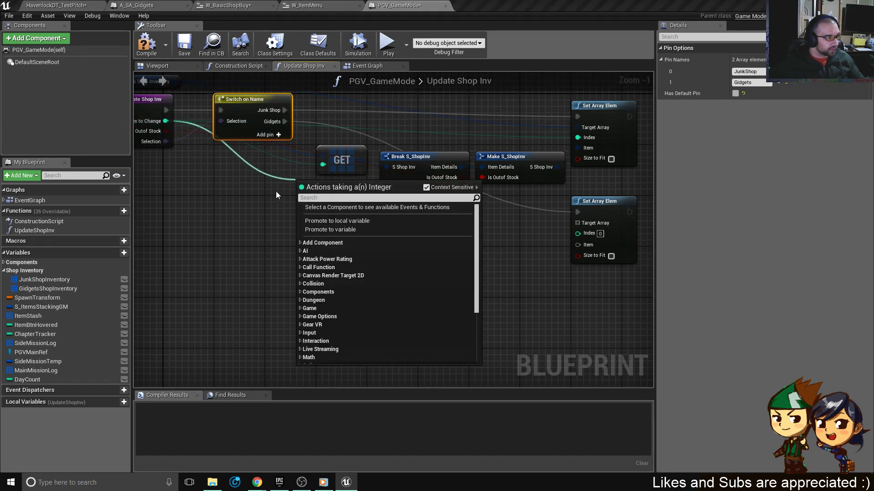
pyautogui.click(243, 183)
pyautogui.moveTo(166, 121); pyautogui.dragTo(290, 206)
pyautogui.write('rer')
pyautogui.press('Return')
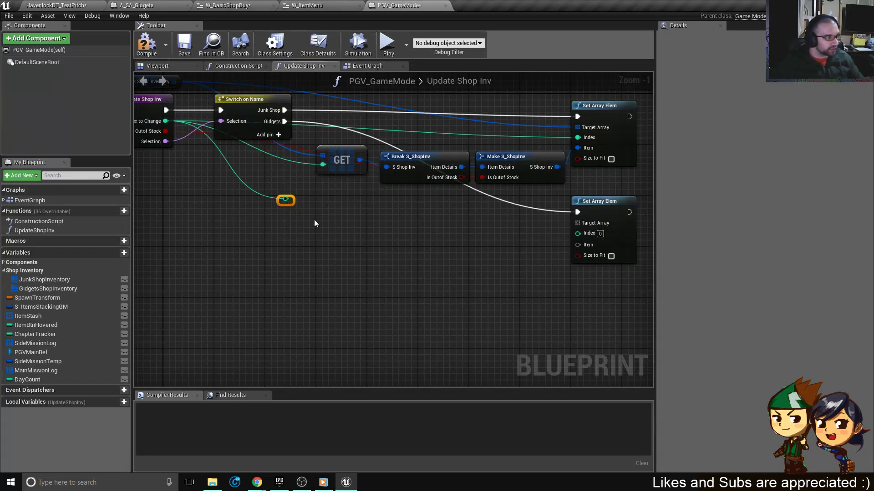
# Wire the reroute node to the GET index and both Set Array Elem Index pins, and move the Junk Shop Inventory node above Switch on Name.
pyautogui.moveTo(301, 211); pyautogui.dragTo(330, 241, button='right')
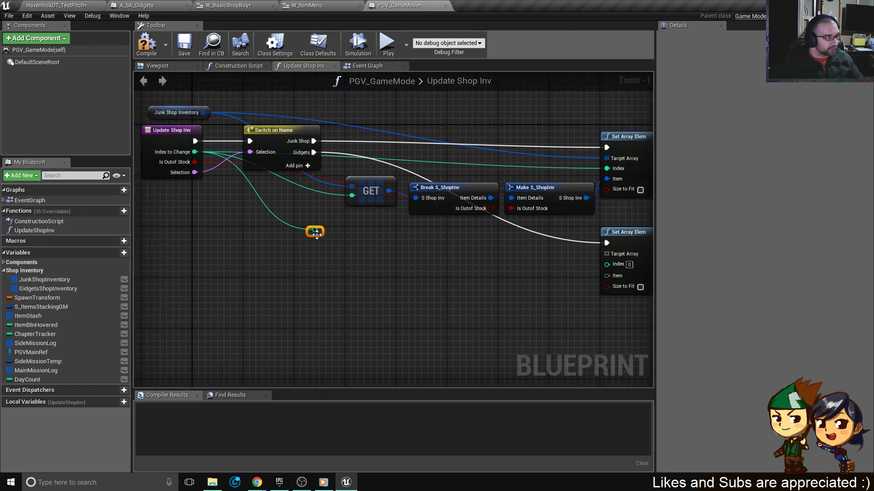
pyautogui.moveTo(316, 233); pyautogui.dragTo(607, 169)
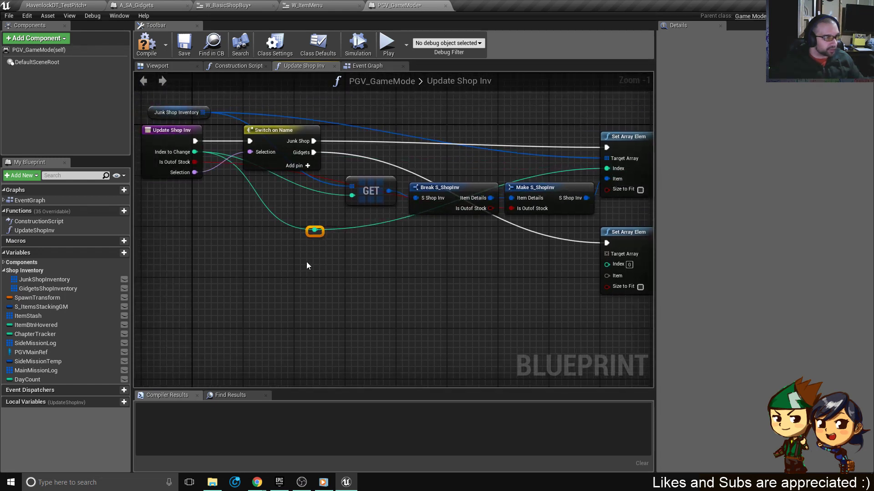
pyautogui.moveTo(314, 232); pyautogui.dragTo(607, 265)
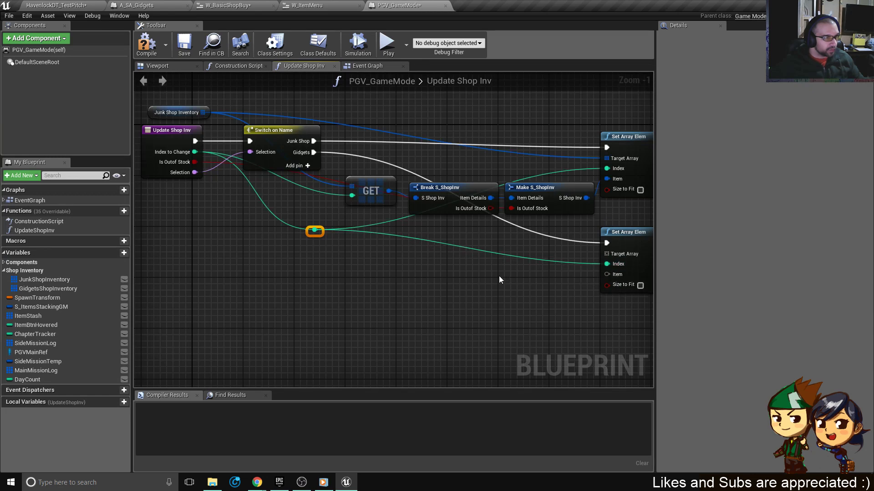
pyautogui.moveTo(173, 120); pyautogui.dragTo(304, 122)
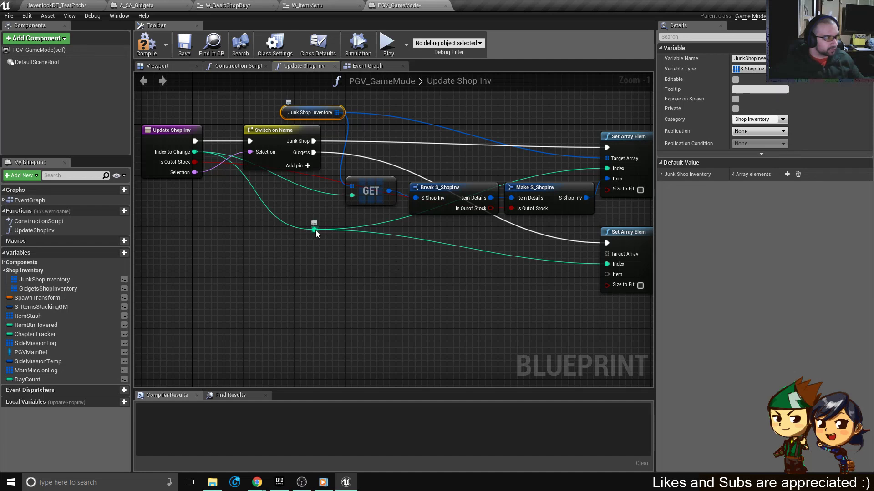
pyautogui.moveTo(315, 230); pyautogui.dragTo(352, 196)
# Duplicate the GET, Break S_ShopInv and Make S_ShopInv nodes below the original chain for the Gidgets branch.
pyautogui.moveTo(342, 264); pyautogui.dragTo(342, 239, button='right')
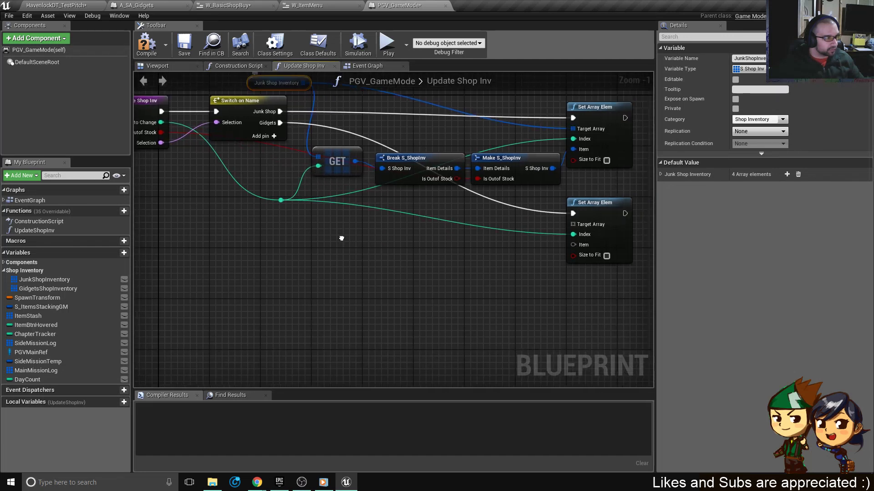
pyautogui.scroll(-1, 342, 238)
pyautogui.moveTo(515, 217); pyautogui.dragTo(342, 174)
pyautogui.hotkey('ctrl', 'c')
pyautogui.hotkey('ctrl', 'v')
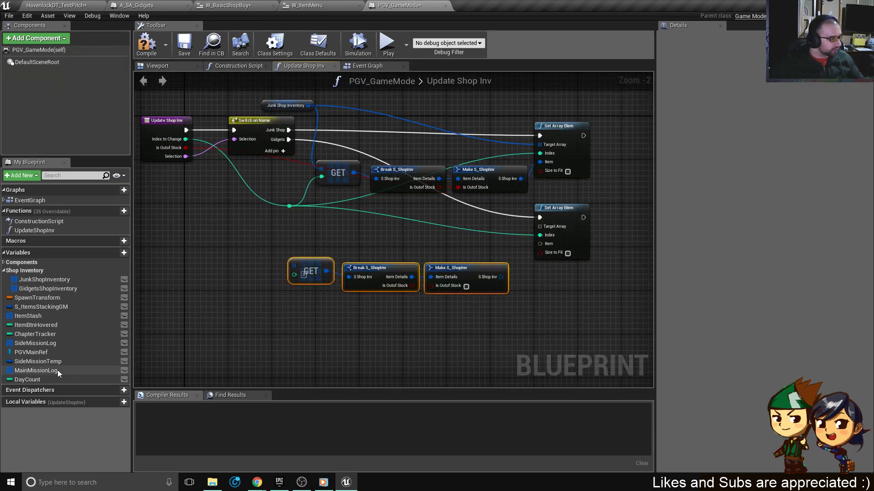
pyautogui.click(50, 288)
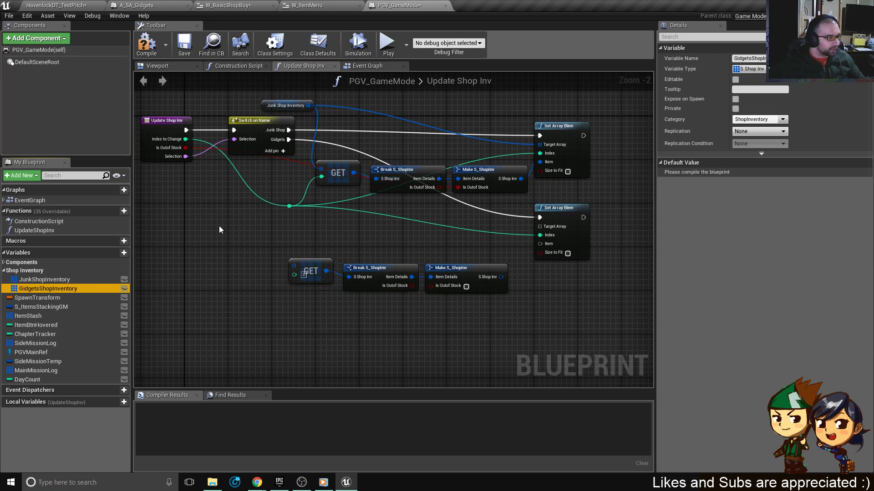
pyautogui.hotkey('ctrl', 'w')
pyautogui.hotkey('ctrl', 'z')
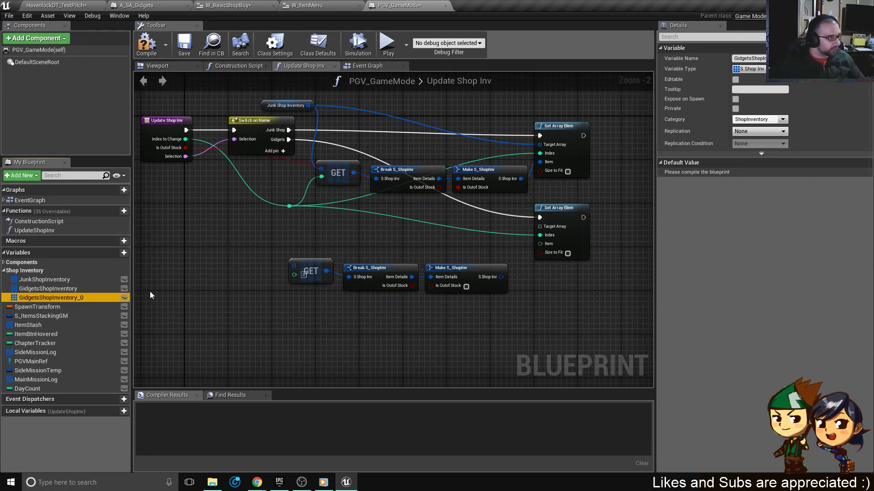
pyautogui.click(67, 295)
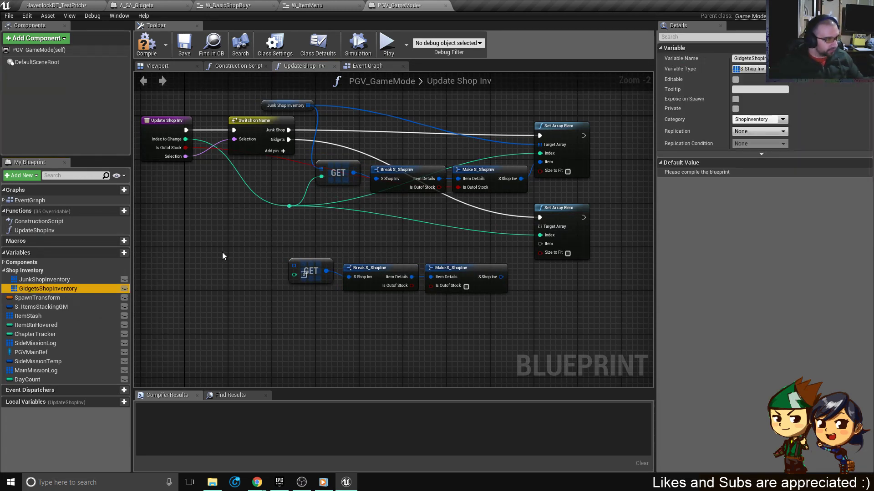
# Add a GidgetsShopInventory getter feeding the copied GET and second Set Array Elem's Target Array, and wire the copied GET's index to the reroute node.
pyautogui.moveTo(77, 289); pyautogui.dragTo(216, 281)
pyautogui.scroll(2, 283, 240)
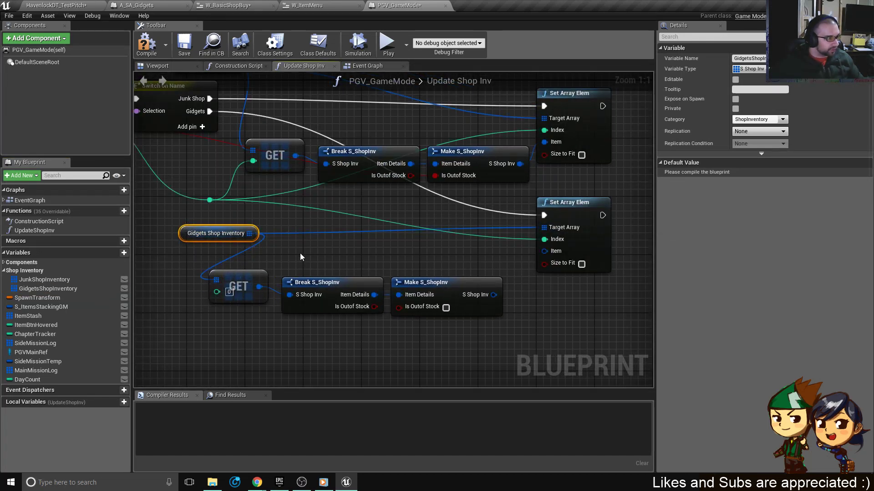
pyautogui.moveTo(302, 255); pyautogui.dragTo(355, 268, button='right')
pyautogui.moveTo(270, 305); pyautogui.dragTo(263, 213)
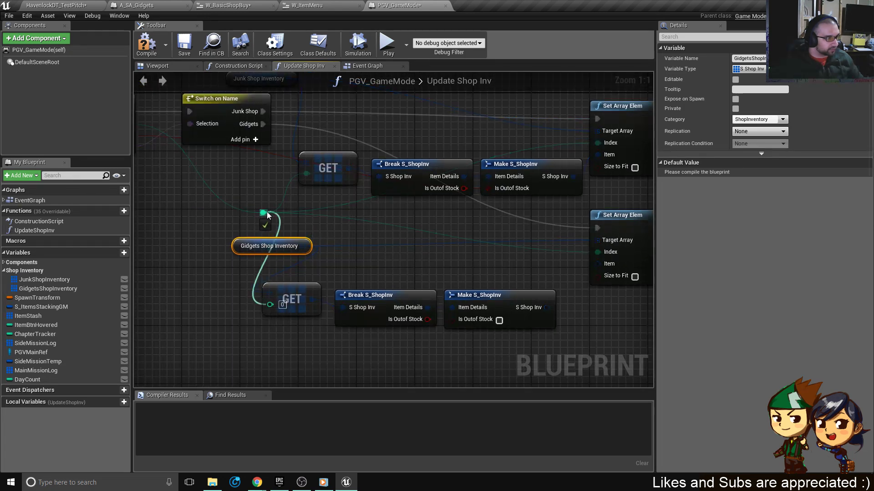
# Connect the copied Make S_ShopInv output to the second Set Array Elem's Item pin and align the Gidgets branch nodes beneath the Junk Shop ones.
pyautogui.moveTo(558, 310); pyautogui.dragTo(449, 322, button='right')
pyautogui.moveTo(438, 319); pyautogui.dragTo(487, 277)
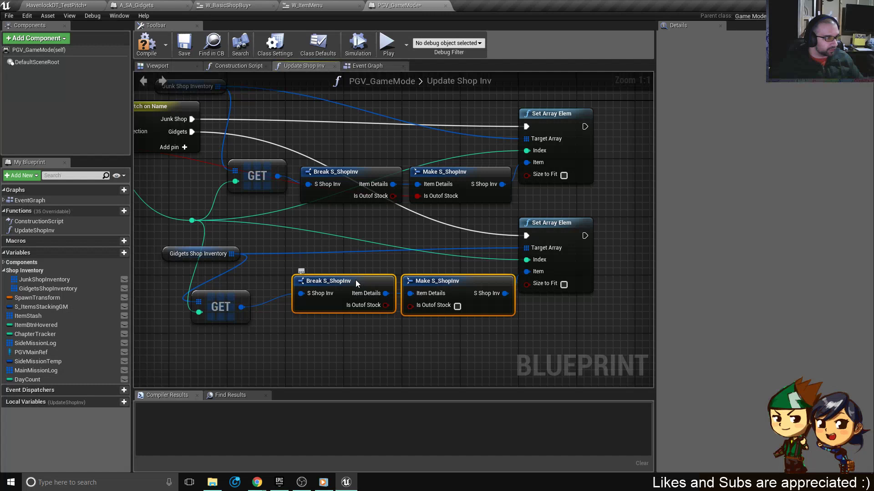
pyautogui.moveTo(356, 279)
pyautogui.mouseDown()
pyautogui.moveTo(367, 279)
pyautogui.moveTo(359, 283)
pyautogui.mouseUp()
pyautogui.moveTo(210, 304); pyautogui.dragTo(245, 282)
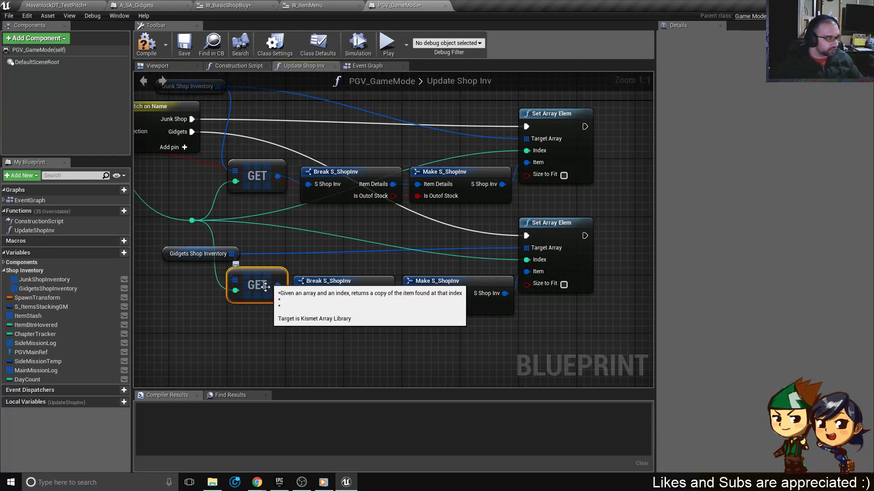
pyautogui.moveTo(245, 282); pyautogui.dragTo(337, 294, button='right')
pyautogui.moveTo(300, 267); pyautogui.dragTo(300, 252)
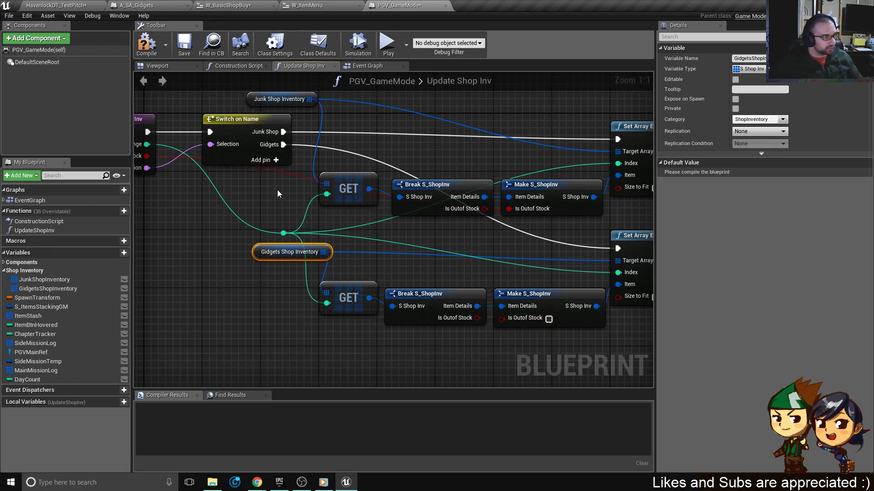
# Add a reroute point on the Is Outof Stock wire and move Selection to first among the Update Shop Inv inputs.
pyautogui.doubleClick(291, 175)
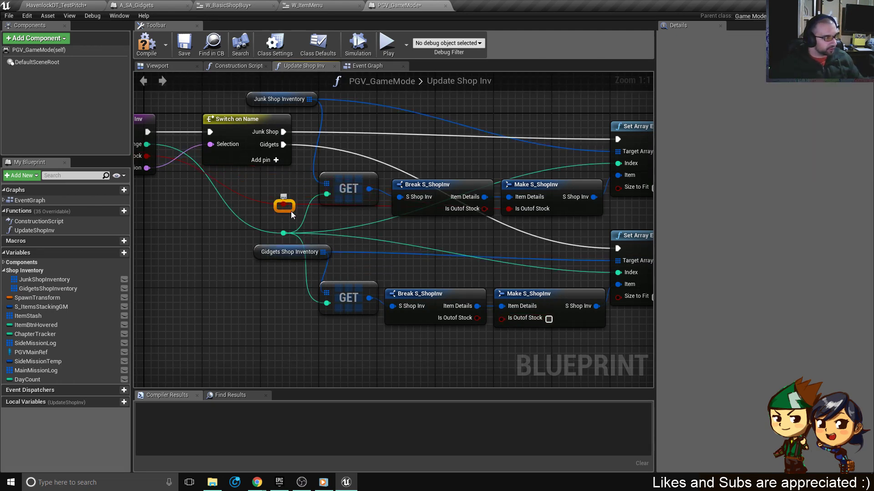
pyautogui.moveTo(293, 225); pyautogui.dragTo(425, 236, button='right')
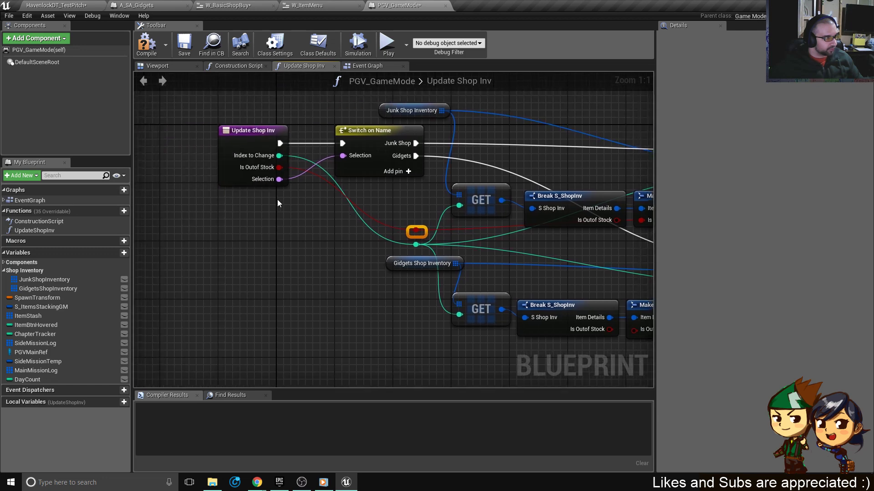
pyautogui.click(234, 174)
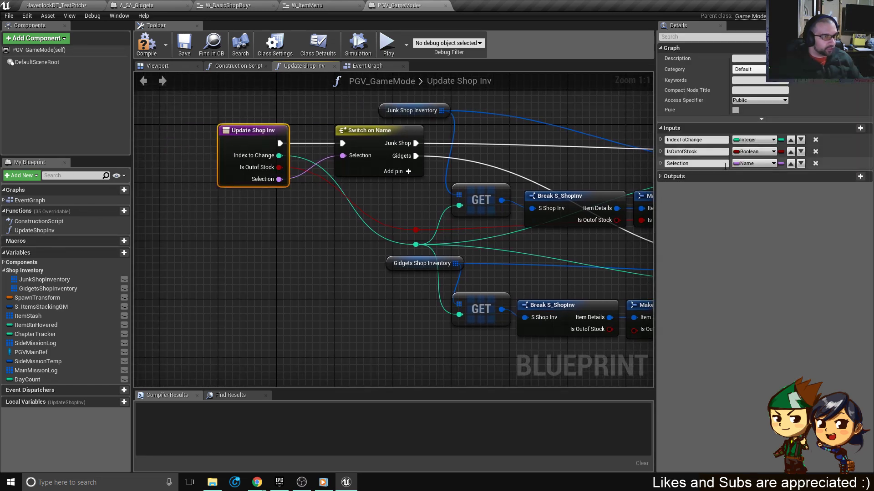
pyautogui.click(791, 163)
pyautogui.click(791, 152)
# Enable Size to Fit on both the Gidgets and Junk Shop Set Array Elem nodes.
pyautogui.moveTo(319, 302); pyautogui.dragTo(231, 258, button='right')
pyautogui.moveTo(362, 265); pyautogui.dragTo(232, 244, button='right')
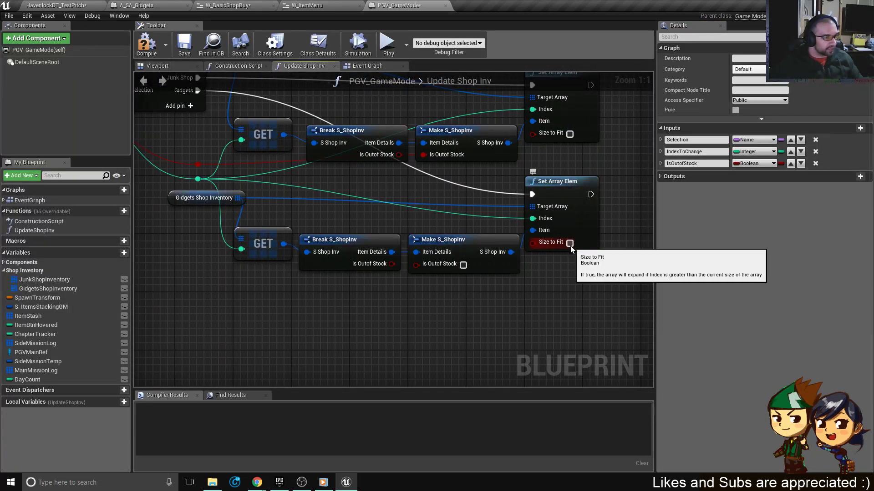
pyautogui.moveTo(569, 245); pyautogui.dragTo(564, 303, button='right')
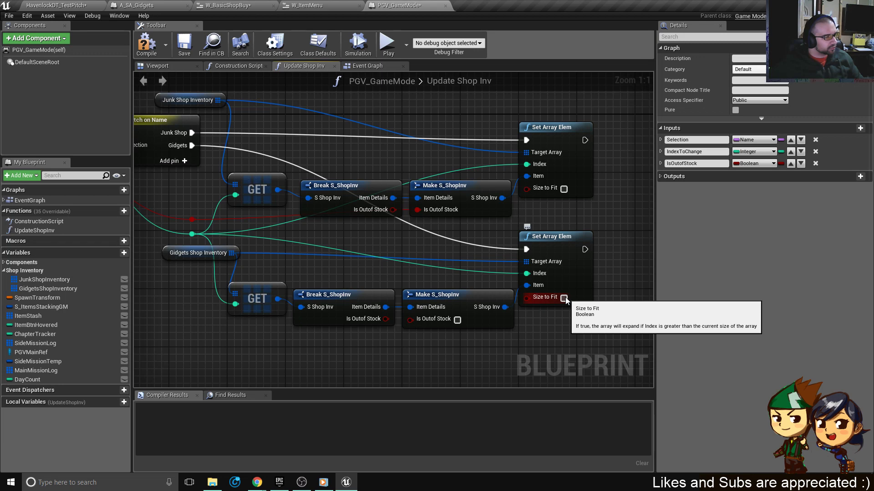
pyautogui.click(566, 263)
pyautogui.scroll(-2, 510, 282)
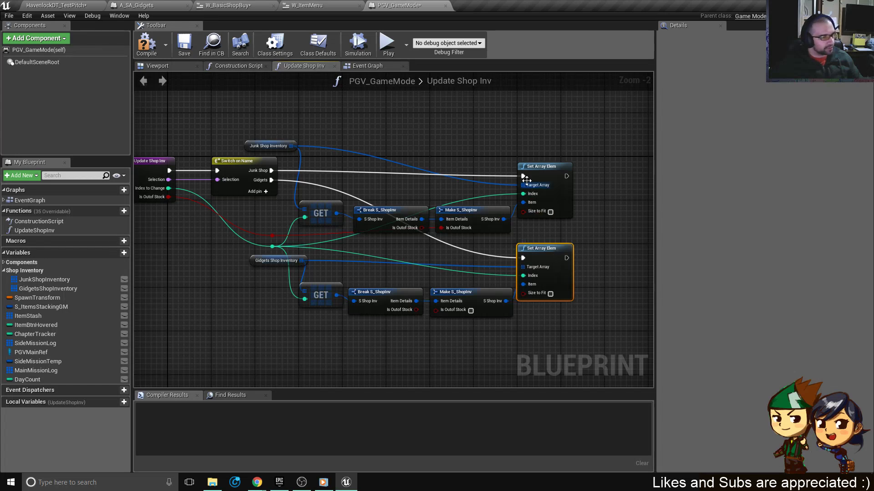
pyautogui.click(576, 234)
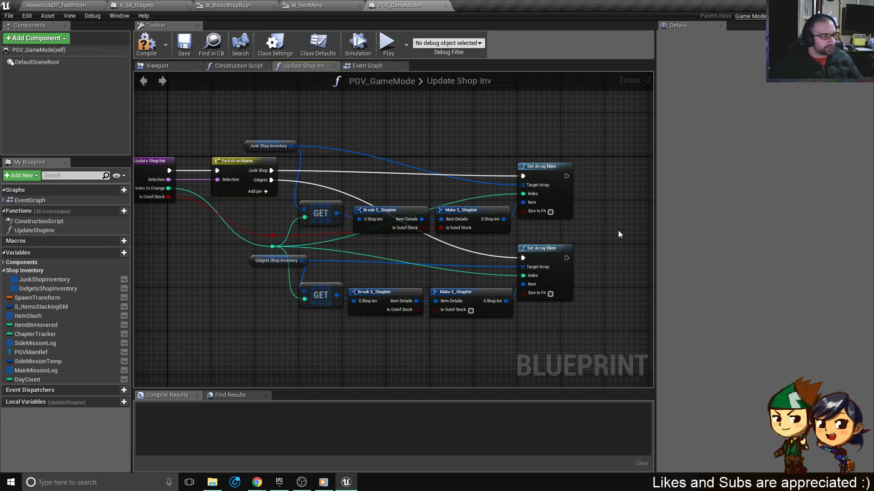
pyautogui.moveTo(604, 233); pyautogui.dragTo(542, 207, button='right')
pyautogui.scroll(2, 528, 241)
pyautogui.click(477, 278)
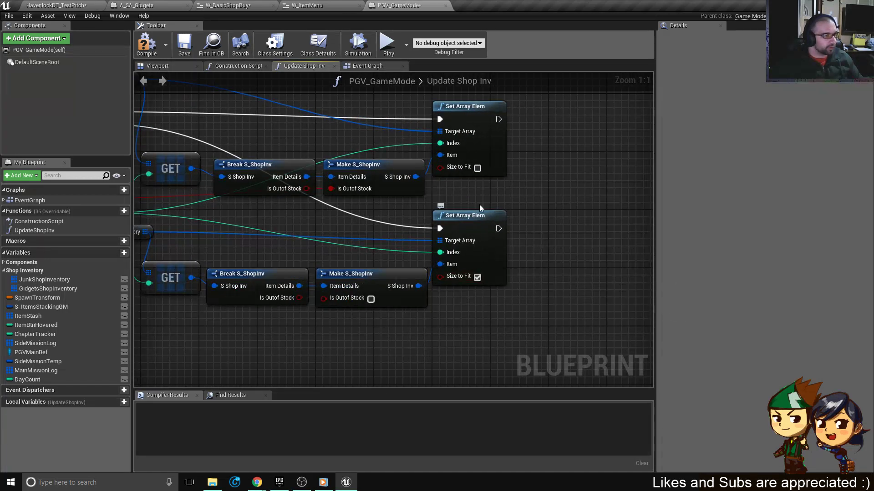
pyautogui.click(477, 168)
pyautogui.scroll(-3, 280, 240)
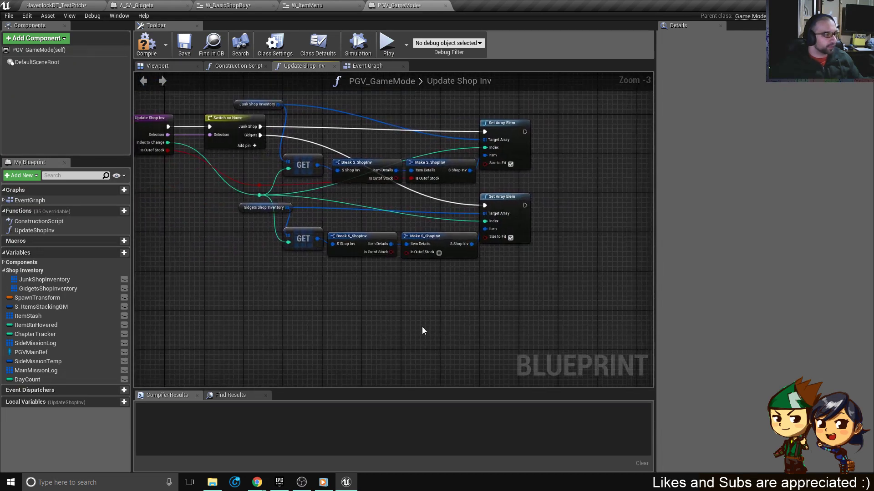
pyautogui.moveTo(422, 327); pyautogui.dragTo(360, 181)
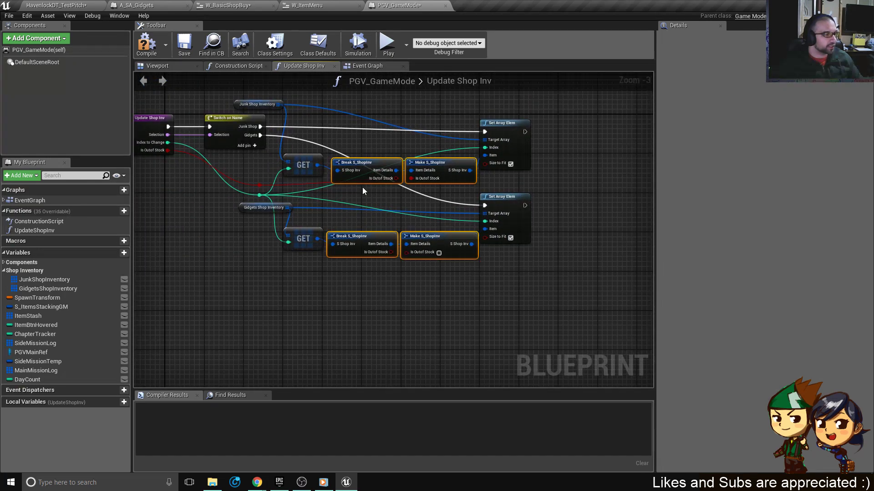
pyautogui.scroll(3, 349, 259)
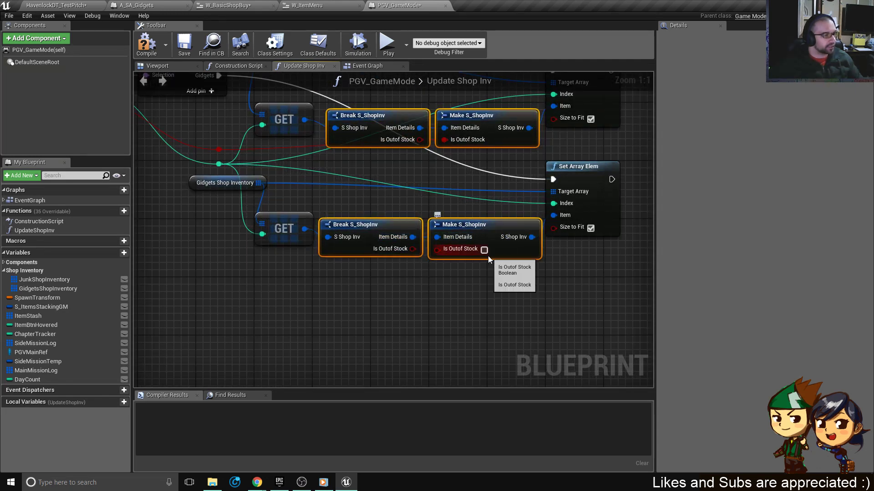
pyautogui.moveTo(488, 256); pyautogui.dragTo(498, 310, button='right')
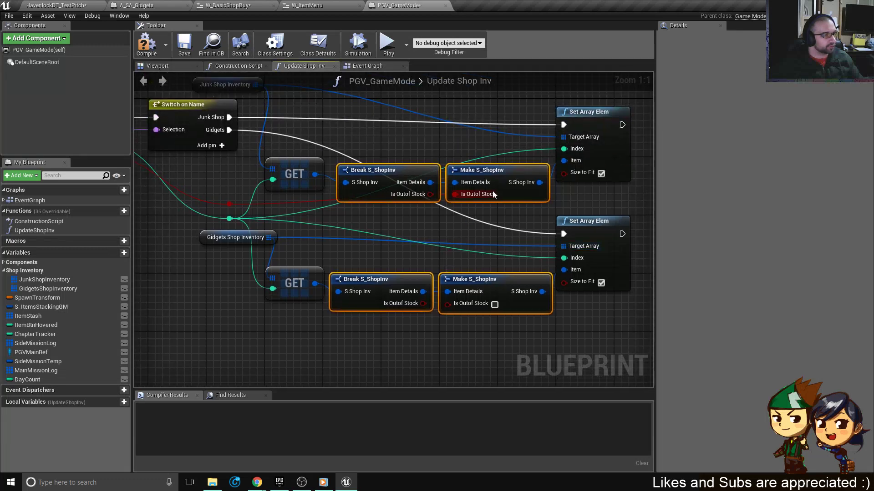
pyautogui.scroll(-3, 450, 205)
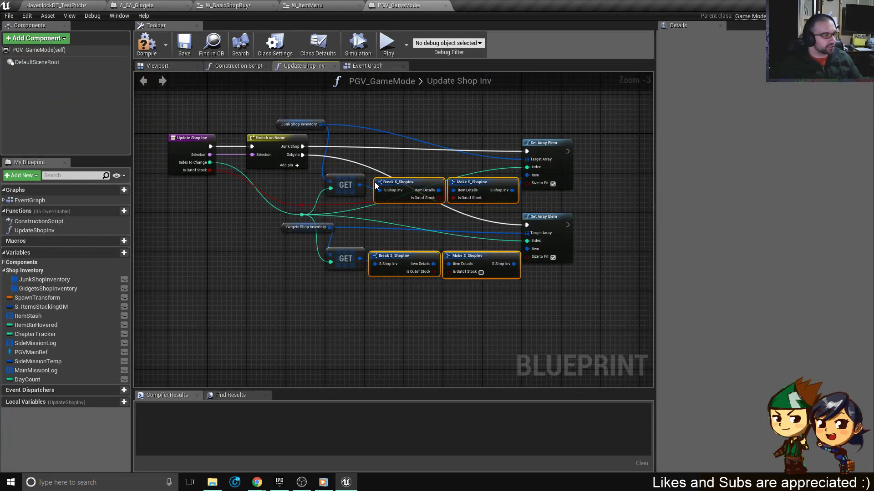
pyautogui.click(169, 167)
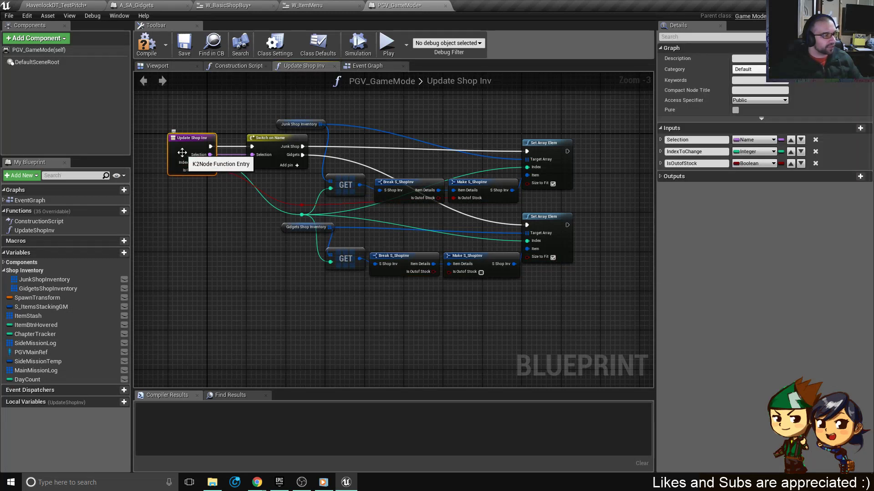
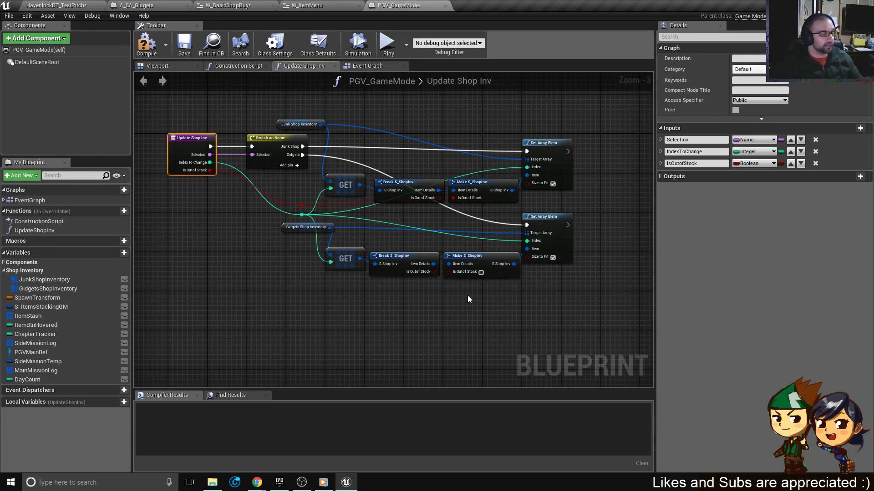
# Connect the Is Outof Stock reroute point to the Is Outof Stock input of the Gidgets branch's Make S_ShopInv node.
pyautogui.scroll(3, 467, 291)
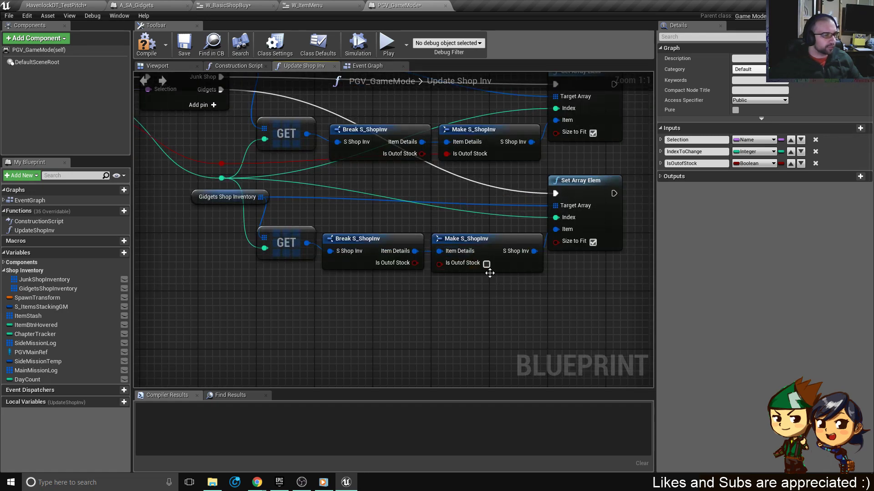
pyautogui.moveTo(517, 278); pyautogui.dragTo(476, 254, button='right')
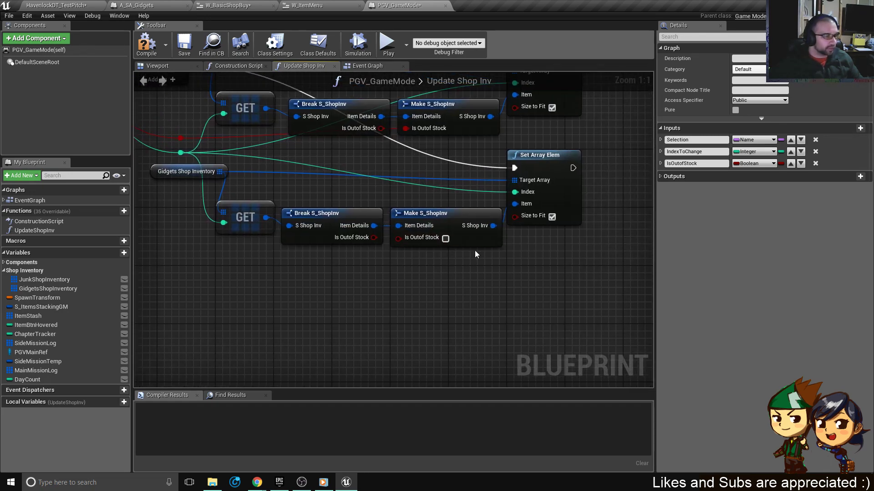
pyautogui.scroll(-2, 482, 257)
pyautogui.scroll(2, 423, 259)
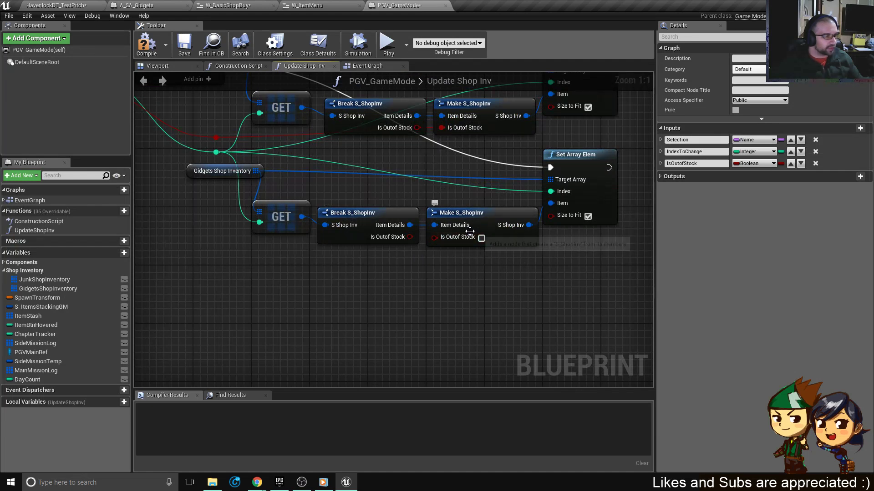
pyautogui.scroll(-2, 537, 248)
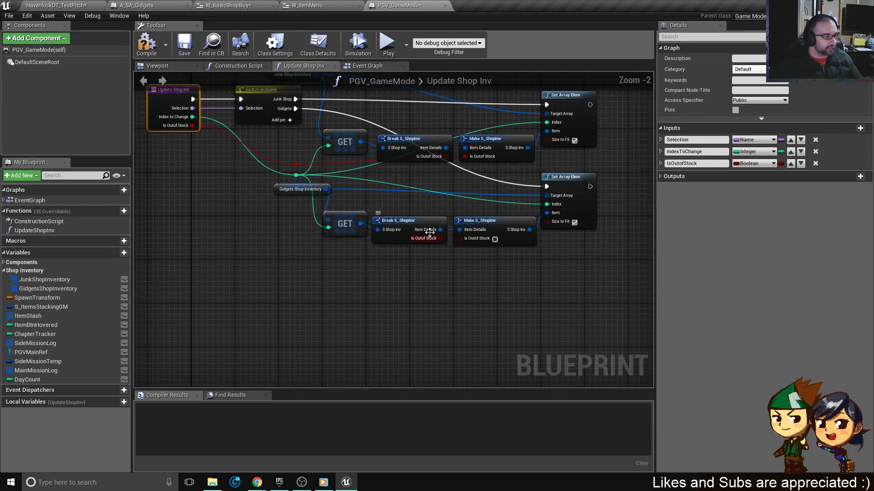
pyautogui.moveTo(460, 238); pyautogui.dragTo(296, 165)
# Route the index wire through a new reroute point feeding both Set Array Elem nodes, and line both inventory getters up with Switch on Name's left edge.
pyautogui.moveTo(321, 184); pyautogui.dragTo(335, 193, button='right')
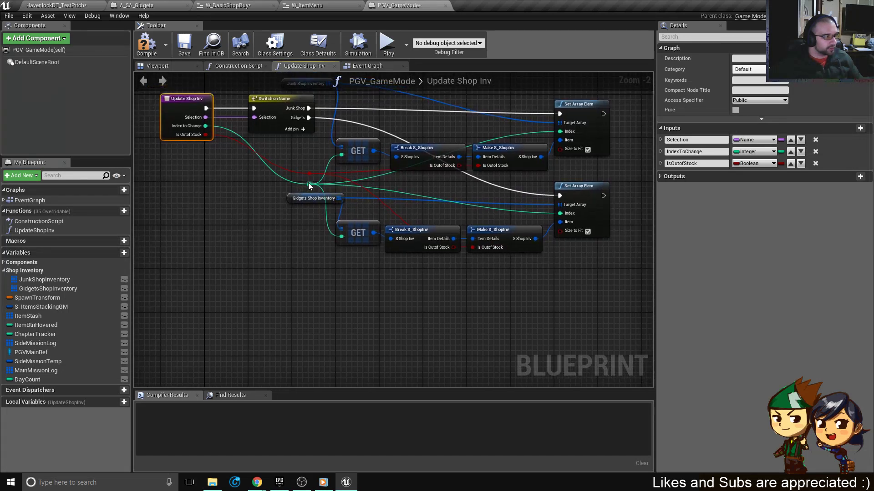
pyautogui.moveTo(311, 185); pyautogui.dragTo(311, 163)
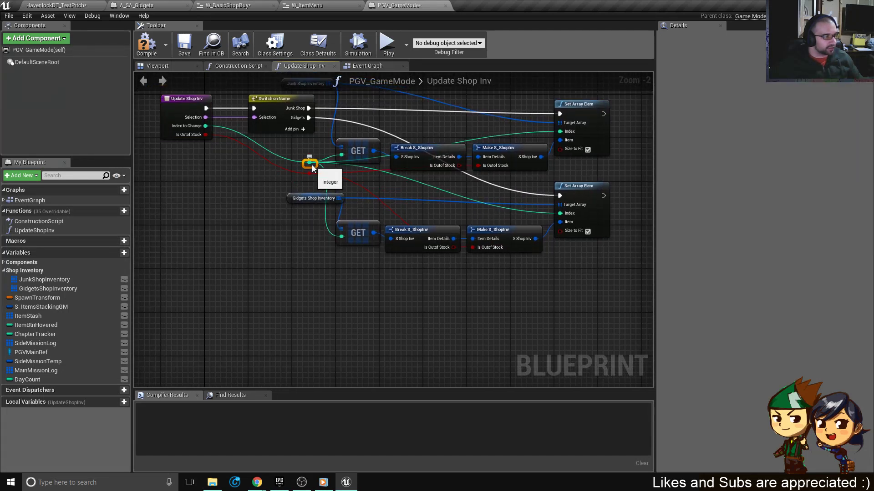
pyautogui.moveTo(422, 171); pyautogui.dragTo(373, 197, button='right')
pyautogui.moveTo(411, 225); pyautogui.dragTo(436, 232, button='right')
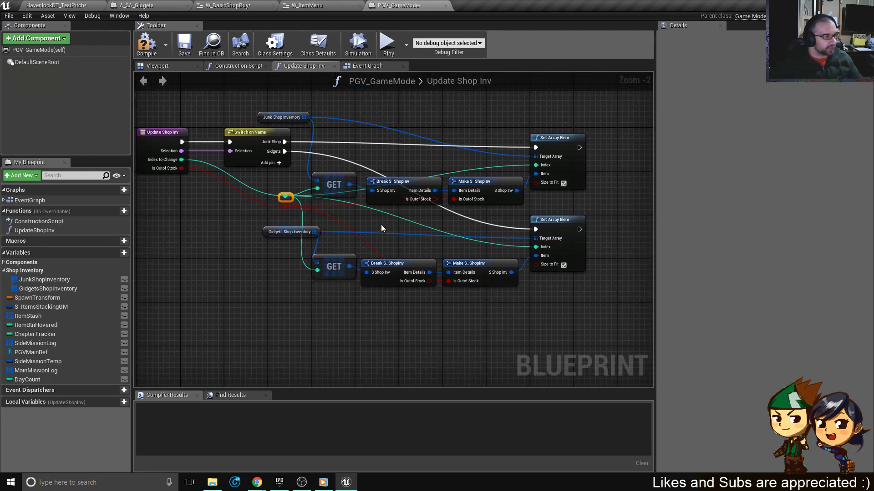
pyautogui.click(396, 216)
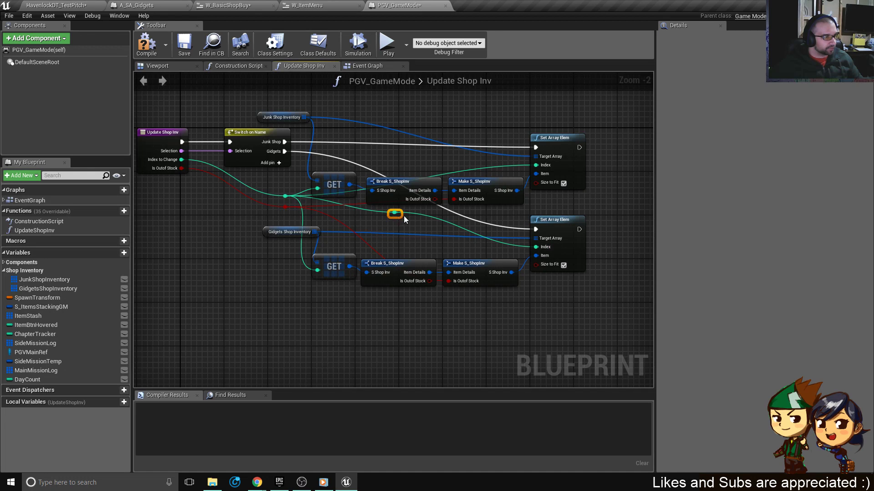
pyautogui.moveTo(402, 215); pyautogui.dragTo(484, 217)
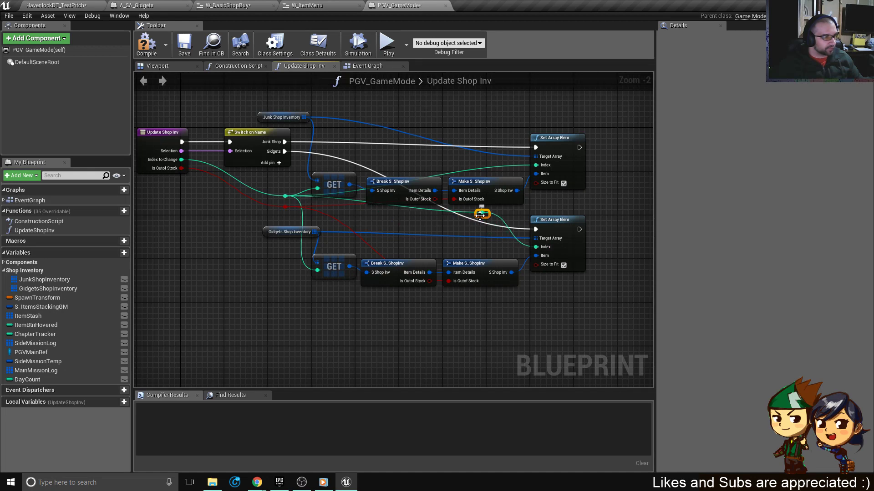
pyautogui.moveTo(297, 189); pyautogui.dragTo(286, 213)
pyautogui.click(383, 216)
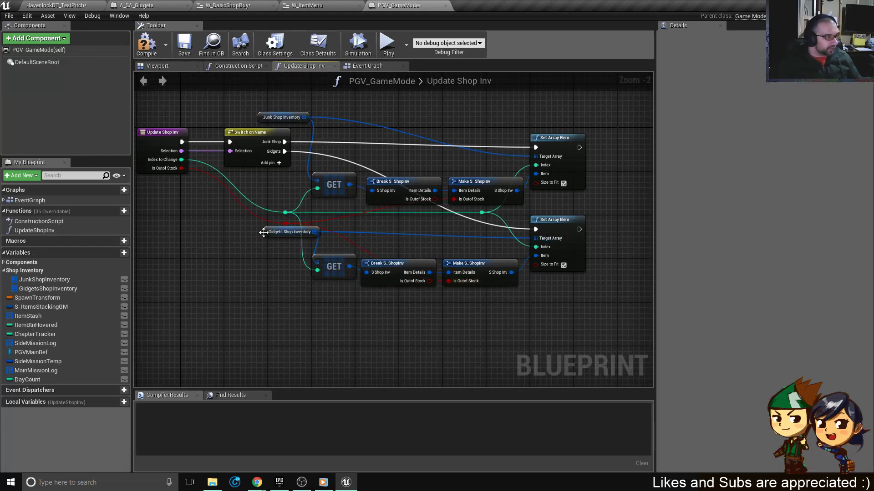
pyautogui.moveTo(263, 233); pyautogui.dragTo(225, 233)
pyautogui.moveTo(258, 118); pyautogui.dragTo(227, 123)
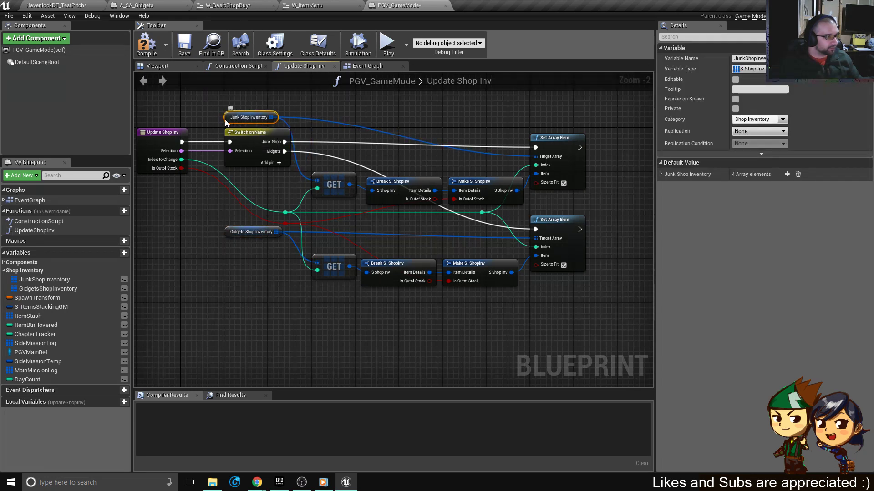
# Save PGV_GameMode and check the asset out of source control.
pyautogui.hotkey('ctrl', 's')
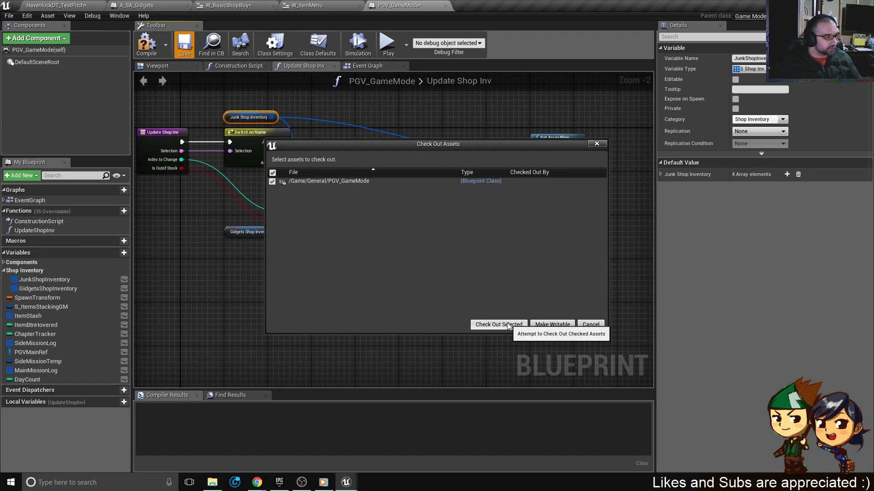
pyautogui.click(493, 323)
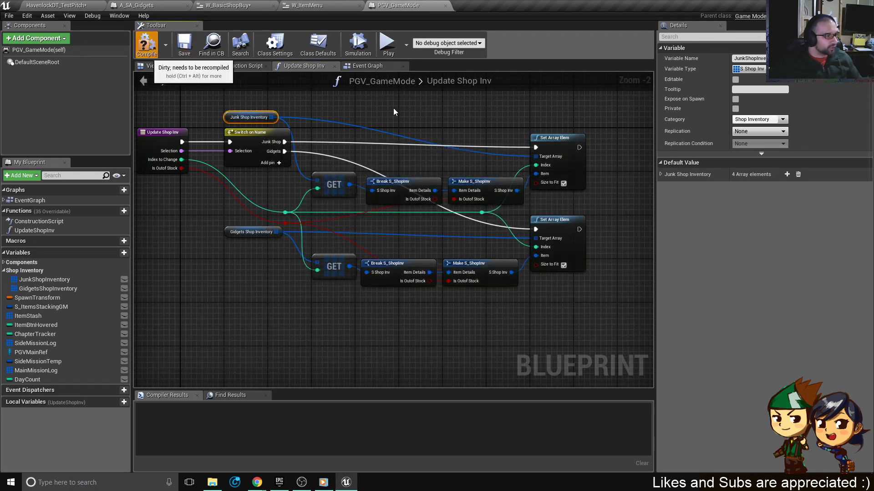
pyautogui.click(223, 257)
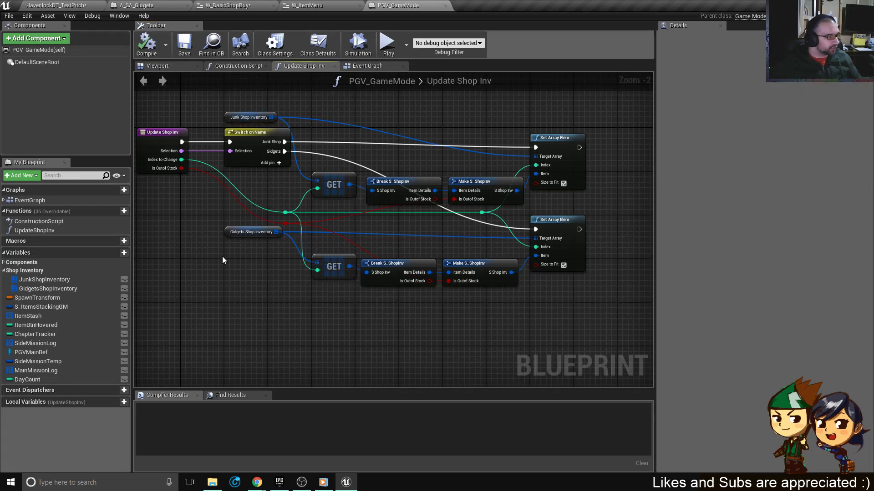
# Remove one element from the Gidgets Shop Inventory default array so that three elements remain.
pyautogui.click(227, 232)
pyautogui.click(661, 174)
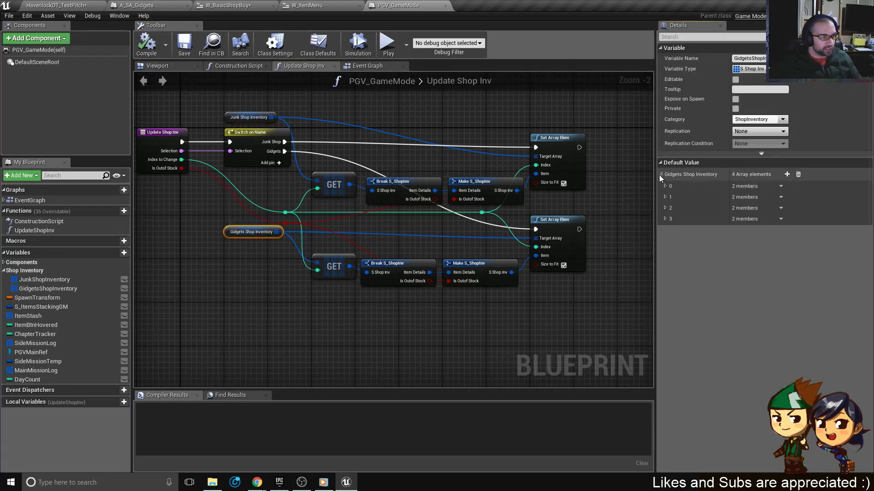
pyautogui.click(664, 186)
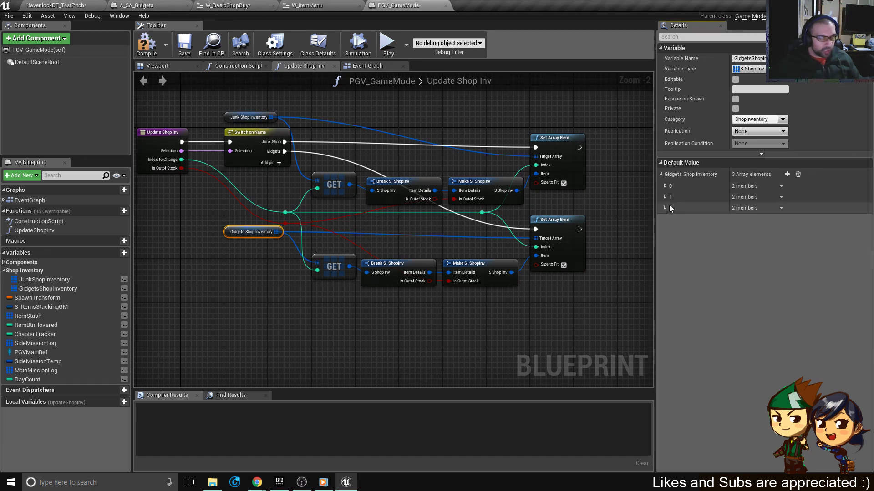
# Expand the three Gidgets Shop Inventory entries and set the ItemName of element 0 to Television.
pyautogui.click(666, 208)
pyautogui.click(666, 197)
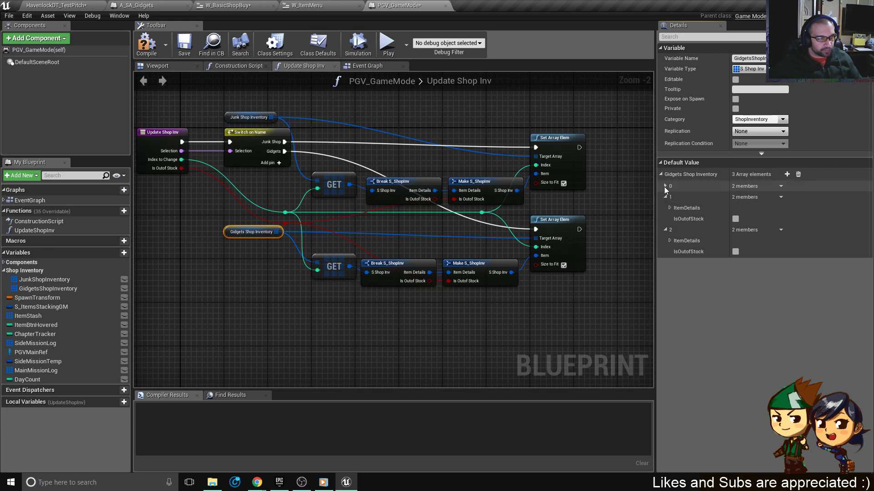
pyautogui.click(664, 186)
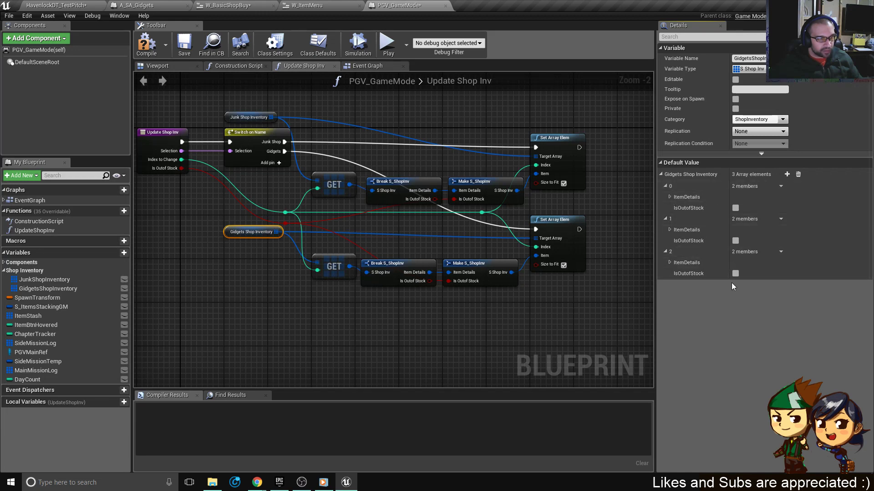
pyautogui.click(670, 197)
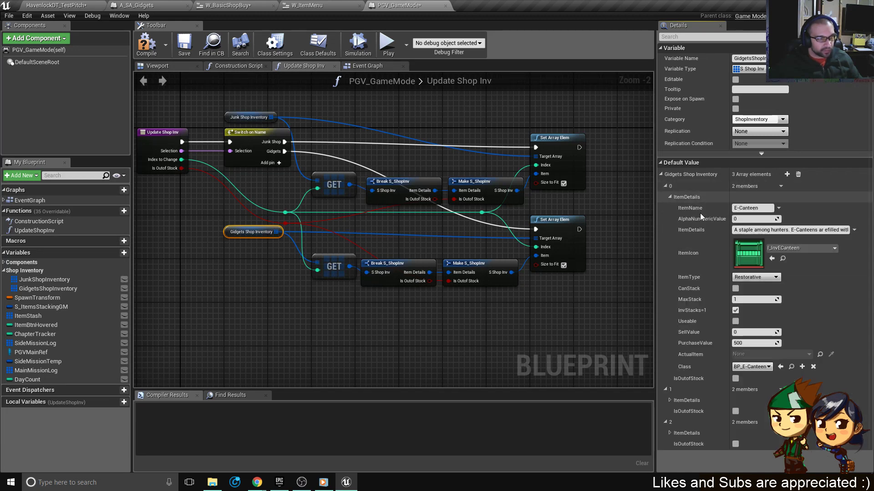
pyautogui.click(761, 208)
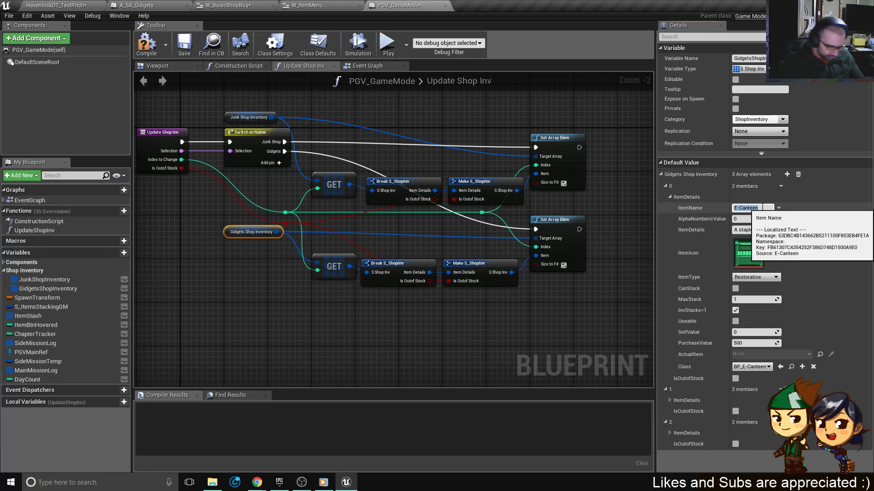
pyautogui.write('Television')
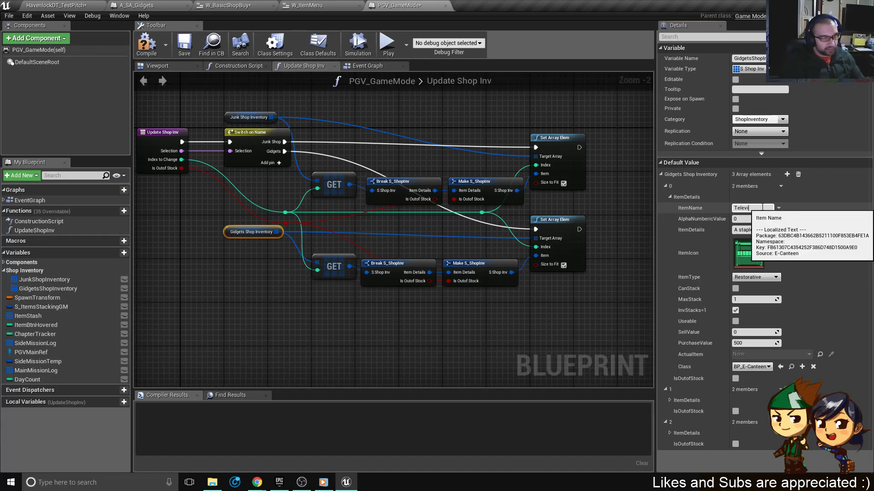
# Expand the ItemDetails of elements 1 and 2 and set the ItemName of element 2 to Couch.
pyautogui.click(675, 390)
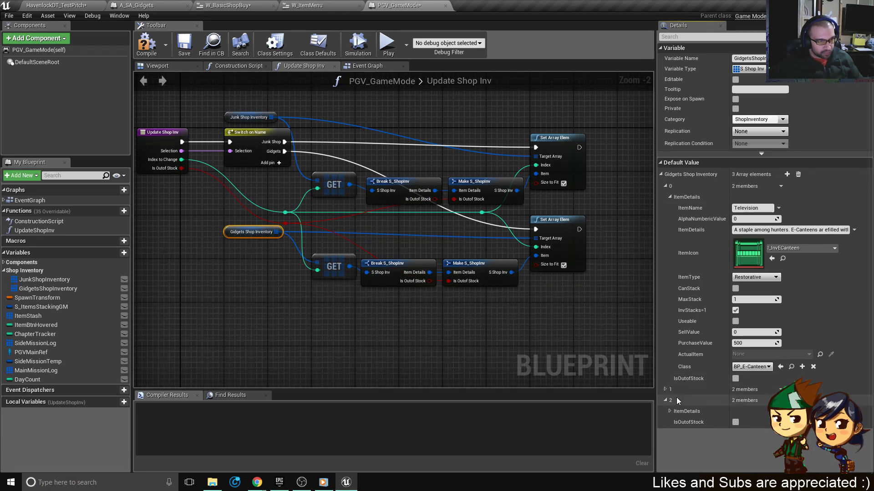
pyautogui.click(665, 390)
pyautogui.click(670, 400)
pyautogui.scroll(-5, 696, 395)
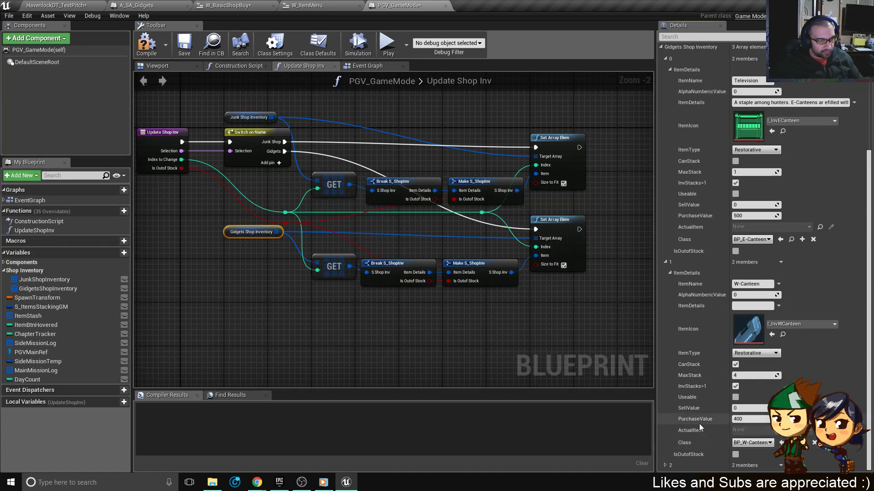
pyautogui.click(665, 465)
pyautogui.scroll(-1, 714, 406)
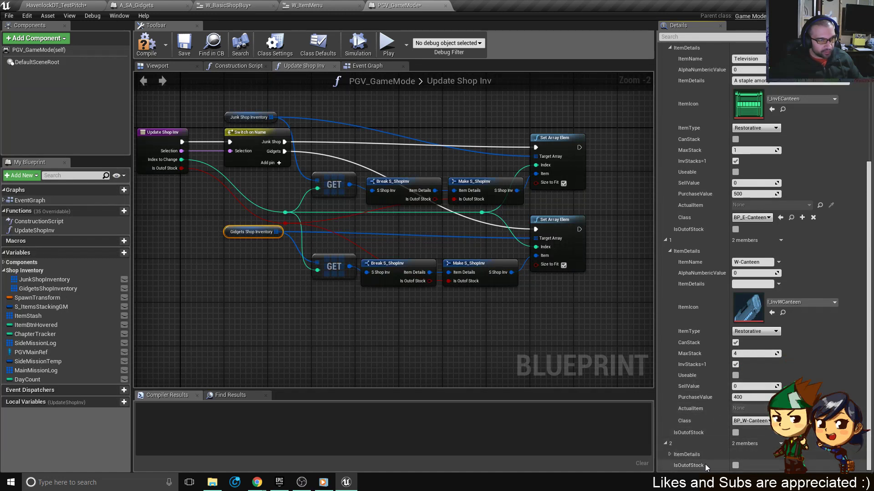
pyautogui.click(670, 454)
pyautogui.scroll(-3, 682, 442)
pyautogui.click(758, 394)
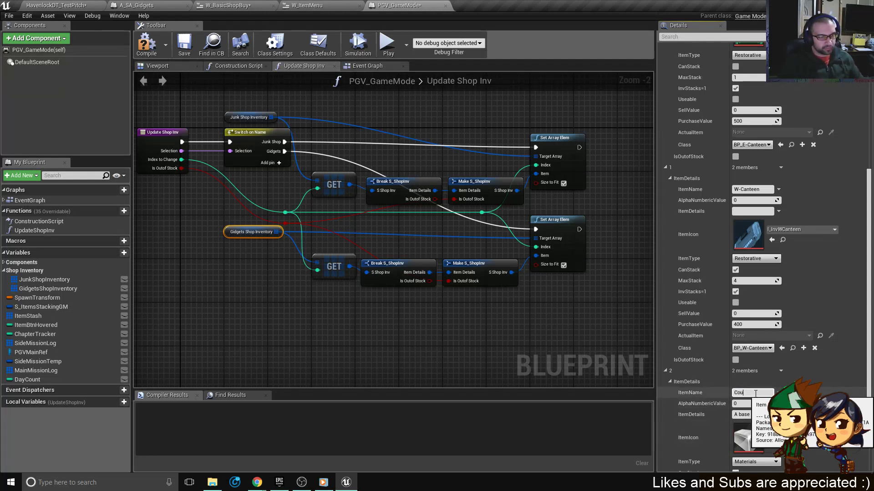
pyautogui.write('Couch')
pyautogui.press('Return')
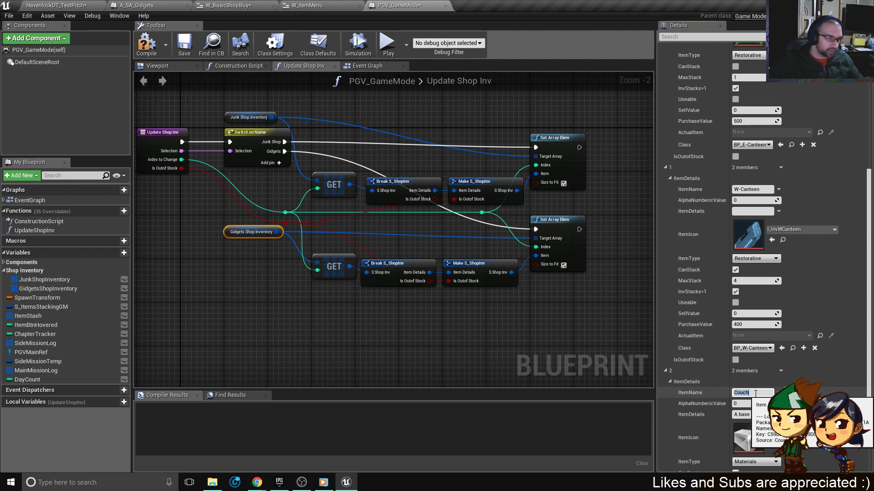
# Set the ItemName of Gidgets Shop Inventory element 1 to GameConsole.
pyautogui.click(761, 189)
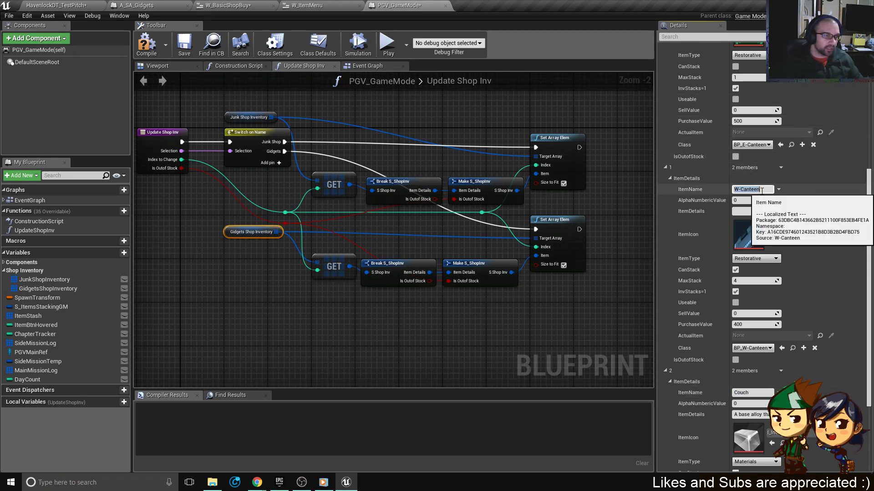
pyautogui.write('GameConsole')
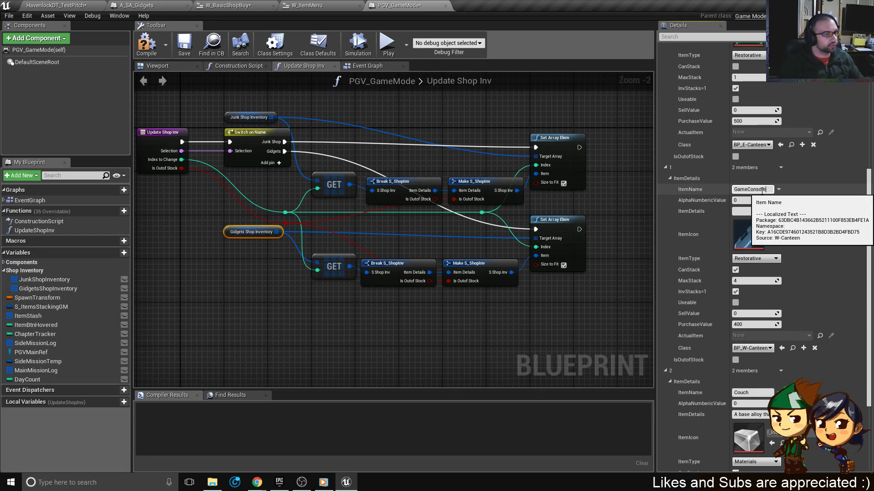
pyautogui.press('Return')
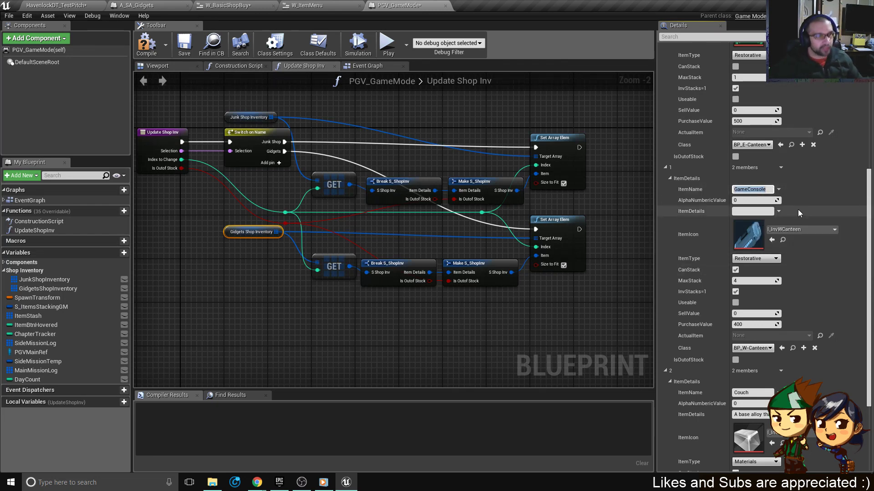
# Set the ItemDetails of the Television entry to "A large format television. Would be perfect for a living room.".
pyautogui.scroll(3, 801, 207)
pyautogui.scroll(5, 806, 201)
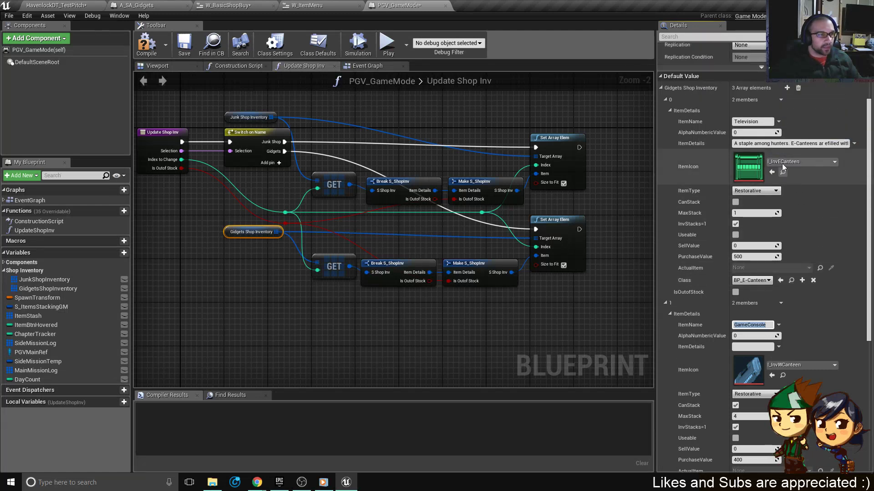
pyautogui.click(819, 143)
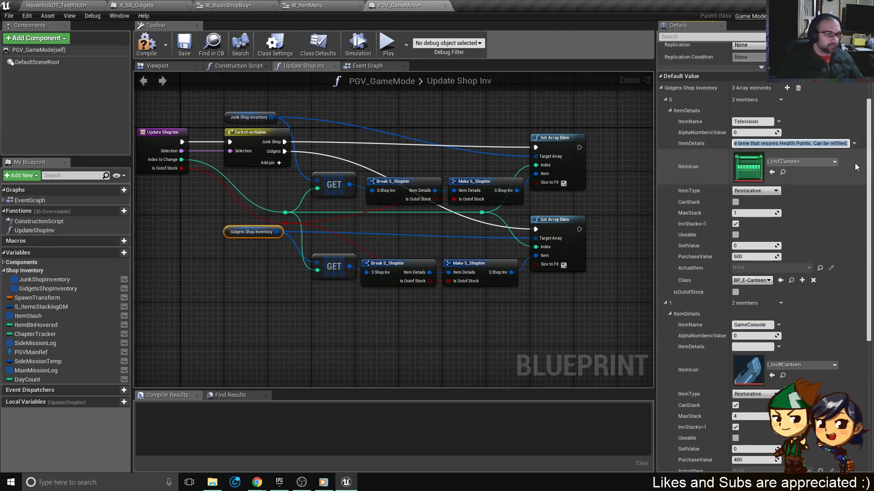
pyautogui.write('A large for')
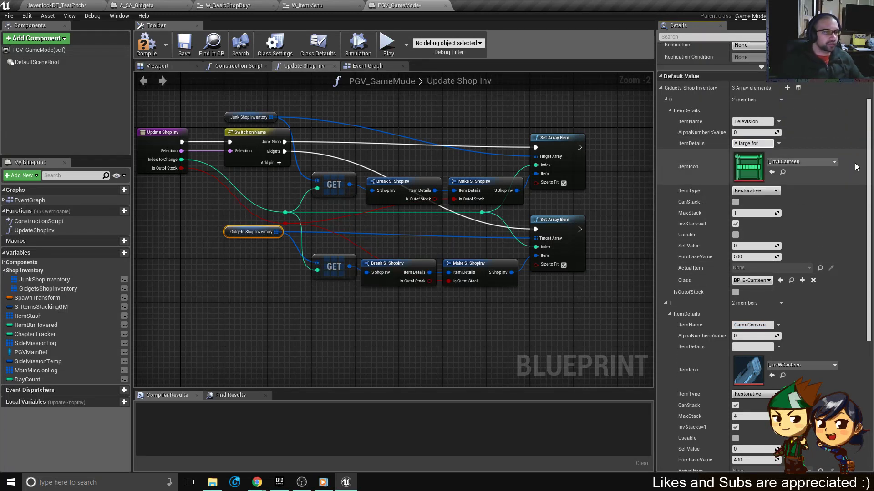
pyautogui.write('mat t')
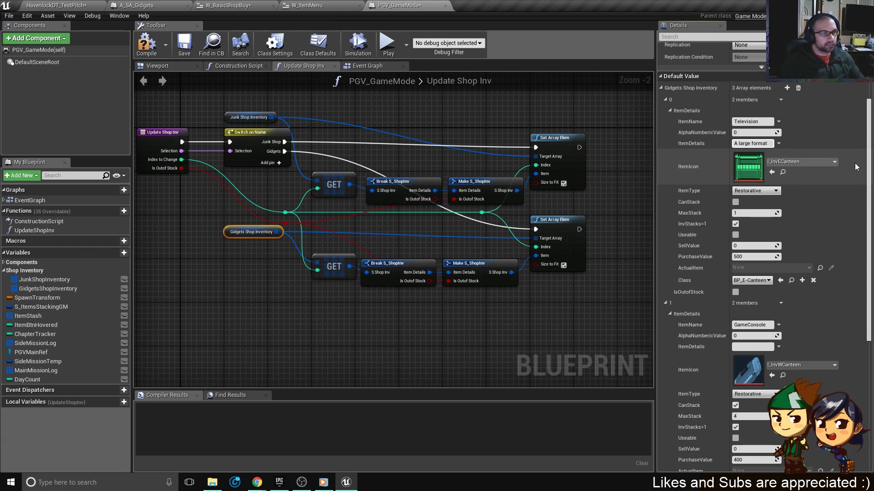
pyautogui.write(' television. Wo')
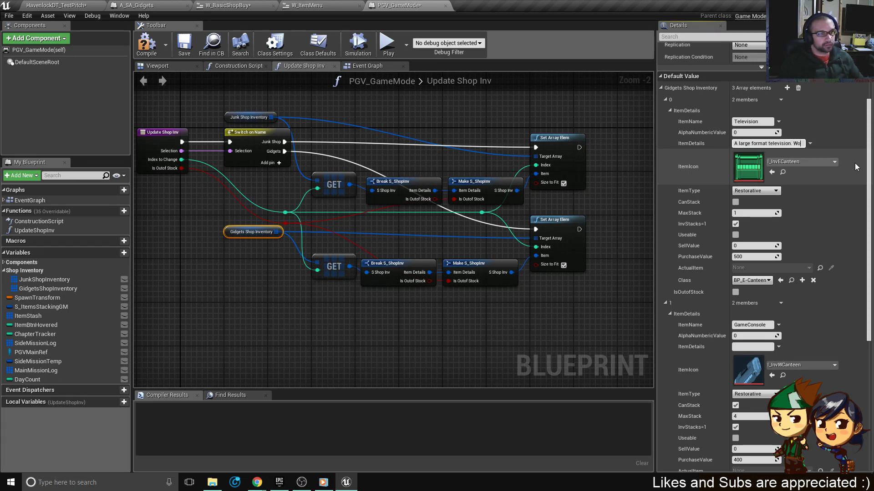
pyautogui.write('uld be perfect for a li')
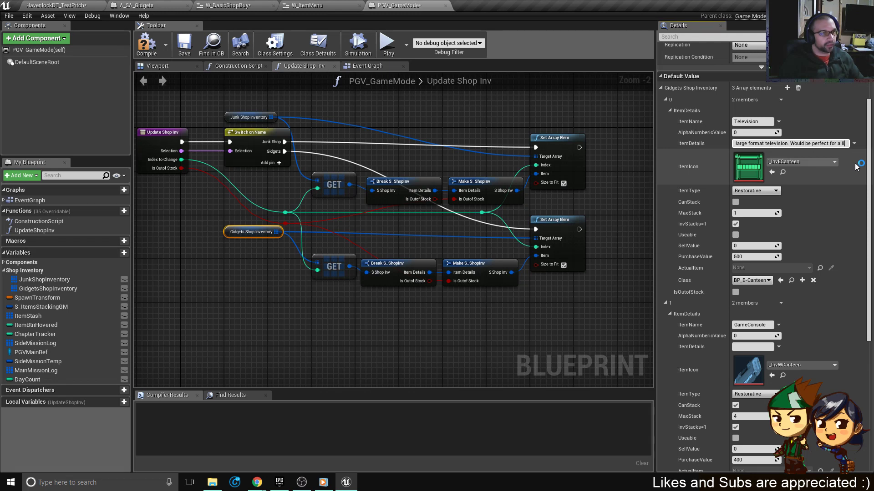
pyautogui.write('ving room.')
# Set the ItemIcon of the Television entry to the I_InvFurniture texture.
pyautogui.click(818, 162)
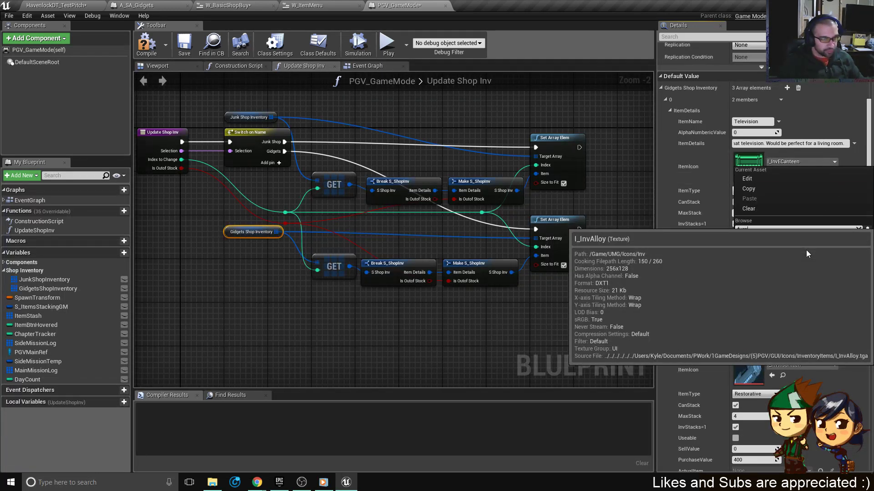
pyautogui.write('furn')
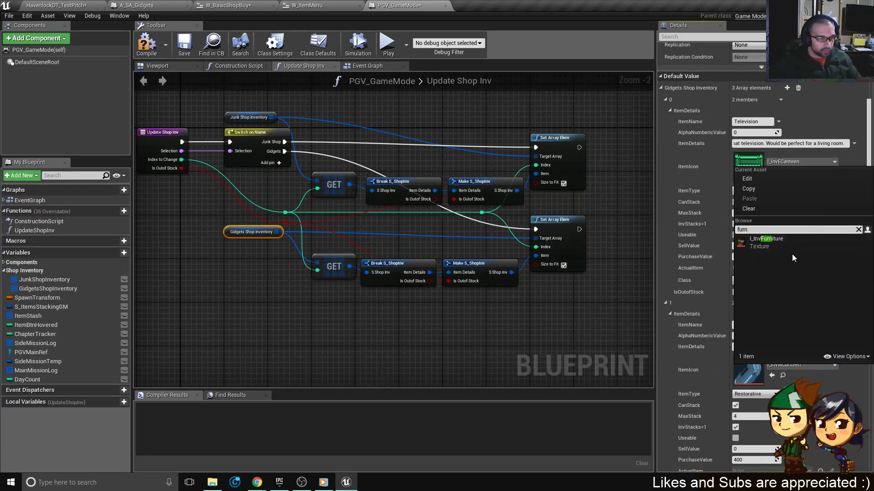
pyautogui.click(790, 244)
# Set the ItemIcon of the Couch entry in Gidgets Shop Inventory to the I_InvFurniture texture.
pyautogui.scroll(-8, 796, 329)
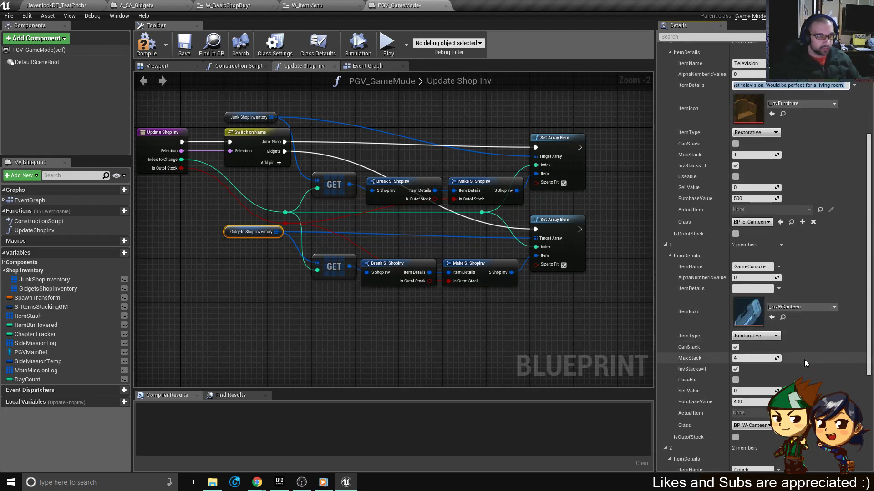
pyautogui.click(774, 351)
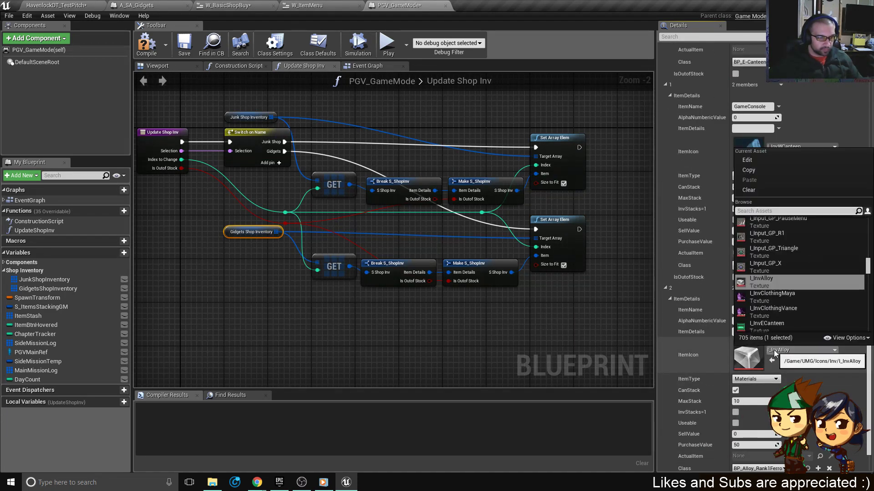
pyautogui.write('furniture')
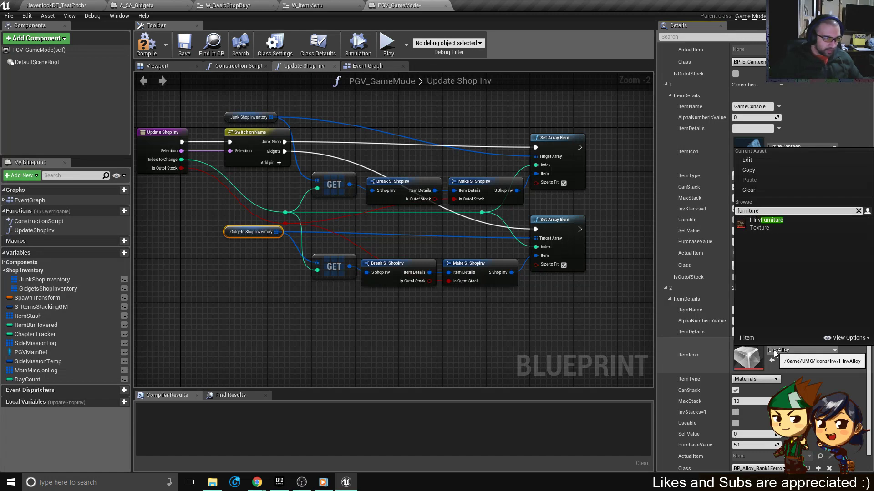
pyautogui.click(791, 222)
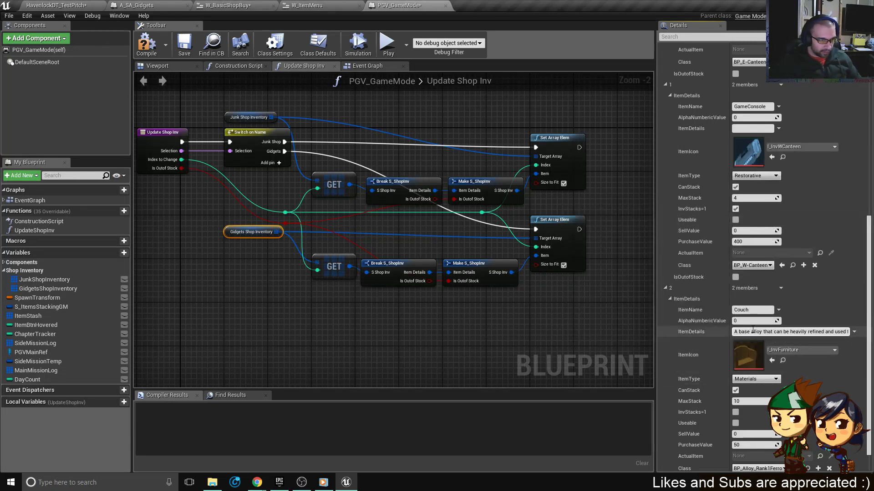
# Set the ItemDetails of the Couch entry to "A comfy couch. Ideal for a living room.".
pyautogui.click(767, 331)
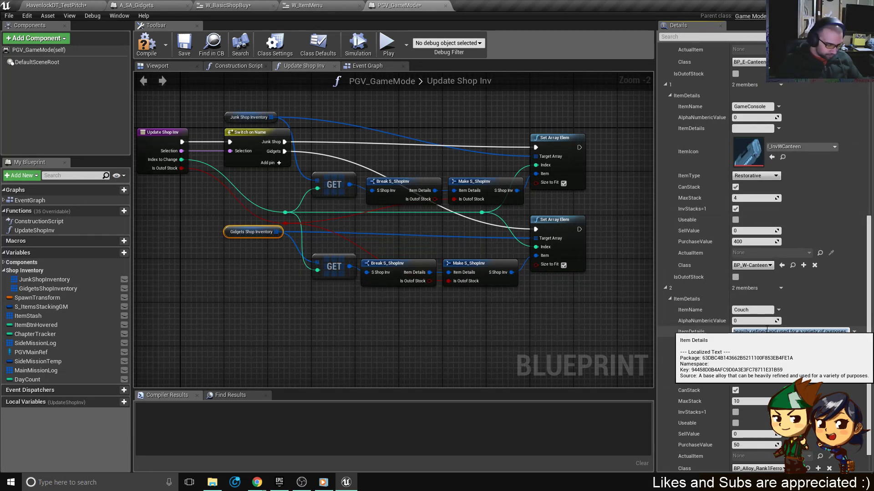
pyautogui.write('A comfy')
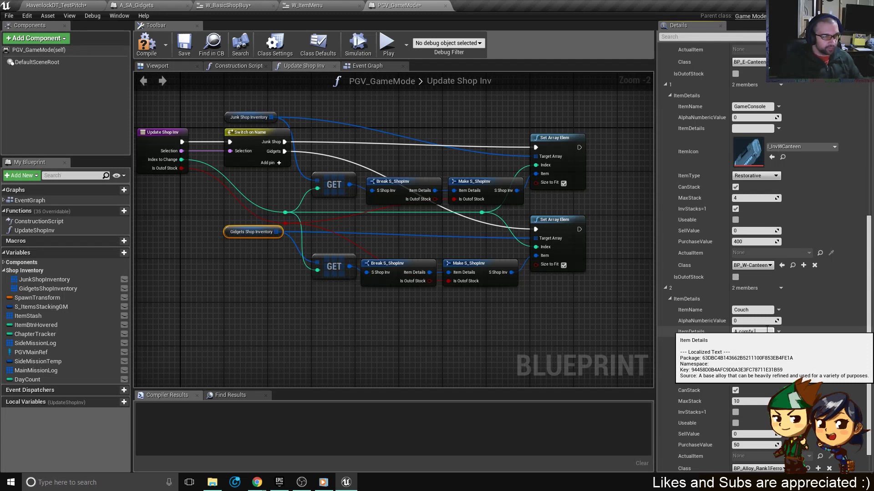
pyautogui.write(' couch.')
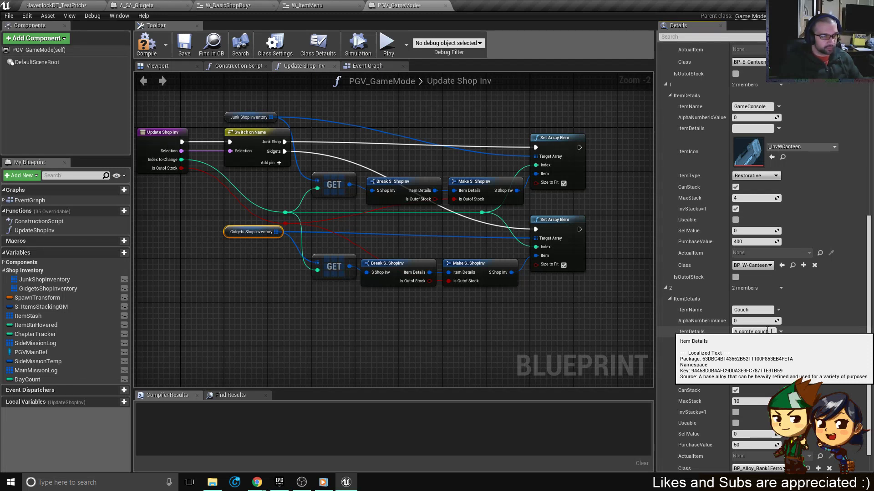
pyautogui.write(' Ideal for a livin')
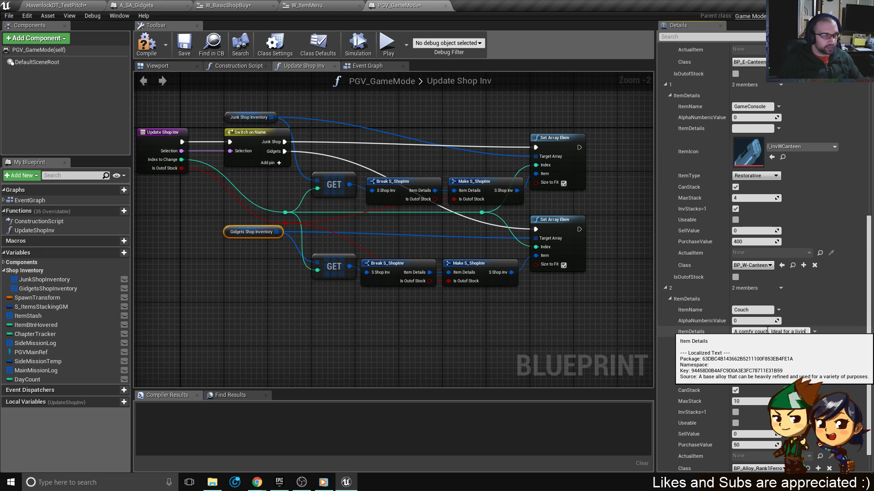
pyautogui.write('g room.')
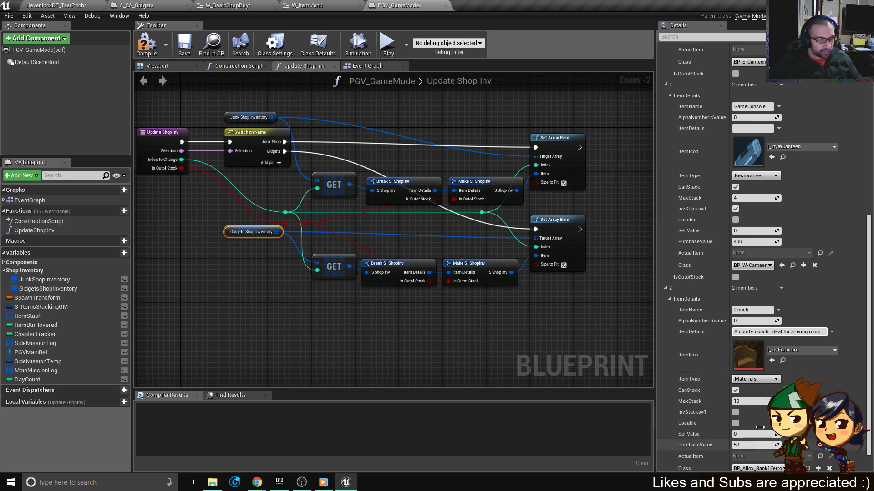
# Set the ItemIcon of the GameConsole entry in Gidgets Shop Inventory to the I_InvGift texture.
pyautogui.scroll(-1, 769, 451)
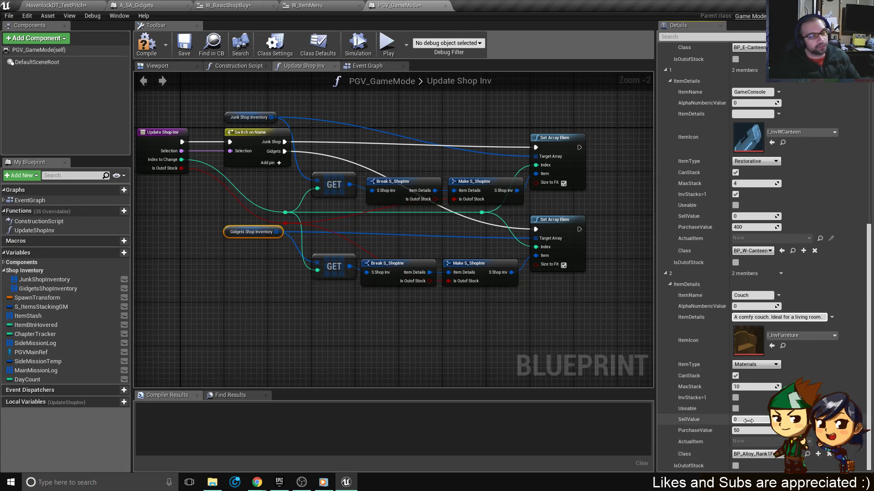
pyautogui.scroll(3, 815, 345)
pyautogui.scroll(2, 815, 344)
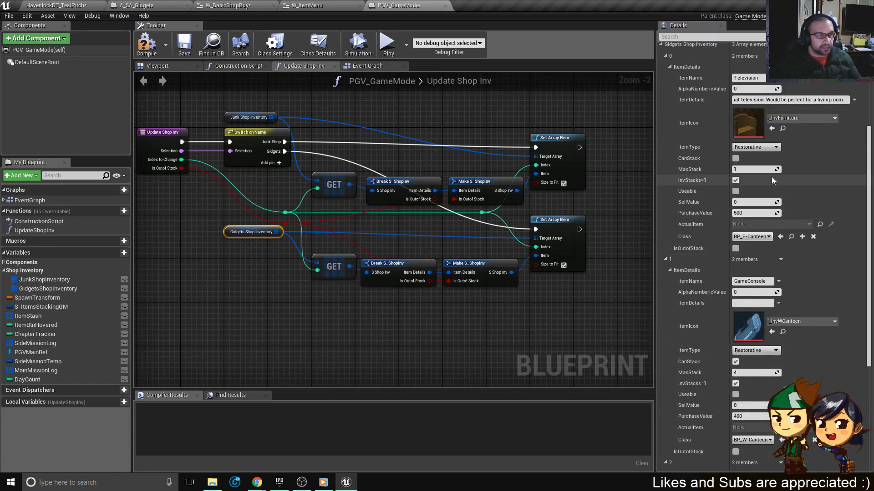
pyautogui.scroll(-2, 764, 339)
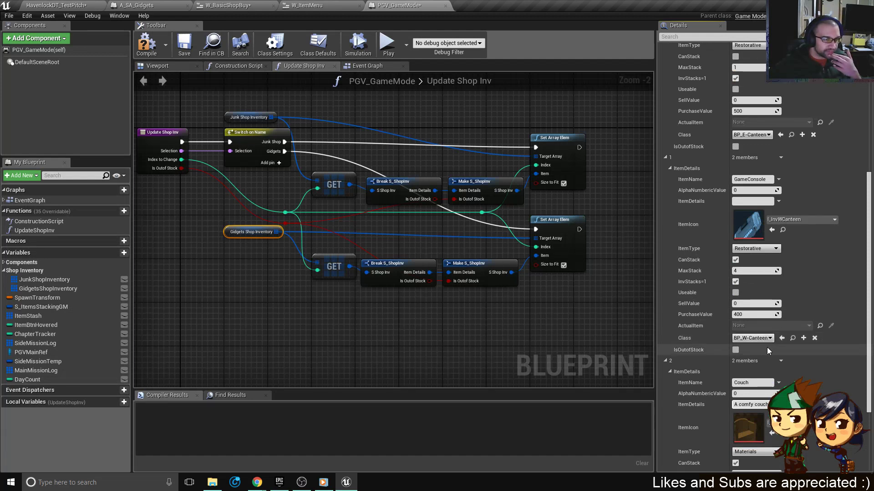
pyautogui.click(790, 220)
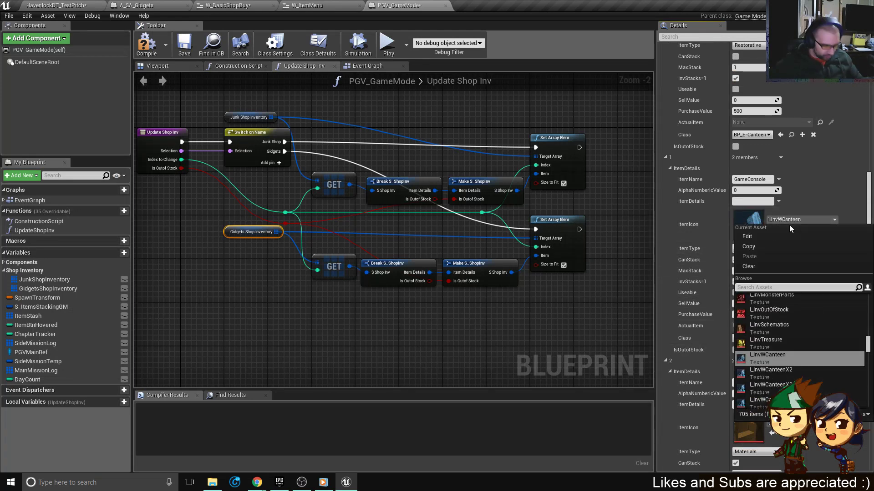
pyautogui.write('gift')
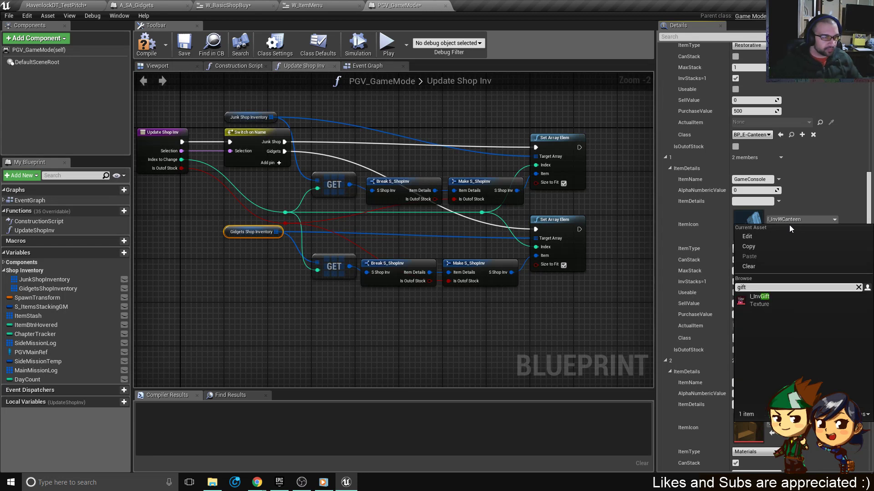
pyautogui.click(782, 301)
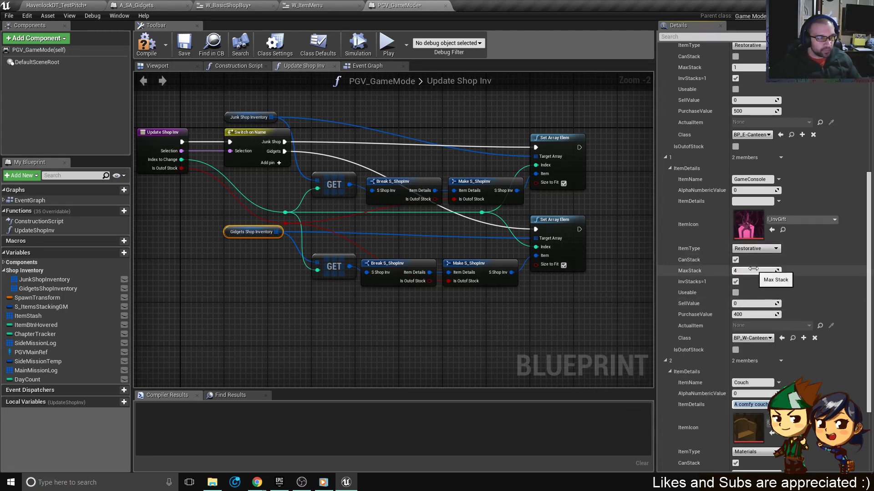
# Set the ItemDetails of the GameConsole entry to "A fancy new game console." and save and compile the PGV_GameMode blueprint.
pyautogui.click(757, 190)
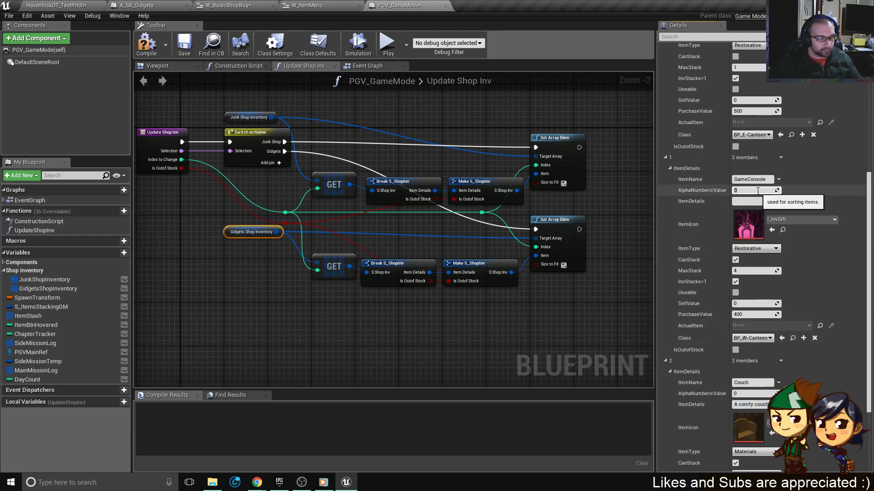
pyautogui.click(751, 201)
pyautogui.write('A fancy')
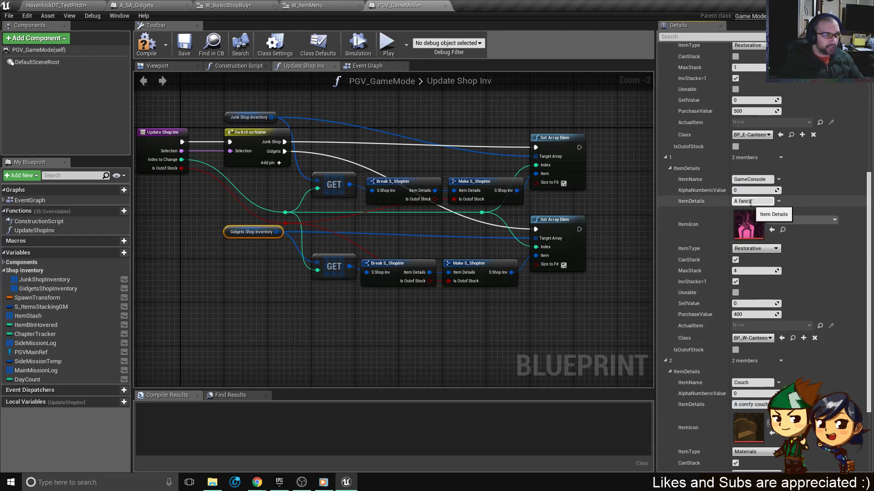
pyautogui.write(' new game console.')
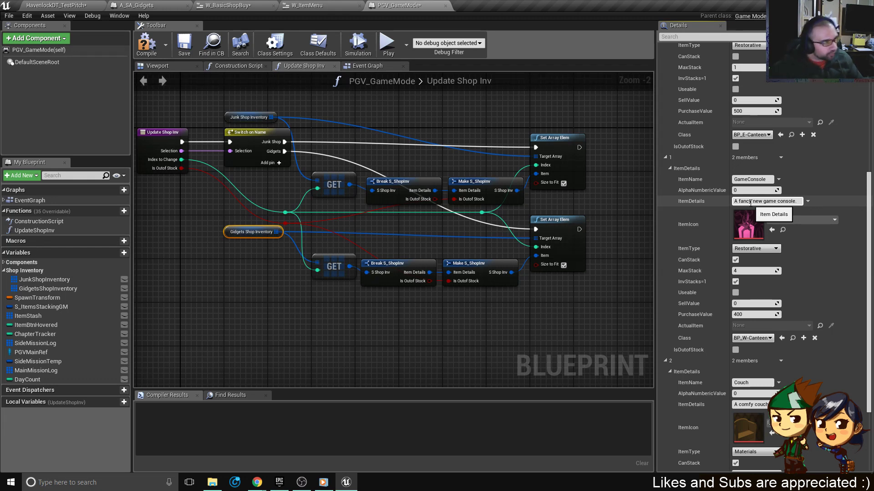
pyautogui.click(184, 44)
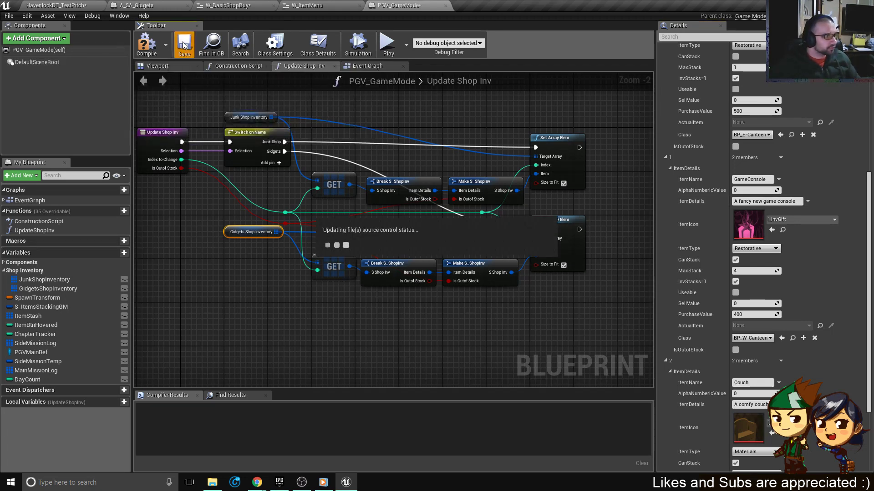
pyautogui.click(160, 45)
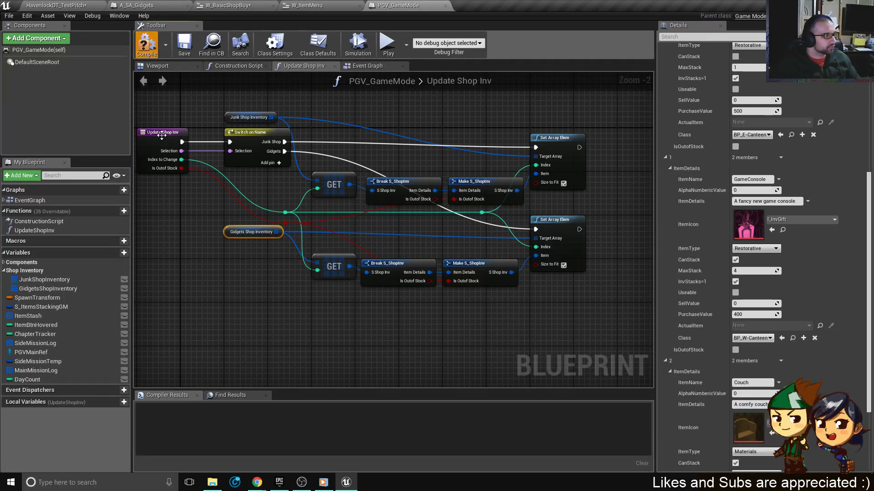
# Play-test the HavenlockDT_TestPitch level with Maya as the starting character and stop the session.
pyautogui.click(68, 4)
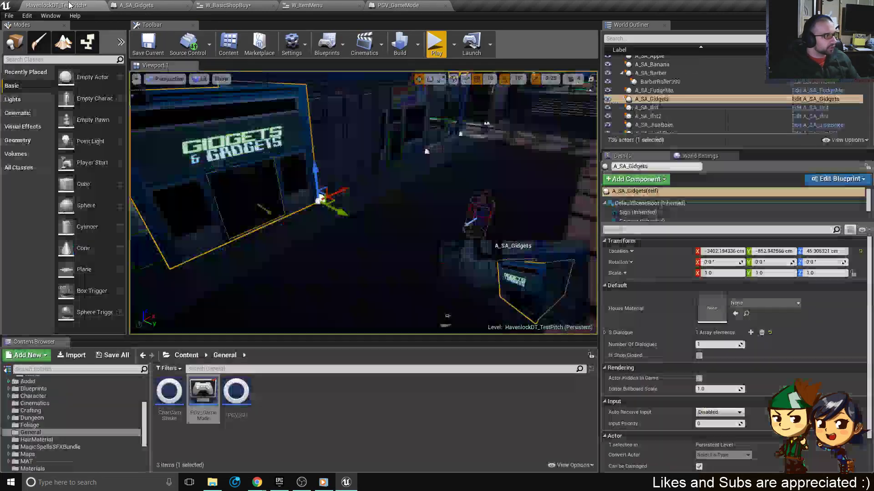
pyautogui.click(437, 46)
pyautogui.press('Right')
pyautogui.press('Return')
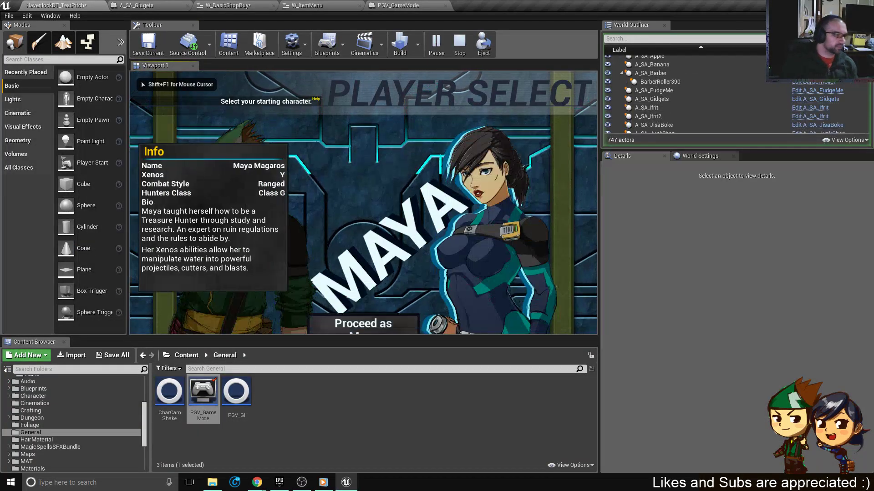
pyautogui.press('Return')
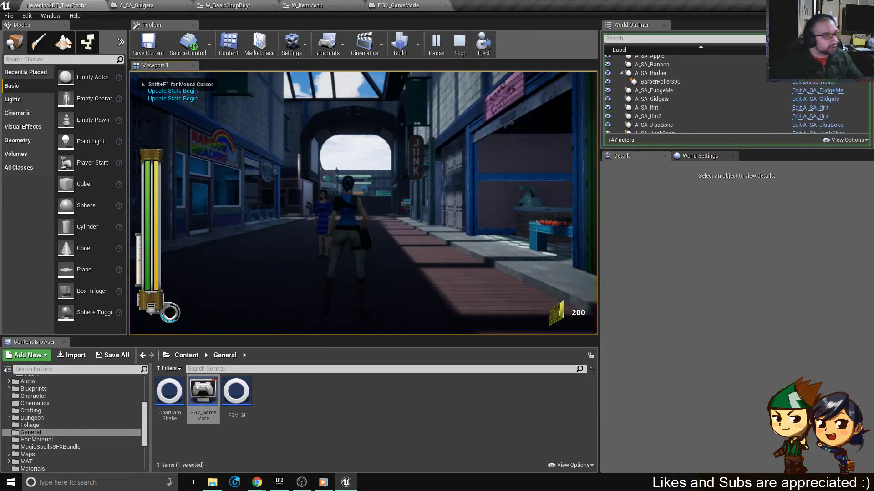
pyautogui.press('Escape')
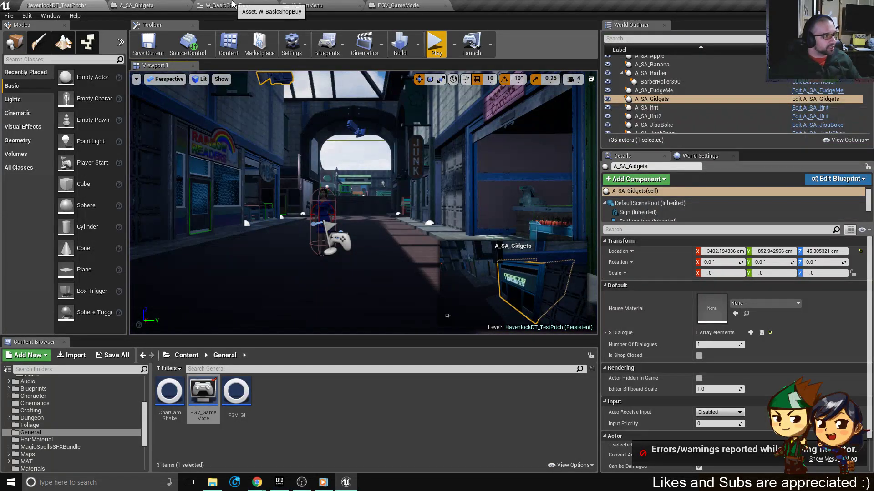
# Examine how the Junk Shop Inventory getter feeds the ForEachLoop of the buy list in the W_BasicShopBuy event graph.
pyautogui.click(232, 4)
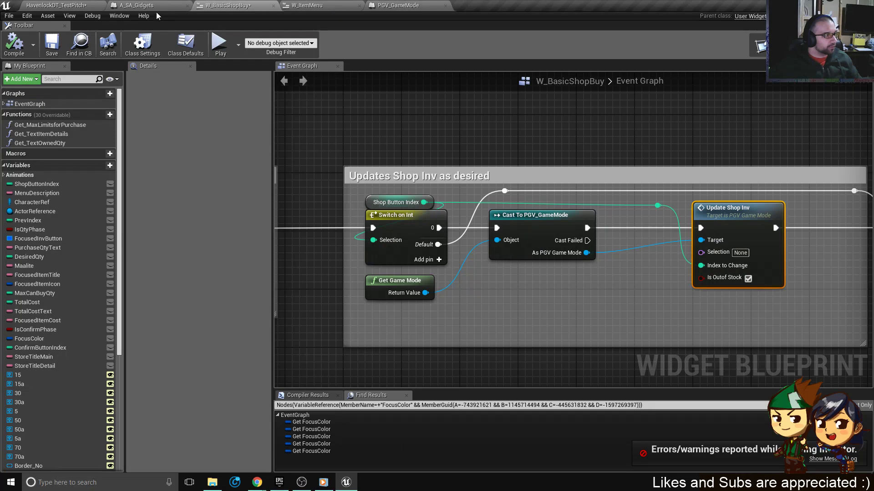
pyautogui.scroll(-6, 342, 107)
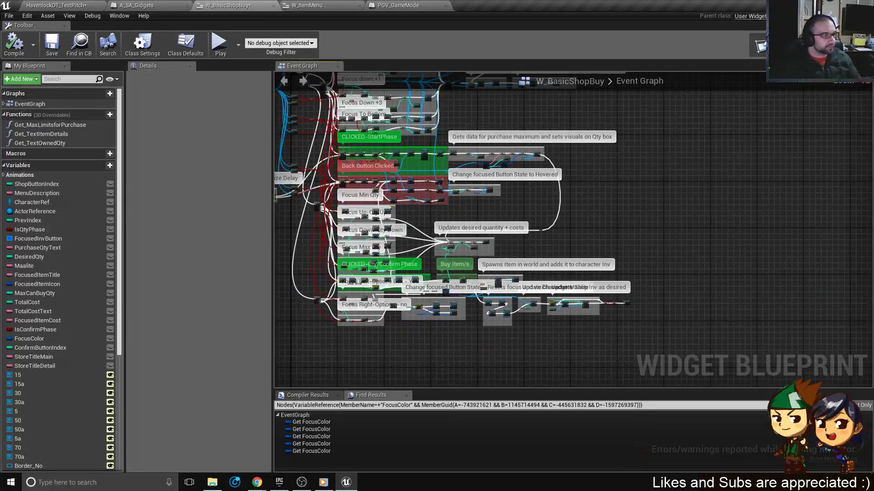
pyautogui.moveTo(445, 94); pyautogui.dragTo(508, 272, button='right')
pyautogui.scroll(5, 500, 232)
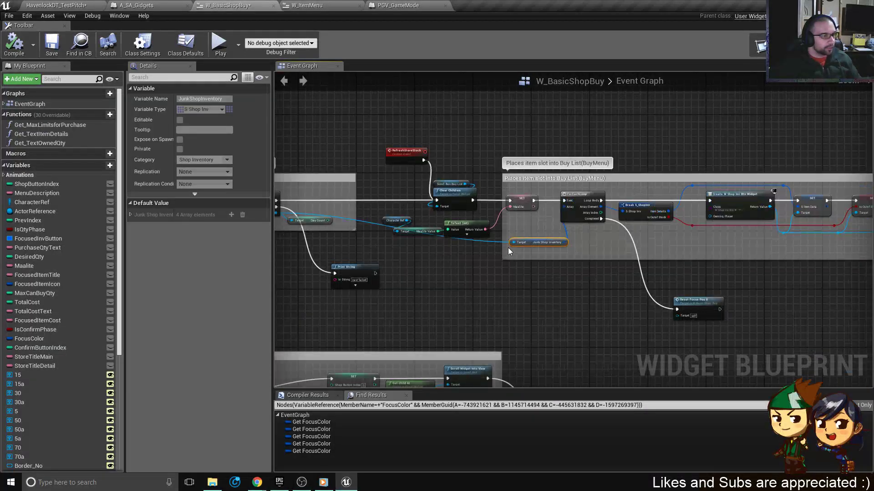
pyautogui.moveTo(527, 272); pyautogui.dragTo(654, 237, button='right')
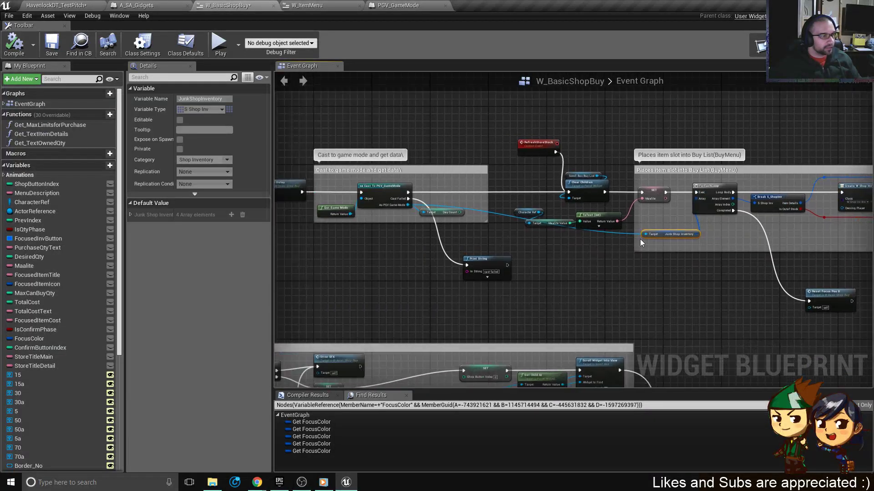
pyautogui.moveTo(654, 238); pyautogui.dragTo(495, 239)
pyautogui.scroll(3, 503, 247)
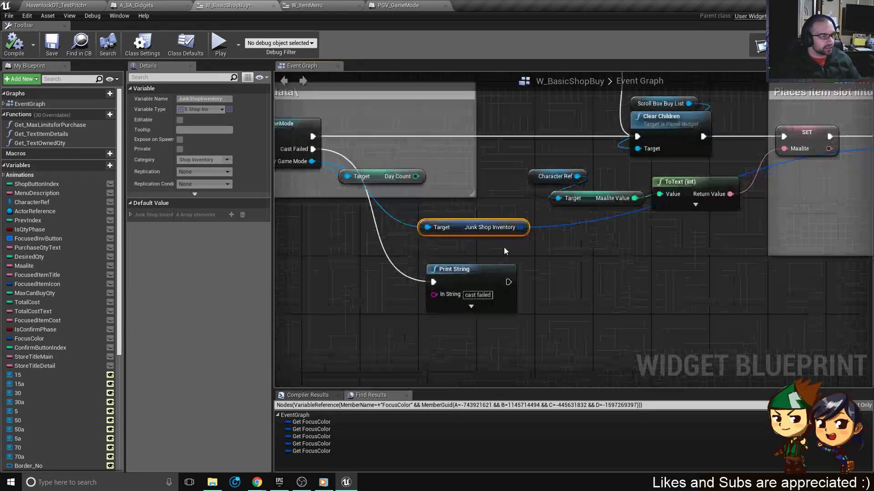
pyautogui.scroll(-3, 577, 242)
pyautogui.scroll(2, 722, 226)
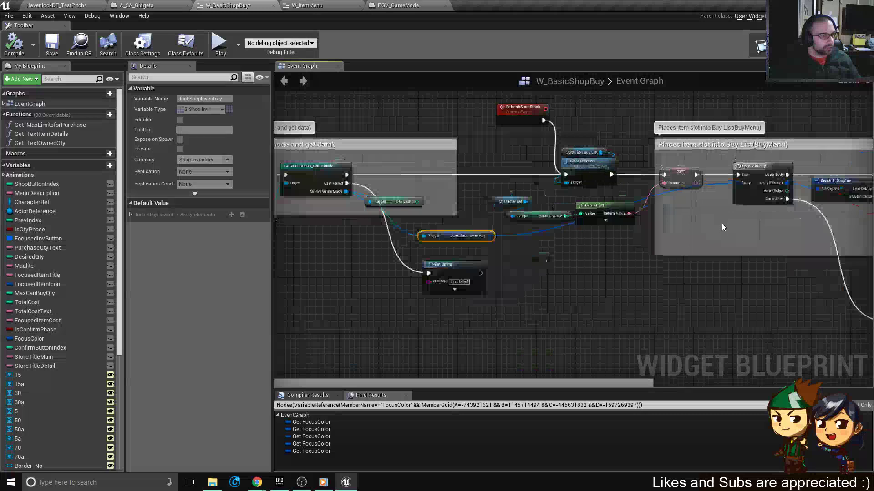
pyautogui.scroll(3, 722, 226)
pyautogui.moveTo(344, 240); pyautogui.dragTo(602, 249)
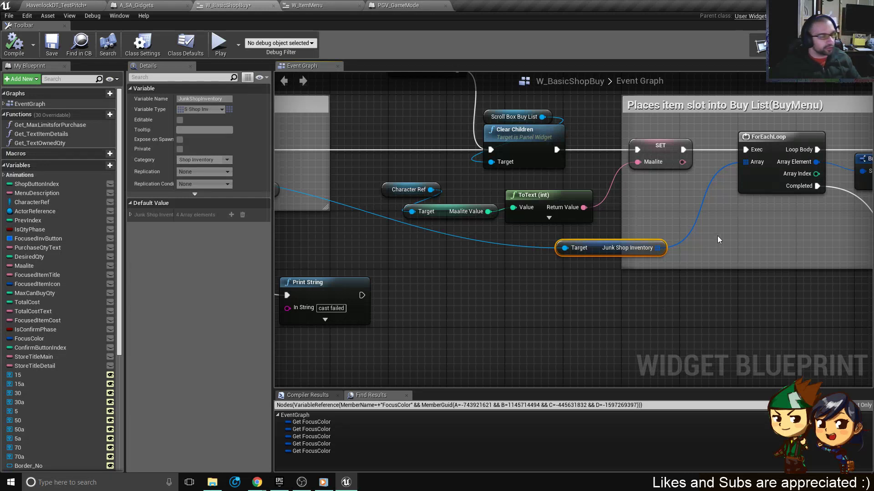
# Promote the ForEachLoop's Array input to a variable named ShopInventory and place its connected getter just below the SET Maalite node.
pyautogui.moveTo(745, 162); pyautogui.dragTo(712, 228)
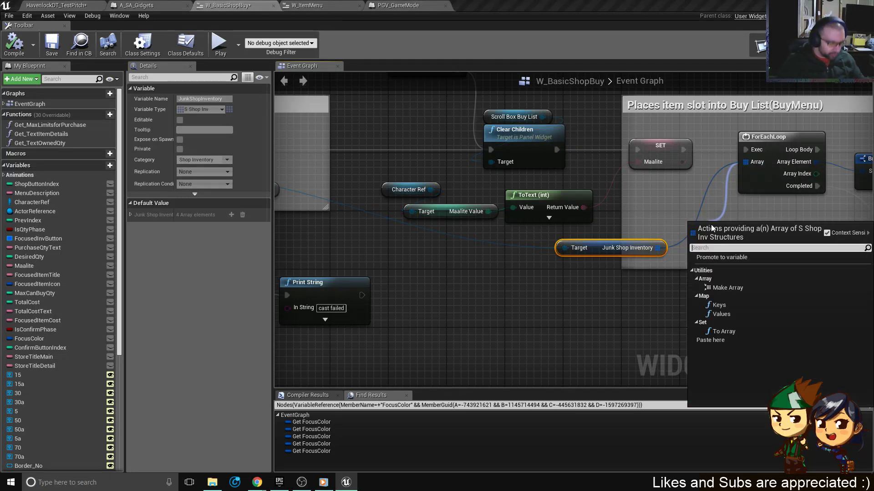
pyautogui.press('Escape')
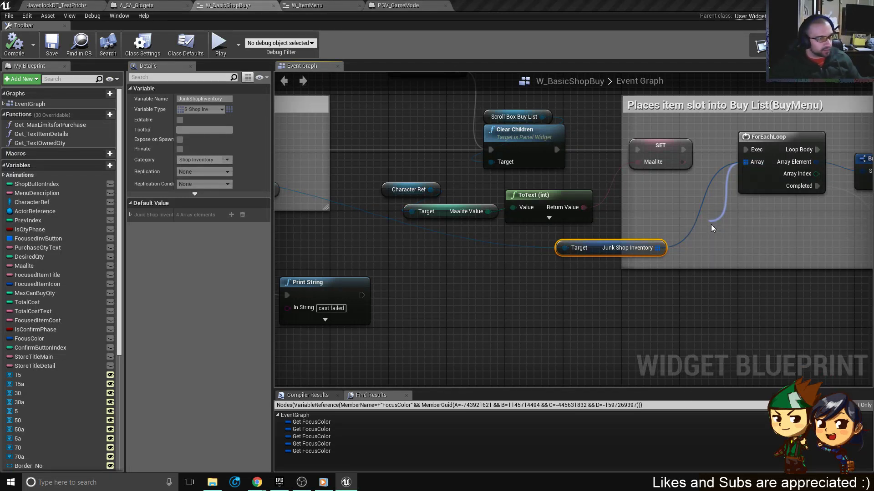
pyautogui.write('ShopInve')
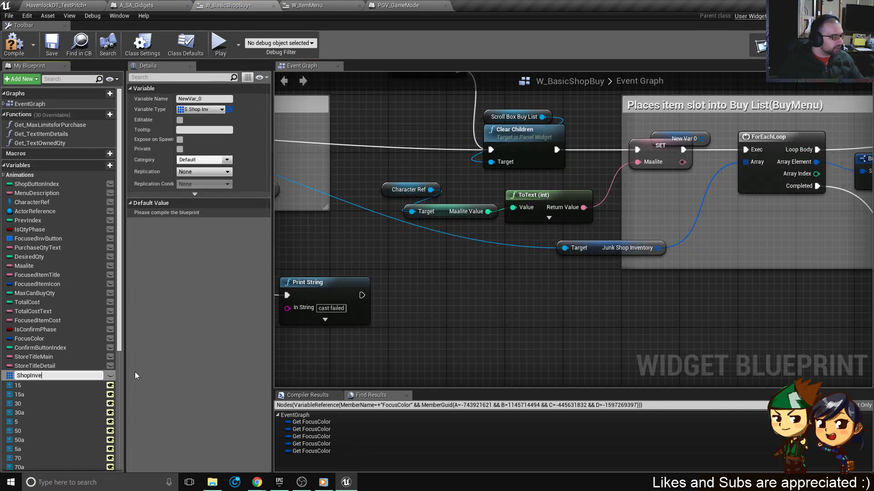
pyautogui.write('ntory')
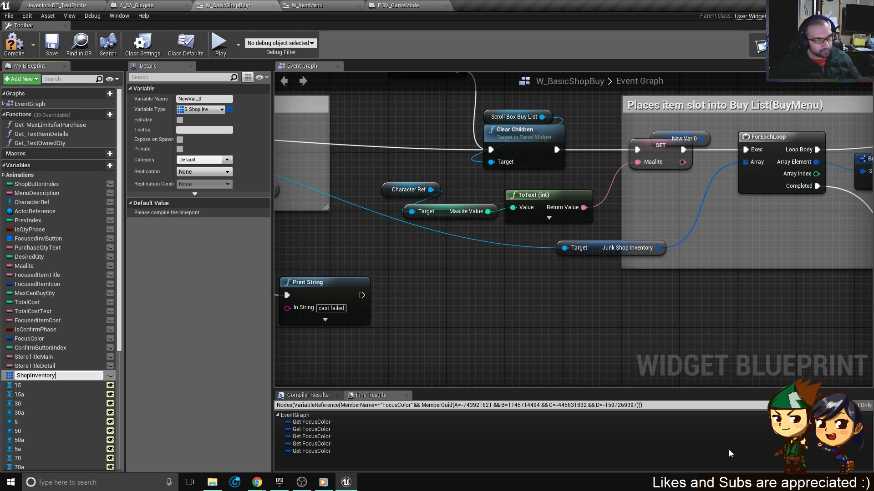
pyautogui.press('Return')
pyautogui.moveTo(703, 138); pyautogui.dragTo(745, 162)
pyautogui.moveTo(693, 134); pyautogui.dragTo(695, 193)
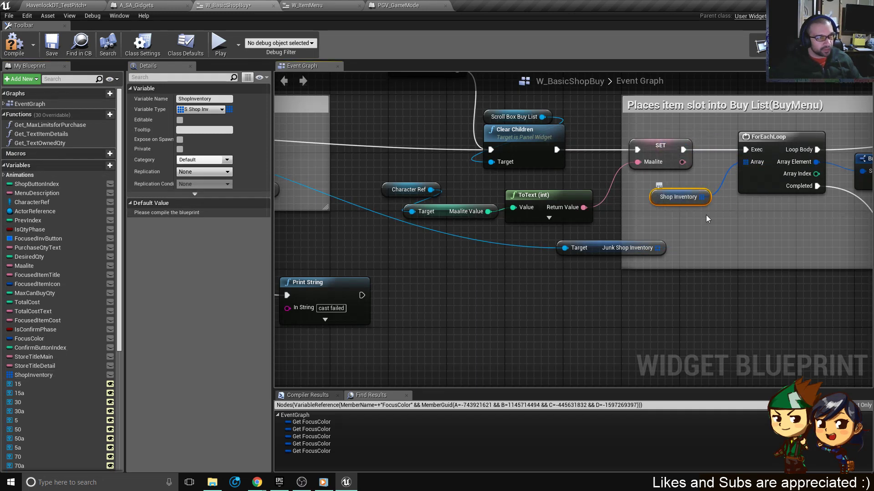
# Delete the unused Junk Shop Inventory getter, and compile and save the W_BasicShopBuy widget.
pyautogui.moveTo(690, 224); pyautogui.dragTo(605, 253)
pyautogui.press('Delete')
pyautogui.scroll(-4, 605, 253)
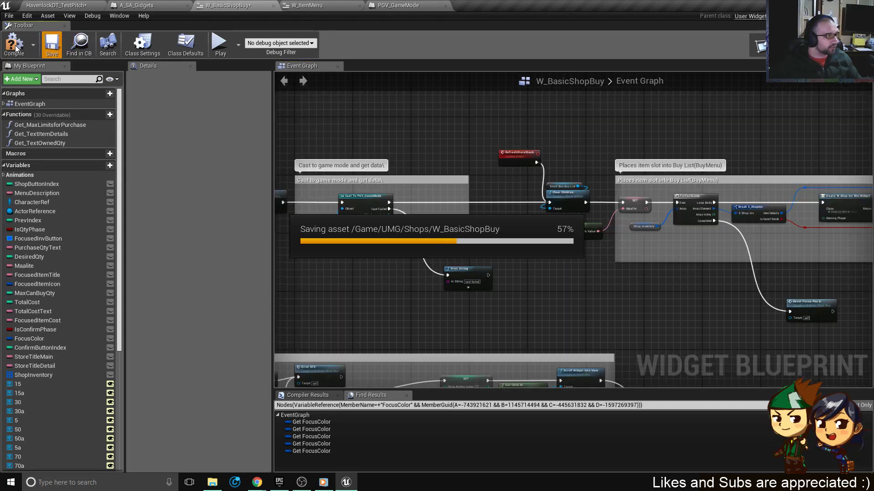
# Close the W_ItemMenu editor and switch to the A_SA_Gidgets blueprint.
pyautogui.click(326, 4)
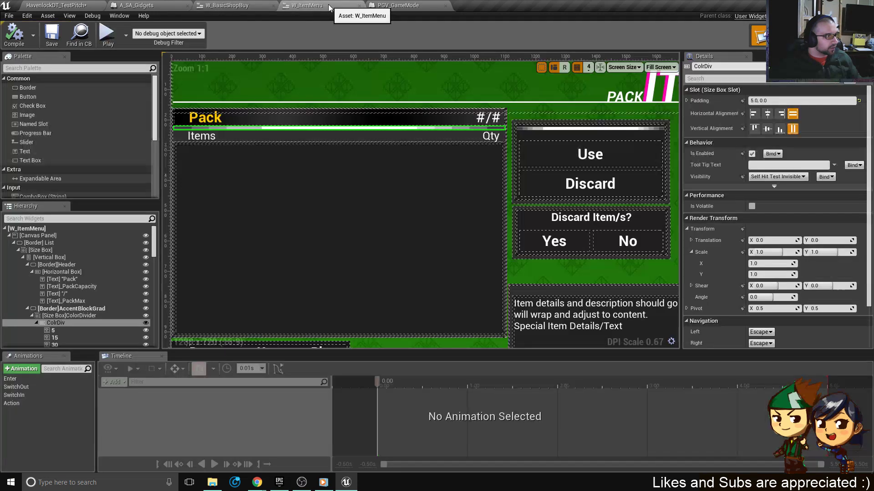
pyautogui.click(360, 5)
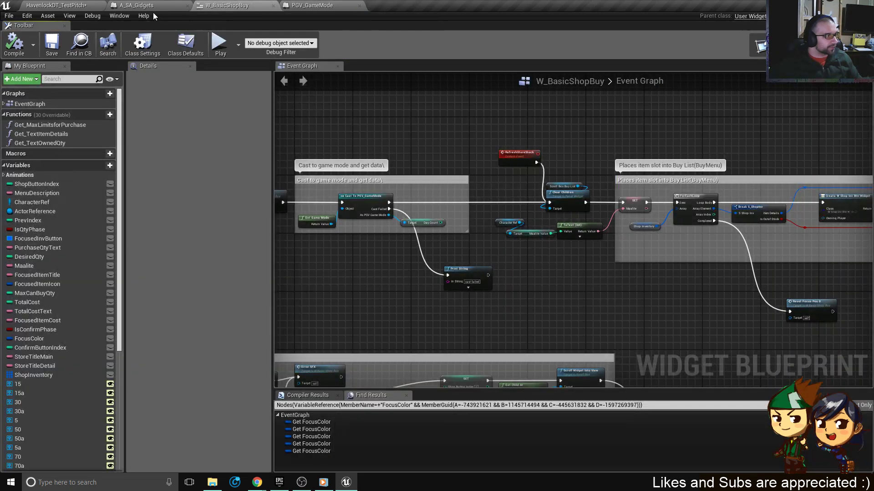
pyautogui.click(139, 6)
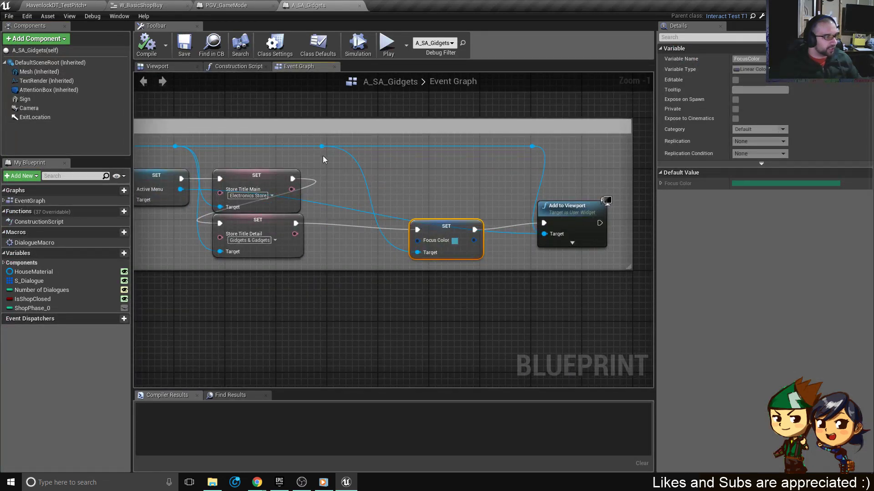
# Add a Set Shop Inventory node from the shop buy widget reference and place it above the Focus Color setter.
pyautogui.moveTo(322, 146); pyautogui.dragTo(368, 180)
pyautogui.write('shop')
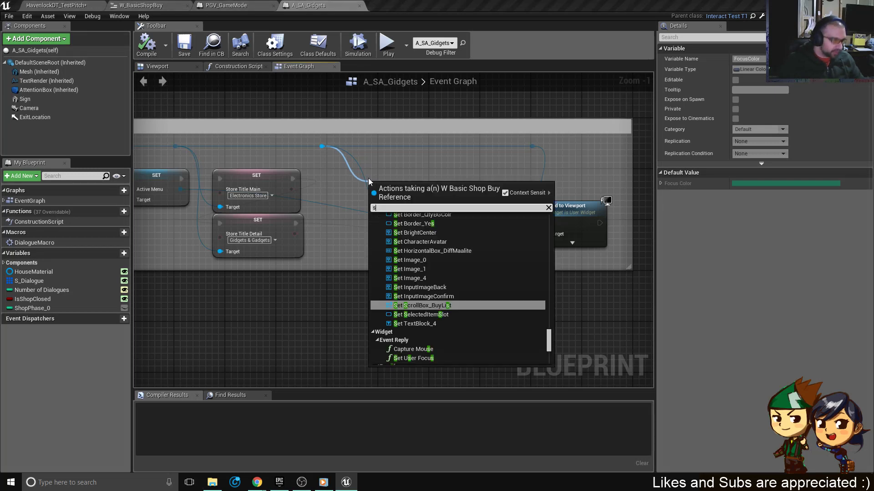
pyautogui.press('BackSpace')
pyautogui.press('BackSpace')
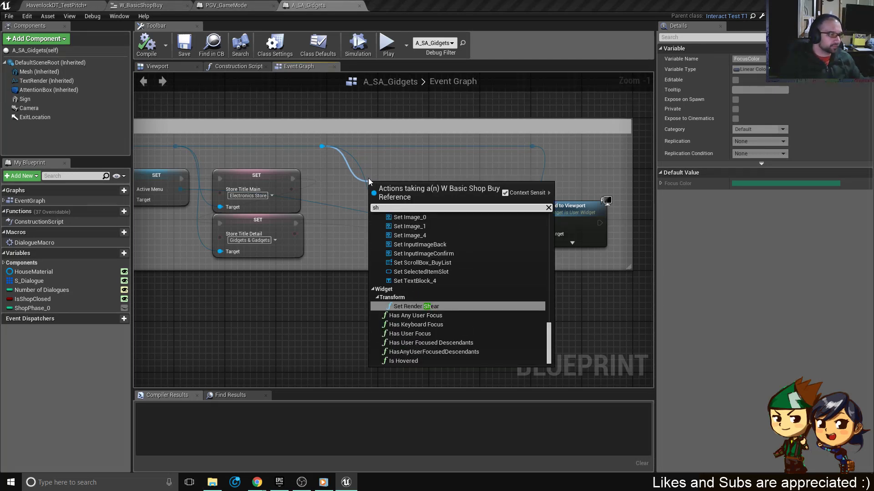
pyautogui.press('BackSpace')
pyautogui.press('BackSpace')
pyautogui.write('inventory')
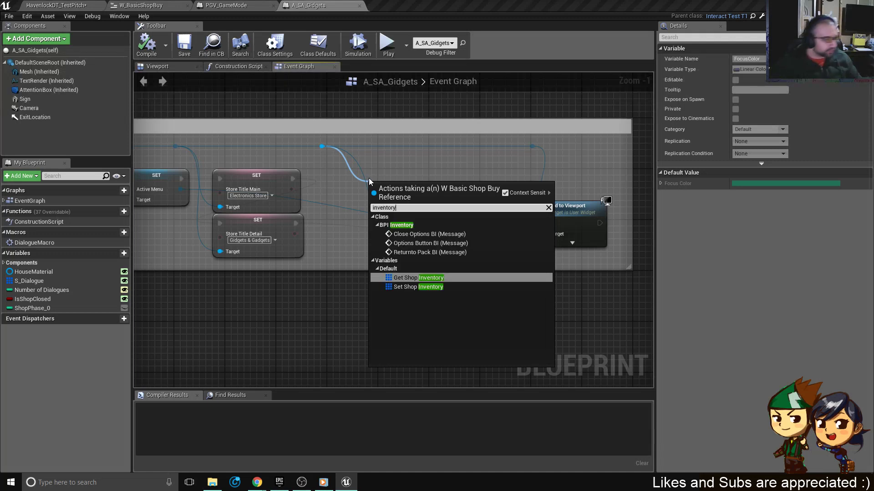
pyautogui.click(434, 287)
pyautogui.moveTo(403, 187); pyautogui.dragTo(435, 175)
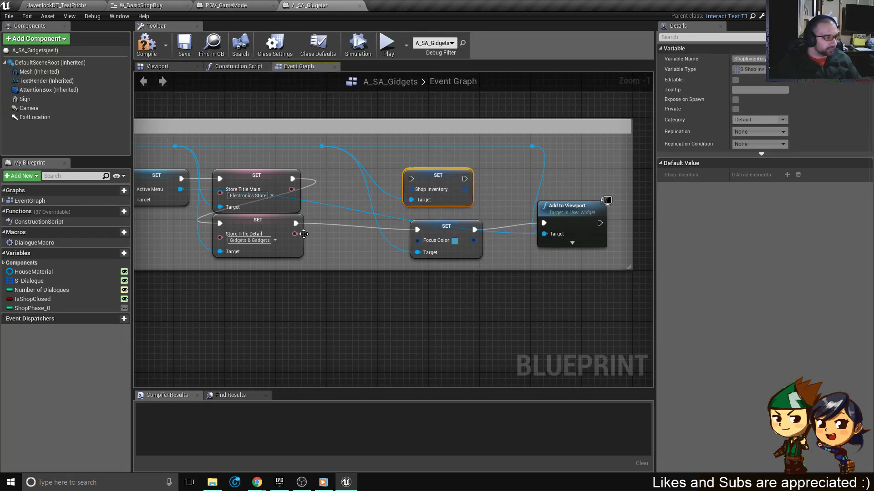
# Wire the execution flow from the Store Title Detail setter through Set Shop Inventory to the Focus Color setter.
pyautogui.moveTo(294, 224); pyautogui.dragTo(411, 179)
pyautogui.moveTo(438, 177); pyautogui.dragTo(445, 178)
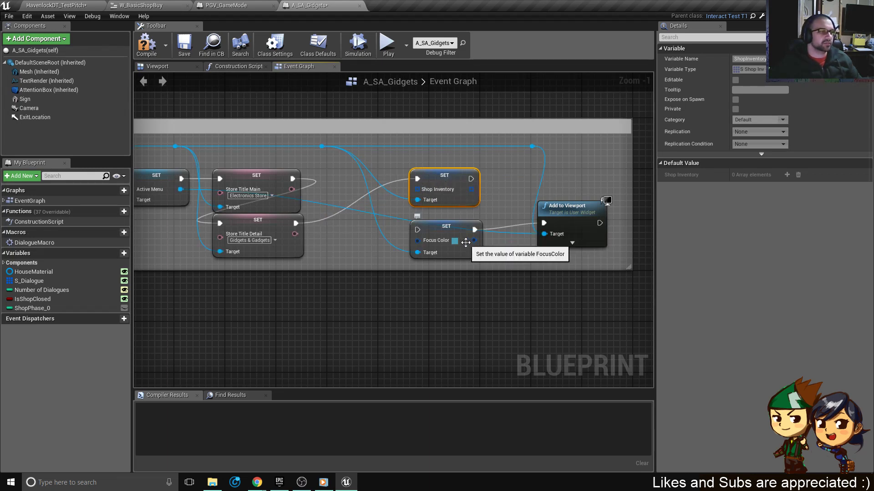
pyautogui.moveTo(471, 179); pyautogui.dragTo(456, 235)
# Look through the A_SA_Gidgets event graph for an existing game mode reference and search the blueprint for "gamemode".
pyautogui.scroll(-3, 464, 273)
pyautogui.scroll(4, 459, 254)
pyautogui.scroll(-3, 457, 235)
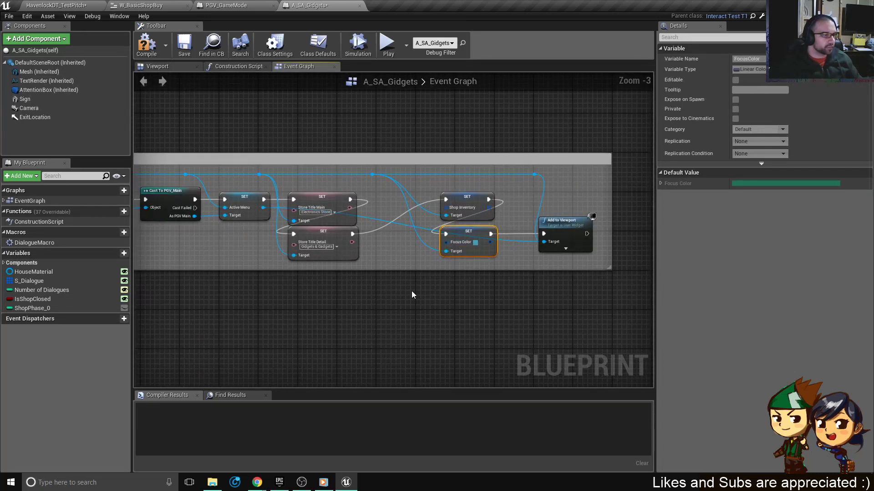
pyautogui.scroll(-3, 399, 189)
pyautogui.moveTo(326, 197); pyautogui.dragTo(384, 225, button='right')
pyautogui.scroll(5, 384, 225)
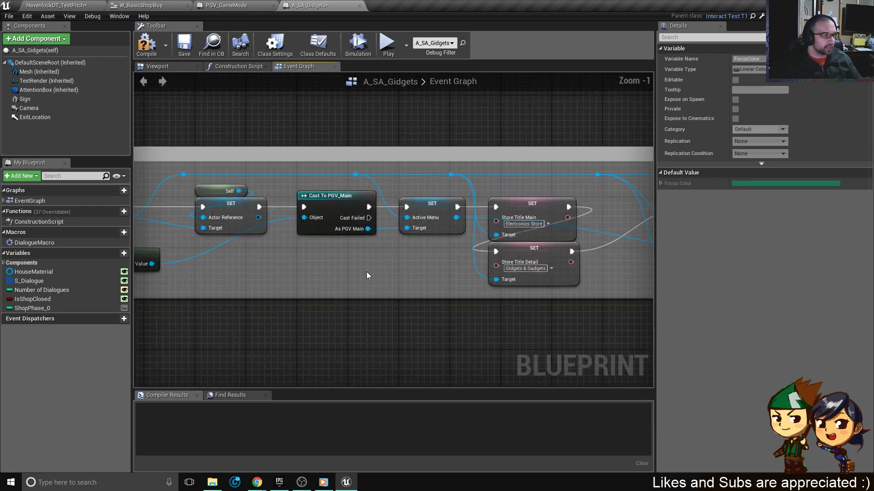
pyautogui.scroll(-5, 359, 266)
pyautogui.scroll(7, 358, 266)
pyautogui.scroll(-4, 363, 268)
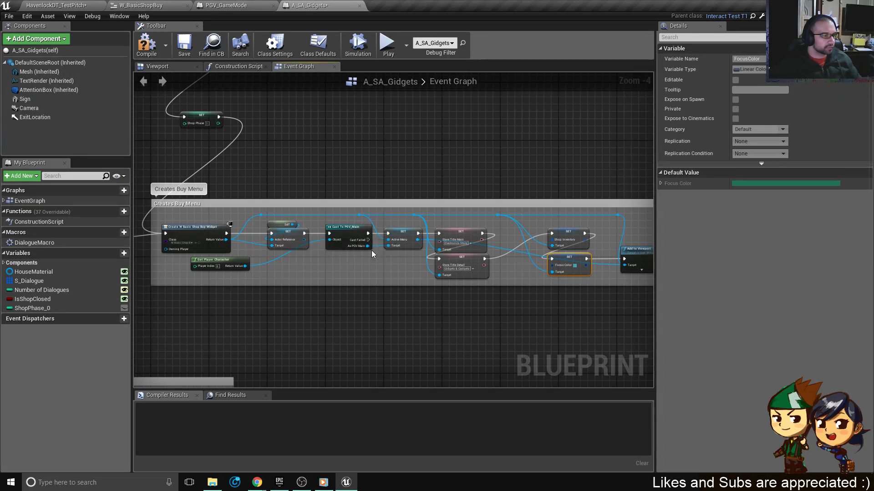
pyautogui.moveTo(337, 196); pyautogui.dragTo(503, 299, button='right')
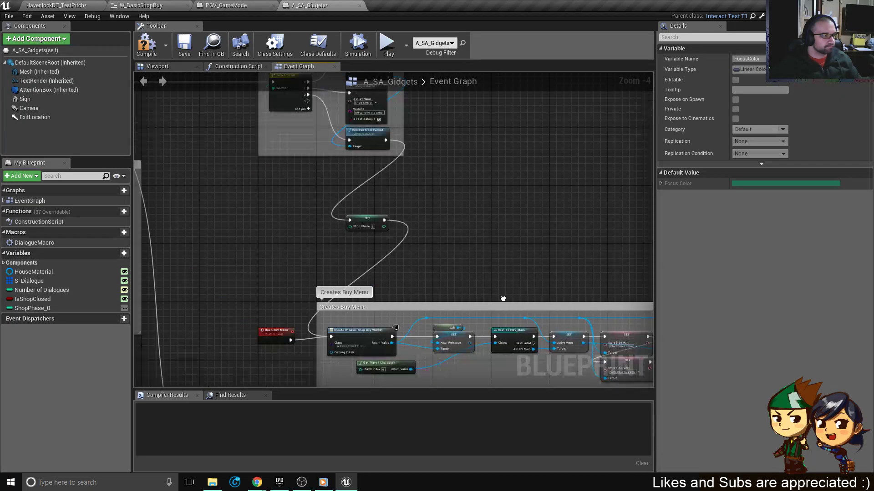
pyautogui.scroll(-3, 377, 181)
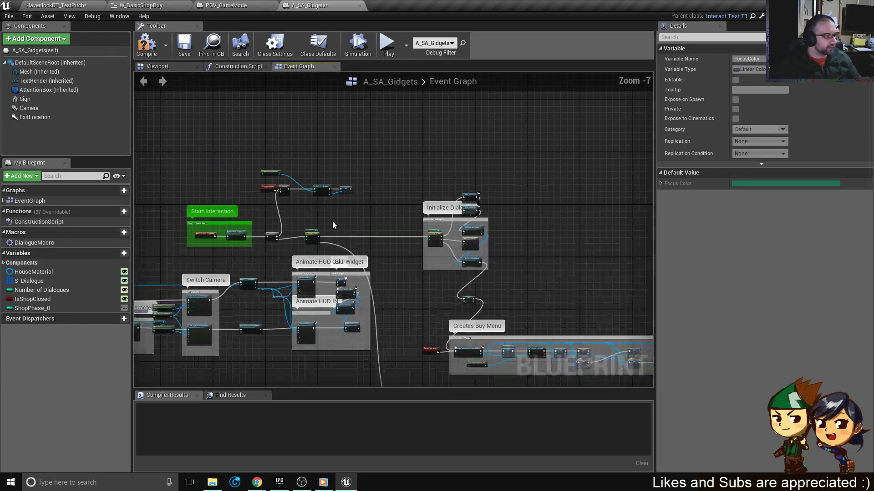
pyautogui.scroll(4, 255, 302)
pyautogui.moveTo(264, 302); pyautogui.dragTo(348, 206, button='right')
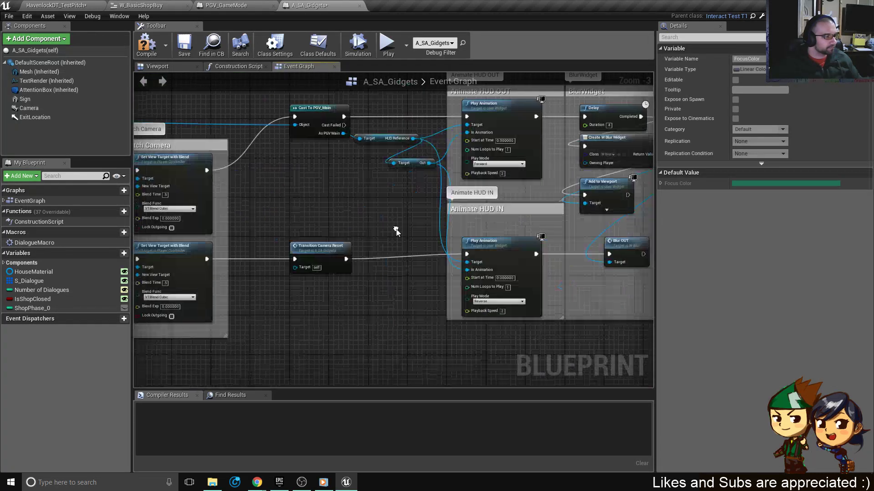
pyautogui.click(255, 395)
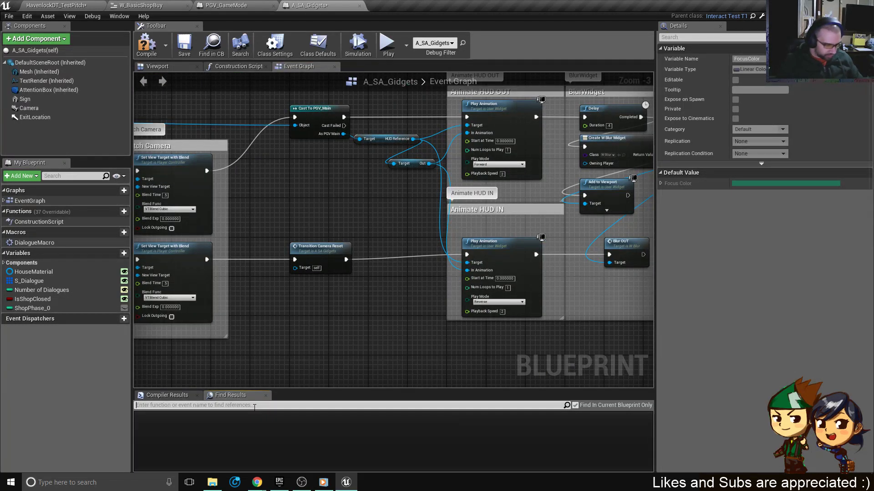
pyautogui.write('gamemode')
pyautogui.press('Return')
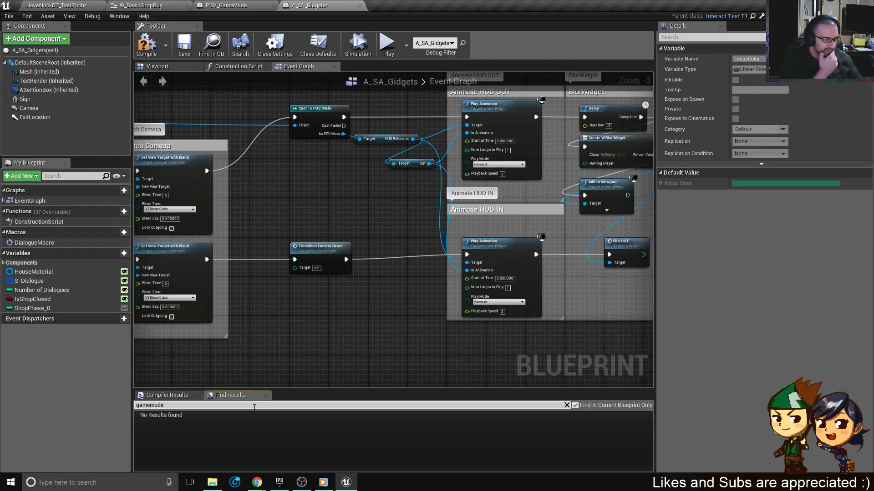
# Insert a Cast To PGV_GameMode node between the Store Title Detail and Shop Inventory setters in the Creates Buy Menu section.
pyautogui.scroll(-8, 317, 249)
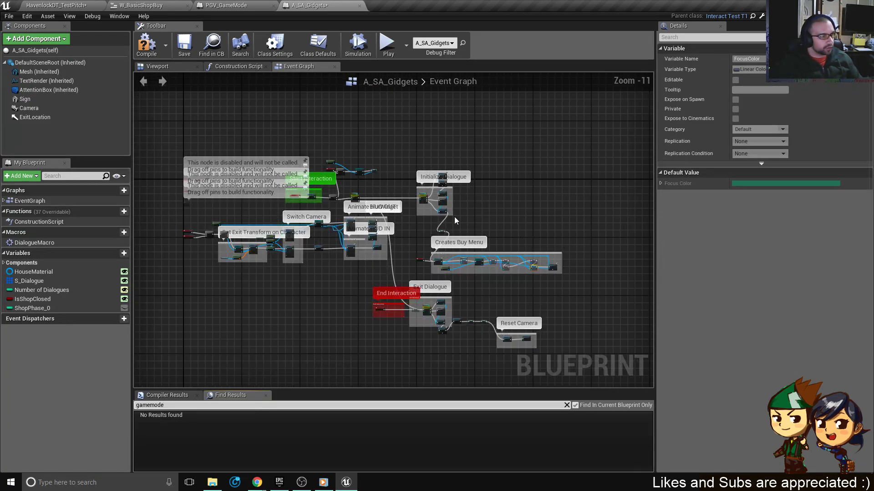
pyautogui.scroll(6, 465, 239)
pyautogui.moveTo(449, 252); pyautogui.dragTo(392, 212, button='right')
pyautogui.scroll(2, 391, 212)
pyautogui.moveTo(366, 245); pyautogui.dragTo(138, 133, button='right')
pyautogui.moveTo(431, 228); pyautogui.dragTo(373, 254, button='right')
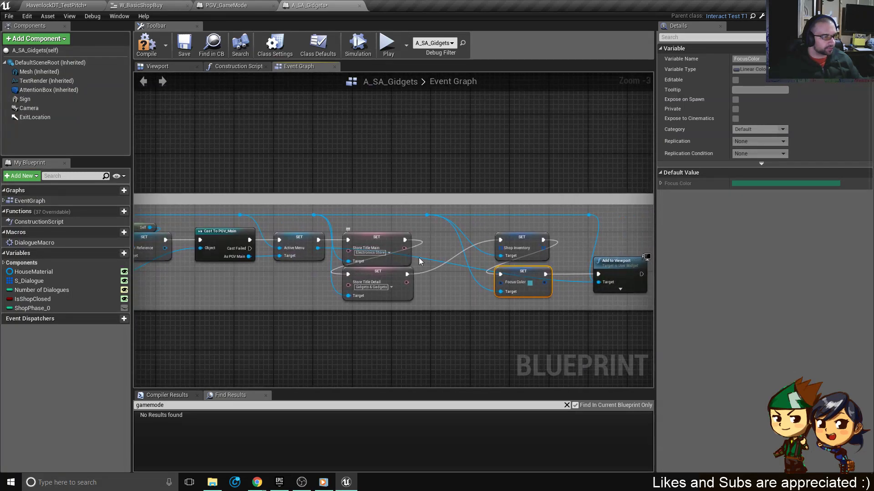
pyautogui.moveTo(408, 274); pyautogui.dragTo(391, 146)
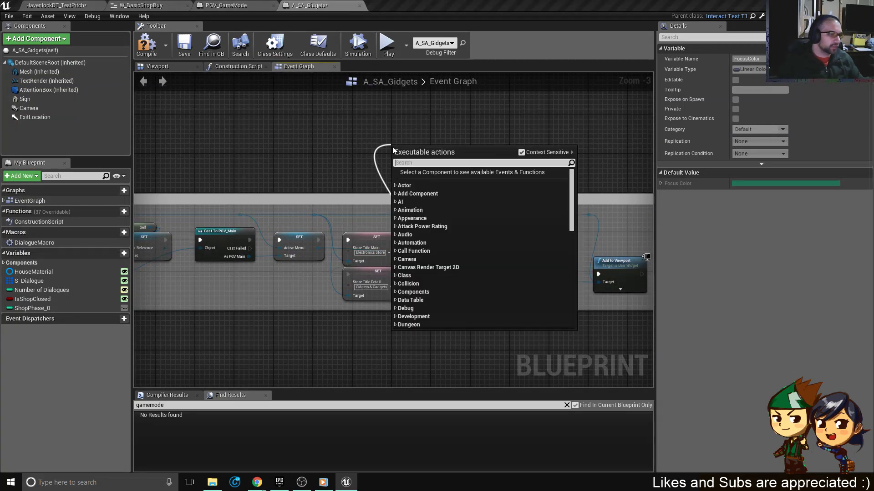
pyautogui.write('cast to gamem')
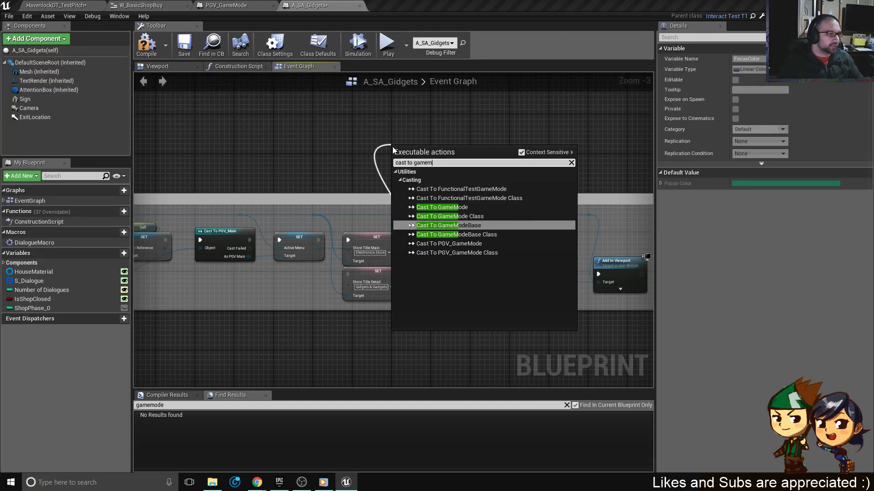
pyautogui.write('ode')
pyautogui.press('Down')
pyautogui.press('Down')
pyautogui.press('Return')
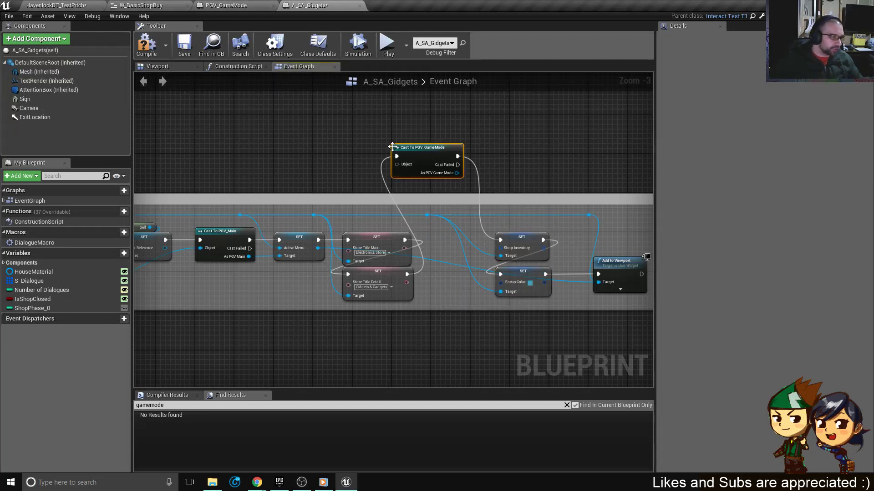
# Add a Get Game Mode node and feed its return value into the Object input of the Cast To PGV_GameMode node.
pyautogui.scroll(3, 432, 169)
pyautogui.moveTo(362, 157); pyautogui.dragTo(220, 163)
pyautogui.write('ga')
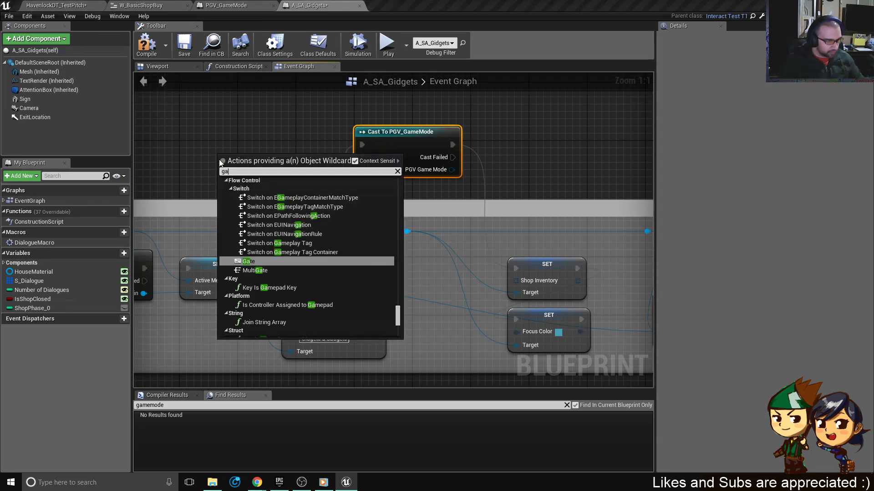
pyautogui.write('memode')
pyautogui.scroll(-3, 294, 215)
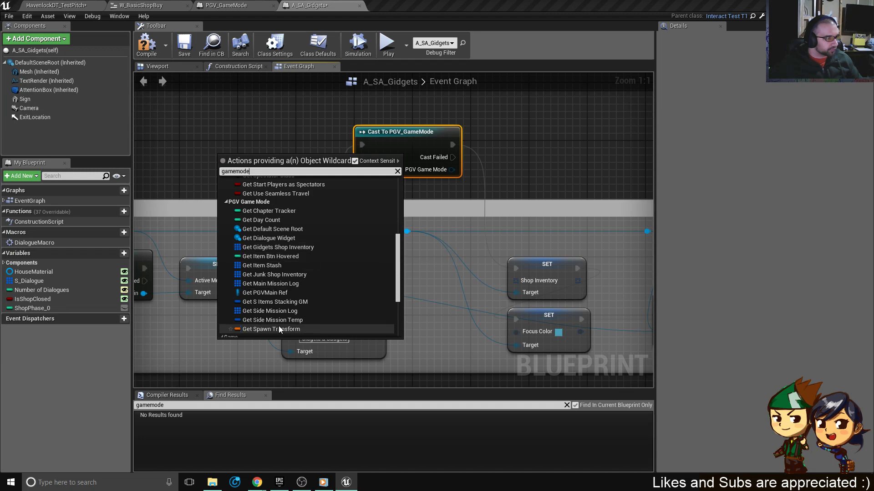
pyautogui.moveTo(276, 171); pyautogui.dragTo(72, 172)
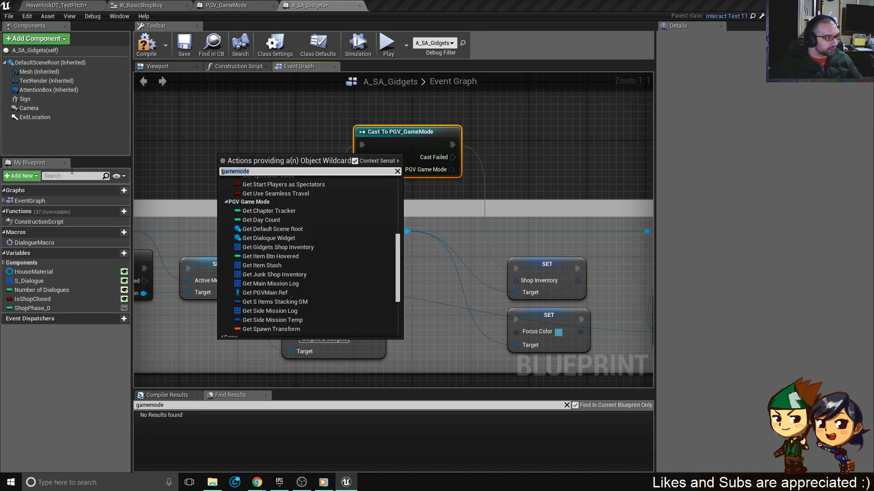
pyautogui.write('get gam')
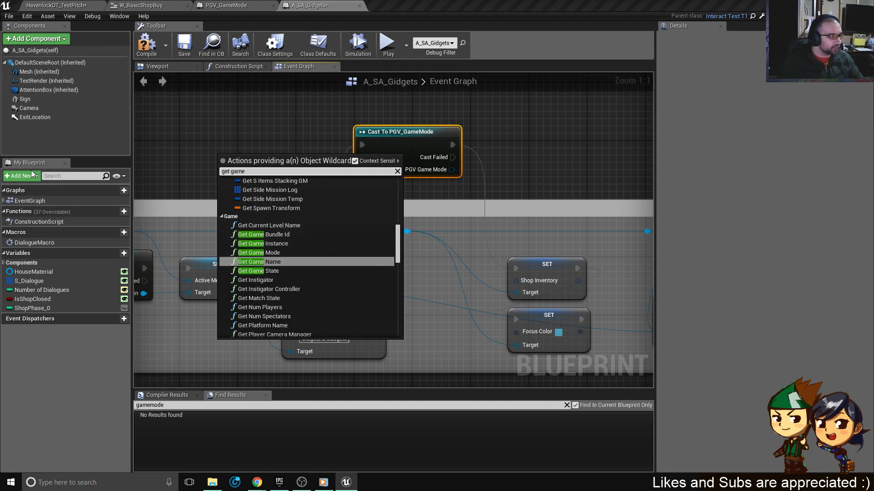
pyautogui.press('Up')
pyautogui.press('Return')
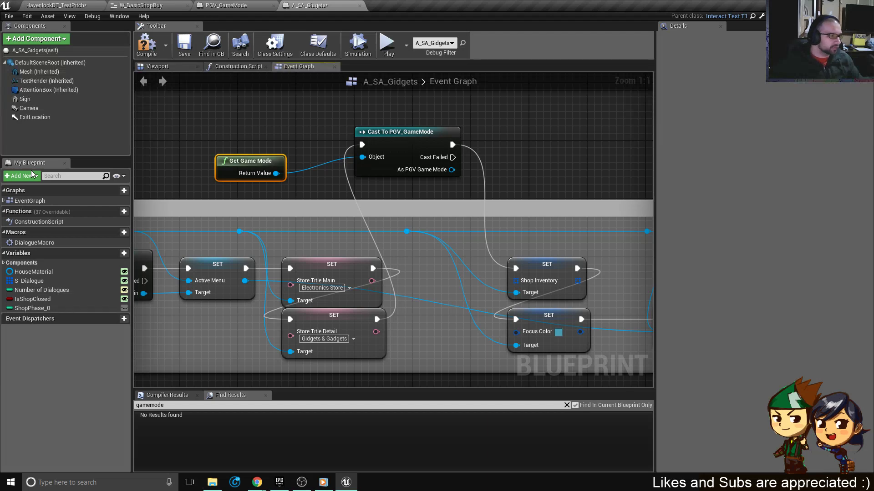
# Get Gidgets Shop Inventory from the cast game mode, wire it into the Shop Inventory setter, then compile and save the blueprint.
pyautogui.moveTo(451, 173); pyautogui.dragTo(386, 145, button='right')
pyautogui.moveTo(387, 143); pyautogui.dragTo(429, 137)
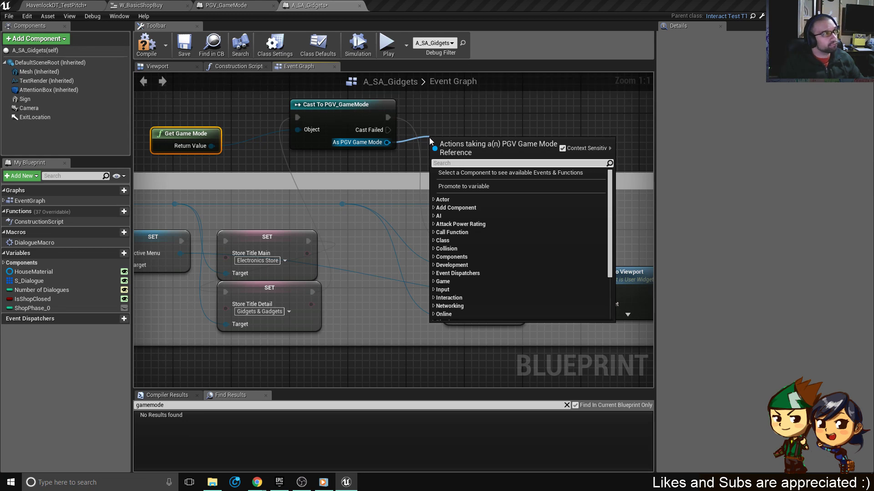
pyautogui.write('gidget')
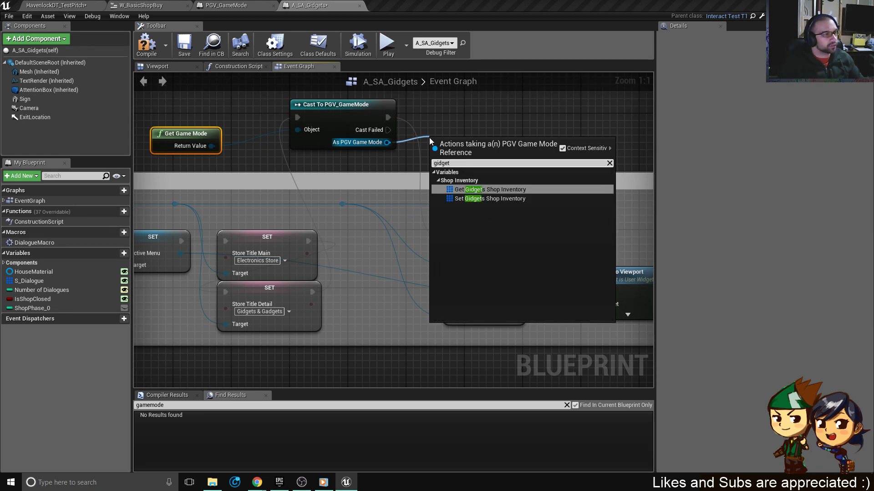
pyautogui.click(485, 188)
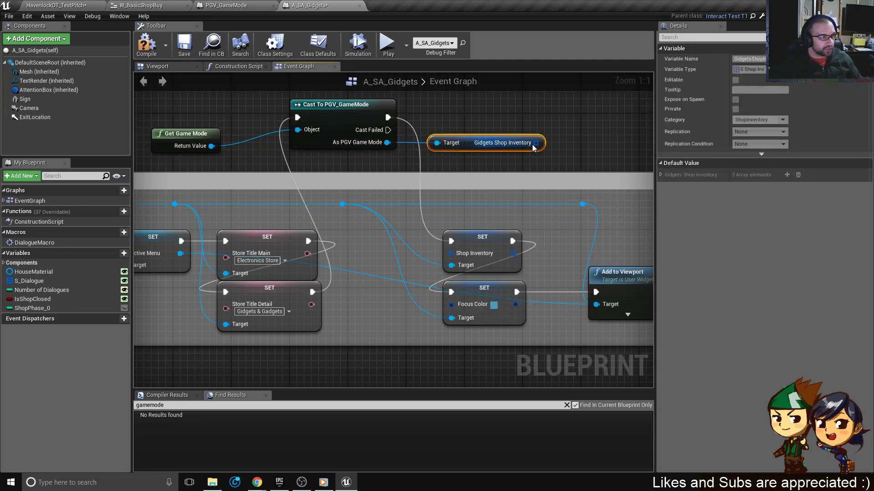
pyautogui.moveTo(535, 144); pyautogui.dragTo(449, 254)
pyautogui.click(184, 46)
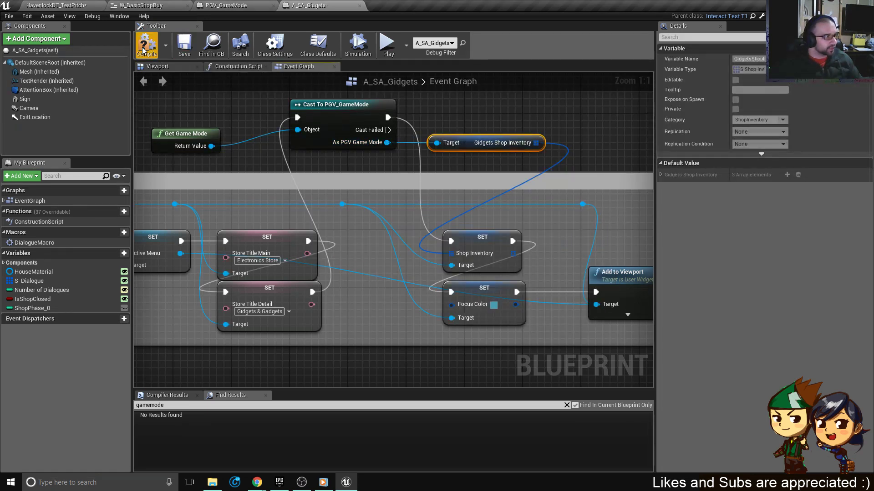
# Playtest the HavenlockDT_TestPitch level as Maya and enter the Gidgets & Gadgets shop to open its buy menu.
pyautogui.click(48, 5)
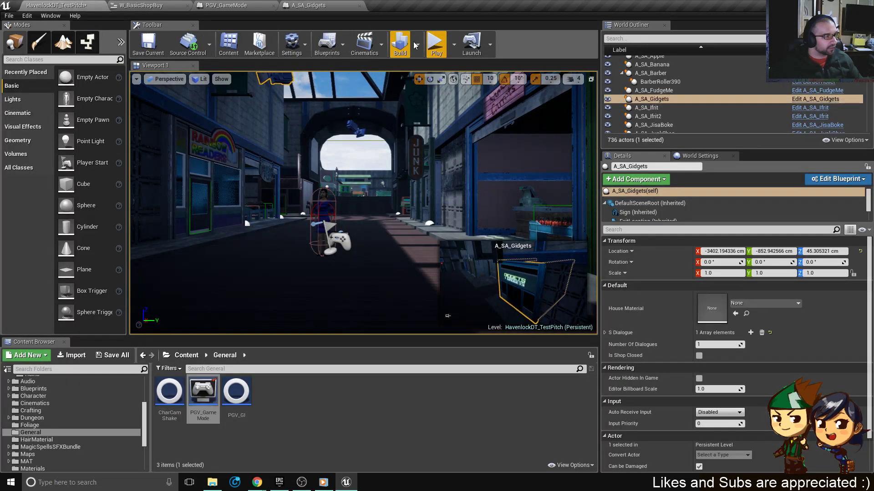
pyautogui.click(434, 44)
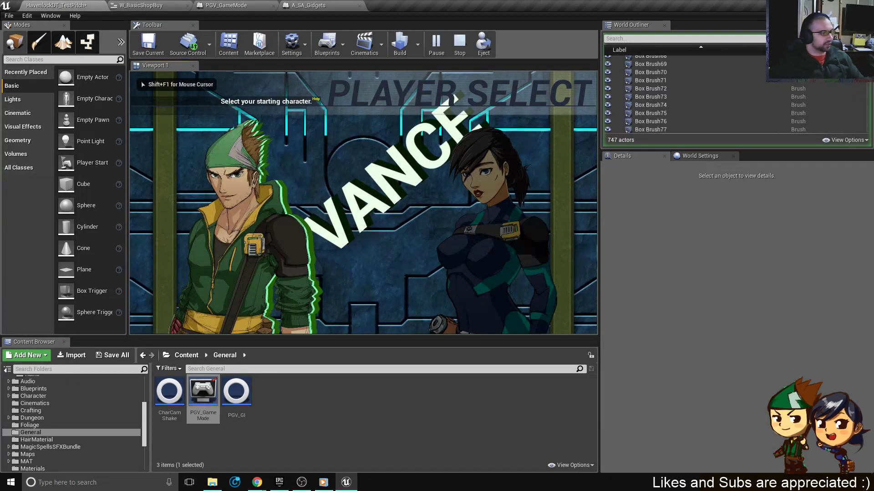
pyautogui.press('Return')
pyautogui.press('Down')
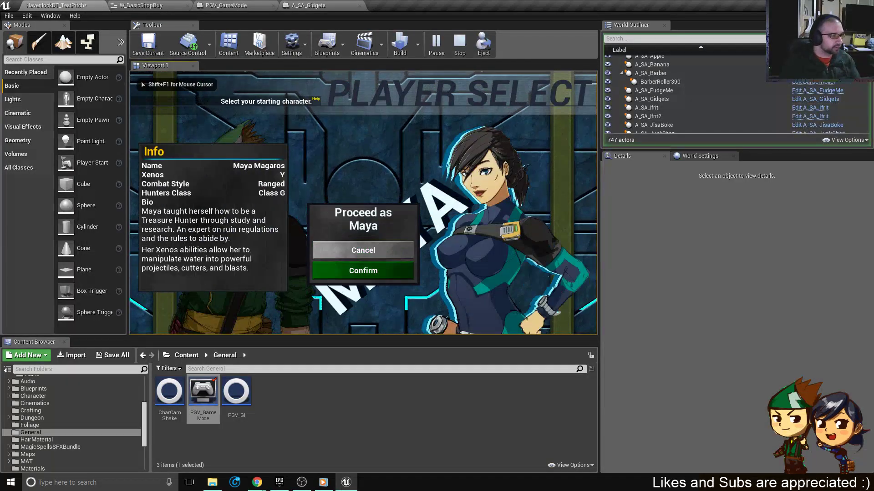
pyautogui.press('Return')
pyautogui.press('w')
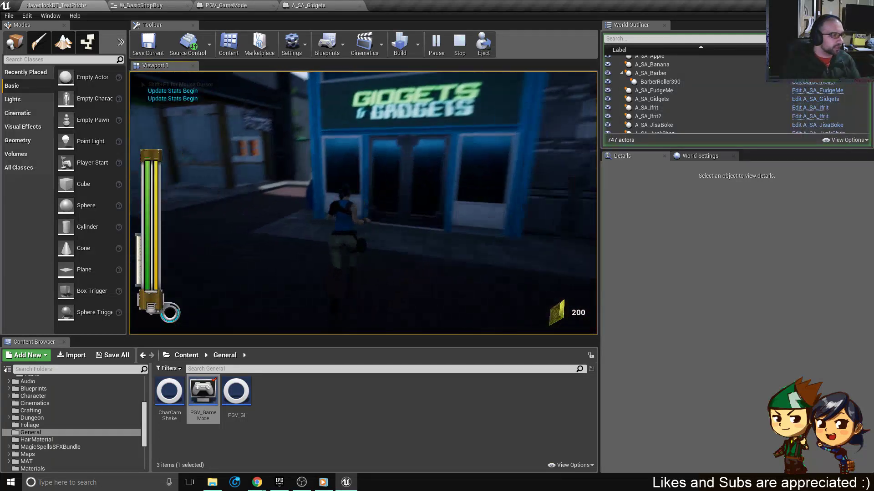
pyautogui.press('e')
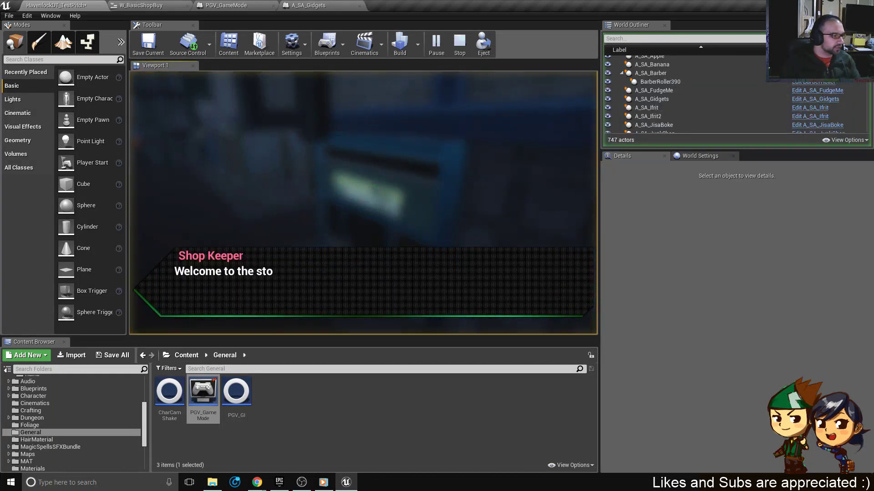
pyautogui.press('Return')
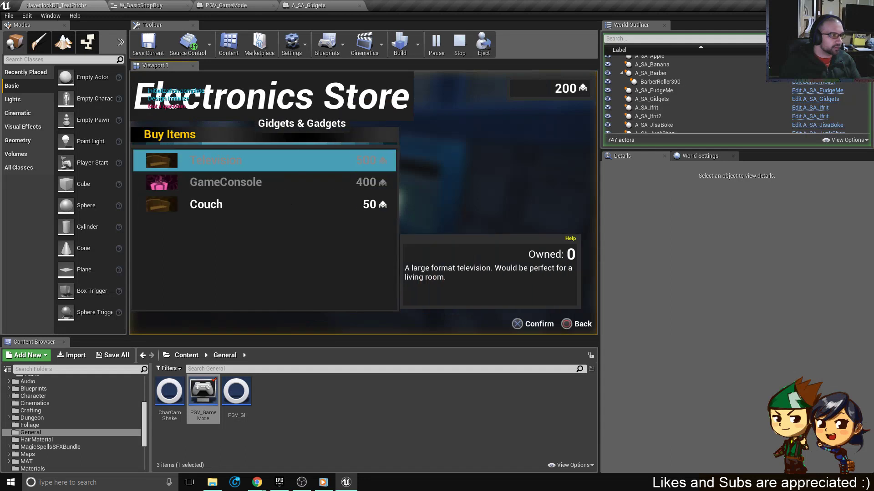
# Move through the Television, GameConsole and Couch entries in the shop's buy list to check their focus and descriptions.
pyautogui.press('Up')
pyautogui.press('Down')
pyautogui.press('Down')
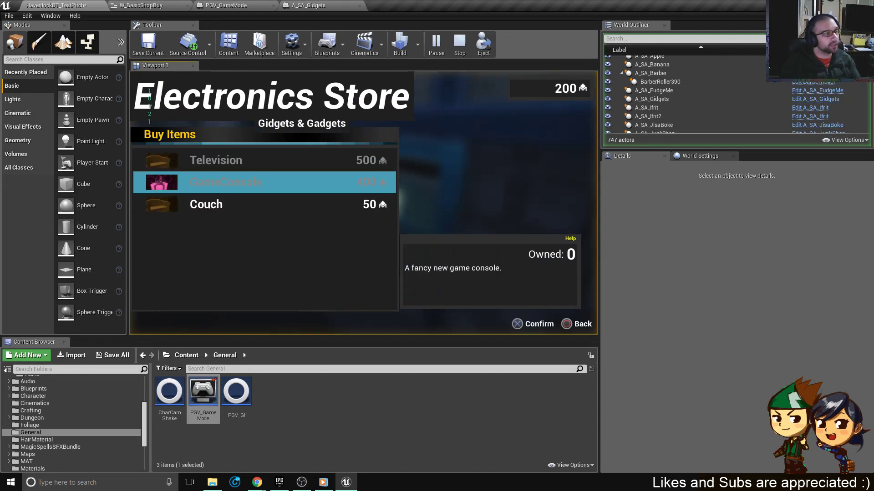
pyautogui.press('Down')
pyautogui.press('Down')
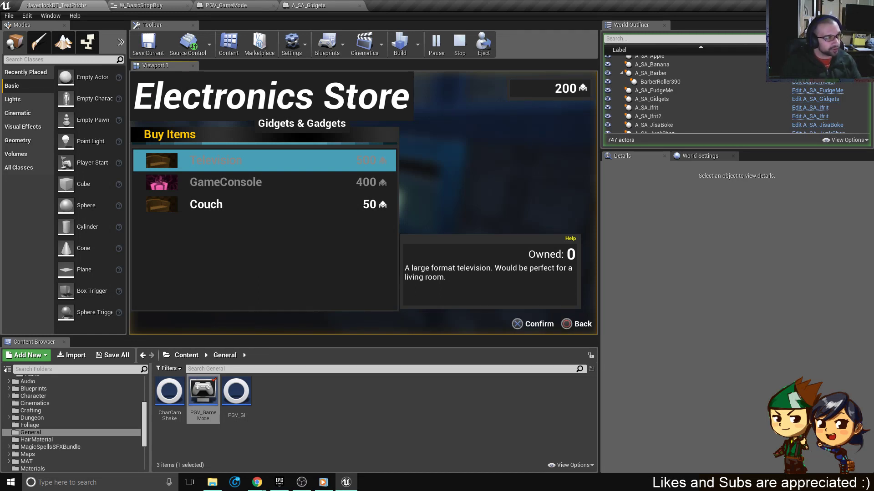
pyautogui.press('Down')
pyautogui.press('Down')
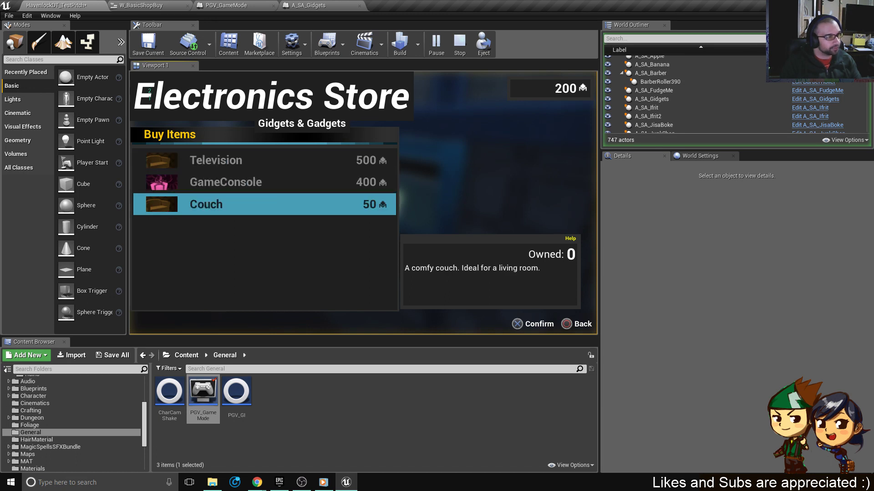
# Select the Couch for purchase and test its quantity selector by raising the amount to 4 and past the limit.
pyautogui.press('Return')
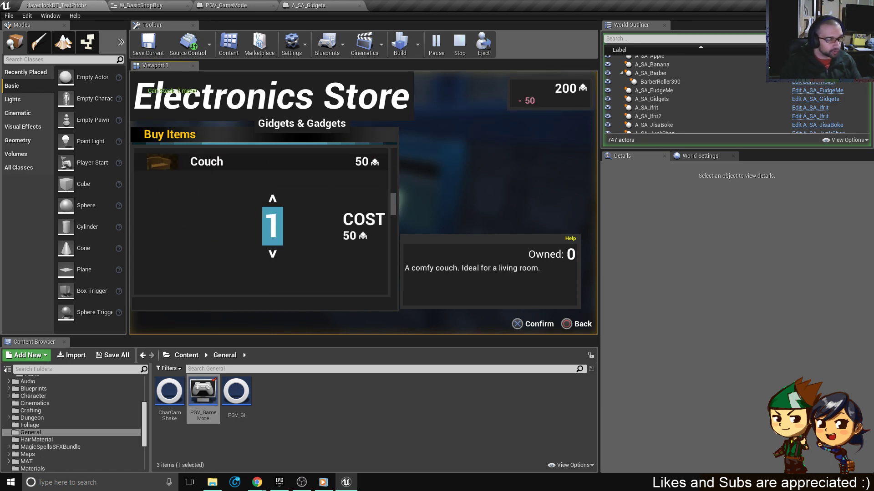
pyautogui.press('Up')
pyautogui.press('Up')
pyautogui.press('Up')
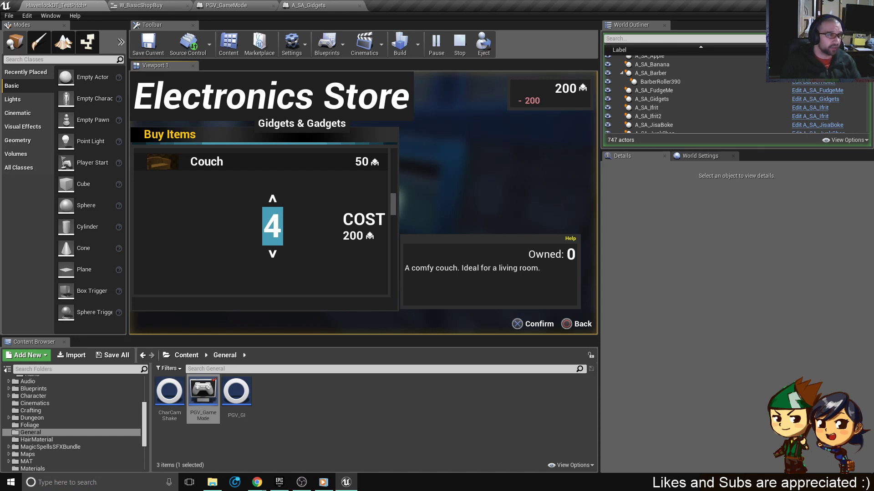
pyautogui.press('Up')
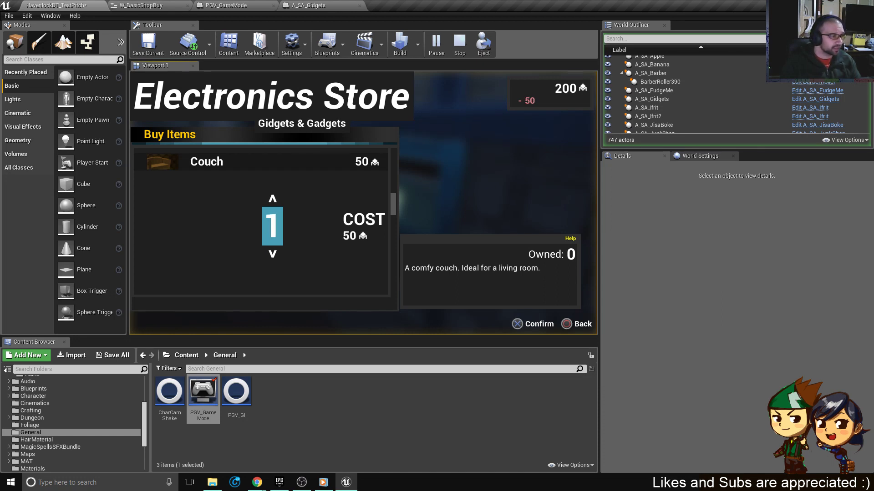
pyautogui.press('Up')
pyautogui.press('Up')
pyautogui.press('Up')
pyautogui.press('Up')
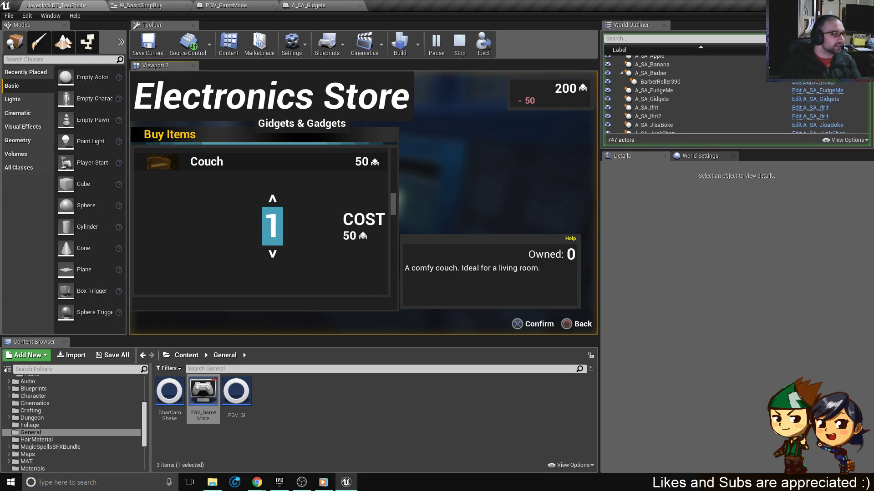
# Back out of the shop without buying, dismiss the shopkeeper's goodbye and end the play session.
pyautogui.press('Escape')
pyautogui.press('Escape')
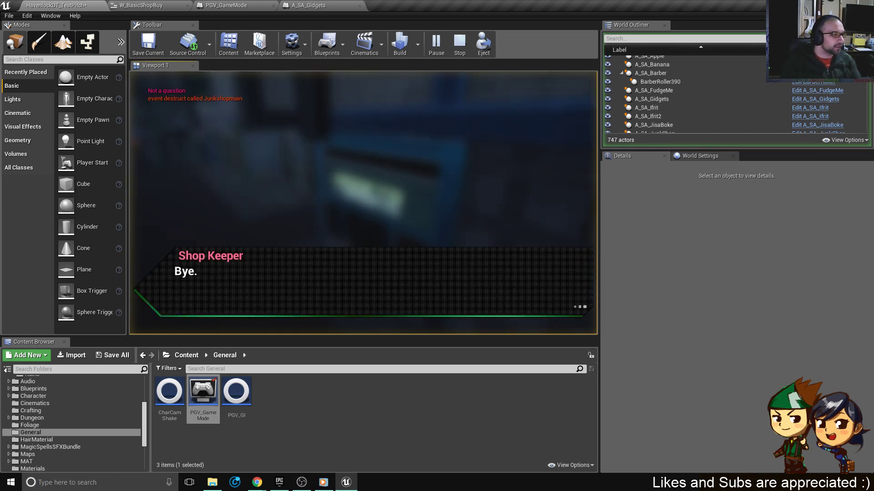
pyautogui.press('Return')
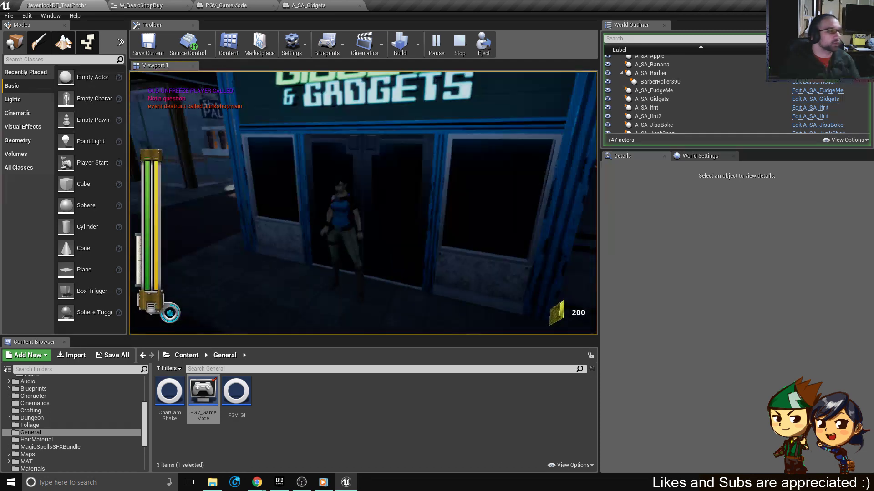
pyautogui.press('Escape')
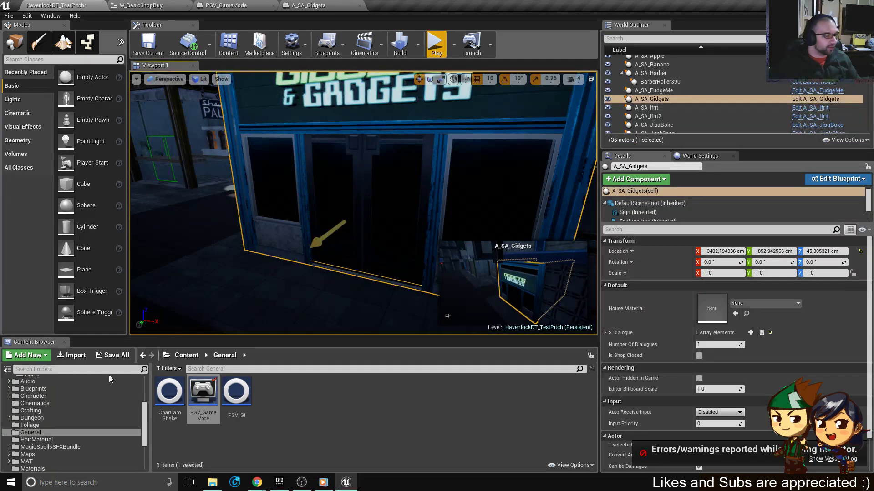
# Look through the item blueprints in the Actors/InventoryItems content folder.
pyautogui.scroll(5, 90, 408)
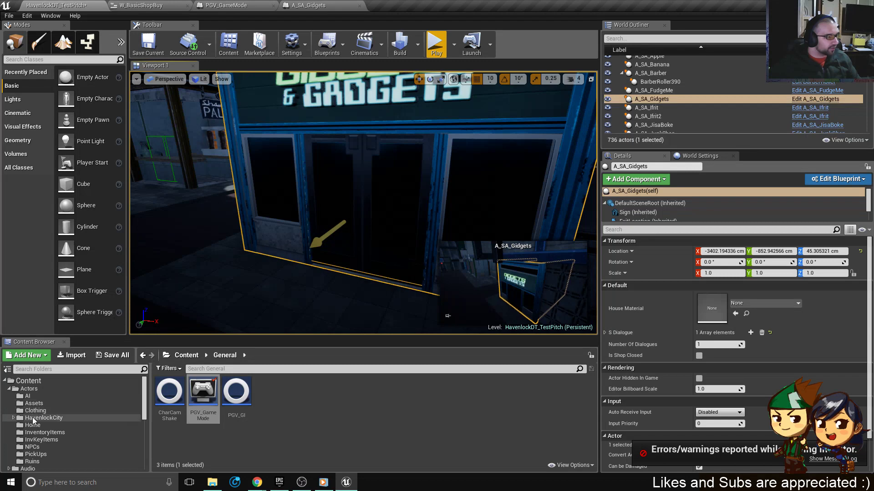
pyautogui.click(34, 435)
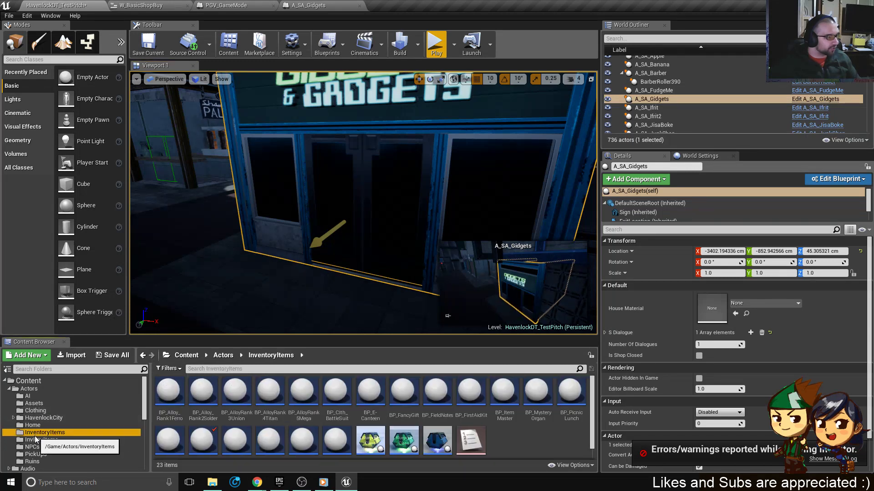
pyautogui.moveTo(357, 277); pyautogui.dragTo(391, 280, button='right')
pyautogui.press('w')
pyautogui.press('d')
pyautogui.click(364, 404)
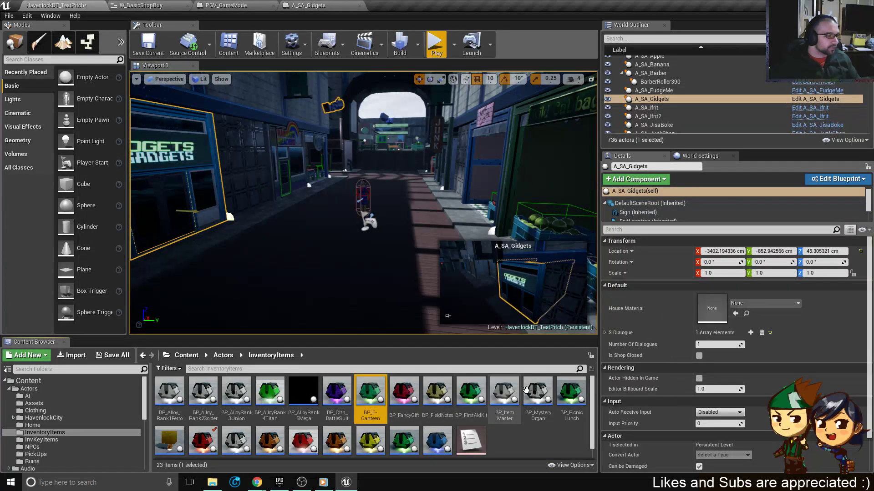
pyautogui.scroll(-1, 223, 436)
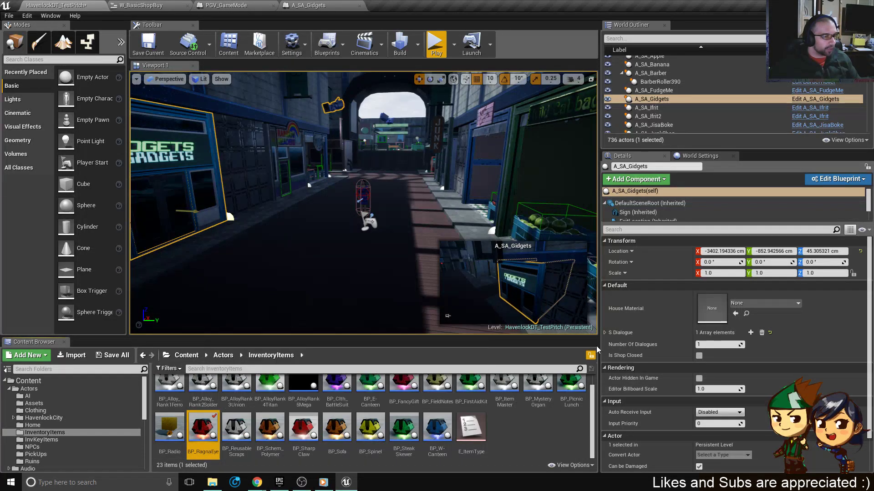
# Inspect the speaker name and dialogue script of the first S Dialogue entry on the A_SA_Gidgets actor.
pyautogui.click(605, 334)
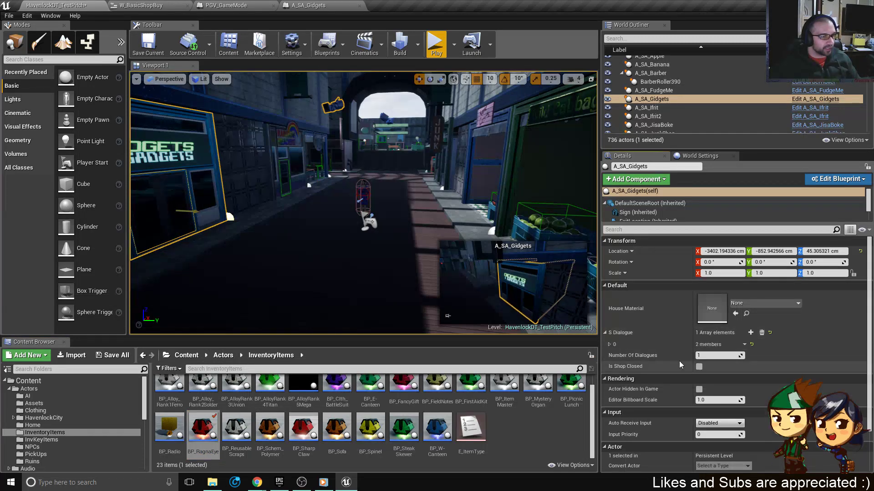
pyautogui.click(609, 345)
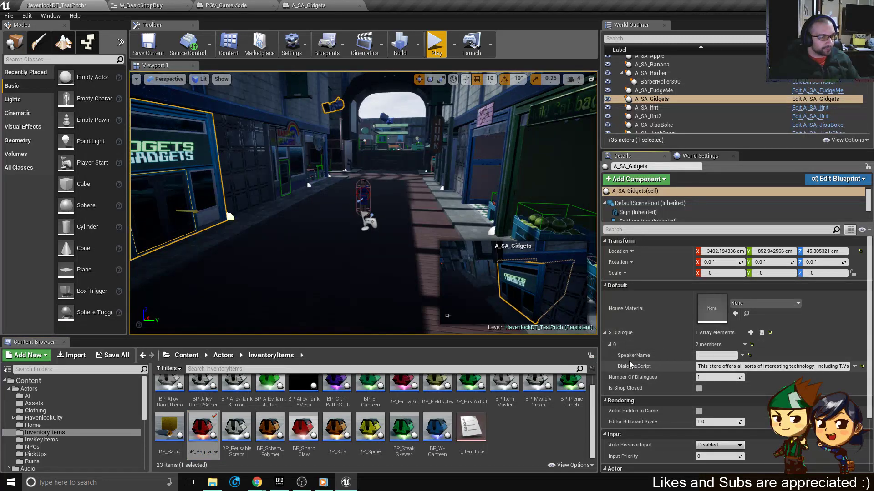
pyautogui.click(609, 345)
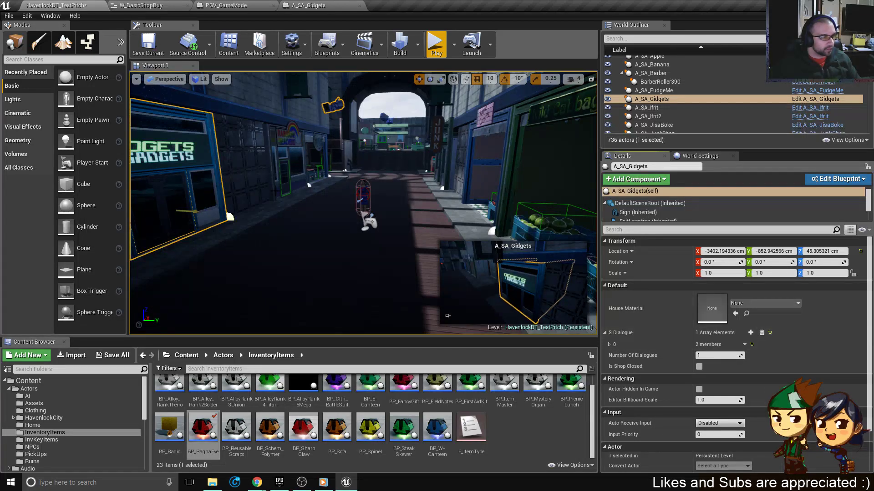
# Deselect the shop actor and look over the storefronts along both directions of the level's street.
pyautogui.moveTo(432, 227); pyautogui.dragTo(459, 187, button='right')
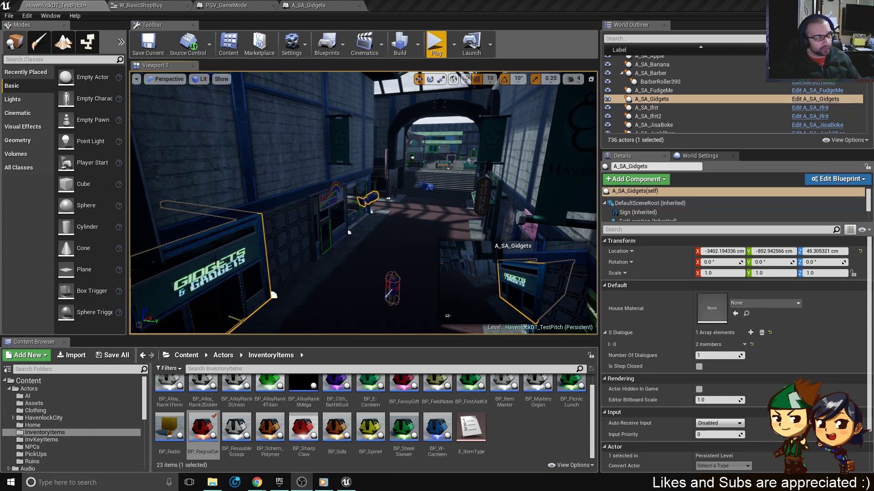
pyautogui.press('Escape')
pyautogui.press('s')
pyautogui.moveTo(215, 261); pyautogui.dragTo(231, 317, button='right')
pyautogui.press('w')
pyautogui.press('s')
pyautogui.press('w')
pyautogui.press('s')
pyautogui.press('w')
pyautogui.press('w')
pyautogui.press('s')
pyautogui.press('s')
pyautogui.press('w')
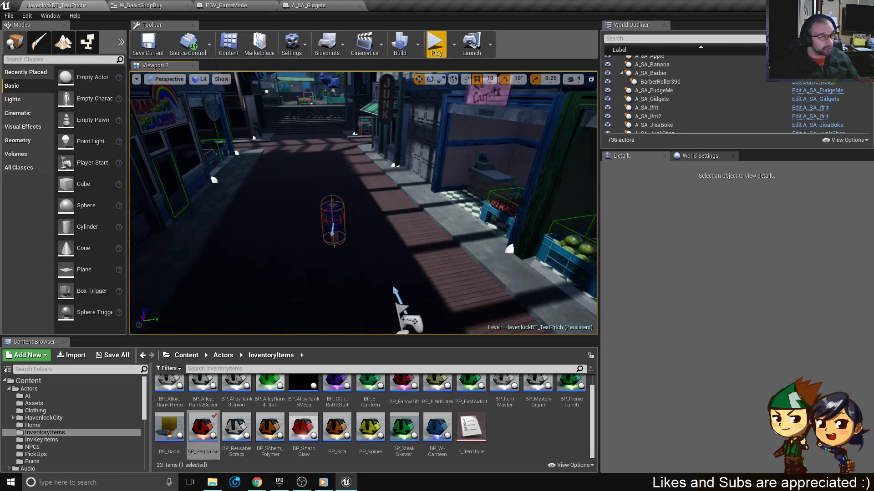
pyautogui.moveTo(444, 253); pyautogui.dragTo(523, 254, button='right')
pyautogui.press('w')
pyautogui.press('w')
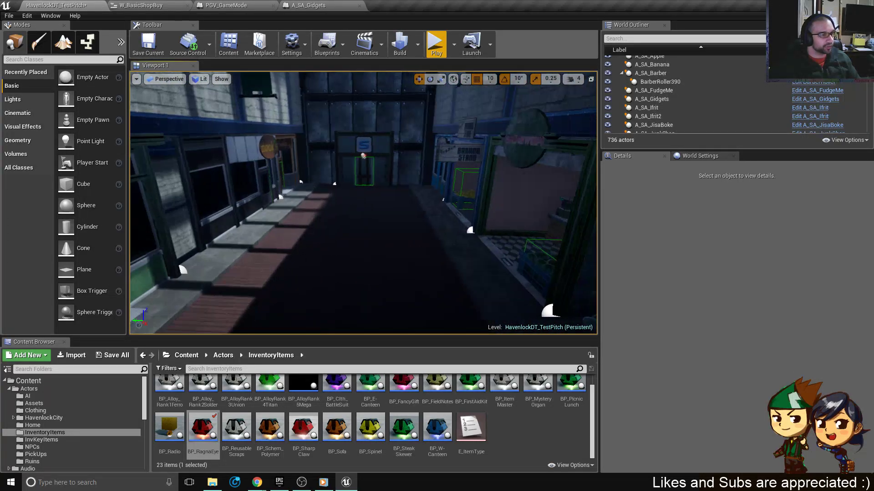
# View the carrot and cabbage storefronts, and look over the focus and button-click node groups in the W_BasicShopBuy event graph.
pyautogui.moveTo(394, 233); pyautogui.dragTo(264, 232, button='right')
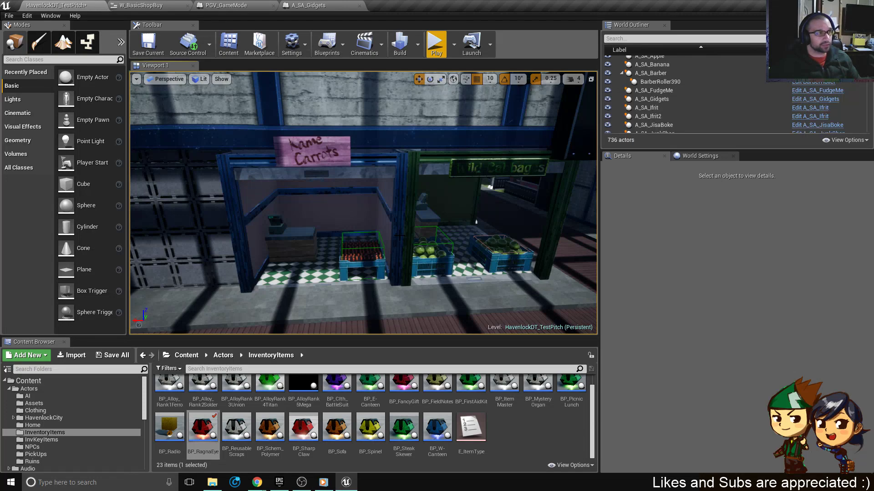
pyautogui.click(141, 5)
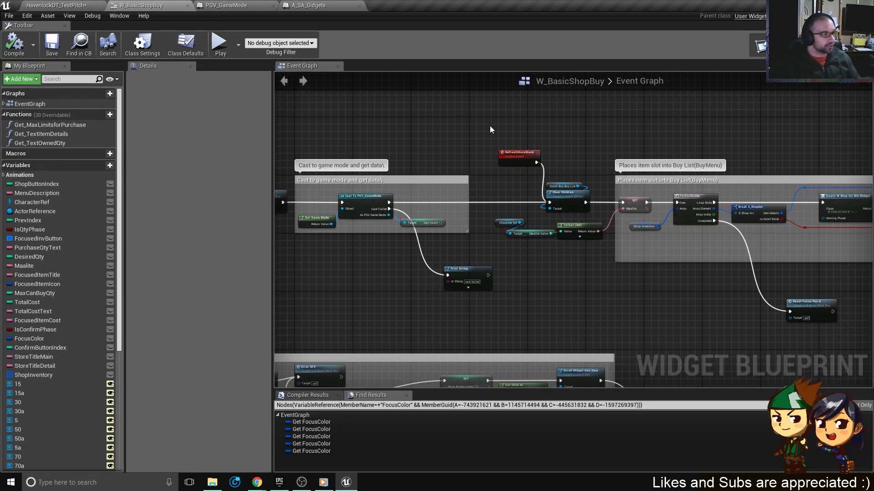
pyautogui.scroll(-6, 490, 130)
pyautogui.moveTo(565, 343); pyautogui.dragTo(531, 198, button='right')
pyautogui.scroll(-2, 530, 198)
pyautogui.moveTo(510, 234); pyautogui.dragTo(528, 324, button='right')
pyautogui.scroll(2, 496, 299)
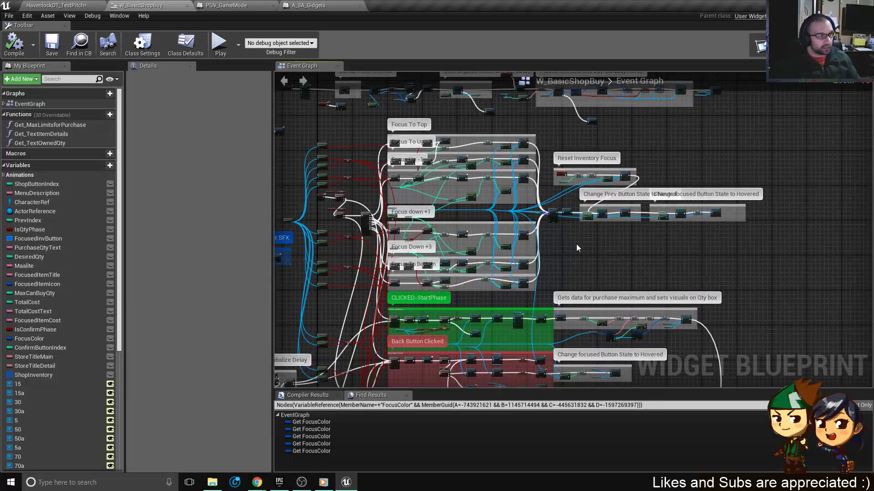
pyautogui.moveTo(576, 243); pyautogui.dragTo(532, 217, button='right')
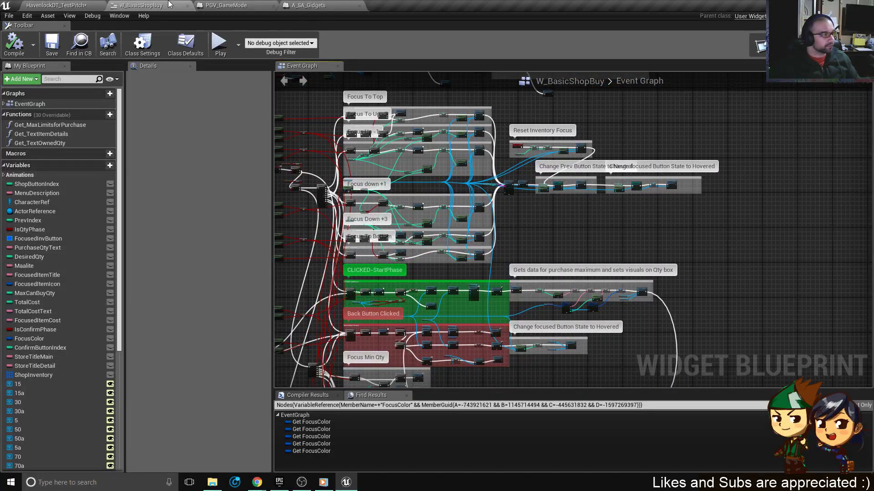
# Return to the HavenlockDT_TestPitch level and view the street between the Rainbow Readers and junk shop storefronts.
pyautogui.click(53, 5)
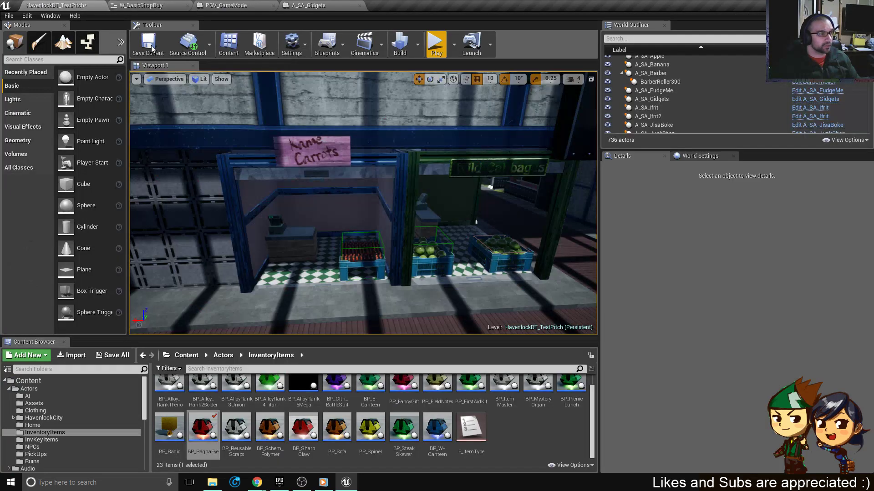
pyautogui.moveTo(132, 324); pyautogui.dragTo(133, 324, button='right')
pyautogui.press('s')
pyautogui.moveTo(363, 203); pyautogui.dragTo(314, 203, button='right')
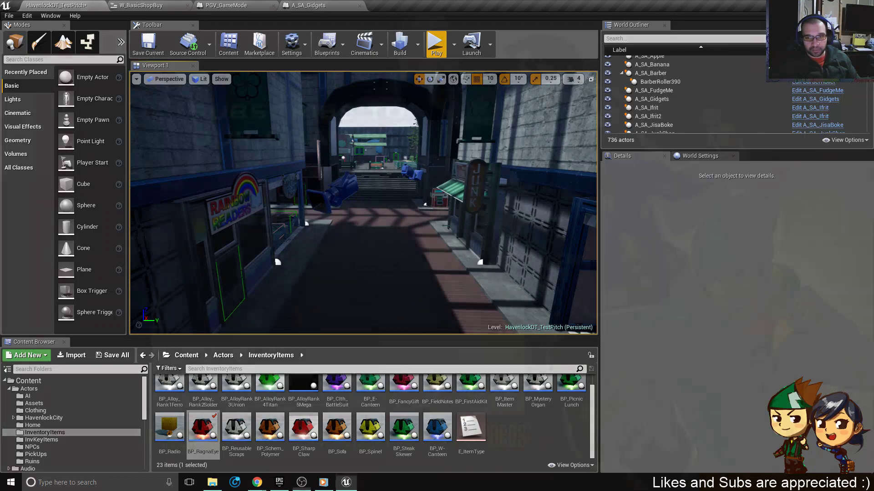